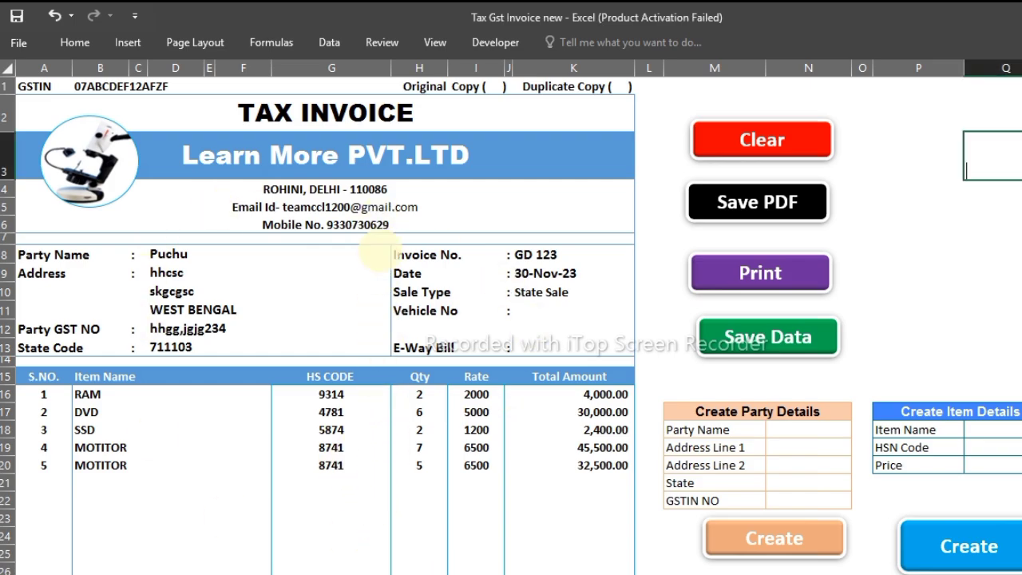
# Choose the other saved party from the Party Name dropdown in D8
pyautogui.click(374, 254)
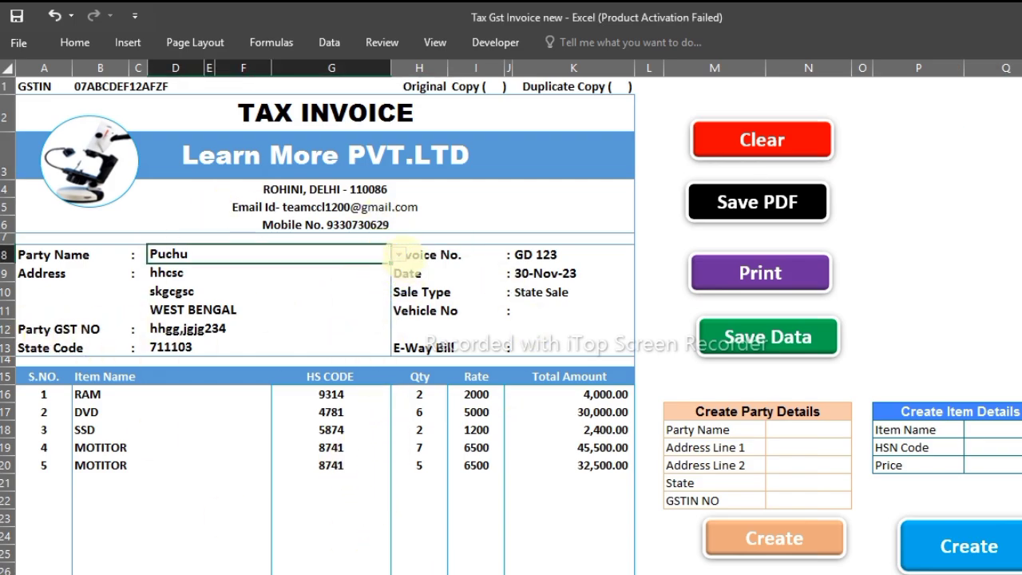
pyautogui.click(399, 254)
pyautogui.scroll(5, 397, 278)
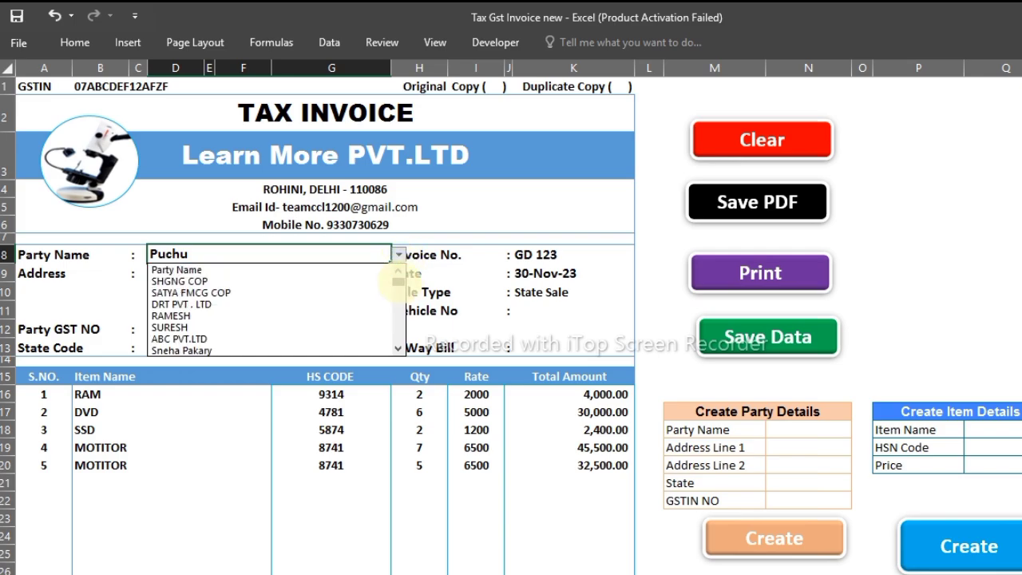
pyautogui.click(321, 350)
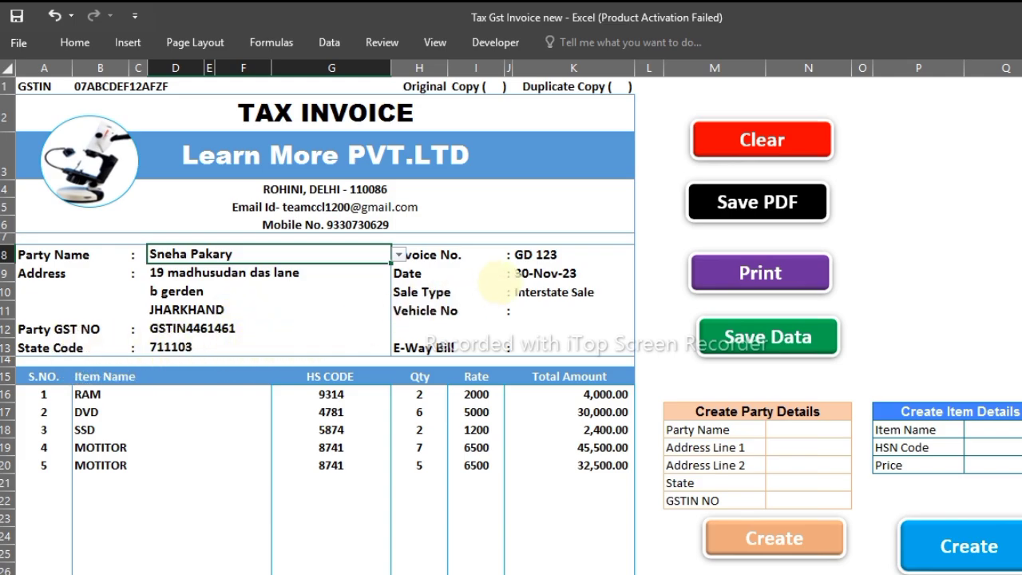
# Enter =TODAY() in the date cell K9 so the invoice shows today's date
pyautogui.click(491, 254)
pyautogui.click(534, 254)
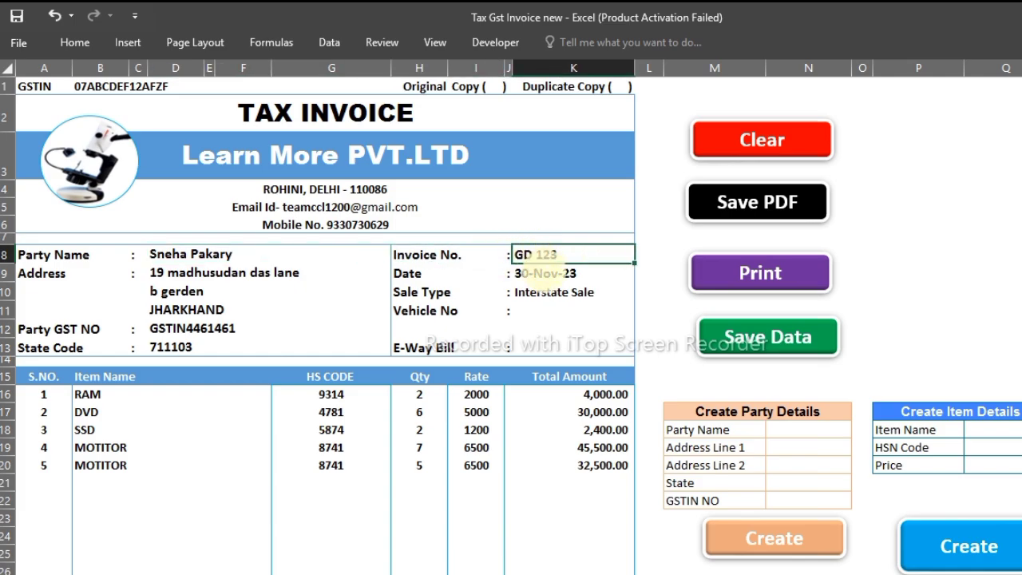
pyautogui.click(543, 274)
pyautogui.write('=TODAY()')
pyautogui.press('Return')
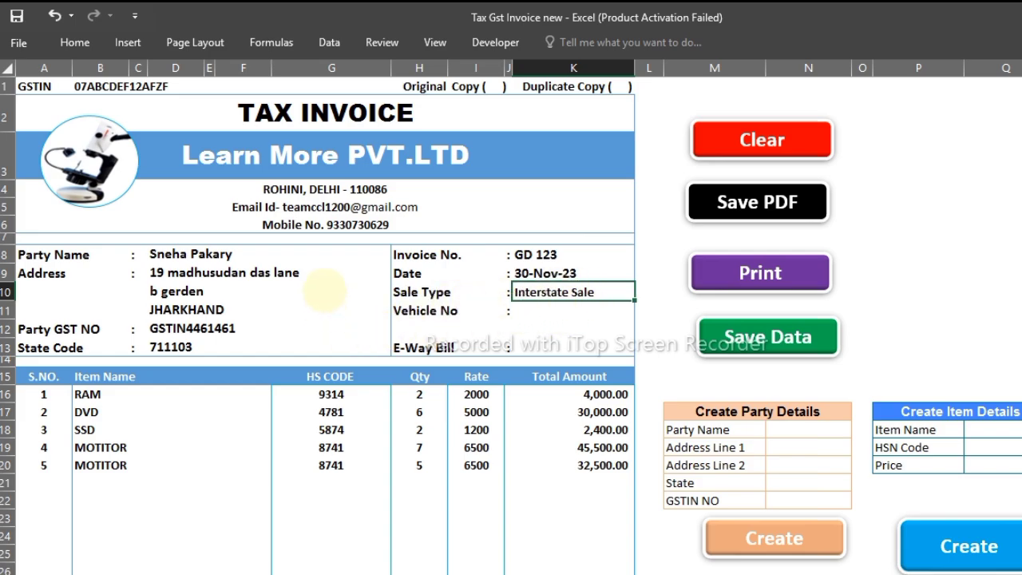
# Toggle the D8 party between the two saved parties, ending on the other party
pyautogui.click(334, 254)
pyautogui.click(397, 254)
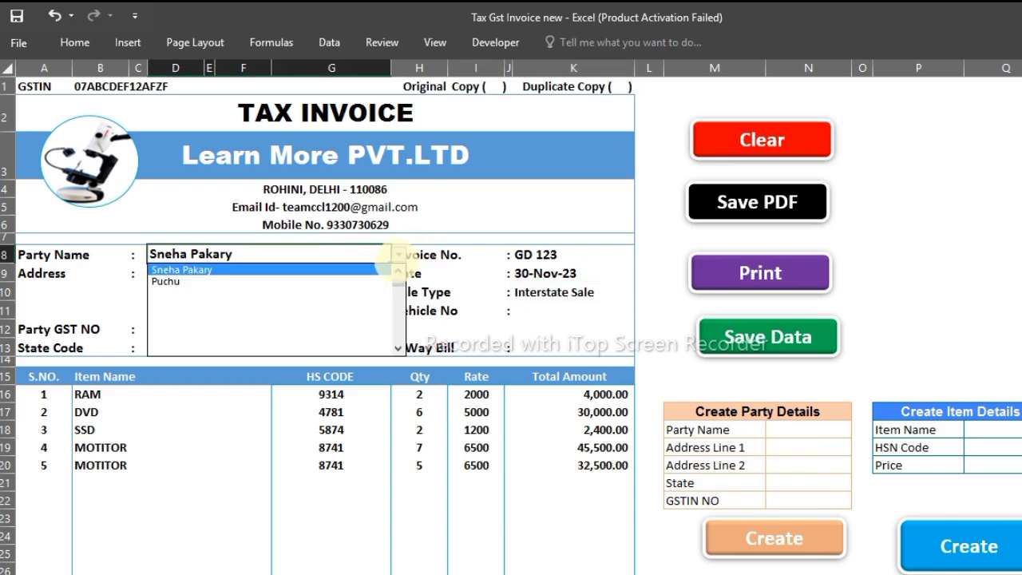
pyautogui.click(359, 281)
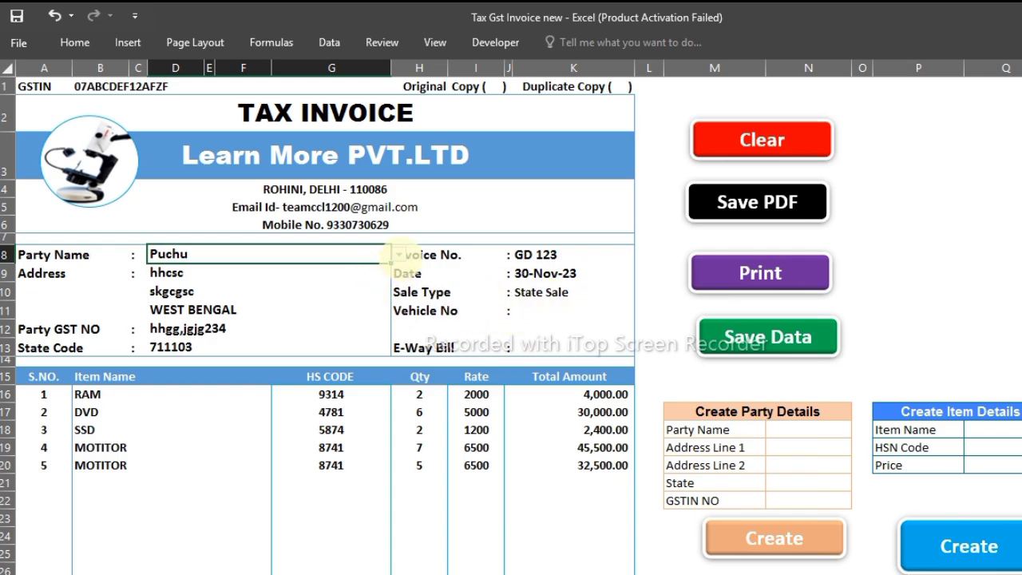
pyautogui.click(397, 254)
pyautogui.click(398, 271)
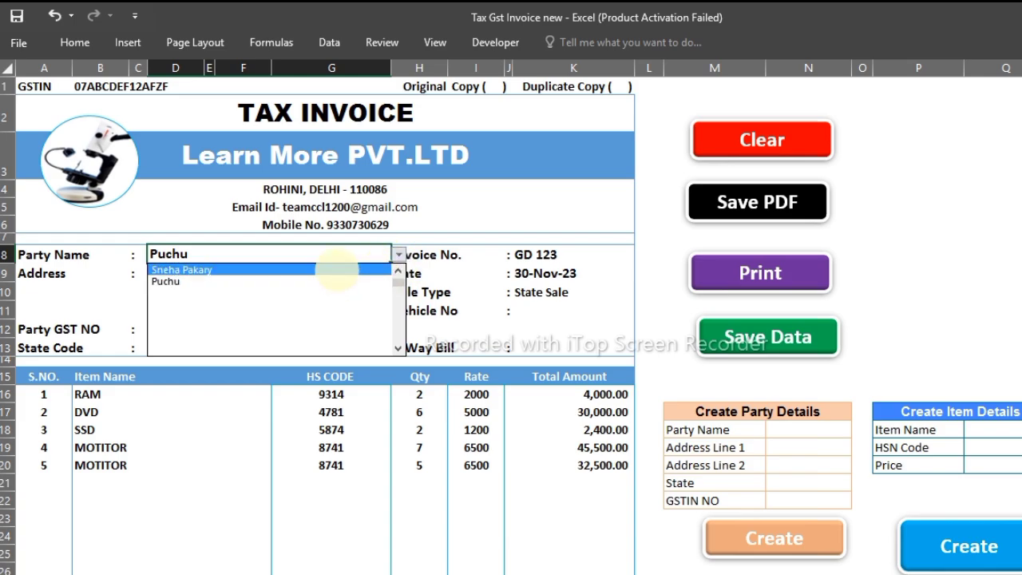
pyautogui.click(337, 269)
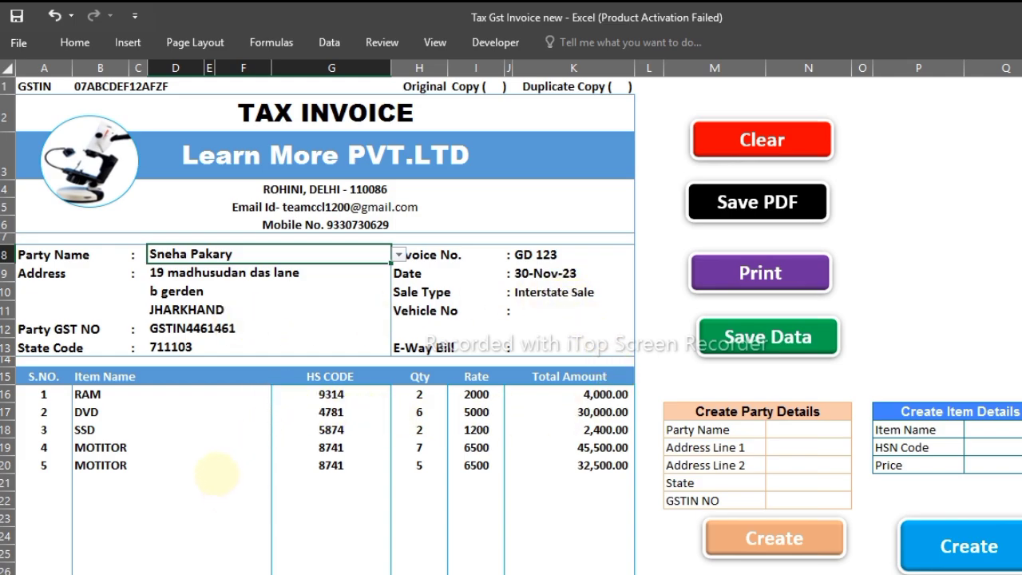
# Choose SSD from the Item Name dropdown in B21 as invoice line 6
pyautogui.click(224, 481)
pyautogui.click(278, 482)
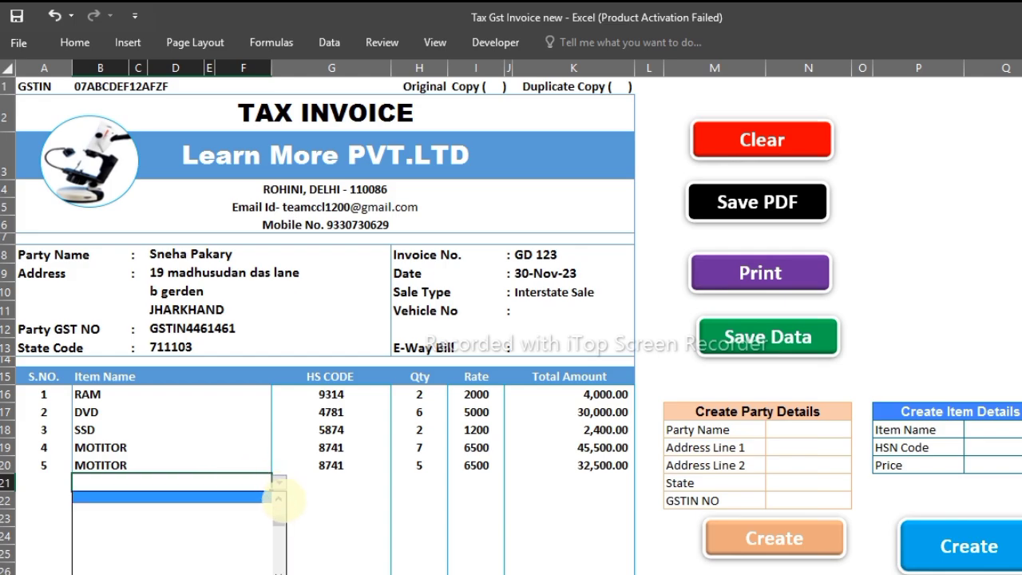
pyautogui.click(278, 499)
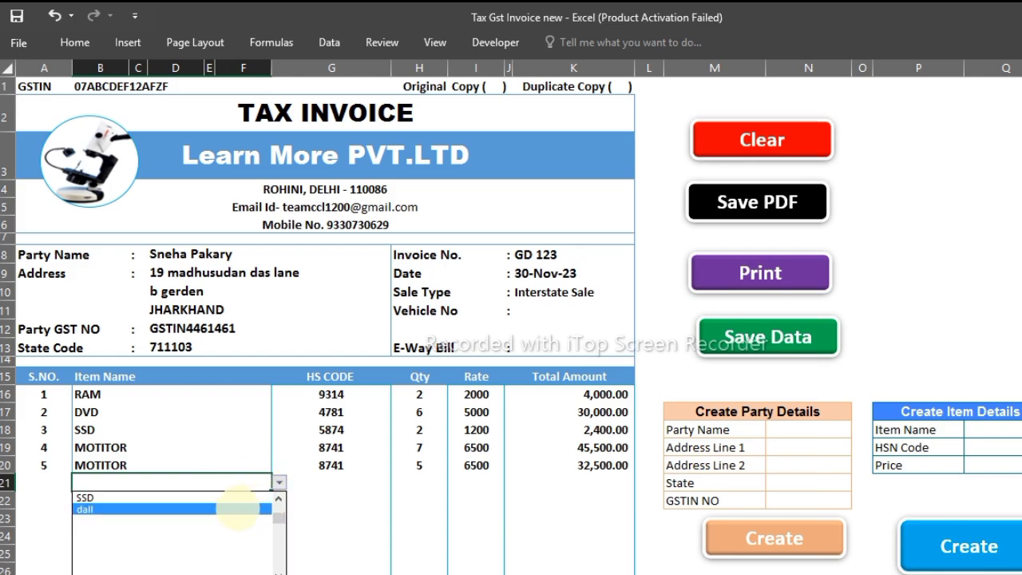
pyautogui.click(232, 498)
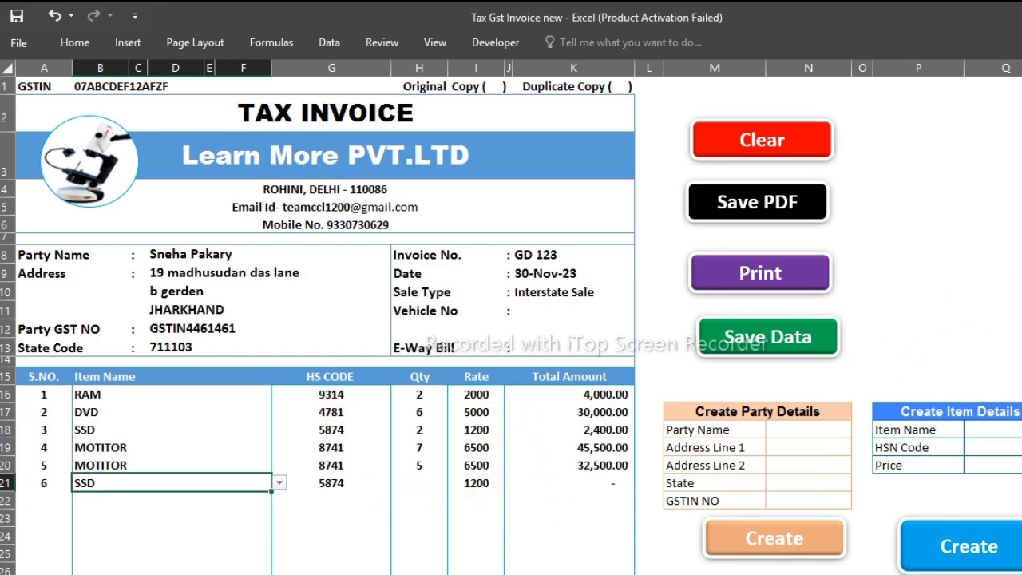
# Enter quantity 5 for SSD and check Total Qty 27 and amount 120,400.00
pyautogui.scroll(-2, 320, 320)
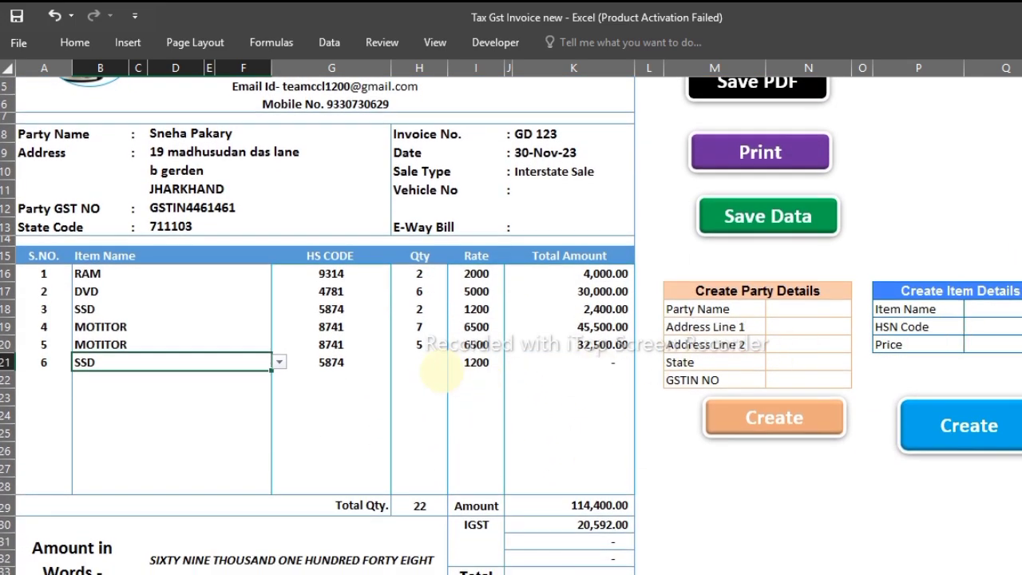
pyautogui.click(422, 366)
pyautogui.write('5')
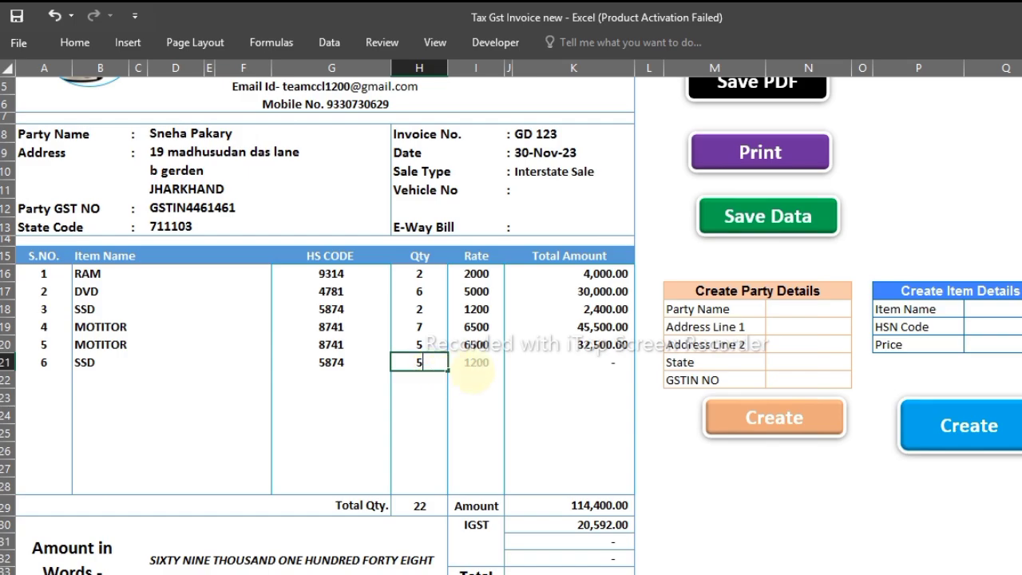
pyautogui.press('Return')
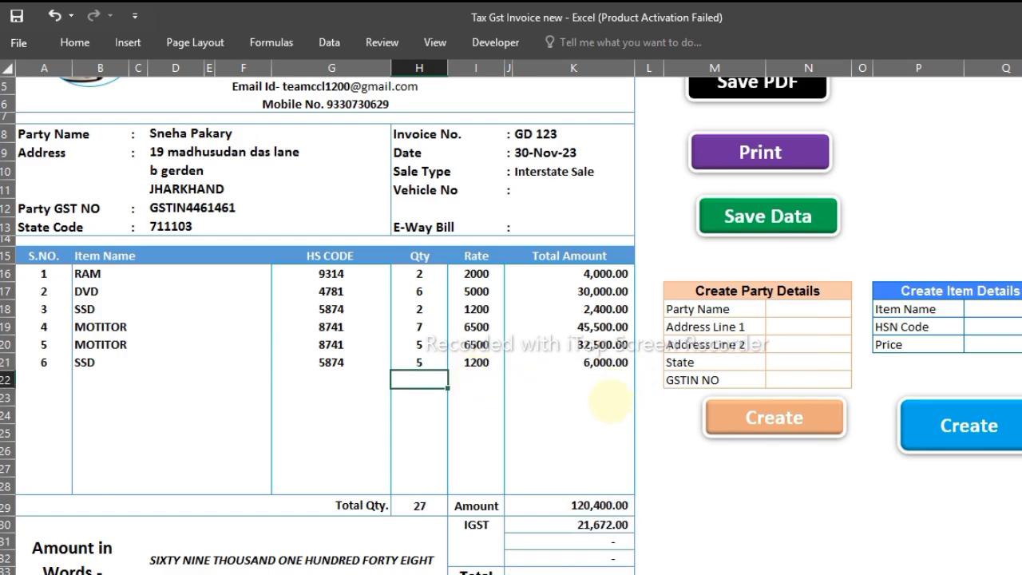
pyautogui.press('Down')
pyautogui.press('Down')
pyautogui.press('Down')
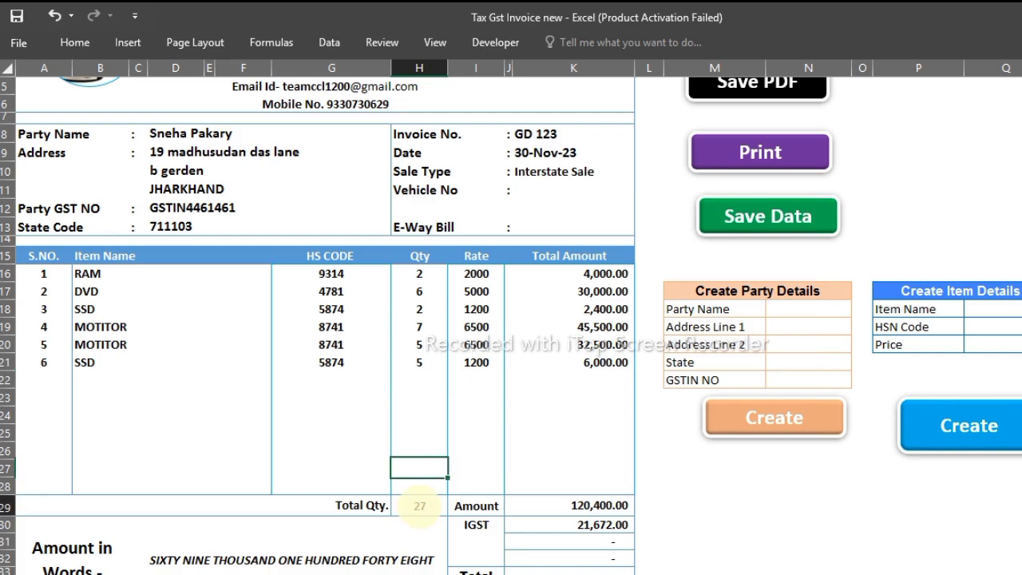
pyautogui.press('Down')
pyautogui.press('Down')
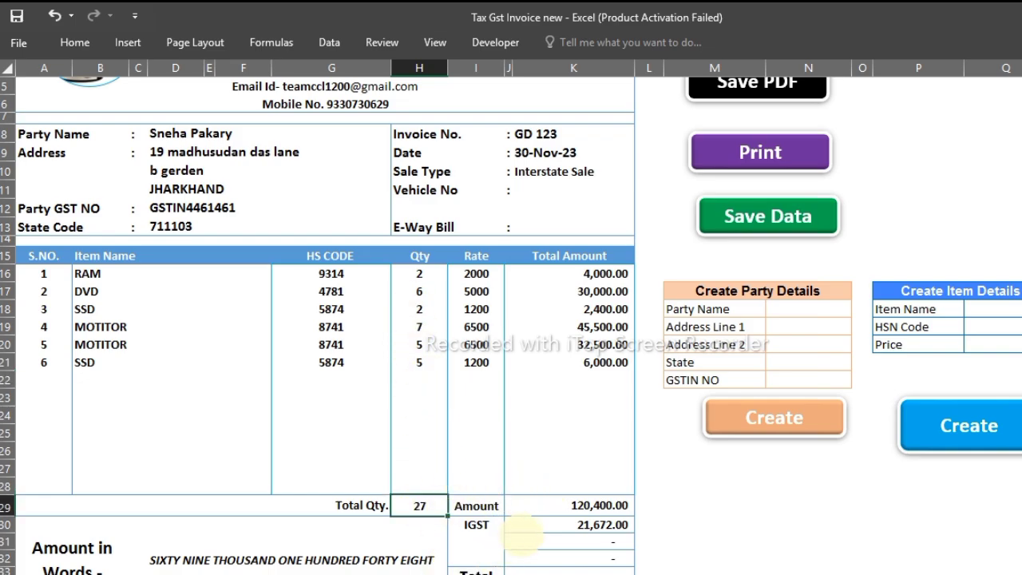
pyautogui.click(579, 505)
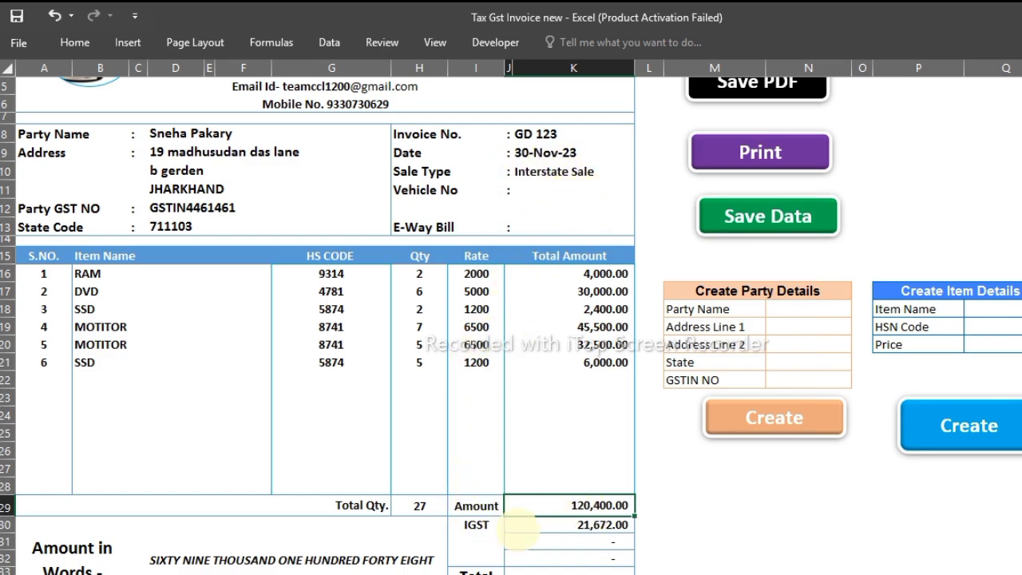
pyautogui.click(368, 131)
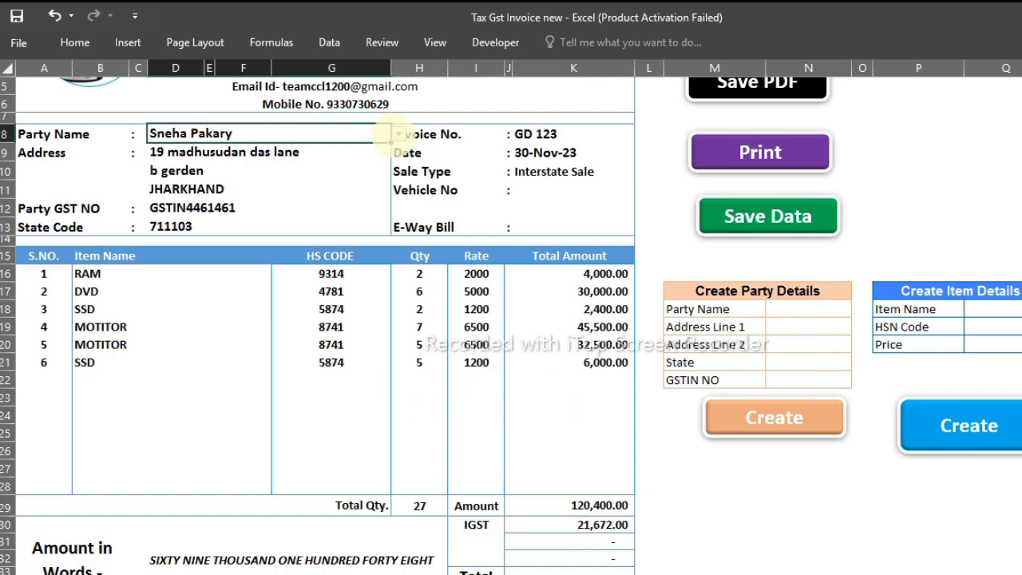
pyautogui.click(398, 133)
pyautogui.click(376, 160)
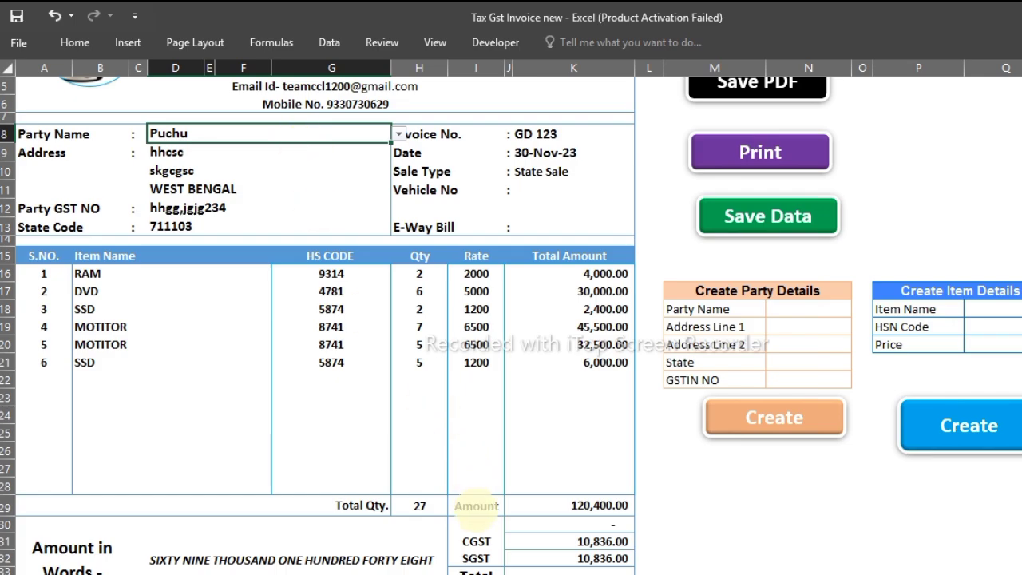
pyautogui.click(398, 135)
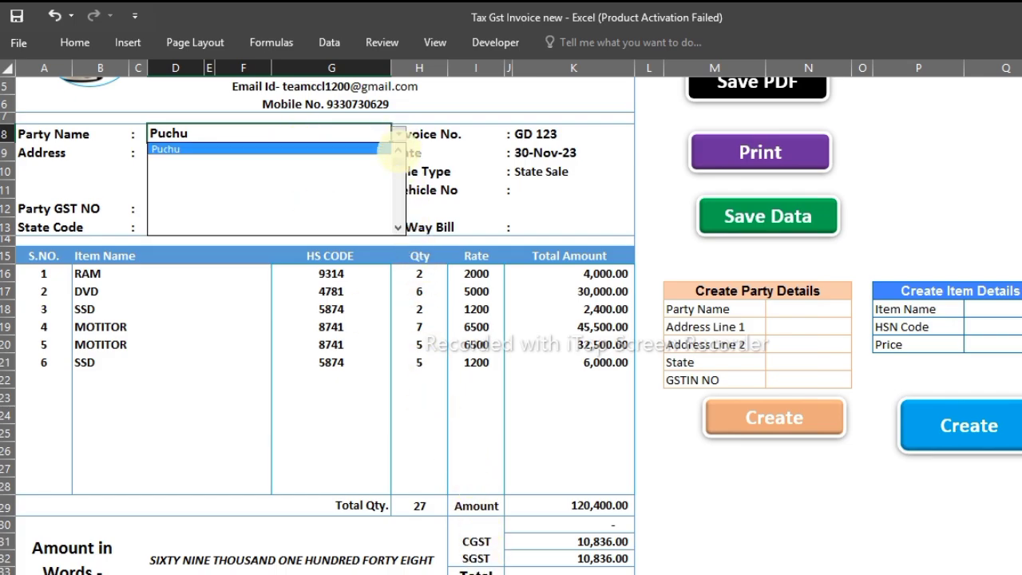
pyautogui.click(398, 135)
pyautogui.click(356, 148)
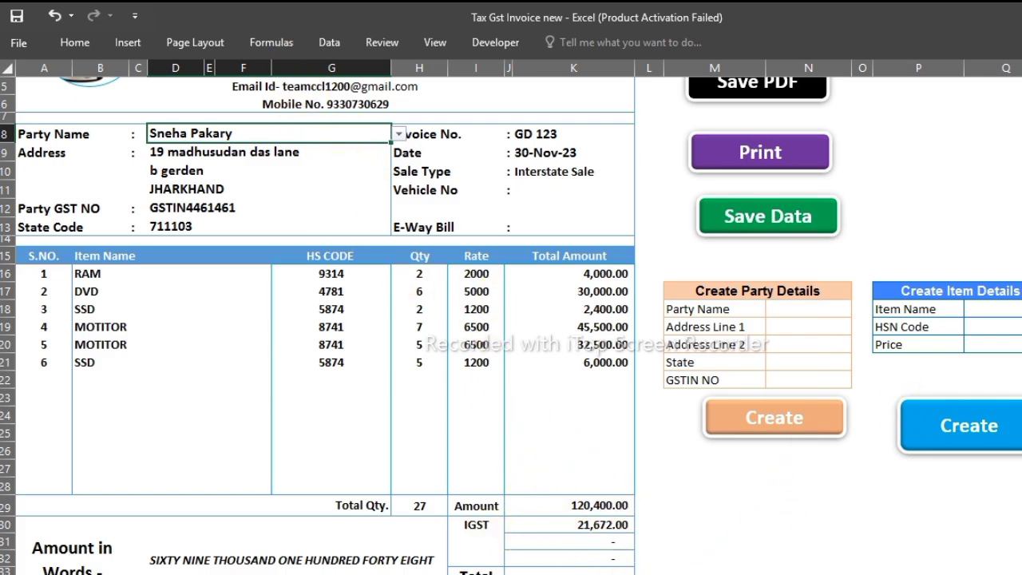
pyautogui.scroll(-1, 511, 551)
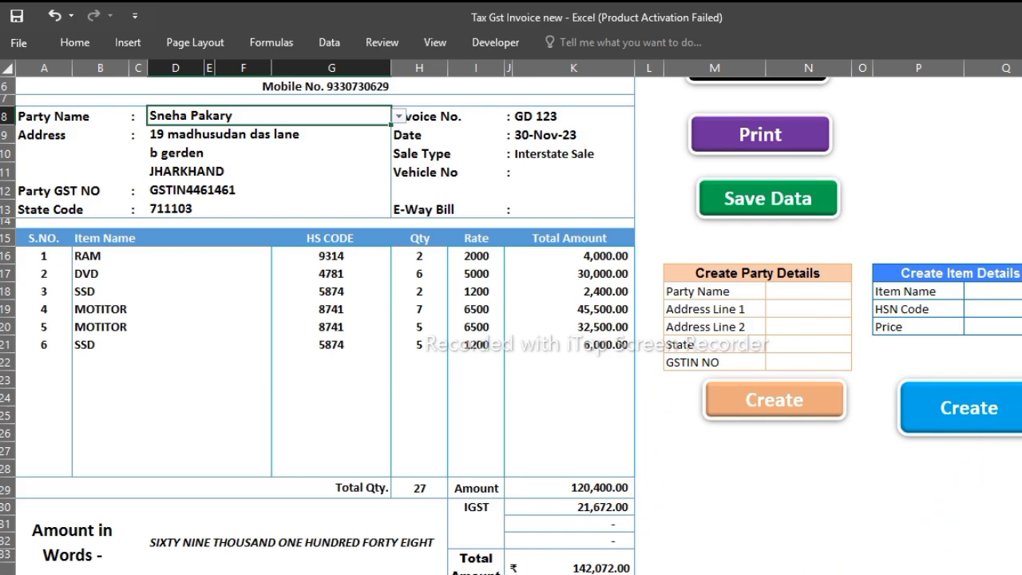
pyautogui.scroll(2, 343, 259)
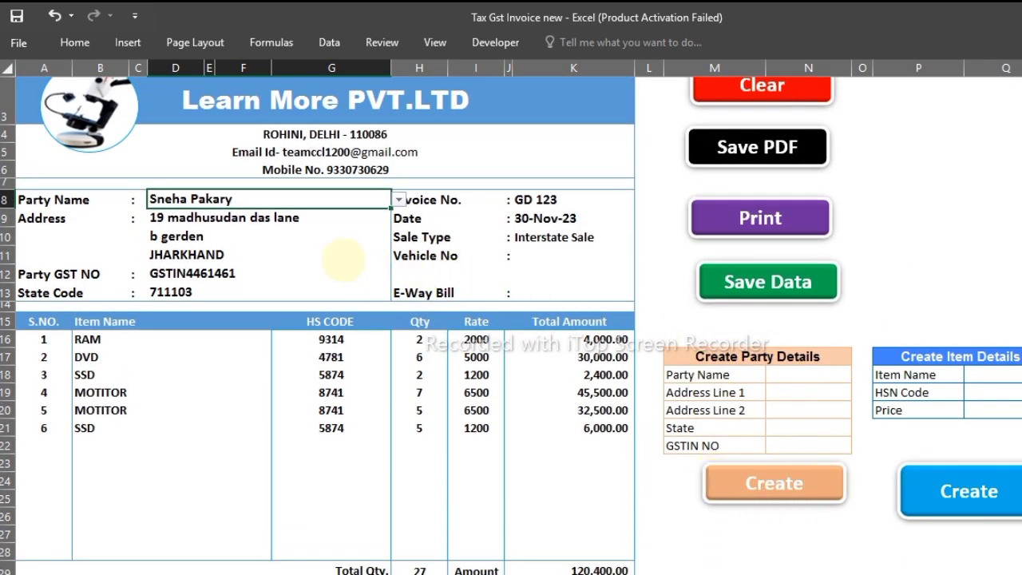
pyautogui.click(397, 198)
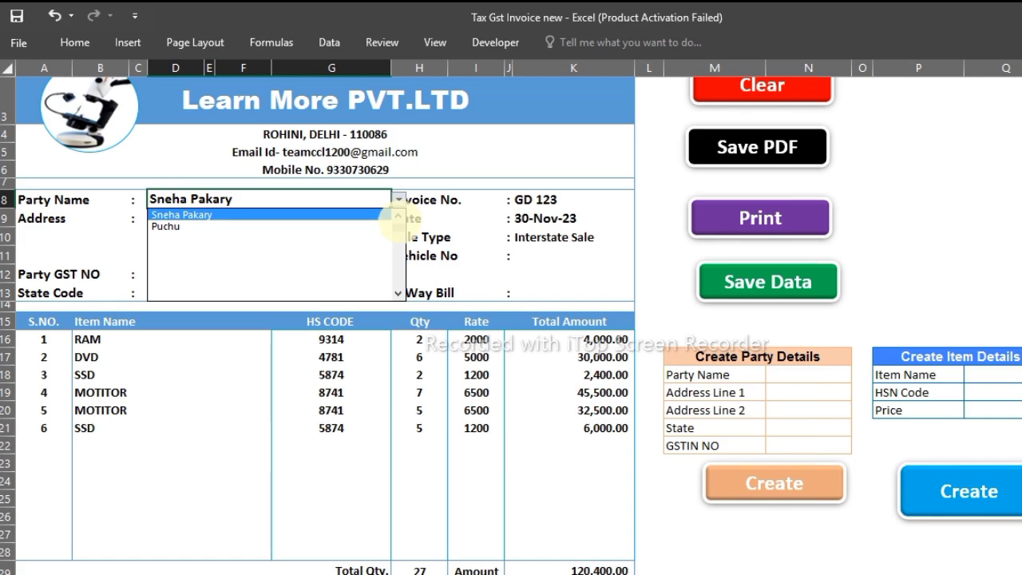
pyautogui.click(388, 214)
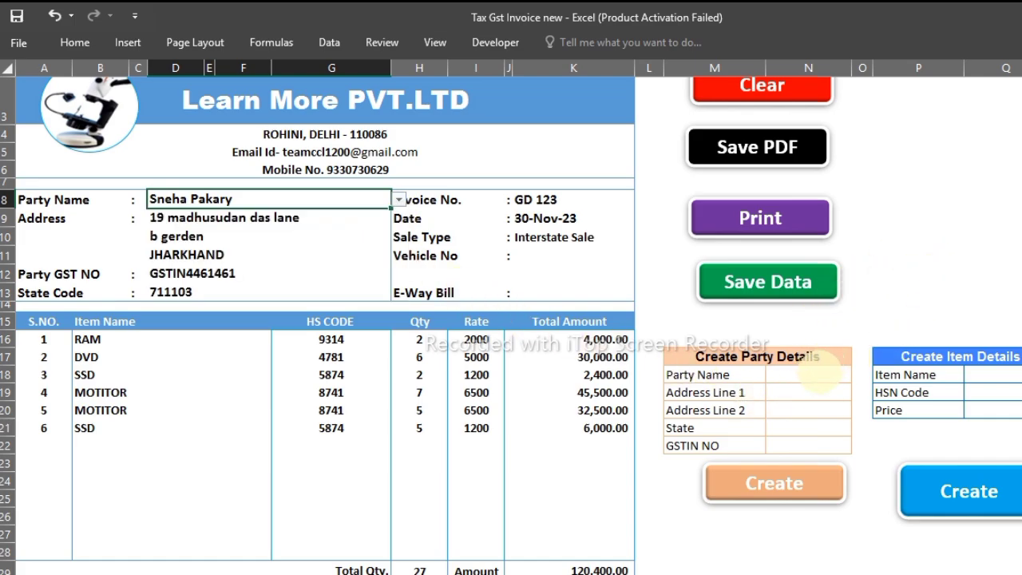
# Enter party ddd's name, two address lines, state DELHI and GSTIN in Create Party Details
pyautogui.click(808, 375)
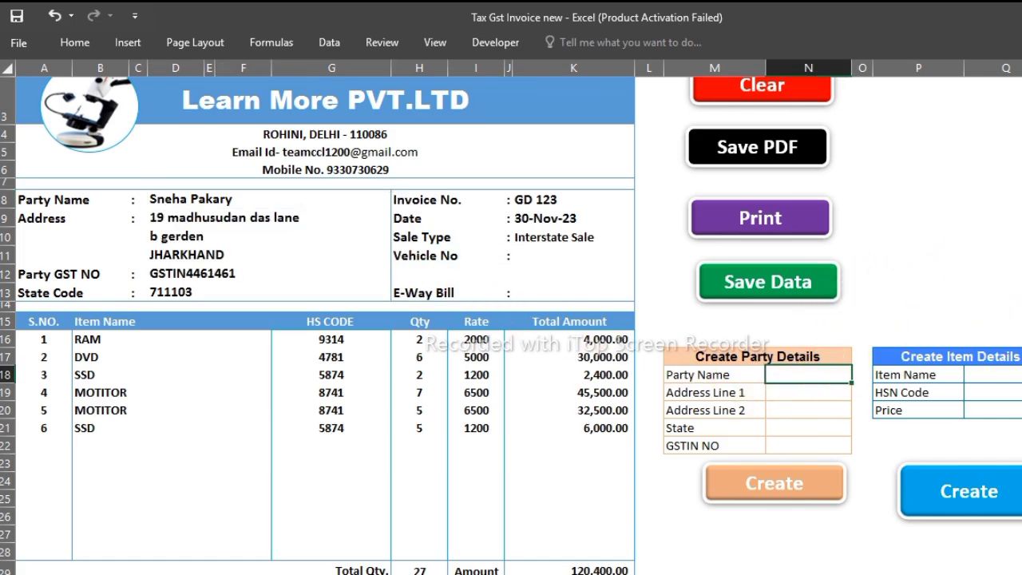
pyautogui.write('ddd')
pyautogui.press('Return')
pyautogui.write('45 jfsd')
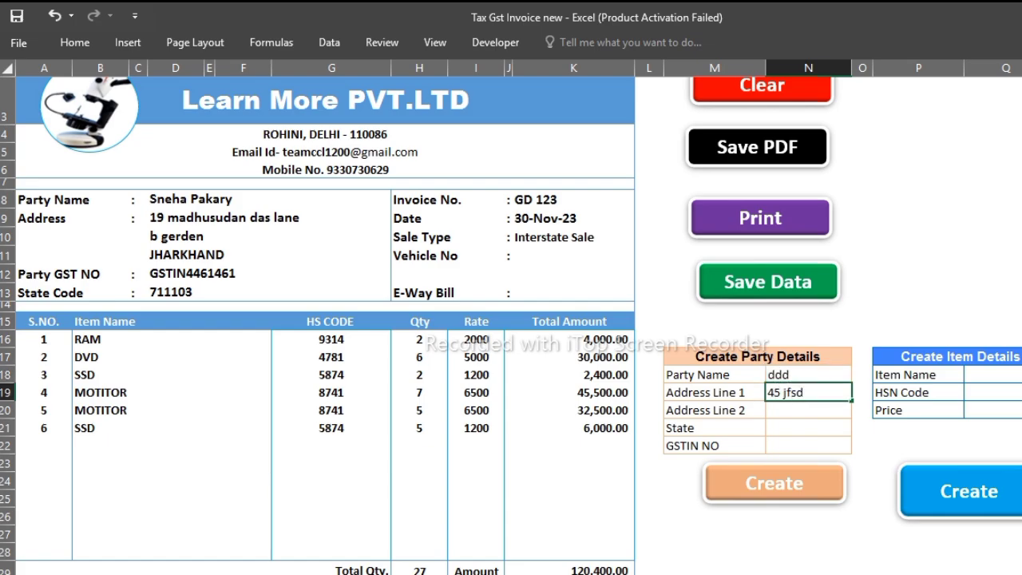
pyautogui.press('Return')
pyautogui.press('Return')
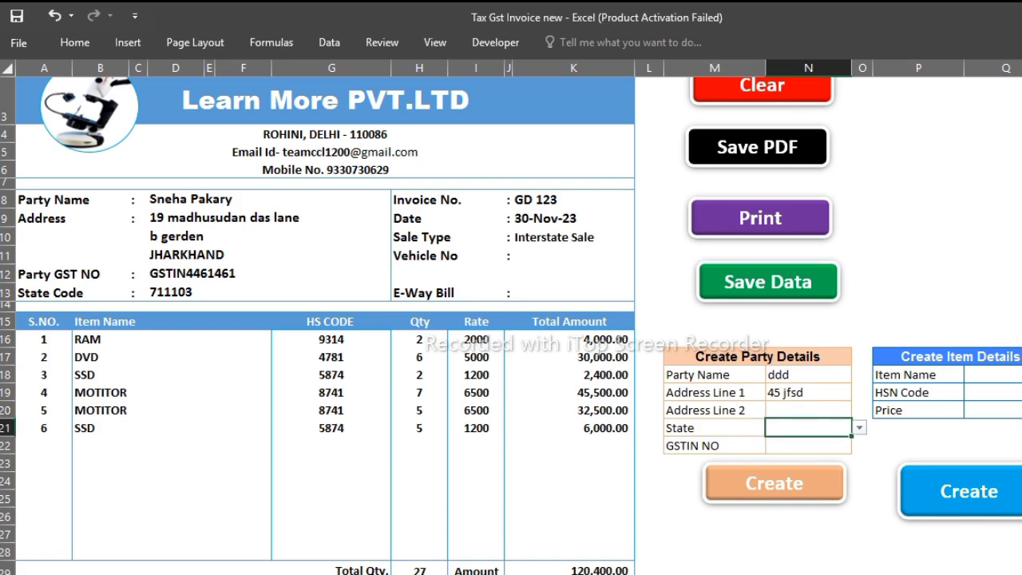
pyautogui.click(808, 410)
pyautogui.write('45 fhkf')
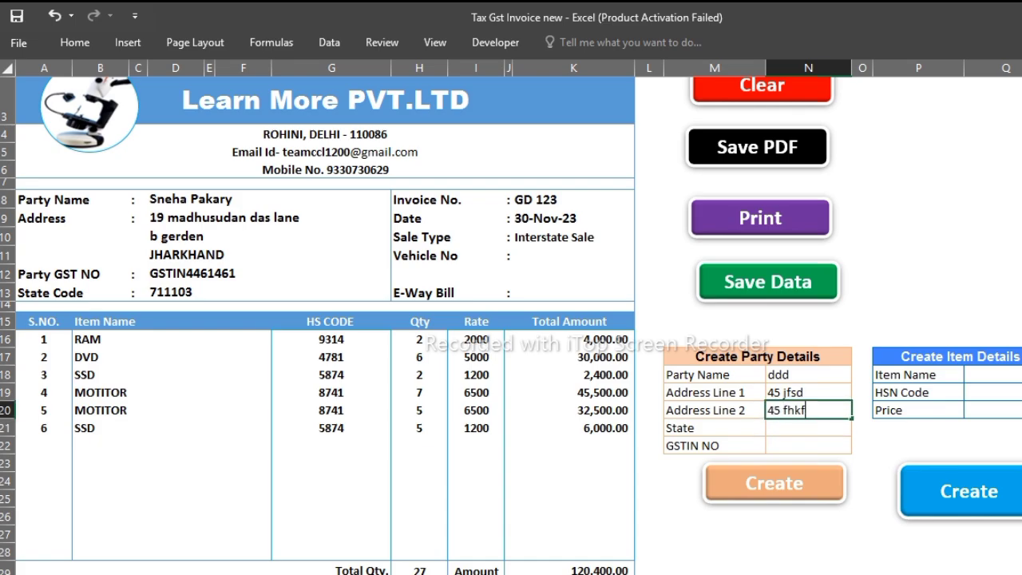
pyautogui.press('Return')
pyautogui.press('Return')
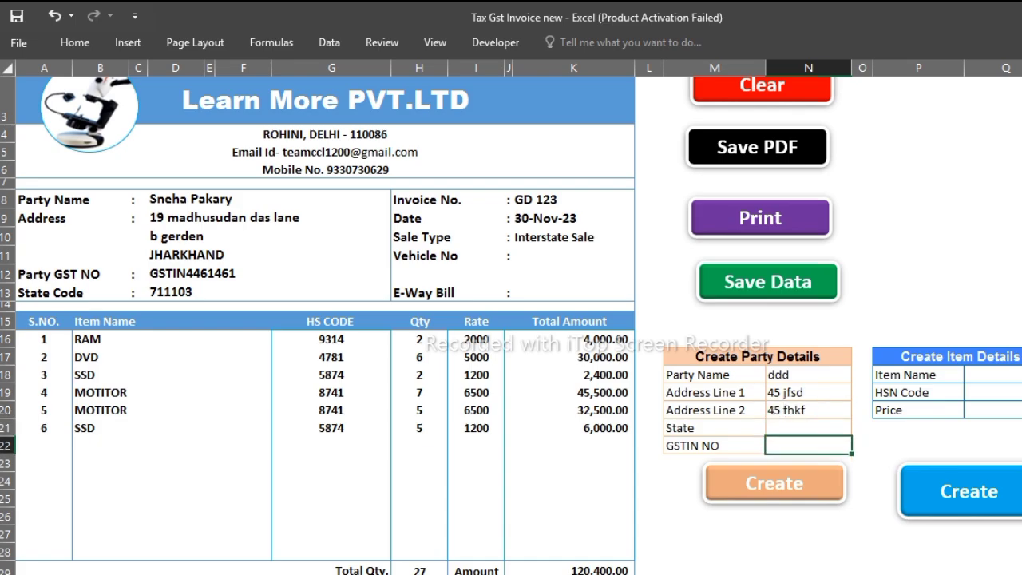
pyautogui.click(838, 428)
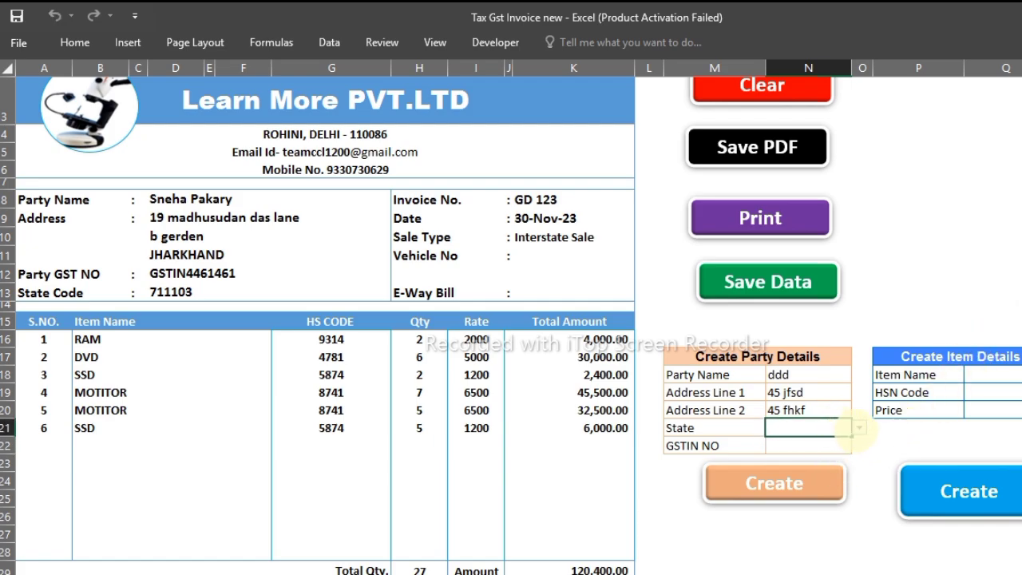
pyautogui.click(858, 429)
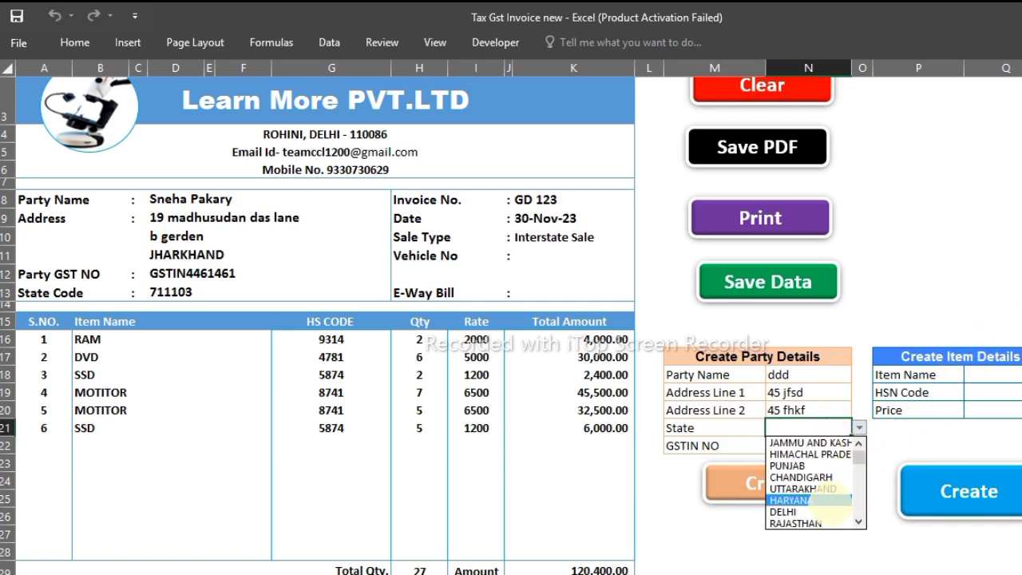
pyautogui.click(819, 512)
pyautogui.click(823, 444)
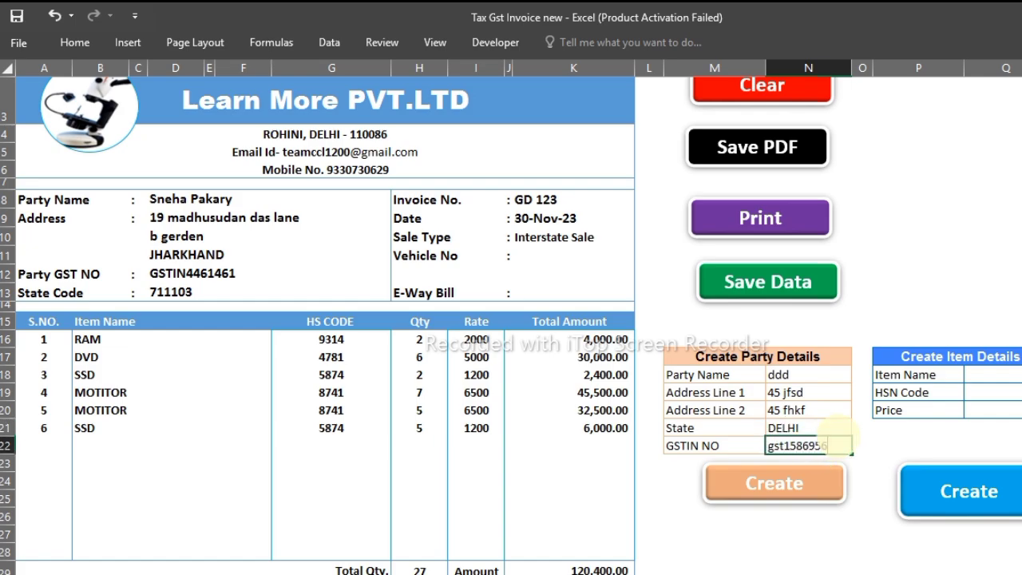
pyautogui.click(918, 253)
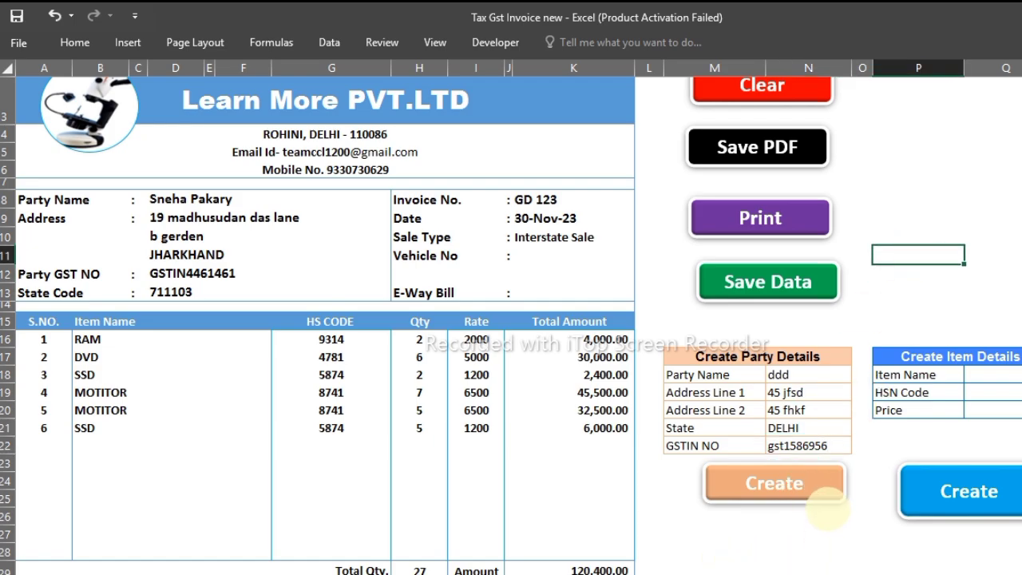
# Save party ddd with Create and pick ddd from the Party Name dropdown in D8
pyautogui.click(791, 510)
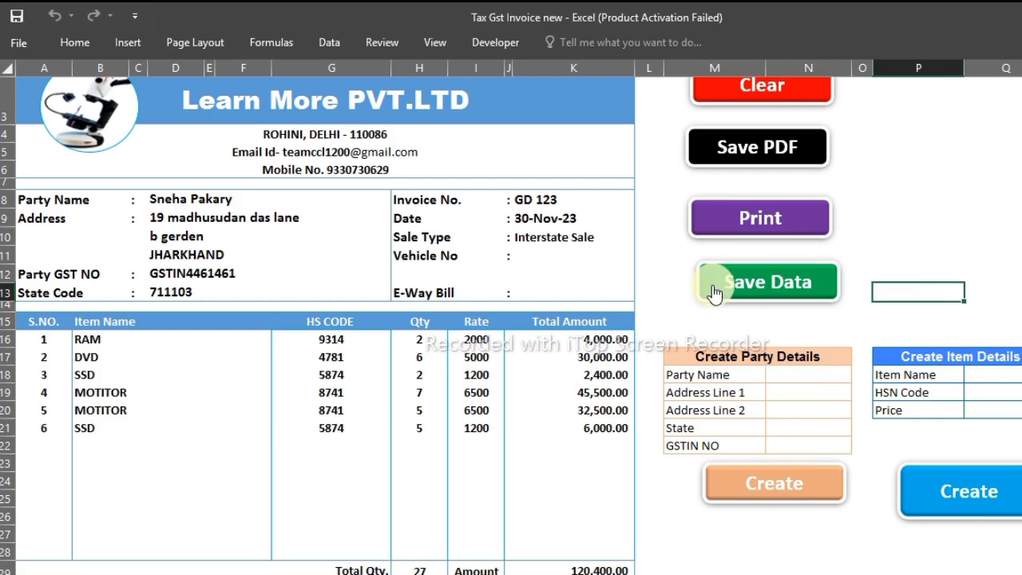
pyautogui.click(714, 294)
pyautogui.click(341, 201)
pyautogui.click(398, 200)
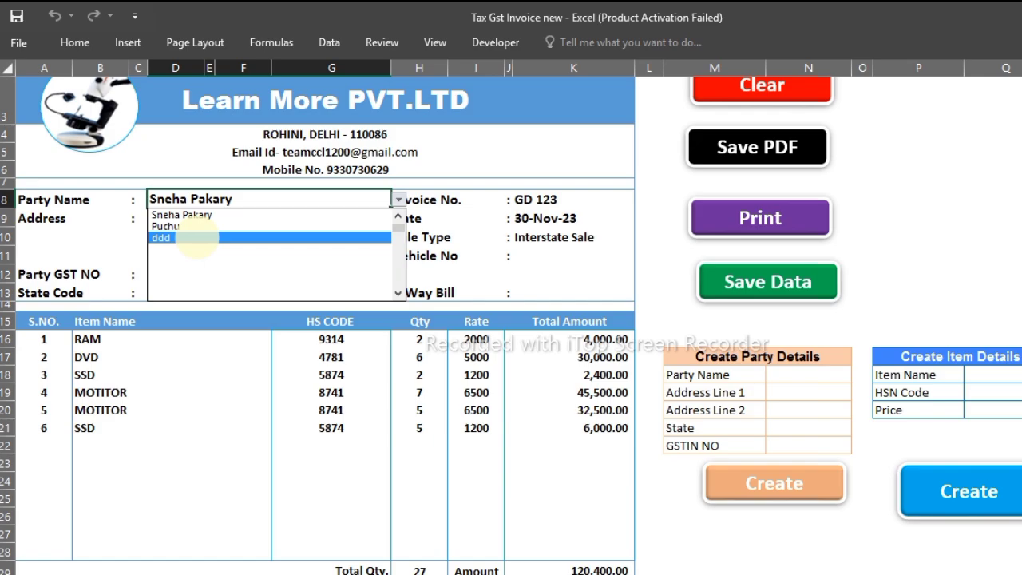
pyautogui.click(216, 238)
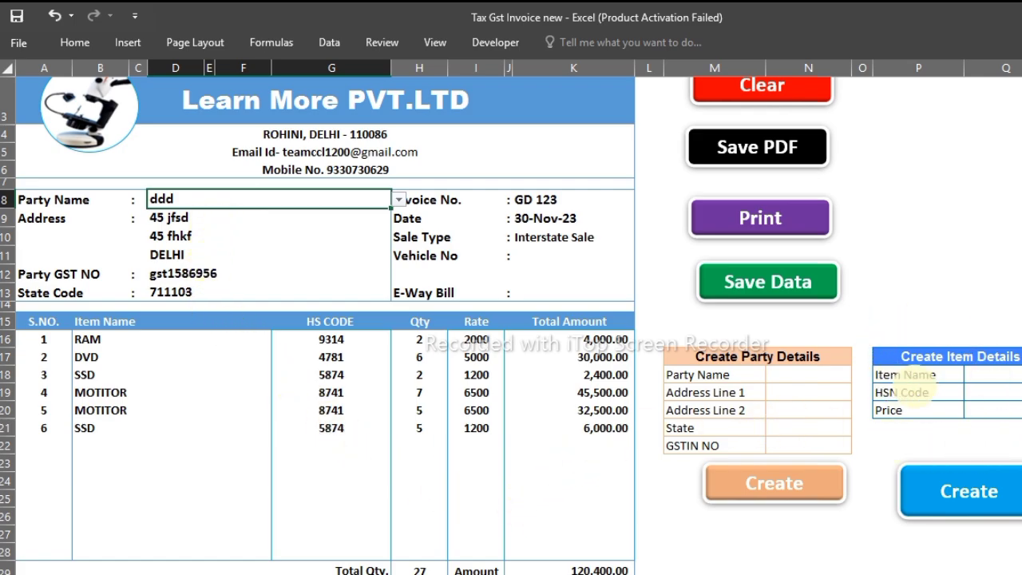
pyautogui.click(979, 375)
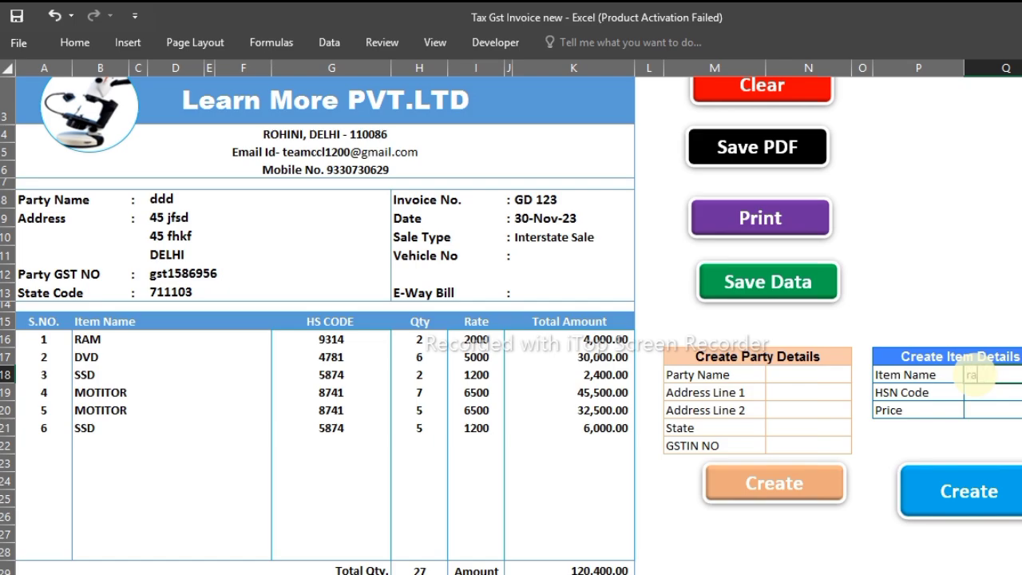
# Create item ram with its HSN code and price 900 in Create Item Details
pyautogui.press('Return')
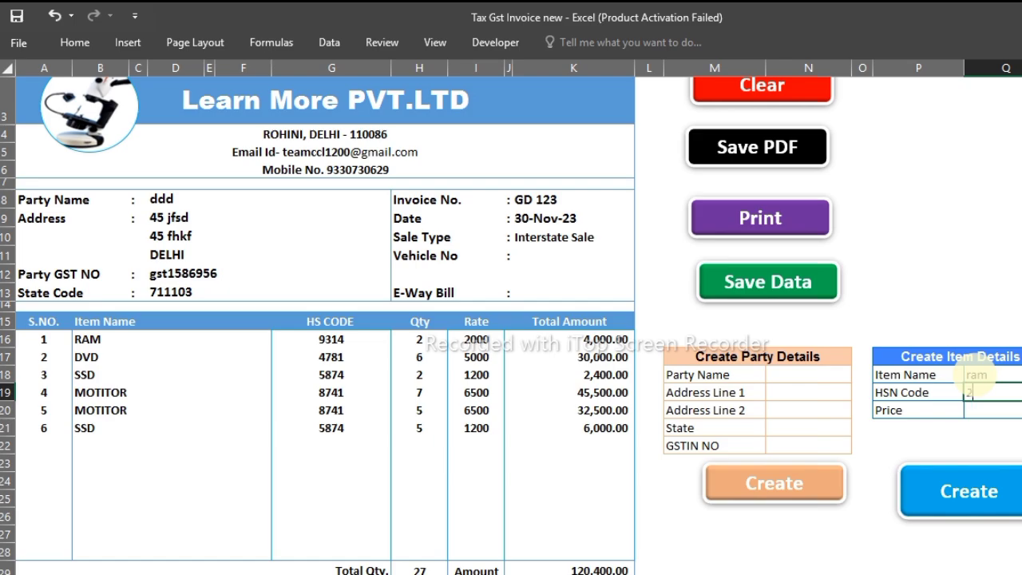
pyautogui.press('Return')
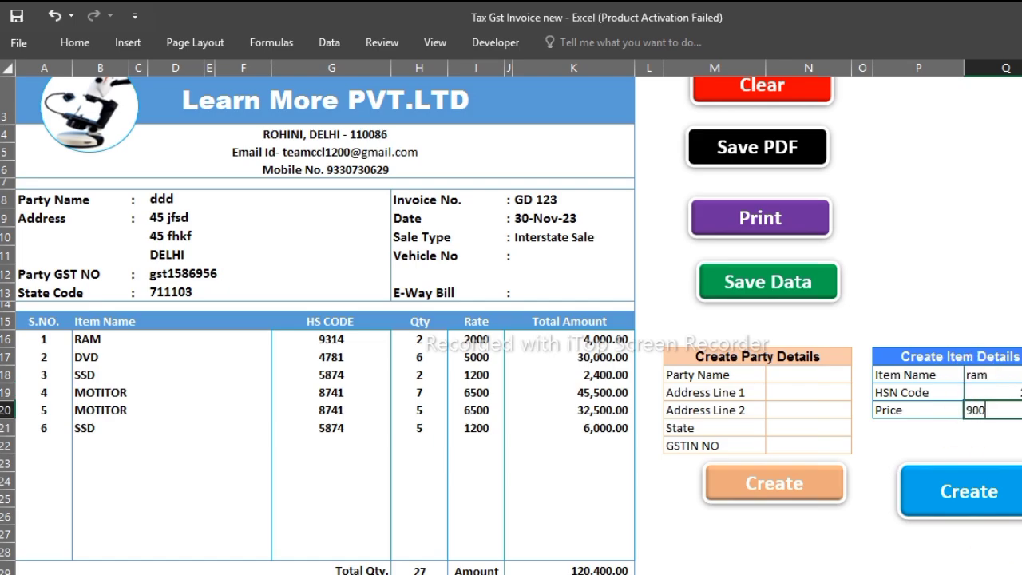
pyautogui.press('Tab')
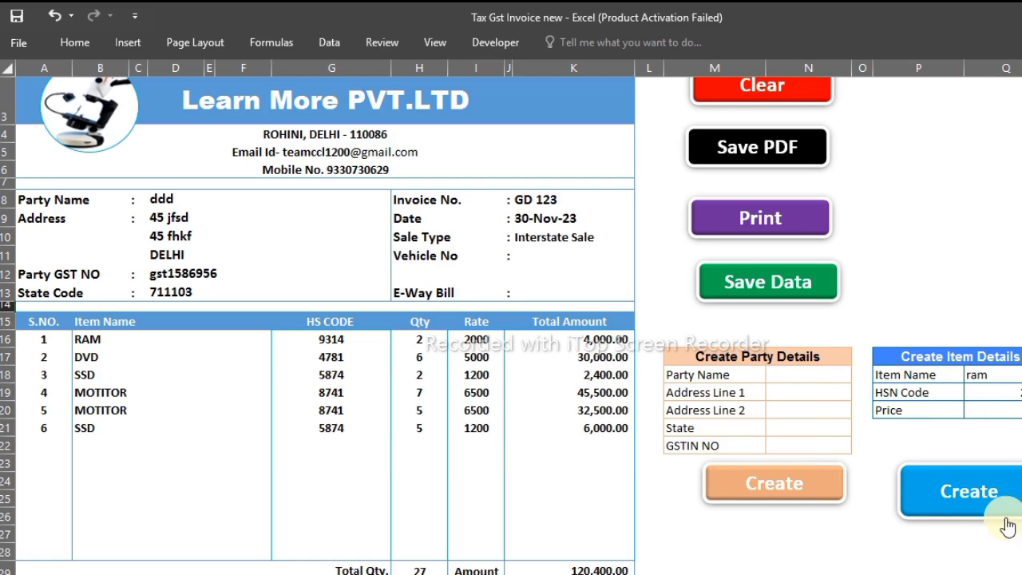
pyautogui.click(998, 515)
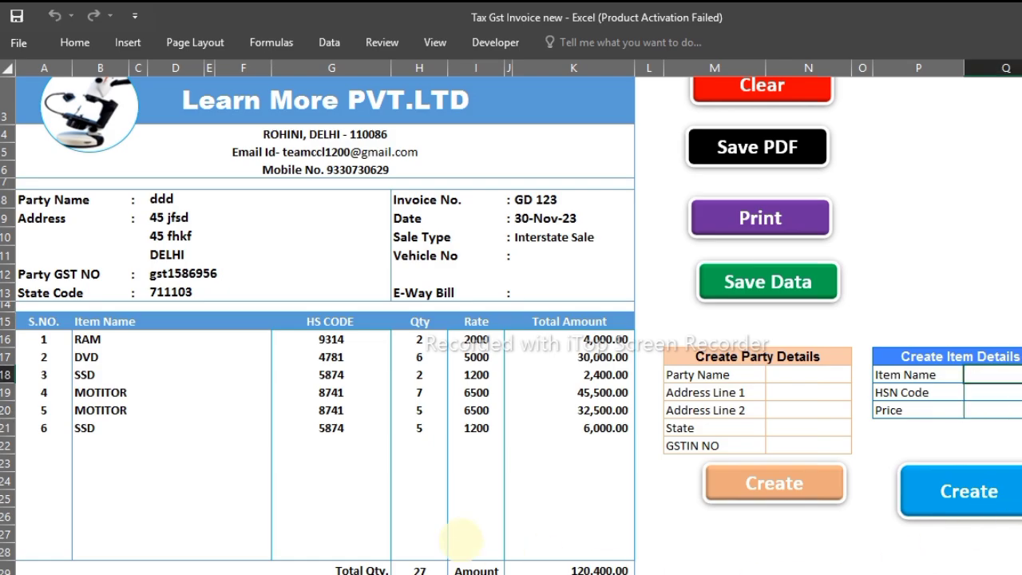
# Choose ram from the B22 Item Name dropdown as the seventh invoice line
pyautogui.click(222, 452)
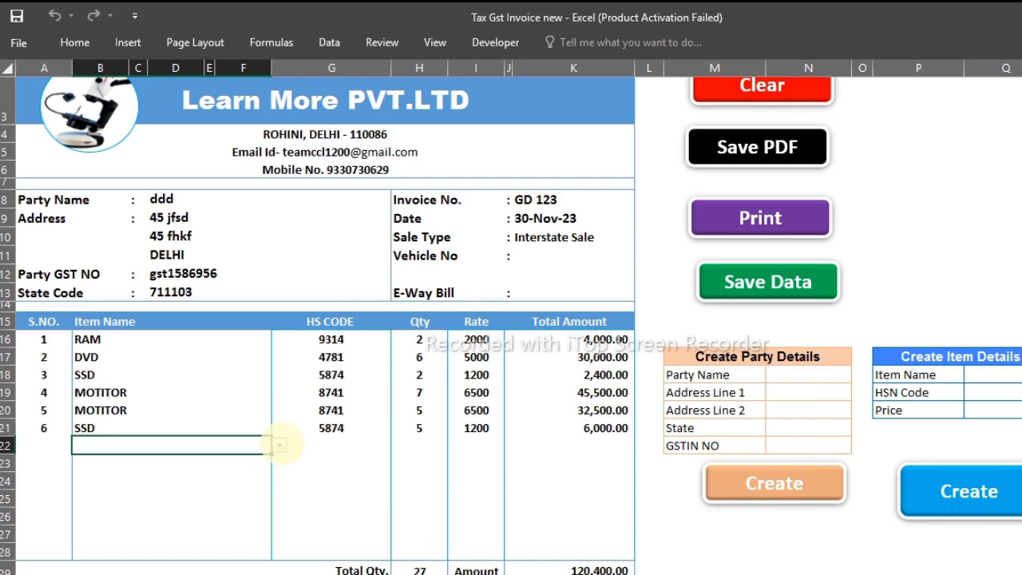
pyautogui.click(280, 445)
pyautogui.scroll(3, 269, 468)
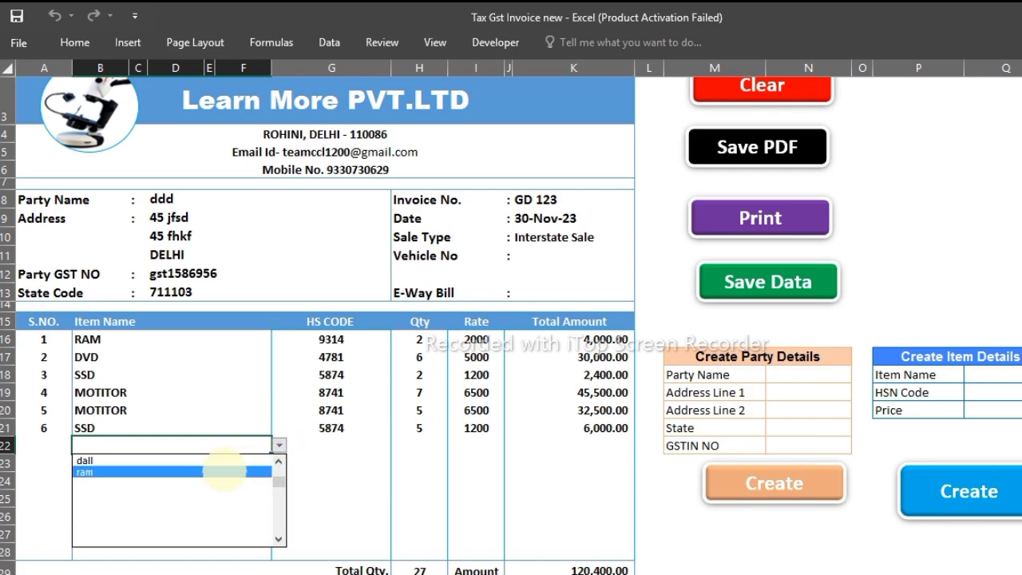
pyautogui.click(212, 472)
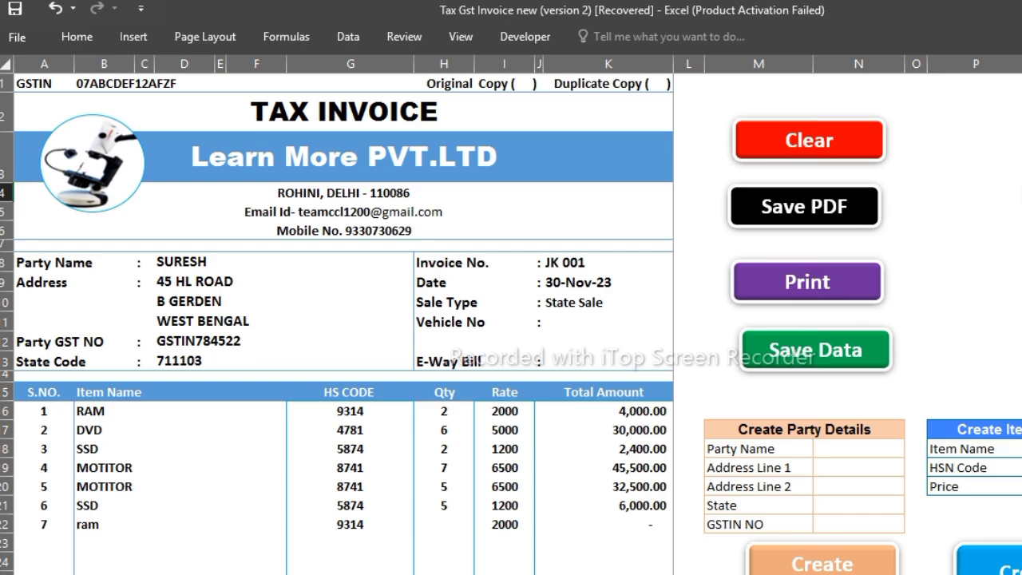
# Save invoice JK 001 for SURESH with Save Data, then return to the invoice sheet's top
pyautogui.click(799, 368)
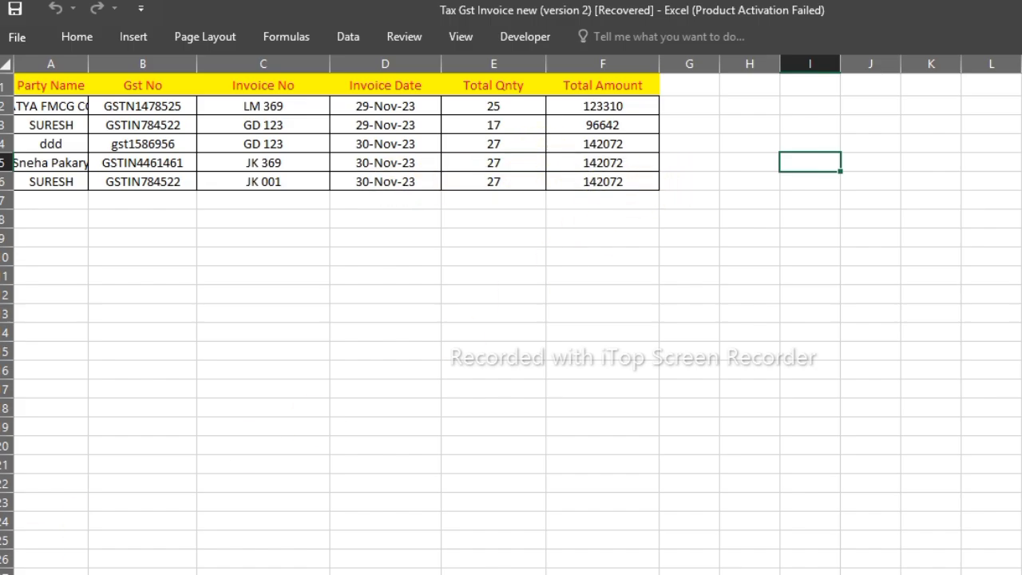
pyautogui.hotkey('ctrl', 'pageup')
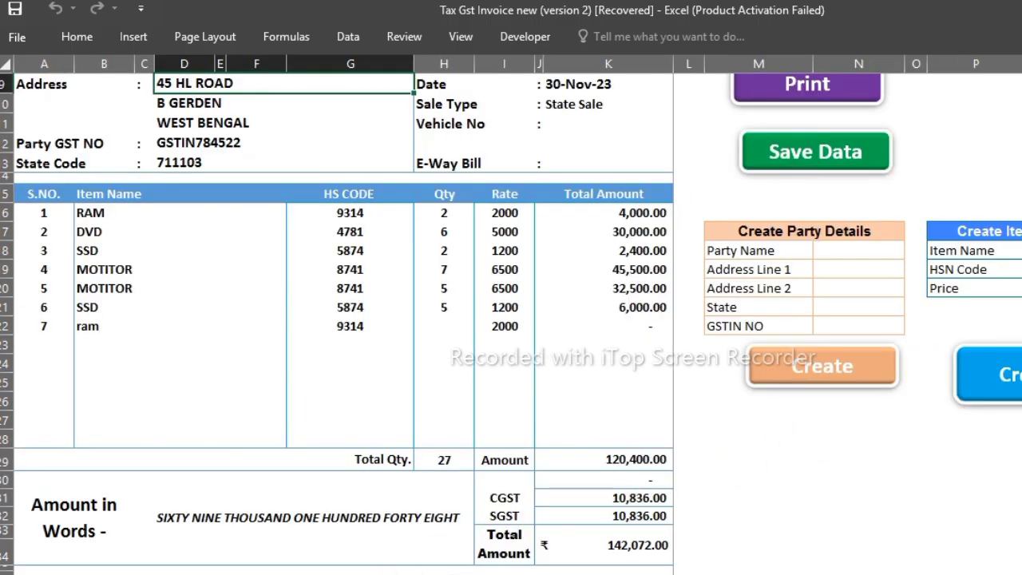
pyautogui.scroll(2, 840, 200)
pyautogui.scroll(1, 839, 200)
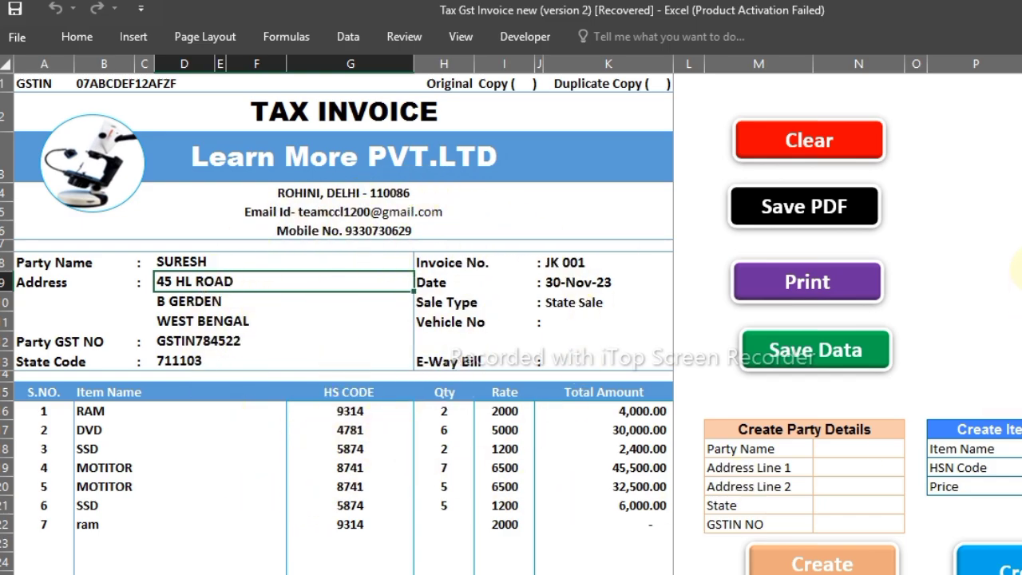
pyautogui.click(925, 230)
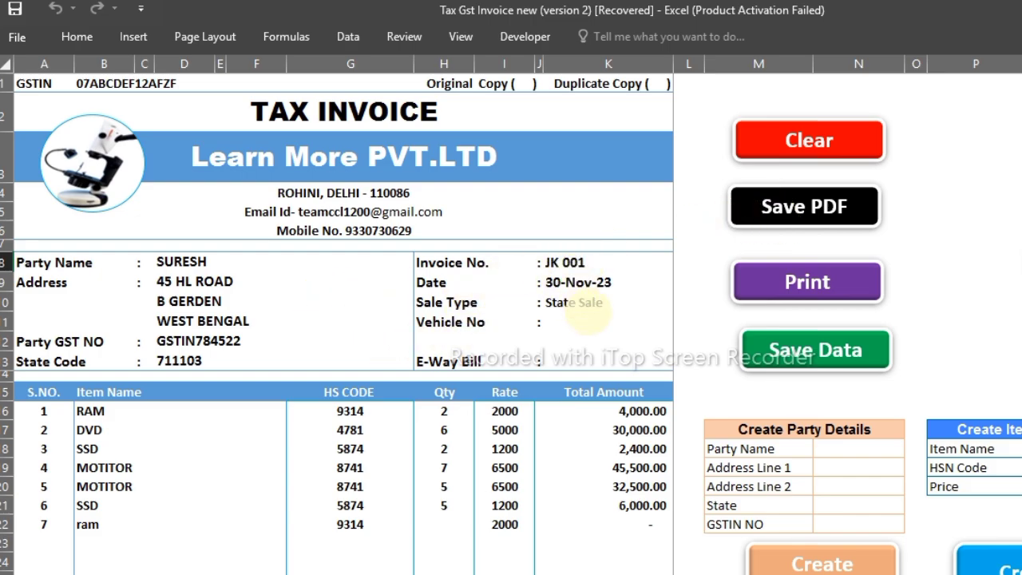
# Export the invoice as JK 001.pdf and scroll through it in Edge
pyautogui.click(789, 209)
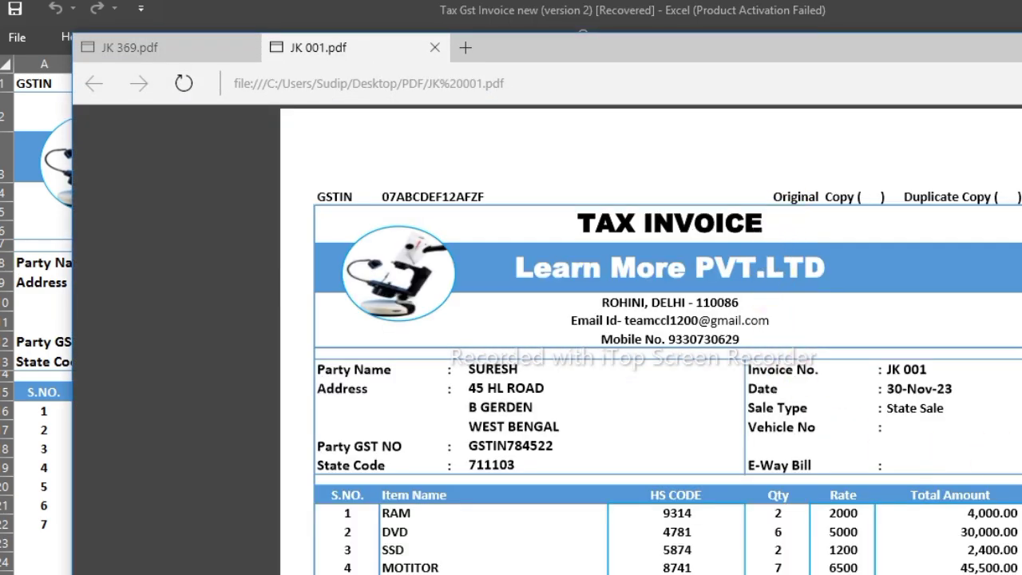
pyautogui.scroll(-5, 1010, 459)
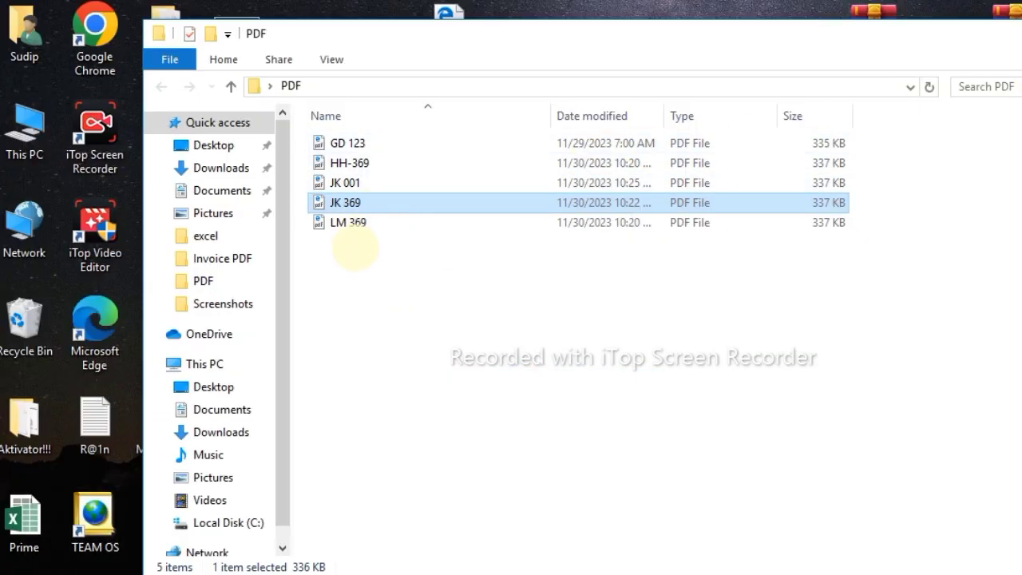
# Open JK 001 from the PDF folder to check it, then close Edge and Explorer
pyautogui.doubleClick(372, 183)
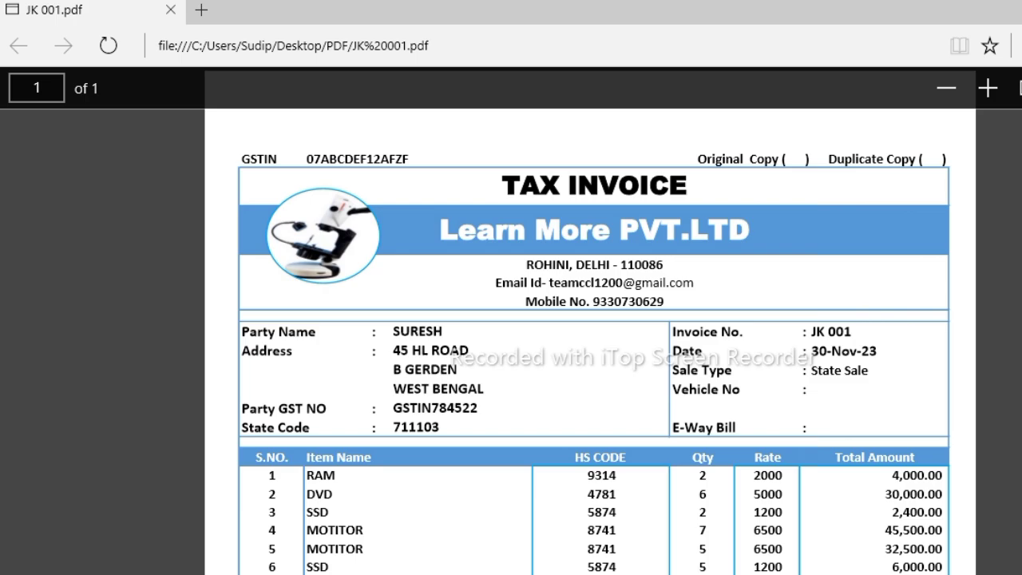
pyautogui.hotkey('alt', 'F4')
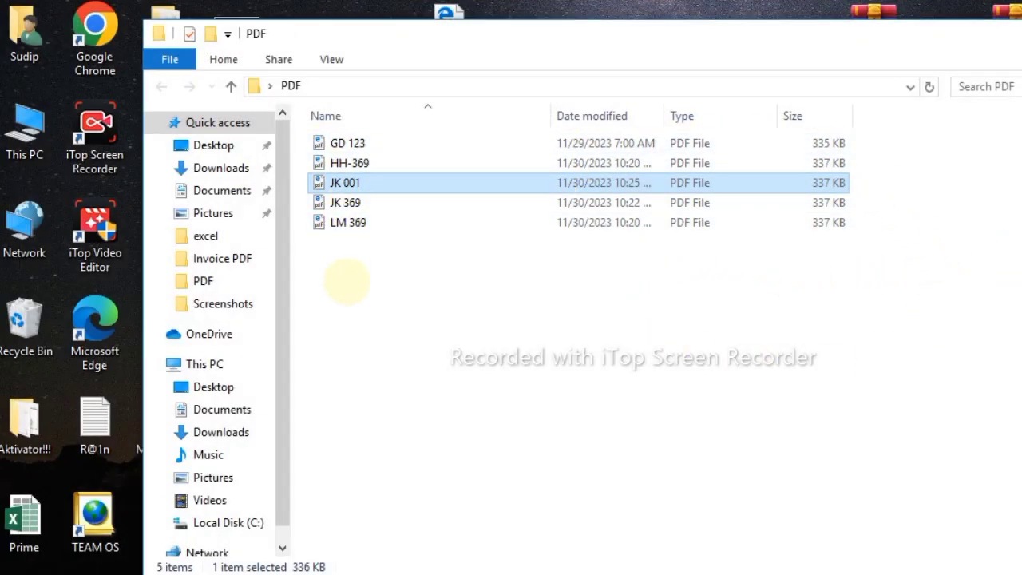
pyautogui.hotkey('alt', 'F4')
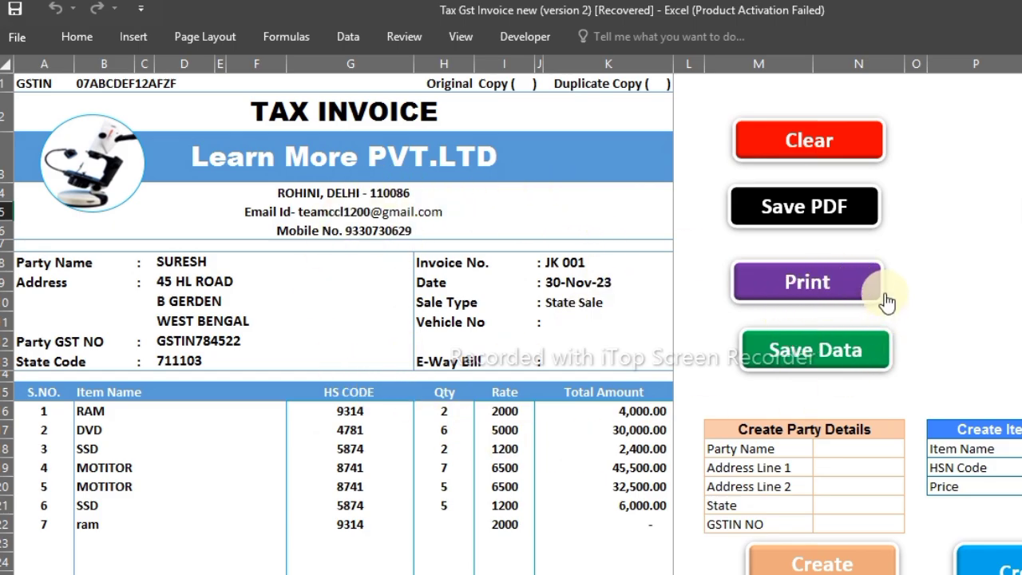
pyautogui.click(878, 292)
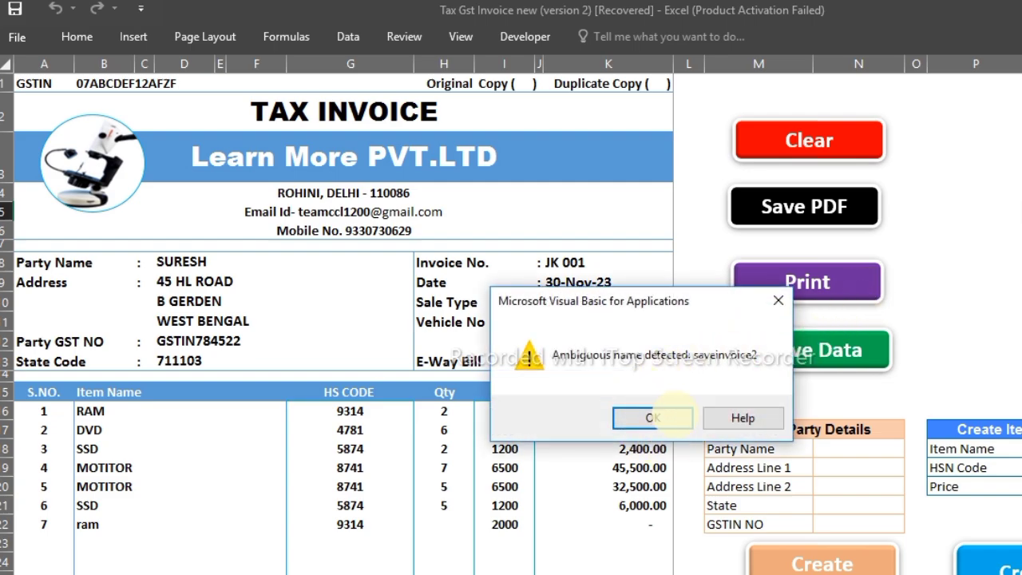
pyautogui.click(779, 302)
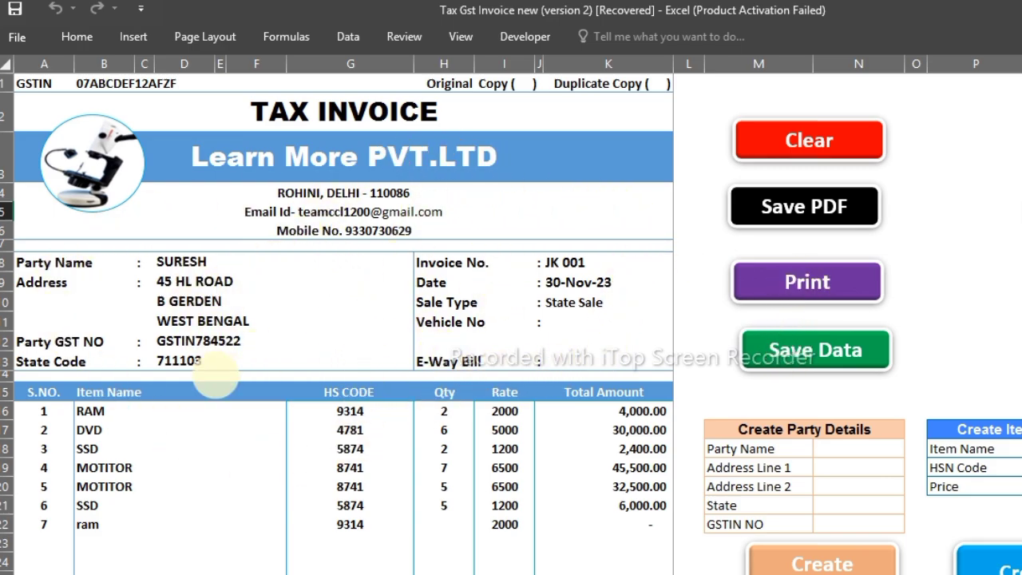
pyautogui.scroll(-1, 511, 320)
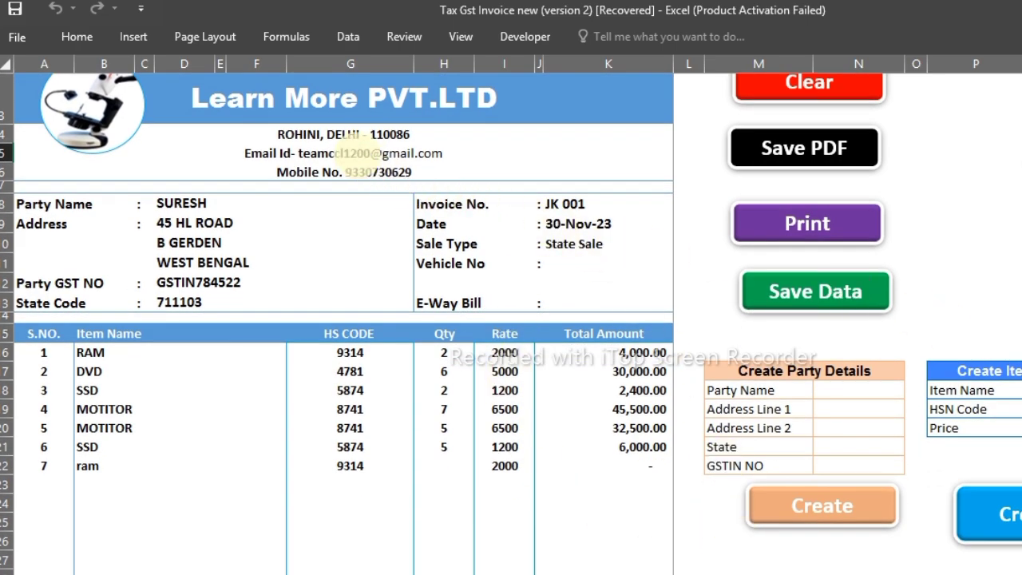
pyautogui.scroll(1, 1004, 178)
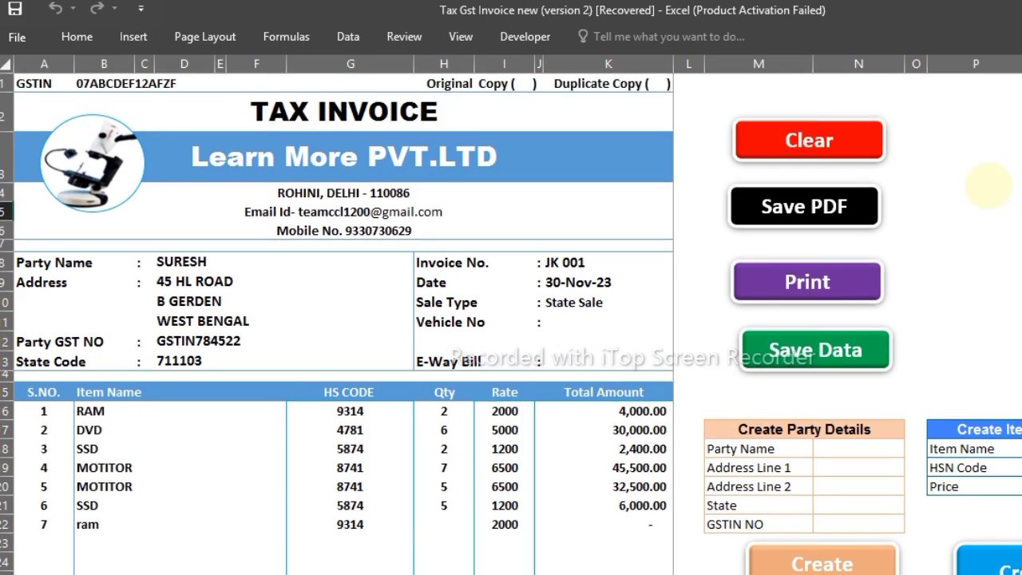
# Clear the invoice's party details, invoice number, date, sale type and item lines
pyautogui.click(854, 162)
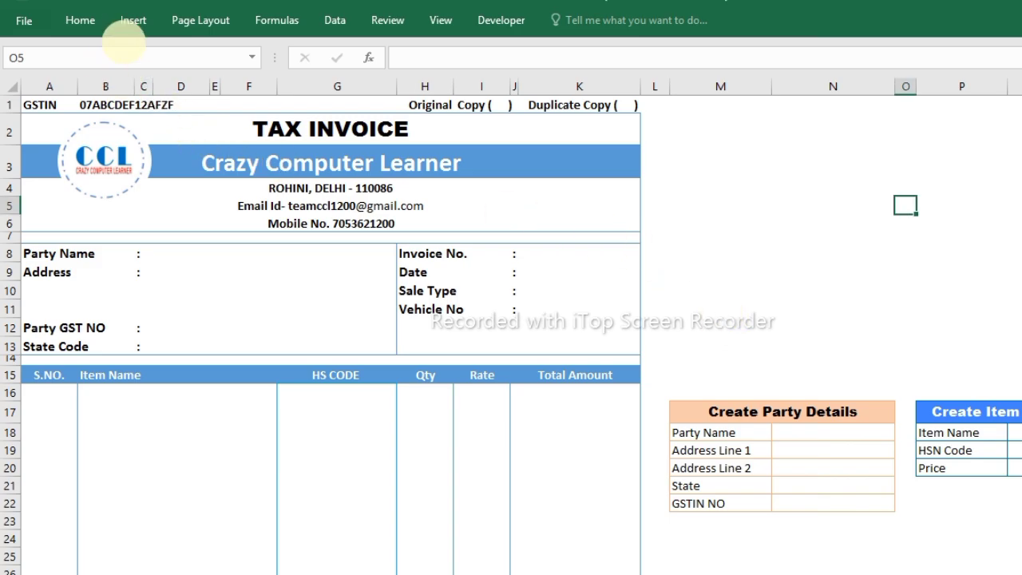
# Draw a rounded rectangle below the Create Party Details table
pyautogui.click(133, 20)
pyautogui.click(272, 44)
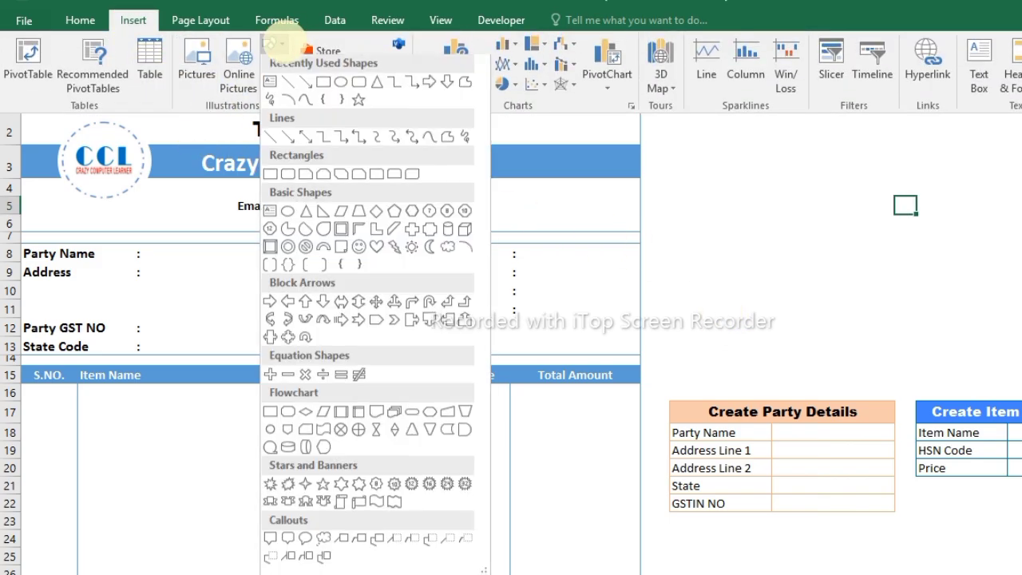
pyautogui.click(341, 84)
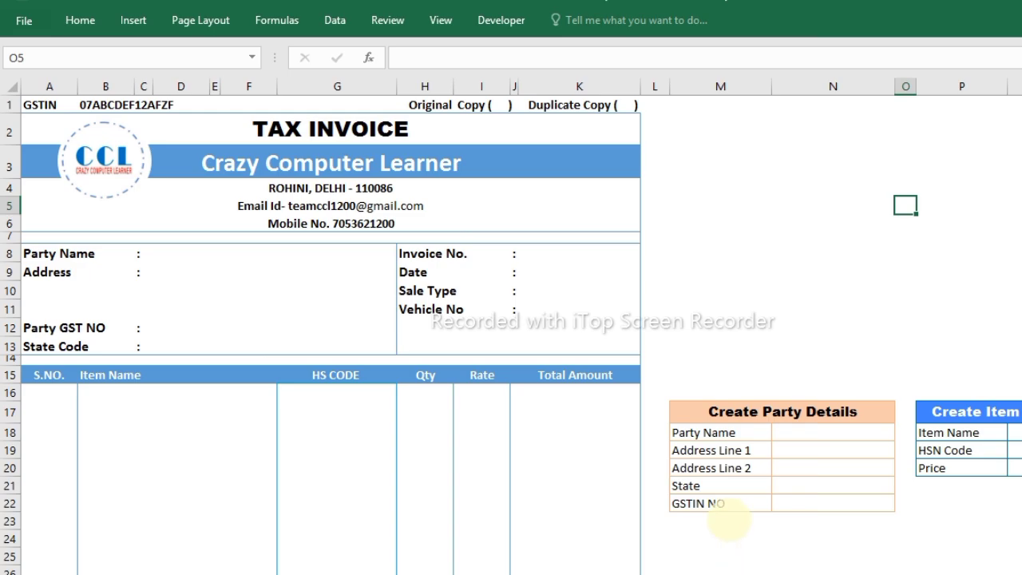
pyautogui.moveTo(695, 527); pyautogui.dragTo(805, 567)
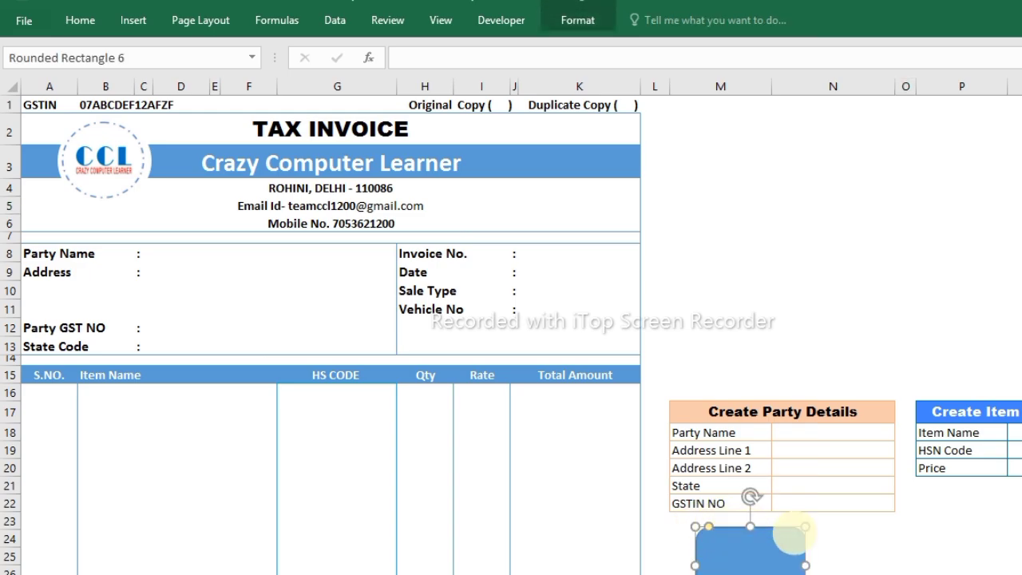
# Resize the rectangle to the table's width and place a copy under the Create Item table
pyautogui.scroll(-1, 751, 479)
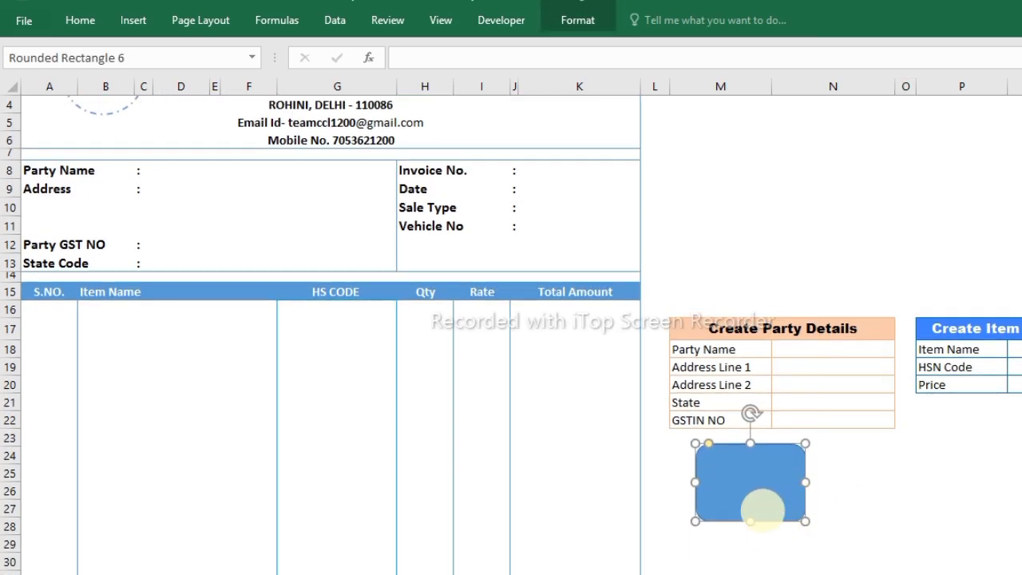
pyautogui.click(751, 508)
pyautogui.moveTo(751, 508); pyautogui.dragTo(751, 479)
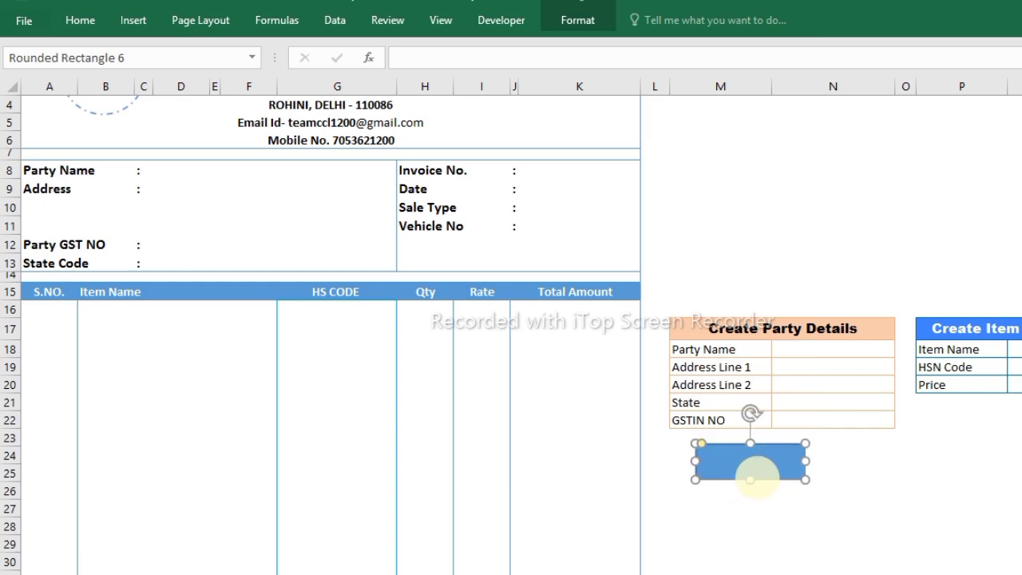
pyautogui.moveTo(805, 461); pyautogui.dragTo(1021, 454)
pyautogui.click(903, 437)
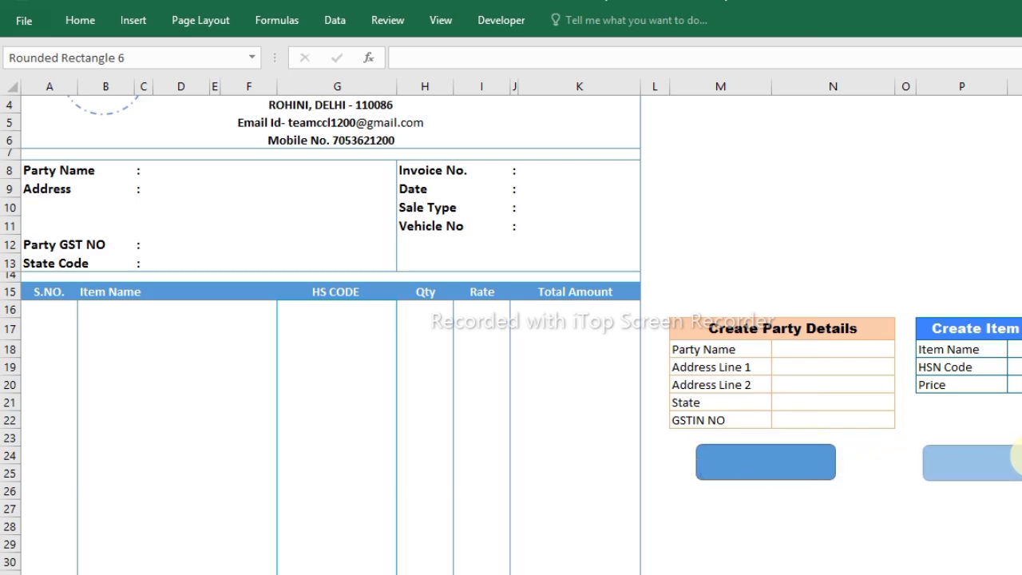
pyautogui.click(1012, 206)
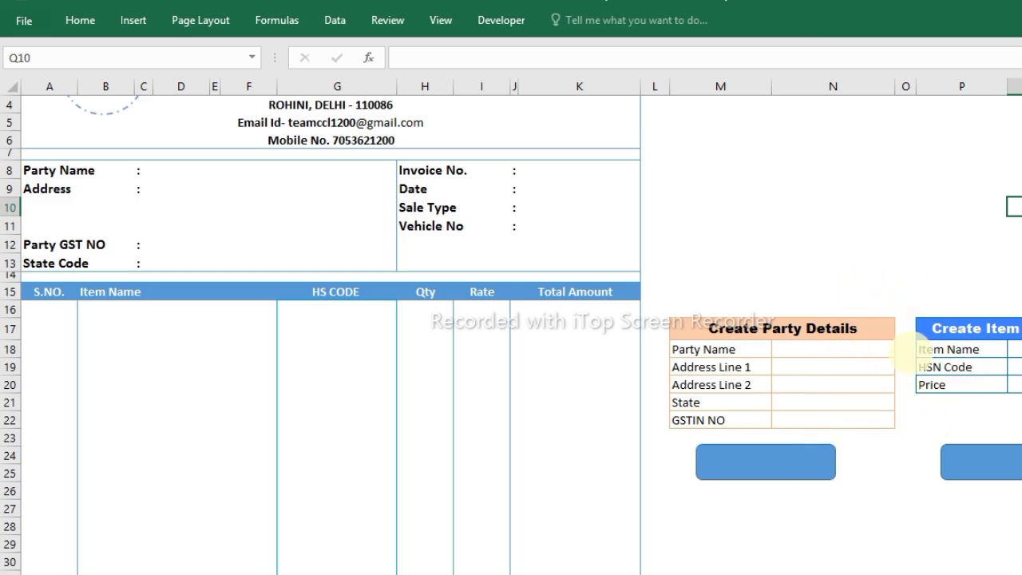
# Step through the party entry cells and select the State entry cell N21
pyautogui.click(858, 229)
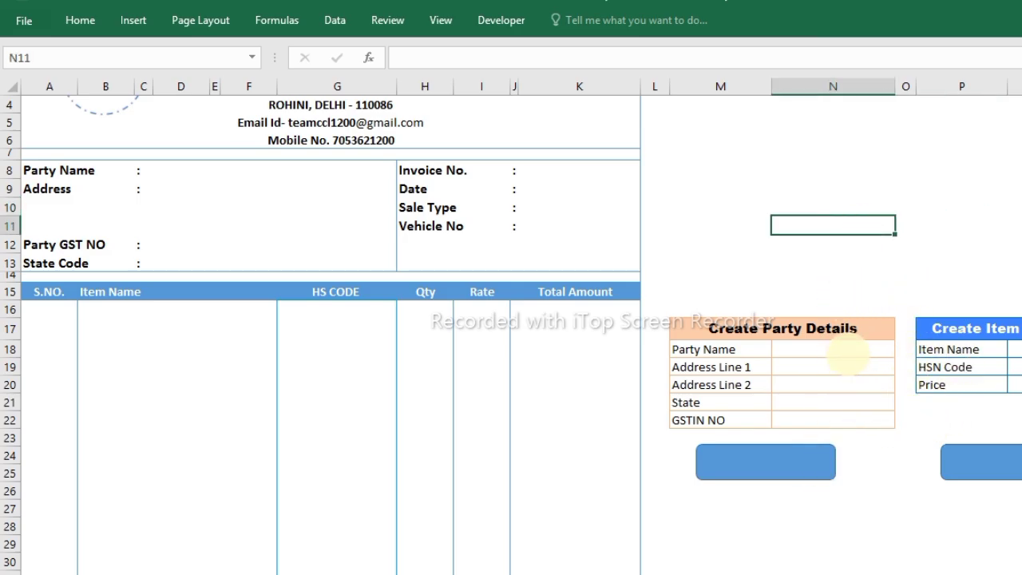
pyautogui.click(847, 350)
pyautogui.click(851, 367)
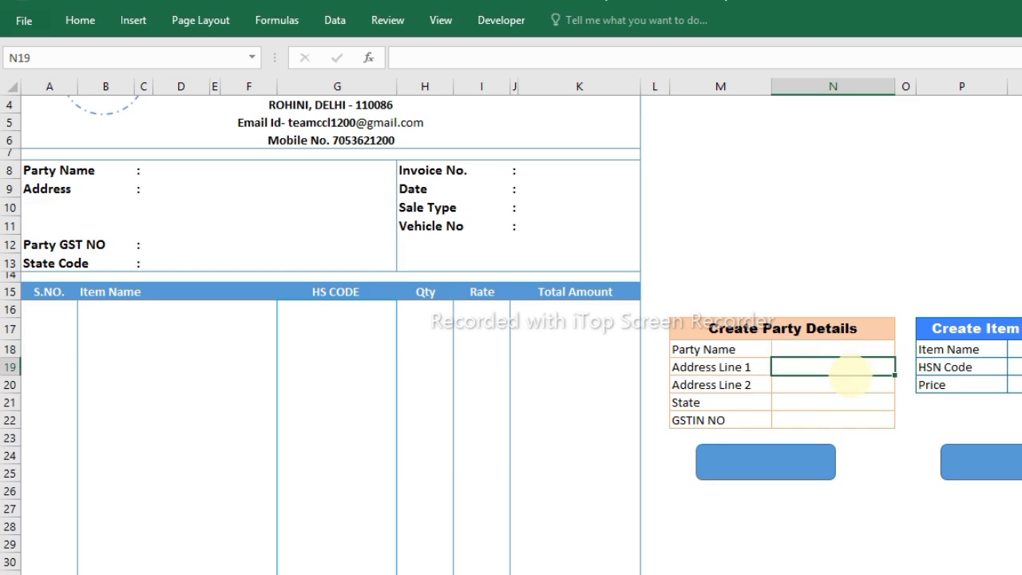
pyautogui.click(850, 382)
pyautogui.click(849, 403)
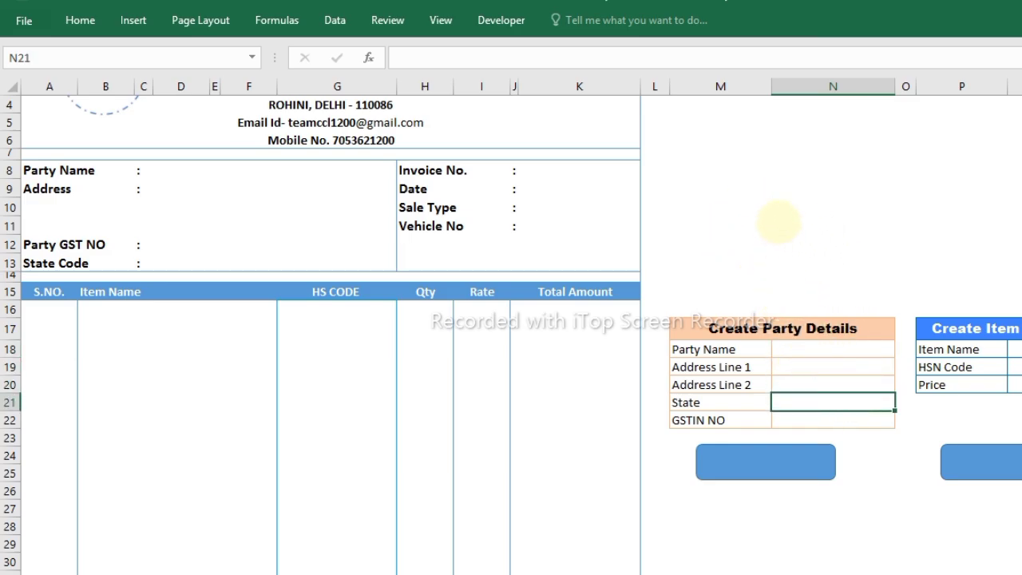
pyautogui.click(779, 225)
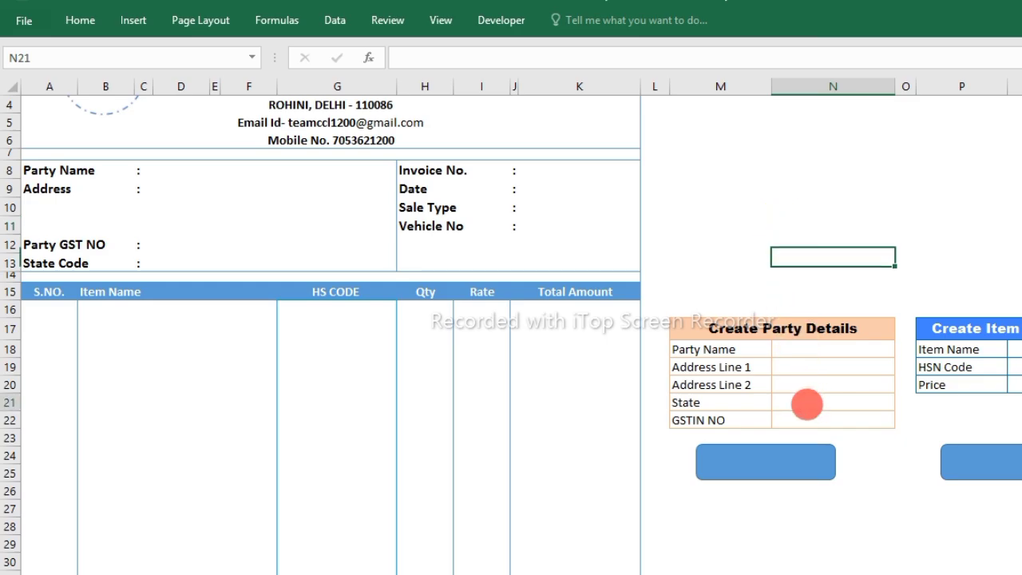
pyautogui.click(807, 404)
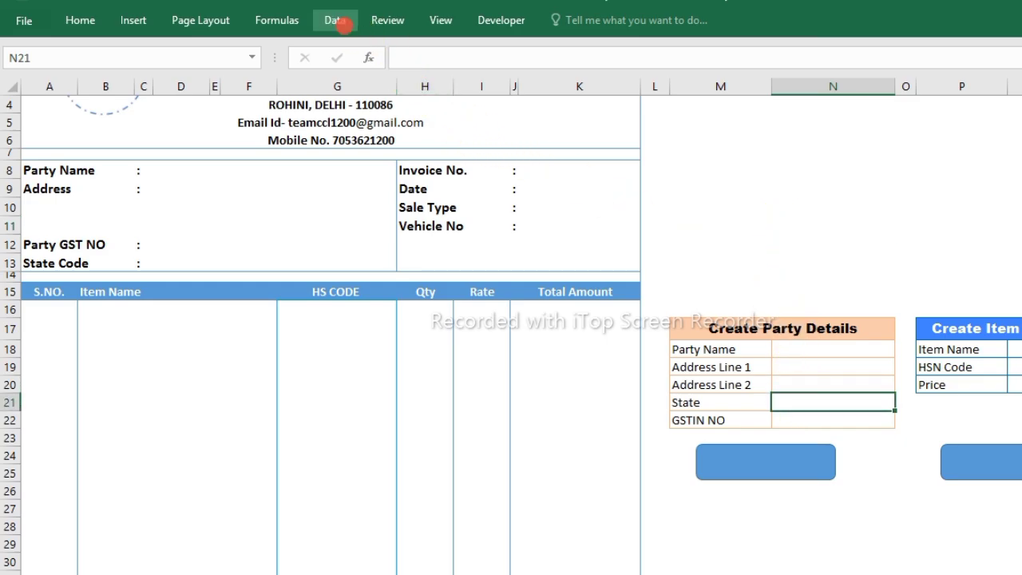
# Give N21 a Data Validation rule allowing a List
pyautogui.click(336, 20)
pyautogui.click(830, 84)
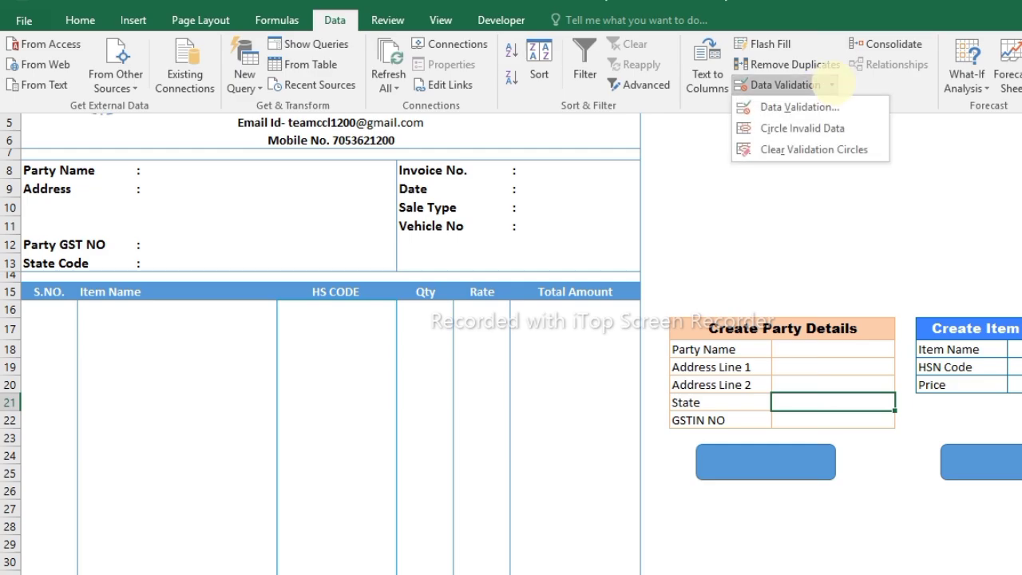
pyautogui.click(833, 104)
pyautogui.click(416, 265)
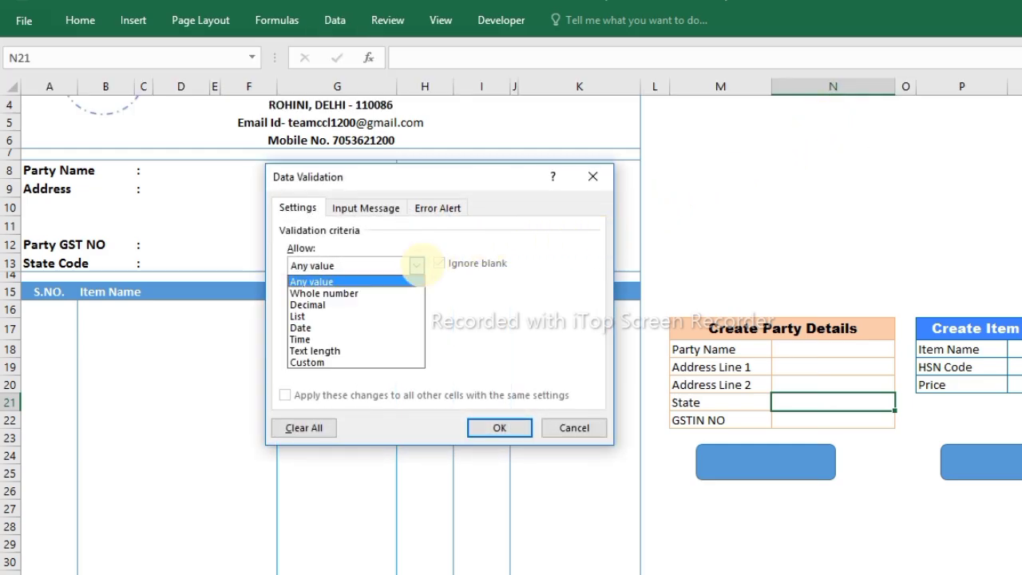
pyautogui.click(351, 312)
pyautogui.click(354, 335)
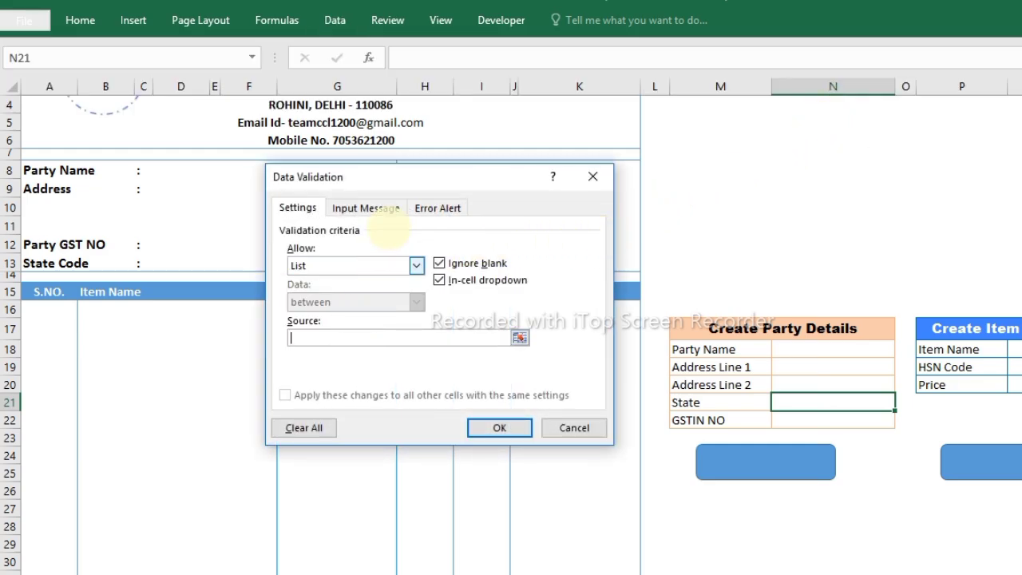
pyautogui.moveTo(407, 178); pyautogui.dragTo(495, 45)
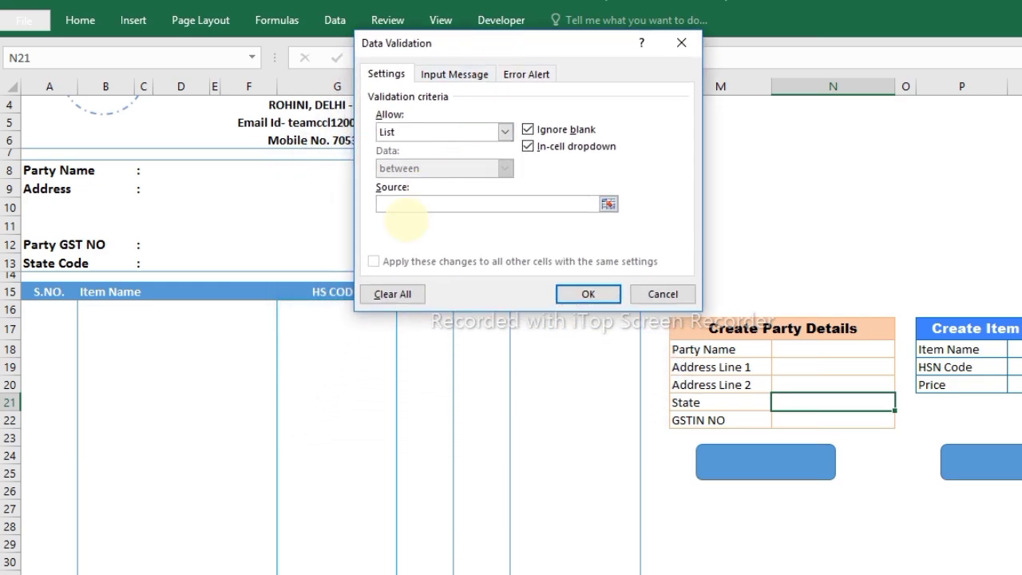
# Set the list source to the Settings state names, =Settings!$N$2:$N$35
pyautogui.click(303, 568)
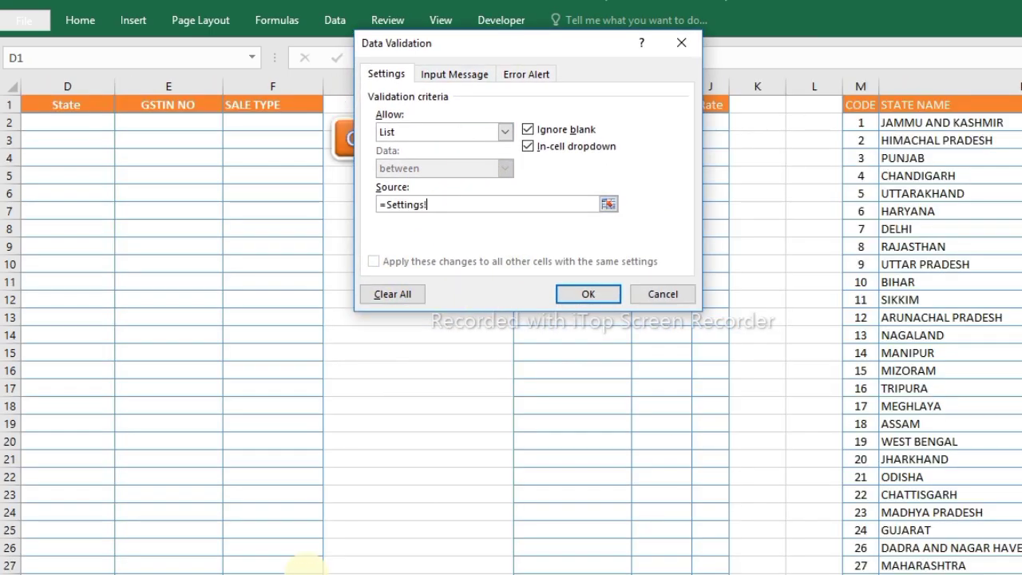
pyautogui.moveTo(487, 43); pyautogui.dragTo(365, 131)
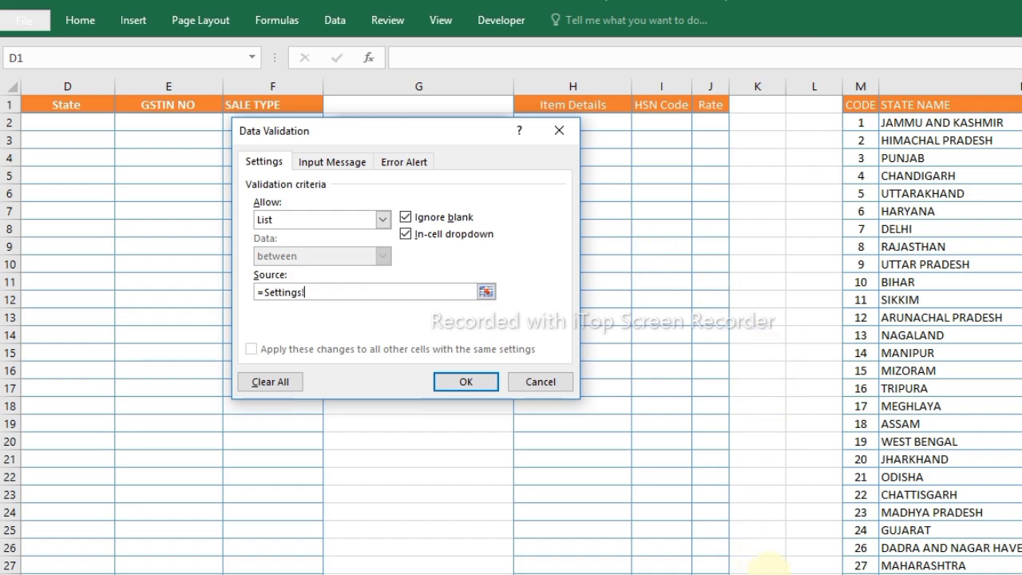
pyautogui.hscroll(-3, 527, 327)
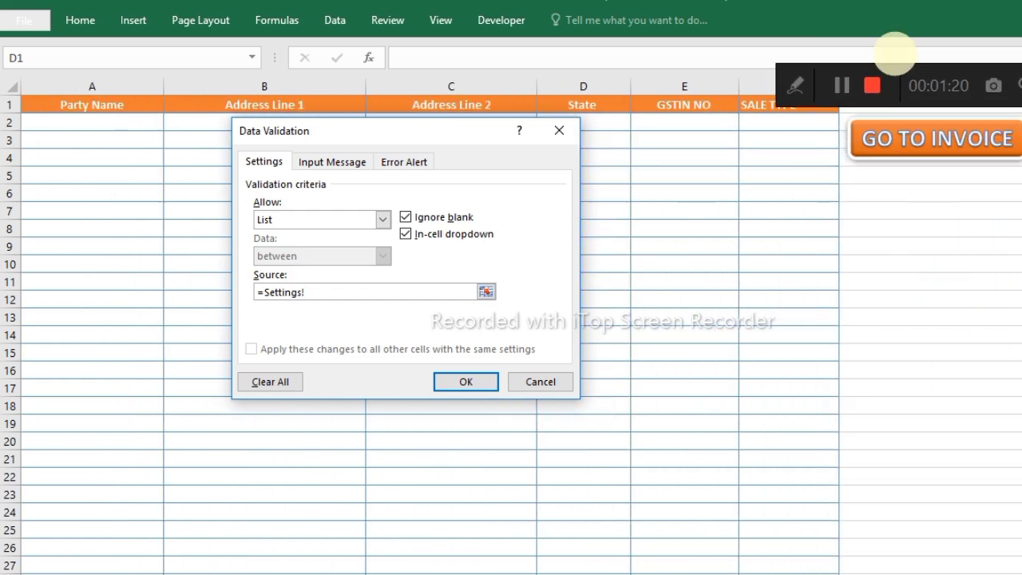
pyautogui.hscroll(1, 963, 569)
pyautogui.hscroll(2, 962, 568)
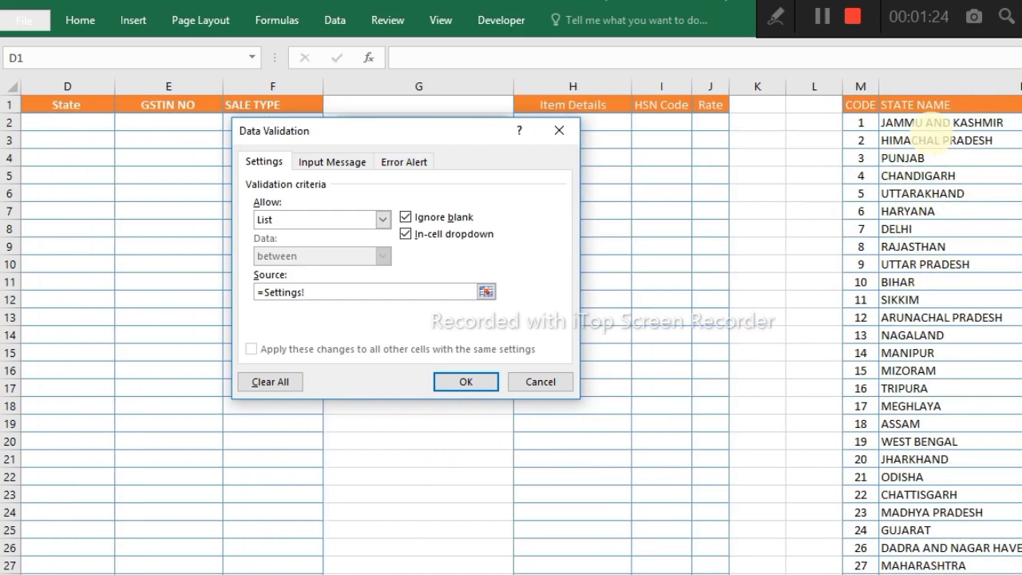
pyautogui.click(944, 121)
pyautogui.moveTo(933, 110); pyautogui.dragTo(943, 122)
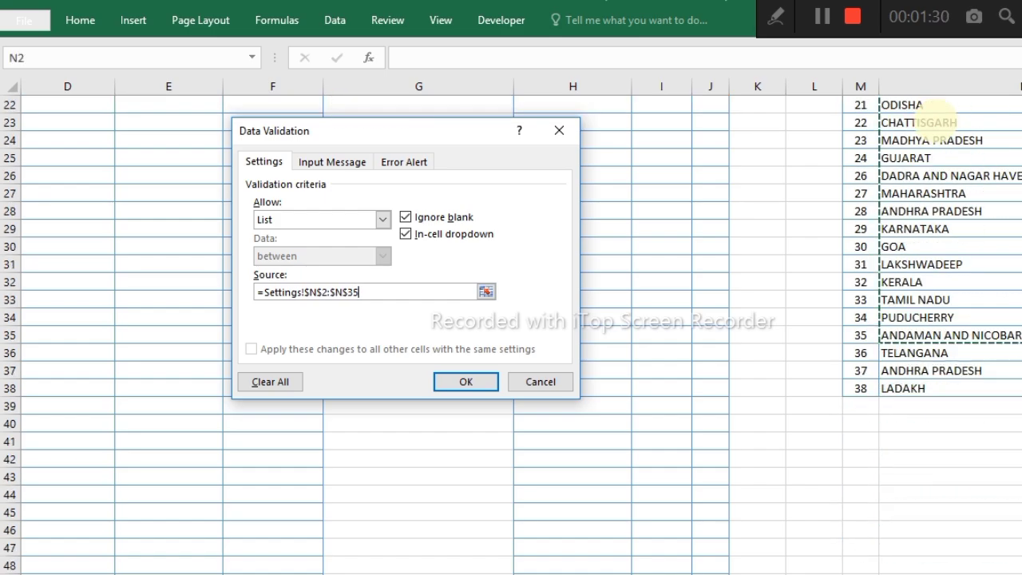
pyautogui.press('Return')
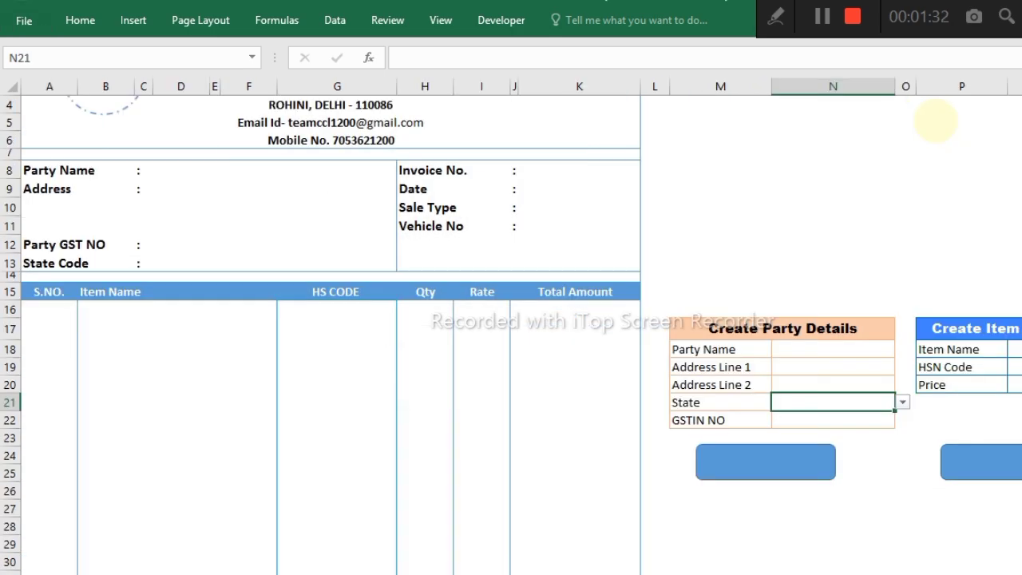
pyautogui.click(902, 403)
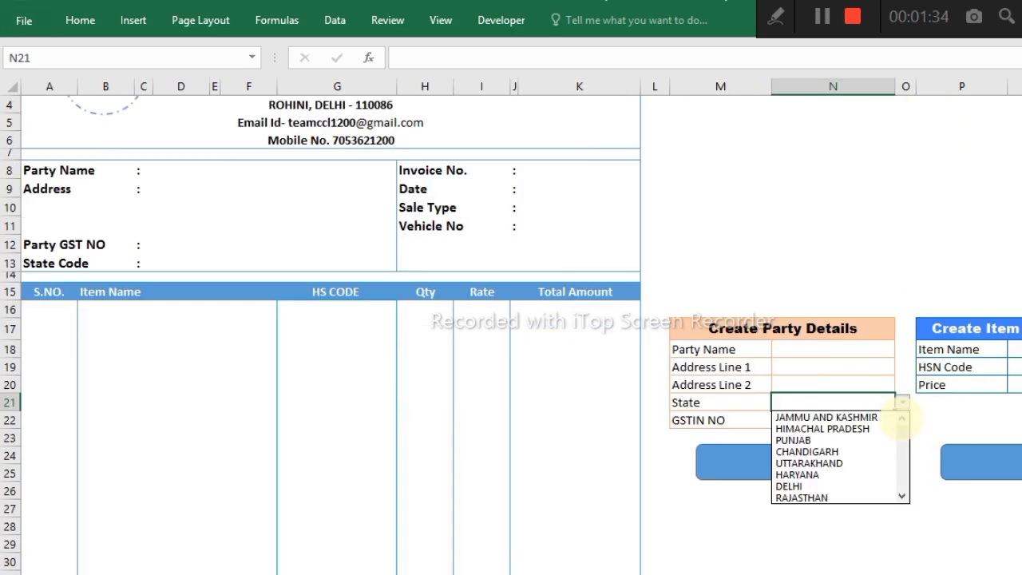
pyautogui.moveTo(902, 431); pyautogui.dragTo(902, 437)
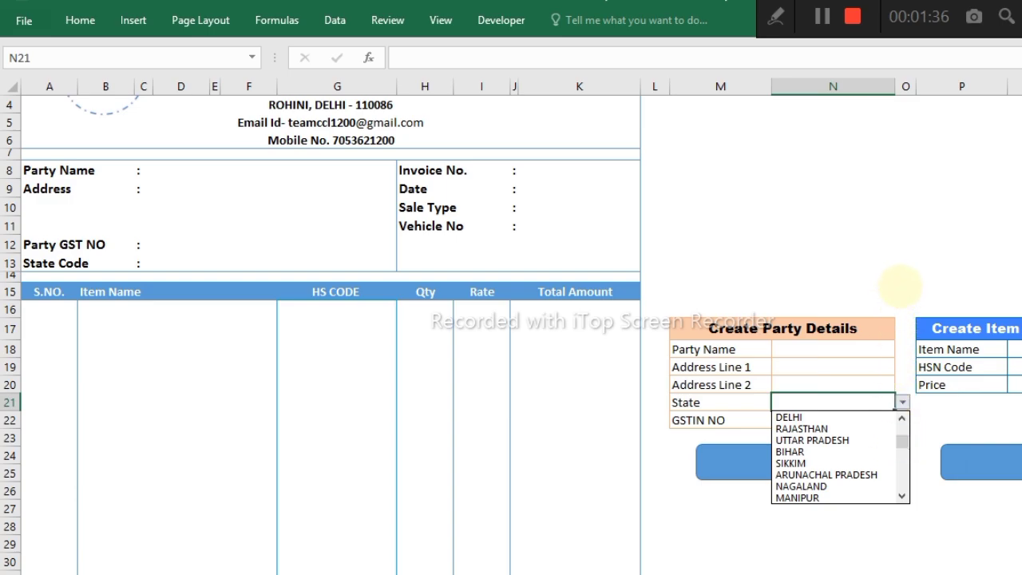
pyautogui.press('Escape')
pyautogui.click(900, 468)
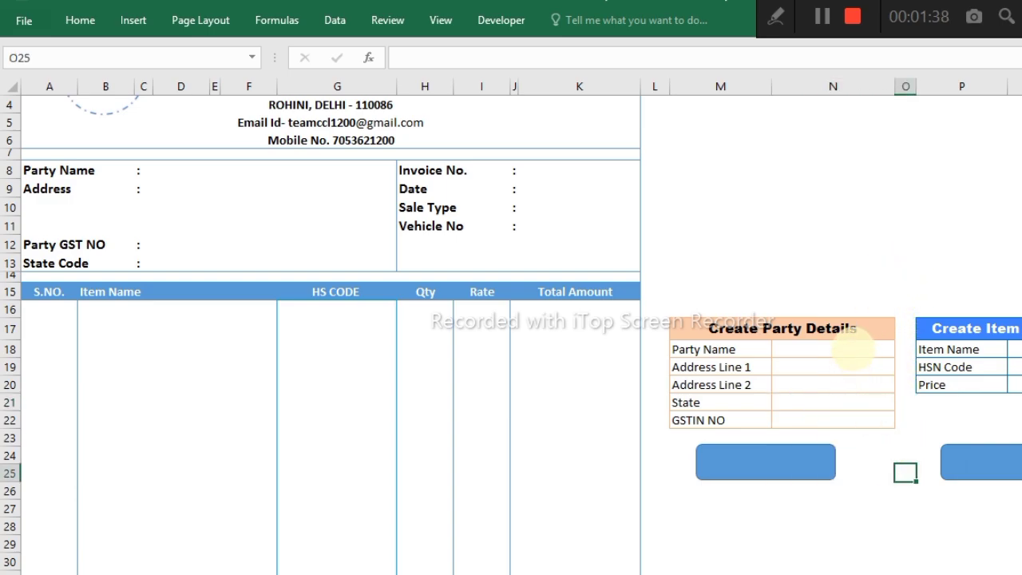
pyautogui.click(846, 349)
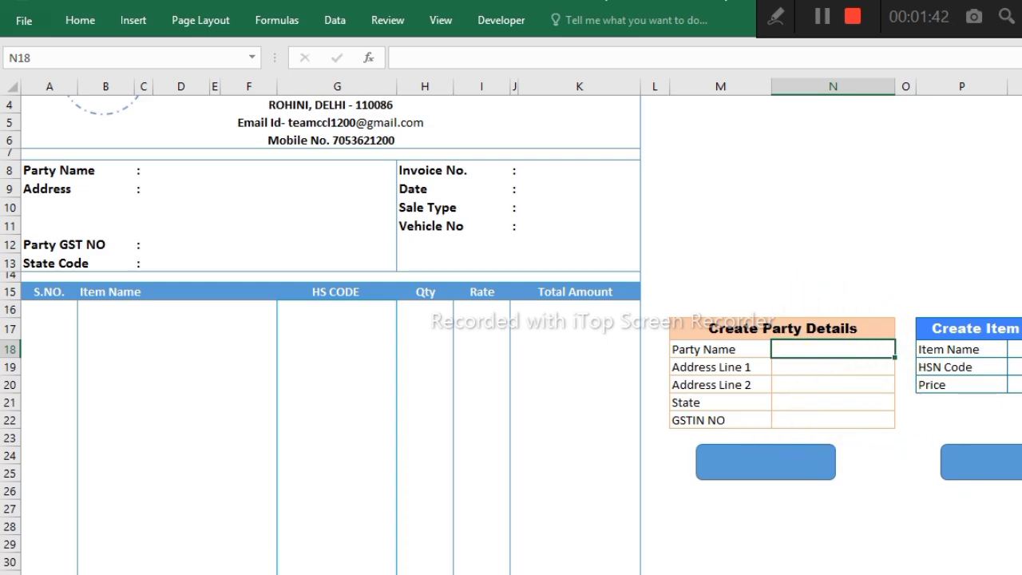
# Enter Abc Pvt Ltd, two address lines, state CHANDIGARH and a GSTIN in N18:N22
pyautogui.scroll(1, 511, 336)
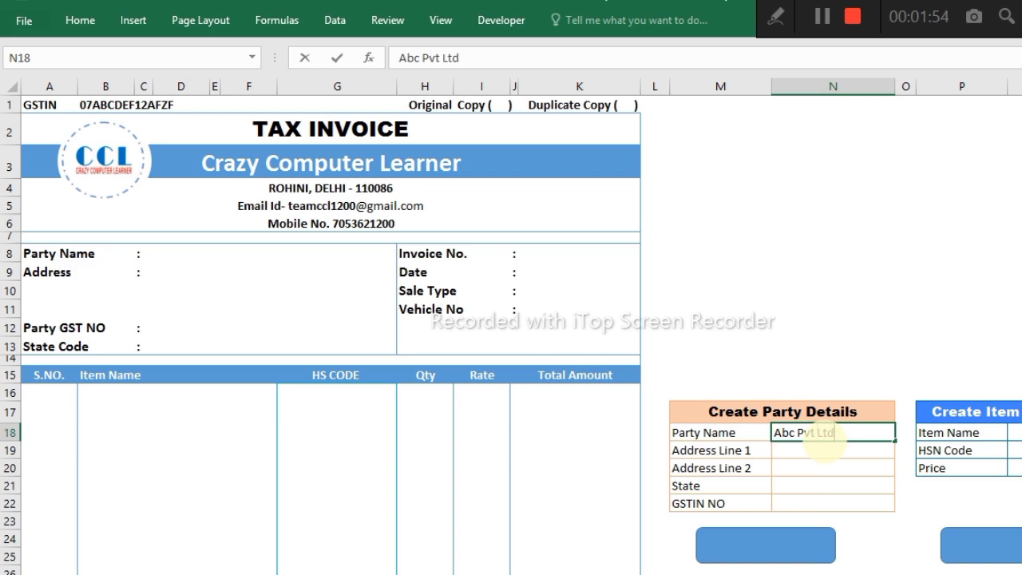
pyautogui.click(823, 450)
pyautogui.write('45')
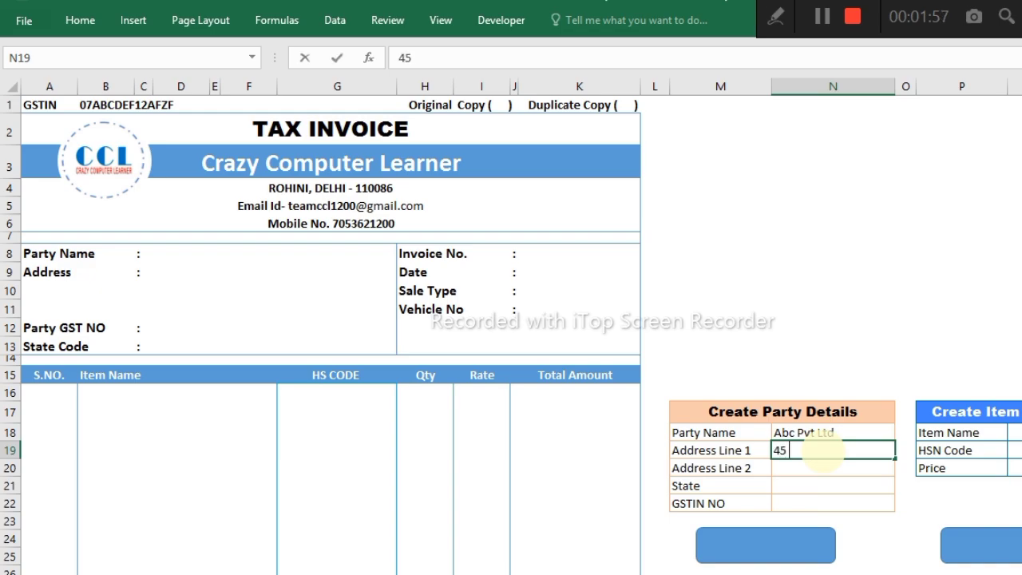
pyautogui.write('fdhofhd')
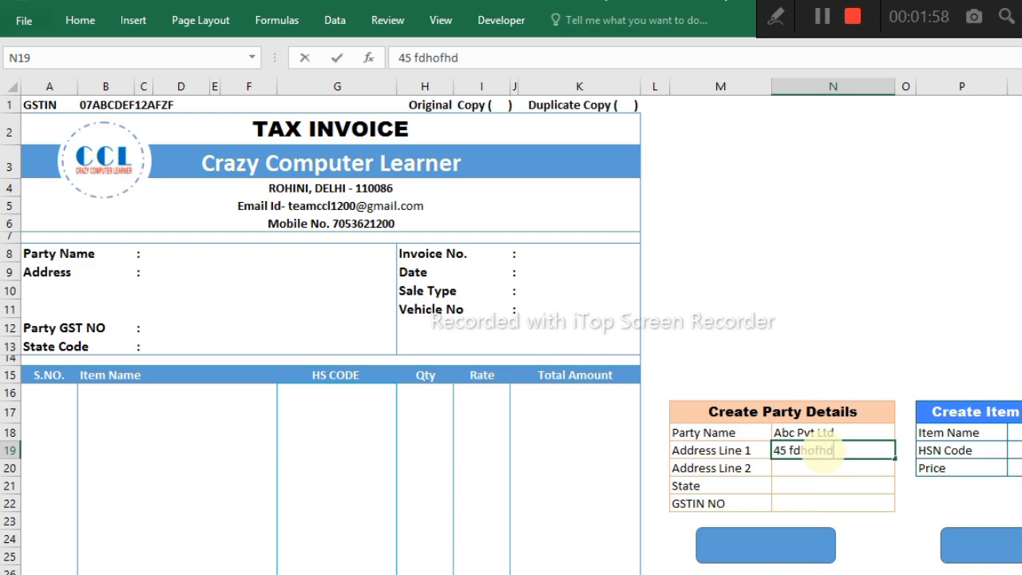
pyautogui.press('Return')
pyautogui.write('12 vnvnjnjcn')
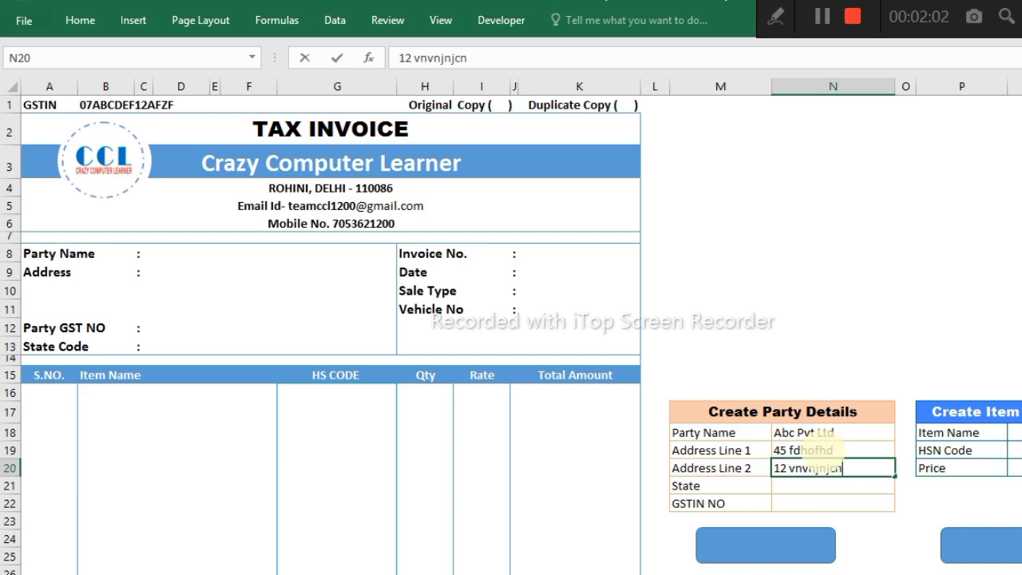
pyautogui.press('Return')
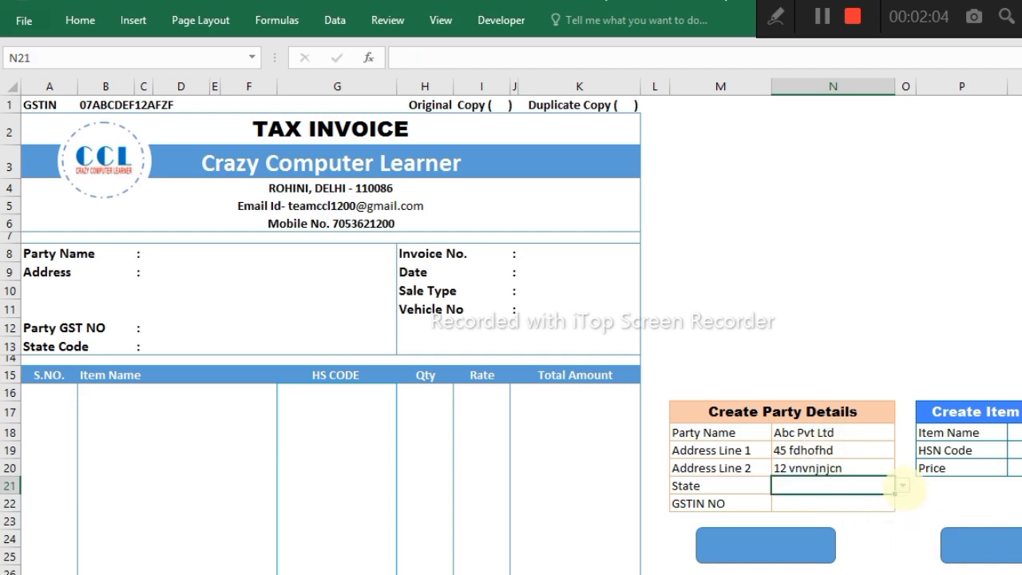
pyautogui.click(902, 486)
pyautogui.click(831, 535)
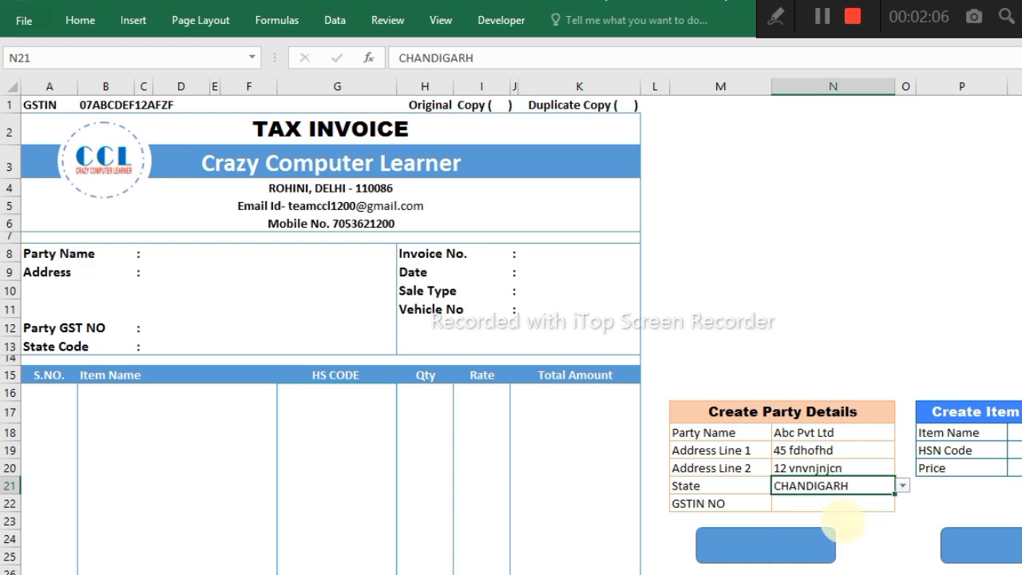
pyautogui.click(840, 503)
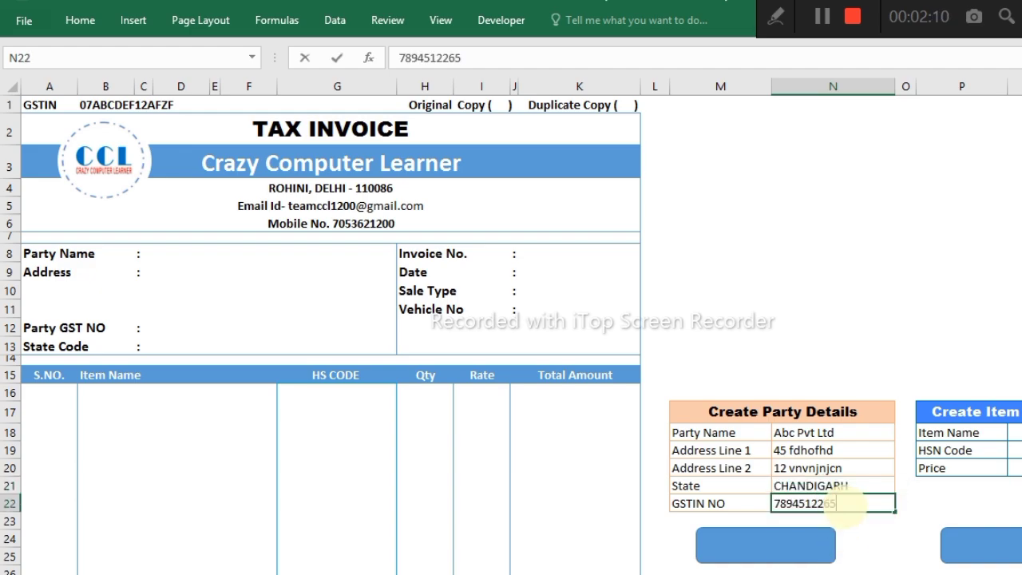
pyautogui.write('2')
pyautogui.click(934, 309)
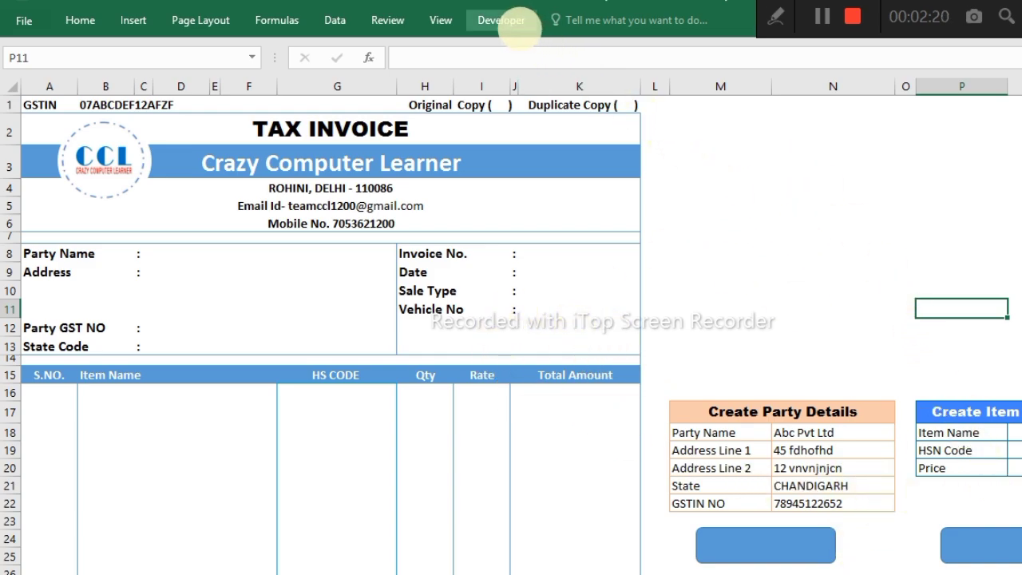
# Confirm Developer is checked under Options > Customize Ribbon, then show the Developer tab
pyautogui.click(502, 20)
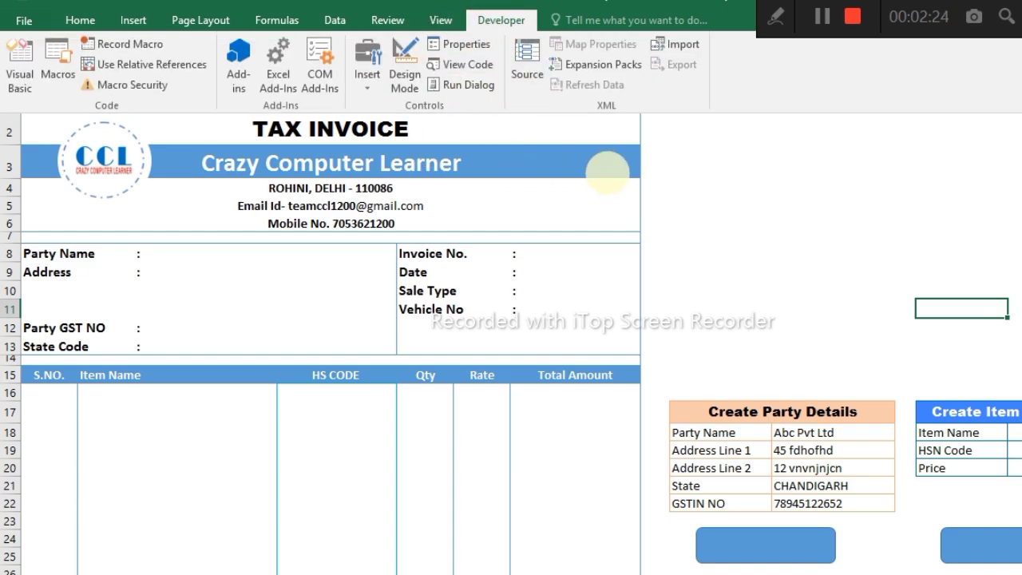
pyautogui.click(34, 25)
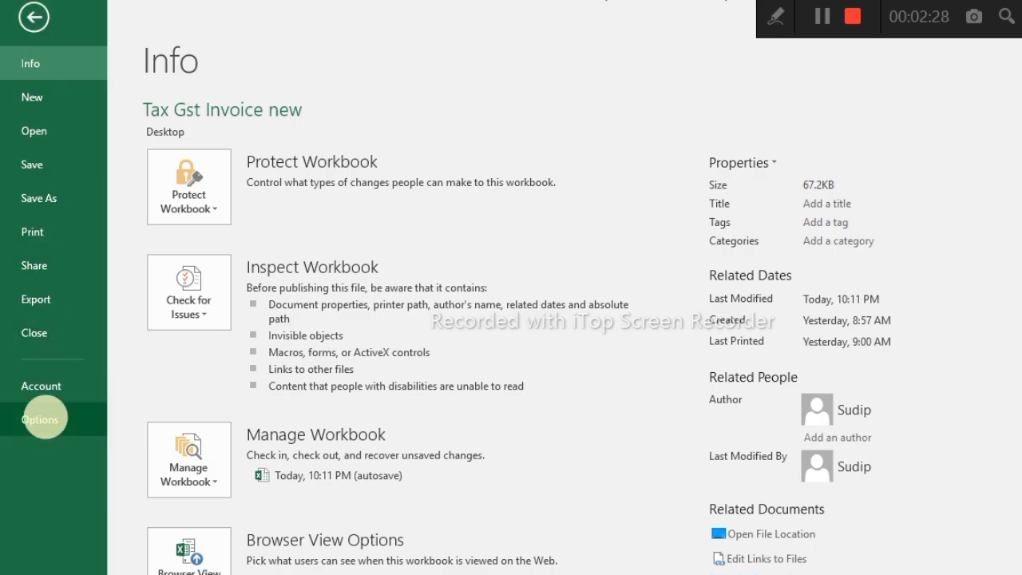
pyautogui.click(40, 418)
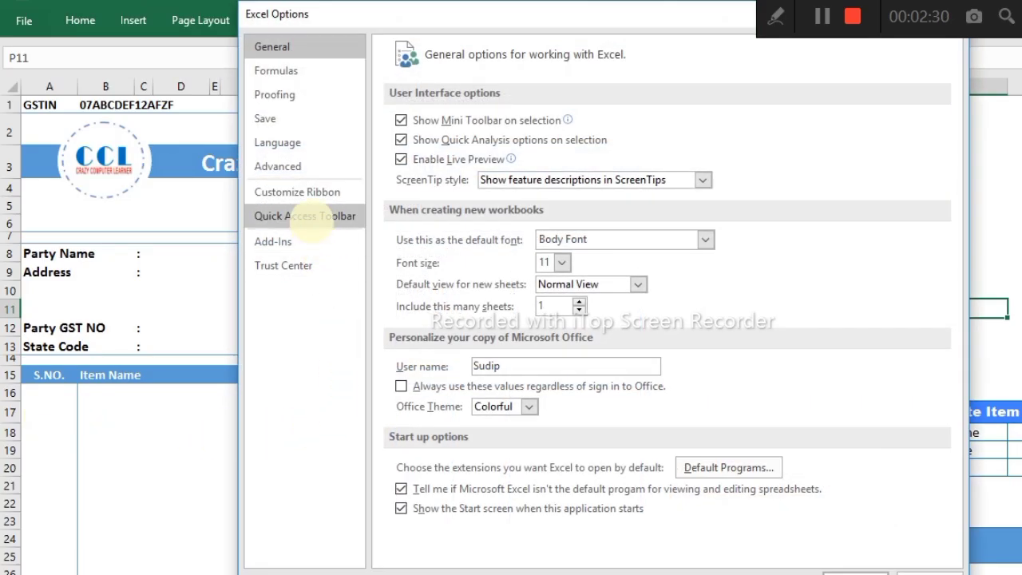
pyautogui.click(318, 198)
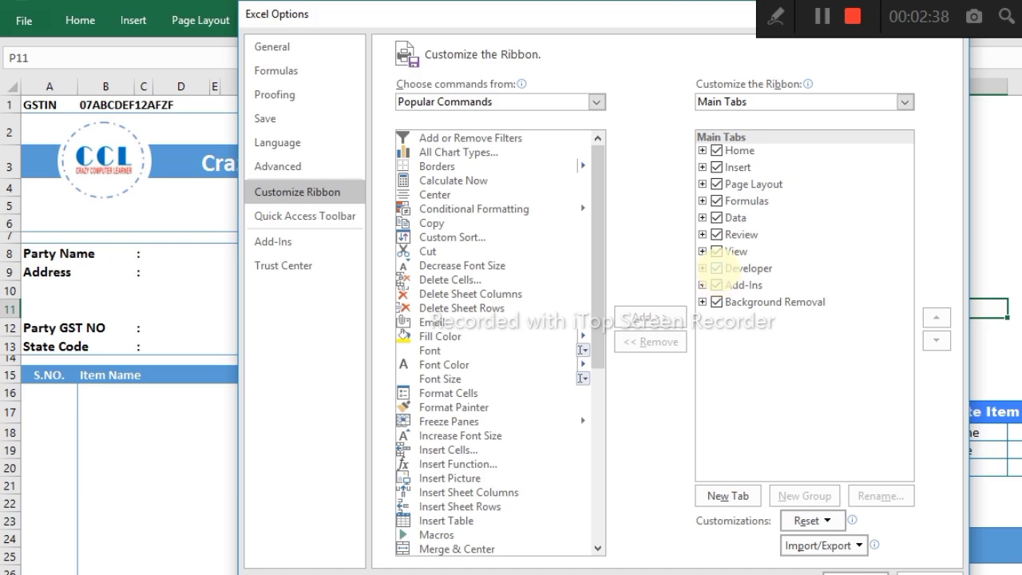
pyautogui.click(855, 570)
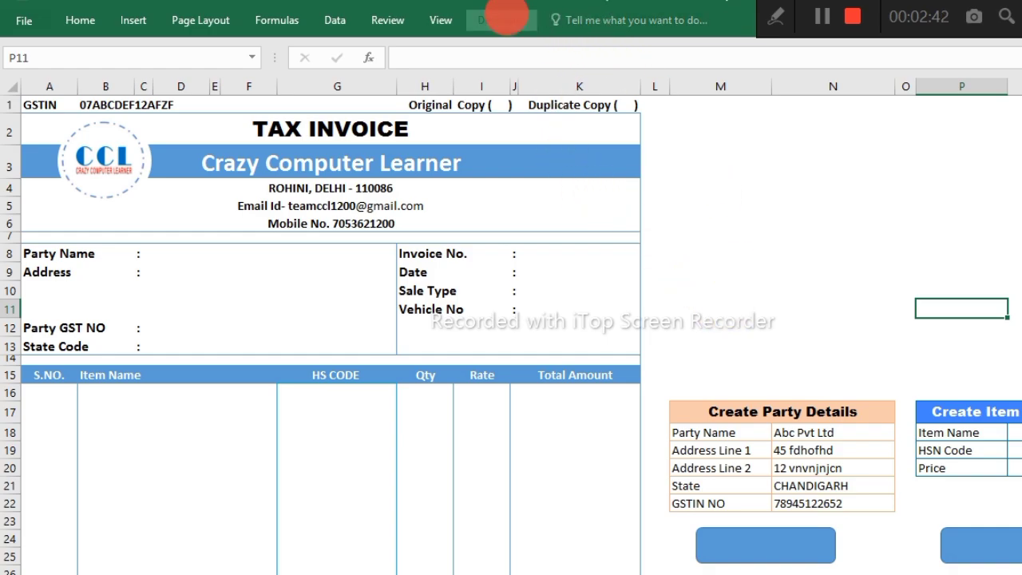
pyautogui.click(501, 18)
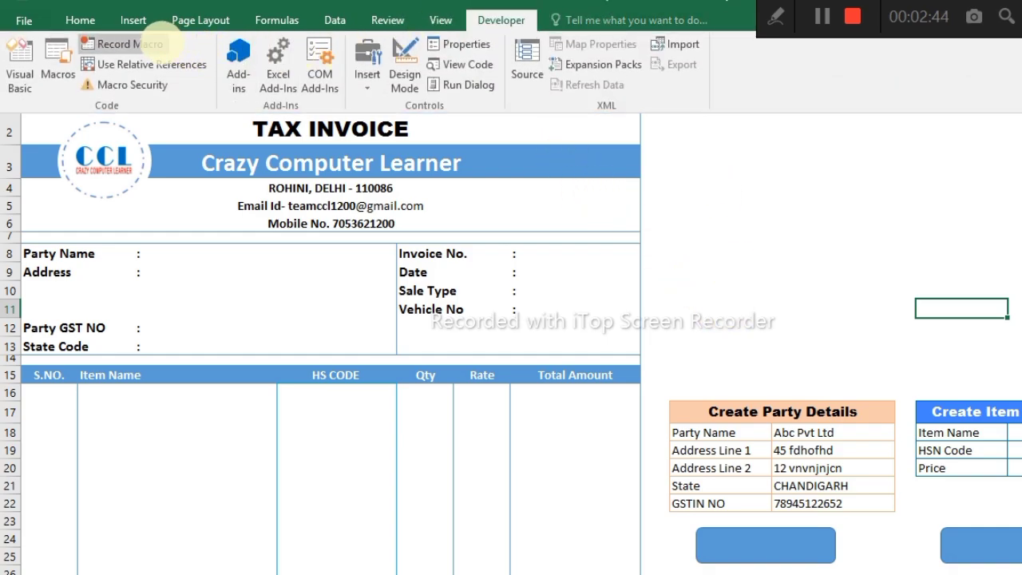
# Start recording a new macro named party
pyautogui.click(128, 44)
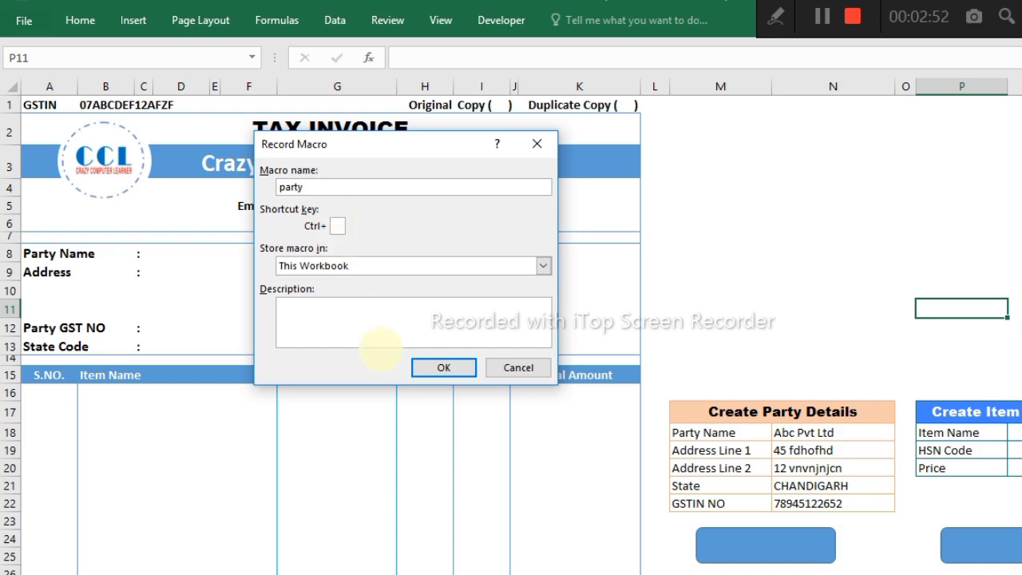
pyautogui.click(441, 368)
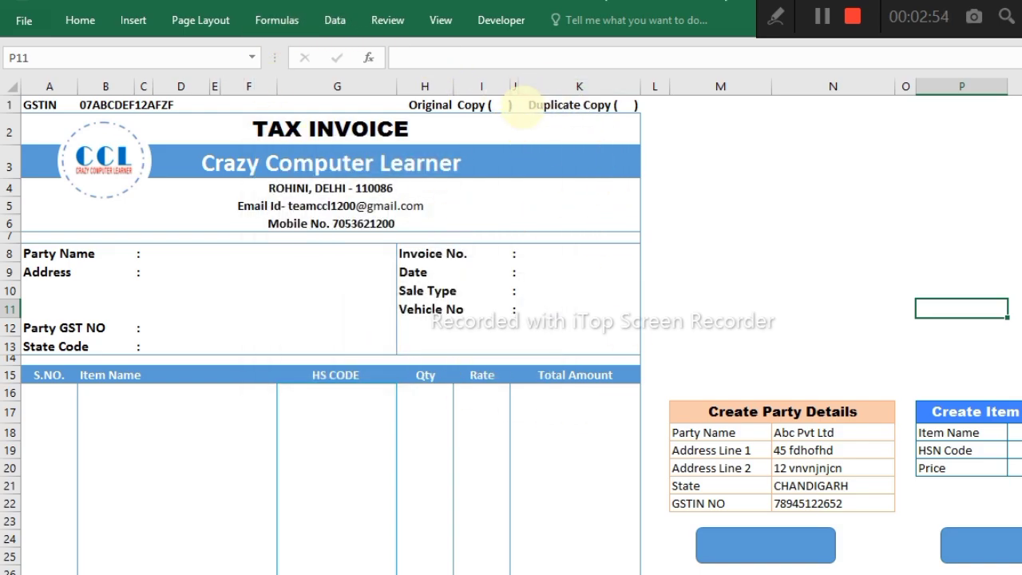
pyautogui.click(799, 432)
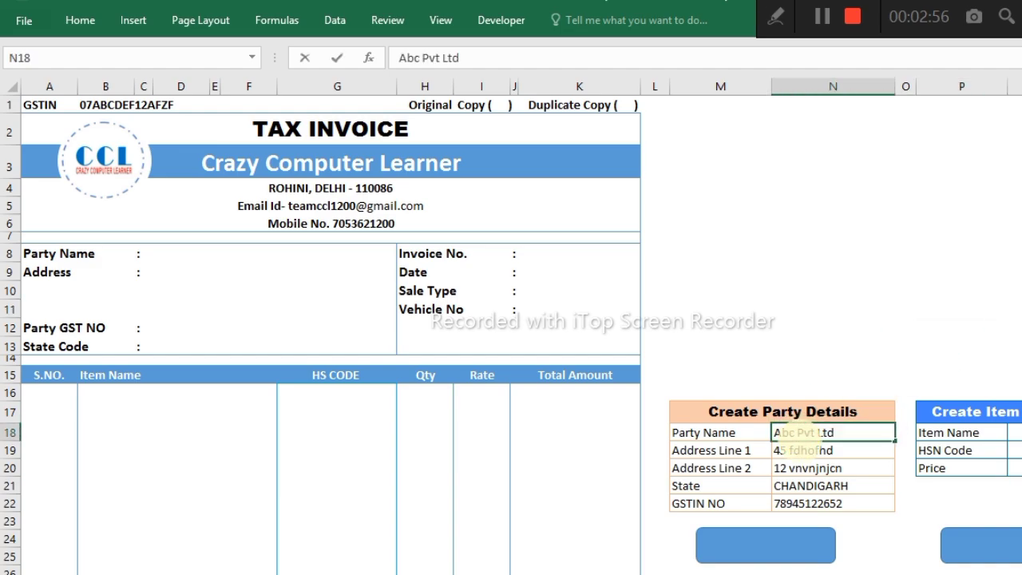
pyautogui.rightClick(798, 432)
pyautogui.press('Escape')
pyautogui.press('Up')
pyautogui.press('Up')
pyautogui.press('Up')
# Select and copy the five party detail values in N18:N22
pyautogui.click(819, 432)
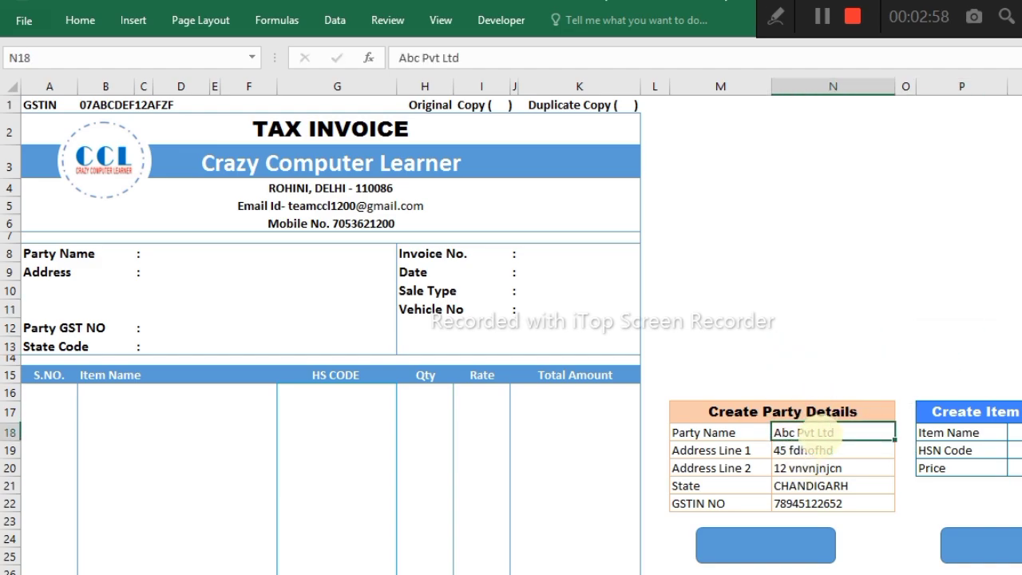
pyautogui.moveTo(814, 450); pyautogui.dragTo(816, 475)
pyautogui.moveTo(809, 434); pyautogui.dragTo(815, 476)
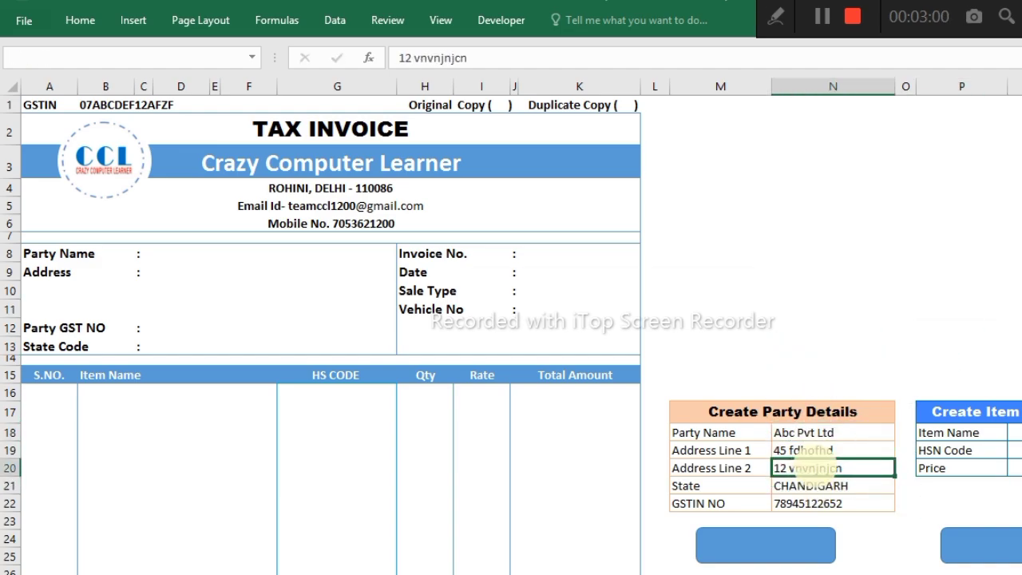
pyautogui.click(759, 285)
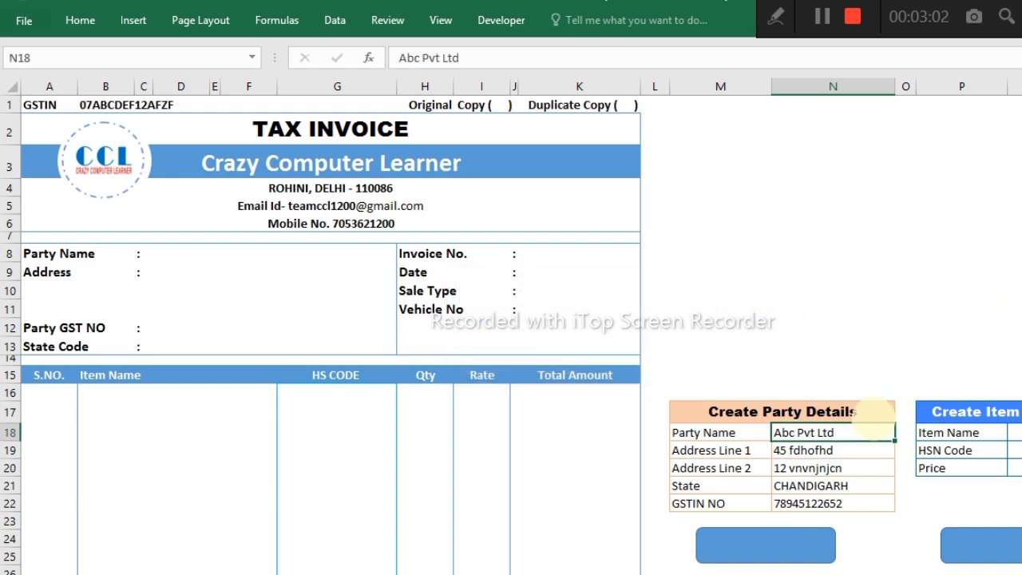
pyautogui.click(826, 485)
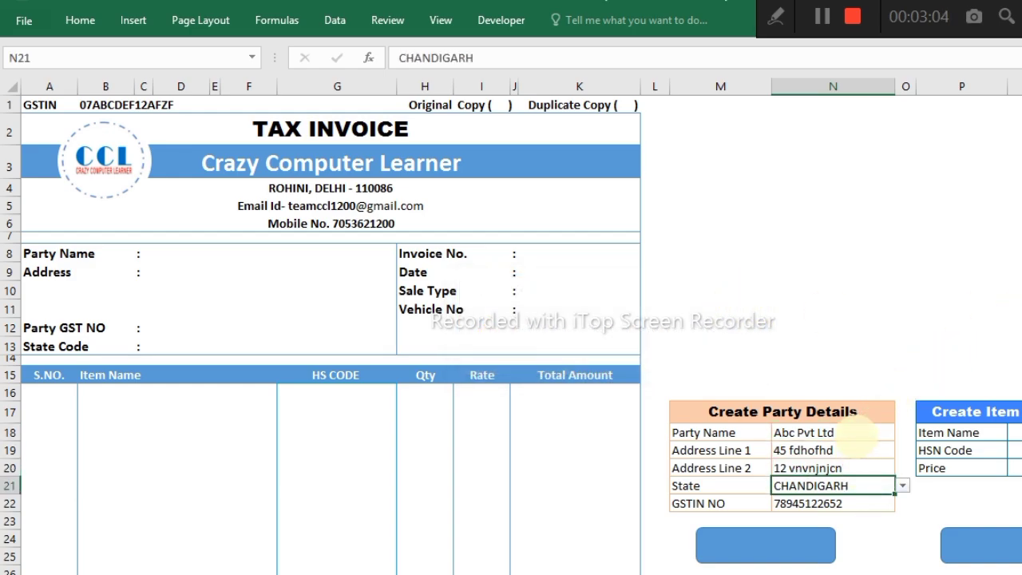
pyautogui.moveTo(838, 432)
pyautogui.mouseDown()
pyautogui.moveTo(861, 457)
pyautogui.moveTo(852, 502)
pyautogui.mouseUp()
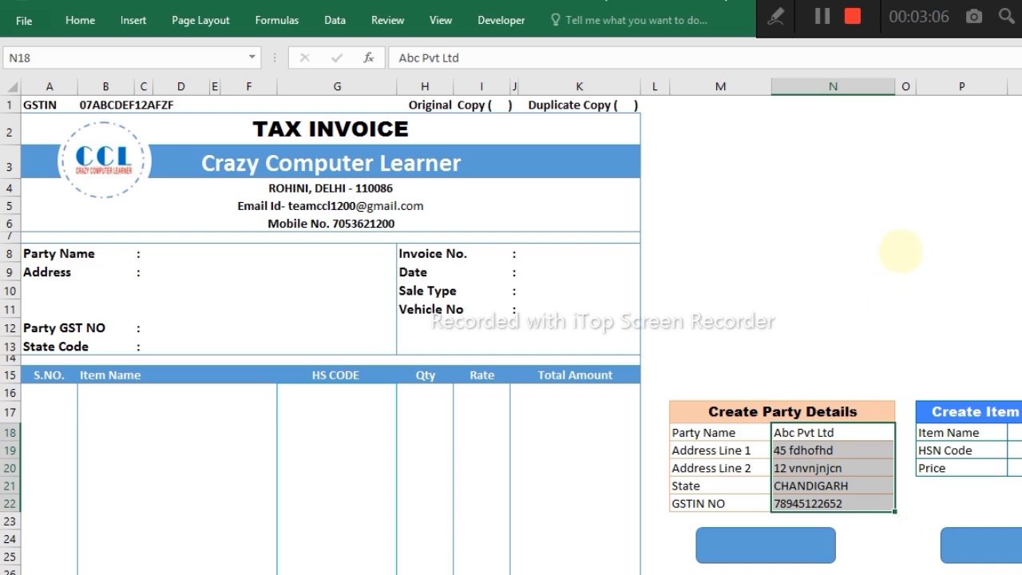
pyautogui.hotkey('ctrl', 'c')
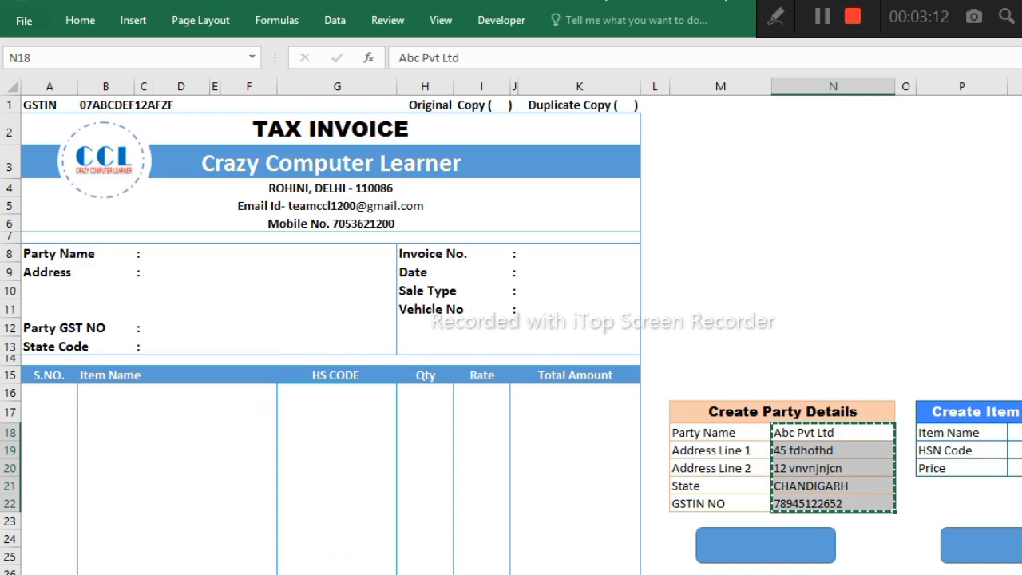
# Switch to the saved parties sheet and jump to the top of column A with Ctrl+arrows
pyautogui.hotkey('ctrl', 'pagedown')
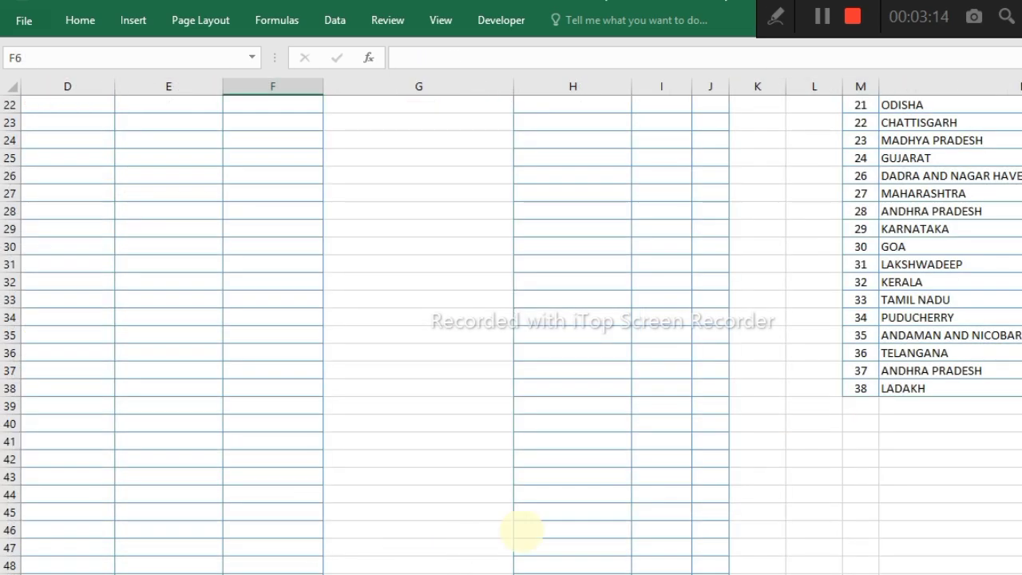
pyautogui.scroll(7, 511, 319)
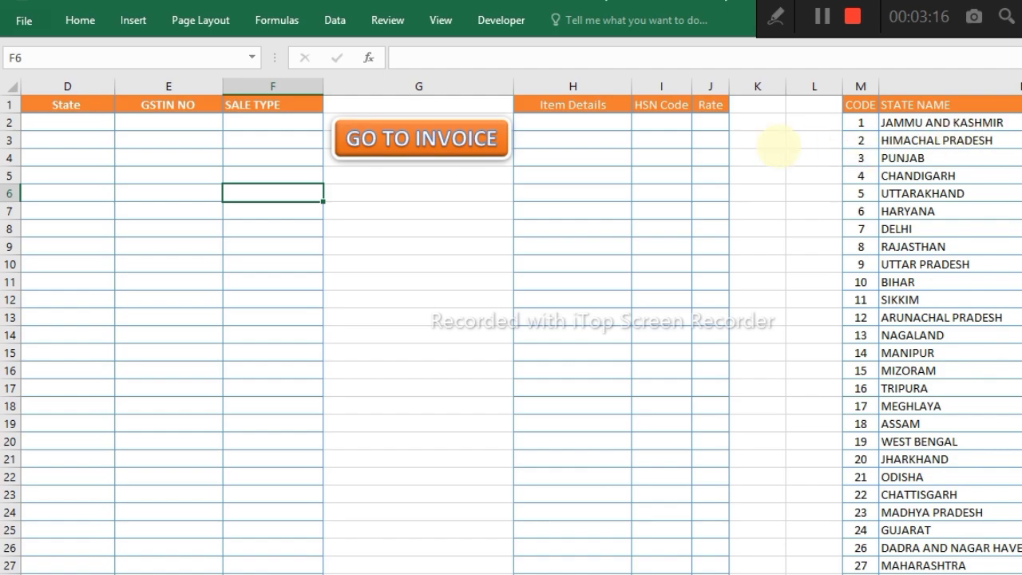
pyautogui.hscroll(-3, 910, 569)
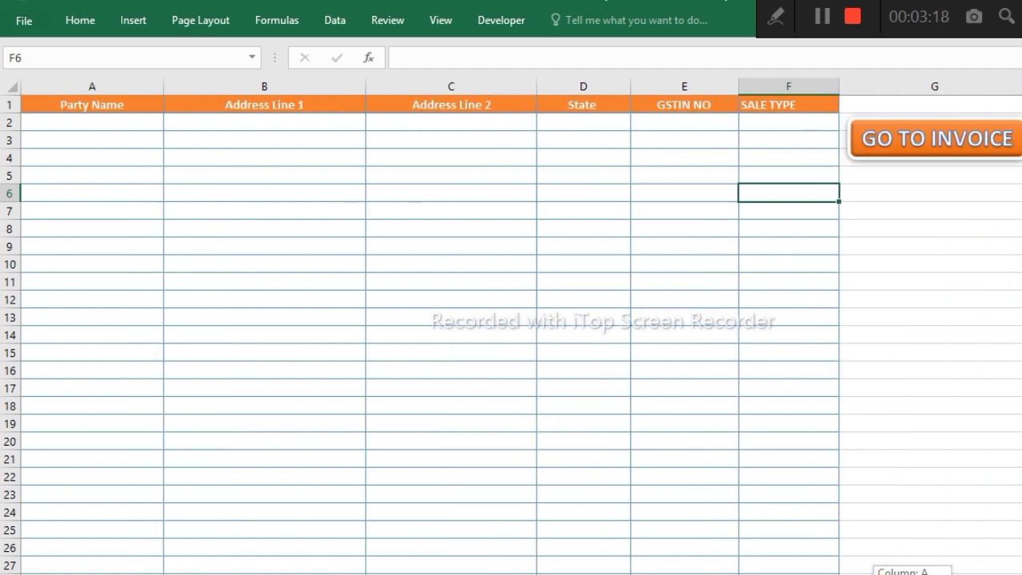
pyautogui.click(858, 100)
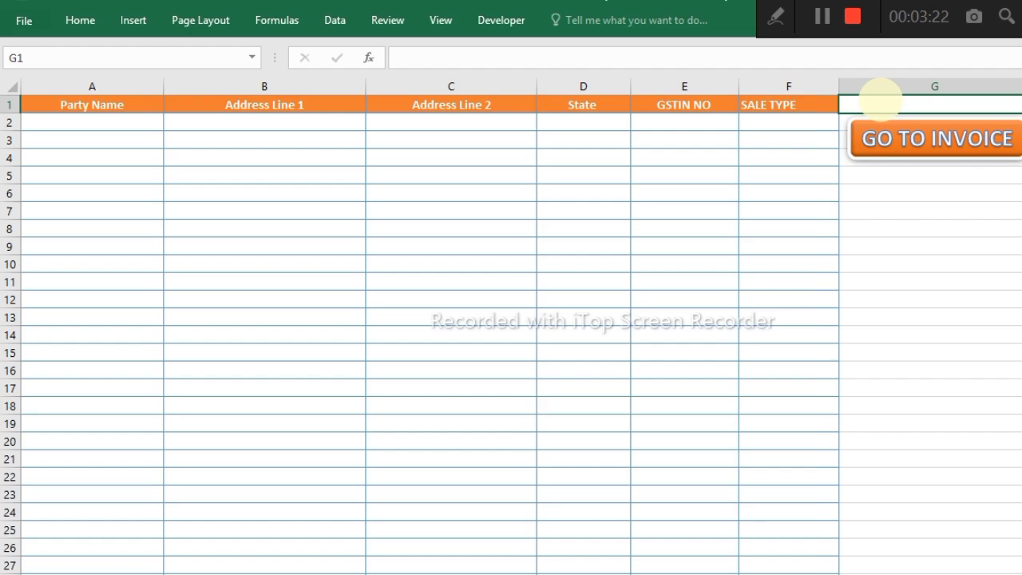
pyautogui.hotkey('ctrl', 'Down')
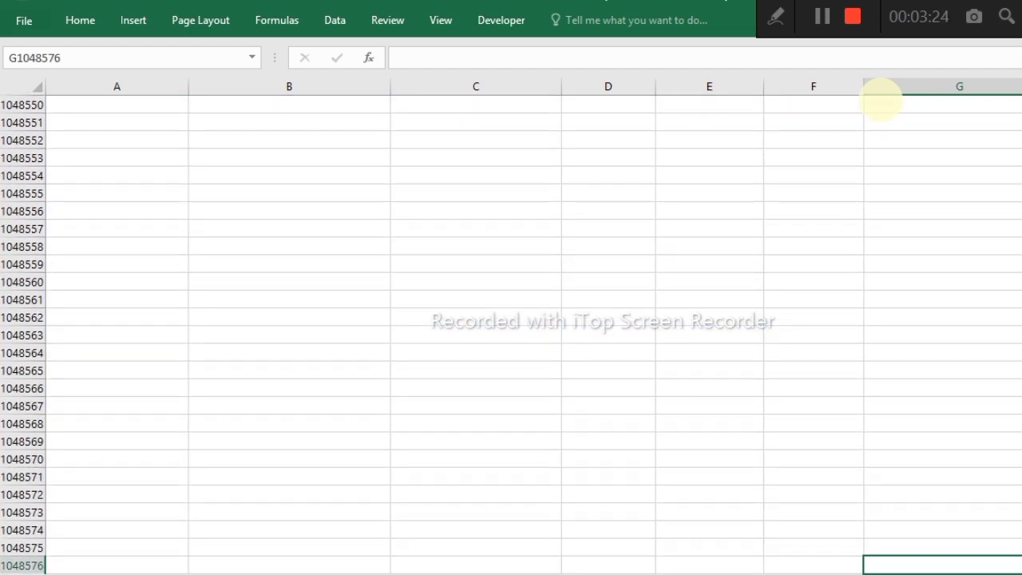
pyautogui.hotkey('ctrl', 'Left')
pyautogui.hotkey('ctrl', 'Up')
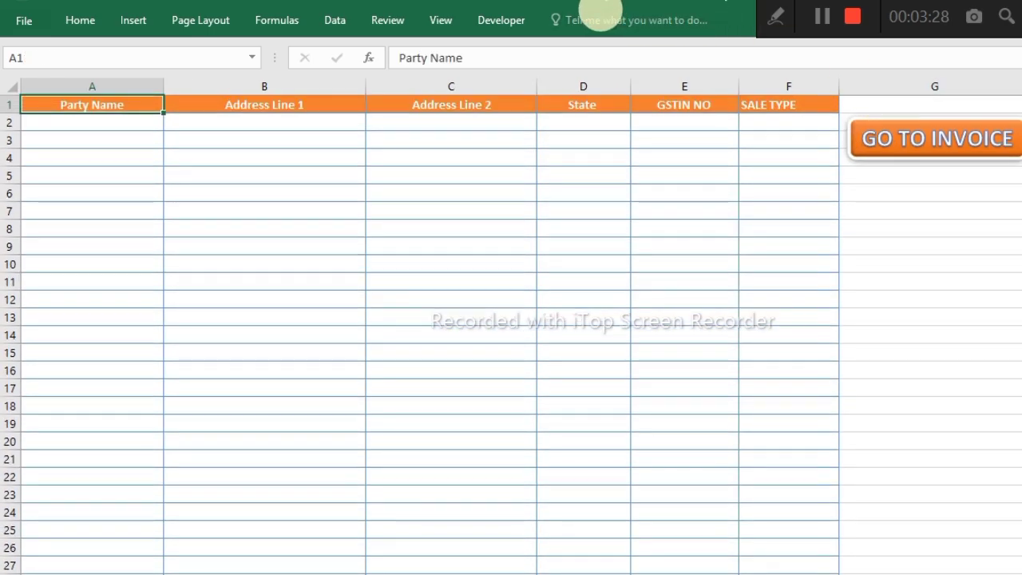
# Turn on Use Relative References and open Paste Special on the first empty Party Name cell
pyautogui.click(502, 20)
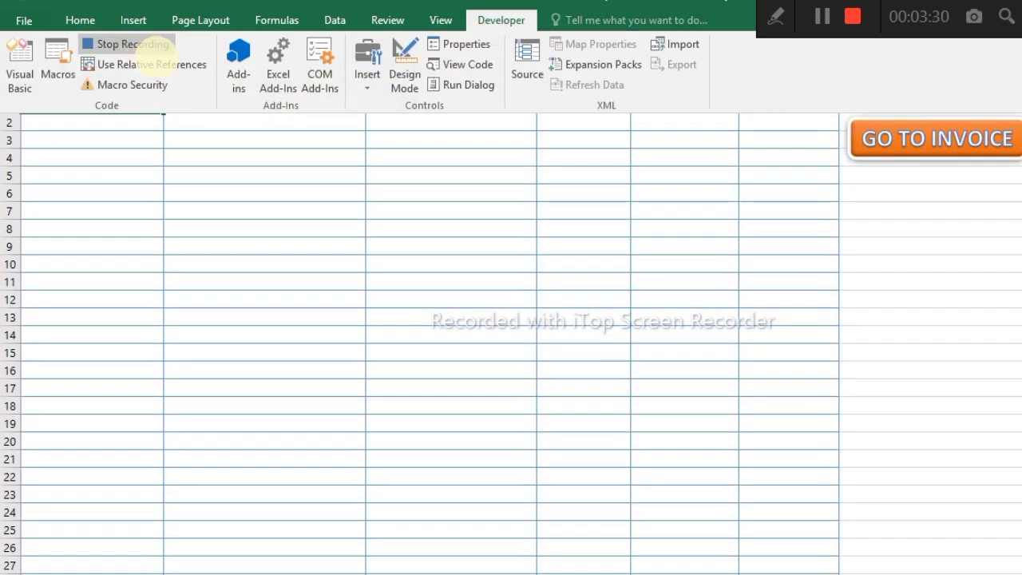
pyautogui.click(177, 64)
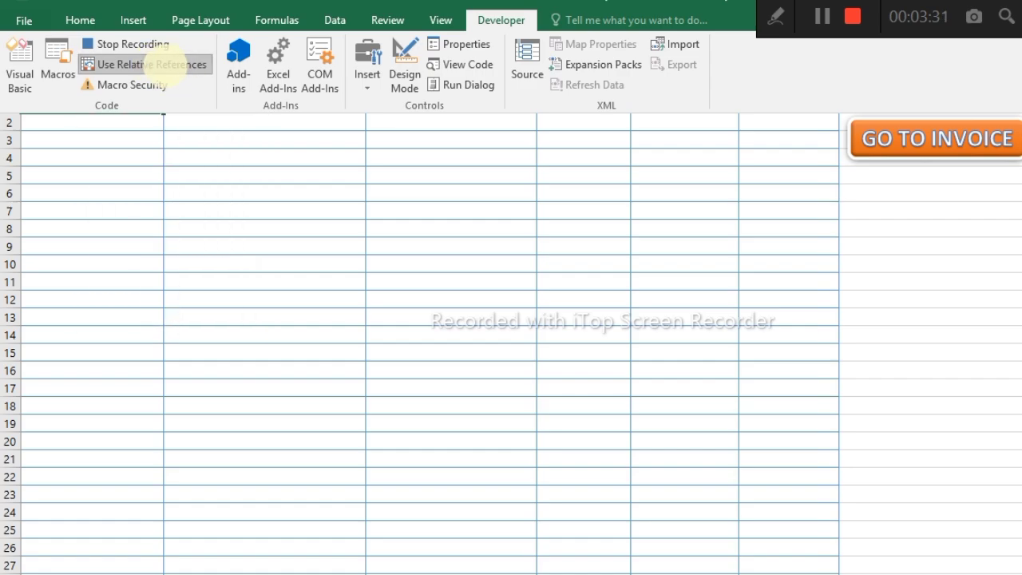
pyautogui.click(229, 118)
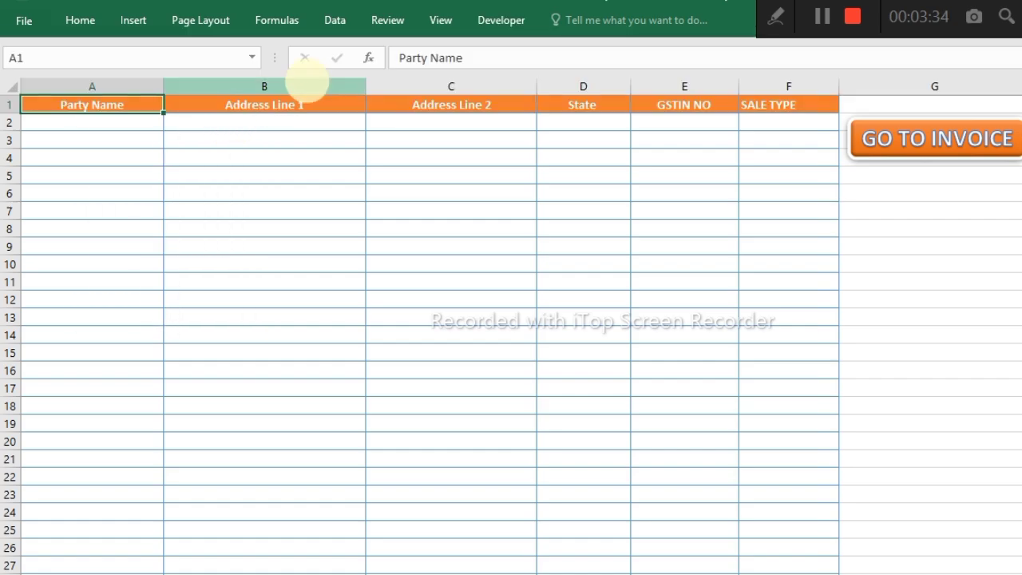
pyautogui.press('Return')
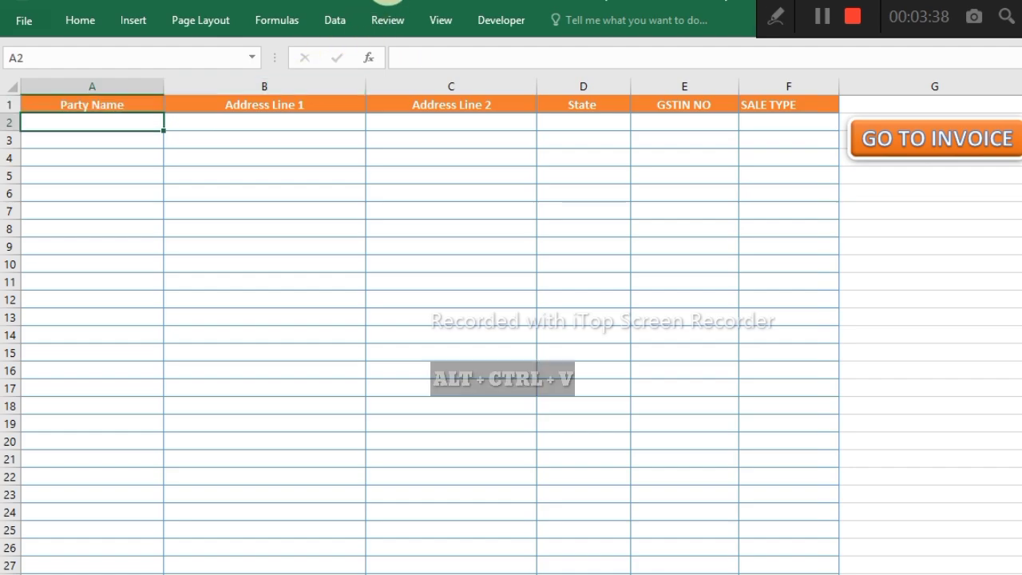
pyautogui.hotkey('ctrl', 'alt', 'v')
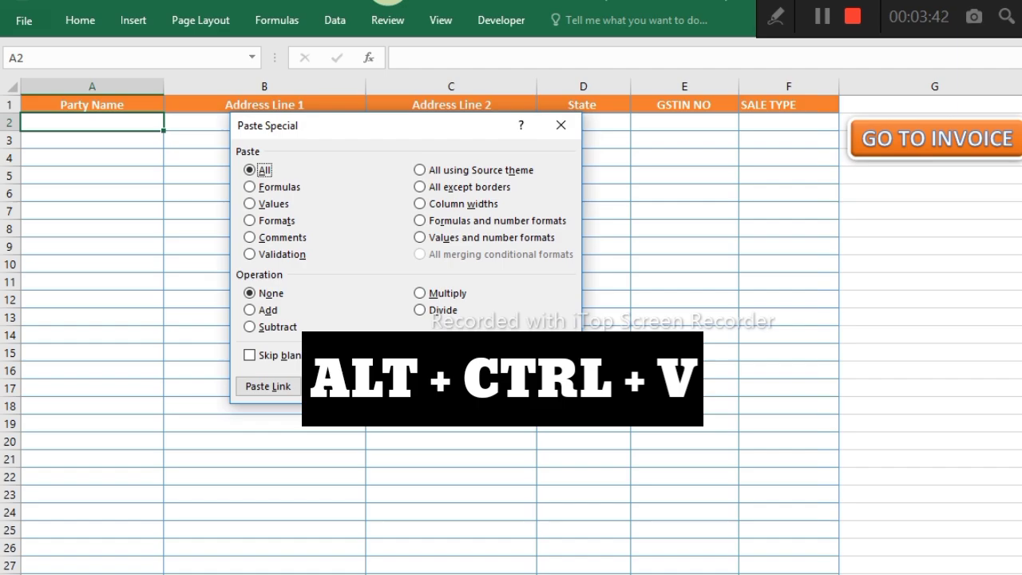
# Paste the party details as transposed values into row 2, Party Name through GSTIN NO
pyautogui.moveTo(287, 126); pyautogui.dragTo(214, 111)
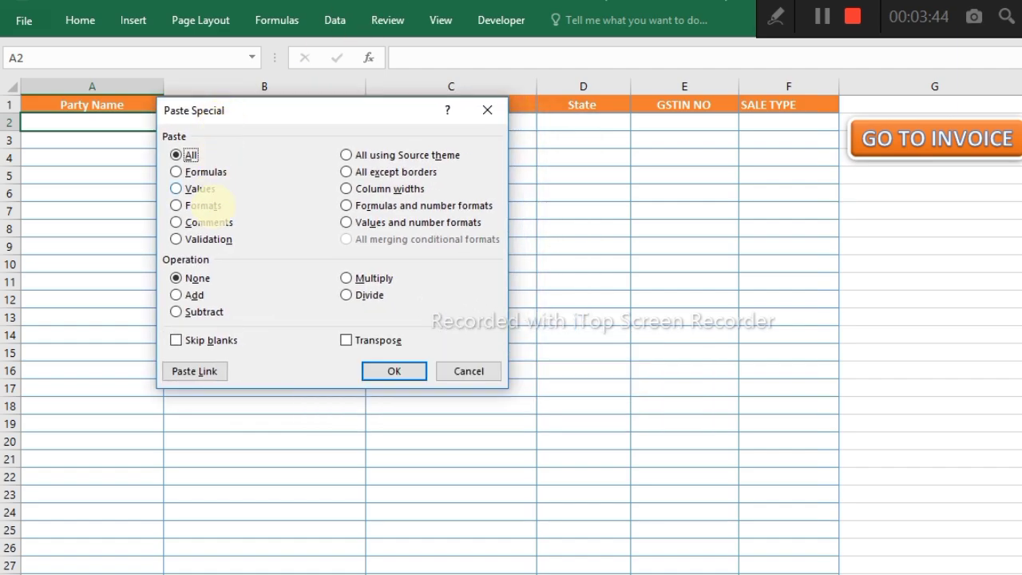
pyautogui.click(177, 189)
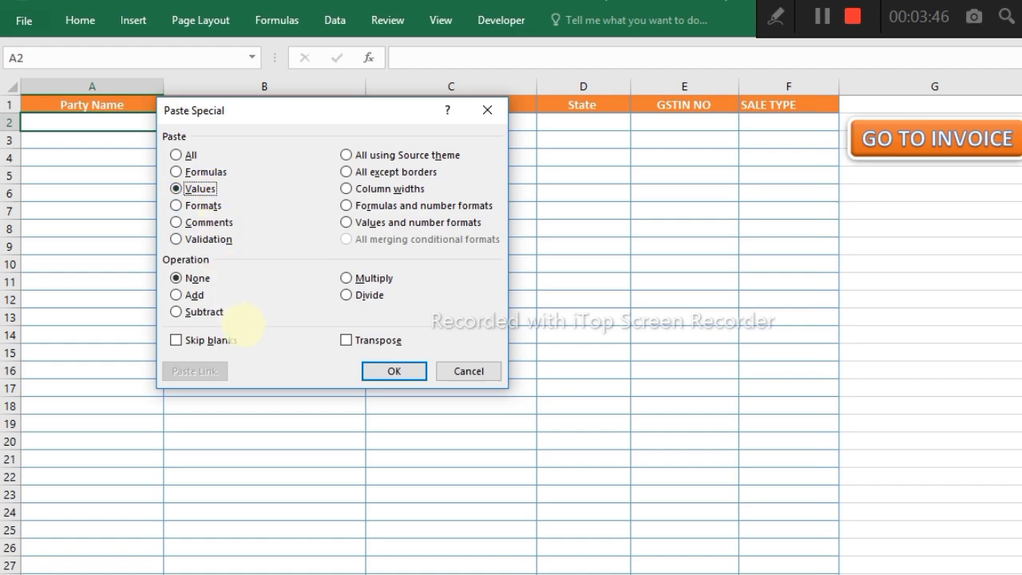
pyautogui.click(345, 340)
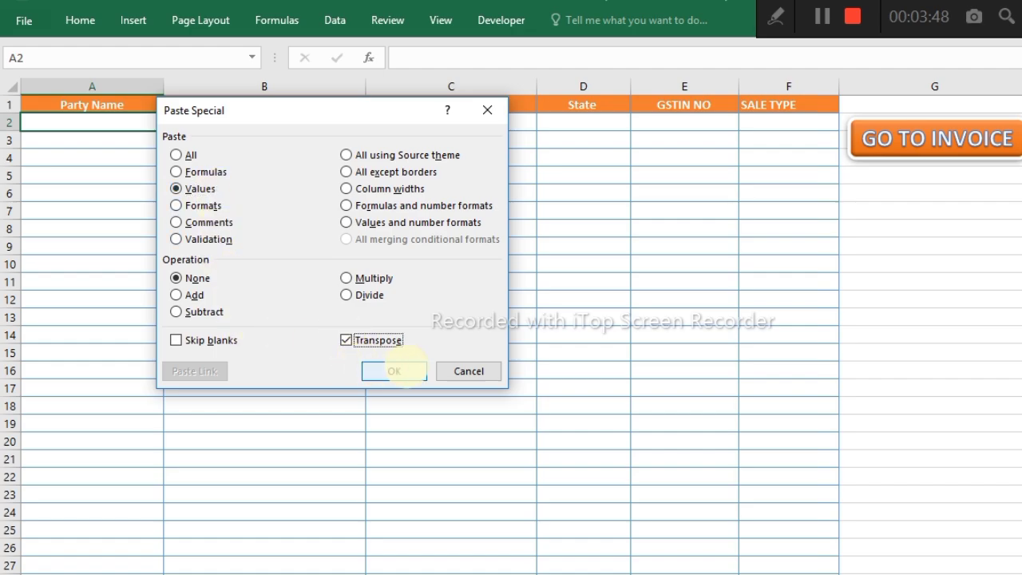
pyautogui.click(394, 371)
pyautogui.click(400, 320)
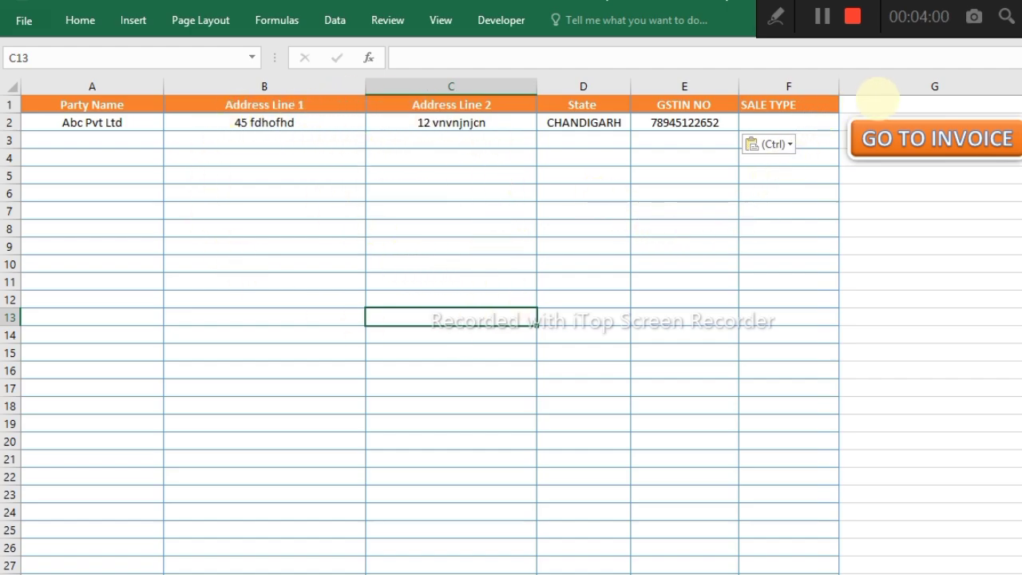
pyautogui.click(911, 102)
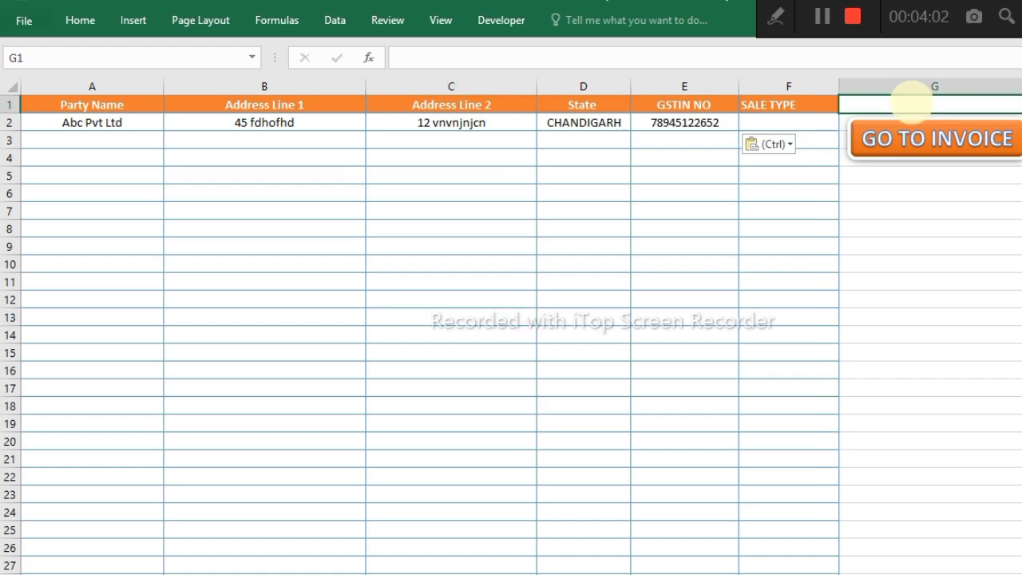
# Return to the invoice sheet and delete the party entries in N18:N22
pyautogui.click(499, 20)
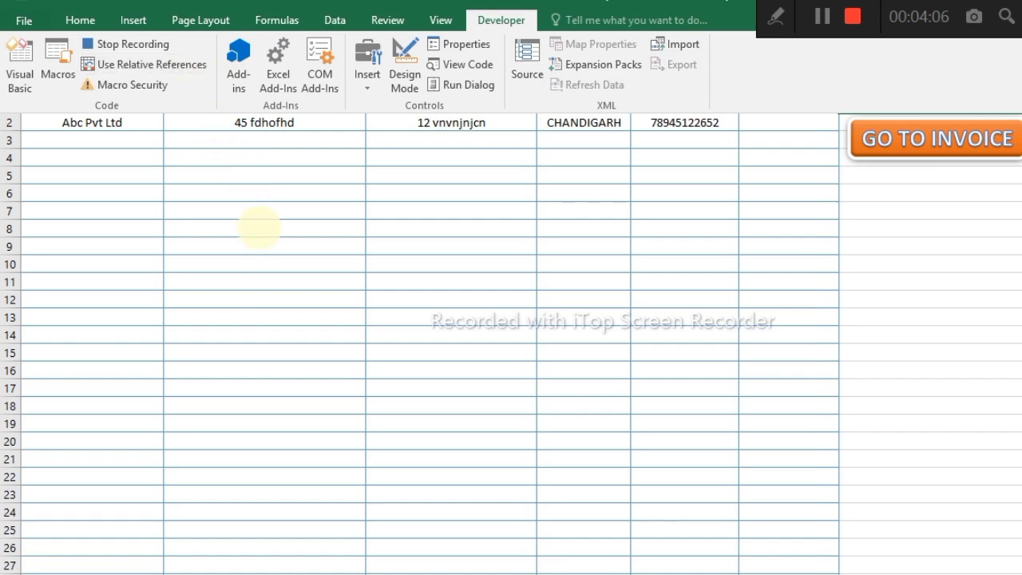
pyautogui.click(172, 567)
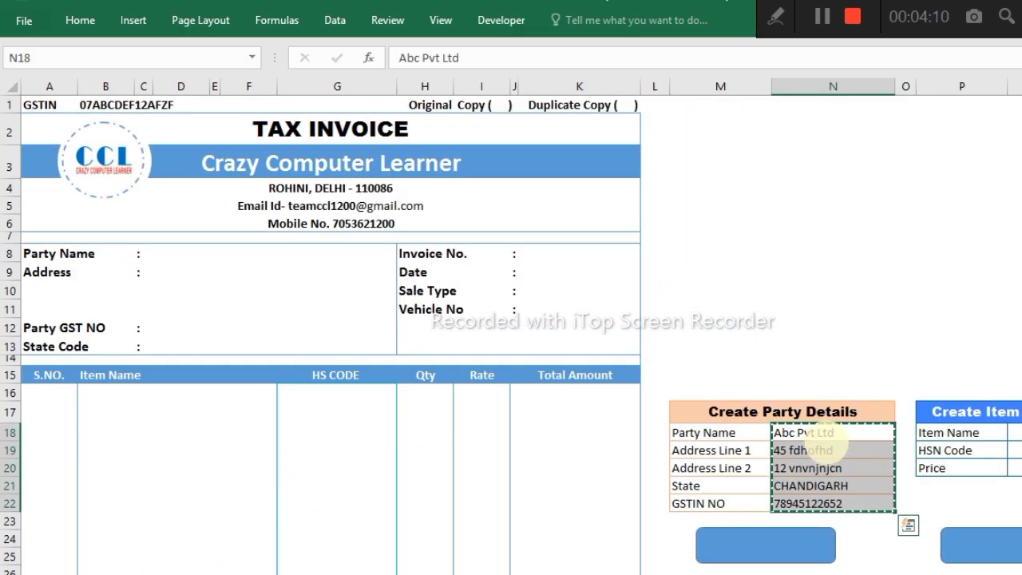
pyautogui.moveTo(826, 431); pyautogui.dragTo(828, 504)
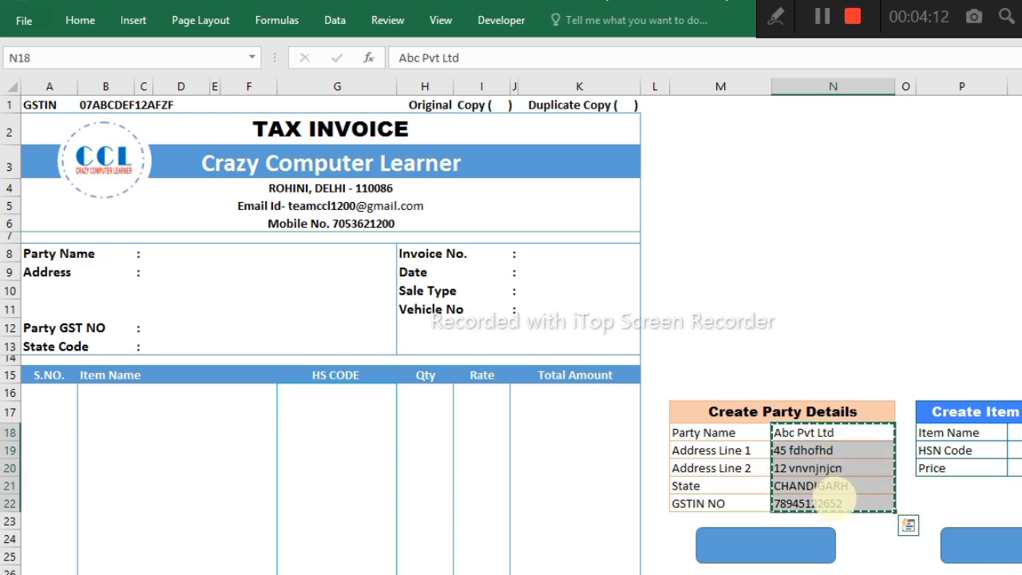
pyautogui.press('Delete')
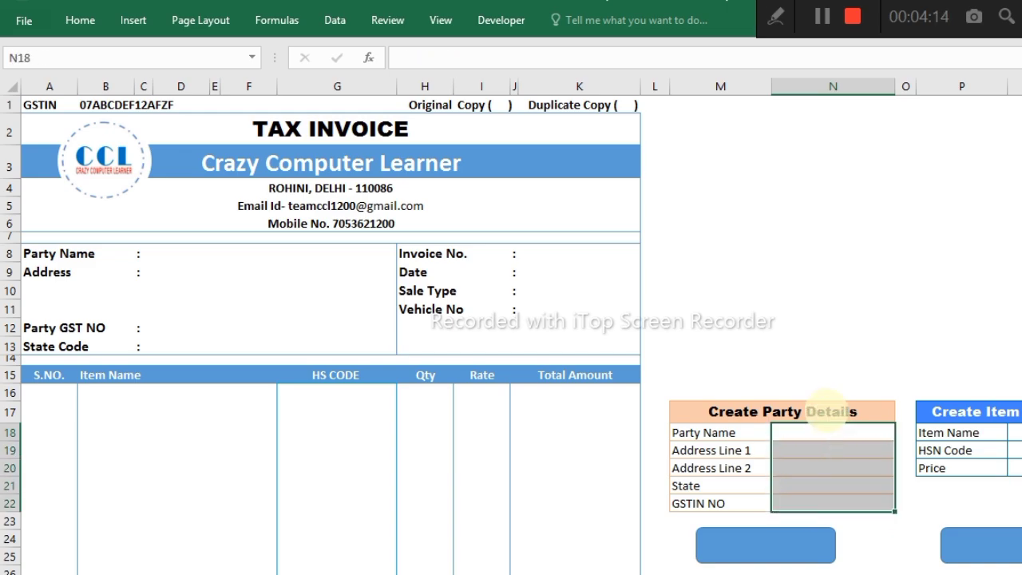
# Stop the party macro recording from the Developer tab
pyautogui.click(803, 437)
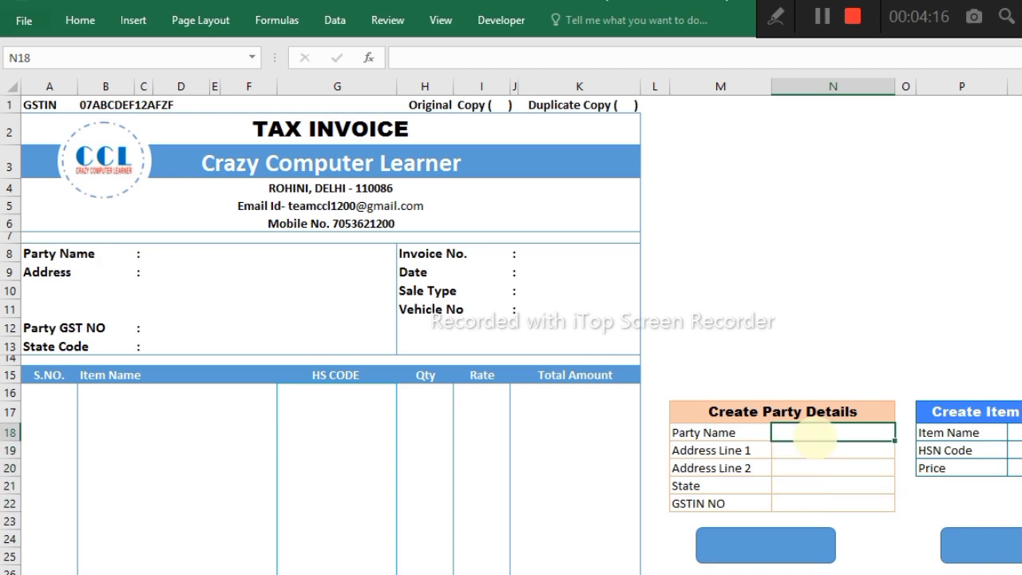
pyautogui.click(512, 20)
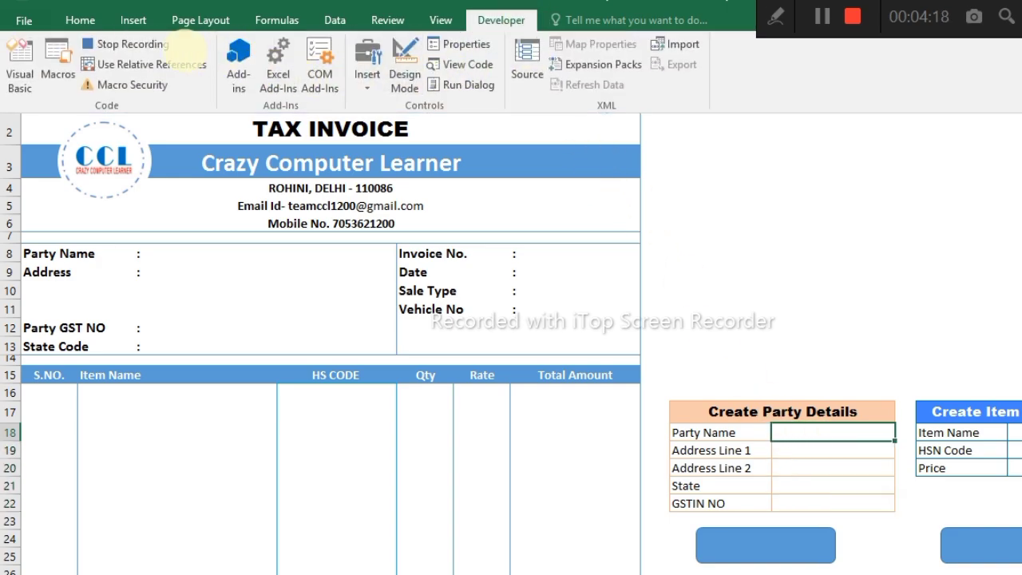
pyautogui.click(156, 45)
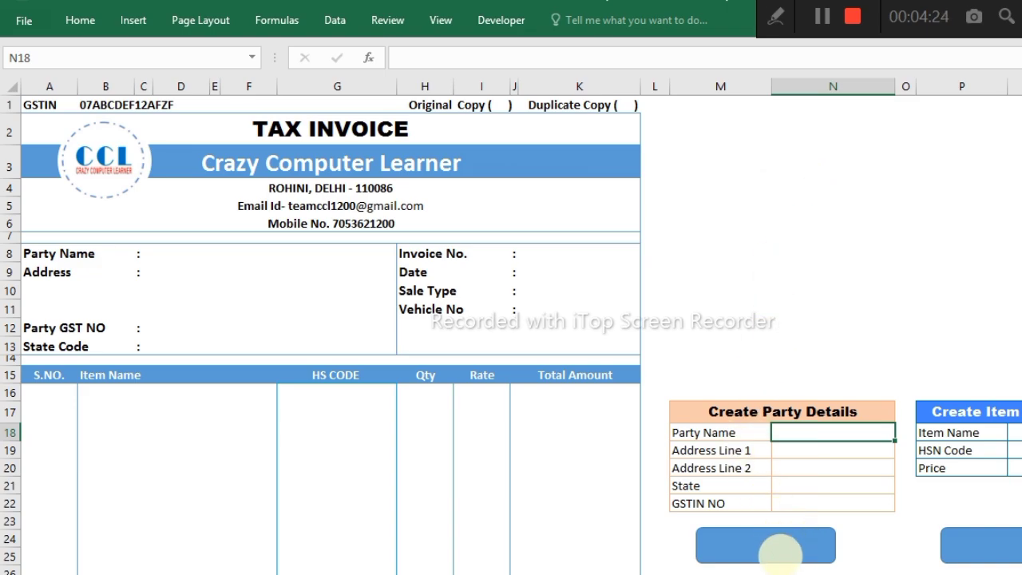
# Label the shape Create in bold 18-point text, centred vertically and horizontally
pyautogui.click(781, 549)
pyautogui.write('Create')
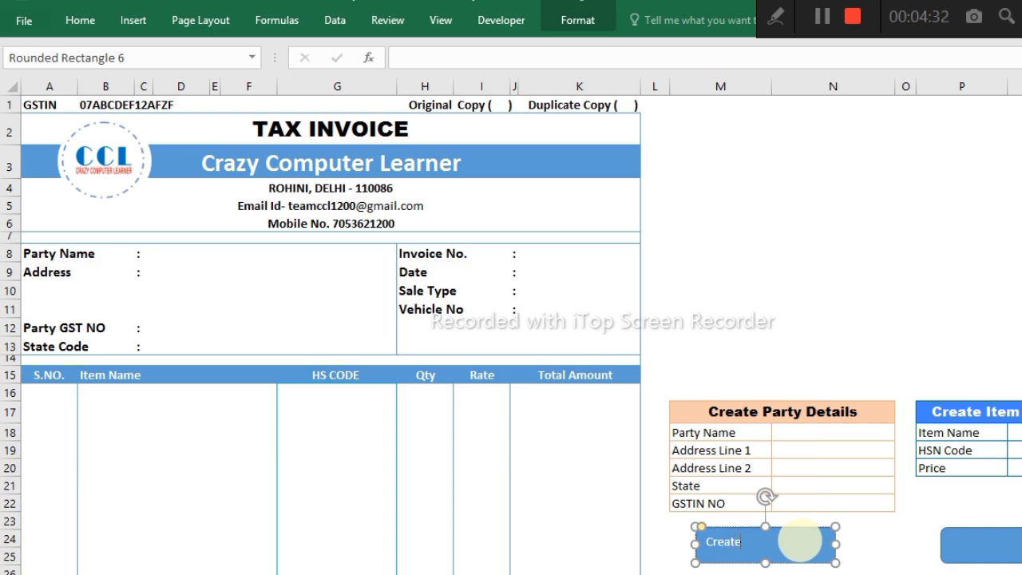
pyautogui.click(833, 334)
pyautogui.click(786, 549)
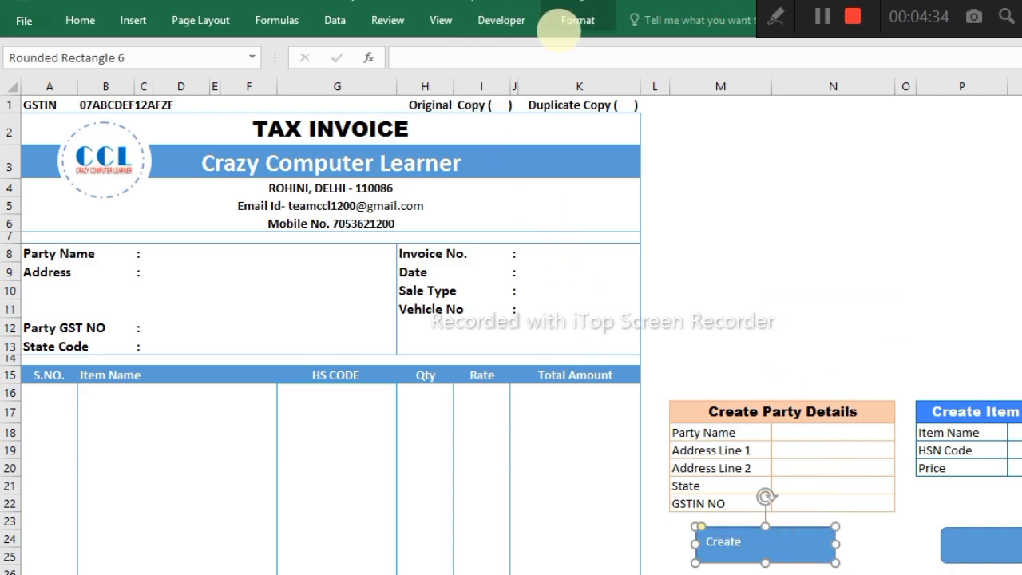
pyautogui.click(551, 20)
pyautogui.click(80, 18)
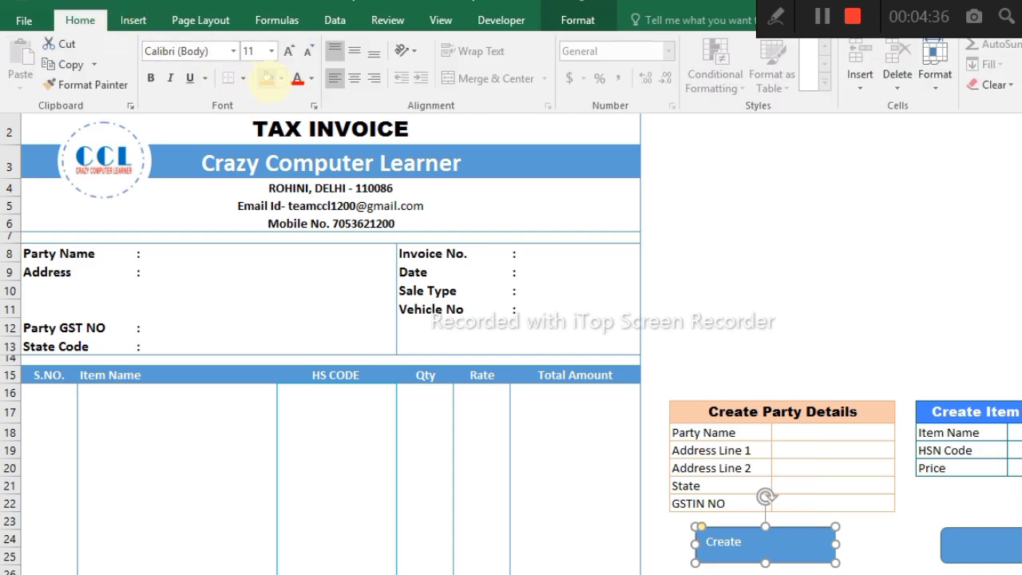
pyautogui.click(288, 51)
pyautogui.click(288, 51)
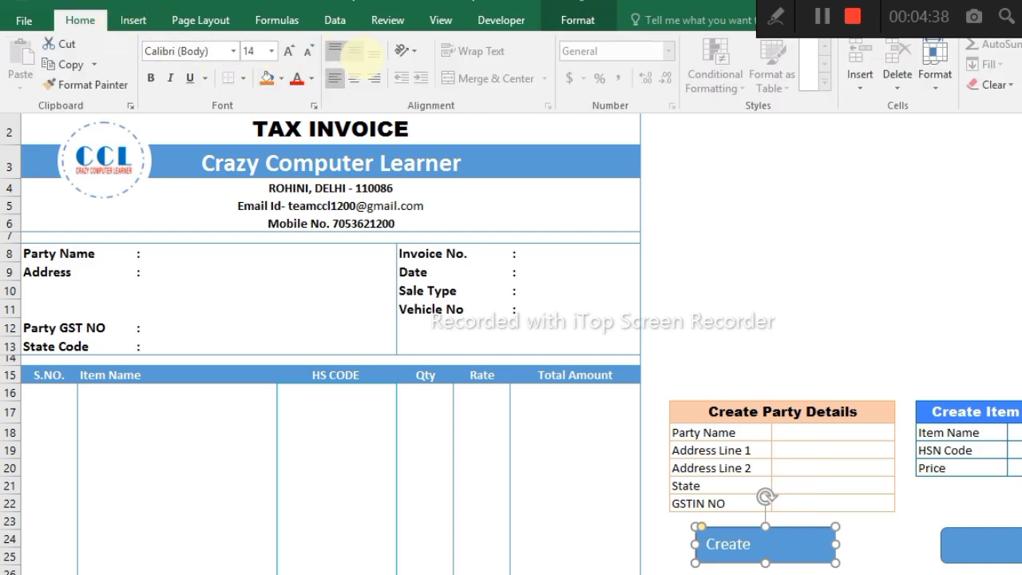
pyautogui.click(354, 52)
pyautogui.click(354, 78)
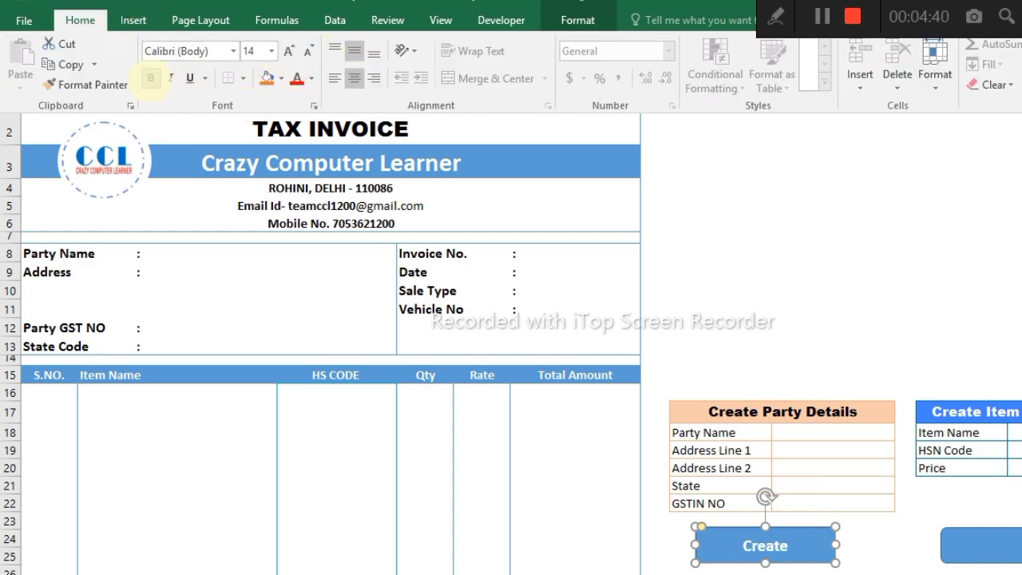
pyautogui.click(151, 78)
pyautogui.click(288, 51)
pyautogui.click(288, 51)
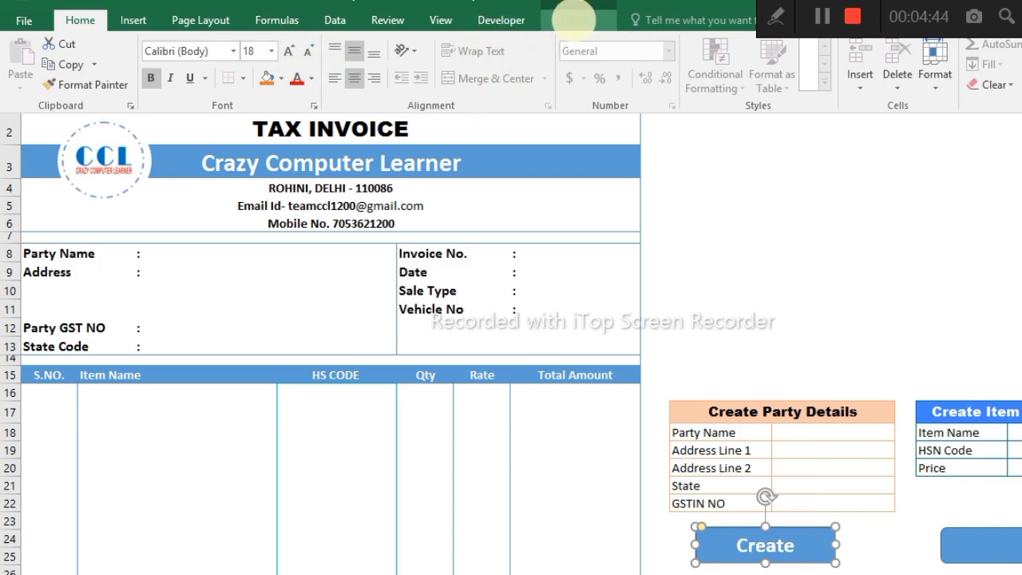
# Fill the button green, remove its outline, apply effect Preset 1, and nudge it into place
pyautogui.click(575, 19)
pyautogui.click(458, 44)
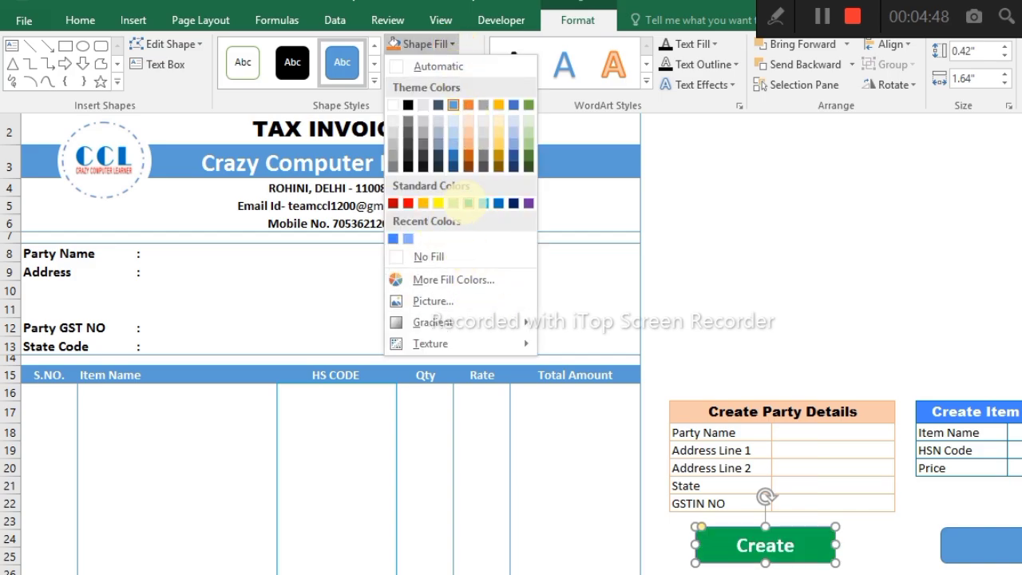
pyautogui.click(469, 203)
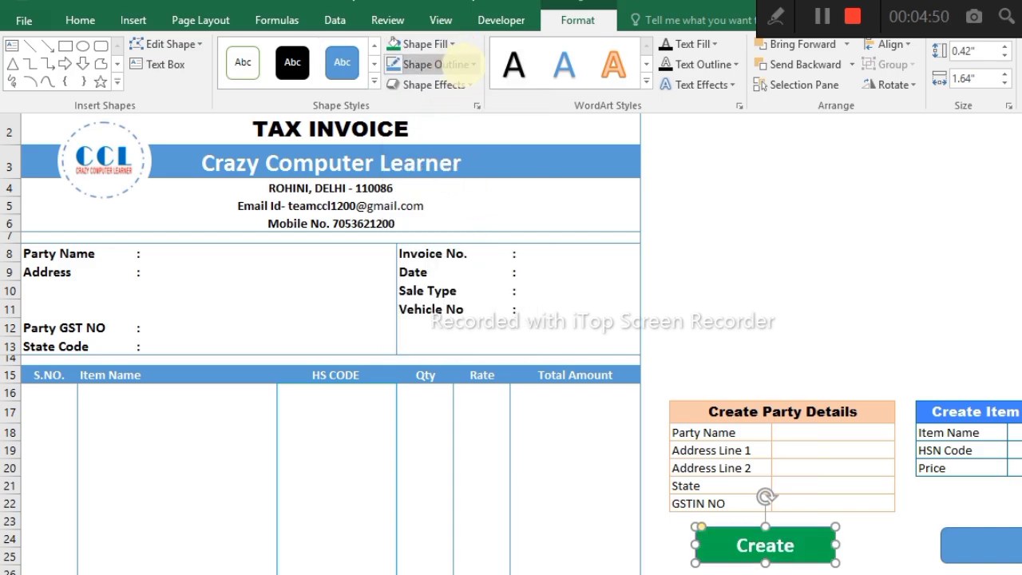
pyautogui.click(469, 64)
pyautogui.click(409, 276)
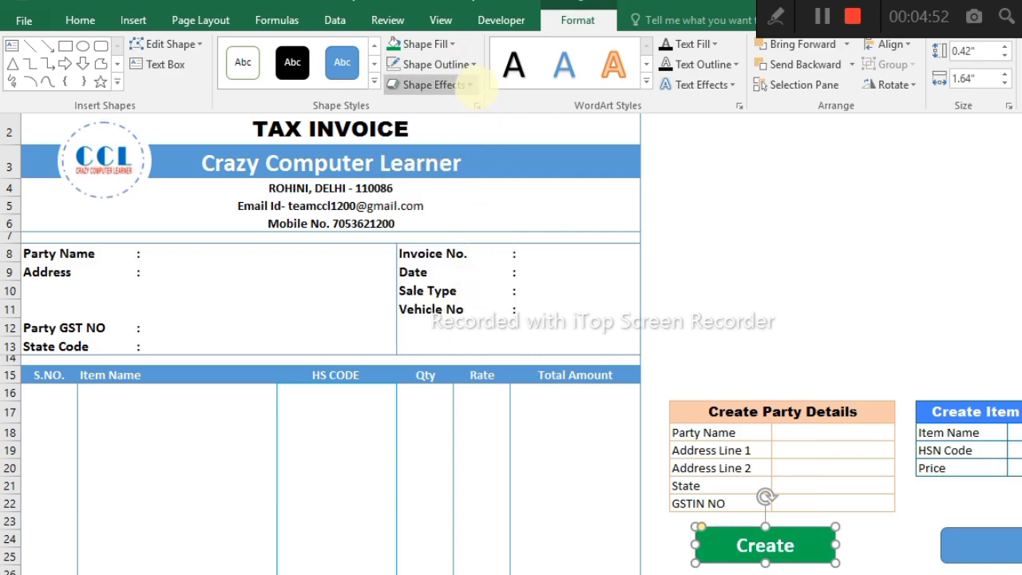
pyautogui.click(469, 84)
pyautogui.moveTo(487, 116)
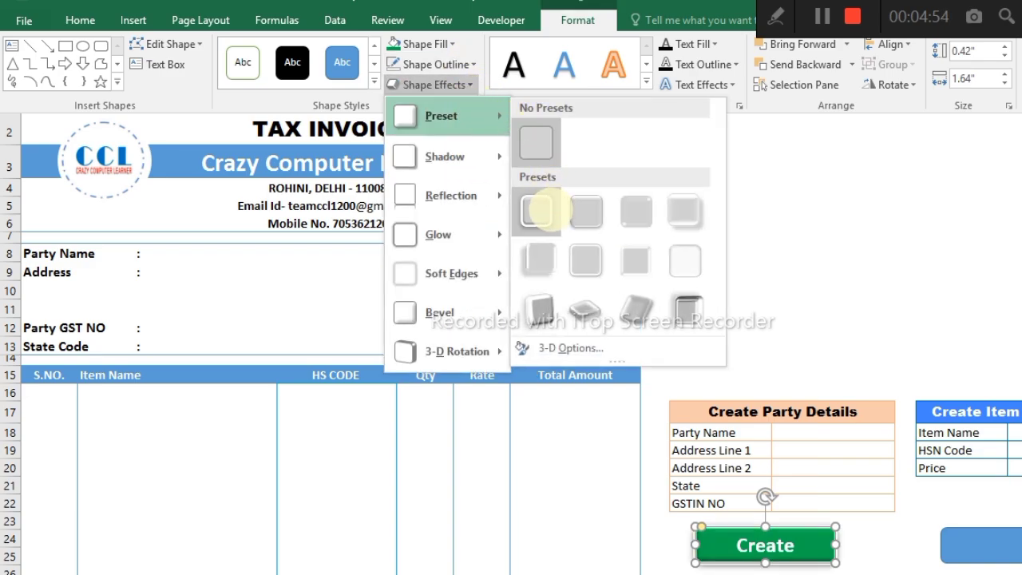
pyautogui.click(538, 210)
pyautogui.click(842, 550)
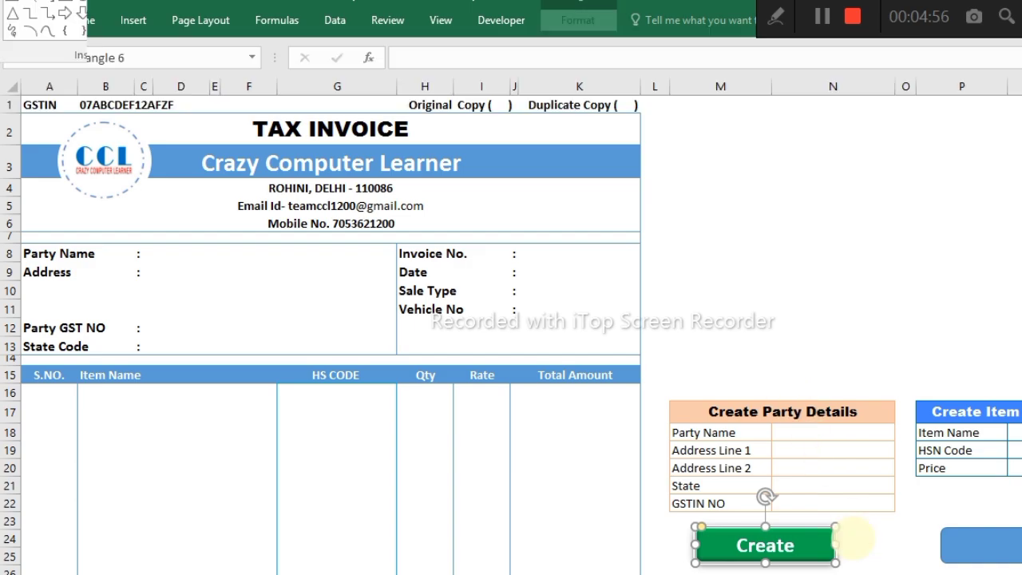
pyautogui.moveTo(815, 542); pyautogui.dragTo(831, 537)
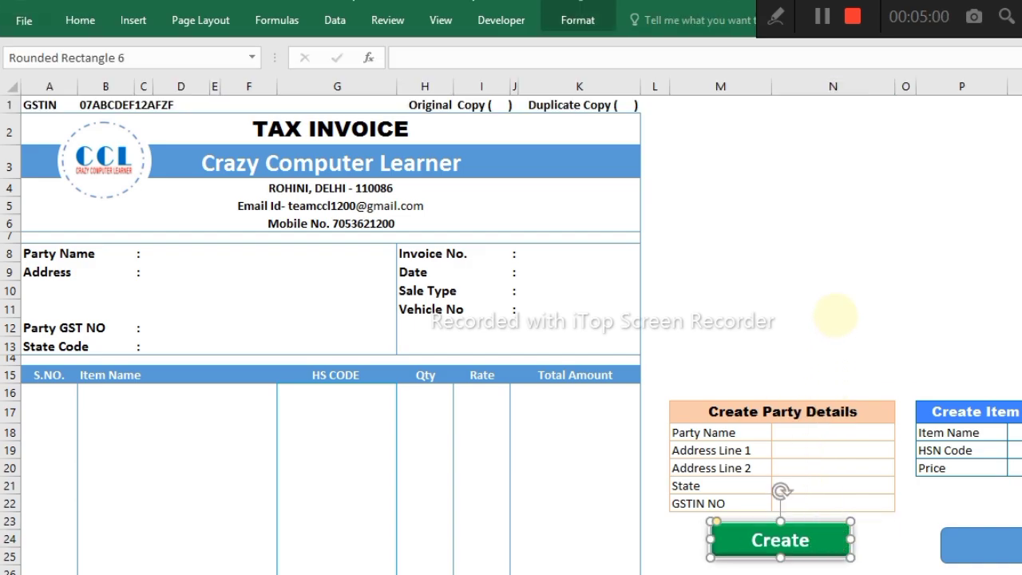
pyautogui.click(833, 308)
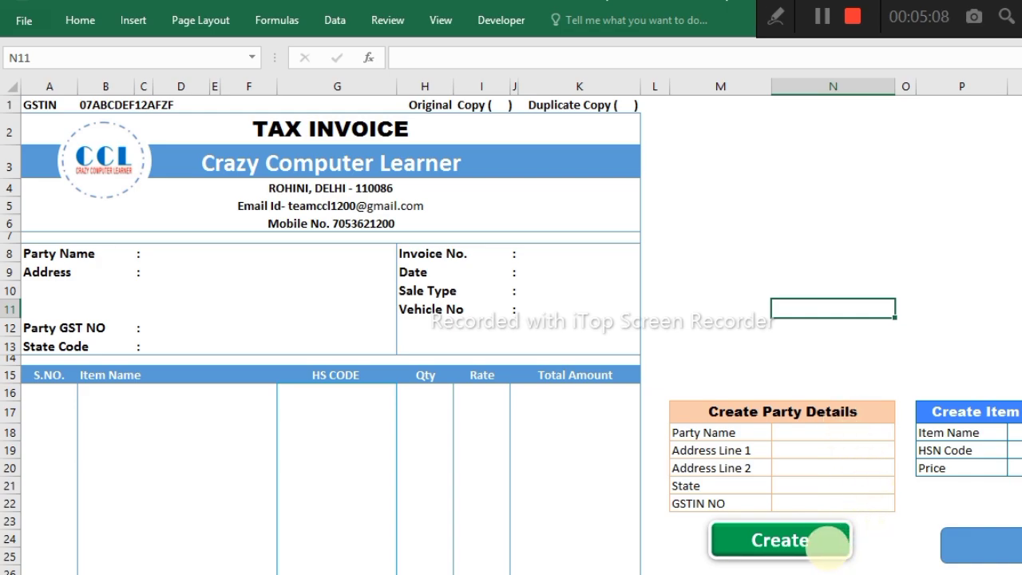
# Assign the recorded party macro to the Create shape via Assign Macro
pyautogui.rightClick(787, 540)
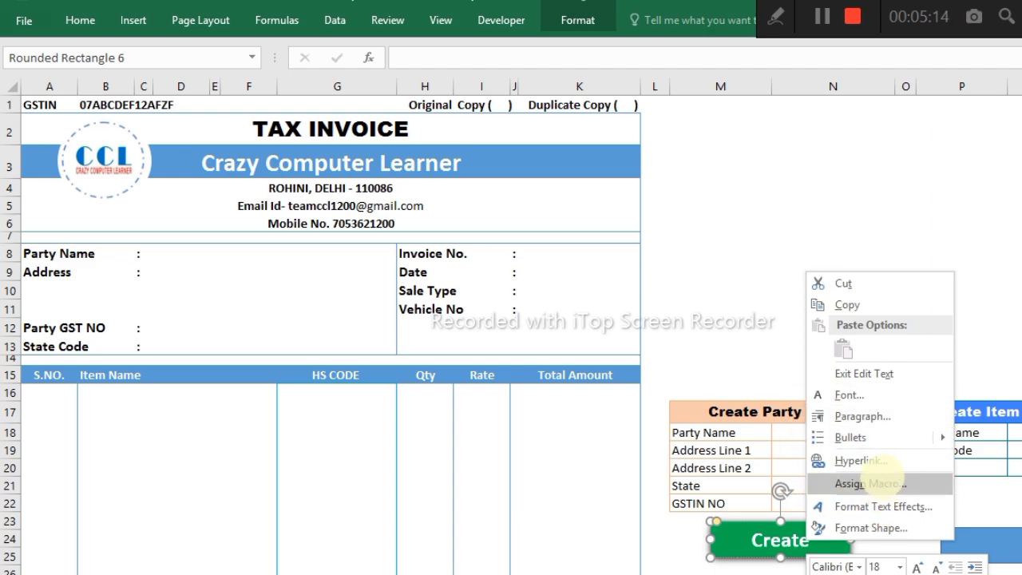
pyautogui.click(878, 482)
pyautogui.moveTo(795, 319); pyautogui.dragTo(501, 198)
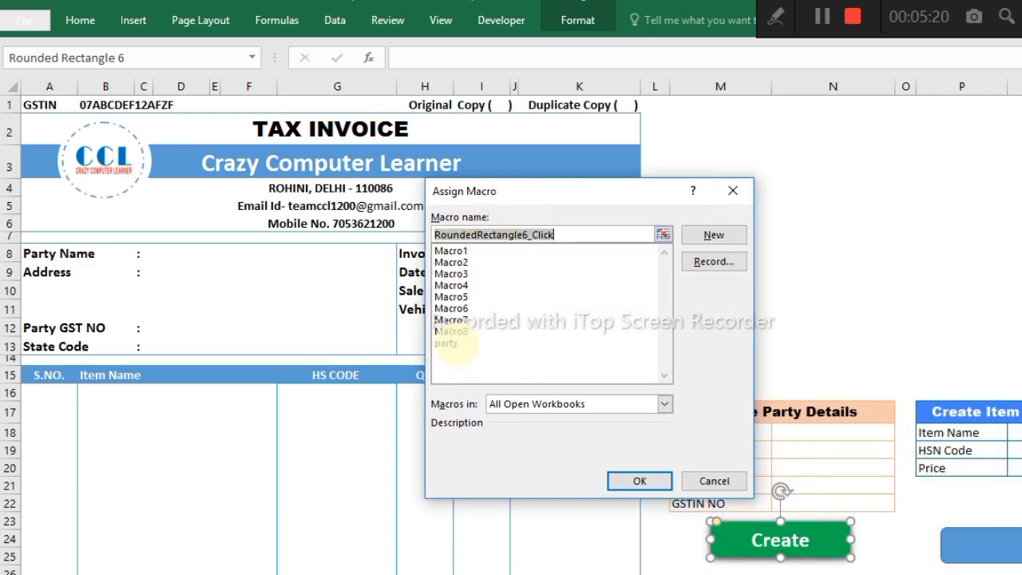
pyautogui.click(451, 343)
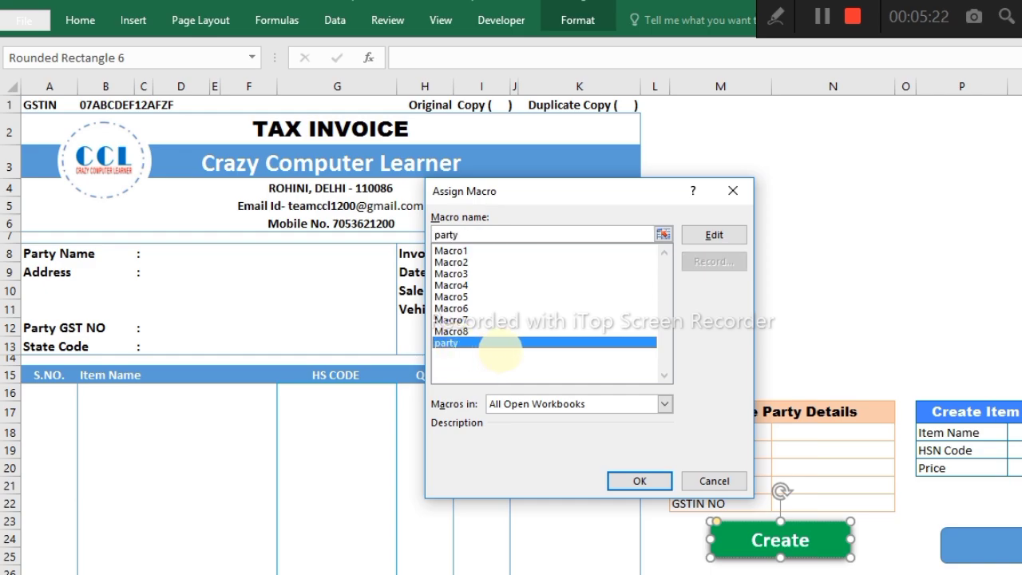
pyautogui.click(642, 481)
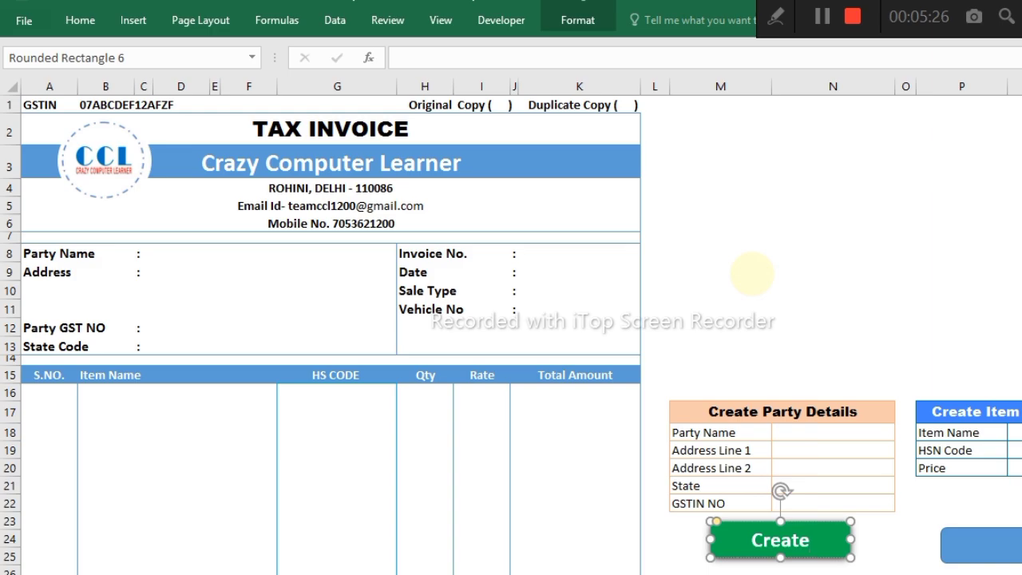
# Enter a test party name and two address lines in the party form
pyautogui.click(751, 274)
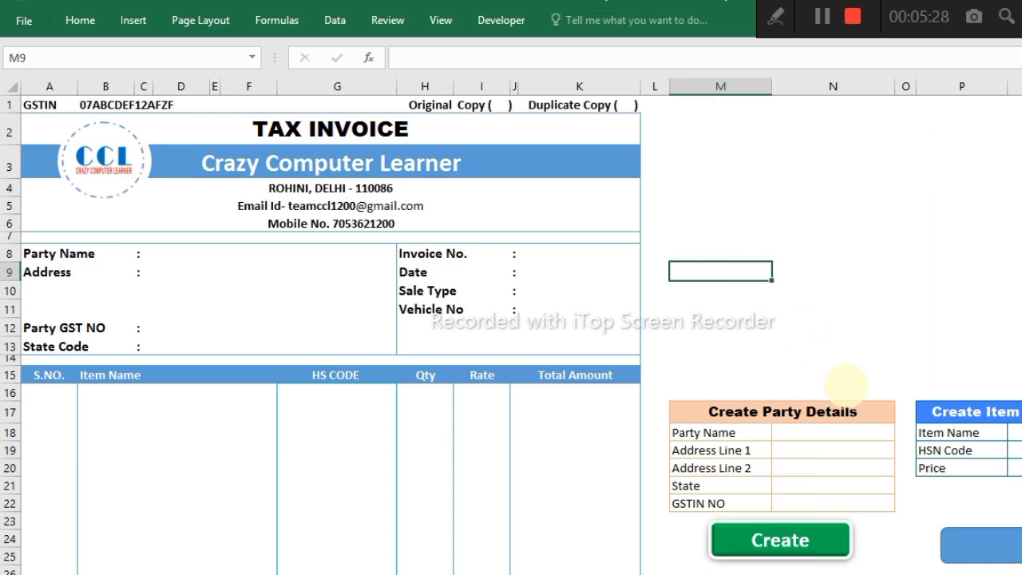
pyautogui.click(834, 433)
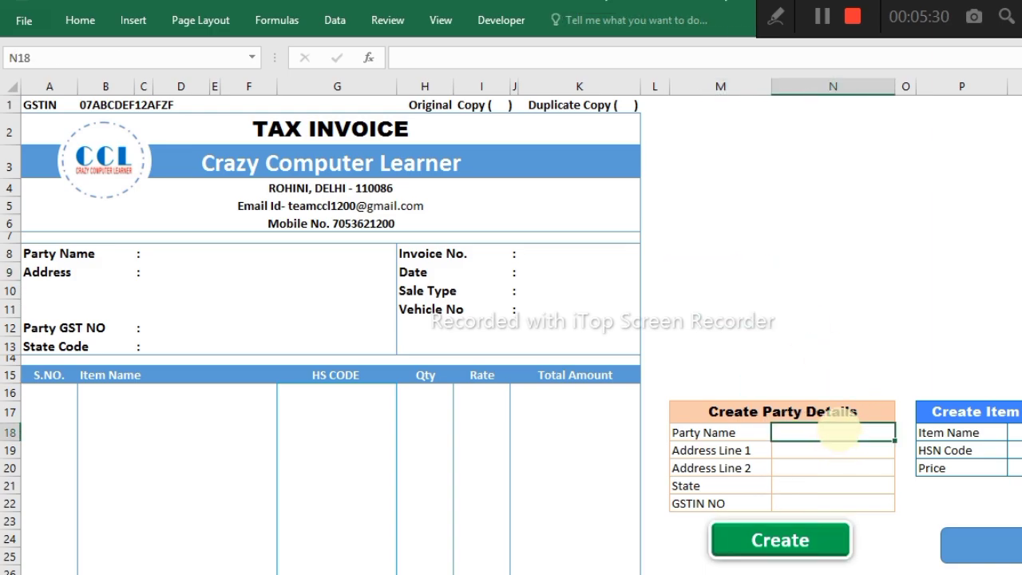
pyautogui.write('ghfhf')
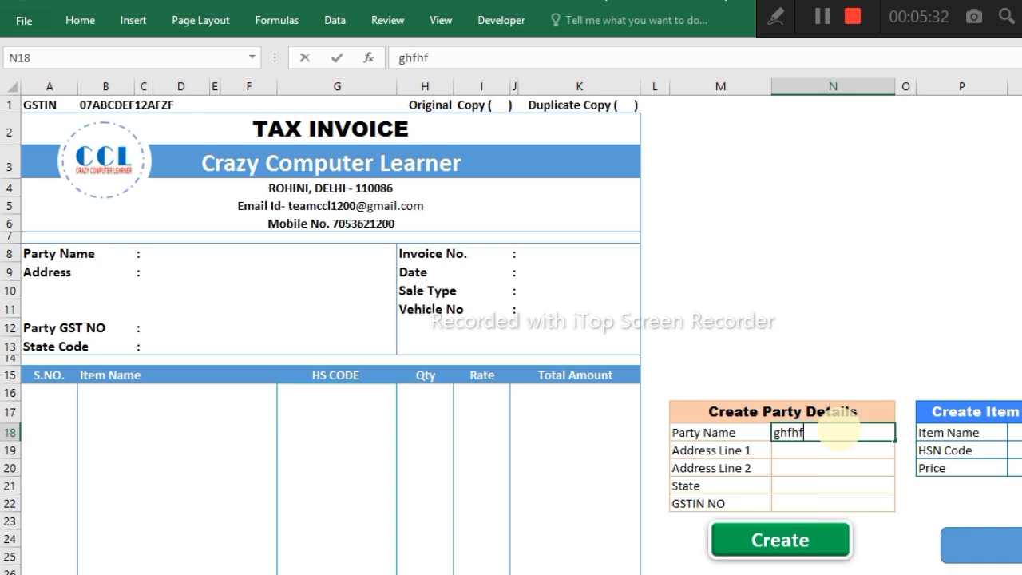
pyautogui.press('Return')
pyautogui.write('45 f')
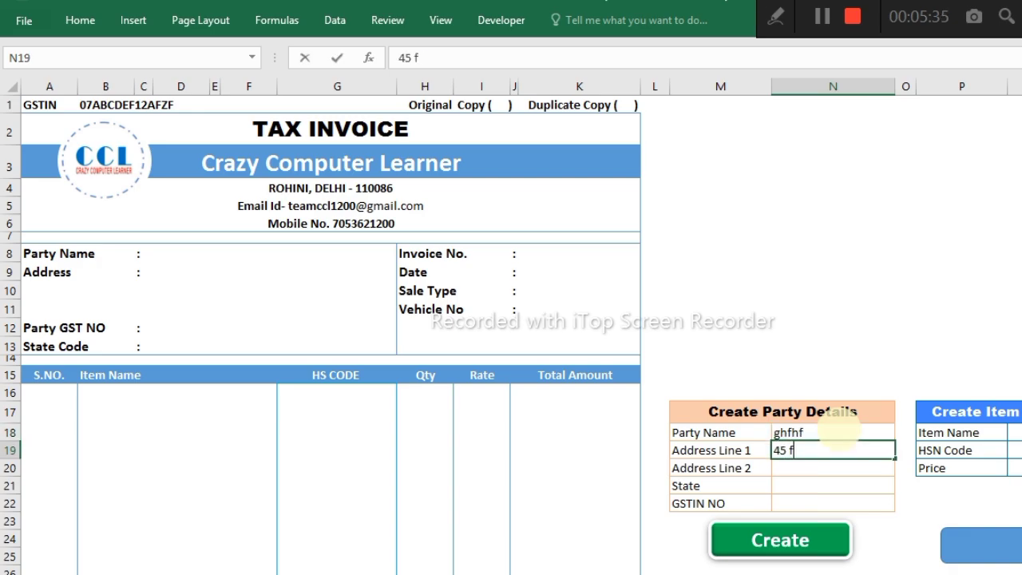
pyautogui.write('hdhfdo')
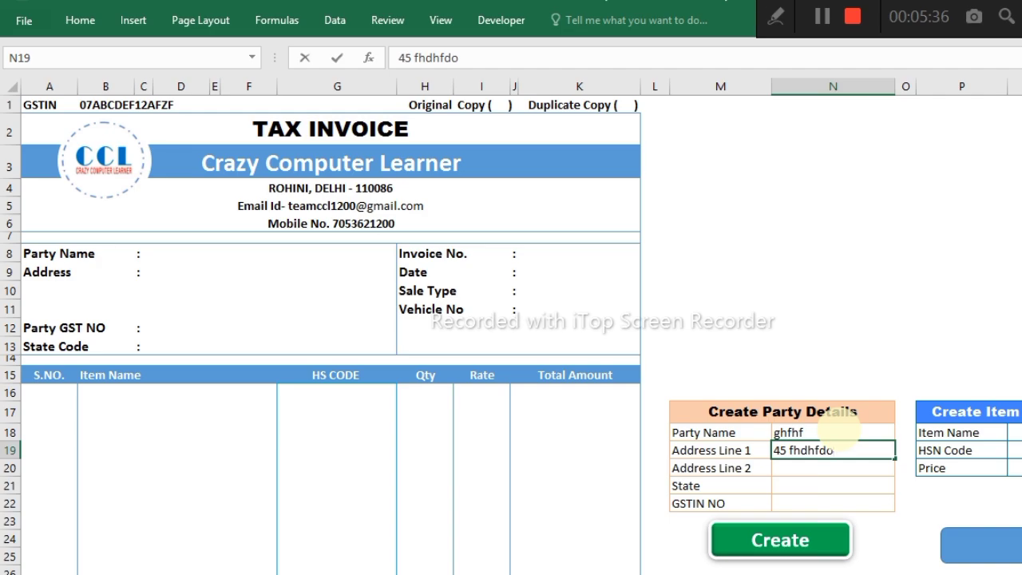
pyautogui.press('Return')
pyautogui.write('45 vnvn')
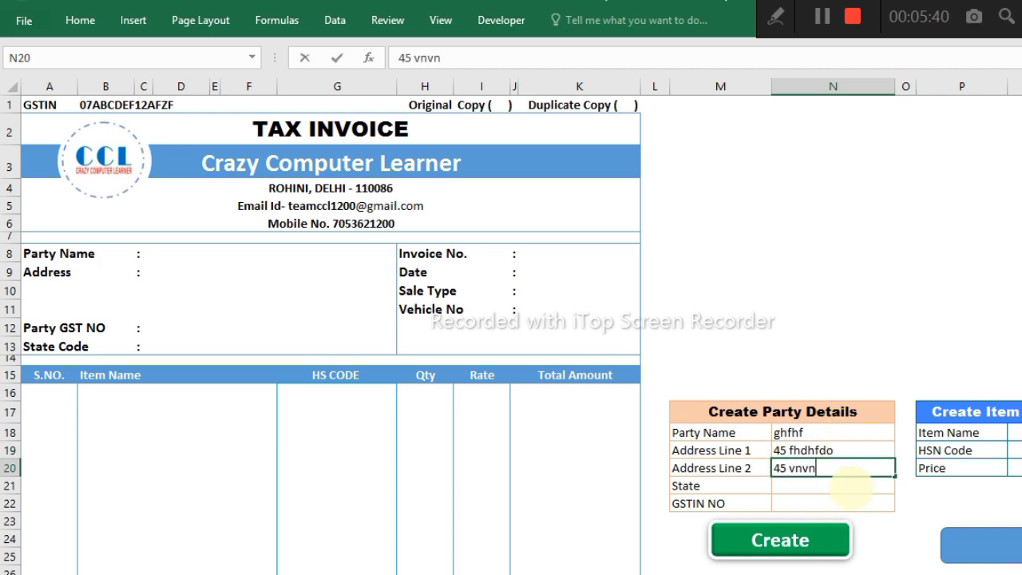
pyautogui.click(877, 488)
# Choose HARYANA as state, enter the GSTIN, and run the Create button to save the party
pyautogui.click(902, 487)
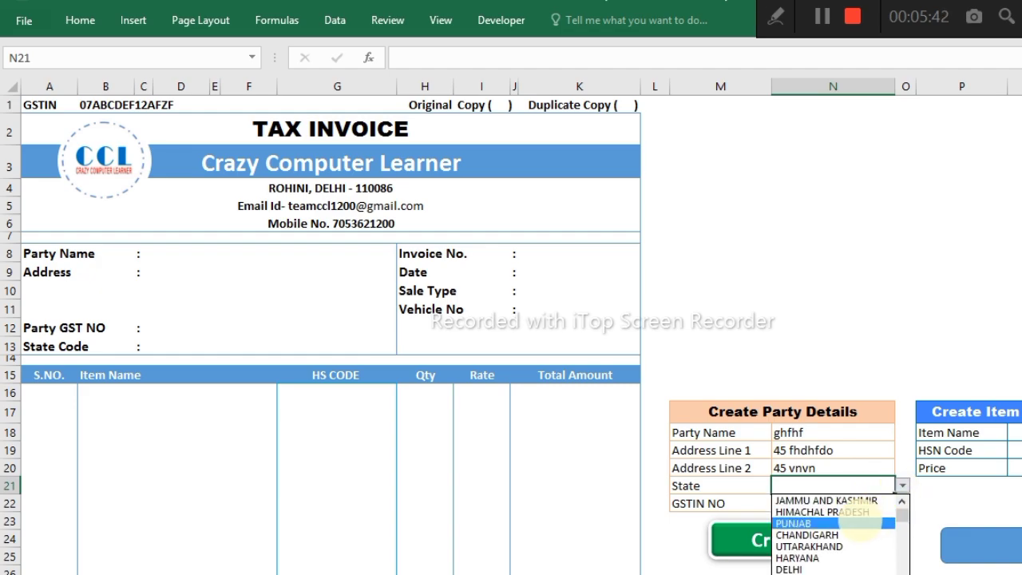
pyautogui.click(831, 557)
pyautogui.click(831, 503)
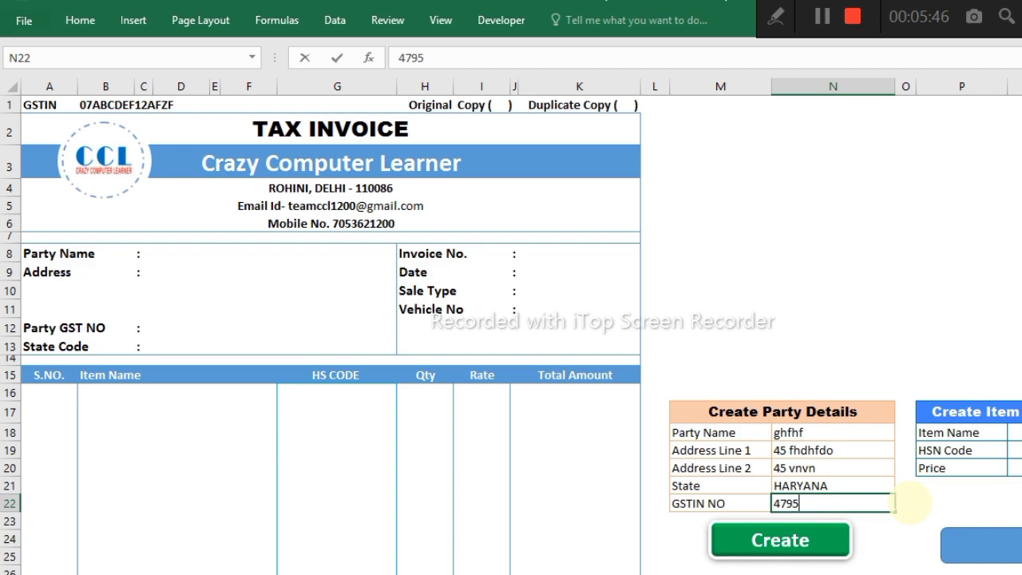
pyautogui.write('5262')
pyautogui.click(944, 311)
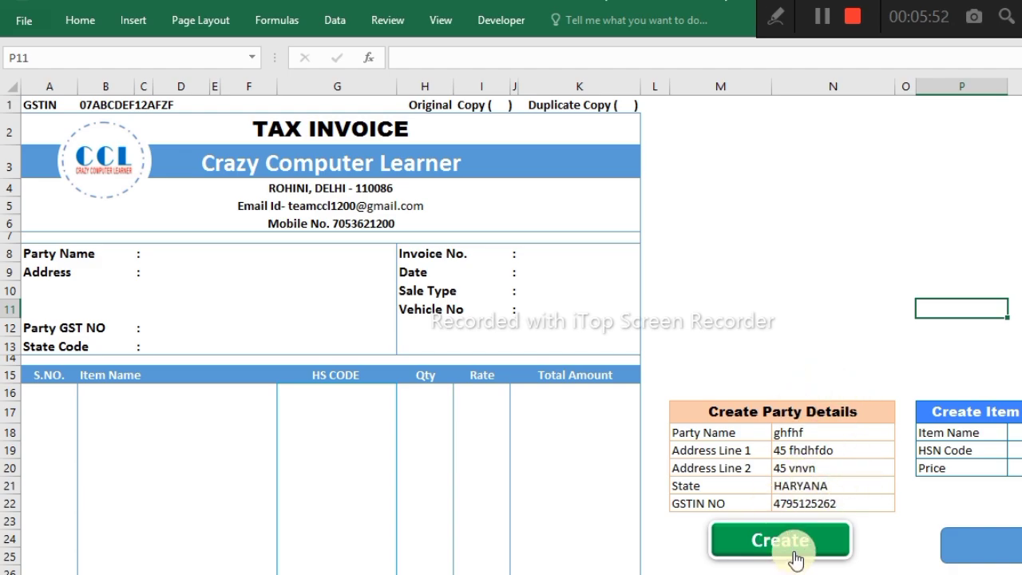
pyautogui.click(796, 559)
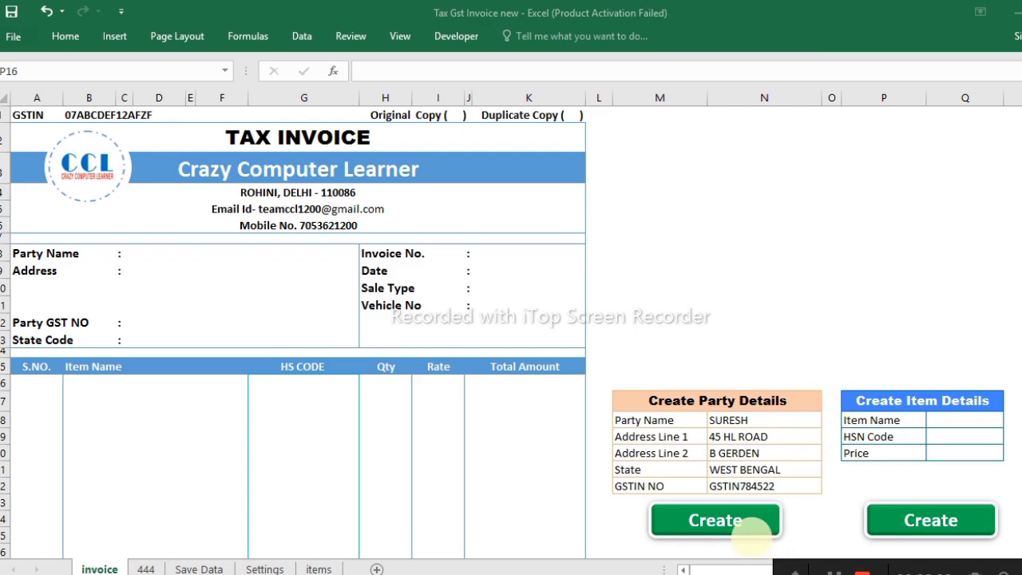
# Save the new party with Create and check it on the Settings sheet
pyautogui.click(739, 529)
pyautogui.click(739, 529)
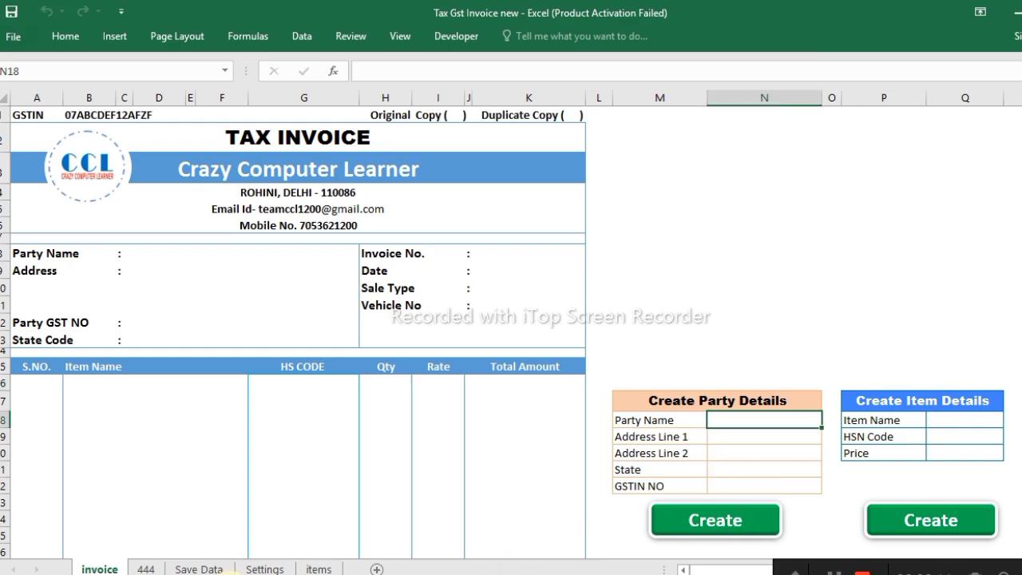
pyautogui.click(265, 569)
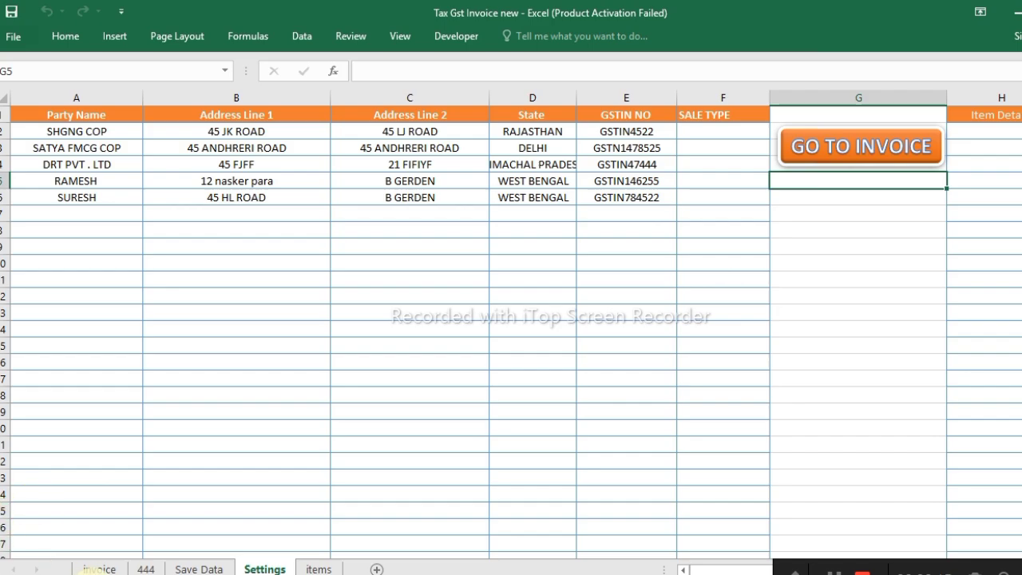
pyautogui.click(99, 568)
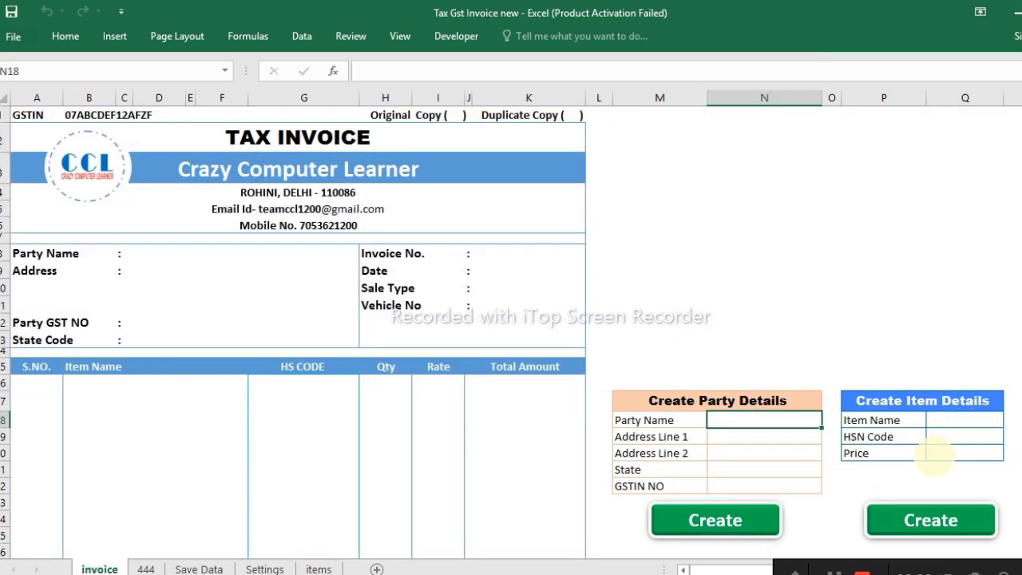
# Delete the CD and DVD rows (A2:C3) on the items sheet and return to the invoice
pyautogui.click(951, 420)
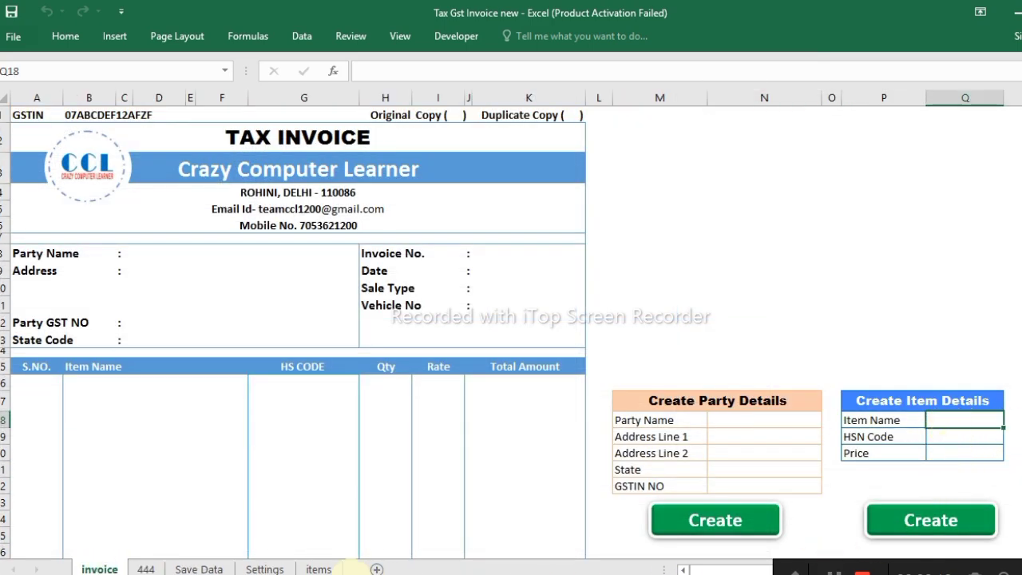
pyautogui.click(319, 569)
pyautogui.moveTo(46, 131); pyautogui.dragTo(159, 148)
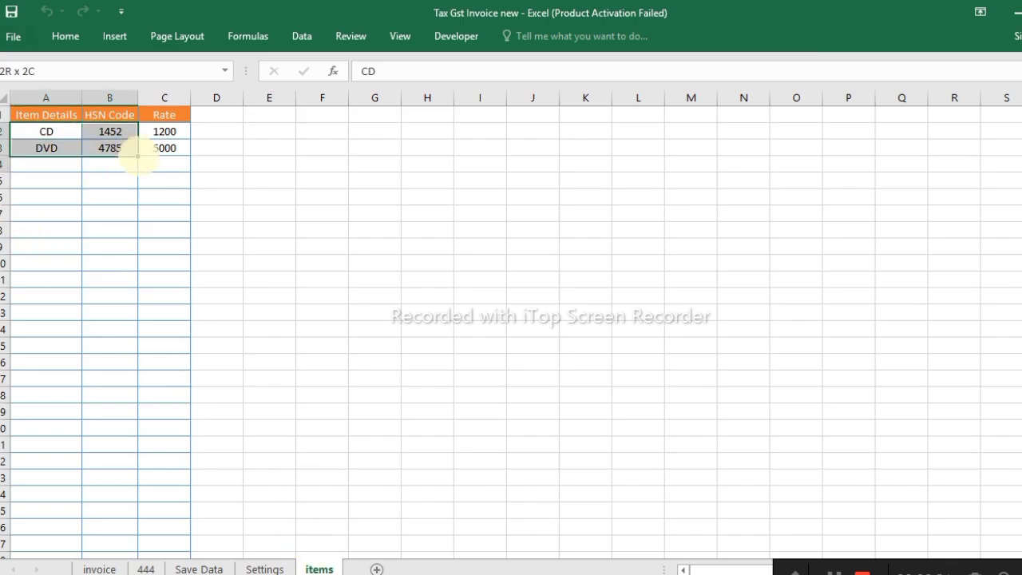
pyautogui.press('Delete')
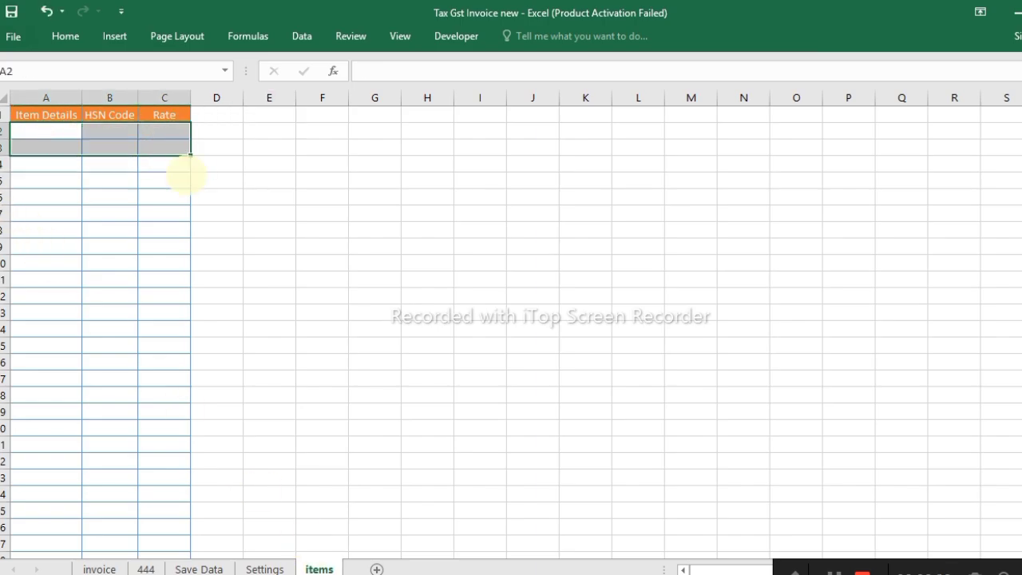
pyautogui.click(100, 568)
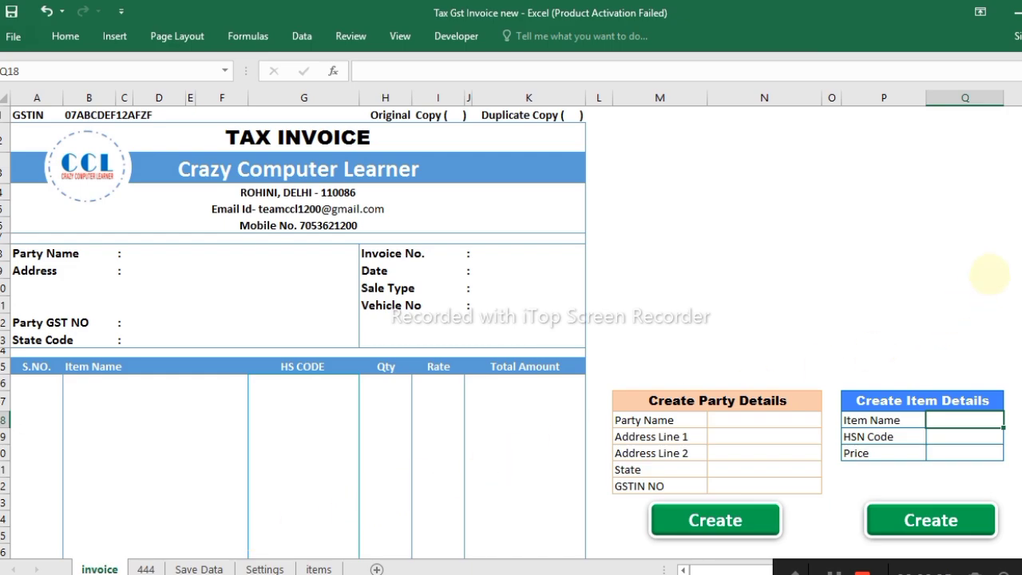
# Enter item CD with HSN code 5474 and price 1500 in the Create Item Details form
pyautogui.click(984, 272)
pyautogui.click(960, 420)
pyautogui.press('Return')
pyautogui.write('5474')
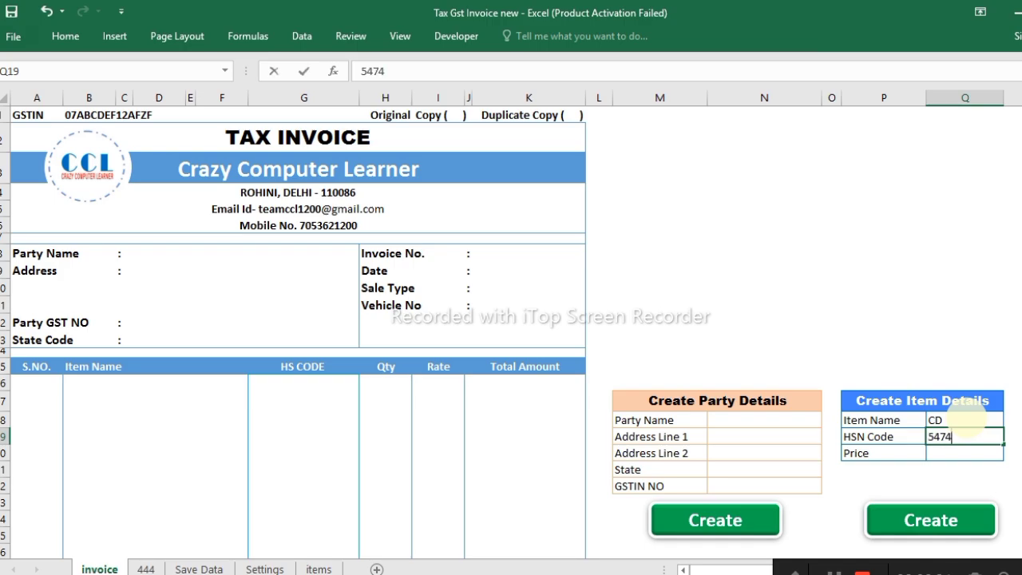
pyautogui.press('Return')
pyautogui.write('1500')
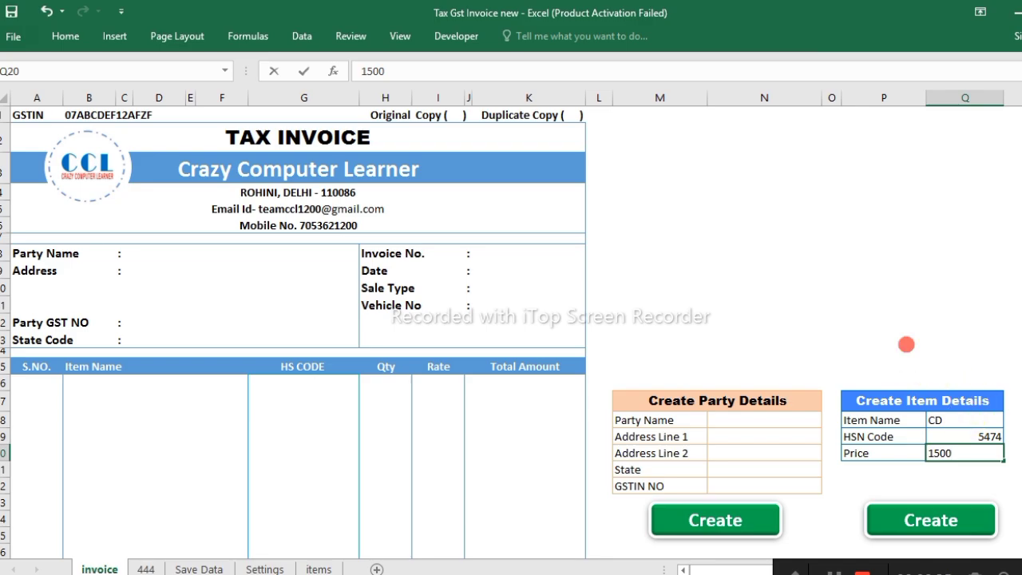
pyautogui.click(908, 343)
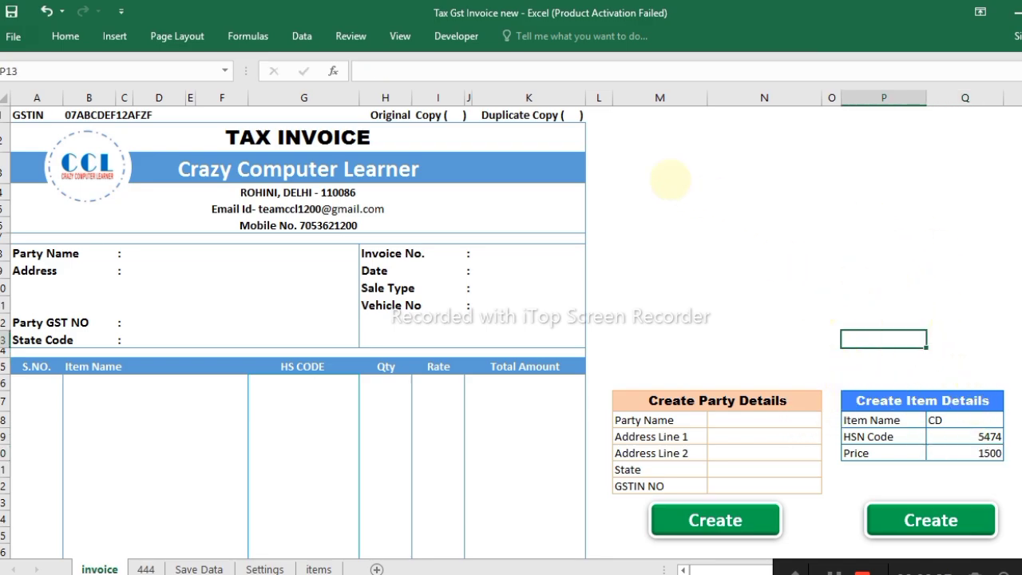
pyautogui.click(475, 36)
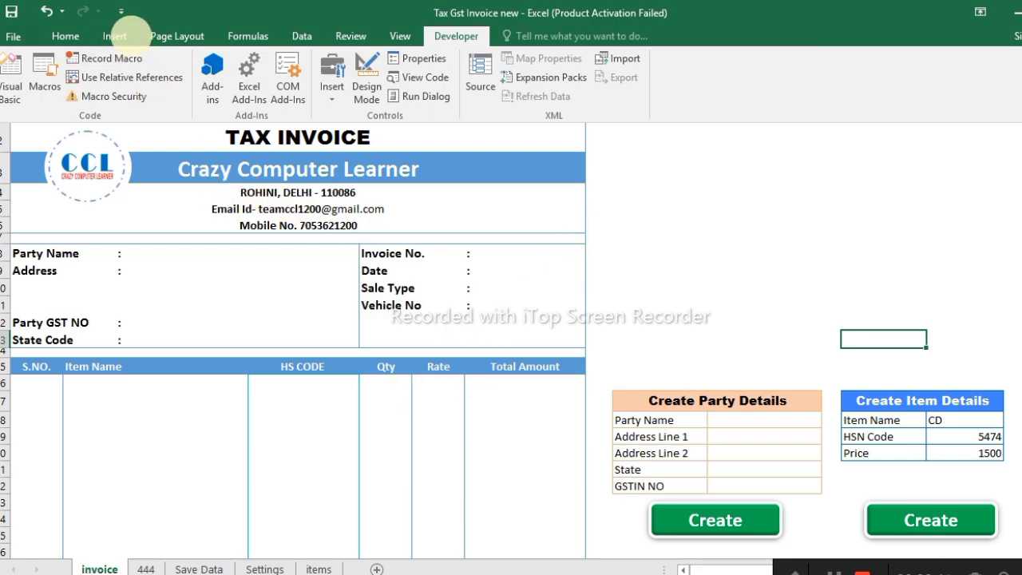
# Start recording a new macro named CD
pyautogui.click(112, 58)
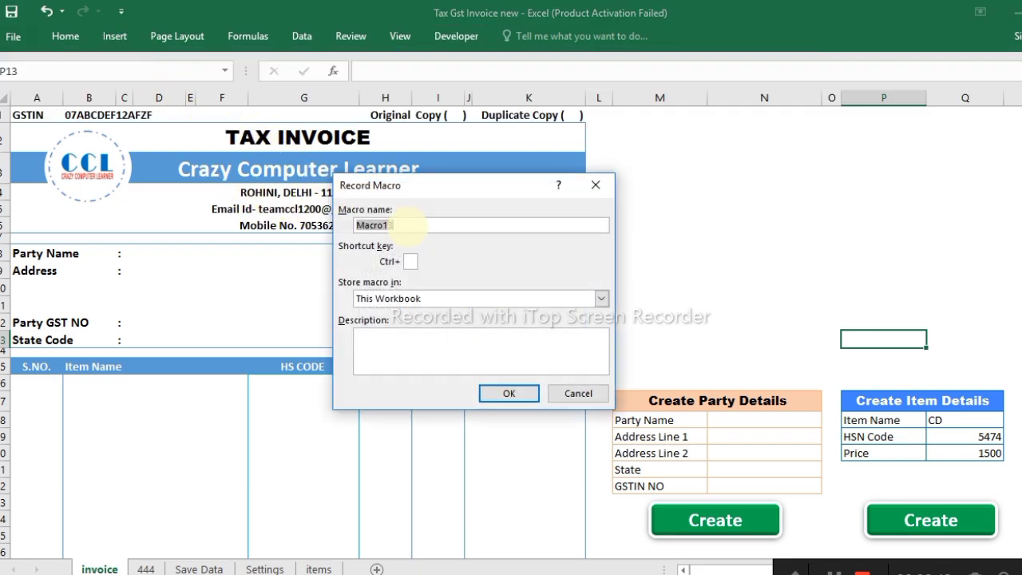
pyautogui.click(411, 227)
pyautogui.click(509, 393)
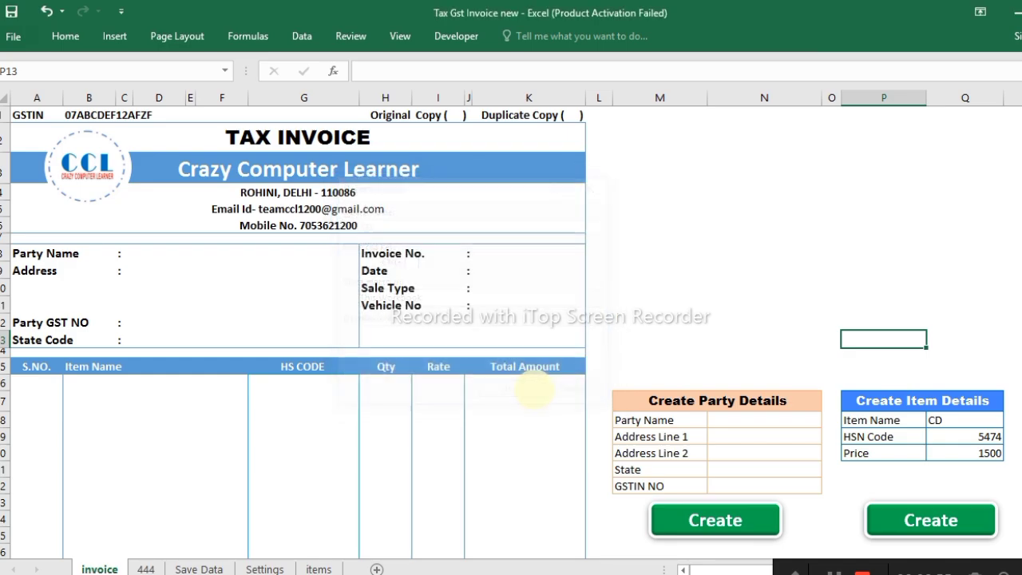
# Copy the CD item's three entry values and go to the items sheet
pyautogui.click(764, 332)
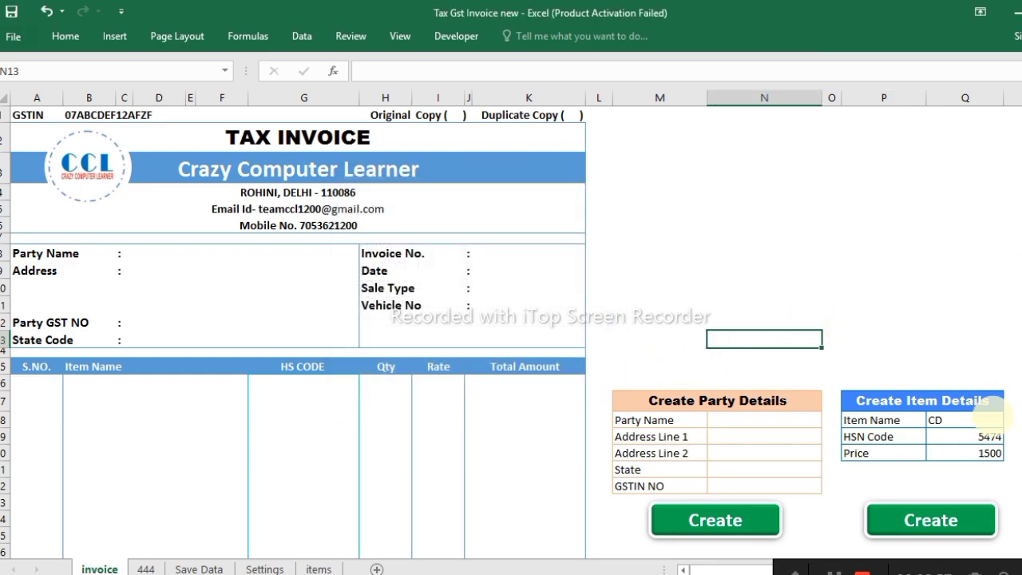
pyautogui.moveTo(965, 420); pyautogui.dragTo(978, 463)
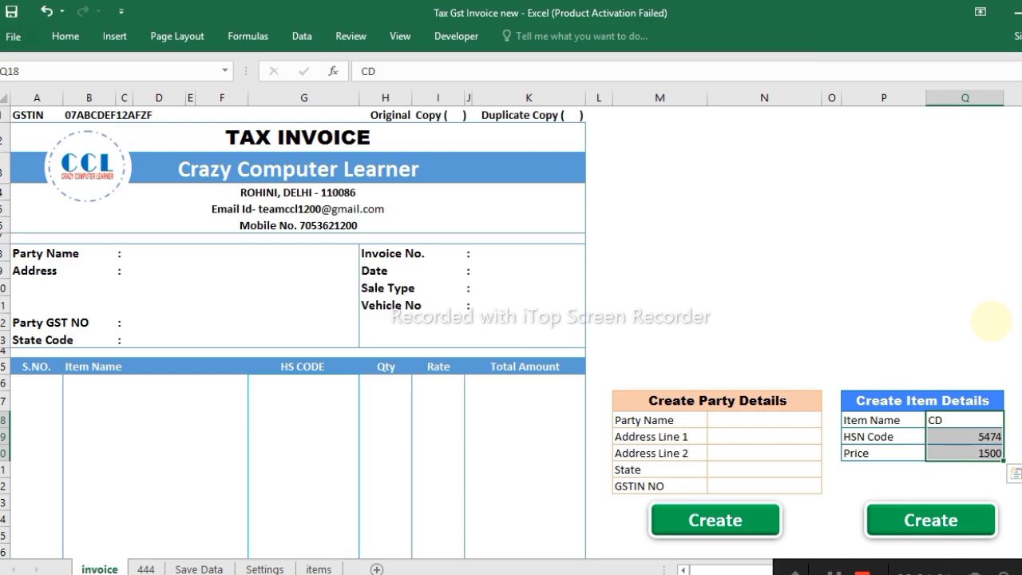
pyautogui.hotkey('ctrl', 'c')
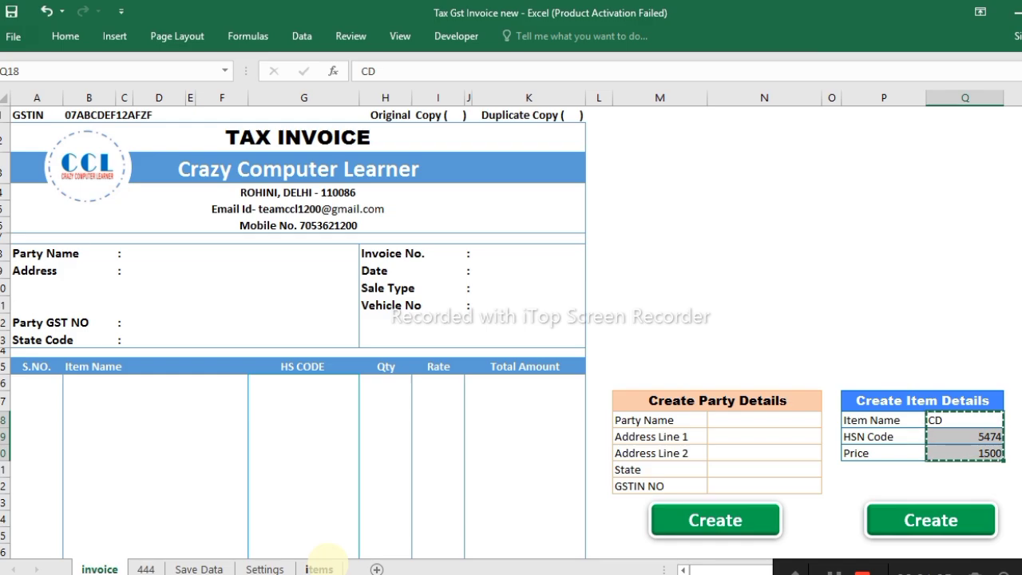
pyautogui.click(319, 569)
# Move to the top of the item table and turn on Use Relative References
pyautogui.click(280, 129)
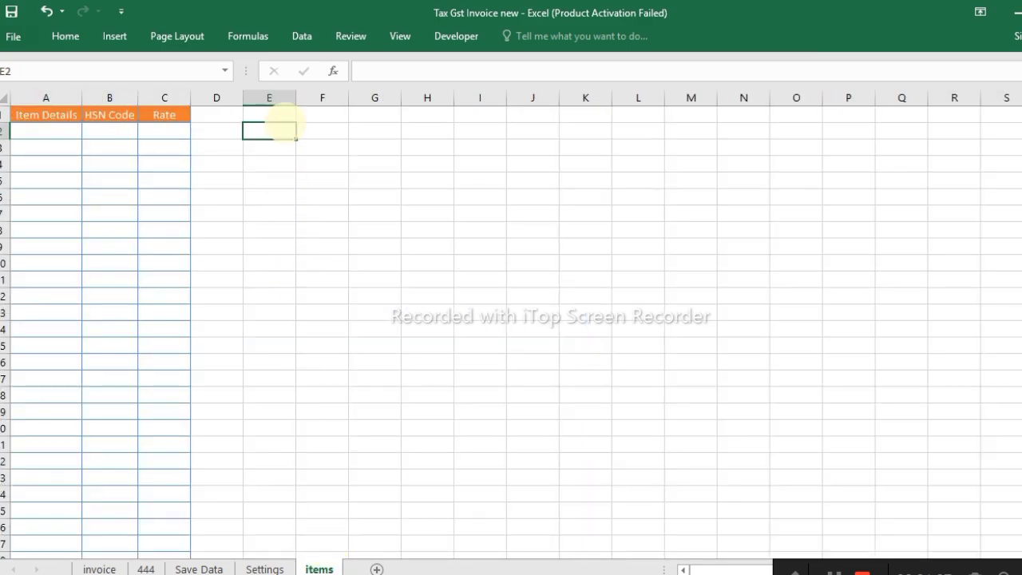
pyautogui.click(283, 115)
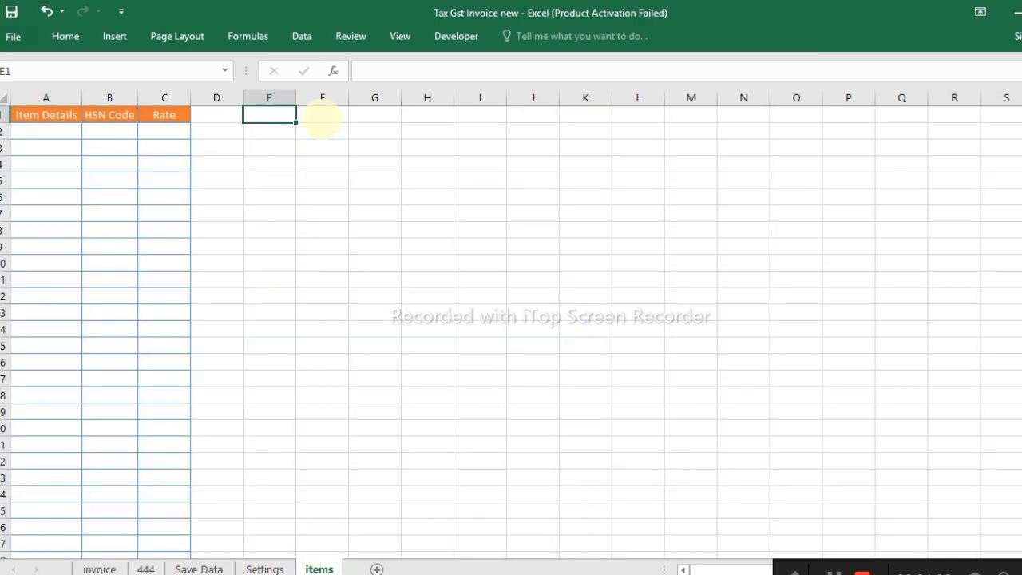
pyautogui.hotkey('ctrl', 'Down')
pyautogui.hotkey('ctrl', 'Left')
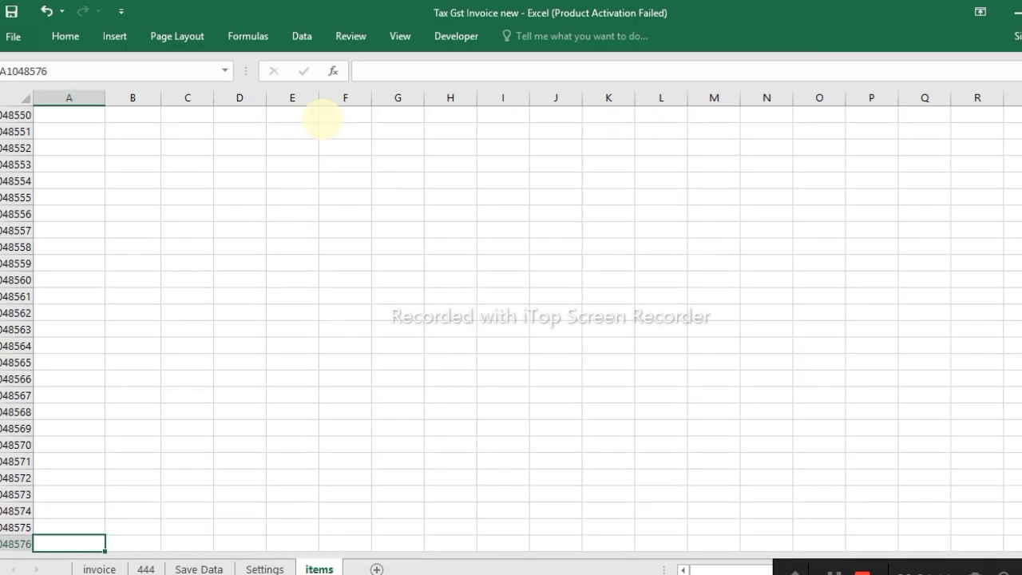
pyautogui.hotkey('ctrl', 'Up')
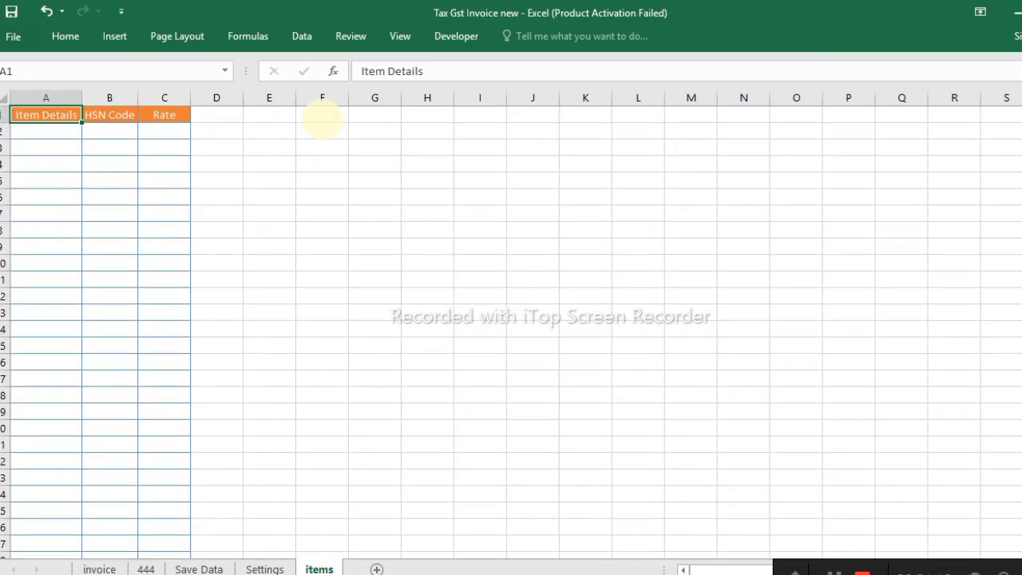
pyautogui.click(456, 36)
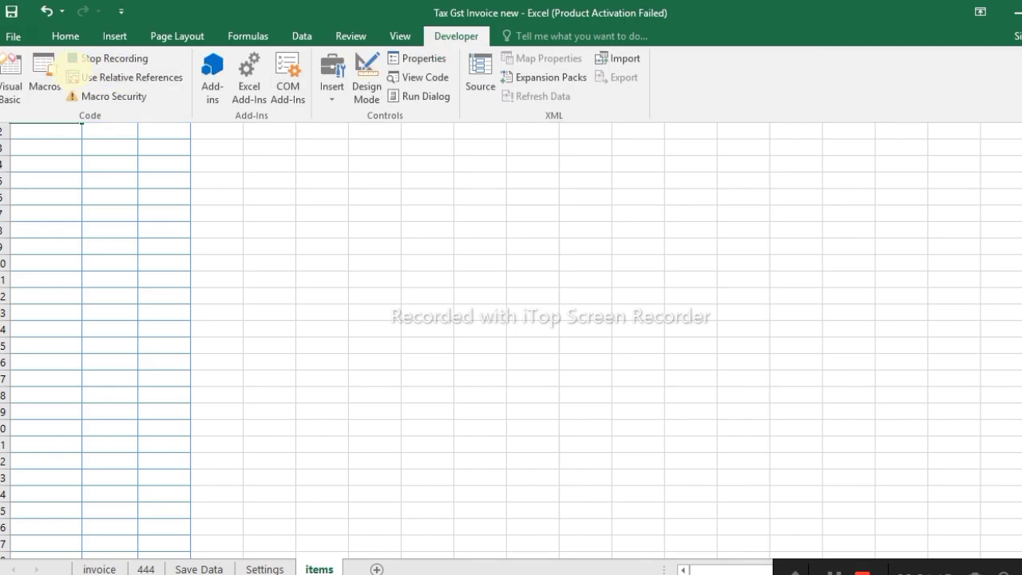
pyautogui.click(102, 77)
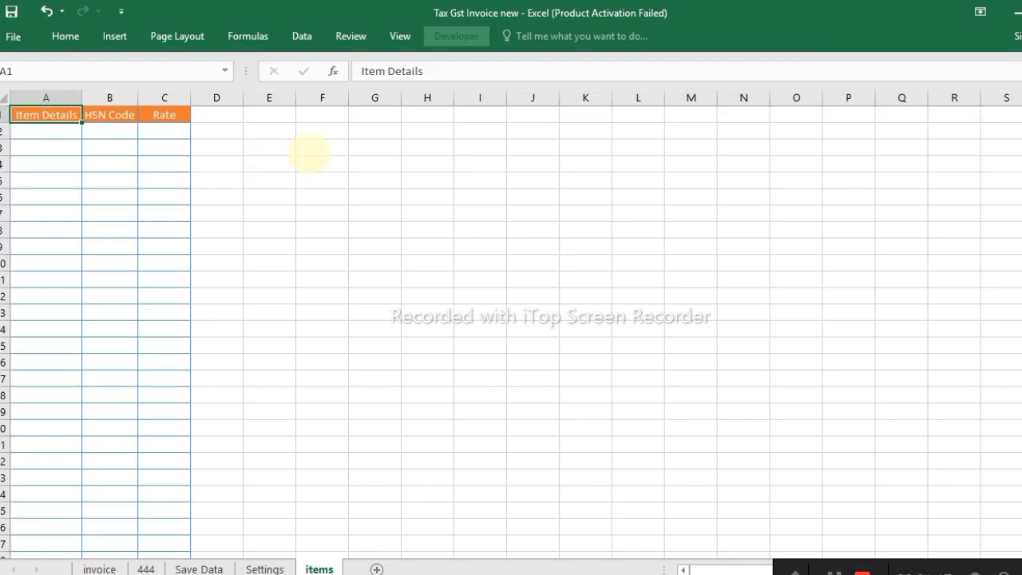
# Paste the copied CD, 5474, 1500 into row 2 as transposed values
pyautogui.press('Down')
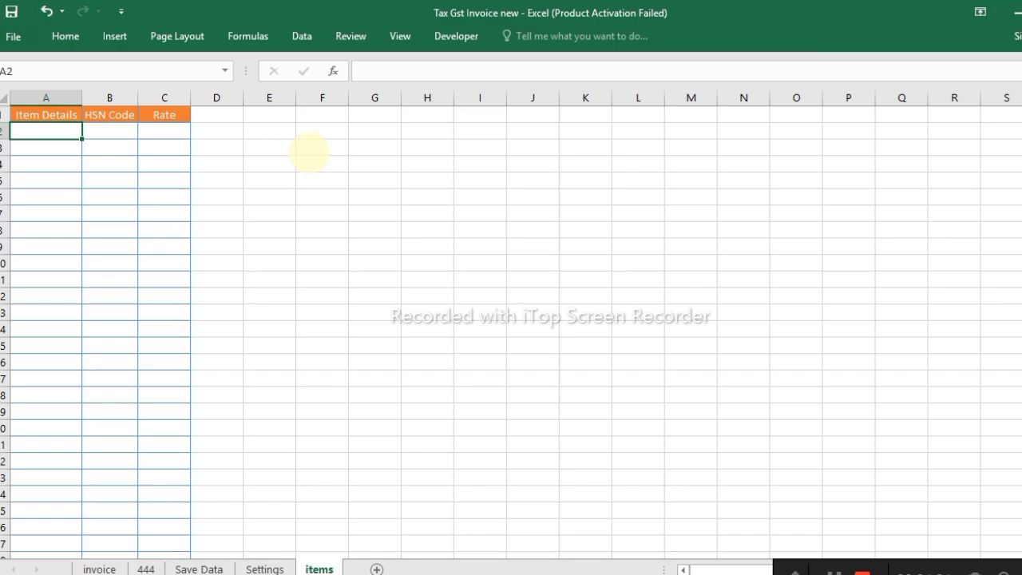
pyautogui.hotkey('ctrl', 'alt', 'v')
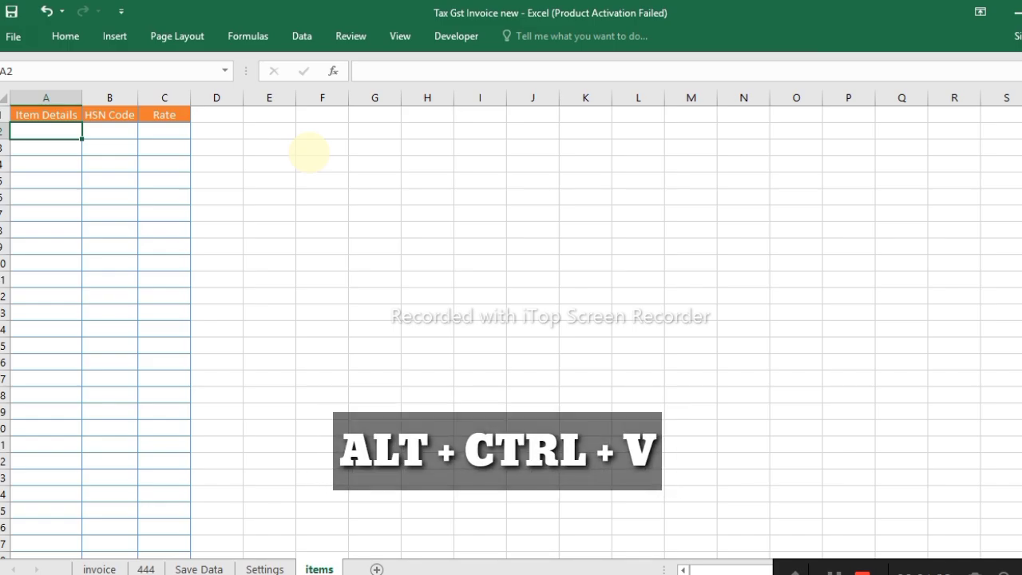
pyautogui.moveTo(349, 171); pyautogui.dragTo(324, 151)
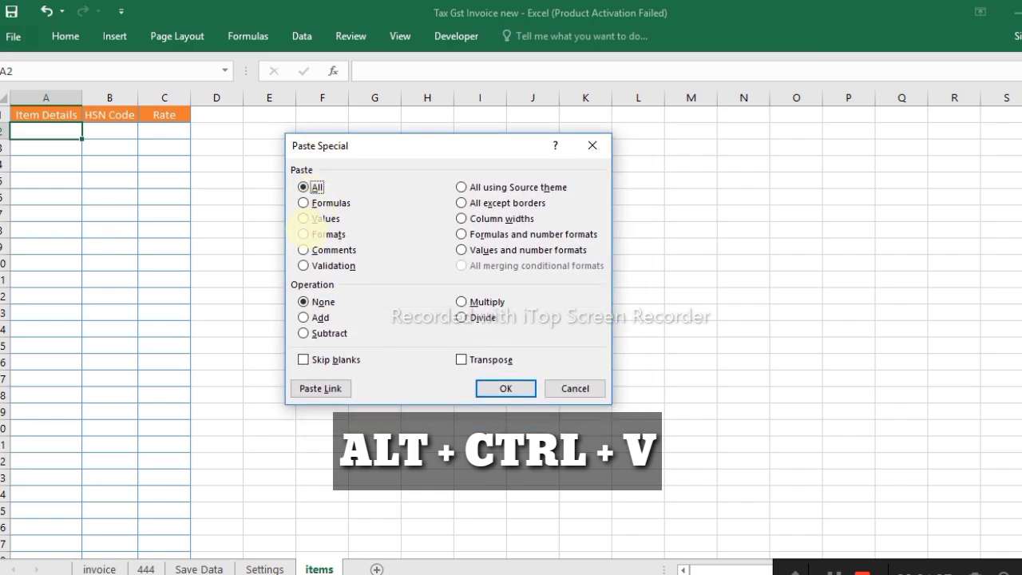
pyautogui.click(311, 218)
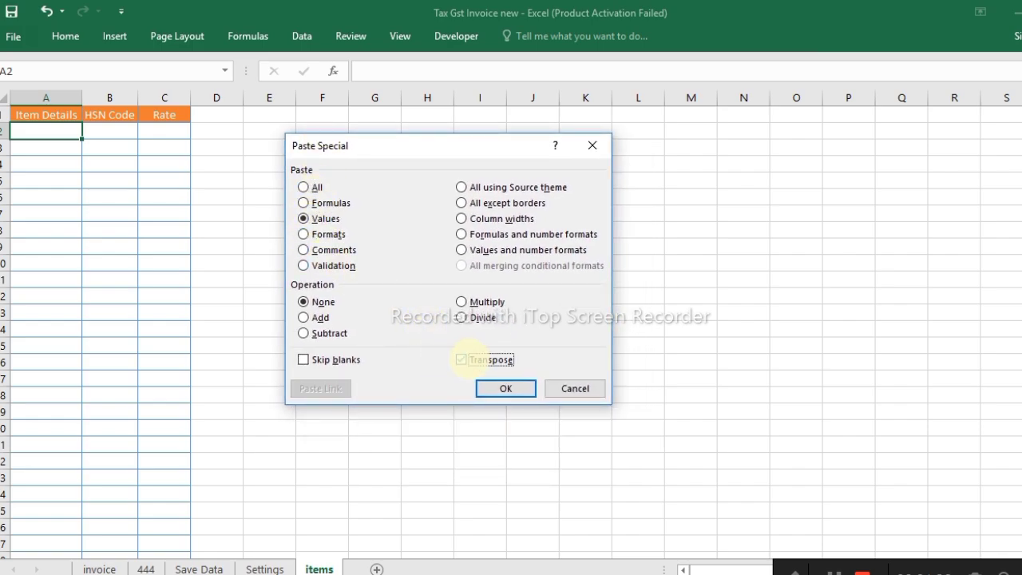
pyautogui.click(461, 359)
pyautogui.click(506, 388)
pyautogui.click(248, 276)
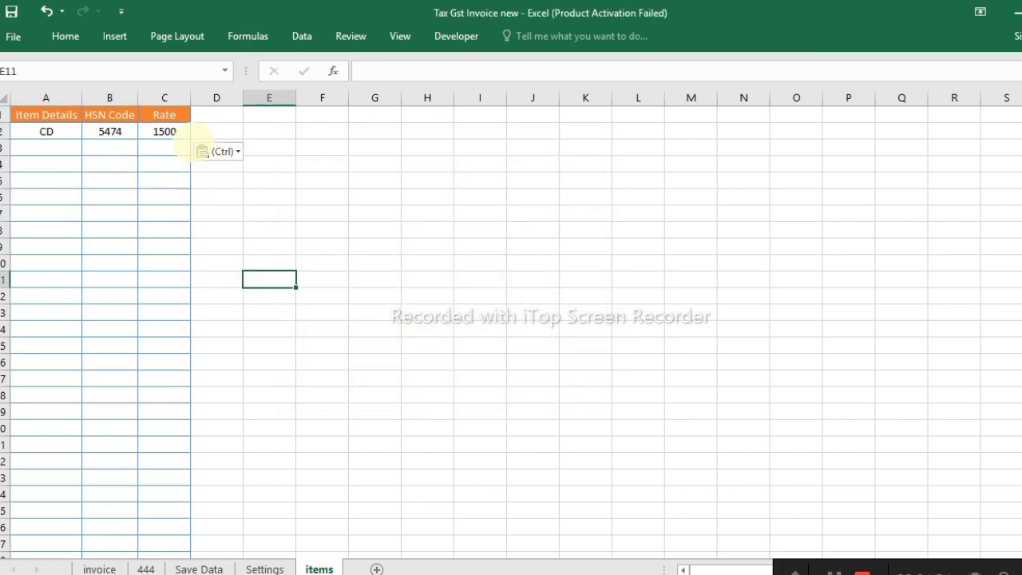
pyautogui.click(269, 114)
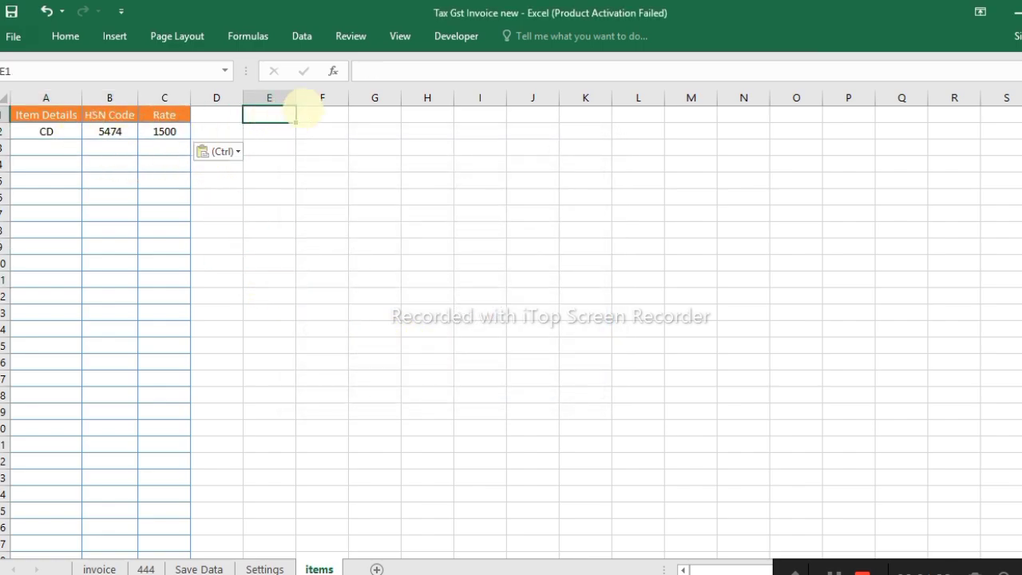
pyautogui.click(437, 36)
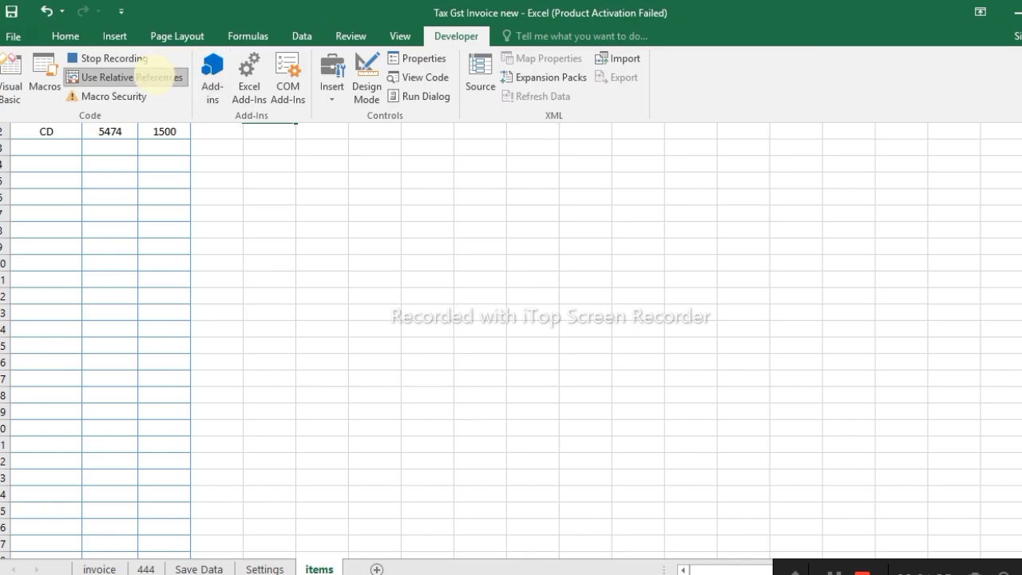
# Clear the item entry cells Q18:Q20 on the invoice sheet
pyautogui.click(281, 232)
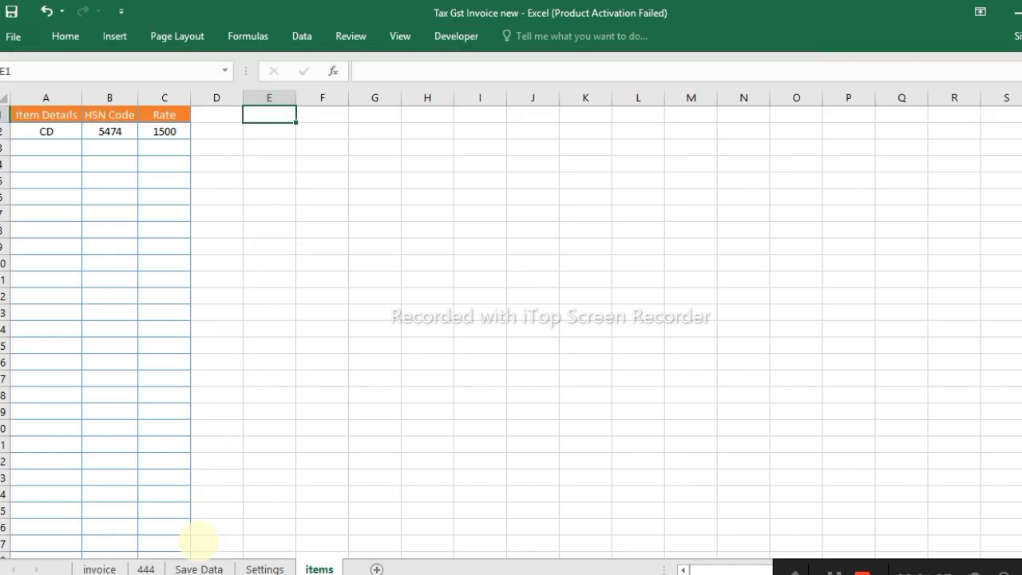
pyautogui.click(100, 567)
pyautogui.click(932, 334)
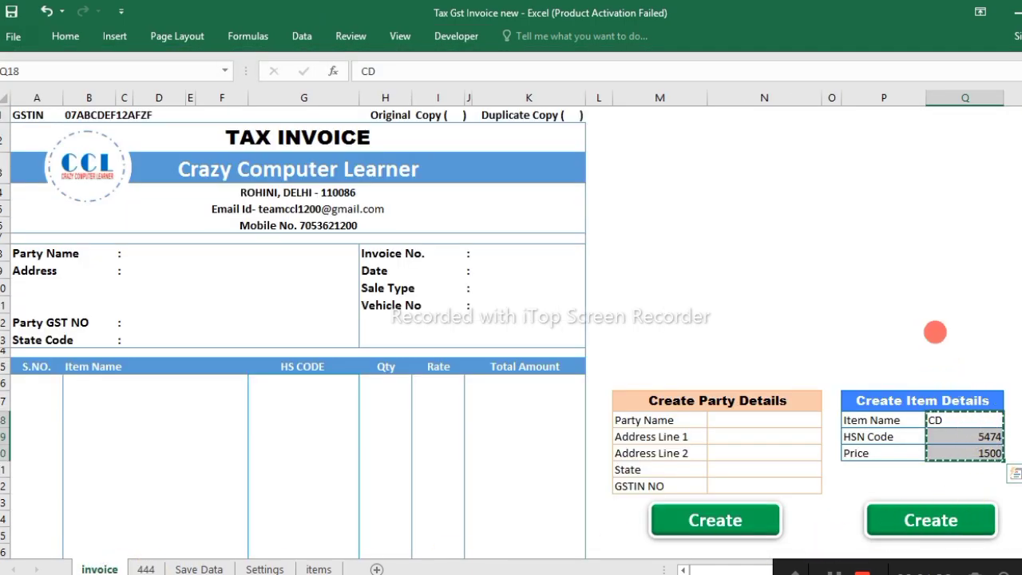
pyautogui.click(941, 421)
pyautogui.click(950, 437)
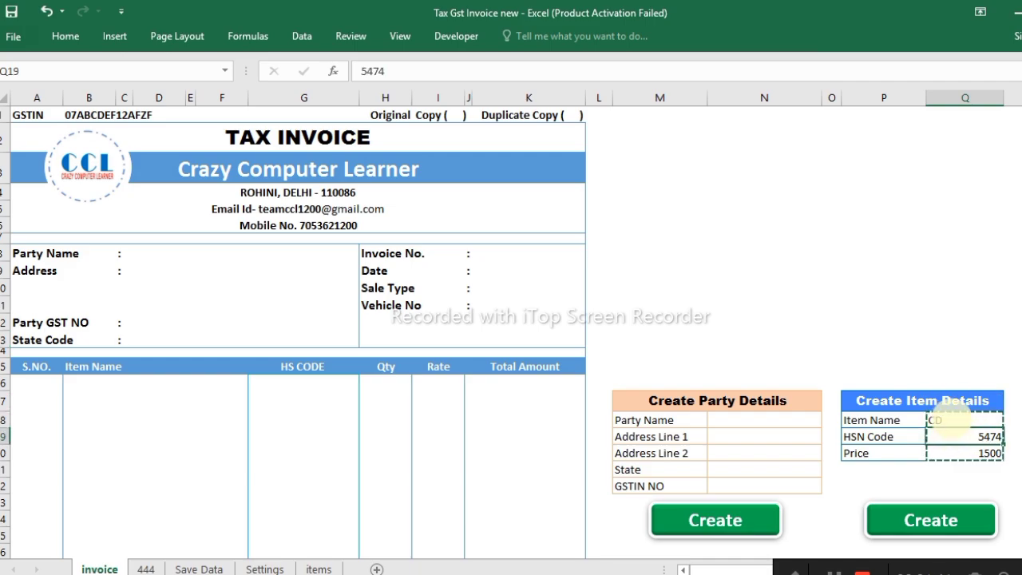
pyautogui.moveTo(943, 421); pyautogui.dragTo(961, 451)
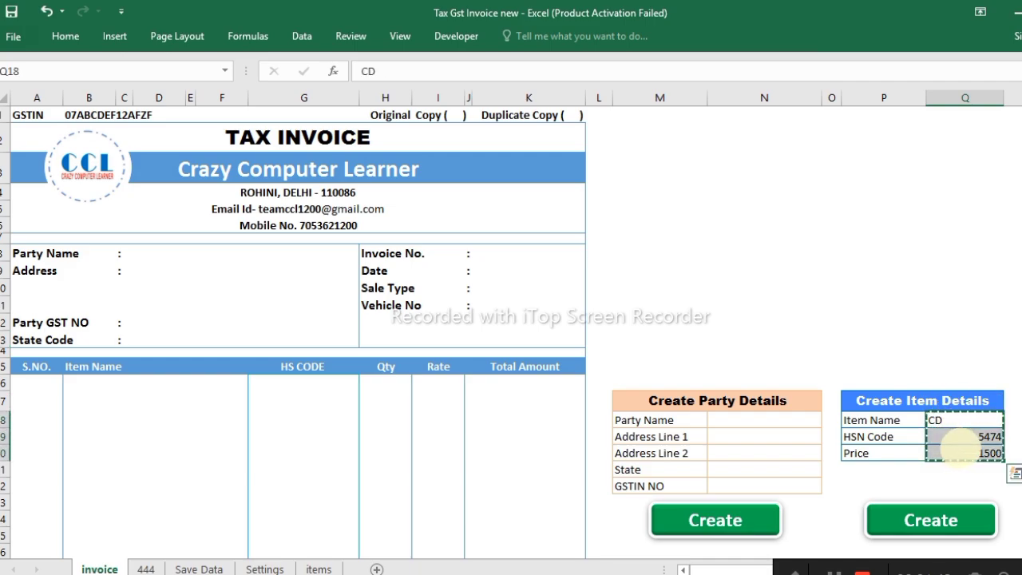
pyautogui.press('Delete')
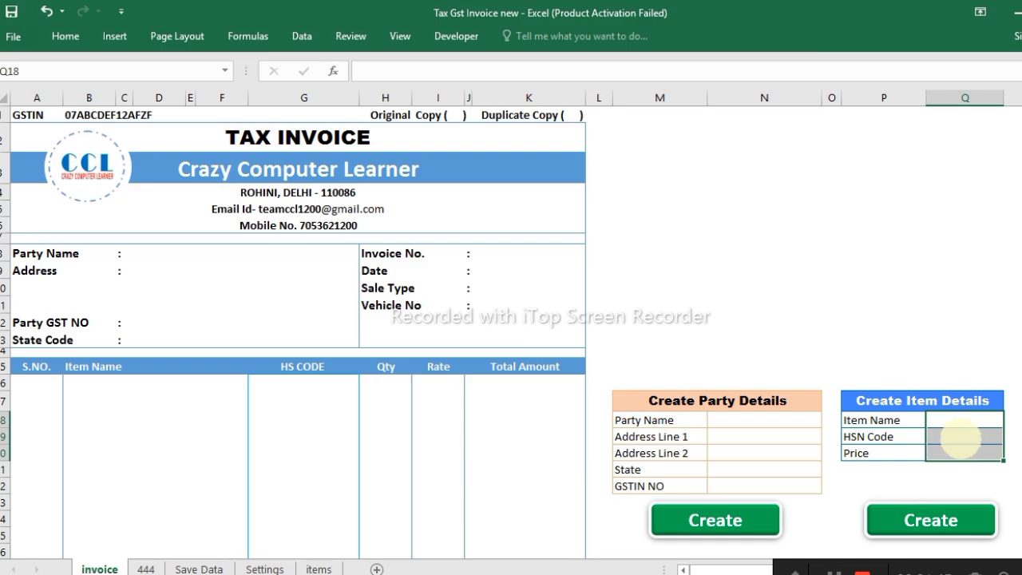
# Select Q18 and stop recording the CD macro
pyautogui.click(963, 420)
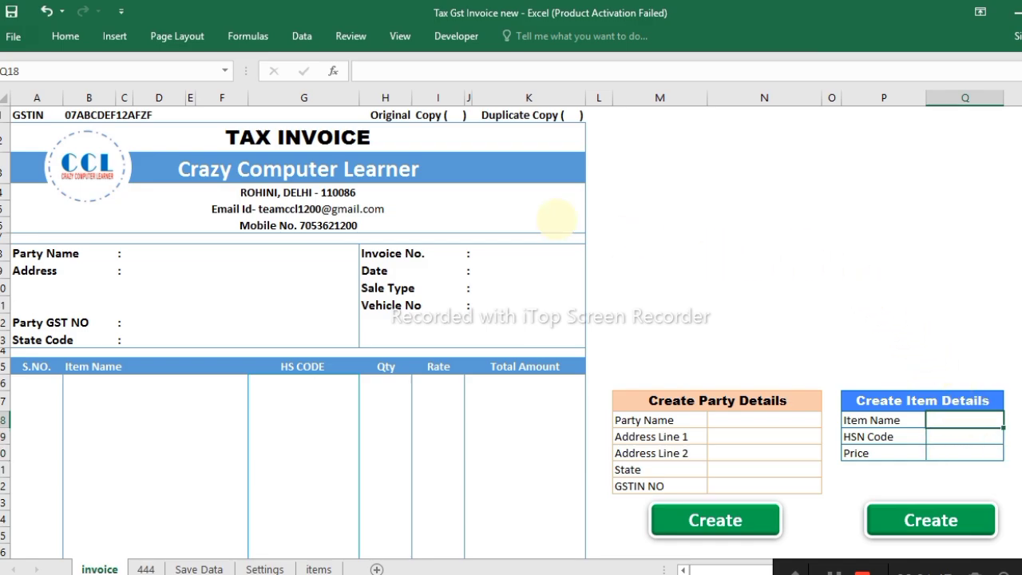
pyautogui.click(456, 36)
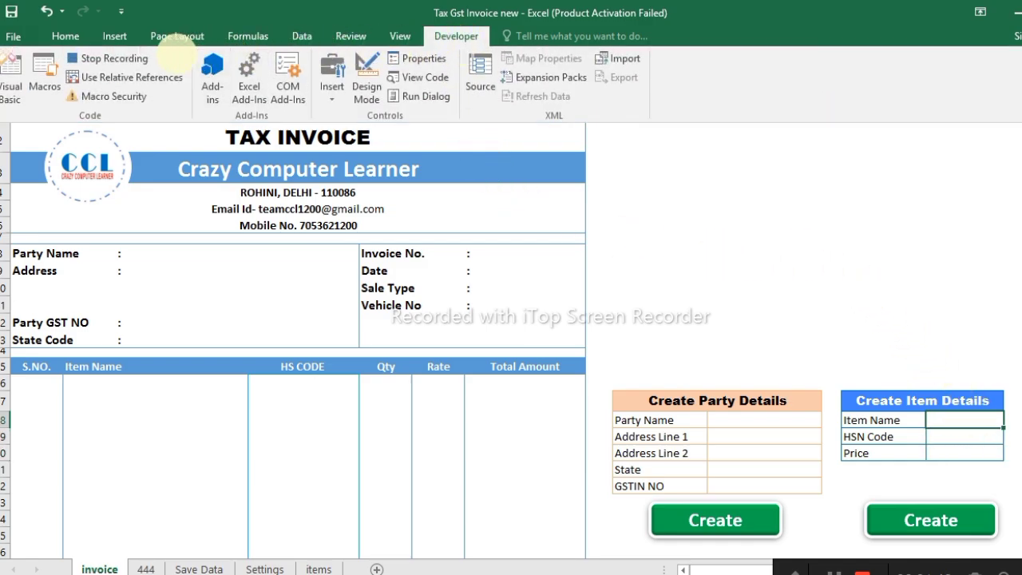
pyautogui.click(112, 58)
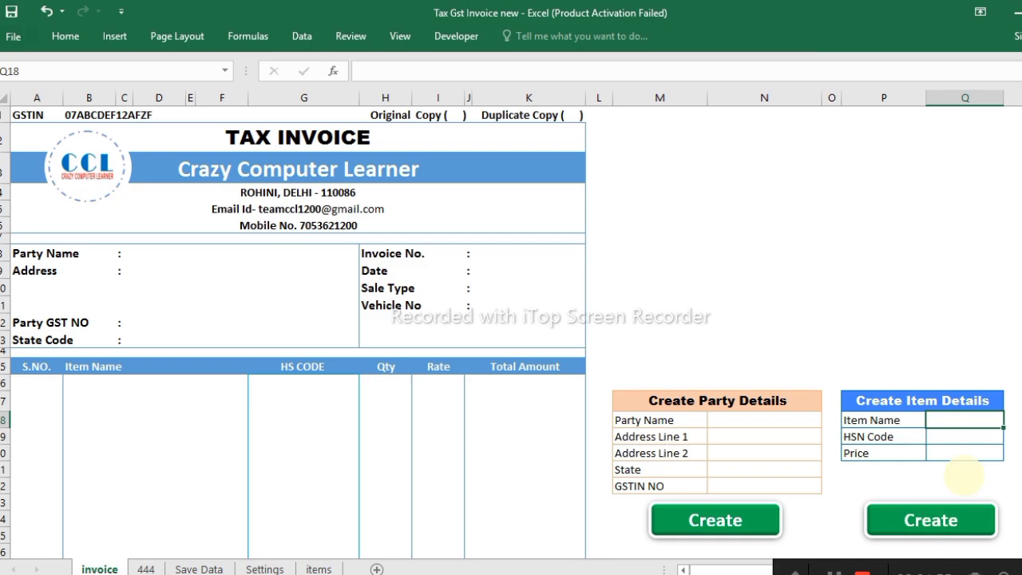
# Assign the CD macro to the item details Create button
pyautogui.rightClick(921, 264)
pyautogui.press('Escape')
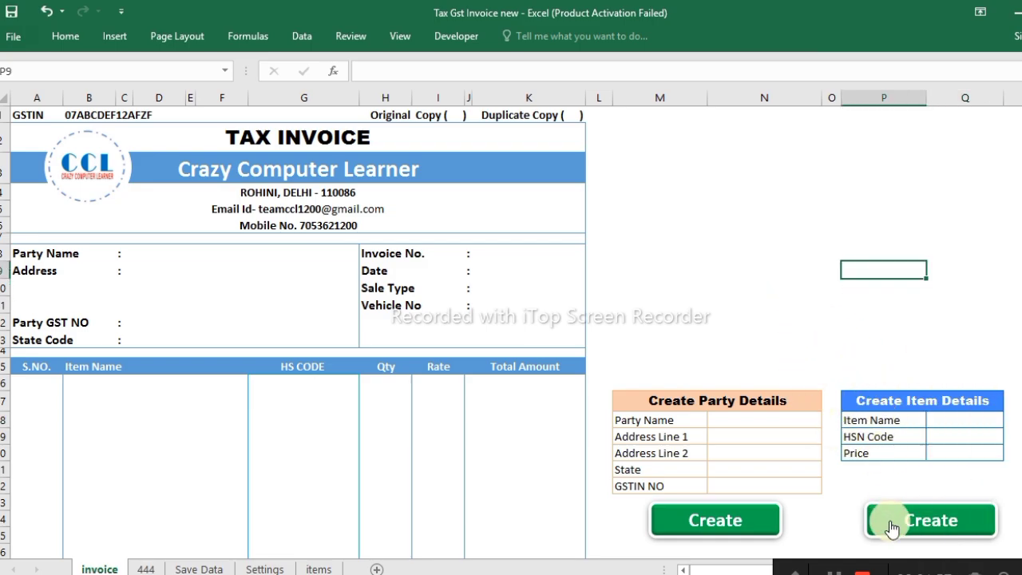
pyautogui.rightClick(892, 527)
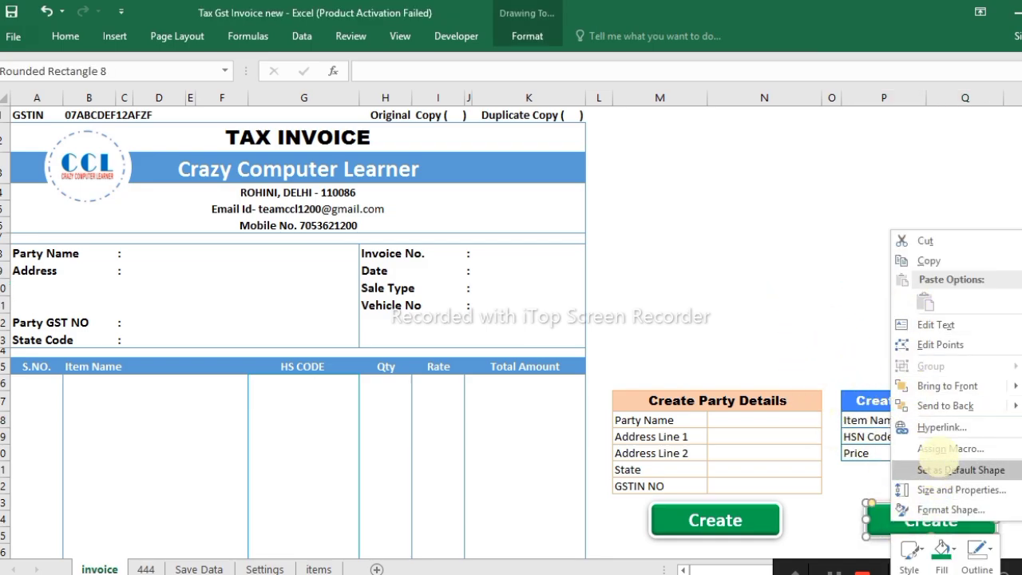
pyautogui.click(942, 449)
pyautogui.moveTo(820, 248)
pyautogui.mouseDown()
pyautogui.moveTo(699, 269)
pyautogui.moveTo(426, 196)
pyautogui.mouseUp()
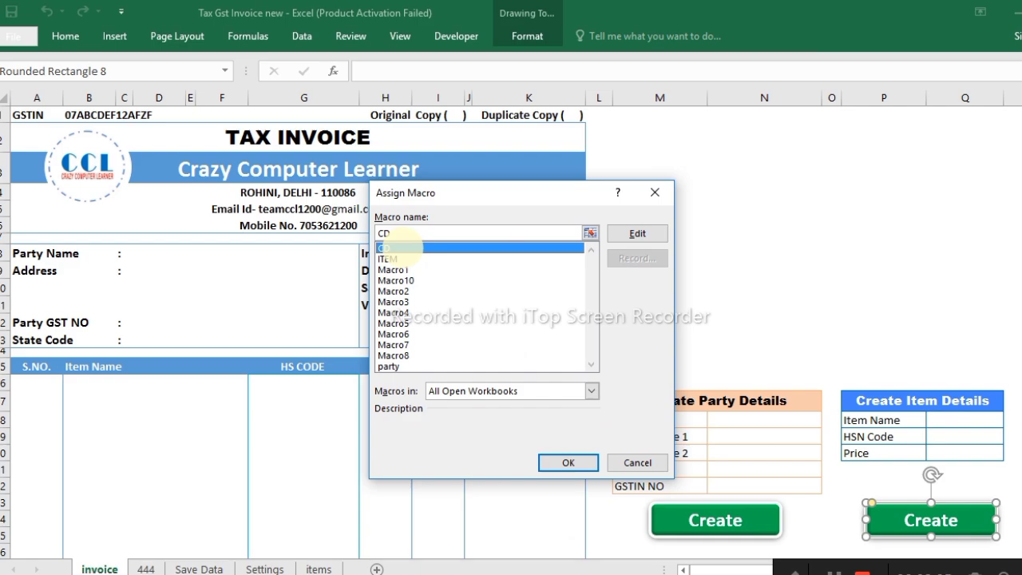
pyautogui.click(567, 463)
pyautogui.click(720, 270)
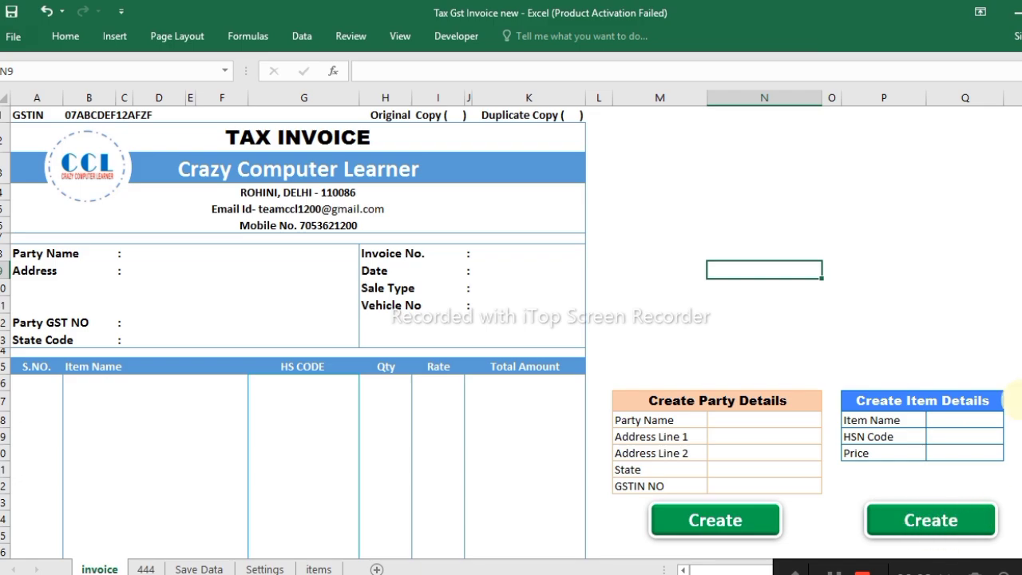
# Enter item DVD with HSN code 4781 and price 5000 in the item form
pyautogui.click(965, 420)
pyautogui.write('DVD')
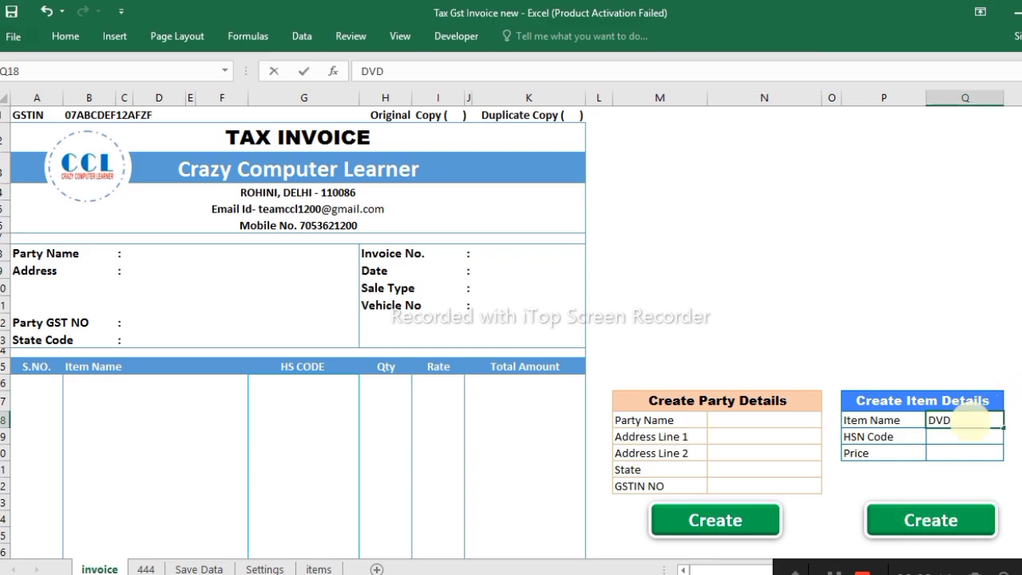
pyautogui.press('Return')
pyautogui.write('4781')
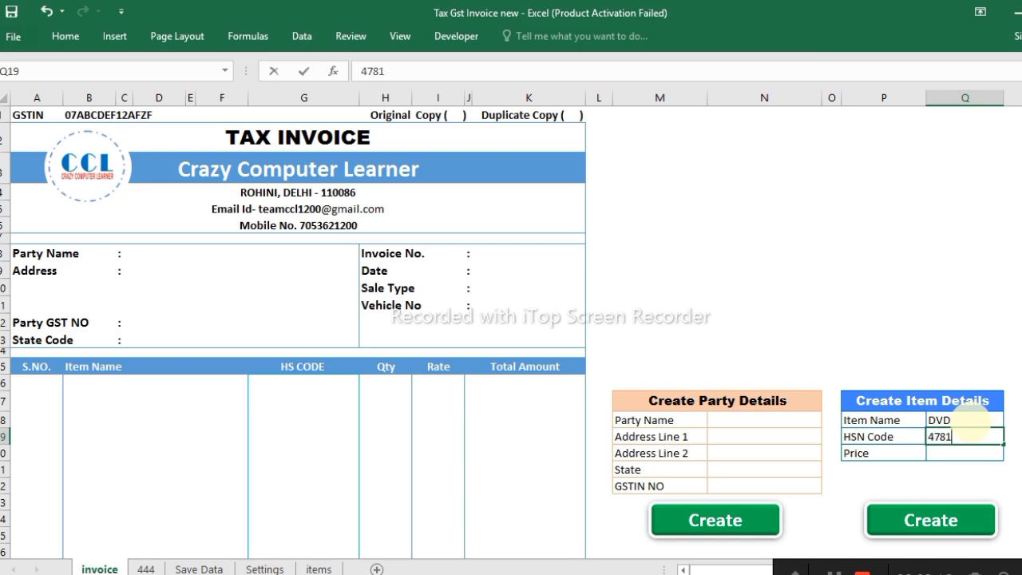
pyautogui.press('Return')
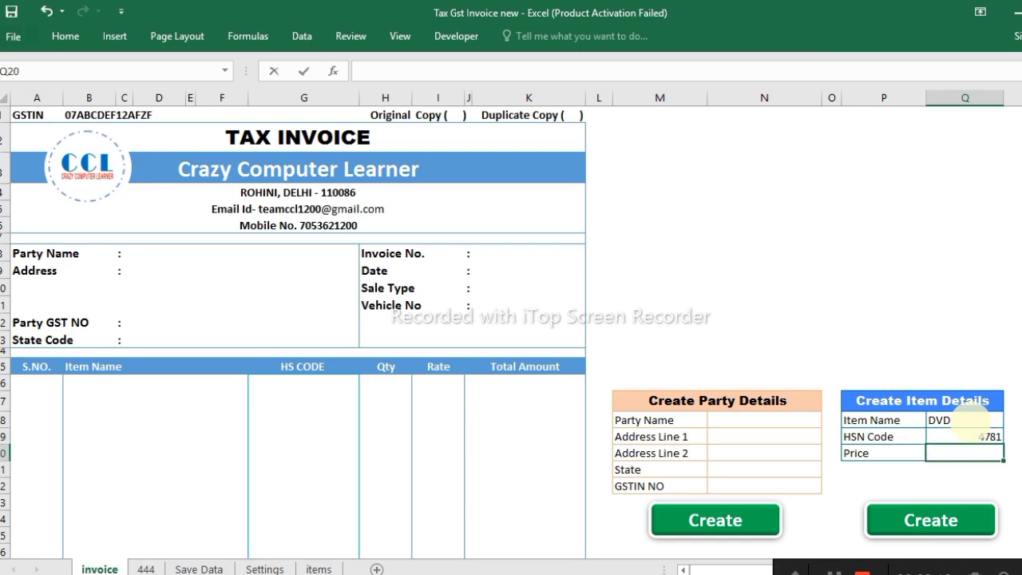
pyautogui.write('5000')
pyautogui.click(965, 289)
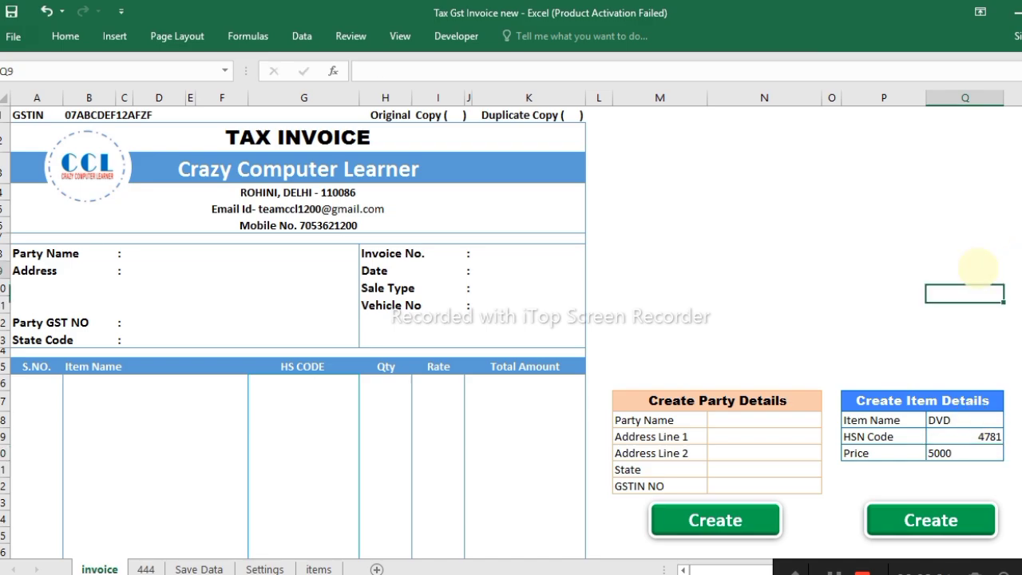
pyautogui.click(976, 270)
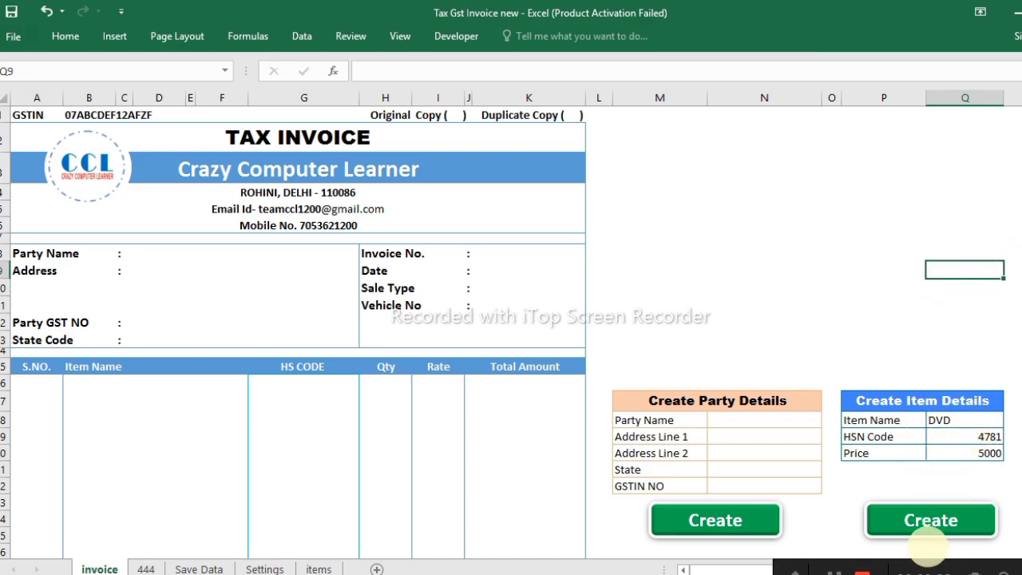
# Save DVD with the Create button, verify it on the items sheet, and return to the invoice
pyautogui.click(932, 520)
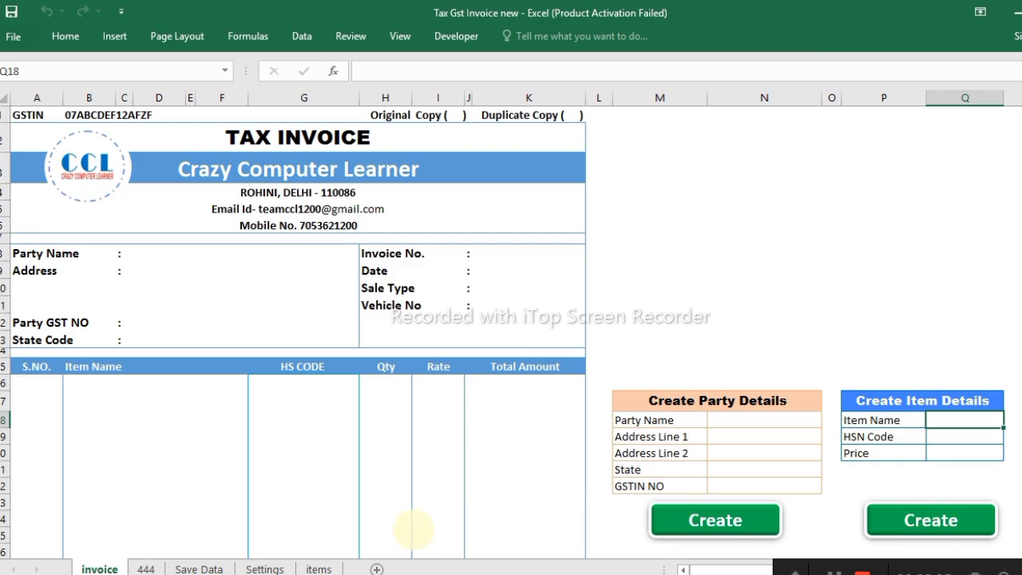
pyautogui.click(320, 569)
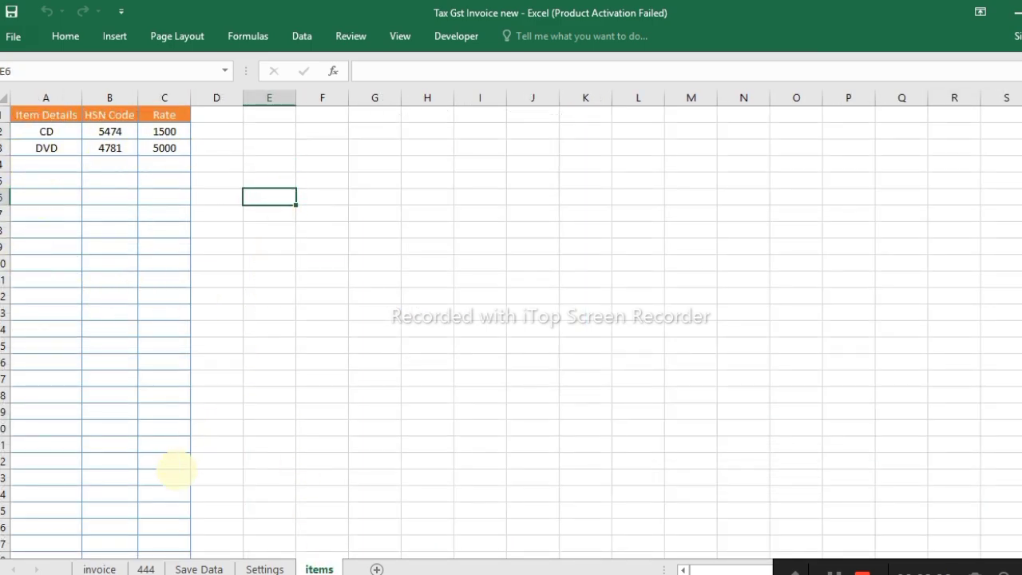
pyautogui.click(99, 569)
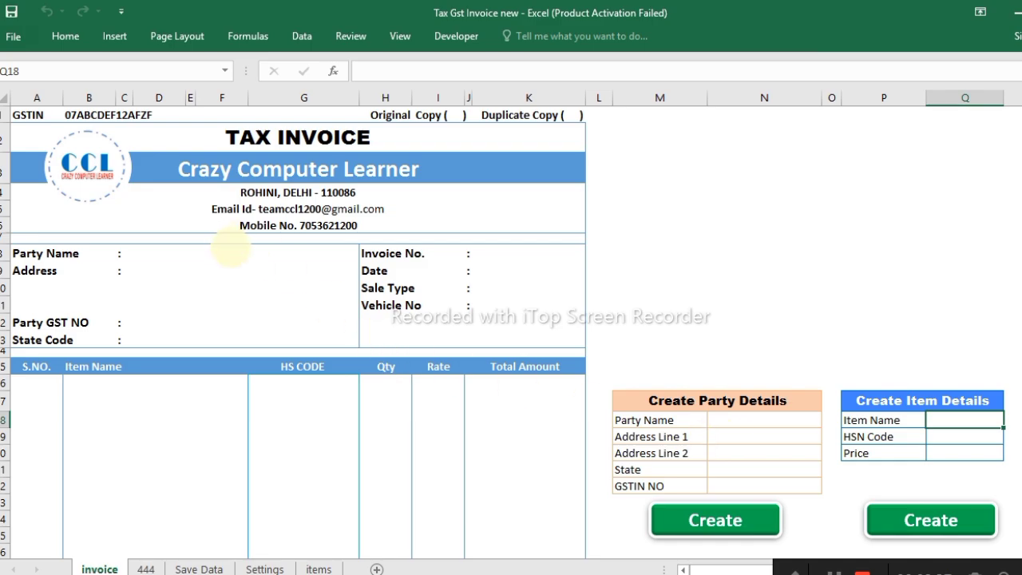
pyautogui.click(229, 254)
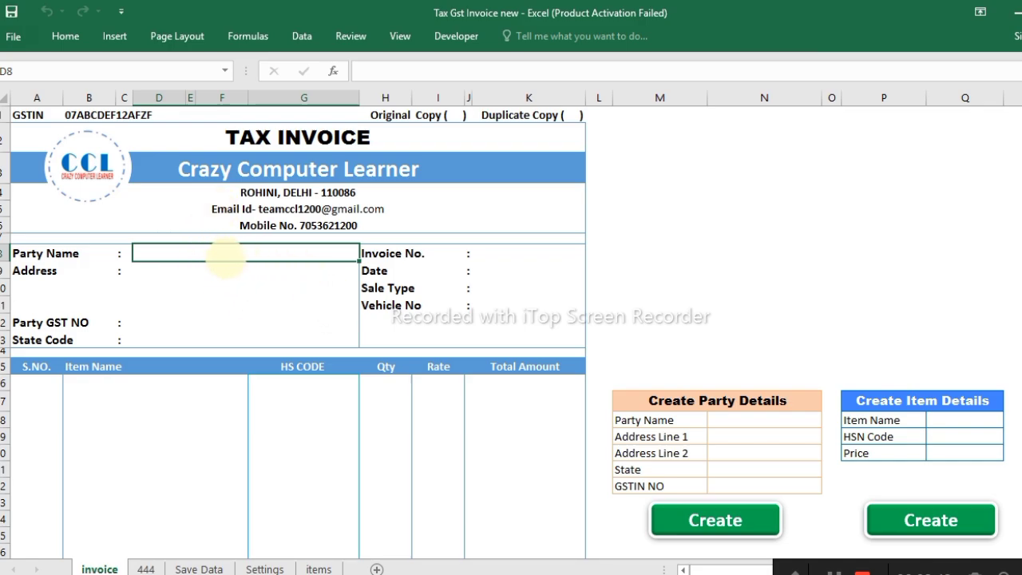
# Give D8 a list validation sourced from Settings column A and pick SATYA FMCG COP
pyautogui.click(304, 36)
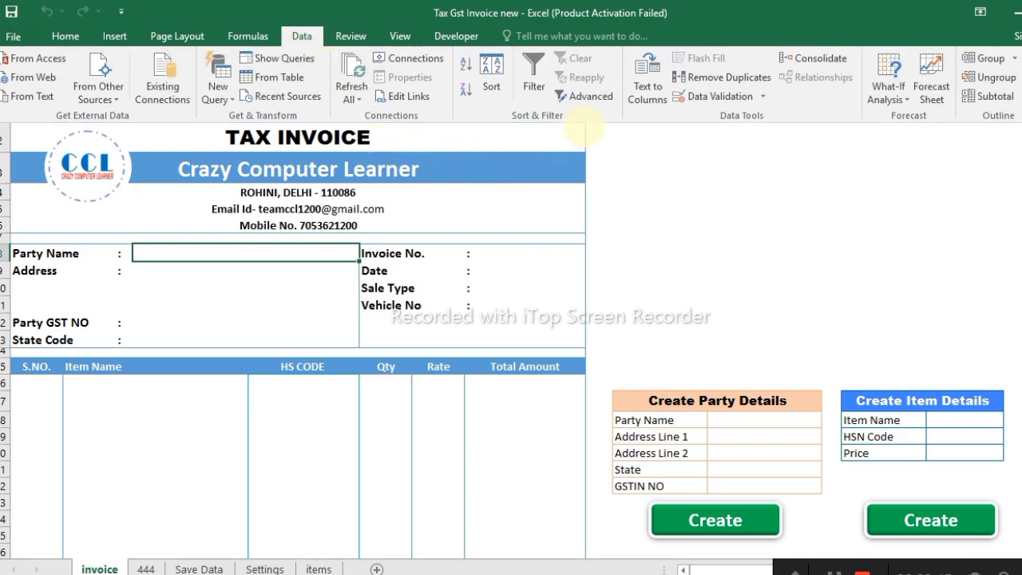
pyautogui.click(762, 96)
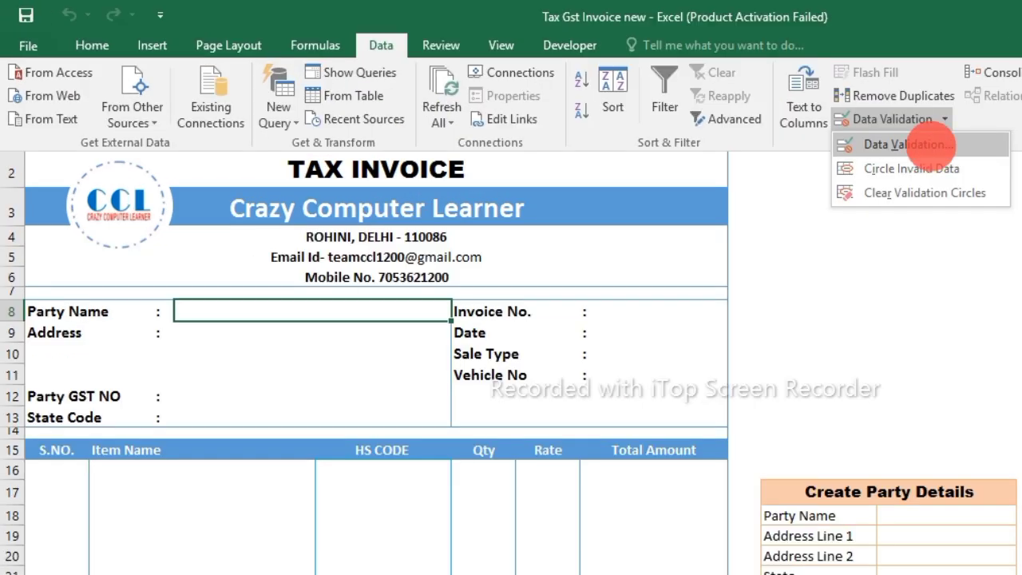
pyautogui.click(706, 116)
pyautogui.click(535, 285)
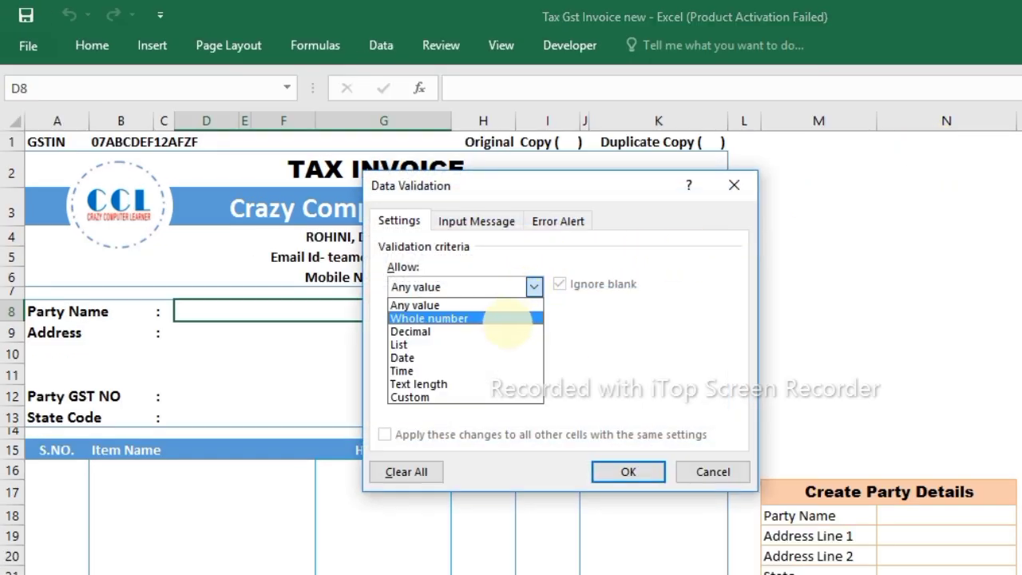
pyautogui.click(479, 344)
pyautogui.click(483, 369)
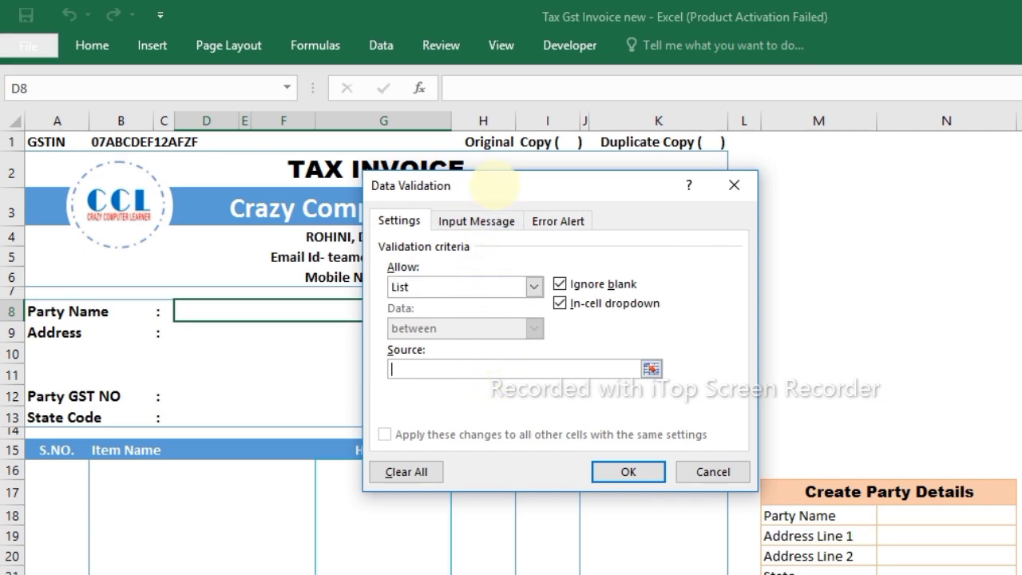
pyautogui.moveTo(489, 186); pyautogui.dragTo(559, 139)
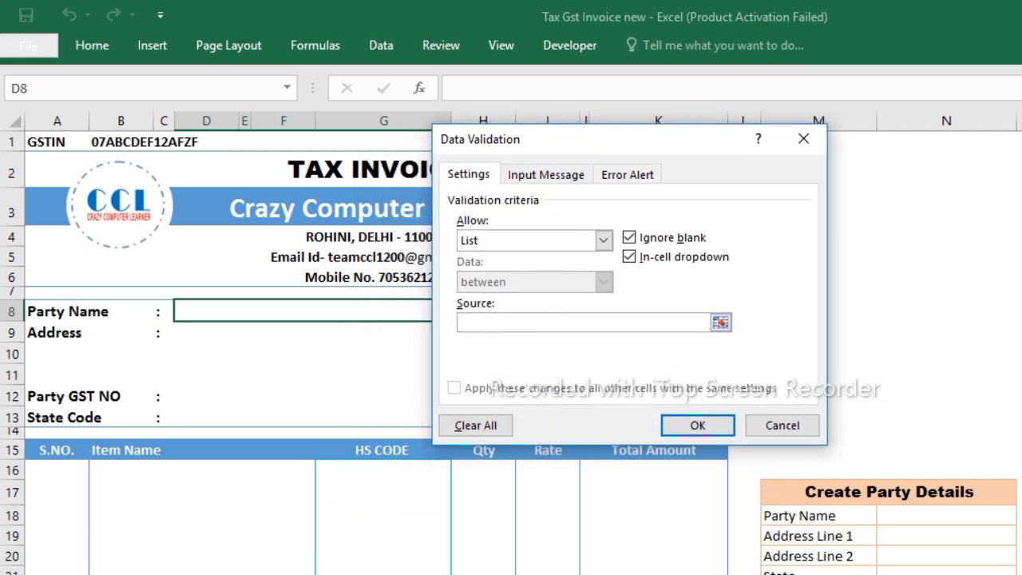
pyautogui.write('=')
pyautogui.click(400, 571)
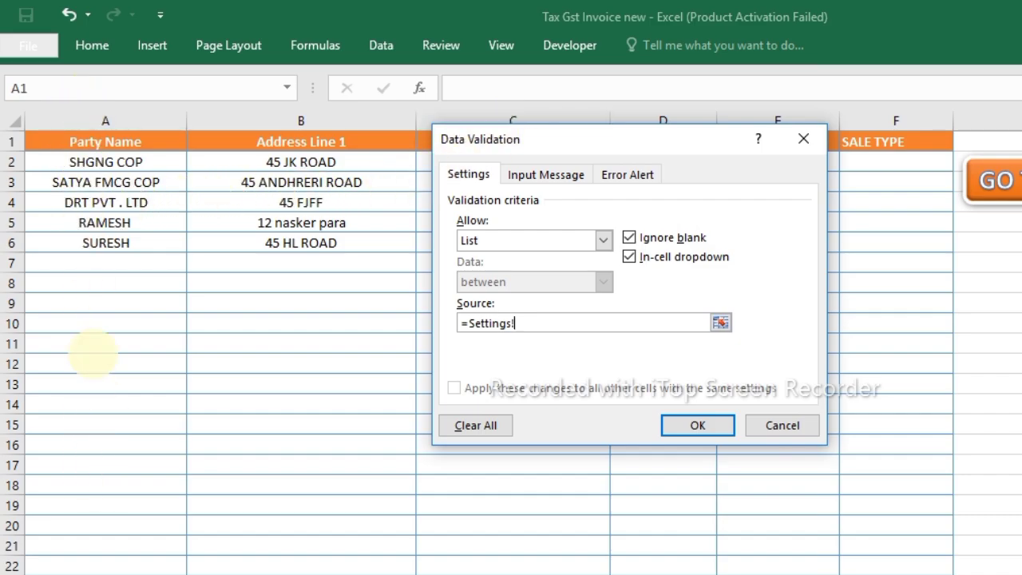
pyautogui.click(79, 116)
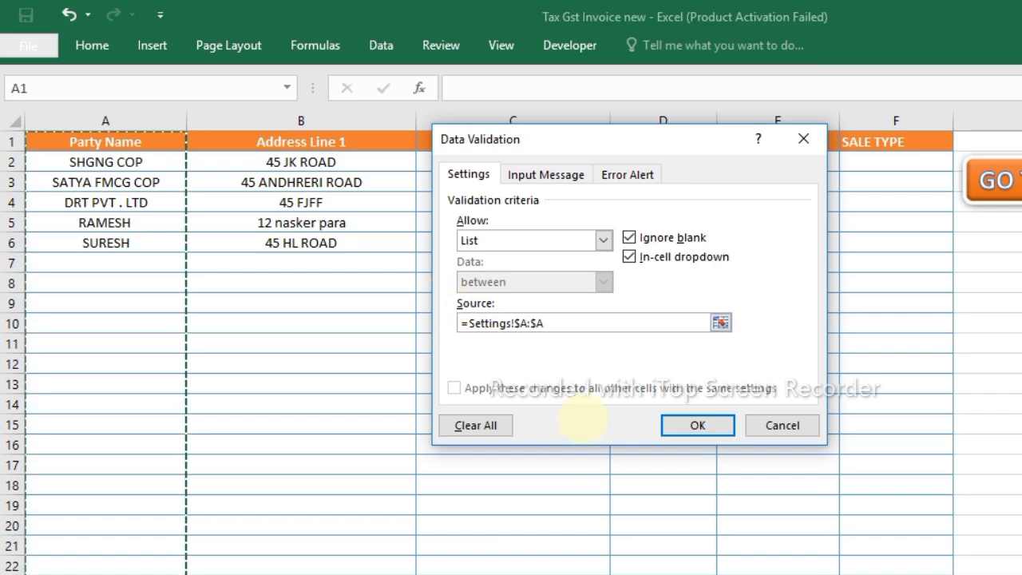
pyautogui.click(679, 425)
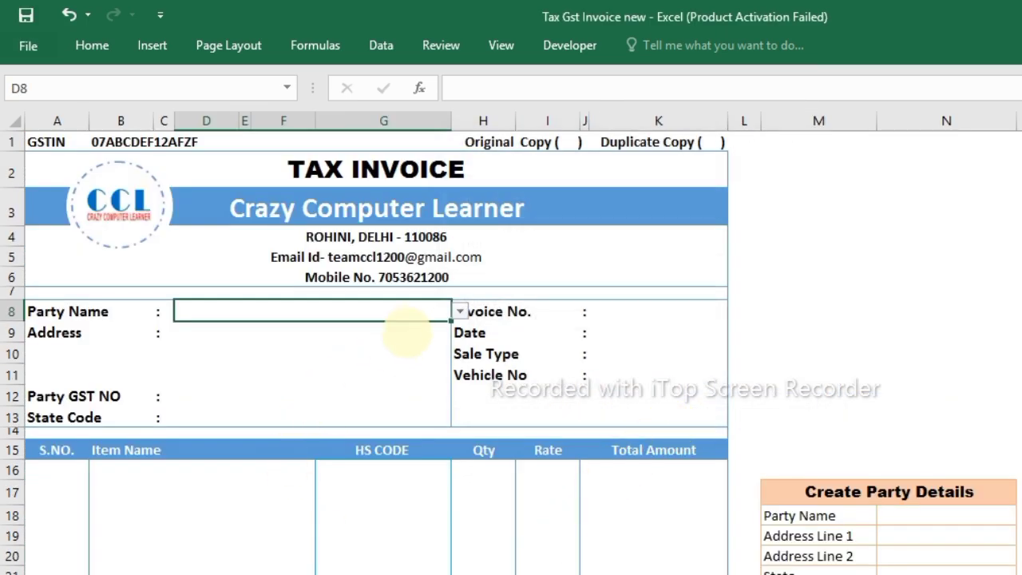
pyautogui.click(460, 311)
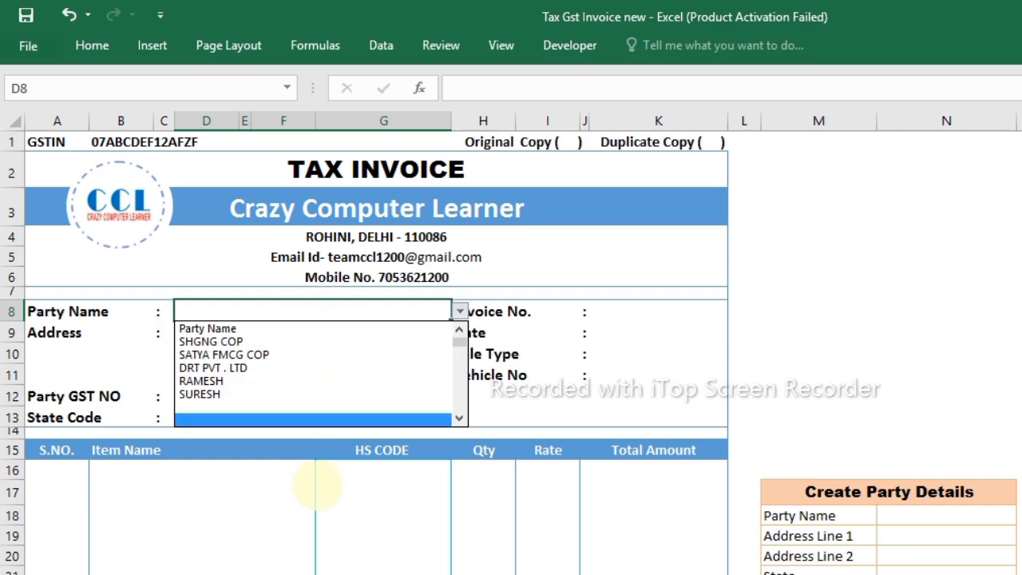
pyautogui.click(311, 355)
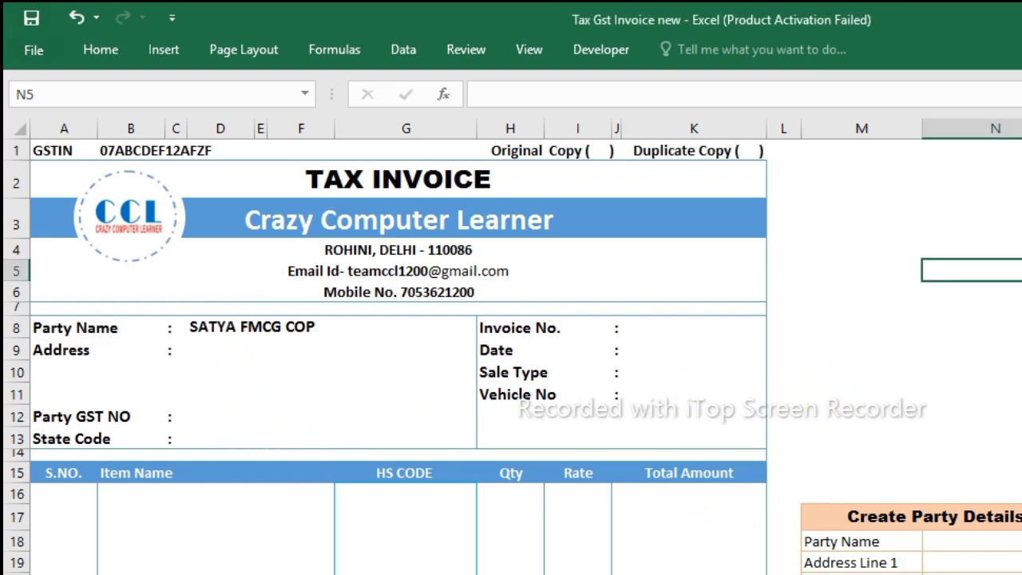
# Select the party data table A1:F262 on the Settings sheet
pyautogui.hotkey('ctrl', 'pagedown')
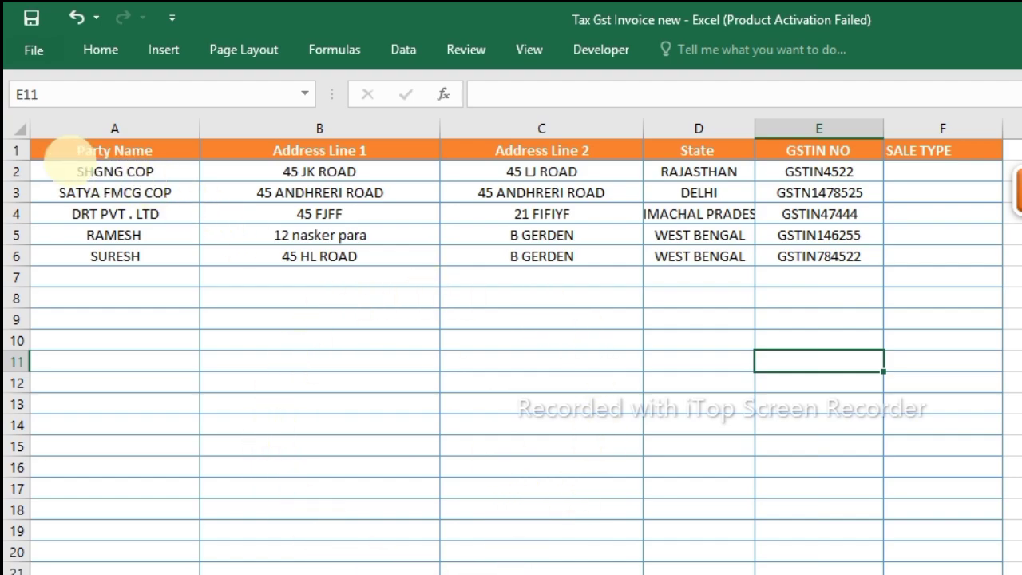
pyautogui.moveTo(80, 150)
pyautogui.mouseDown()
pyautogui.moveTo(933, 261)
pyautogui.moveTo(924, 527)
pyautogui.mouseUp()
pyautogui.moveTo(80, 150)
pyautogui.mouseDown()
pyautogui.moveTo(818, 148)
pyautogui.moveTo(926, 571)
pyautogui.mouseUp()
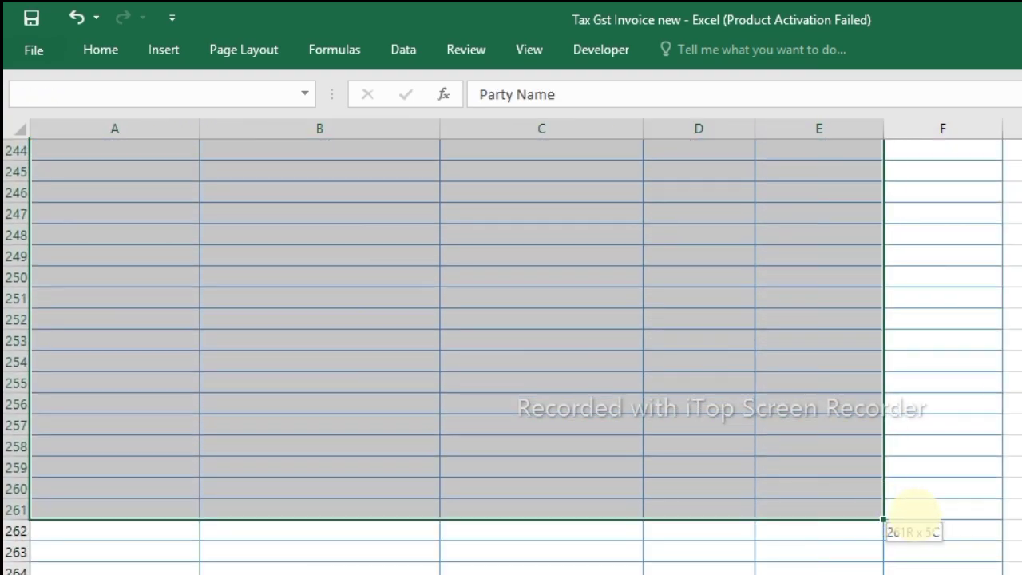
pyautogui.moveTo(926, 571); pyautogui.dragTo(953, 523)
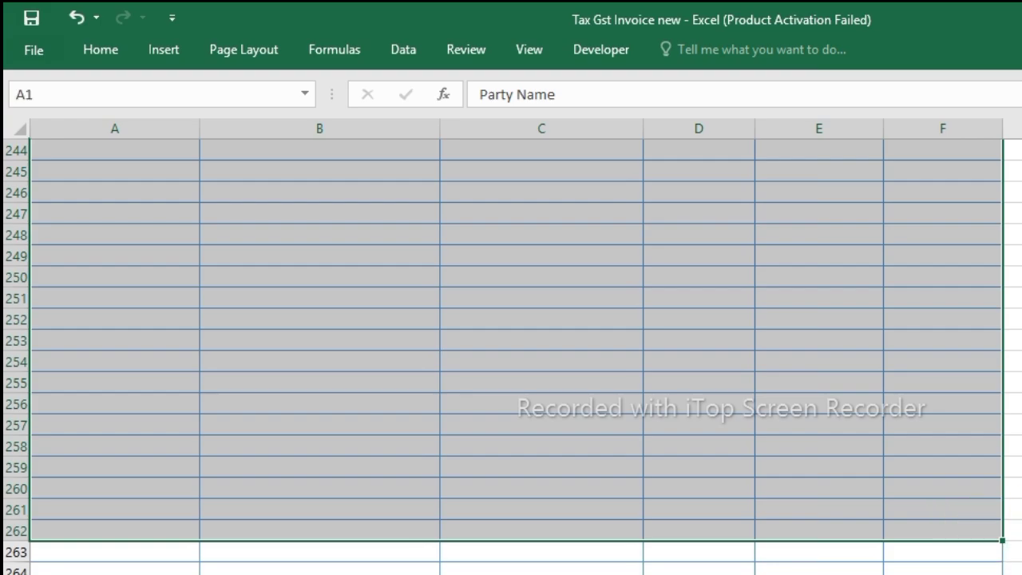
pyautogui.scroll(18, 511, 351)
pyautogui.scroll(20, 511, 352)
pyautogui.scroll(20, 511, 351)
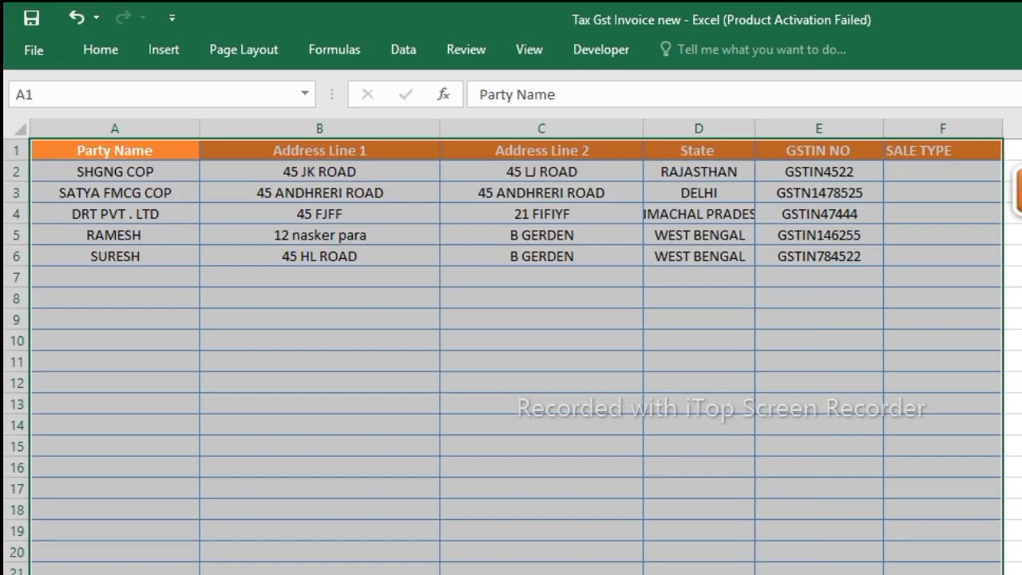
# Define the selection as the named range Party and return to the invoice
pyautogui.click(340, 46)
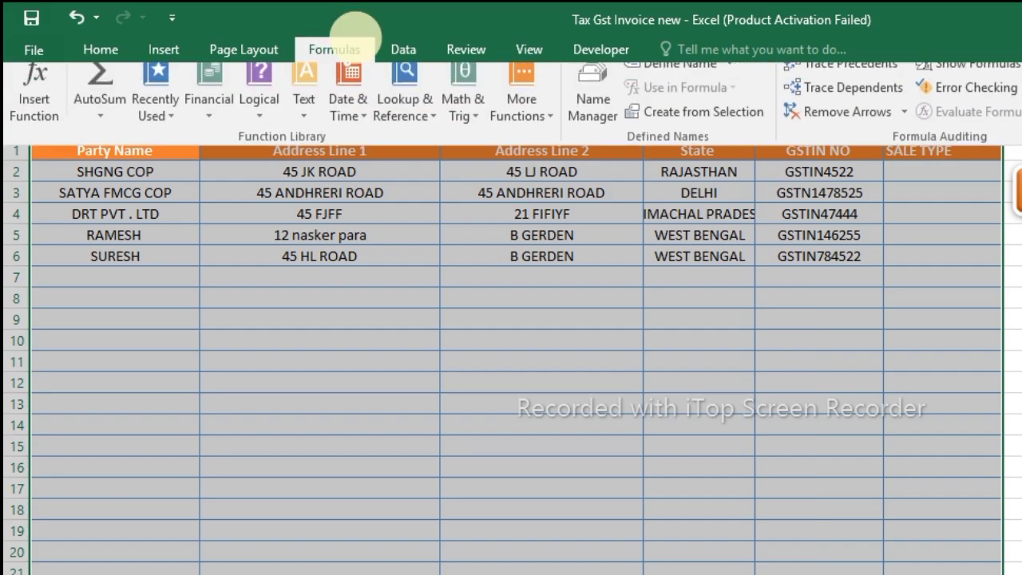
pyautogui.click(661, 83)
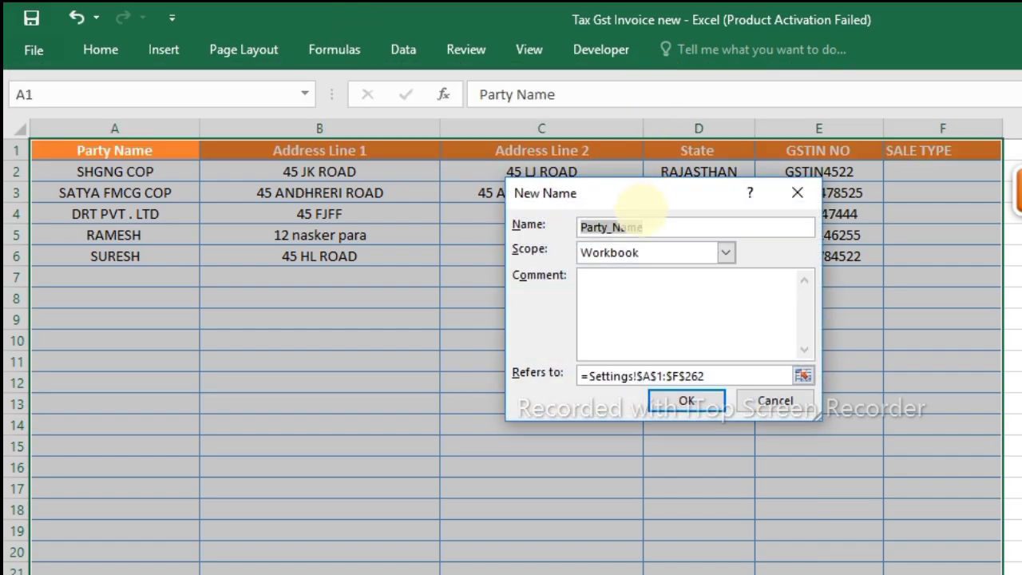
pyautogui.click(652, 226)
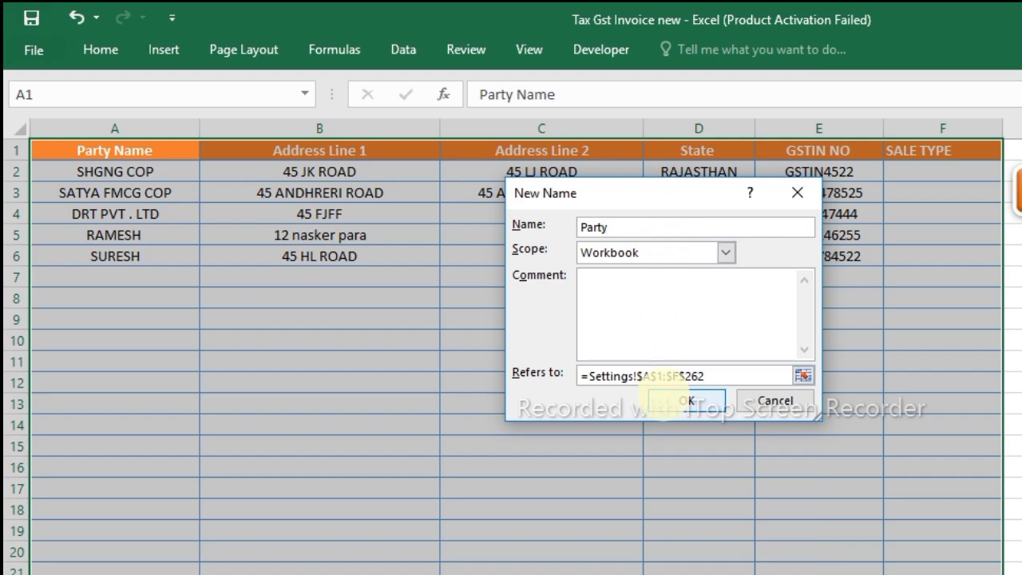
pyautogui.click(675, 400)
pyautogui.click(662, 401)
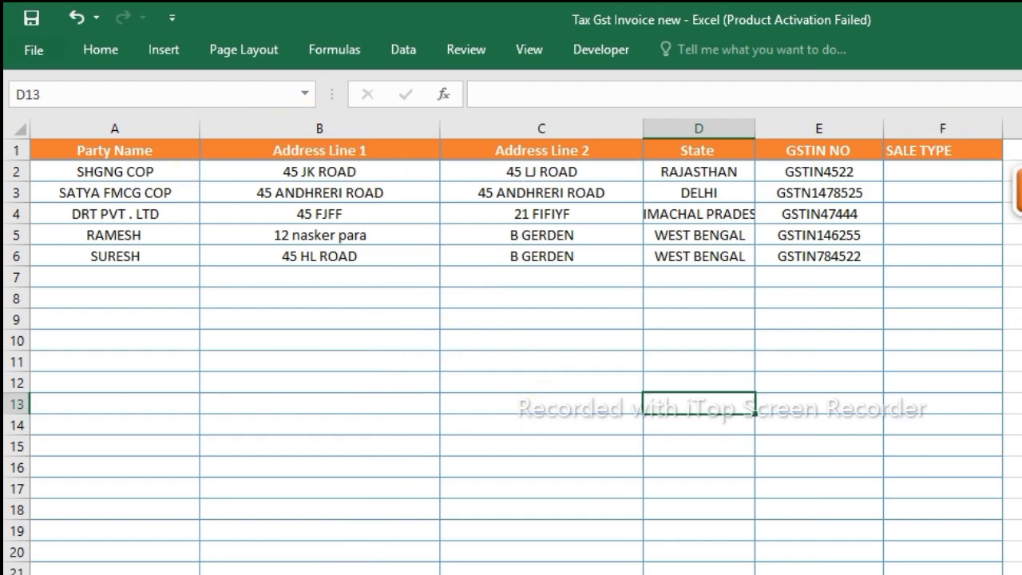
pyautogui.hotkey('ctrl', 'pageup')
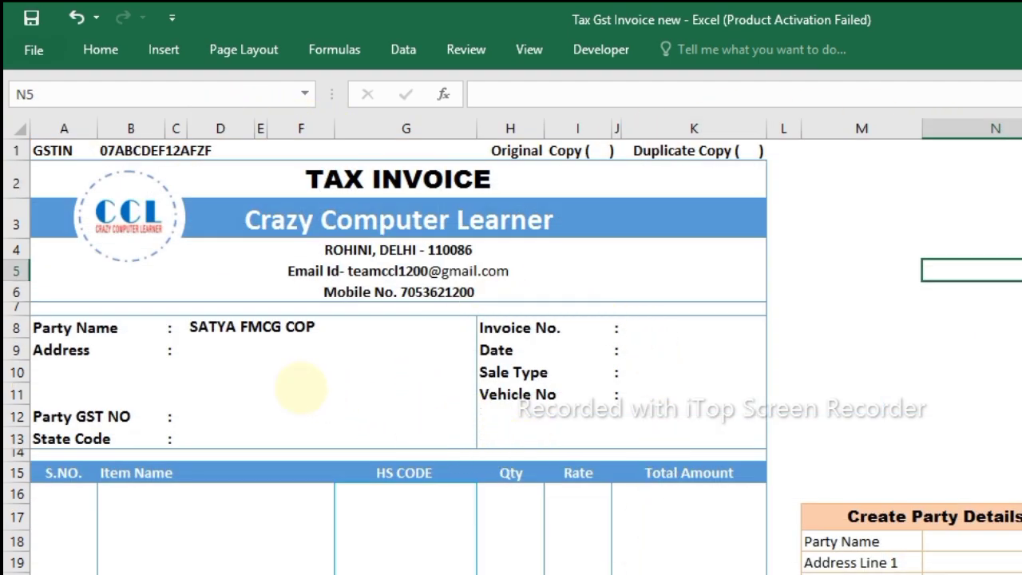
# Select the Address cell D9 and begin typing =VLOOKUP in it
pyautogui.click(299, 353)
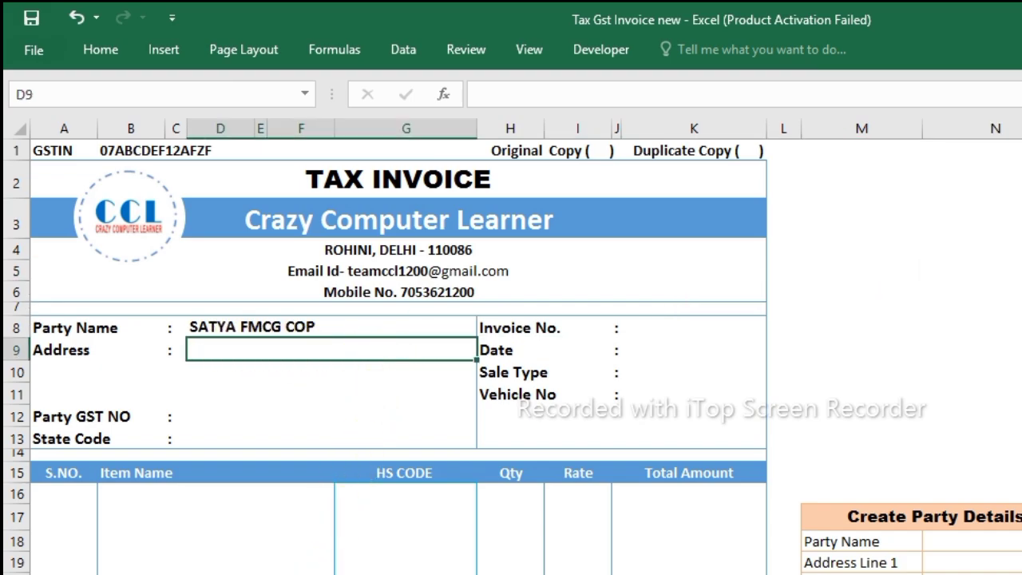
pyautogui.hotkey('ctrl', 'pagedown')
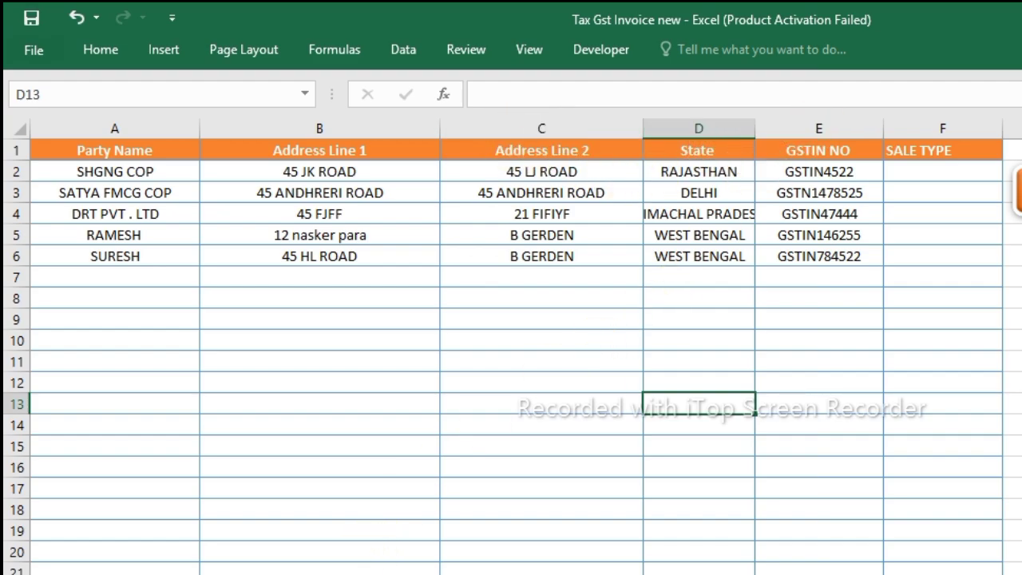
pyautogui.hotkey('ctrl', 'pageup')
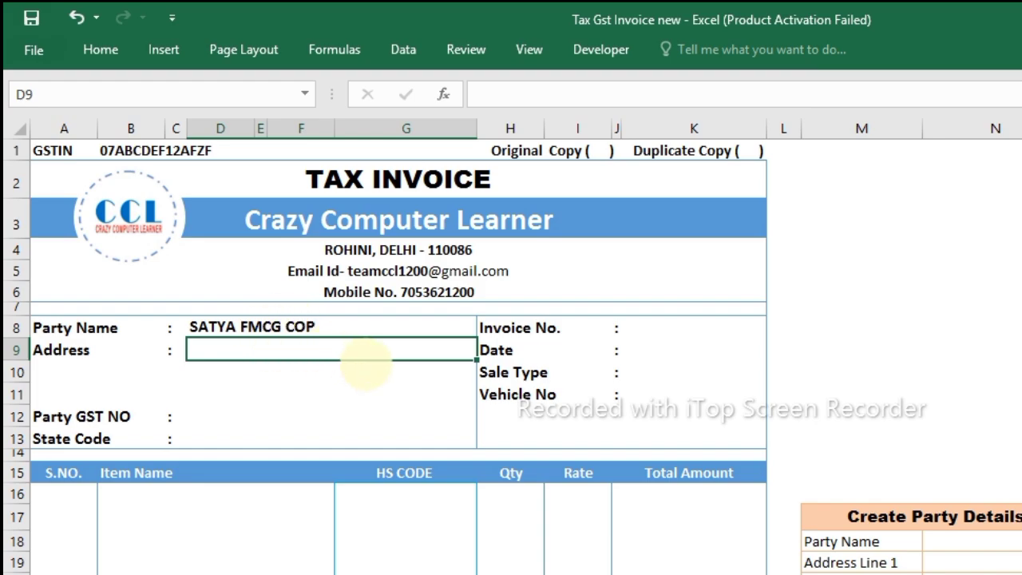
pyautogui.write('=V')
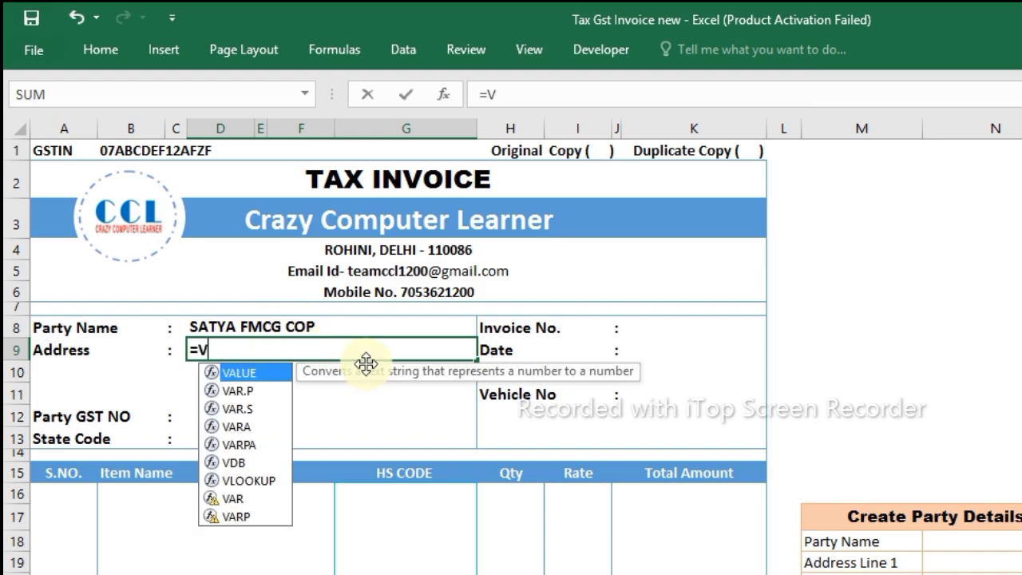
pyautogui.write('L')
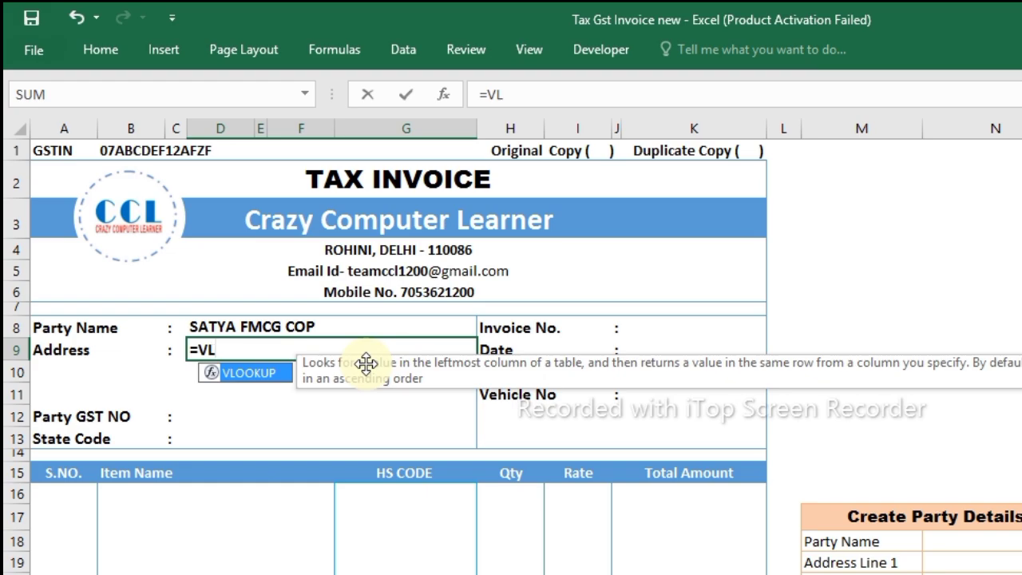
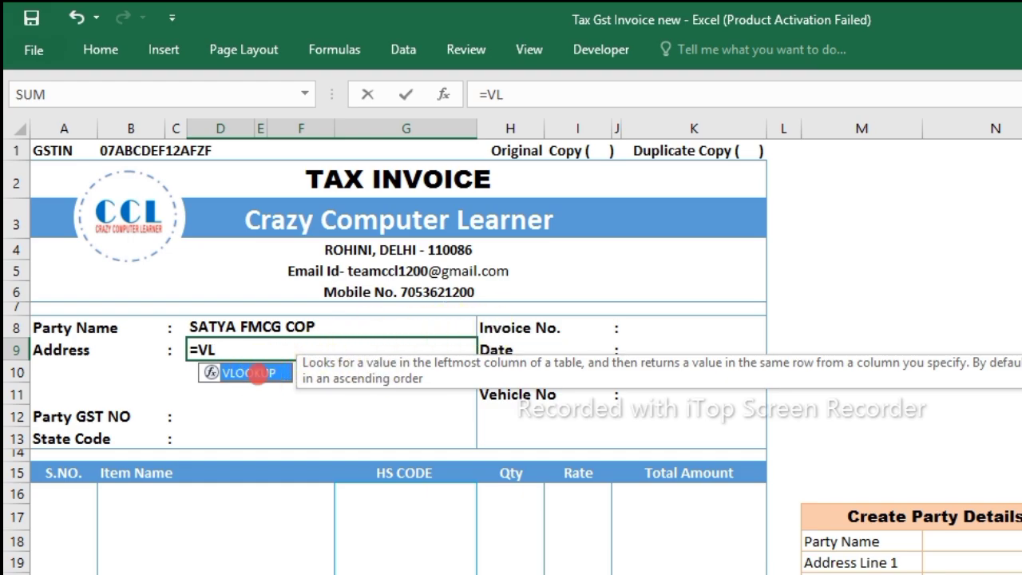
# Begin a VLOOKUP in D9 of D8 against the Party table with a ROWS(M8:M9) column index
pyautogui.doubleClick(244, 372)
pyautogui.click(270, 326)
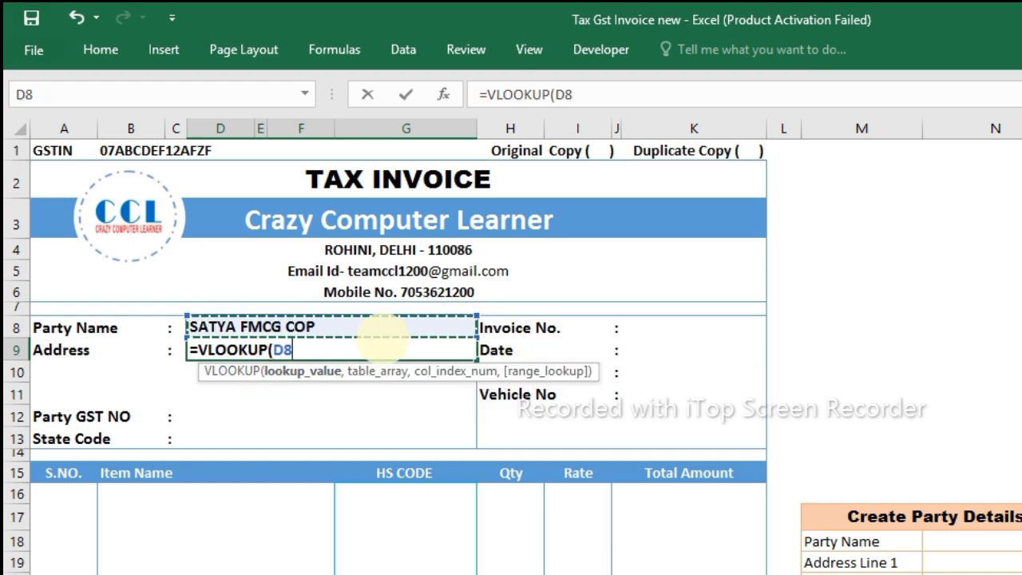
pyautogui.write(',')
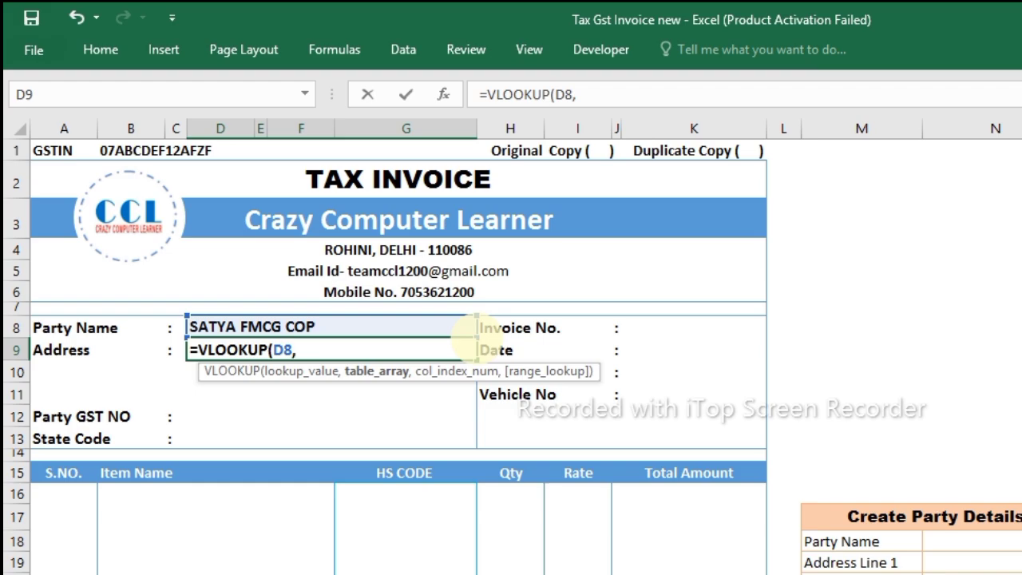
pyautogui.write('PAR')
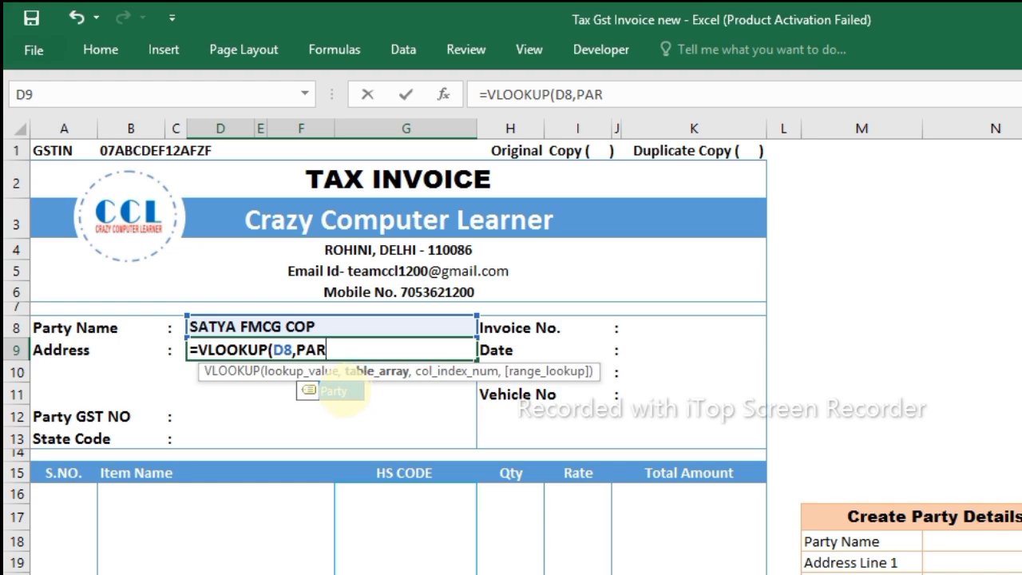
pyautogui.doubleClick(341, 392)
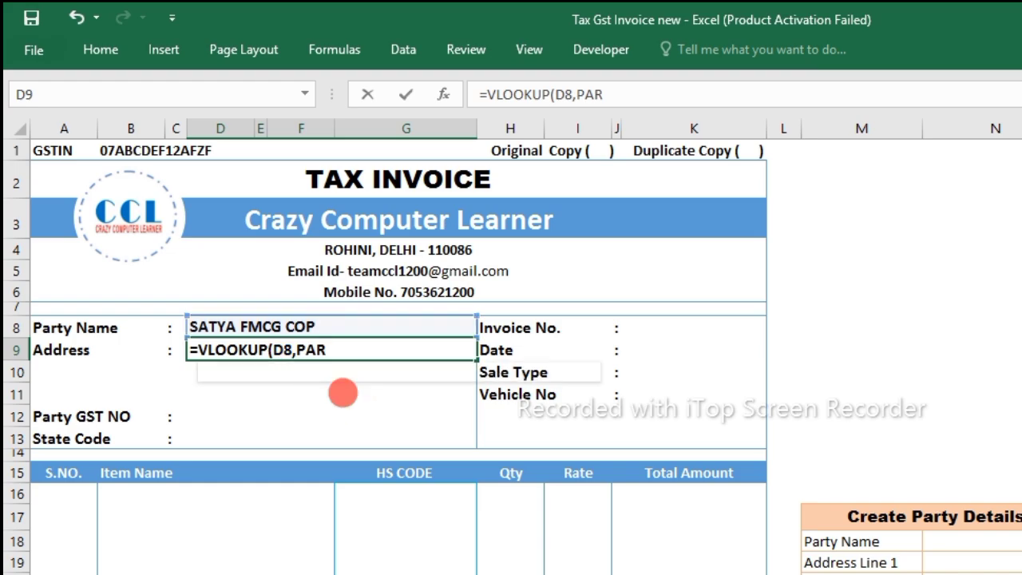
pyautogui.write(',')
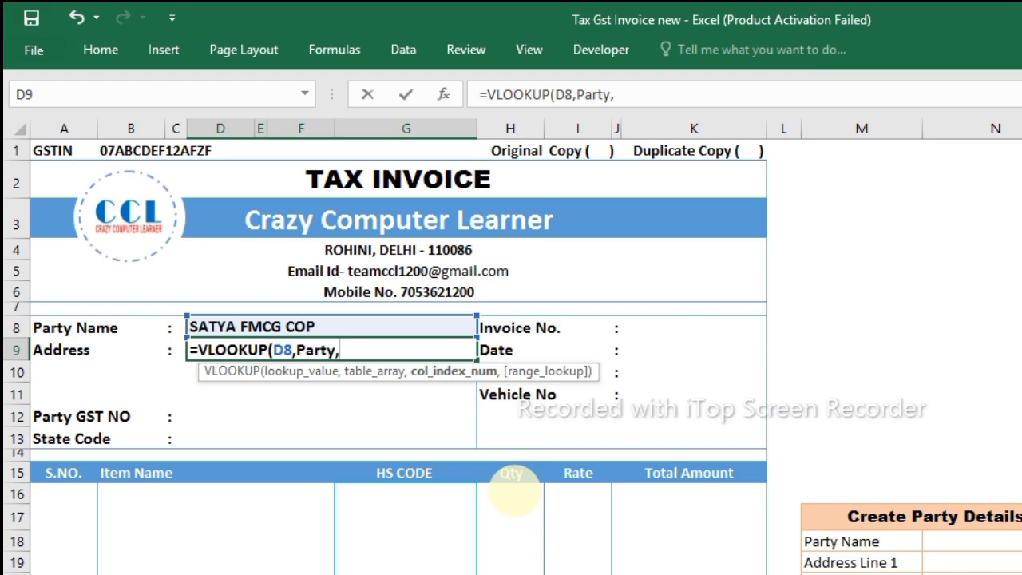
pyautogui.write('R')
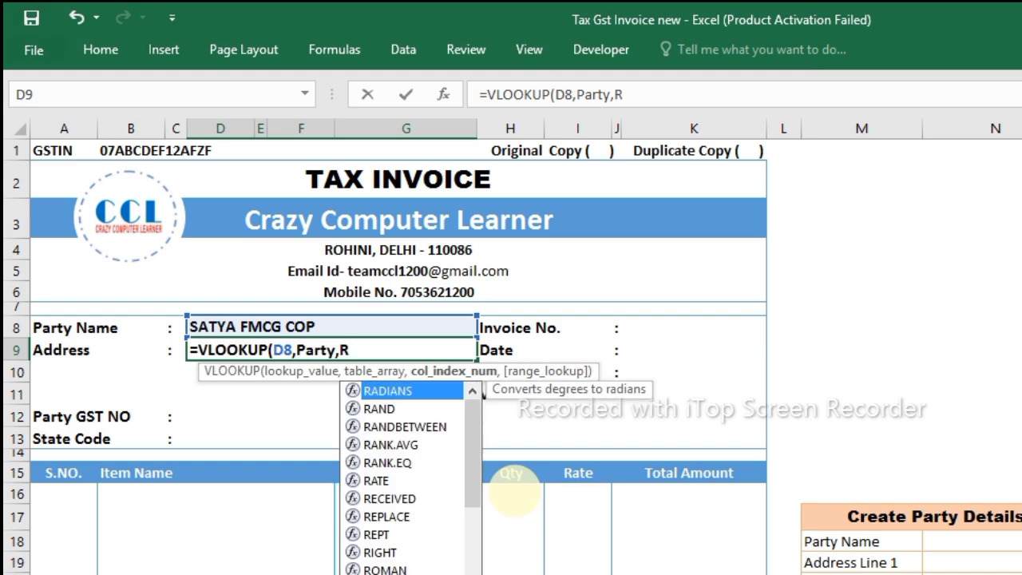
pyautogui.write('OWS')
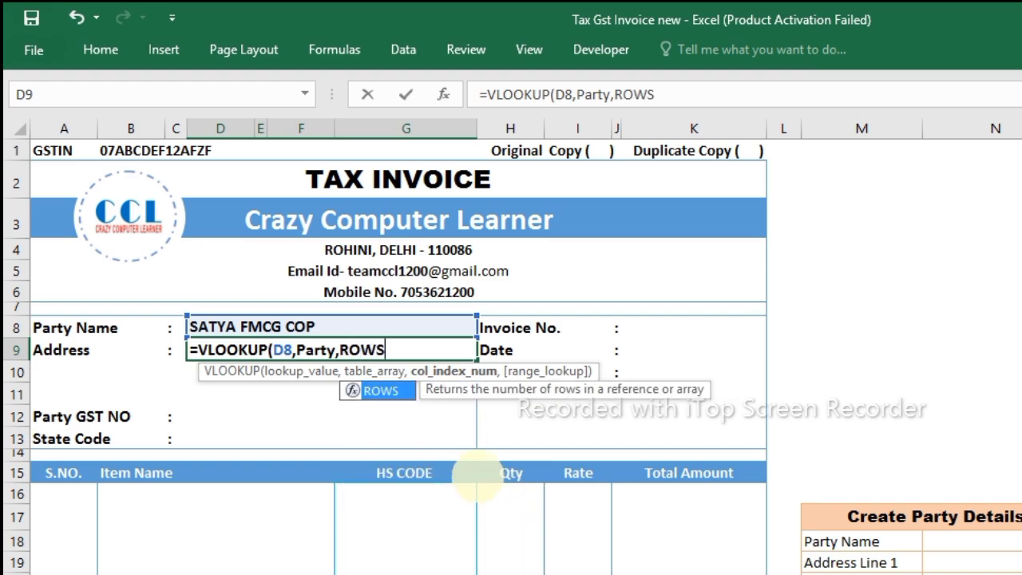
pyautogui.doubleClick(372, 390)
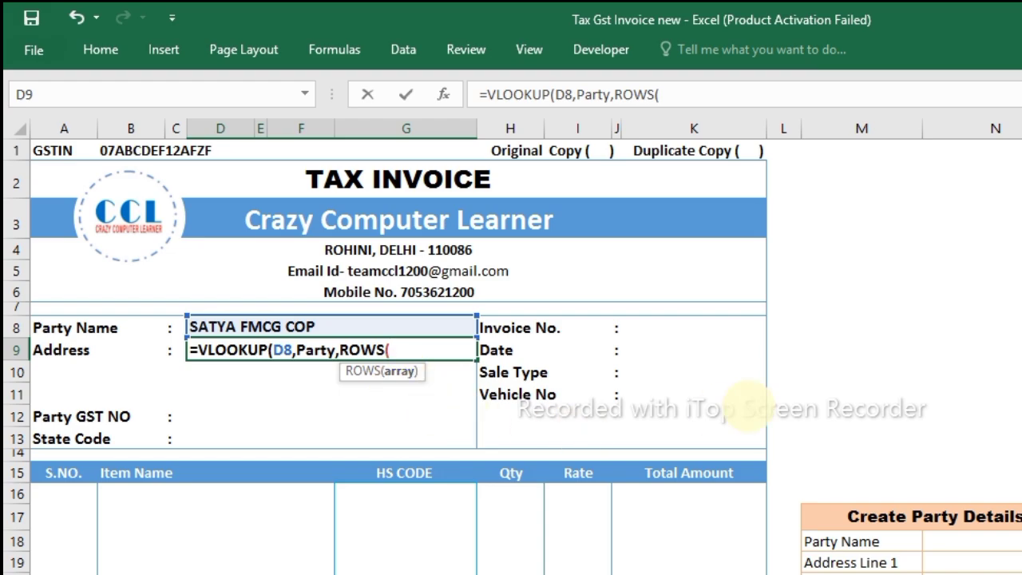
pyautogui.moveTo(839, 333); pyautogui.dragTo(858, 351)
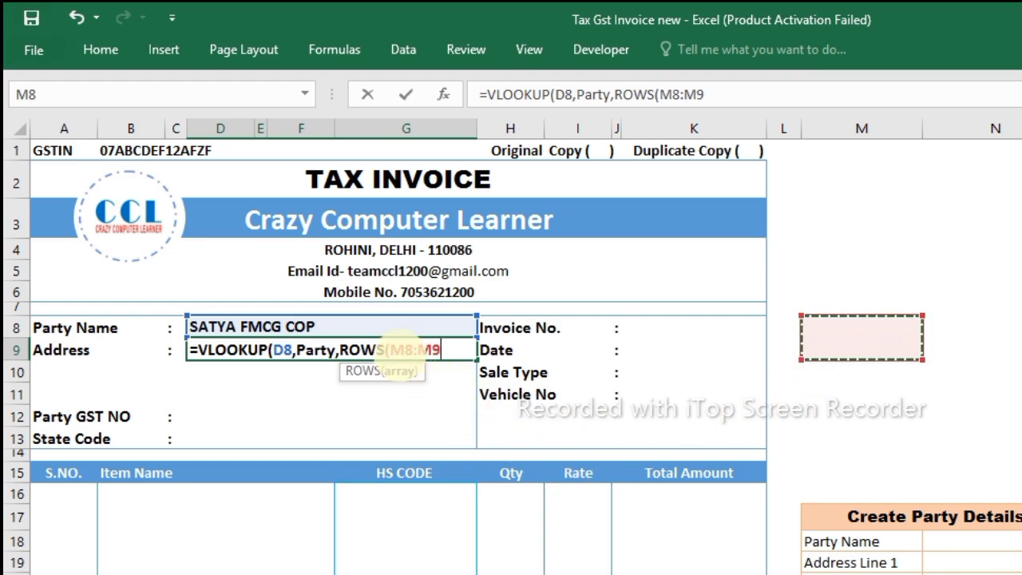
# Make the M8 reference absolute, then erase the unfinished address formula
pyautogui.click(406, 350)
pyautogui.press('F4')
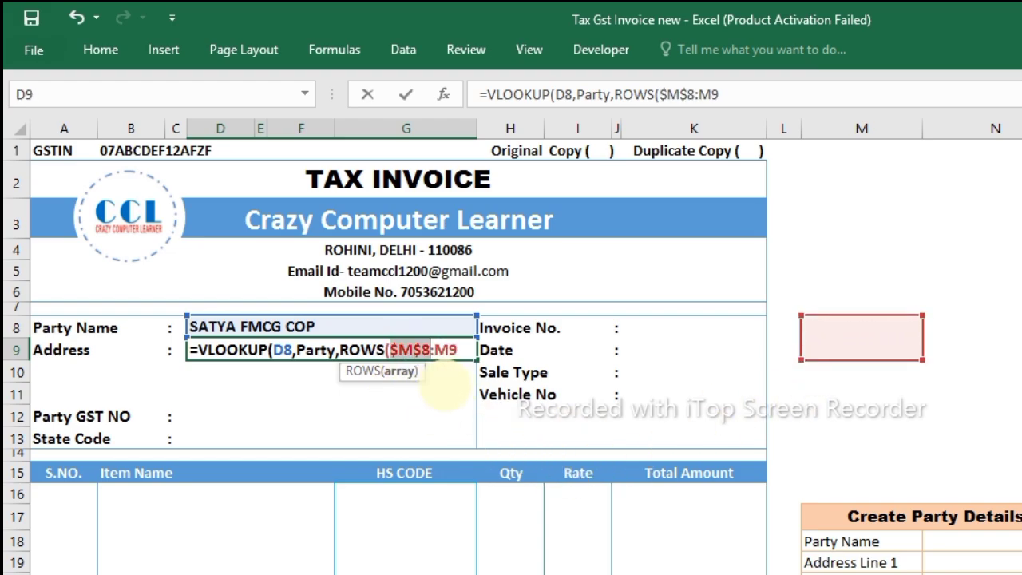
pyautogui.click(738, 93)
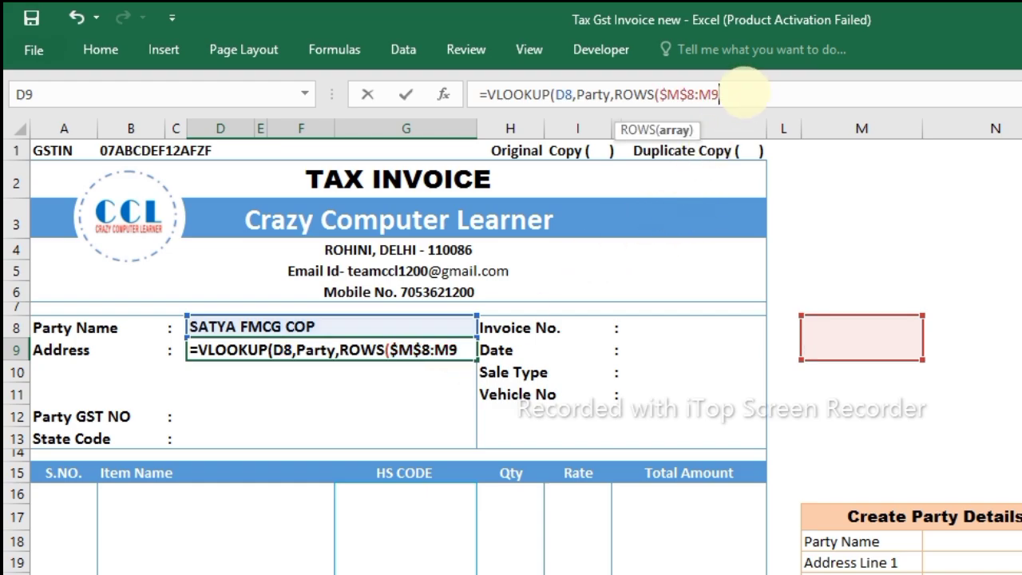
pyautogui.rightClick(741, 91)
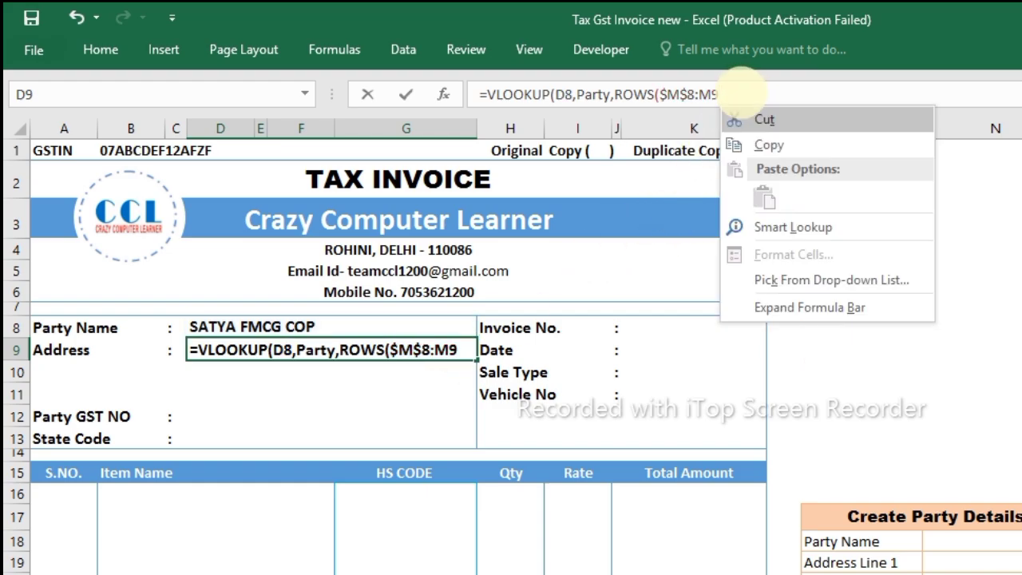
pyautogui.click(747, 95)
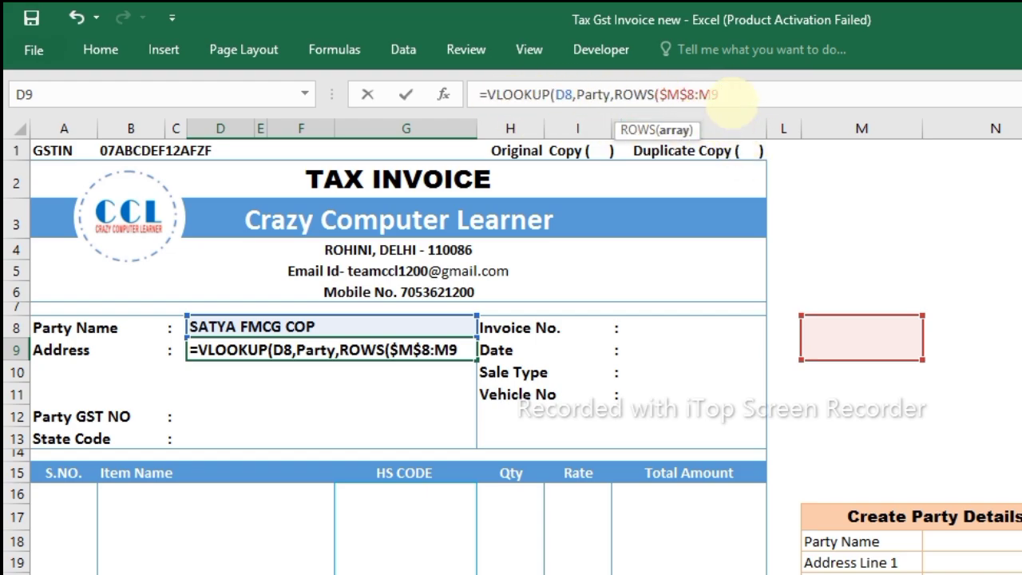
pyautogui.press('BackSpace')
pyautogui.press('BackSpace')
pyautogui.press('BackSpace')
pyautogui.press('BackSpace')
pyautogui.press('BackSpace')
pyautogui.press('BackSpace')
pyautogui.press('BackSpace')
pyautogui.press('BackSpace')
pyautogui.press('BackSpace')
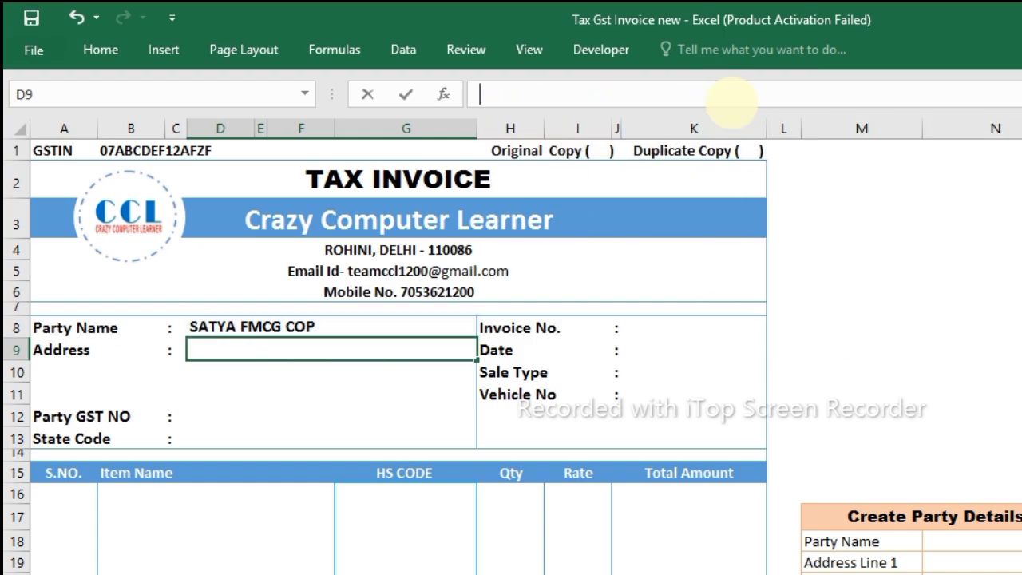
# Edit the closing bracket of the copy-type heading in G1
pyautogui.click(908, 312)
pyautogui.click(741, 150)
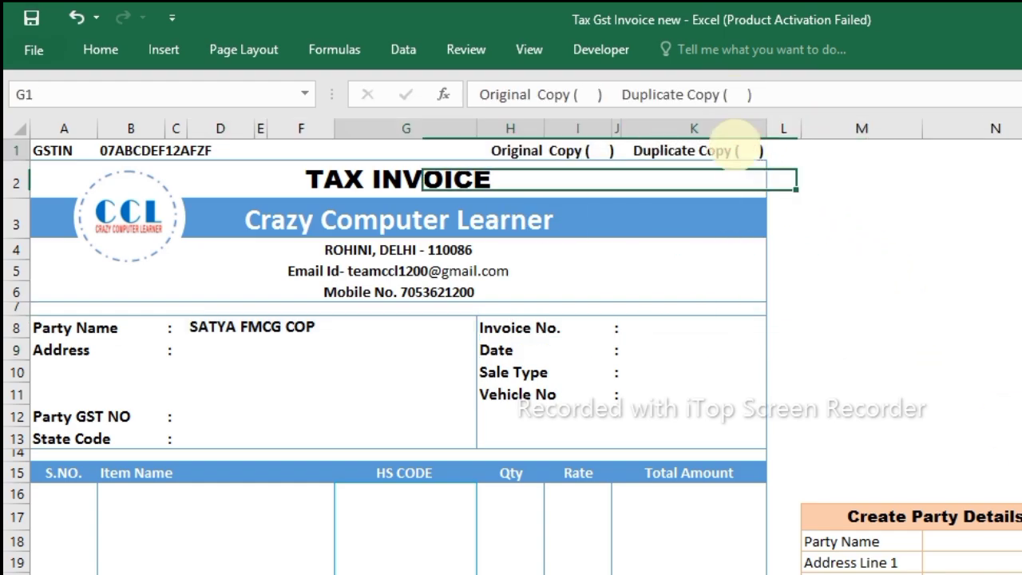
pyautogui.click(752, 95)
pyautogui.moveTo(754, 94); pyautogui.dragTo(745, 95)
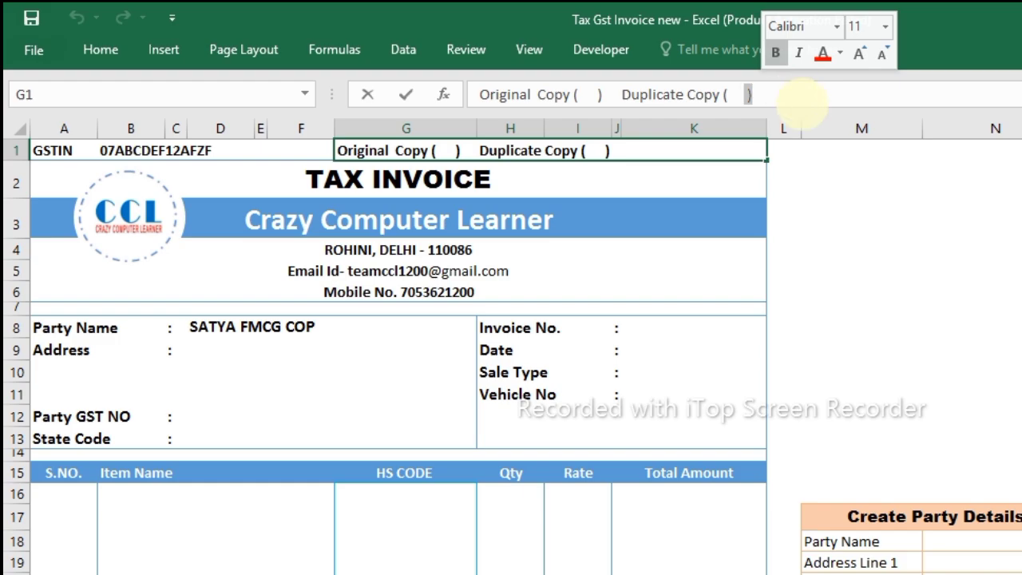
pyautogui.click(861, 218)
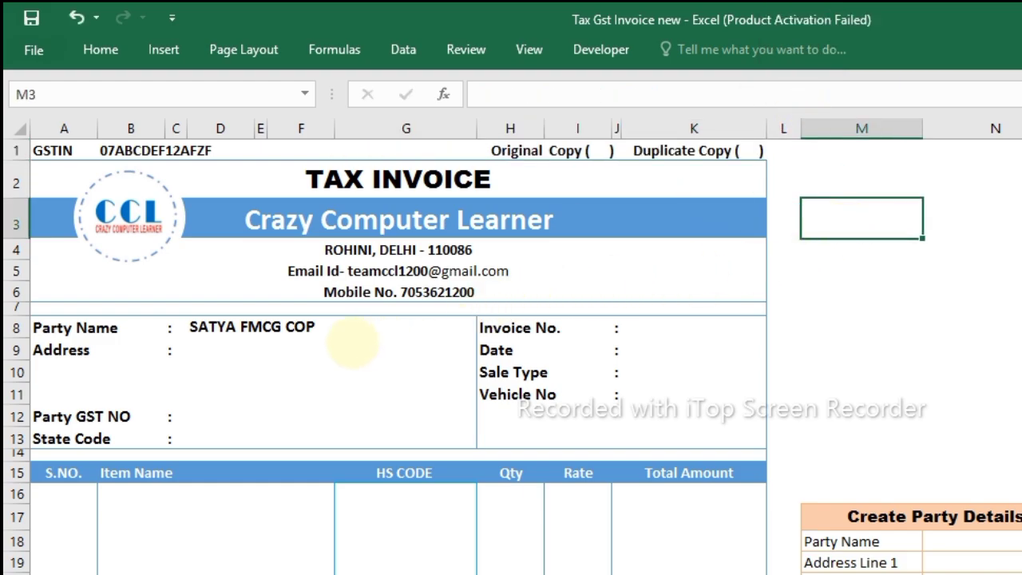
# Re-enter in D9 a VLOOKUP of D8 in the Party table with a ROWS column index
pyautogui.click(281, 357)
pyautogui.write('=')
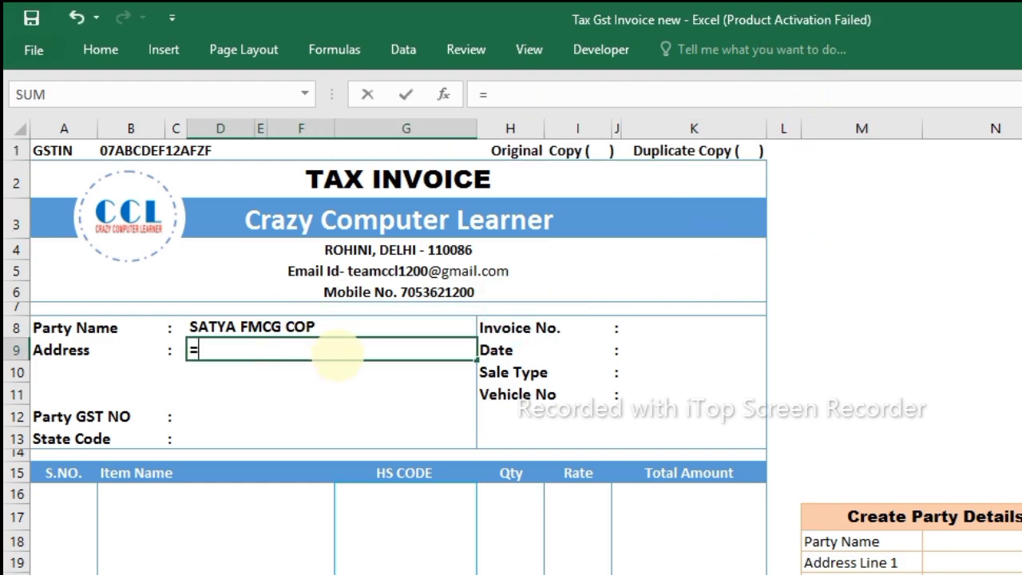
pyautogui.write('VLO')
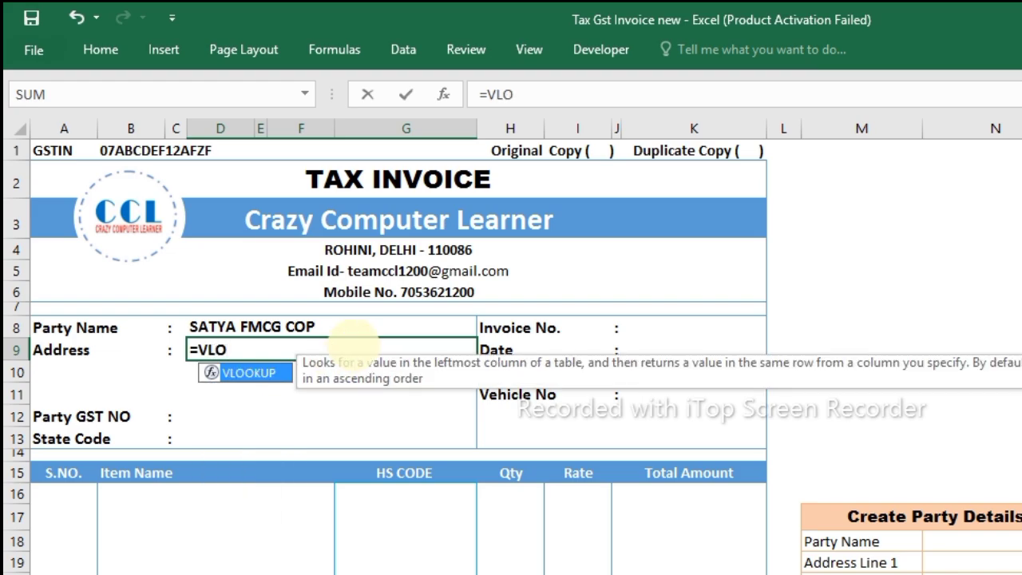
pyautogui.doubleClick(272, 377)
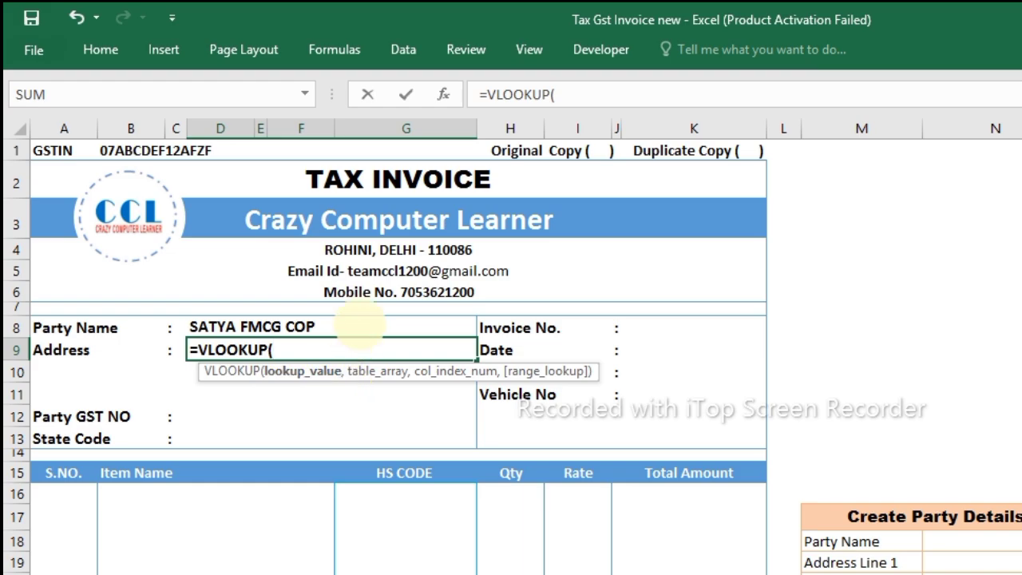
pyautogui.click(345, 325)
pyautogui.write(',')
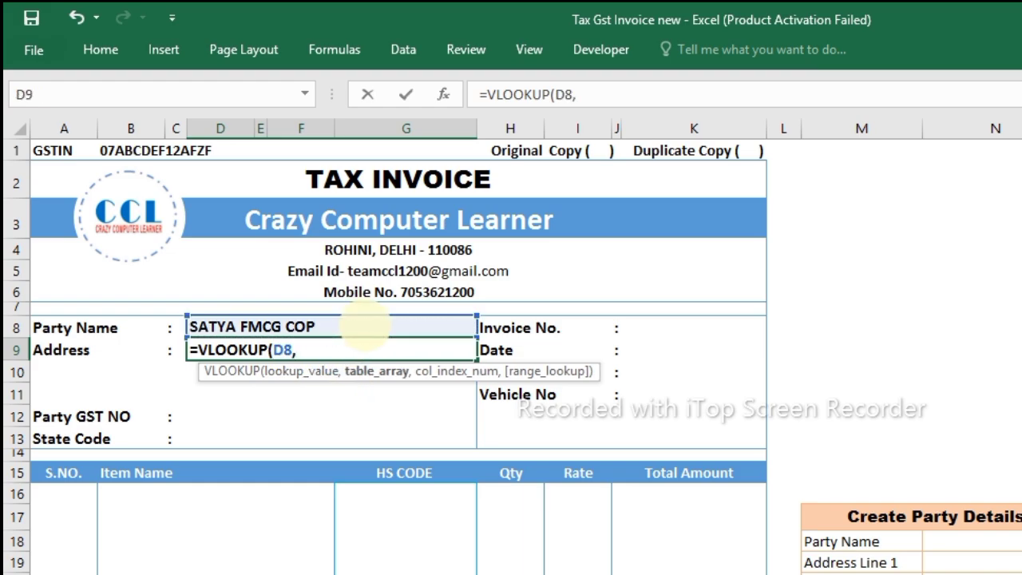
pyautogui.write('PA')
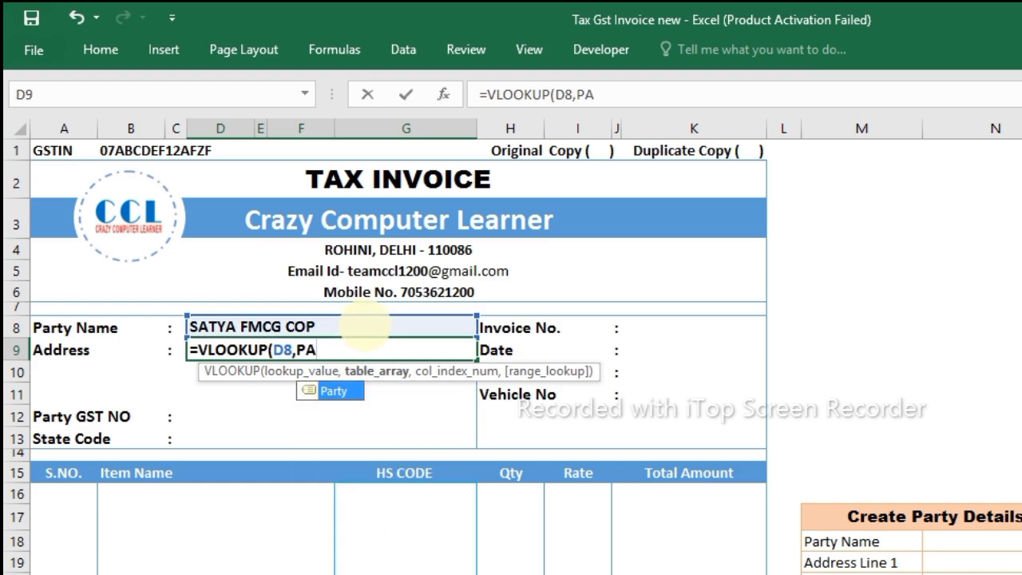
pyautogui.write('R')
pyautogui.doubleClick(339, 390)
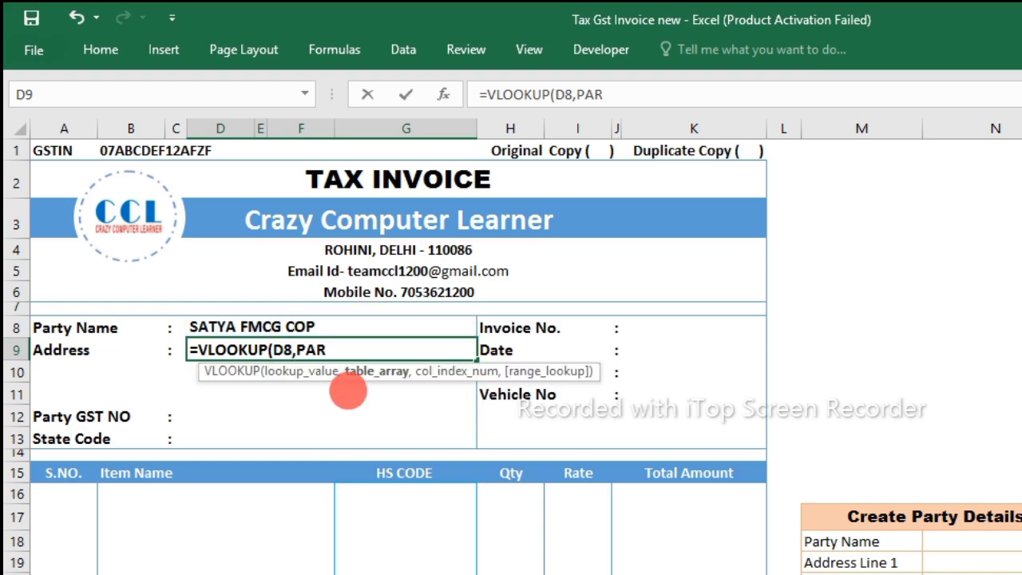
pyautogui.write(',')
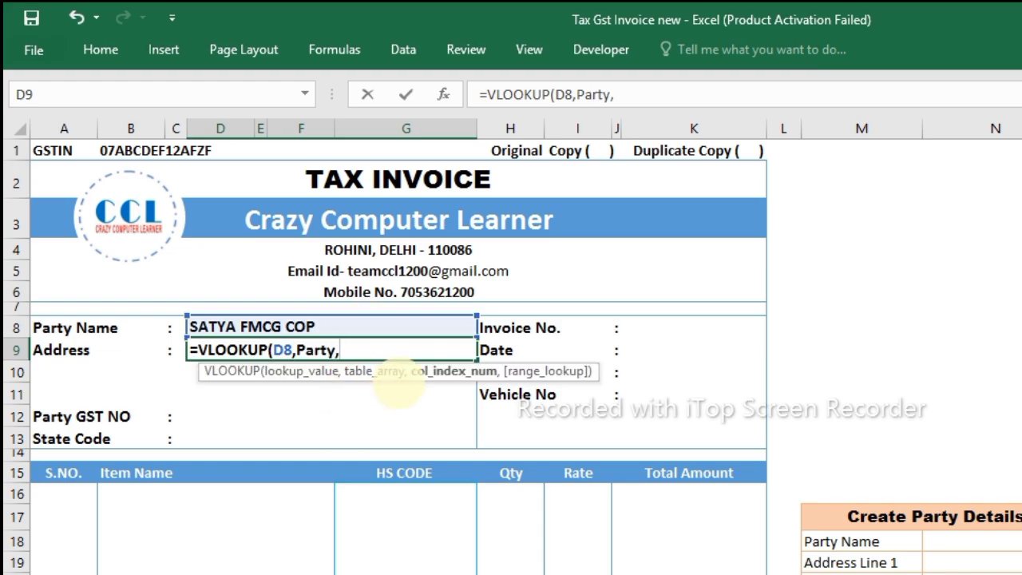
pyautogui.write('RO')
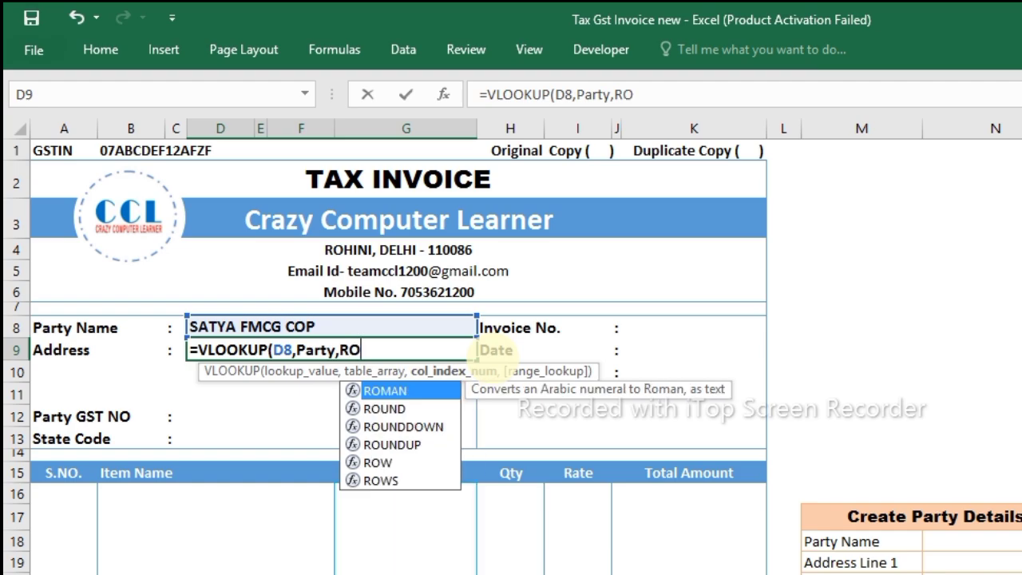
pyautogui.write('WS')
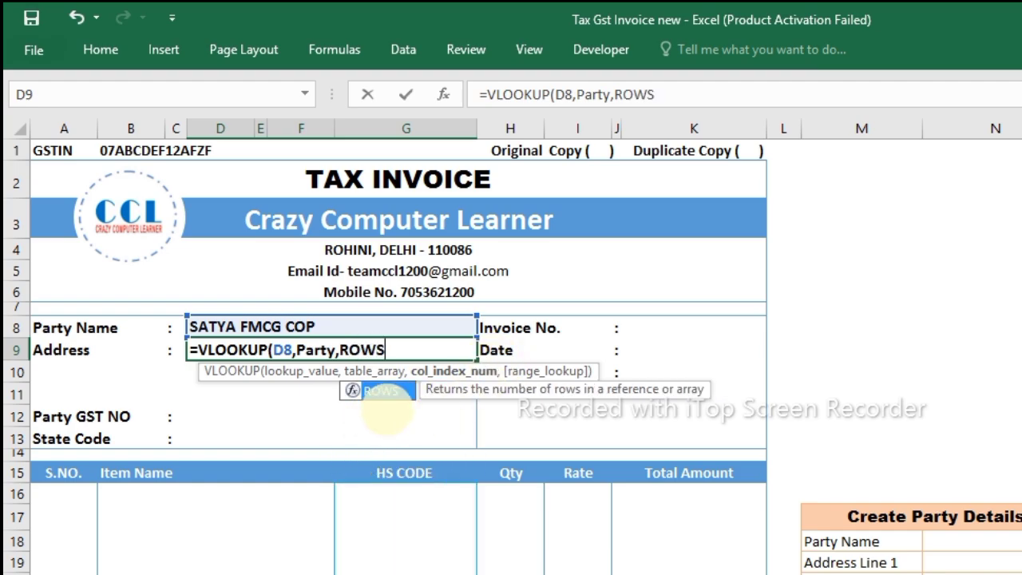
pyautogui.doubleClick(393, 391)
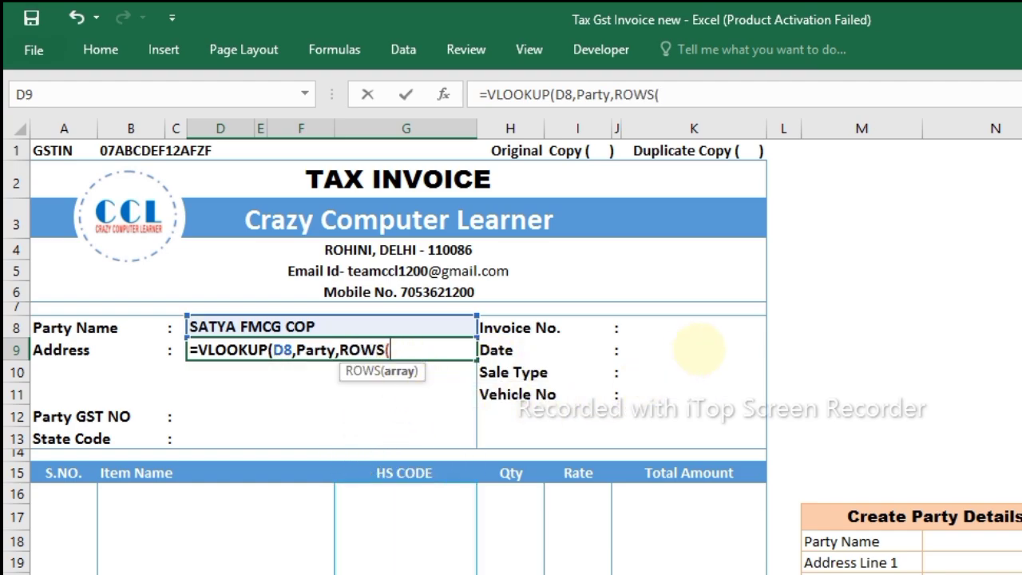
# Use ROWS($M$10:M11) as the column index, add exact match 0, and enter the formula
pyautogui.moveTo(842, 300); pyautogui.dragTo(846, 329)
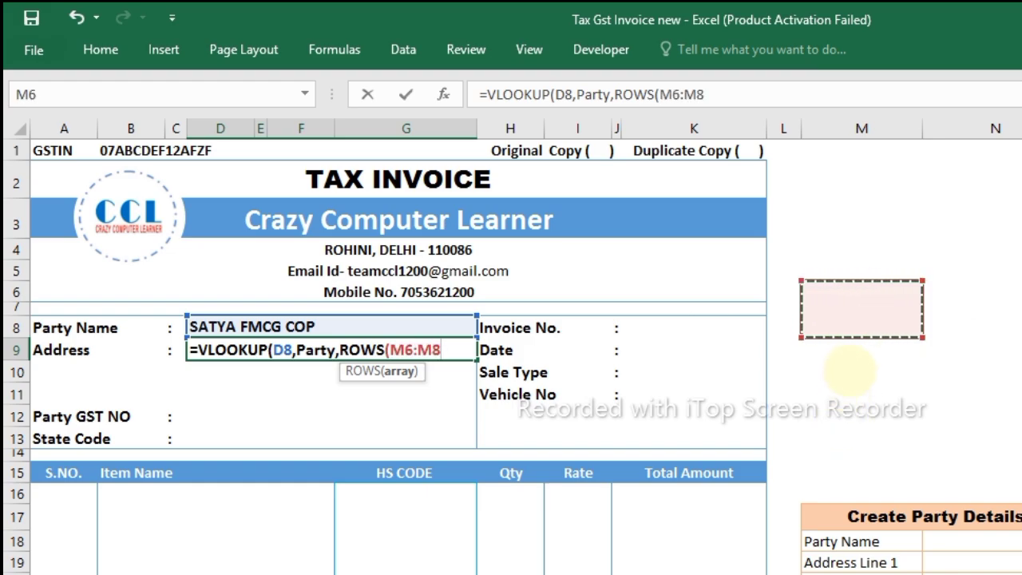
pyautogui.click(852, 368)
pyautogui.moveTo(851, 366); pyautogui.dragTo(851, 391)
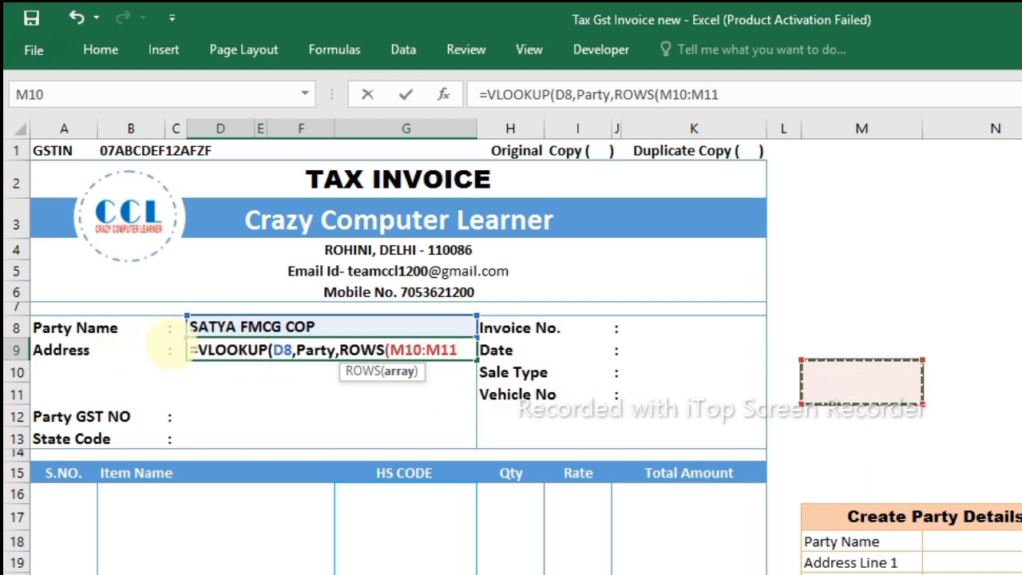
pyautogui.click(415, 349)
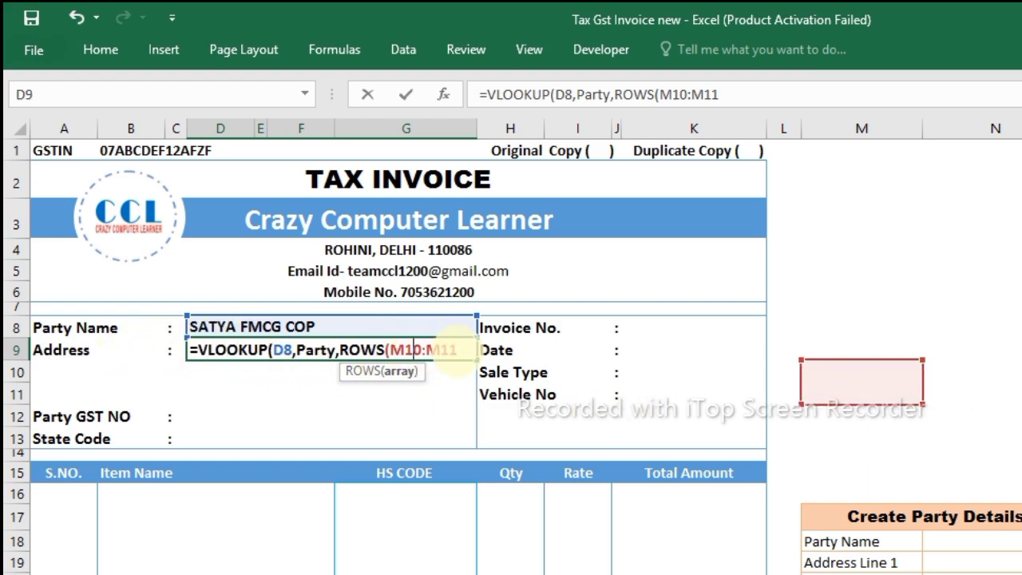
pyautogui.press('F4')
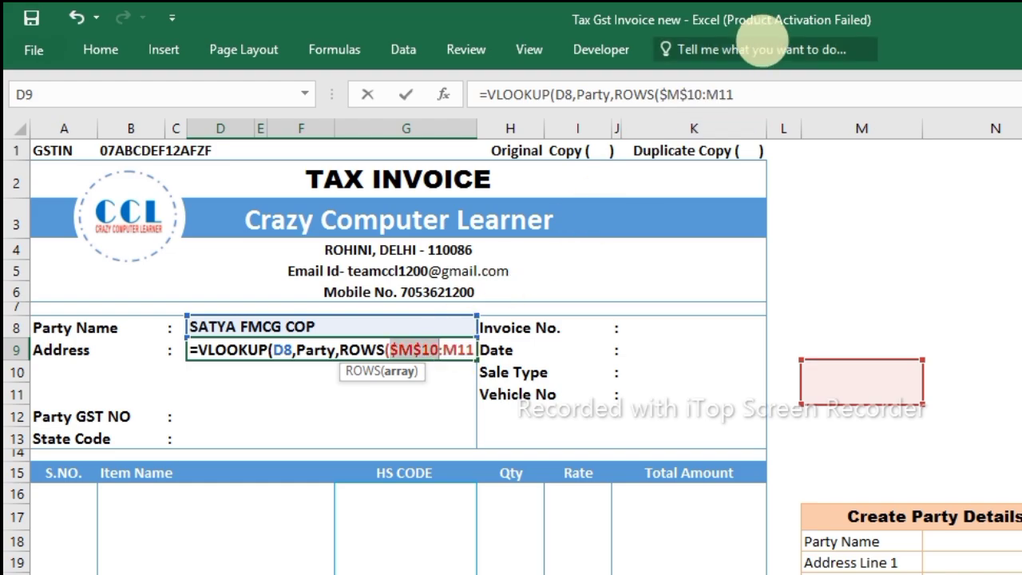
pyautogui.click(763, 94)
pyautogui.write(')')
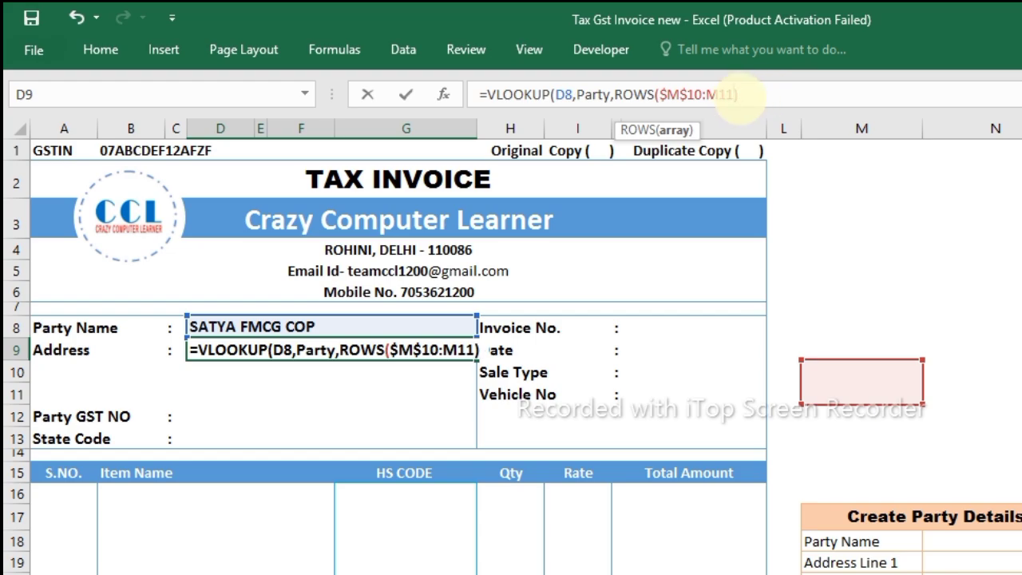
pyautogui.click(737, 94)
pyautogui.write(',')
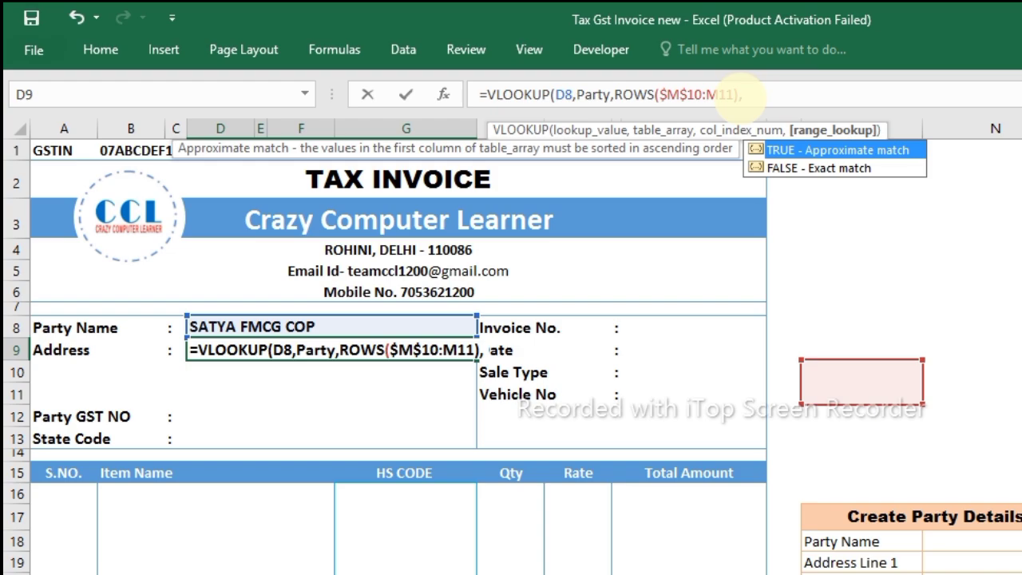
pyautogui.write('0')
pyautogui.press('Return')
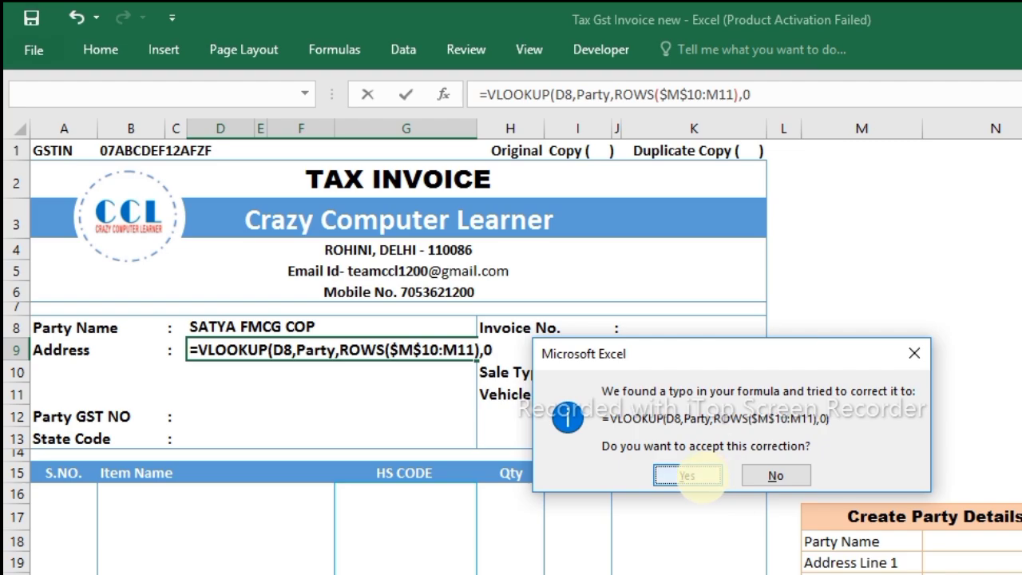
# Accept the corrected VLOOKUP and anchor its lookup value as $D$8
pyautogui.click(692, 476)
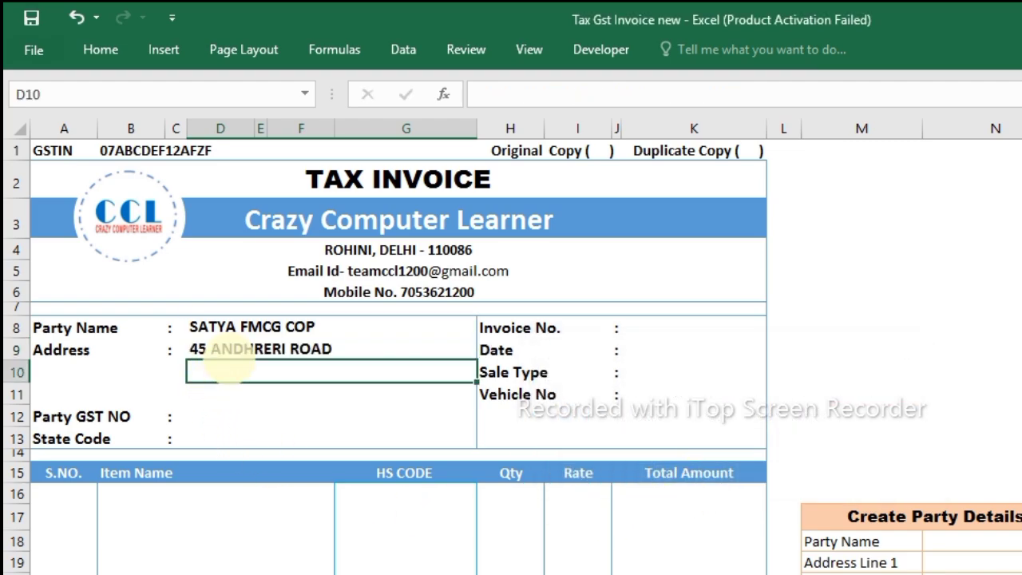
pyautogui.click(274, 325)
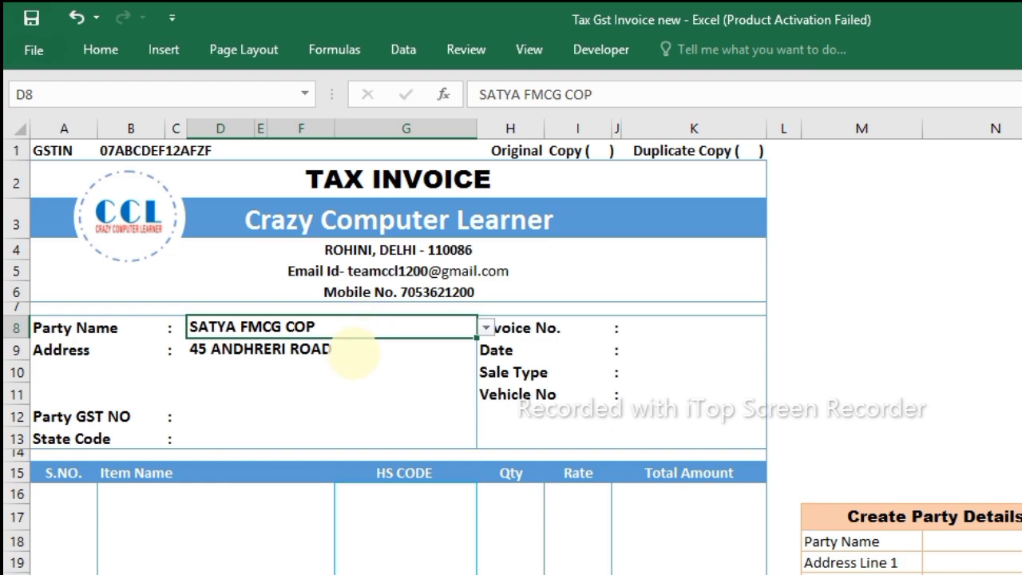
pyautogui.click(352, 351)
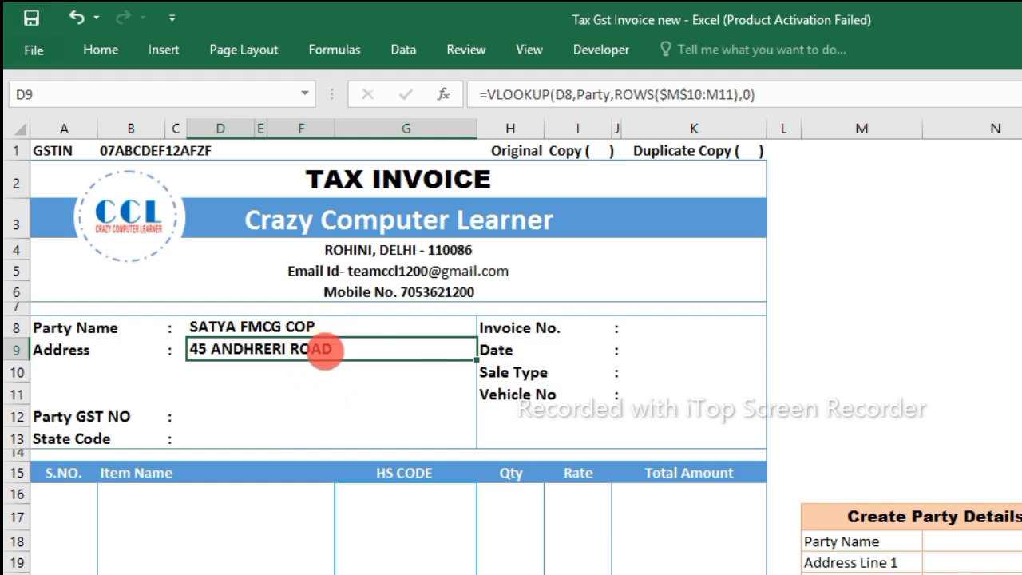
pyautogui.doubleClick(324, 349)
pyautogui.click(312, 371)
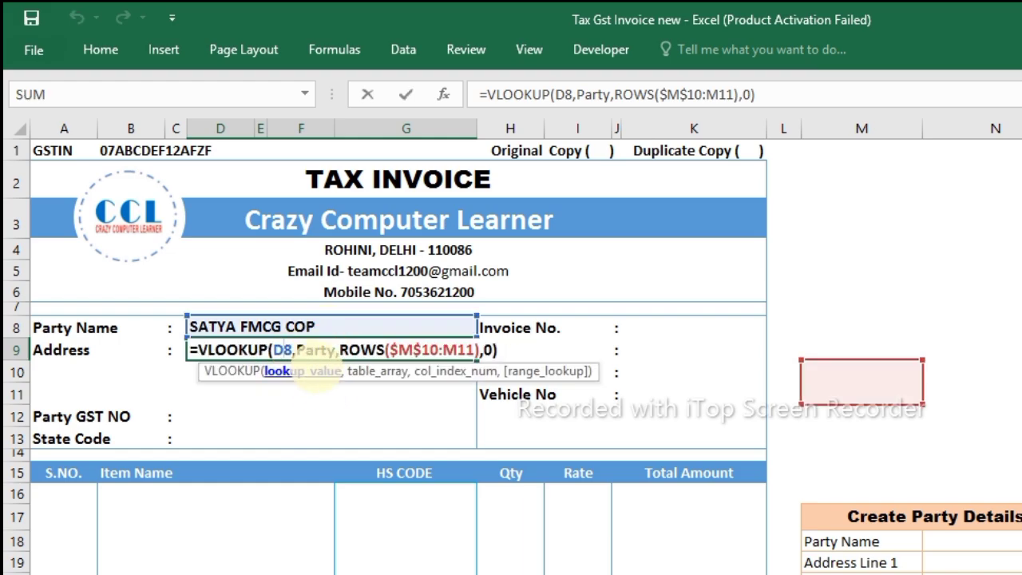
pyautogui.press('F4')
pyautogui.press('Return')
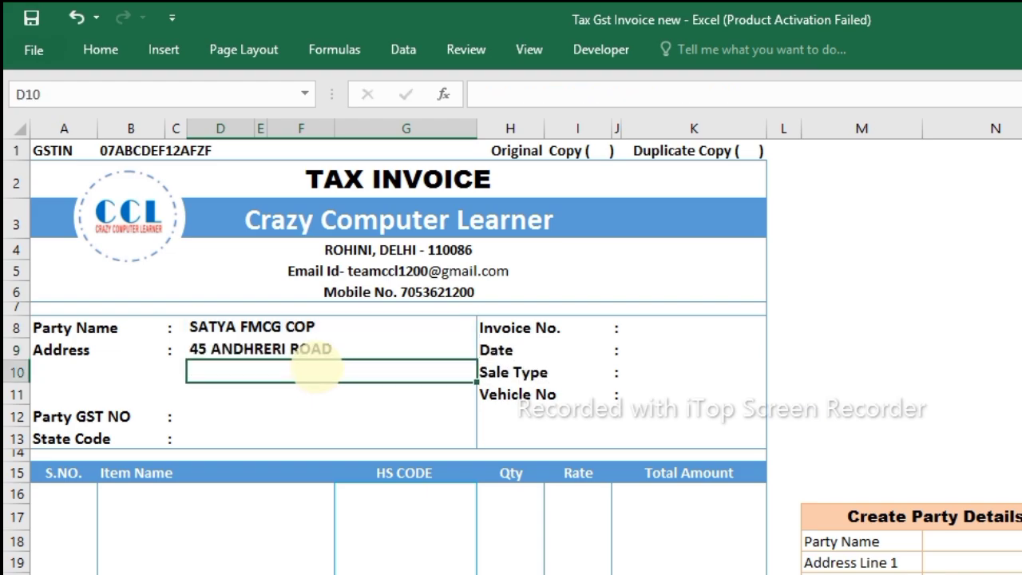
# Fill D9's formula down to D12 and check the copied address, DELHI and GSTN results
pyautogui.click(335, 351)
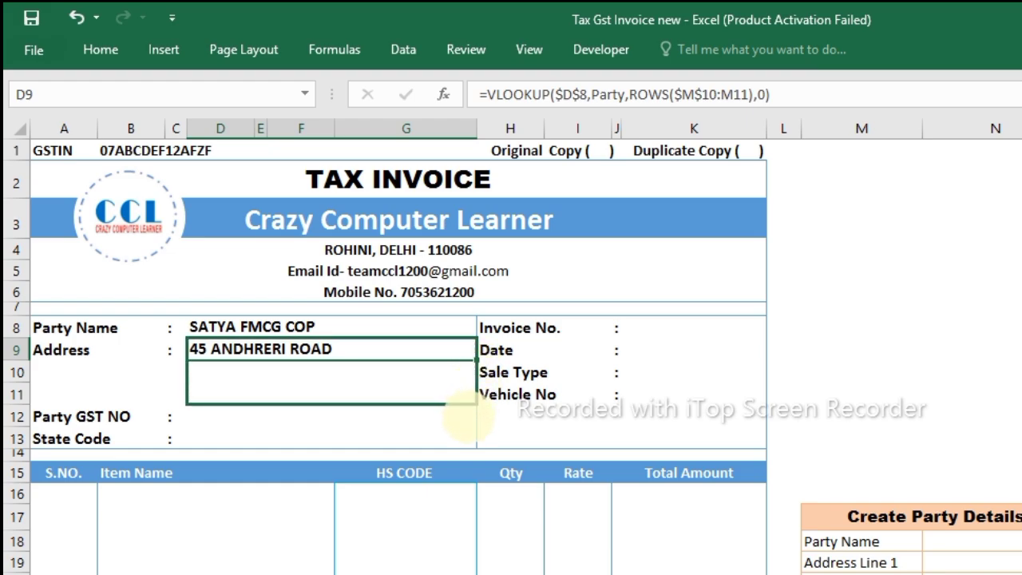
pyautogui.moveTo(477, 360); pyautogui.dragTo(477, 428)
pyautogui.click(931, 388)
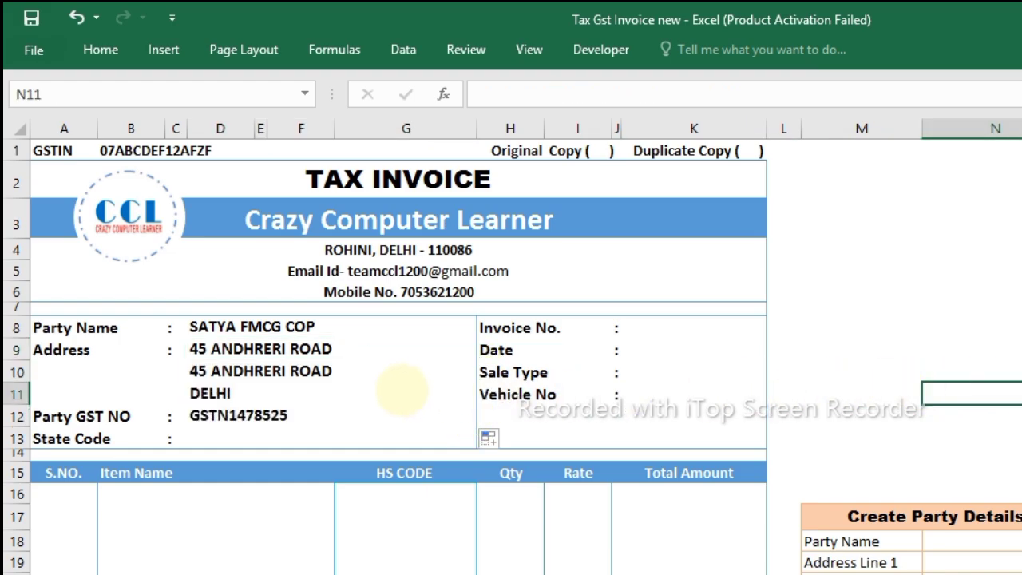
pyautogui.click(308, 372)
pyautogui.click(296, 326)
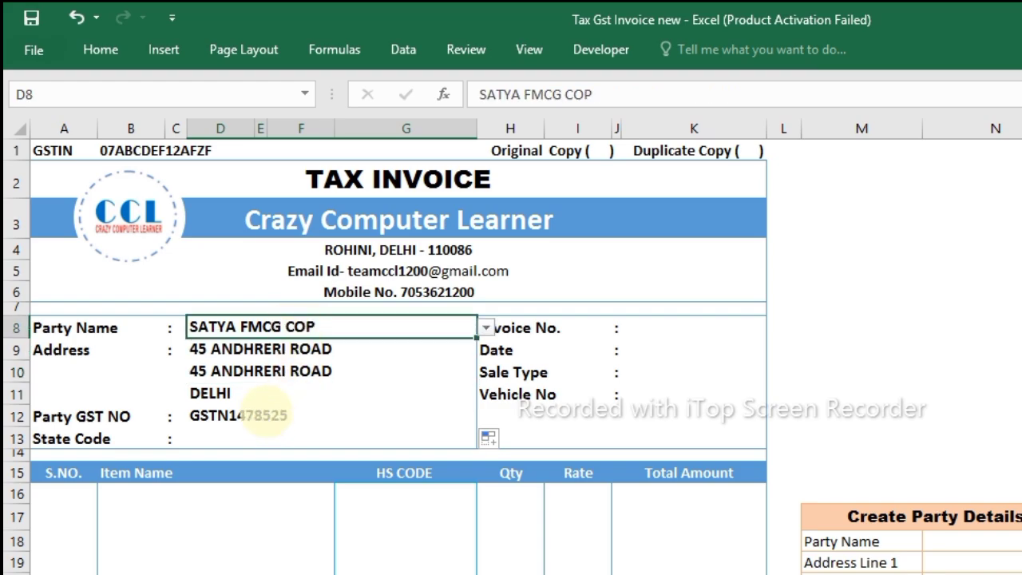
pyautogui.click(260, 392)
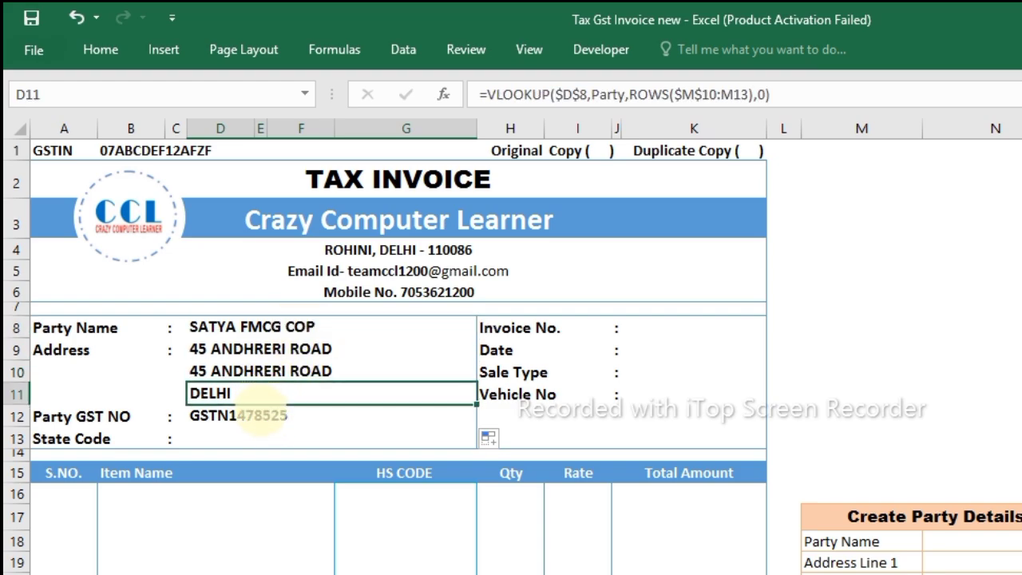
pyautogui.click(262, 418)
pyautogui.click(862, 327)
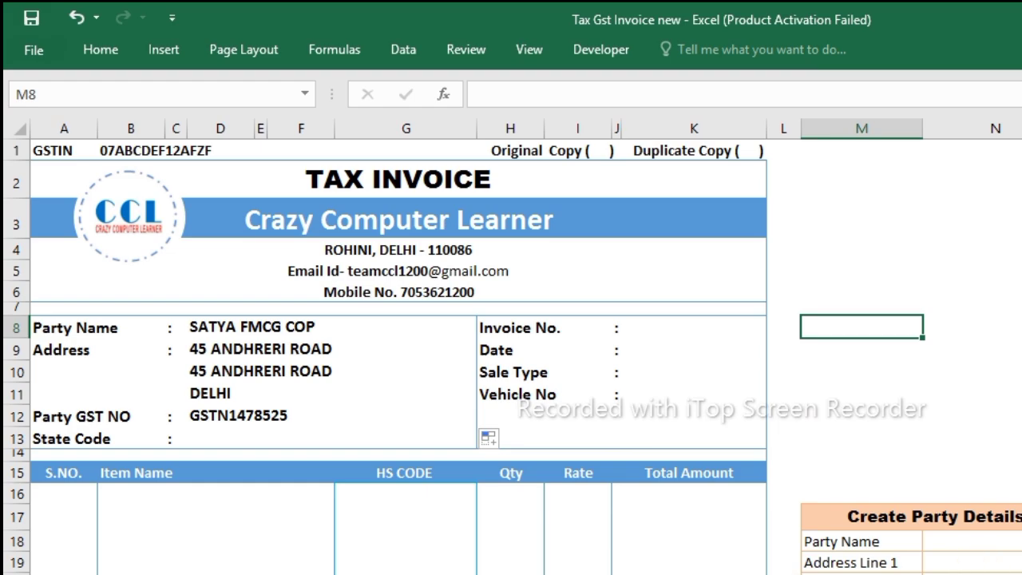
pyautogui.click(182, 487)
pyautogui.click(199, 517)
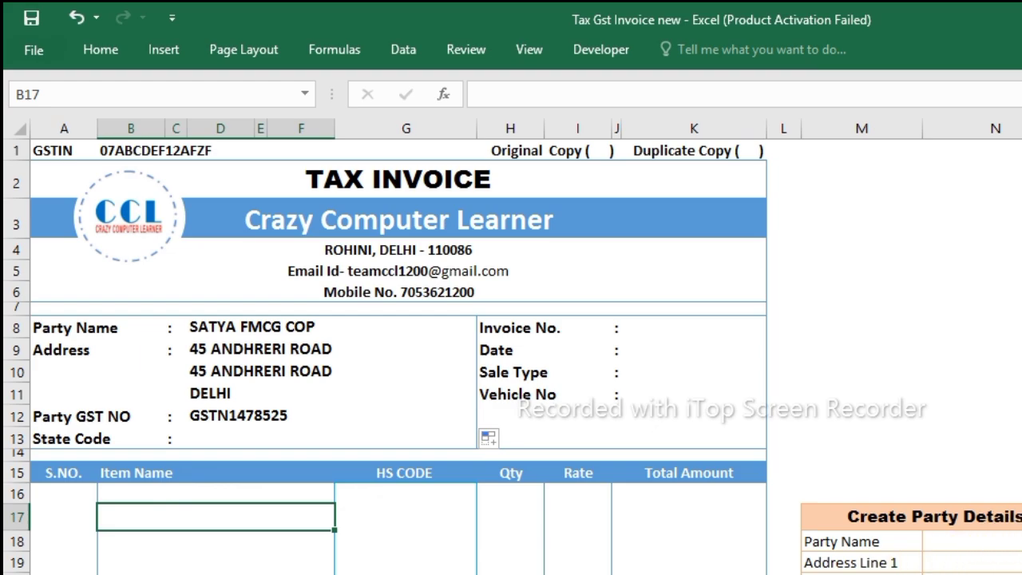
pyautogui.click(230, 495)
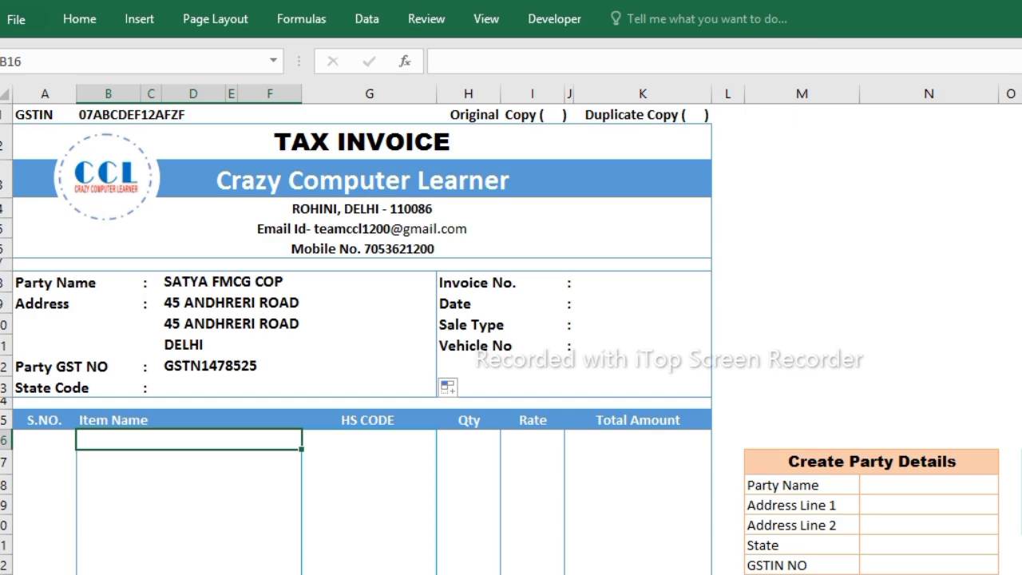
# Enter 1 and 2 in A16:A17 and fill the serial numbers down the S.NO. column
pyautogui.scroll(-1, 183, 364)
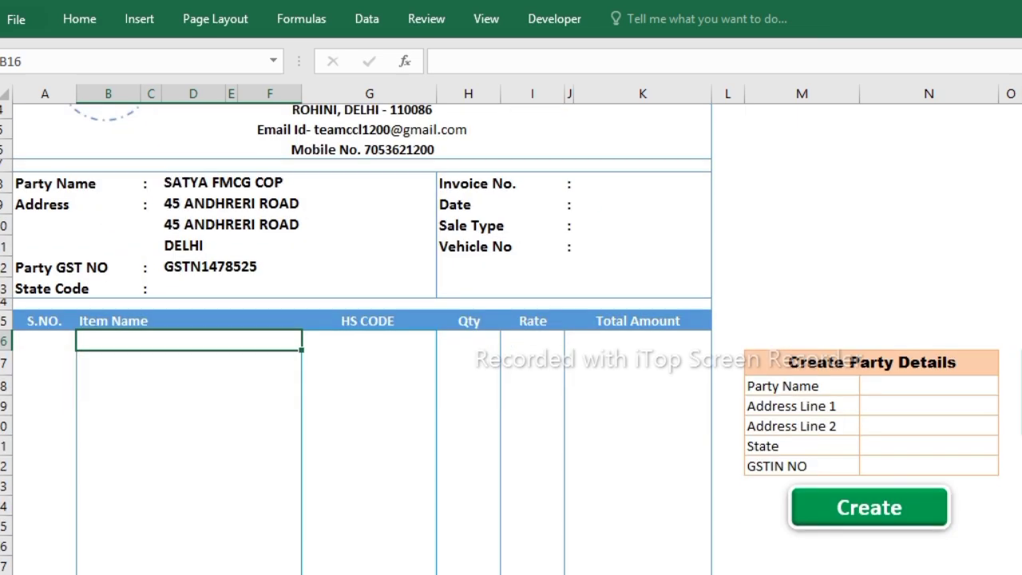
pyautogui.scroll(-1, 183, 365)
pyautogui.click(36, 285)
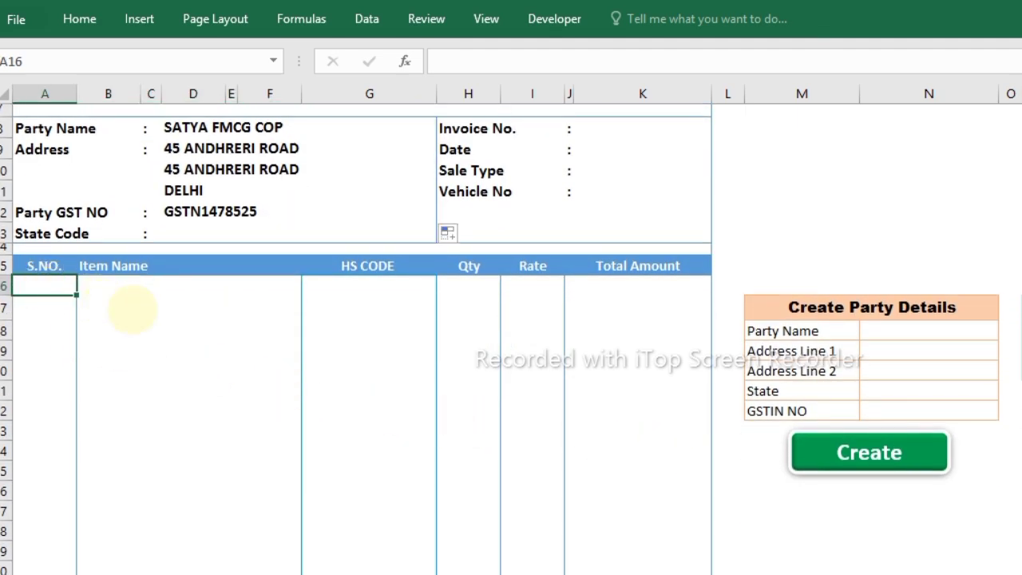
pyautogui.write('1')
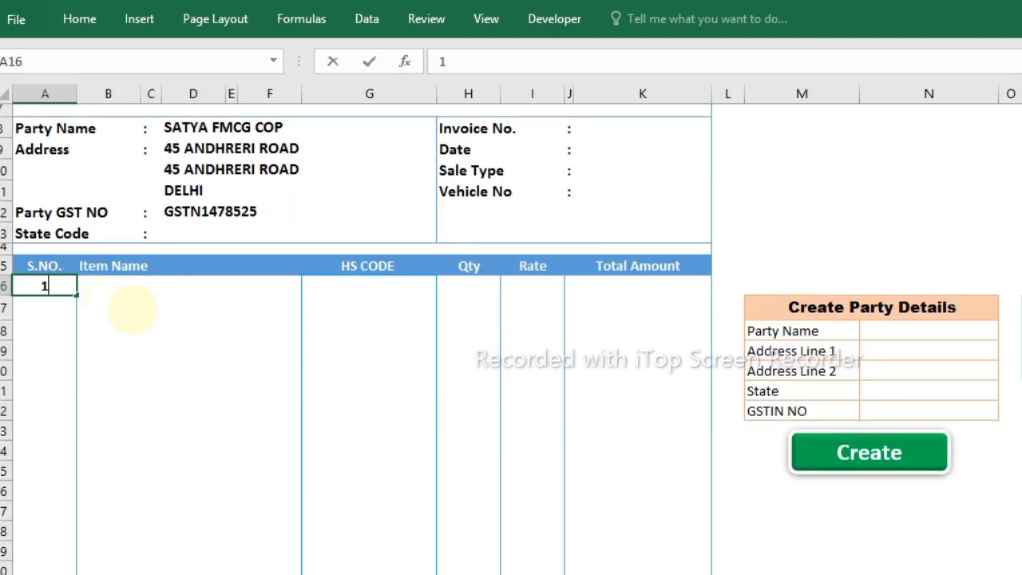
pyautogui.press('Return')
pyautogui.write('2')
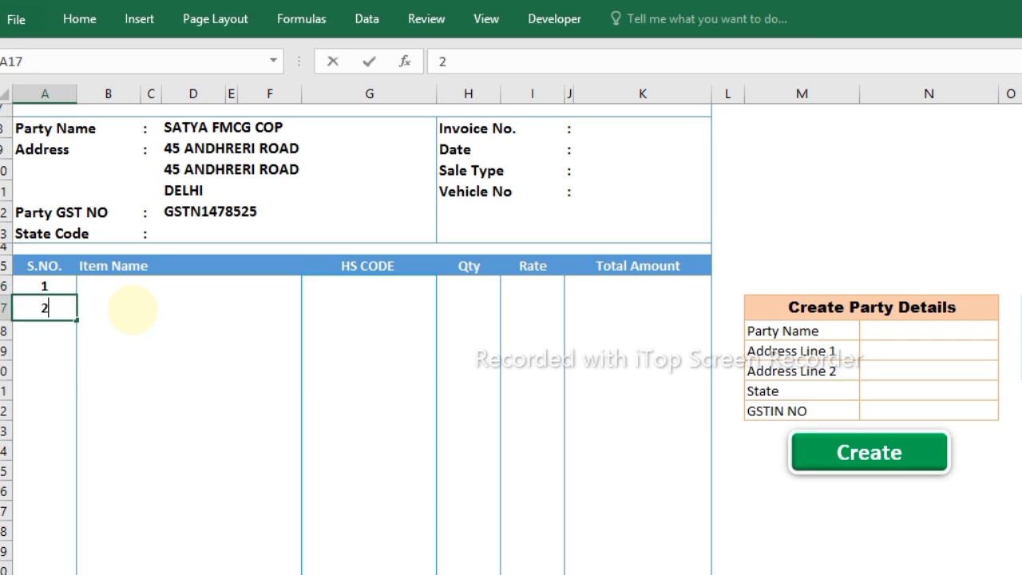
pyautogui.moveTo(112, 292)
pyautogui.mouseDown()
pyautogui.moveTo(76, 273)
pyautogui.moveTo(64, 311)
pyautogui.moveTo(78, 377)
pyautogui.moveTo(79, 571)
pyautogui.mouseUp()
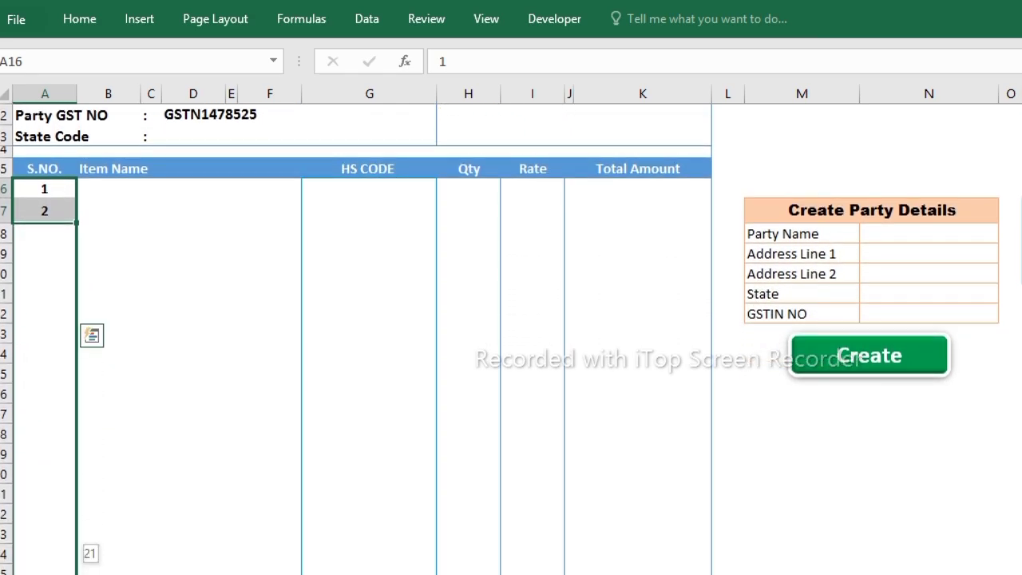
pyautogui.click(200, 191)
pyautogui.click(198, 334)
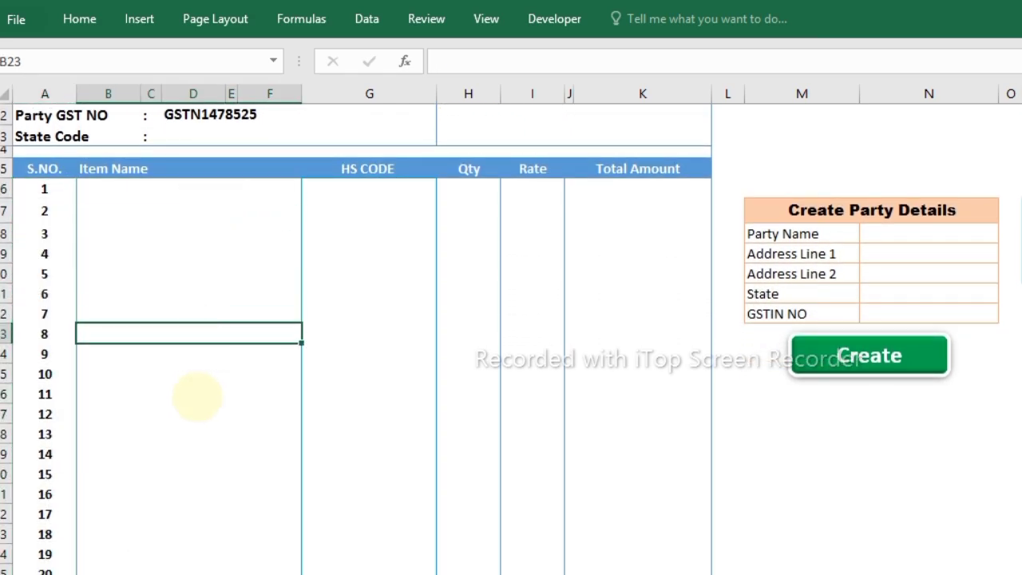
pyautogui.click(49, 189)
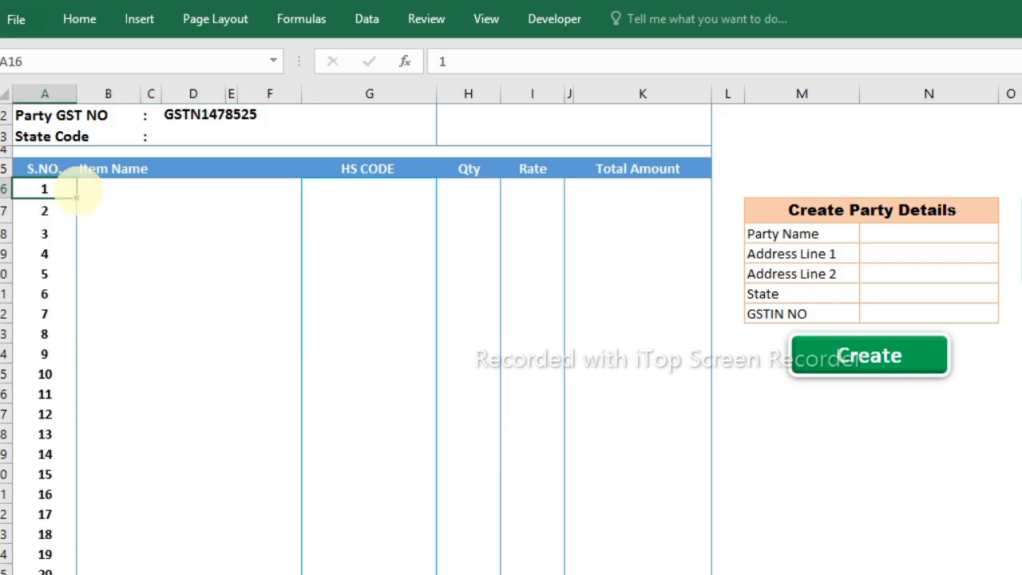
pyautogui.click(441, 61)
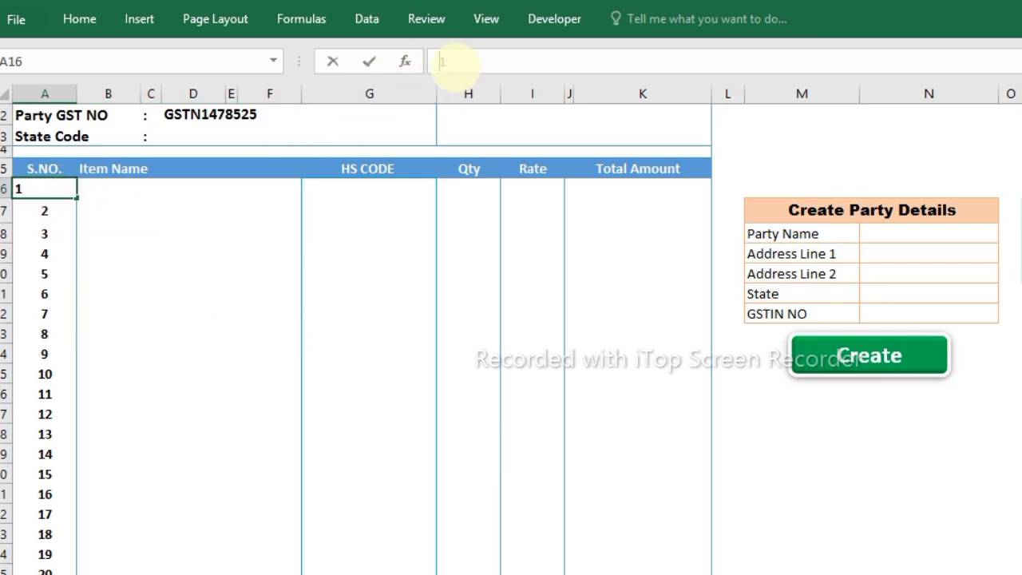
# Replace A16 with =IF(B16="","",1) so it stays blank without an item name
pyautogui.write('F')
pyautogui.press('BackSpace')
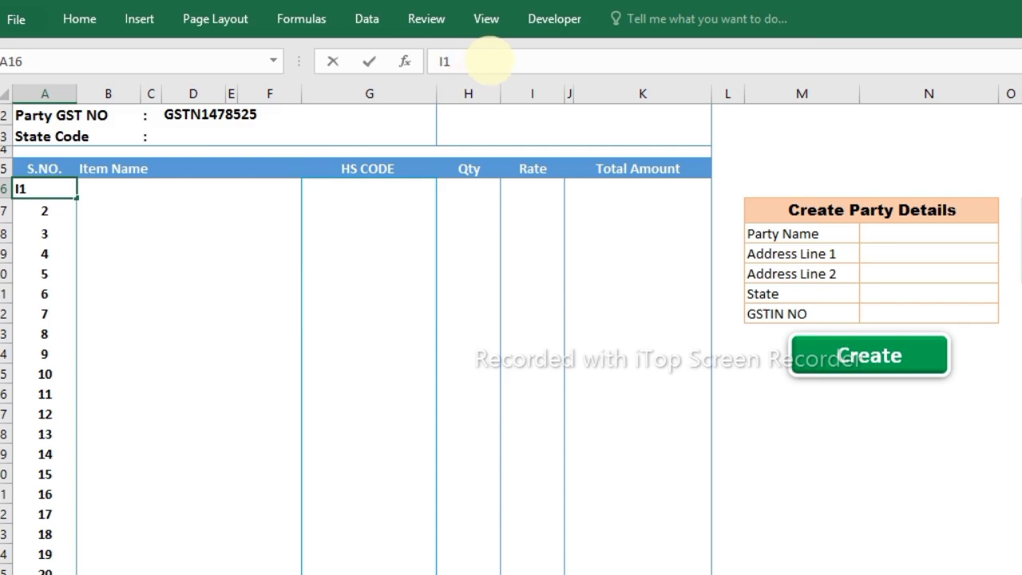
pyautogui.press('BackSpace')
pyautogui.write('=')
pyautogui.write('IF')
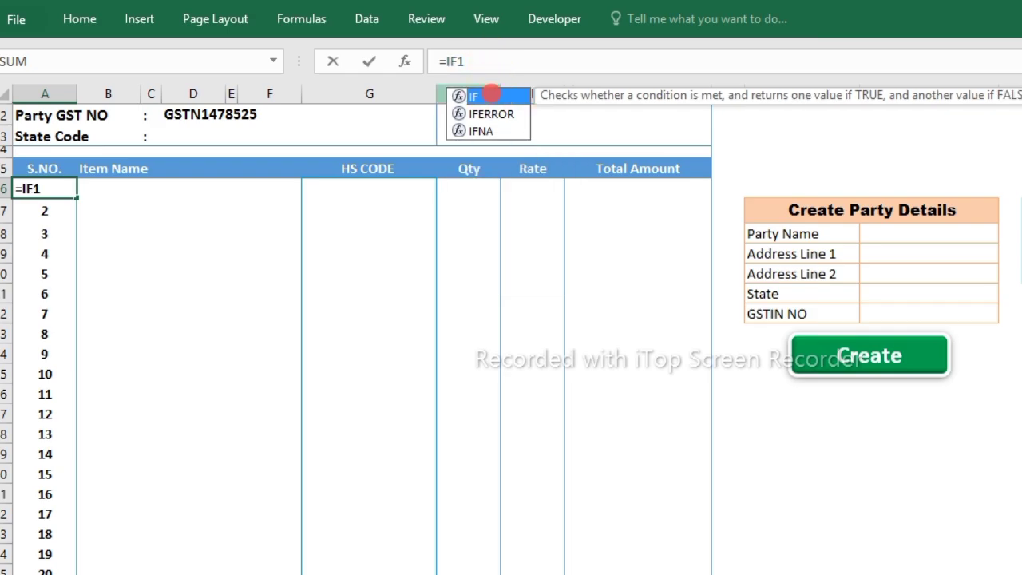
pyautogui.doubleClick(491, 94)
pyautogui.click(146, 190)
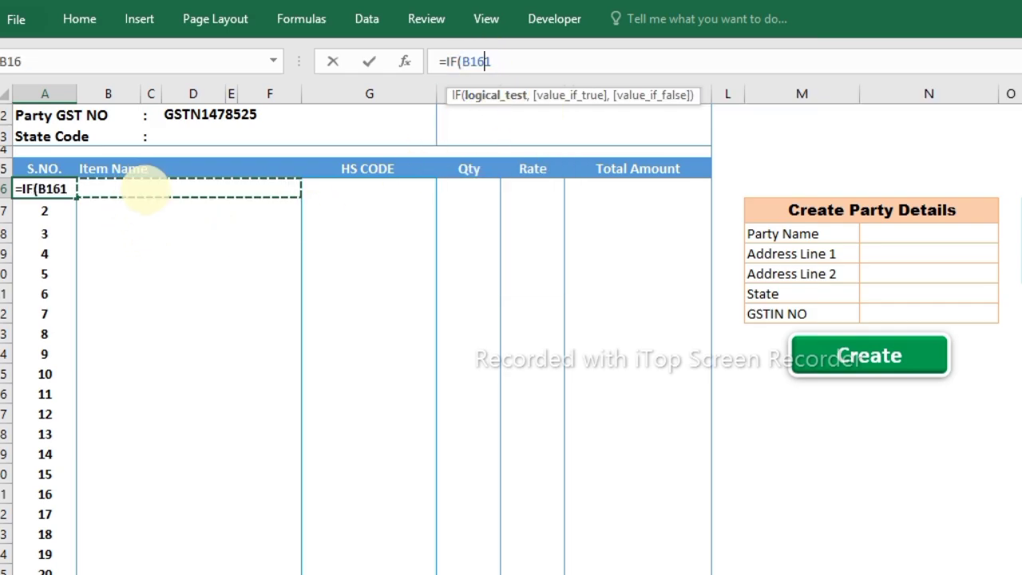
pyautogui.write('=')
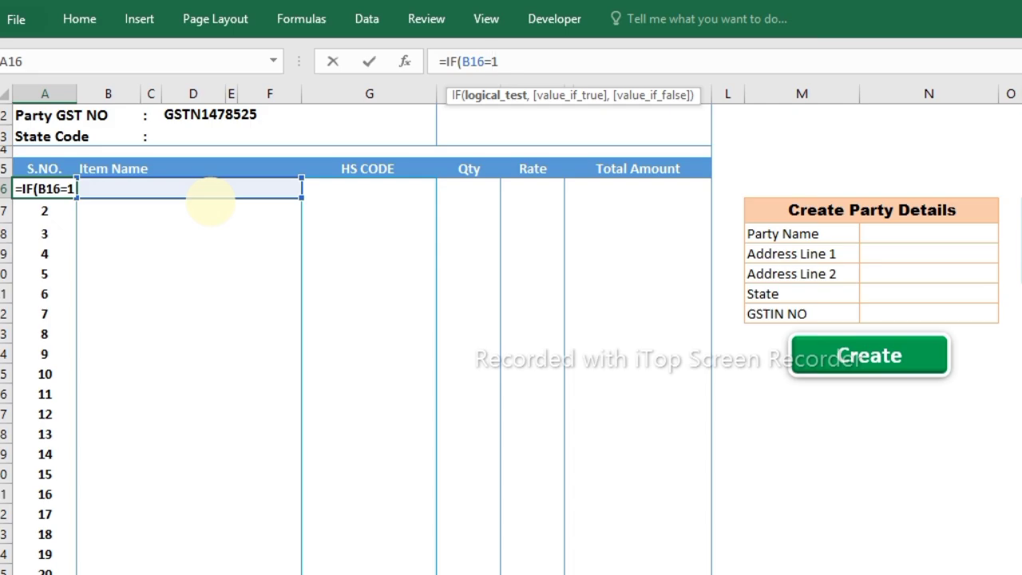
pyautogui.write('""')
pyautogui.press('BackSpace')
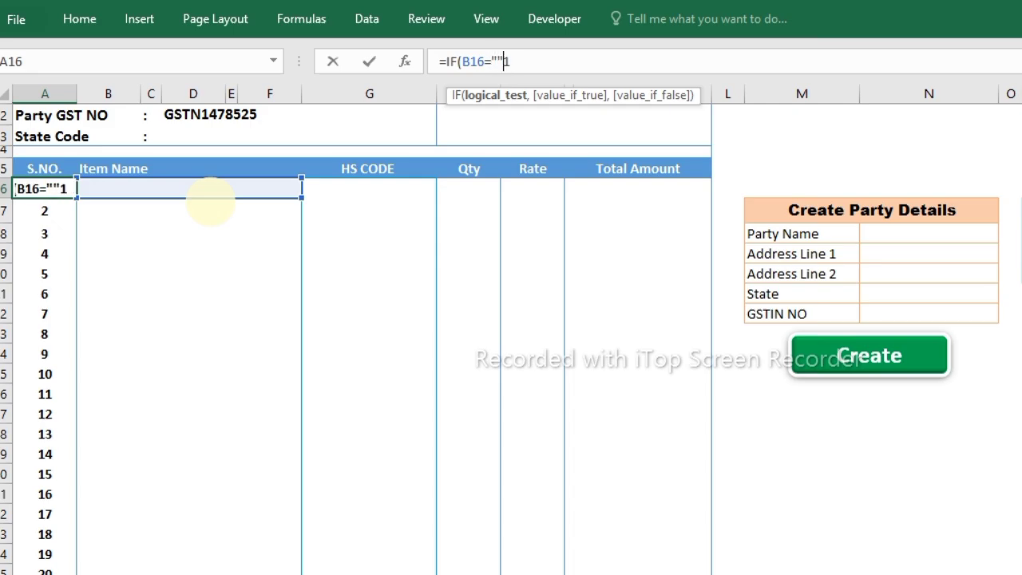
pyautogui.write(',')
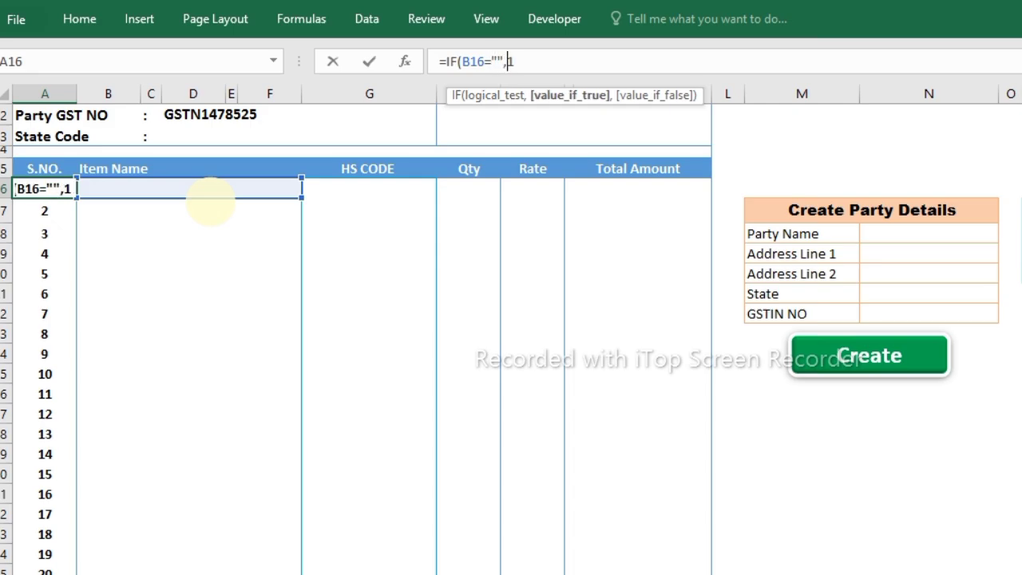
pyautogui.write('"",')
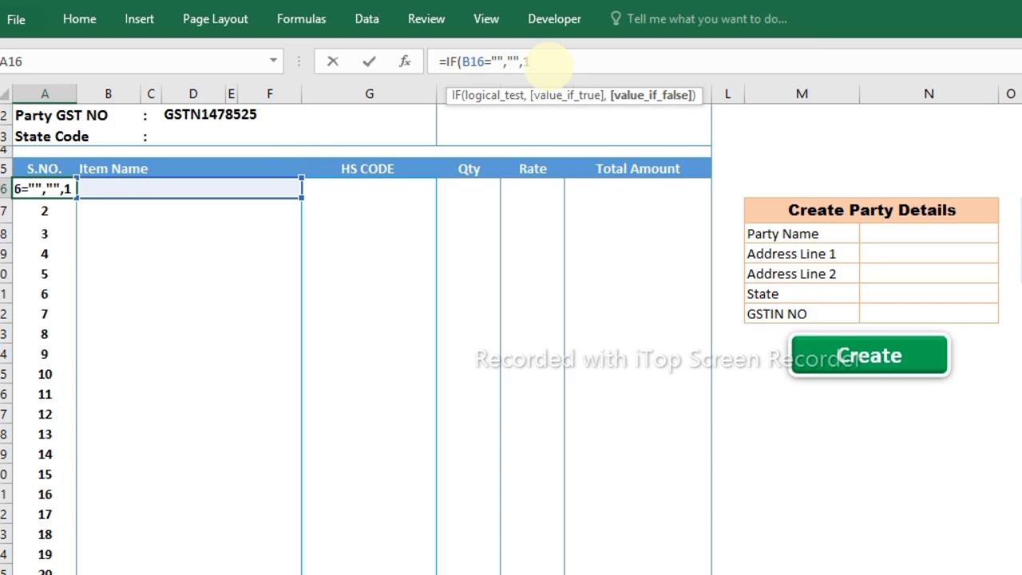
pyautogui.press('Return')
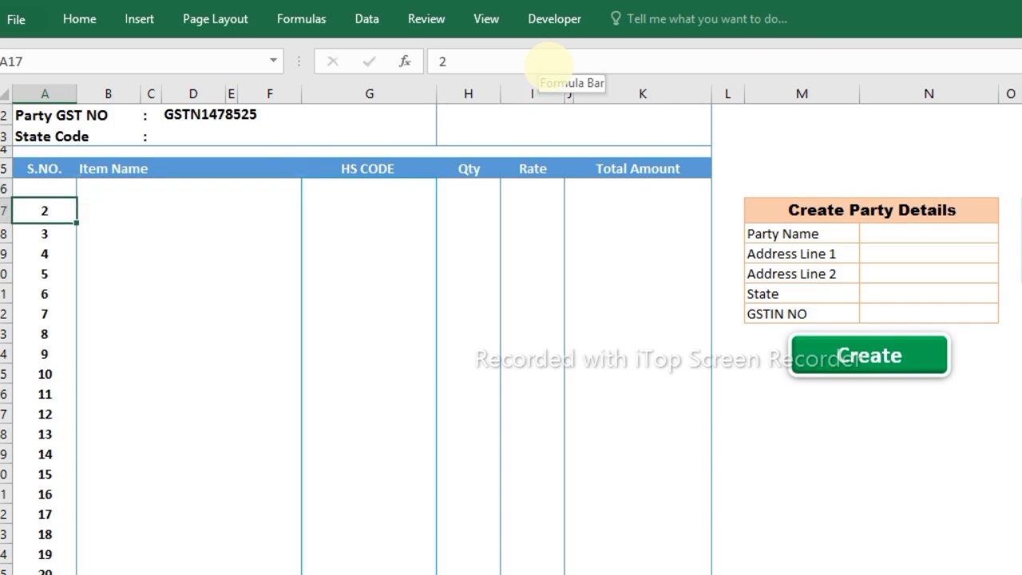
# Copy the A16 blank-check formula down column A past the merged-cells warning
pyautogui.click(44, 189)
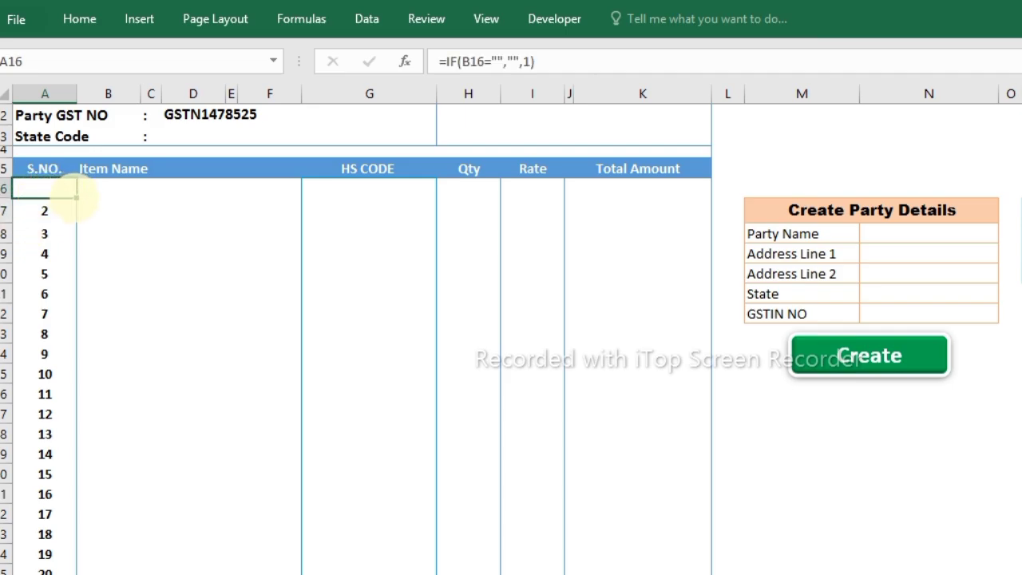
pyautogui.doubleClick(77, 196)
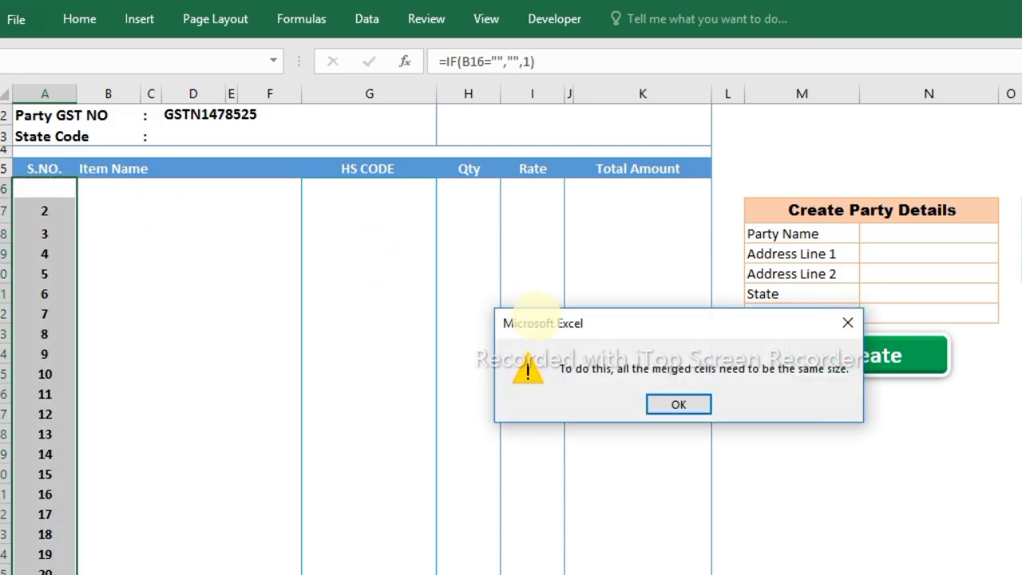
pyautogui.click(679, 405)
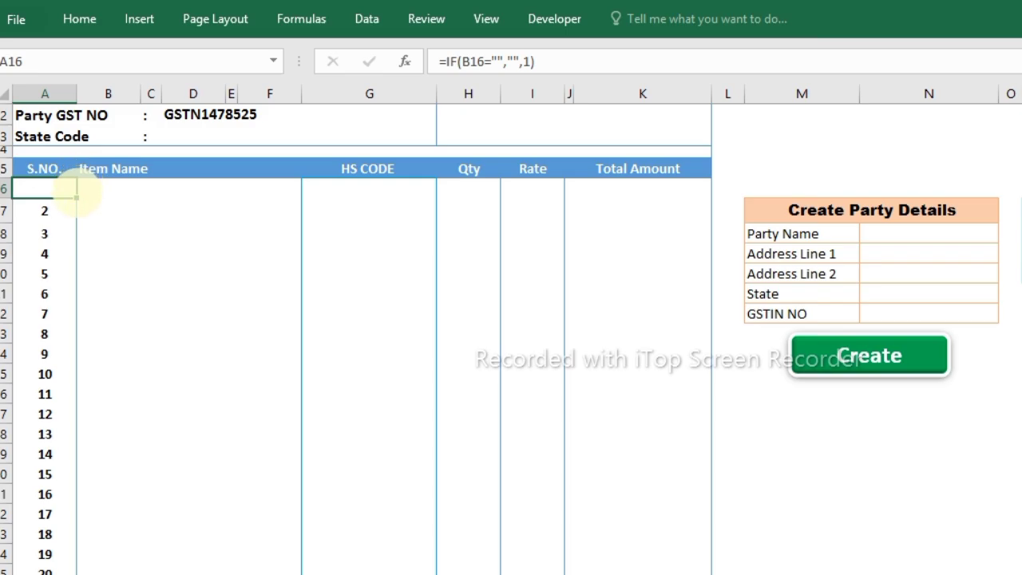
pyautogui.moveTo(77, 197); pyautogui.dragTo(78, 572)
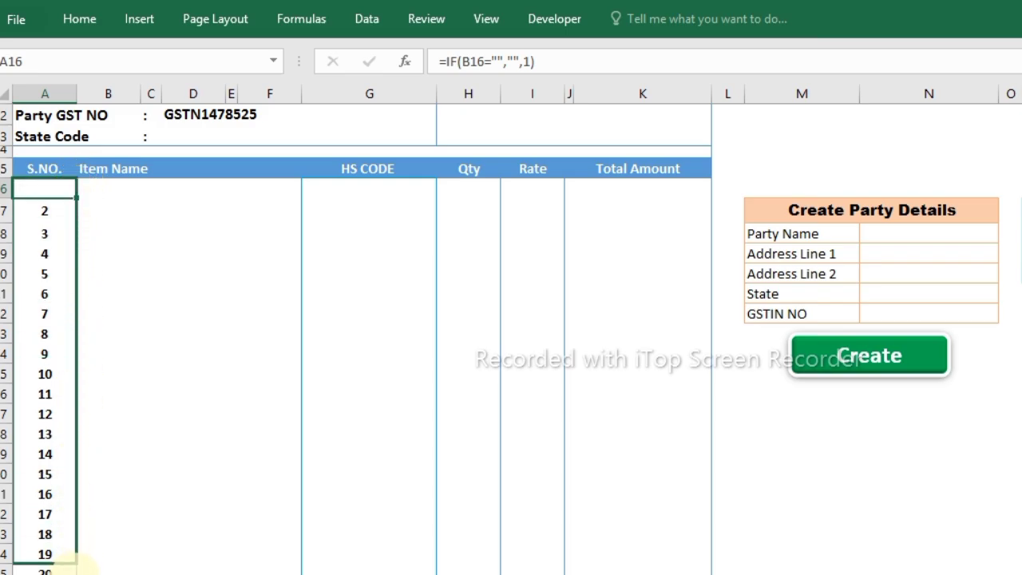
pyautogui.click(121, 456)
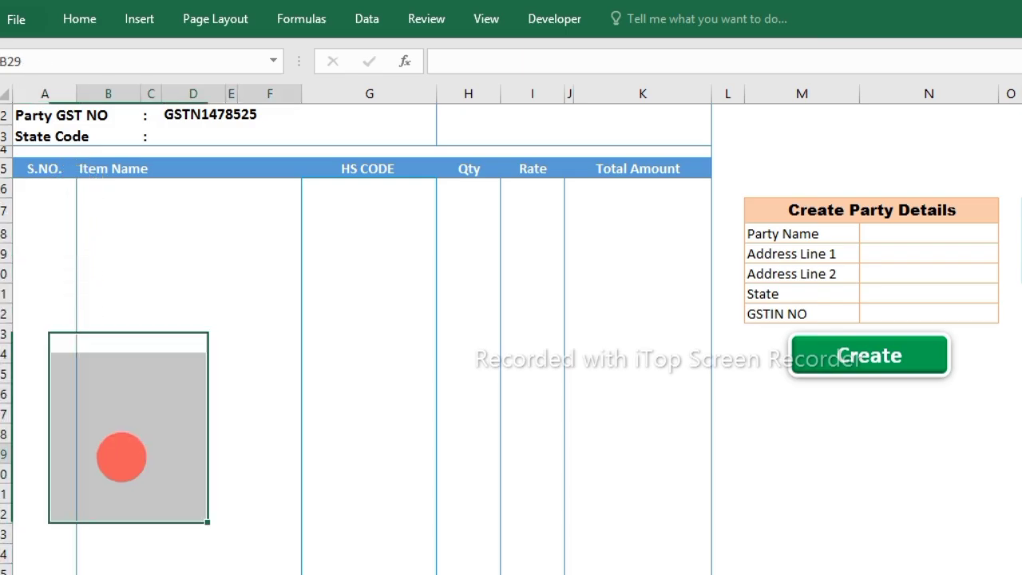
# Test with item names 4 and 8978 in B16:B17, then clear them
pyautogui.click(127, 187)
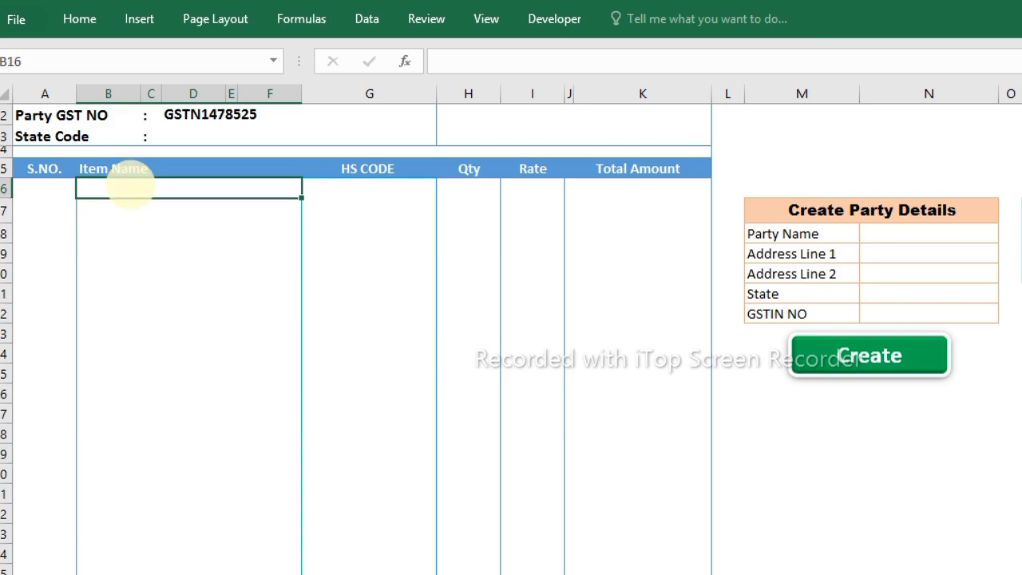
pyautogui.write('4')
pyautogui.press('Return')
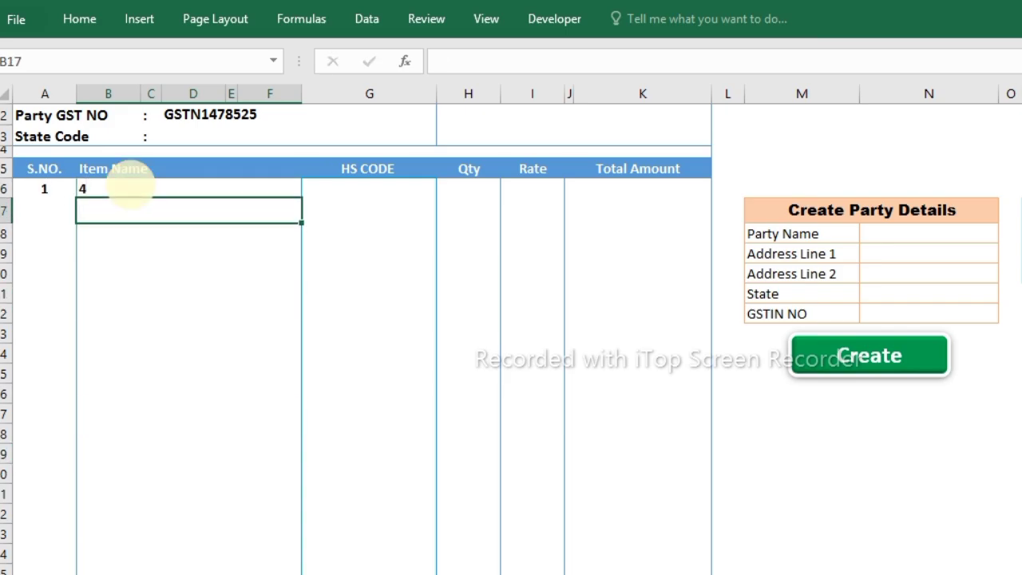
pyautogui.write('8978')
pyautogui.press('Return')
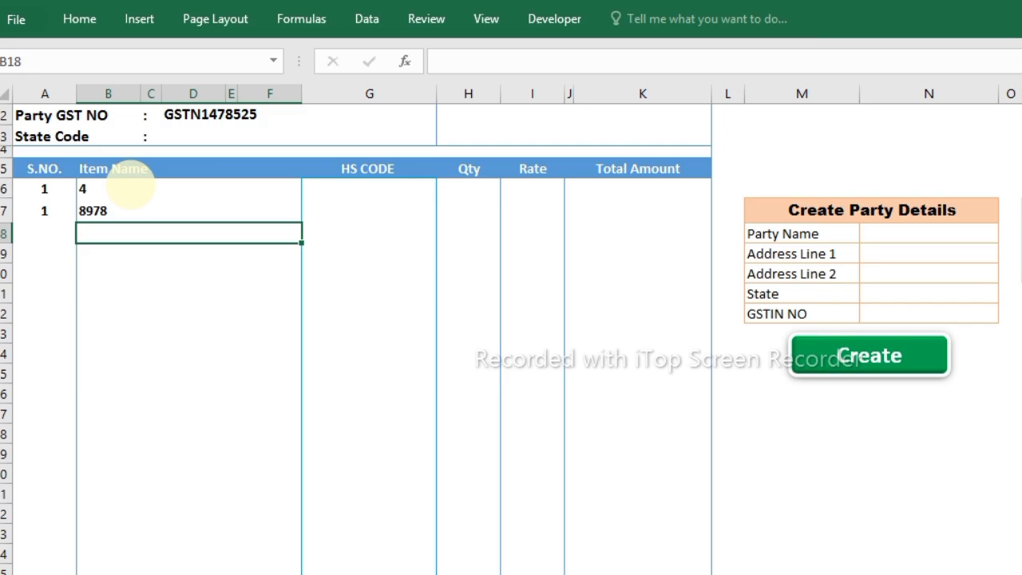
pyautogui.click(44, 211)
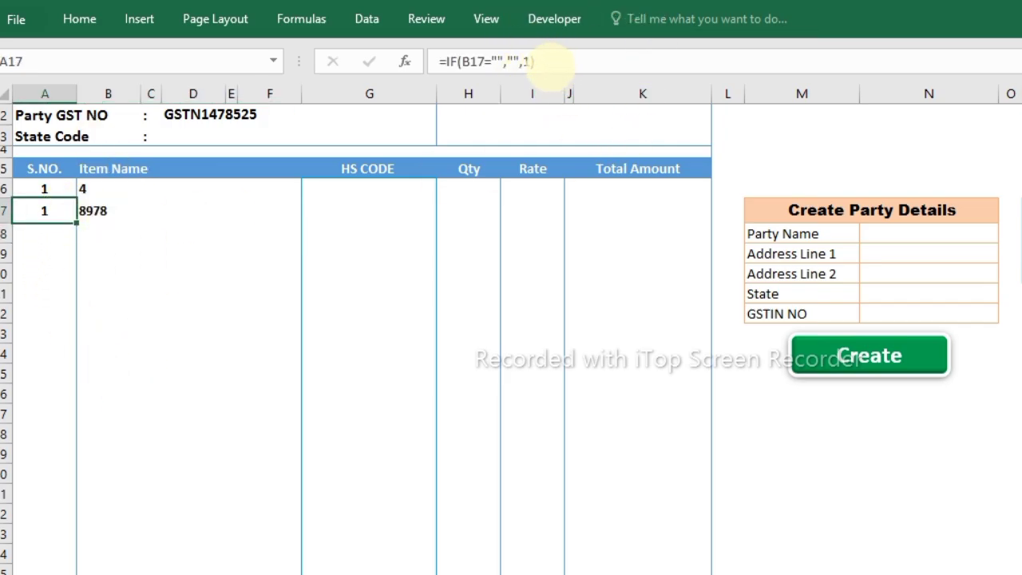
pyautogui.moveTo(116, 191); pyautogui.dragTo(126, 206)
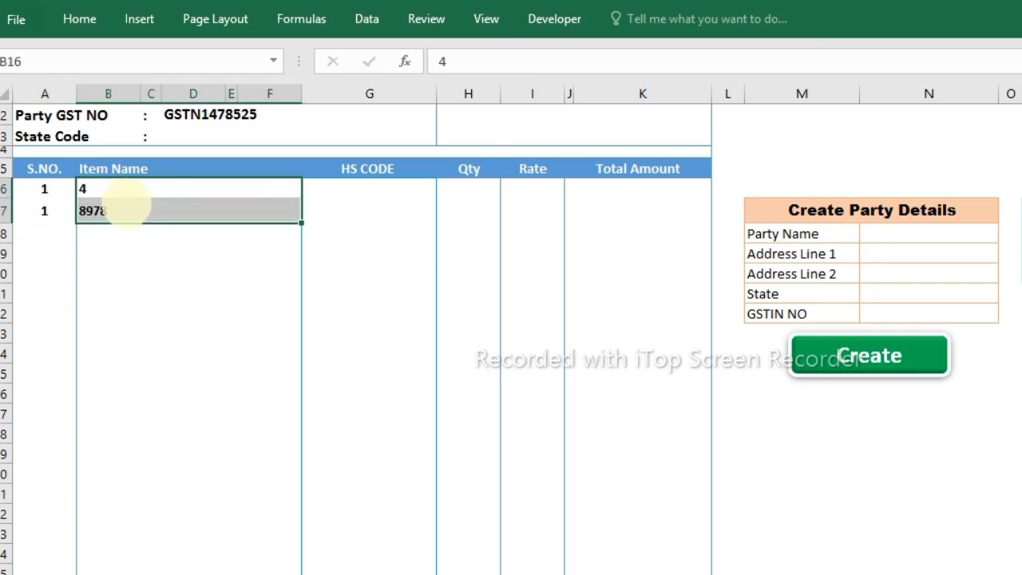
pyautogui.press('Delete')
pyautogui.click(36, 189)
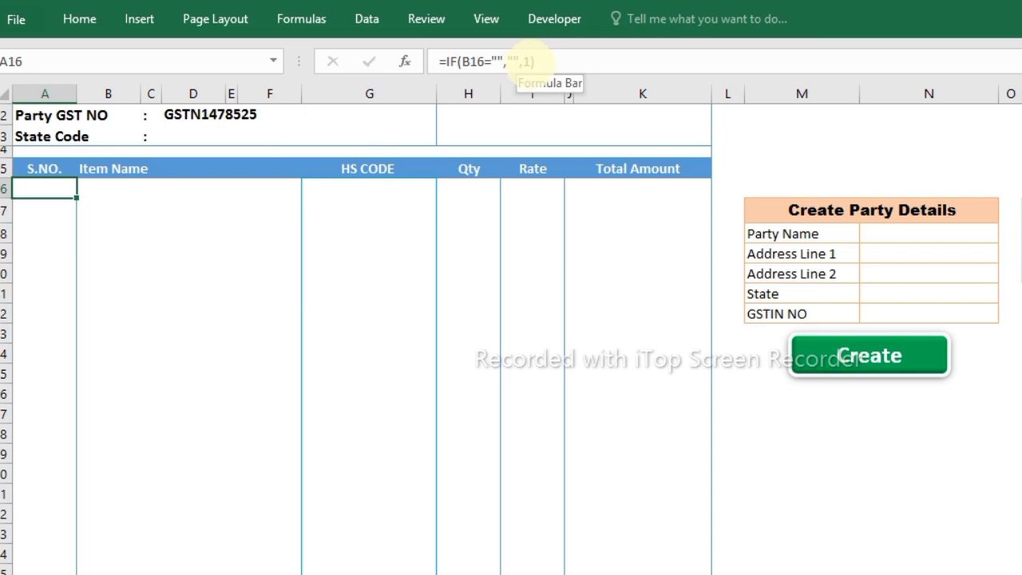
# Change A16 to =IF(B16="","",ROW(1:1)) and copy it down column A
pyautogui.click(532, 62)
pyautogui.press('BackSpace')
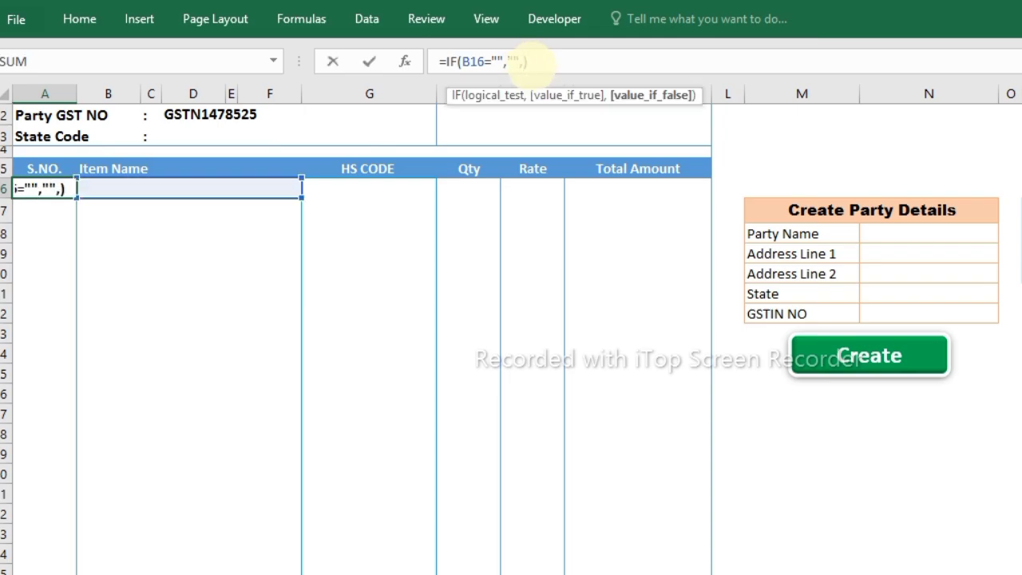
pyautogui.write('RO')
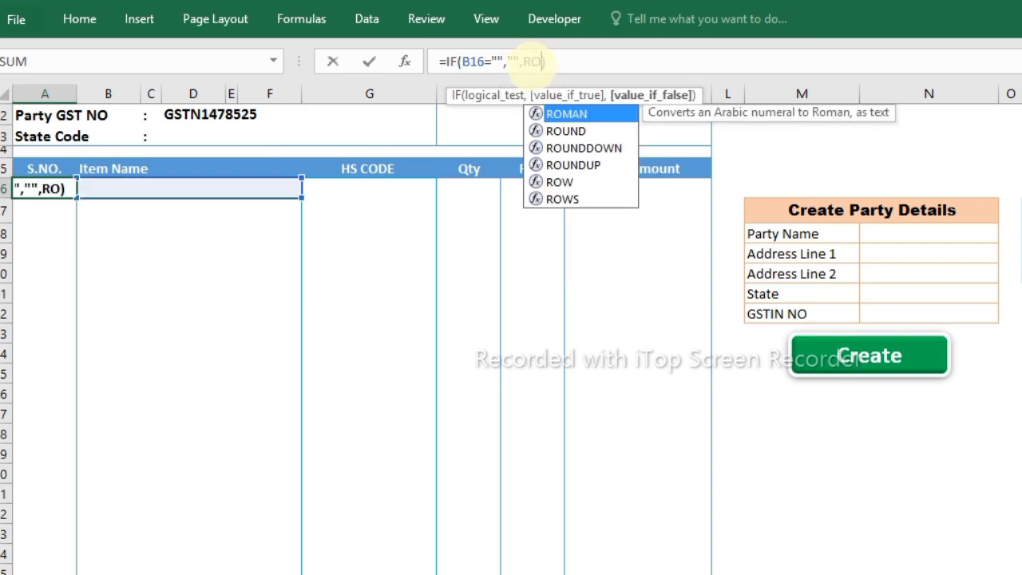
pyautogui.write('W')
pyautogui.doubleClick(551, 114)
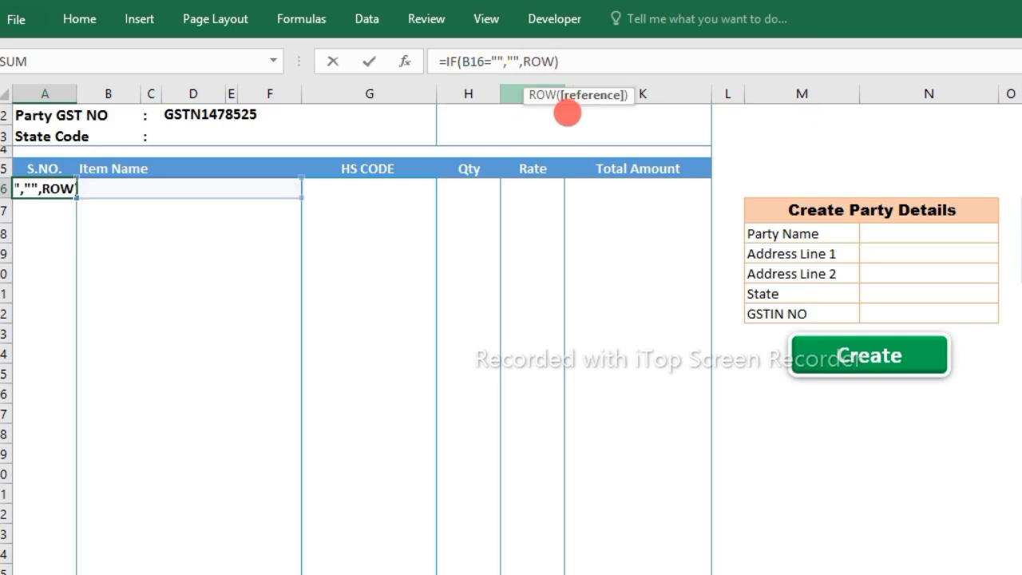
pyautogui.write(')')
pyautogui.write('1')
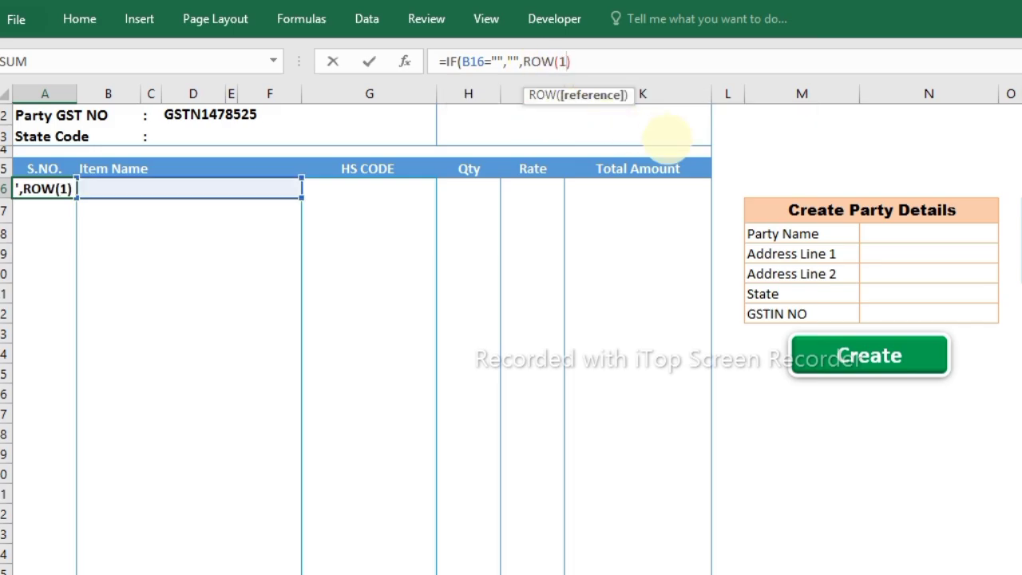
pyautogui.write(':1')
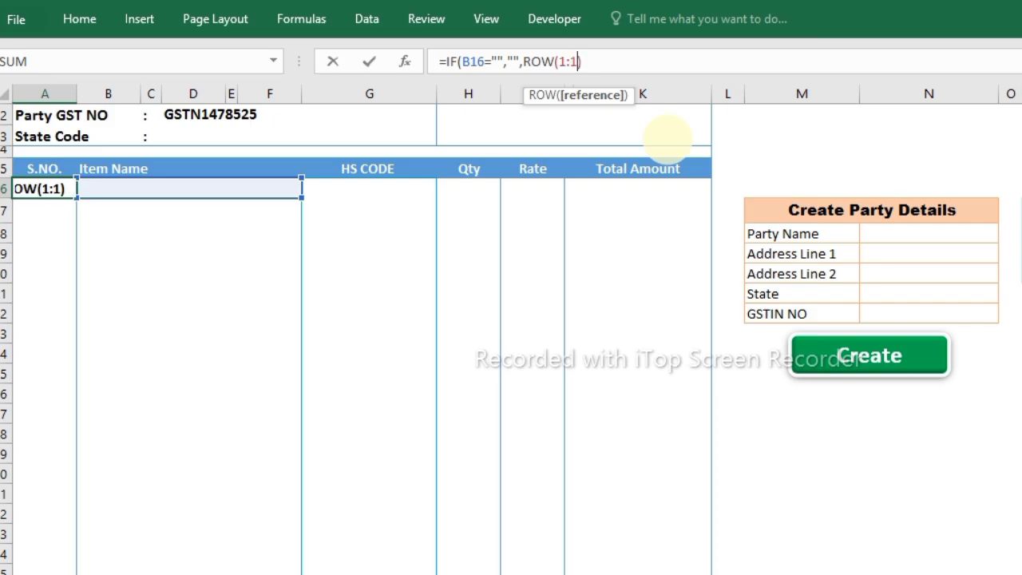
pyautogui.write(')')
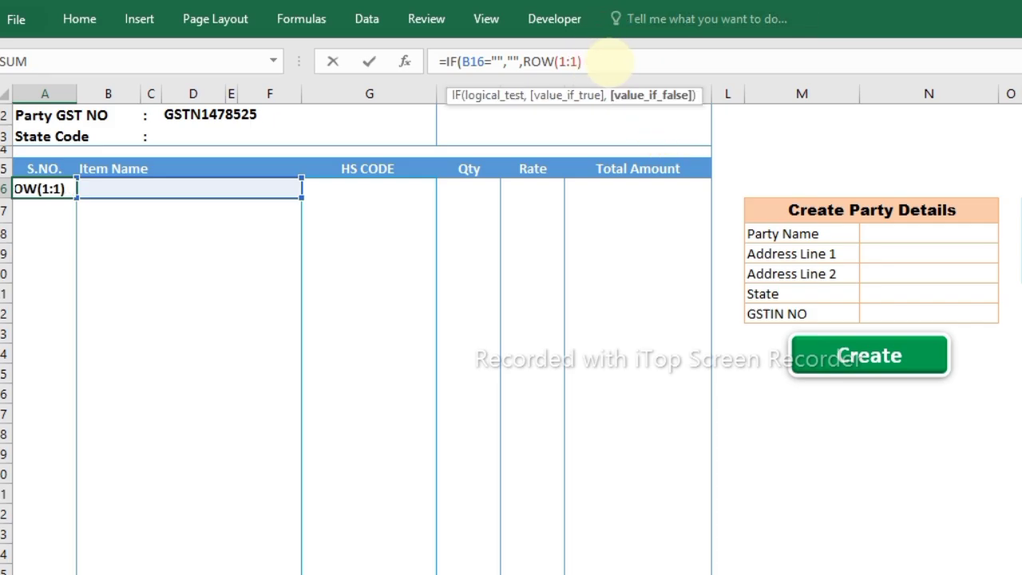
pyautogui.press('Return')
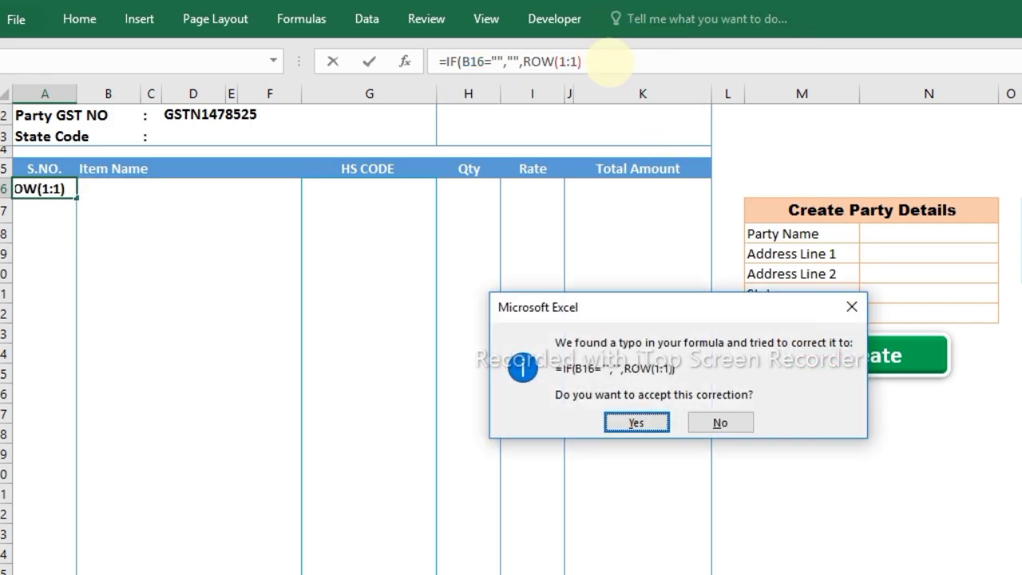
pyautogui.click(621, 424)
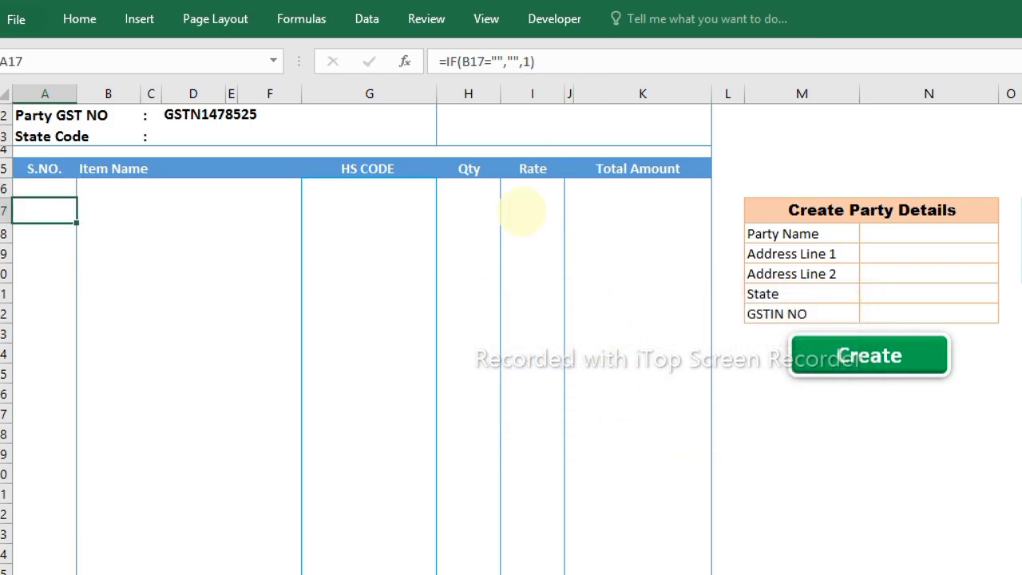
pyautogui.click(71, 189)
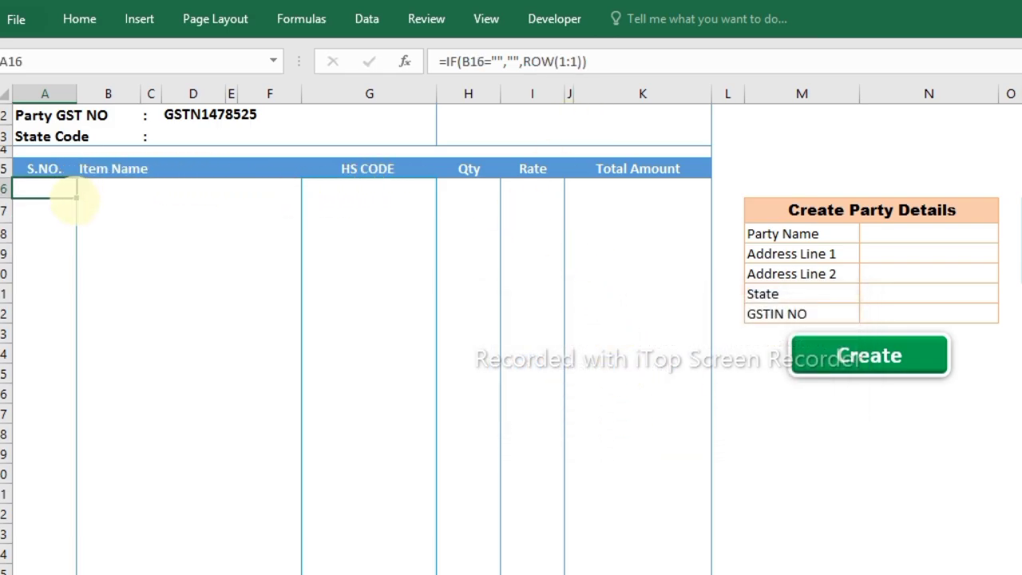
pyautogui.click(75, 198)
pyautogui.moveTo(81, 262); pyautogui.dragTo(73, 548)
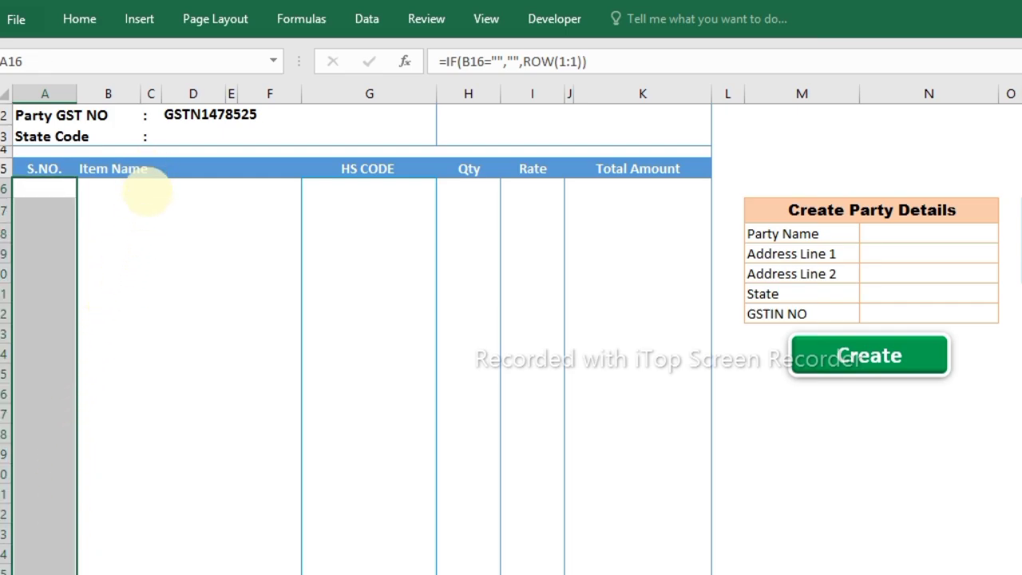
# Test with items 4, KOK and KOK in B16:B18, then delete those entries
pyautogui.click(147, 191)
pyautogui.write('4')
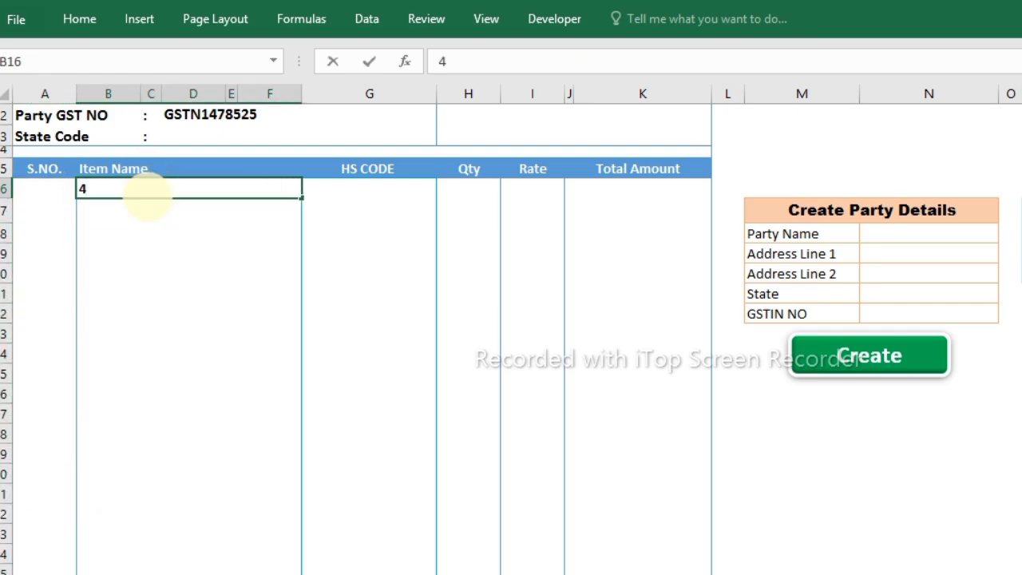
pyautogui.press('Return')
pyautogui.write('KOK')
pyautogui.press('Return')
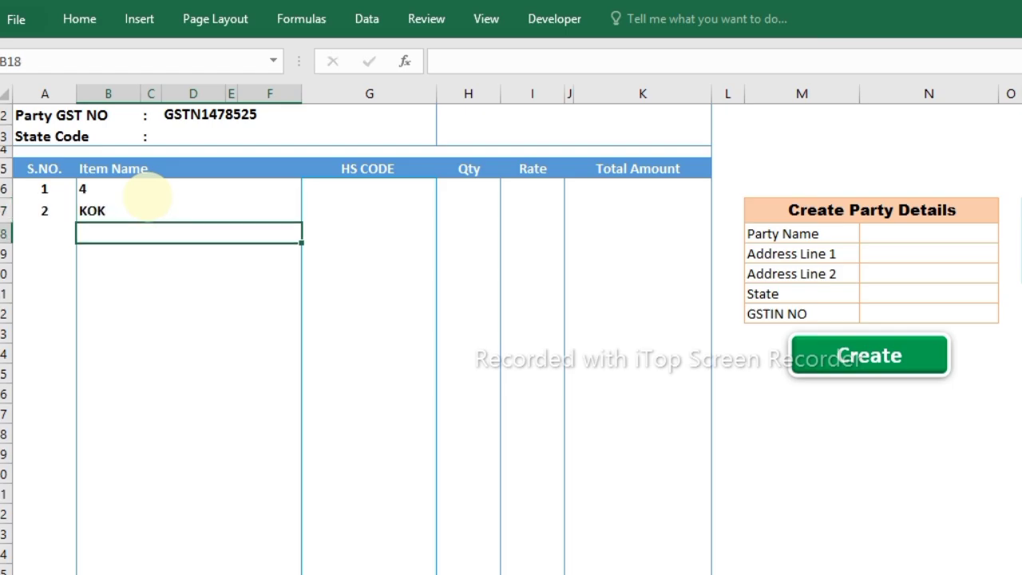
pyautogui.write('KOK')
pyautogui.press('Return')
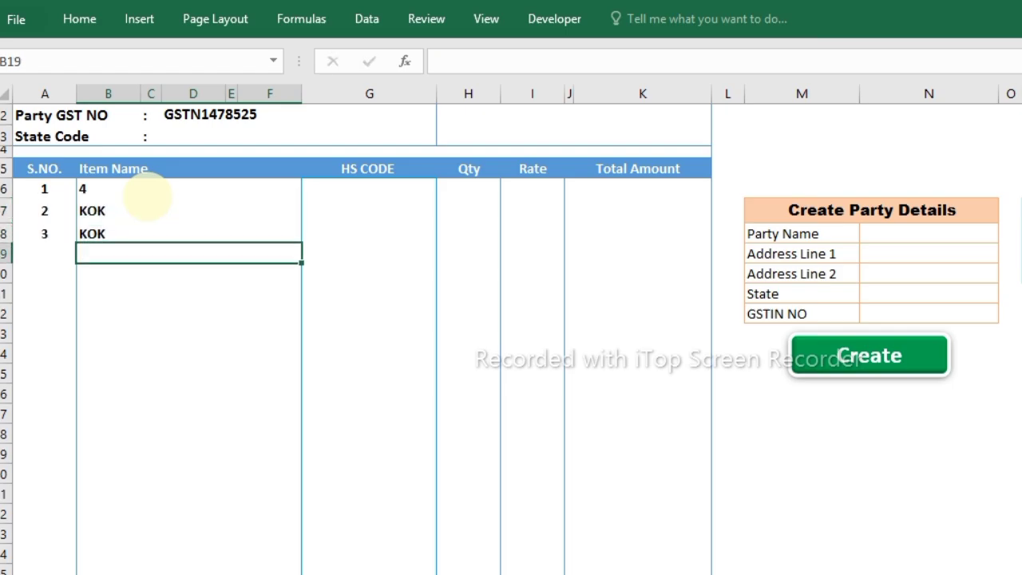
pyautogui.moveTo(152, 190); pyautogui.dragTo(156, 217)
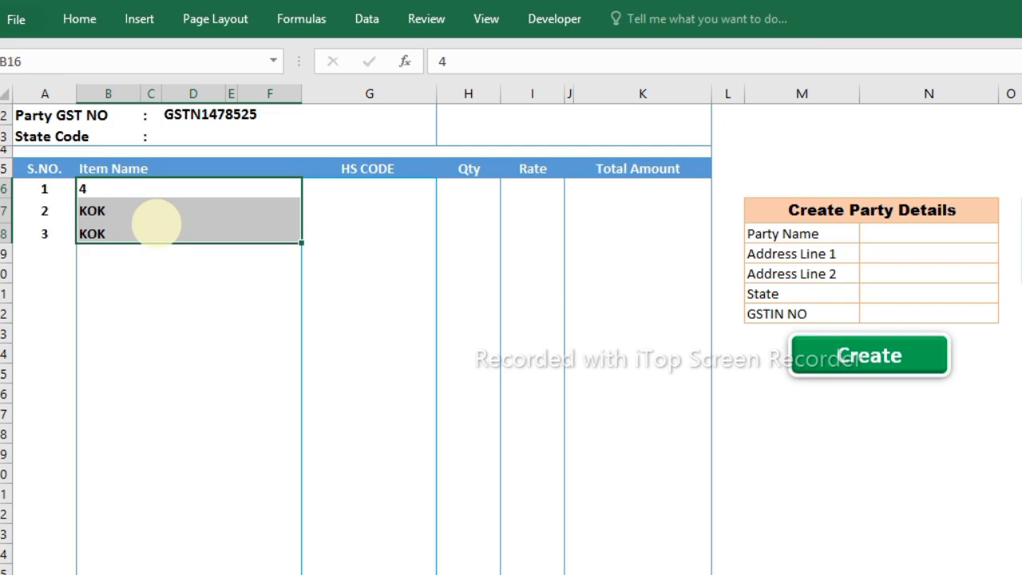
pyautogui.press('Delete')
pyautogui.click(177, 346)
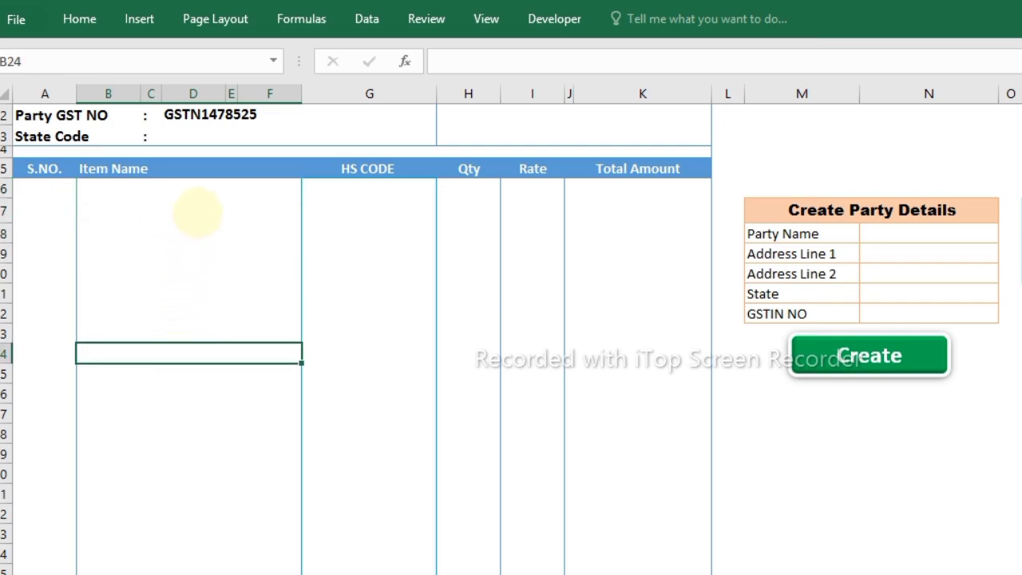
# Give B16 a List data validation with source =items!$A:$A
pyautogui.click(216, 190)
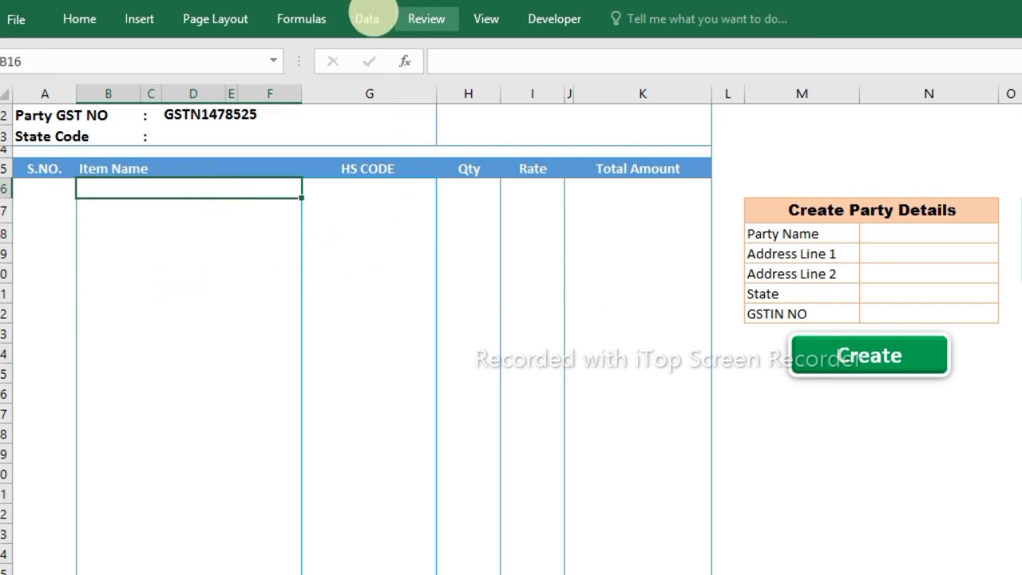
pyautogui.click(367, 18)
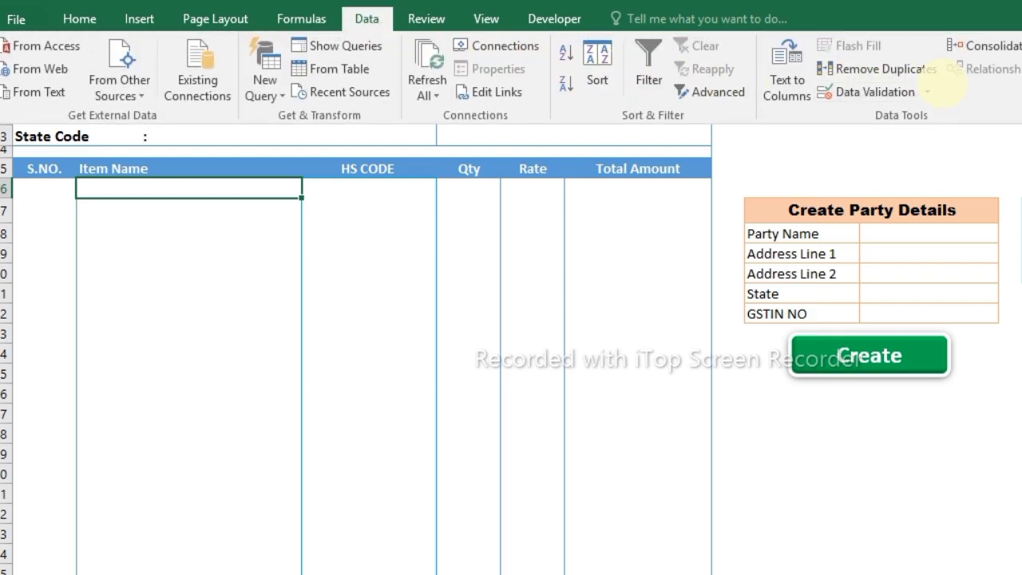
pyautogui.click(928, 91)
pyautogui.click(887, 116)
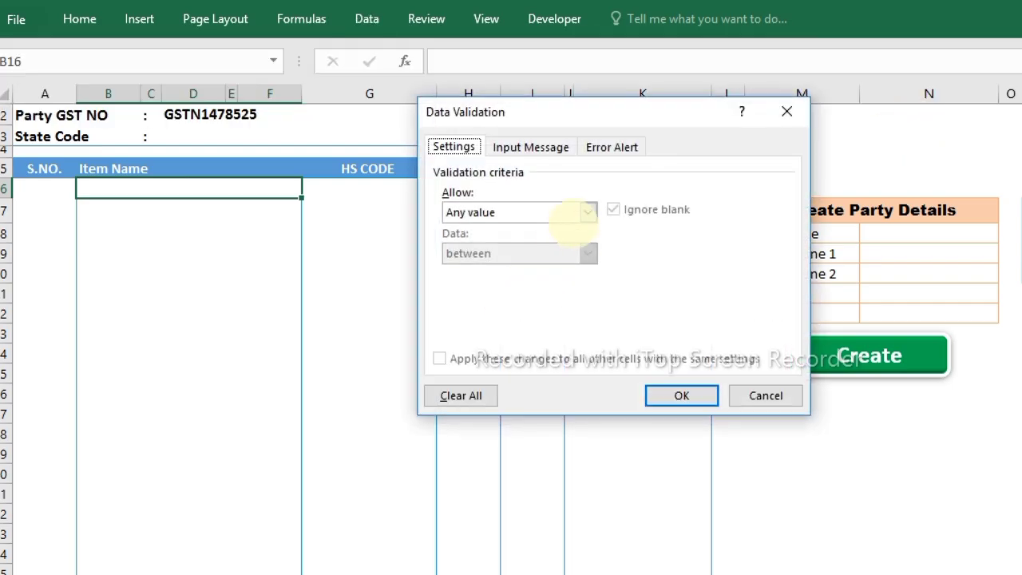
pyautogui.click(577, 212)
pyautogui.click(556, 270)
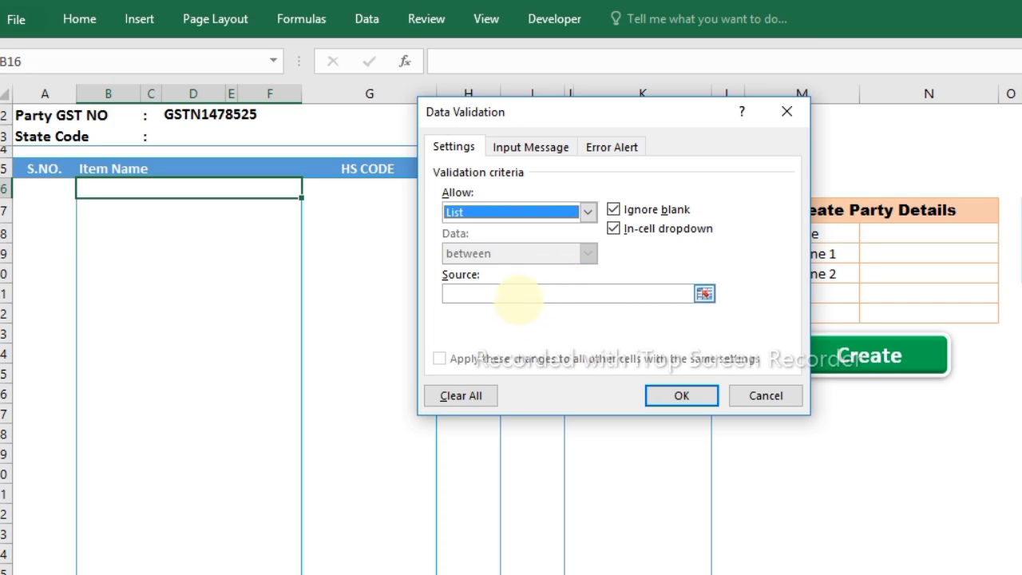
pyautogui.click(518, 294)
pyautogui.moveTo(543, 118); pyautogui.dragTo(296, 143)
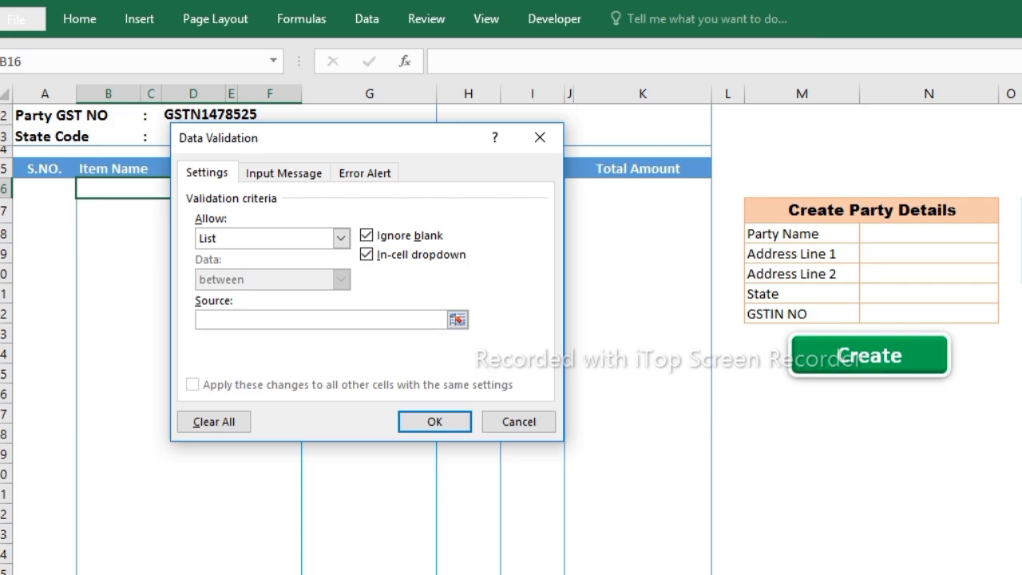
pyautogui.hotkey('ctrl', 'pagedown')
pyautogui.moveTo(378, 135); pyautogui.dragTo(589, 174)
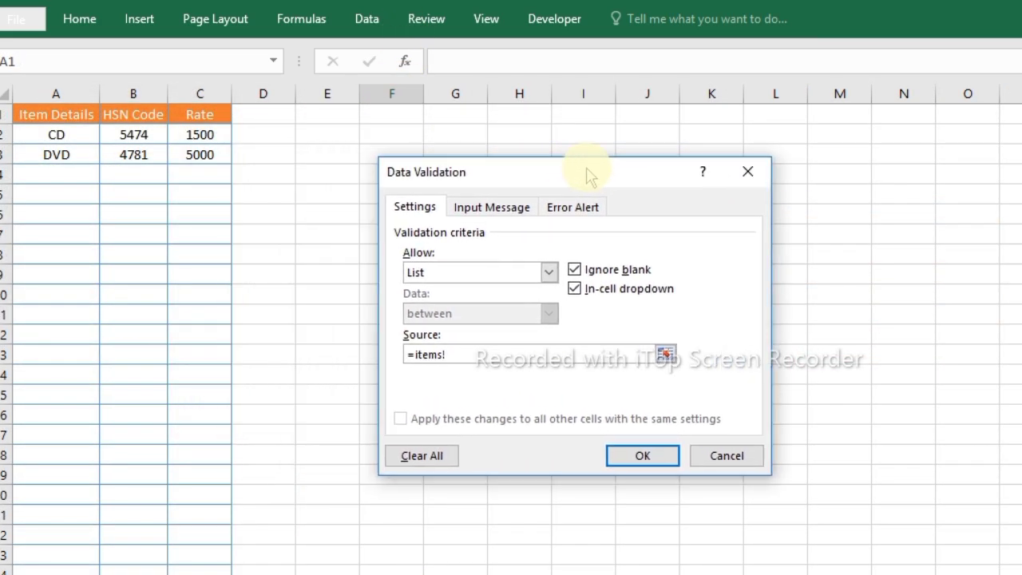
pyautogui.click(83, 95)
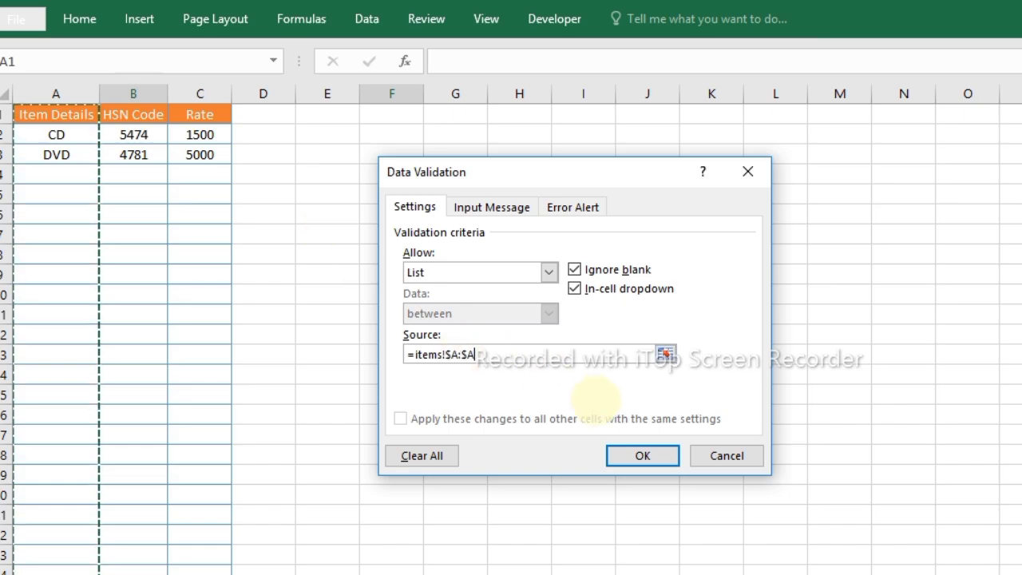
pyautogui.click(635, 455)
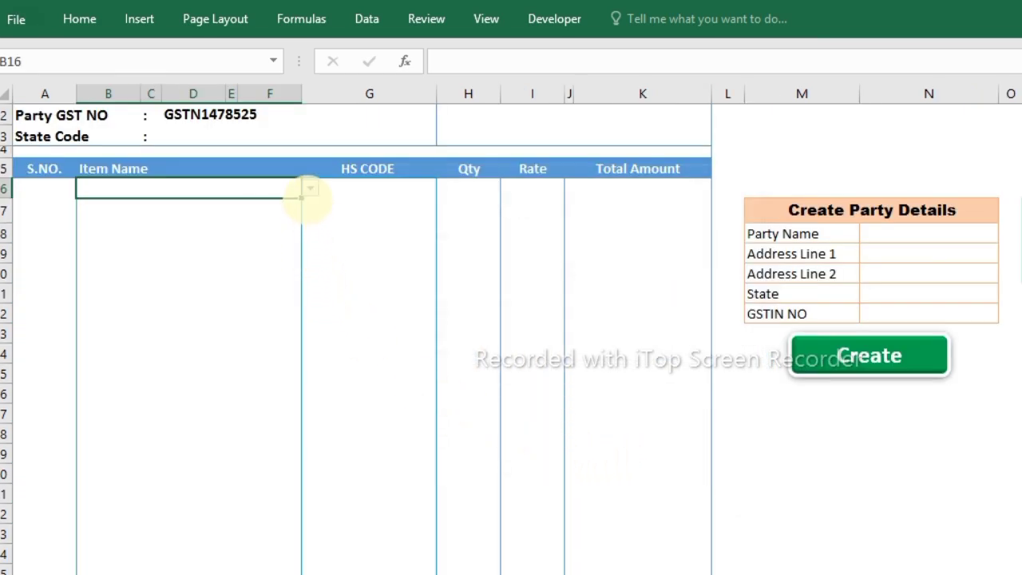
# Copy B16's item dropdown down the Item Name column
pyautogui.click(310, 187)
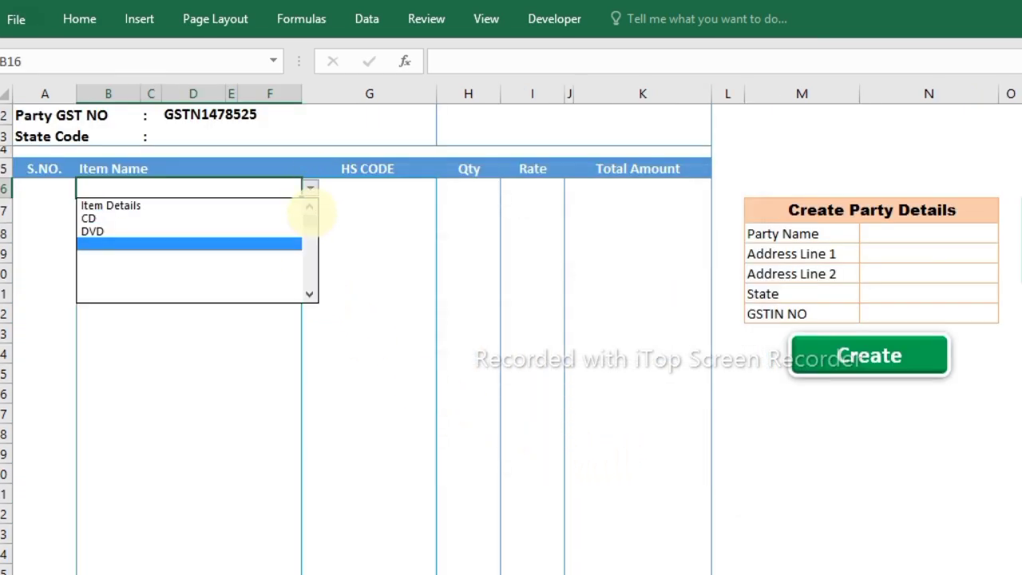
pyautogui.moveTo(301, 197)
pyautogui.mouseDown()
pyautogui.moveTo(283, 569)
pyautogui.moveTo(285, 353)
pyautogui.mouseUp()
pyautogui.click(346, 274)
pyautogui.click(269, 194)
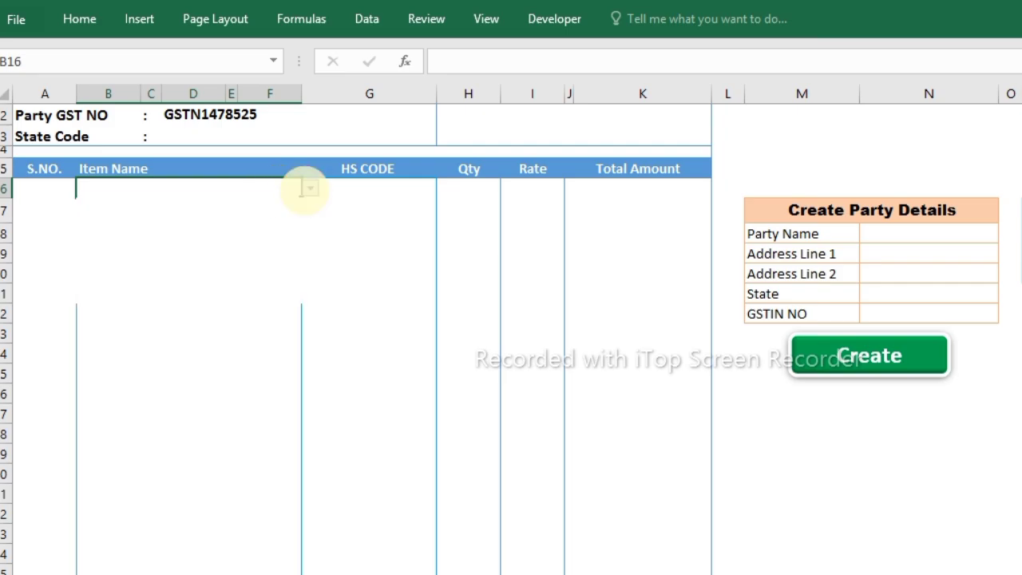
# Pick CD from B16's dropdown and check the HS CODE and Rate cells
pyautogui.click(309, 188)
pyautogui.click(281, 216)
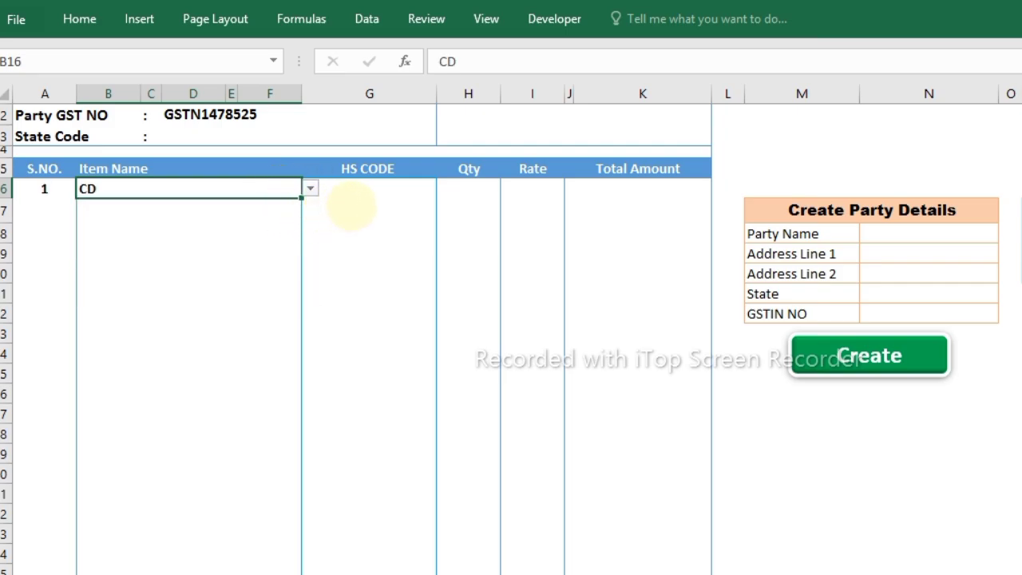
pyautogui.click(403, 194)
pyautogui.click(533, 189)
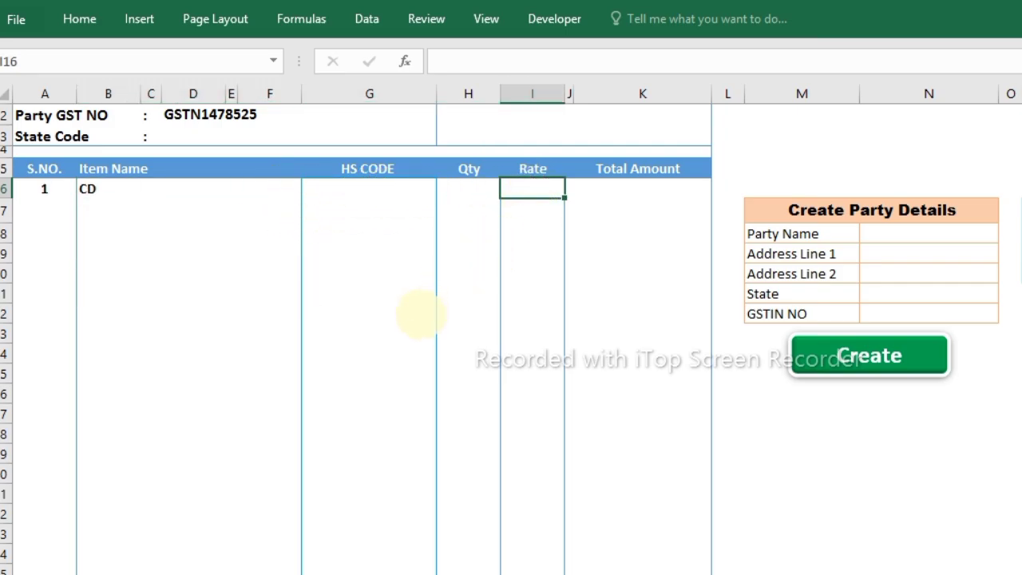
pyautogui.click(263, 188)
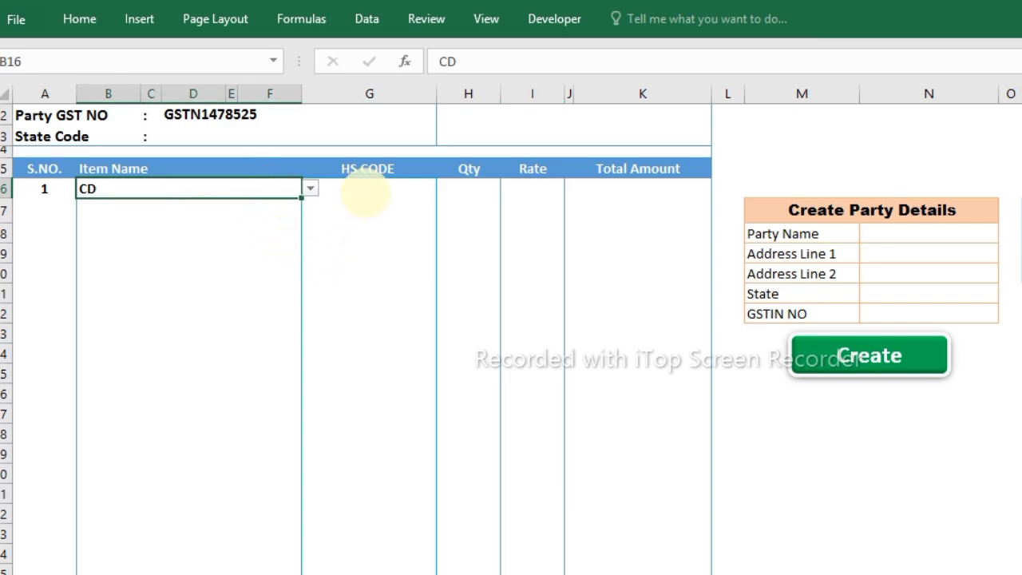
pyautogui.click(368, 193)
pyautogui.click(520, 183)
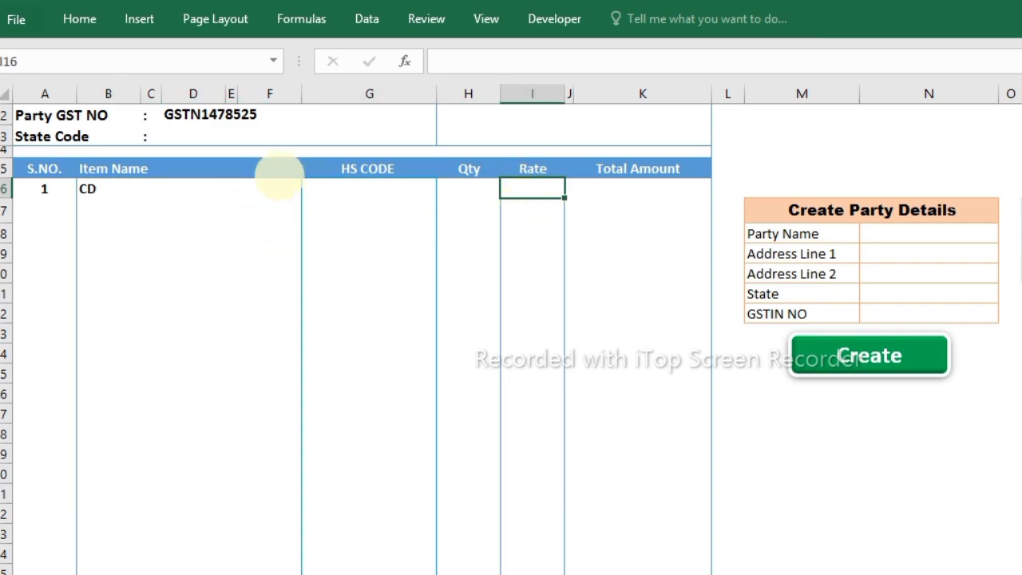
# Start a VLOOKUP in G16 that uses the item name in B16 as the lookup value
pyautogui.click(358, 194)
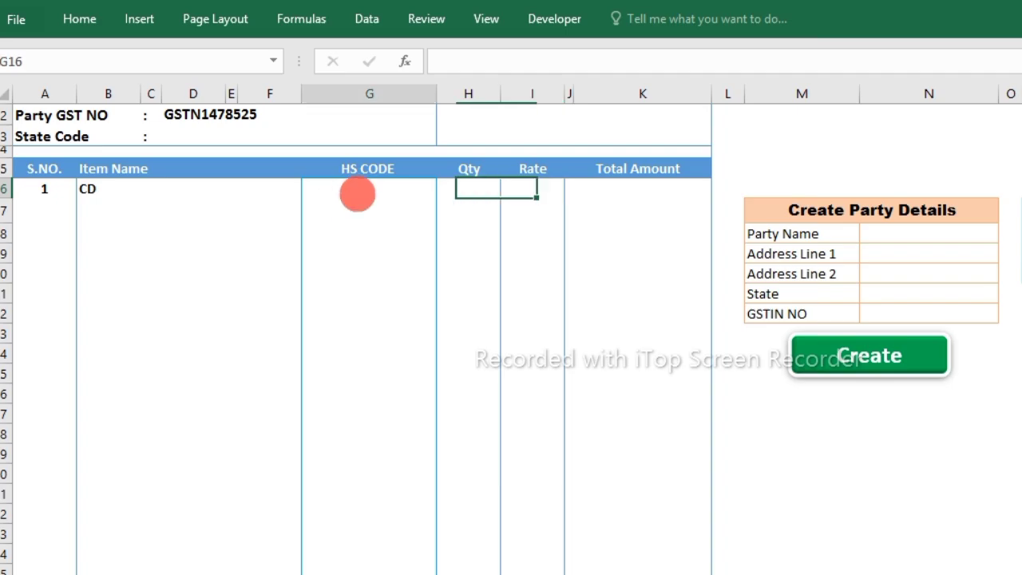
pyautogui.write('=')
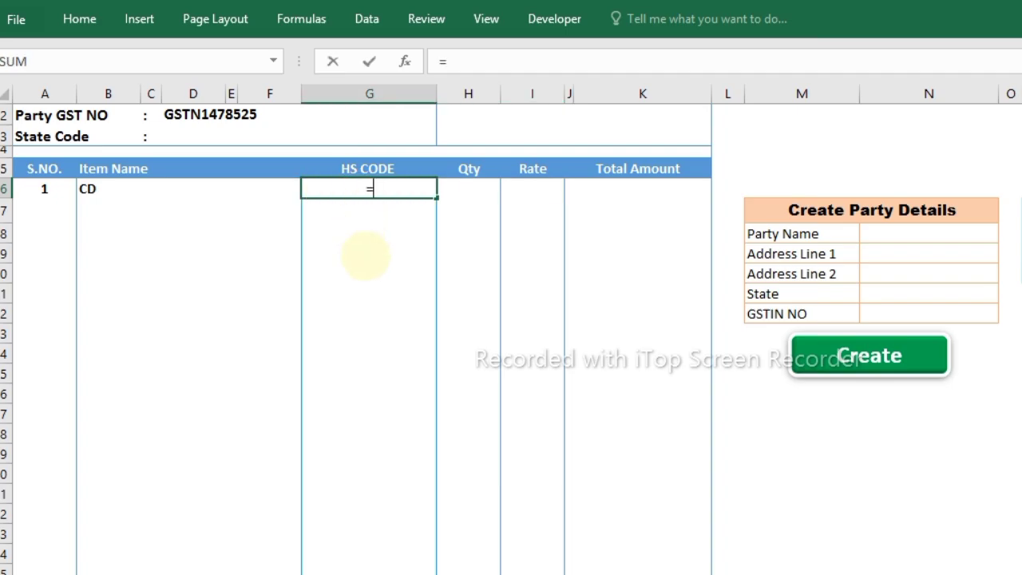
pyautogui.write('VL')
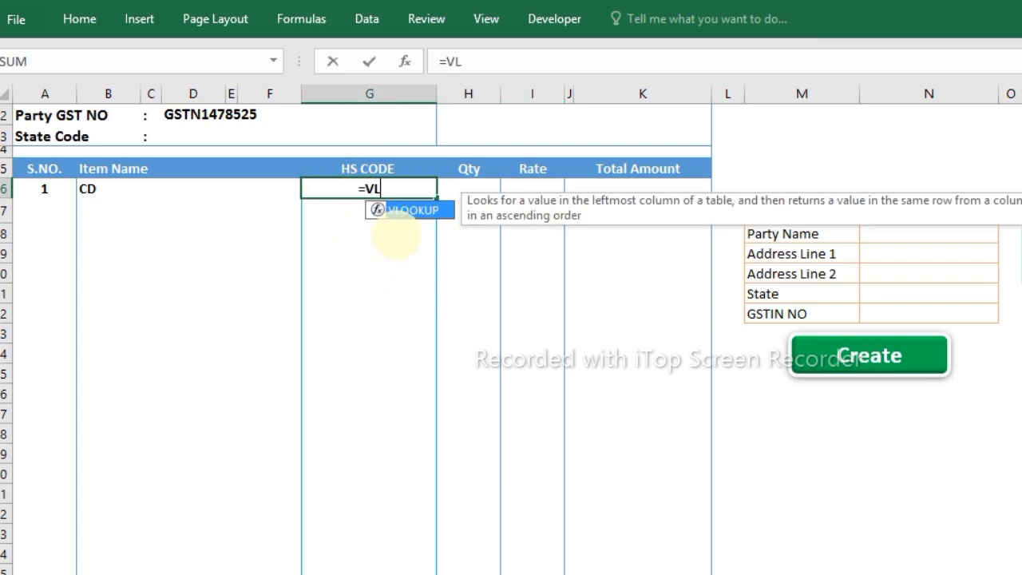
pyautogui.doubleClick(406, 208)
pyautogui.click(228, 203)
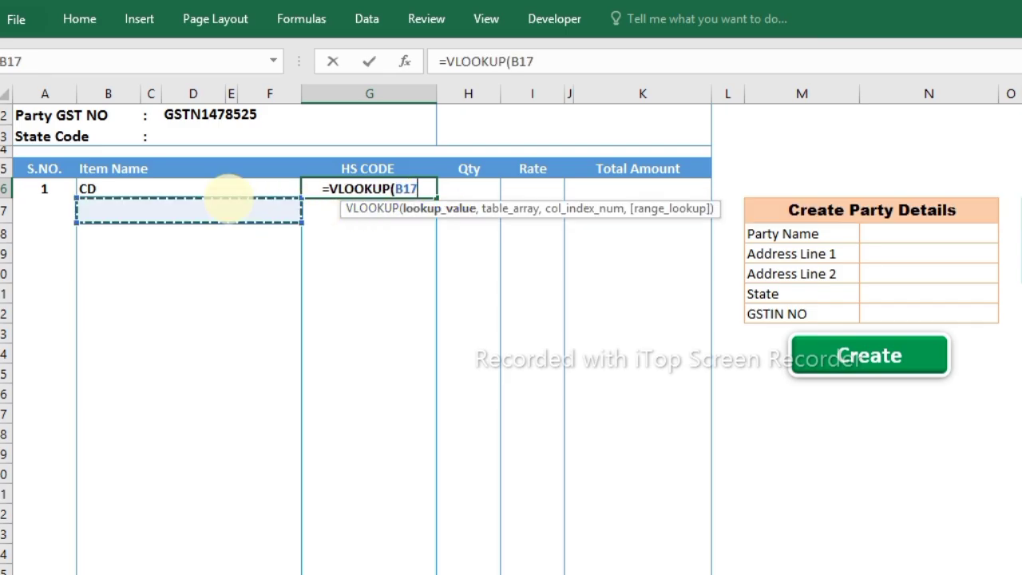
pyautogui.click(222, 189)
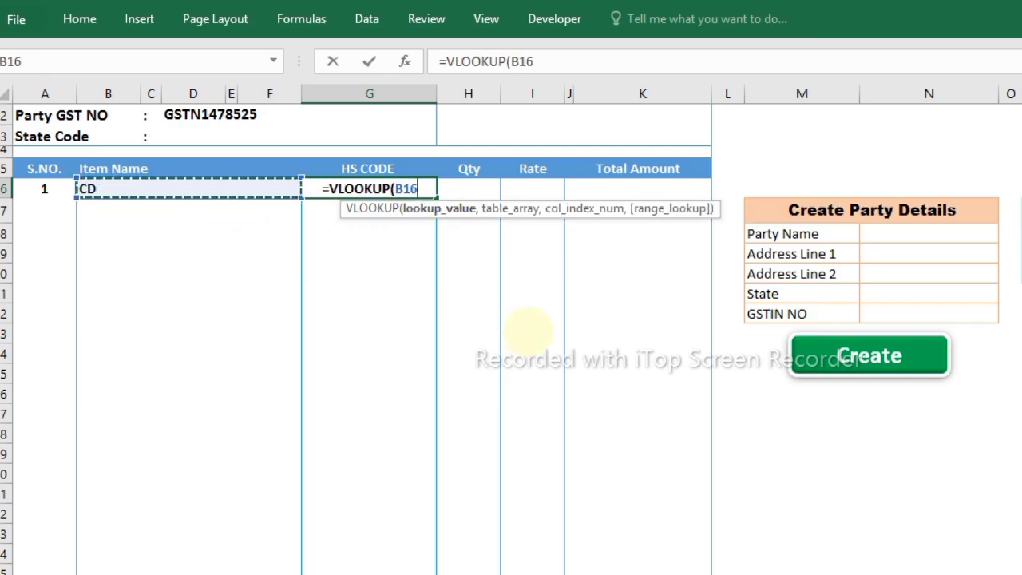
pyautogui.write(',')
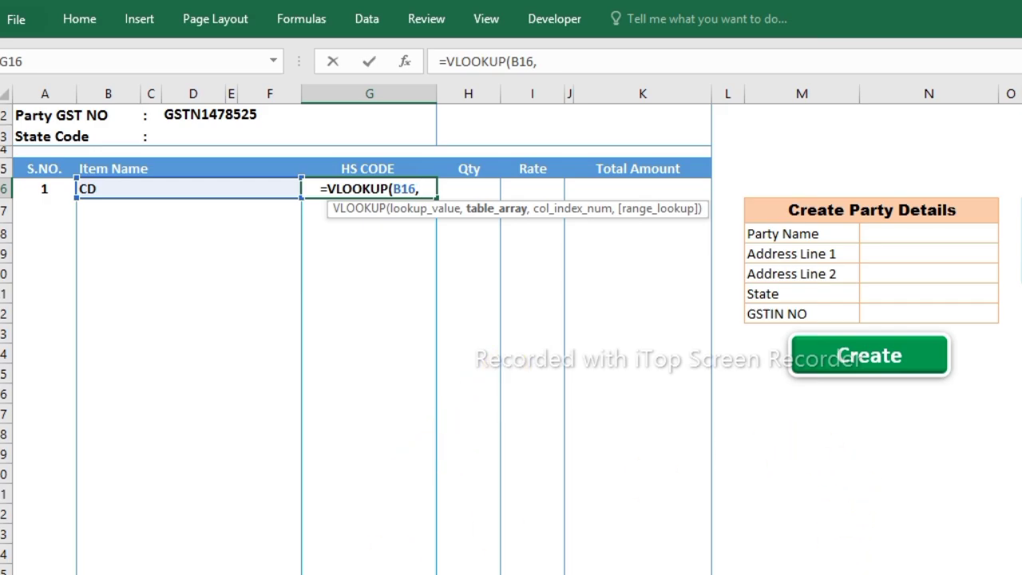
# Point the lookup at table items!A1:C224, returning column 2 with exact match (0)
pyautogui.hotkey('ctrl', 'pagedown')
pyautogui.click(56, 114)
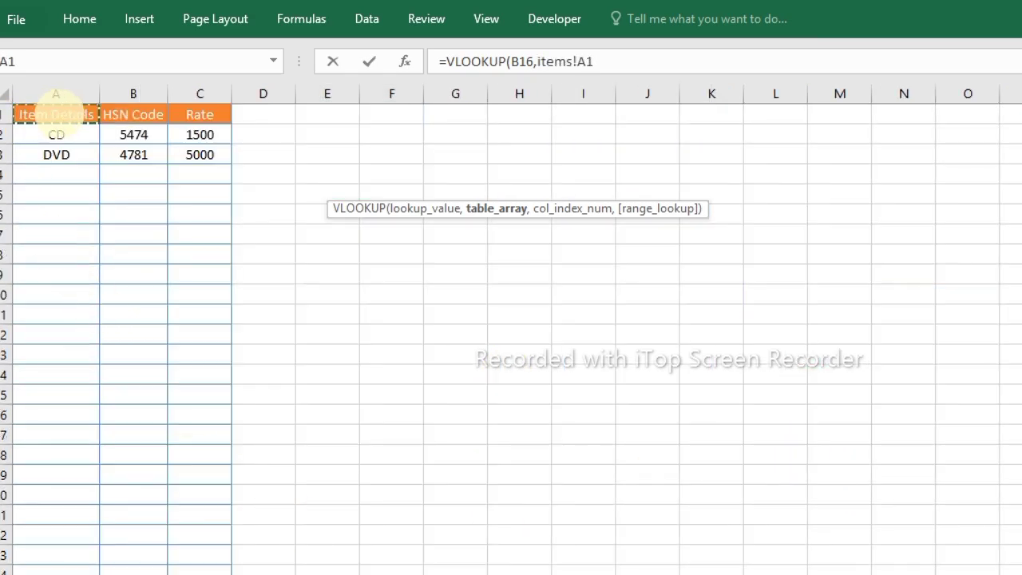
pyautogui.moveTo(56, 114)
pyautogui.mouseDown()
pyautogui.moveTo(133, 571)
pyautogui.moveTo(199, 511)
pyautogui.moveTo(200, 571)
pyautogui.mouseUp()
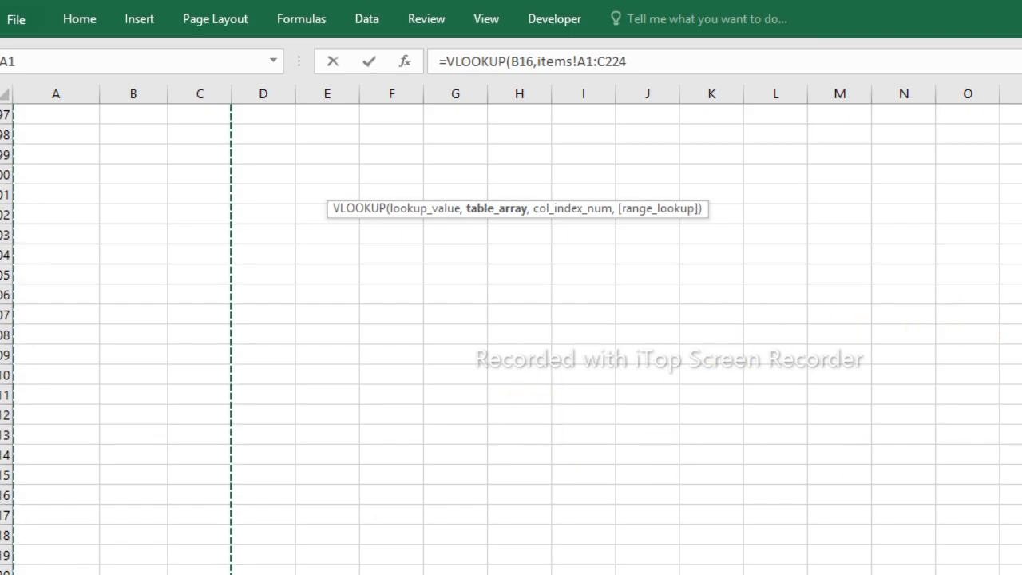
pyautogui.click(660, 58)
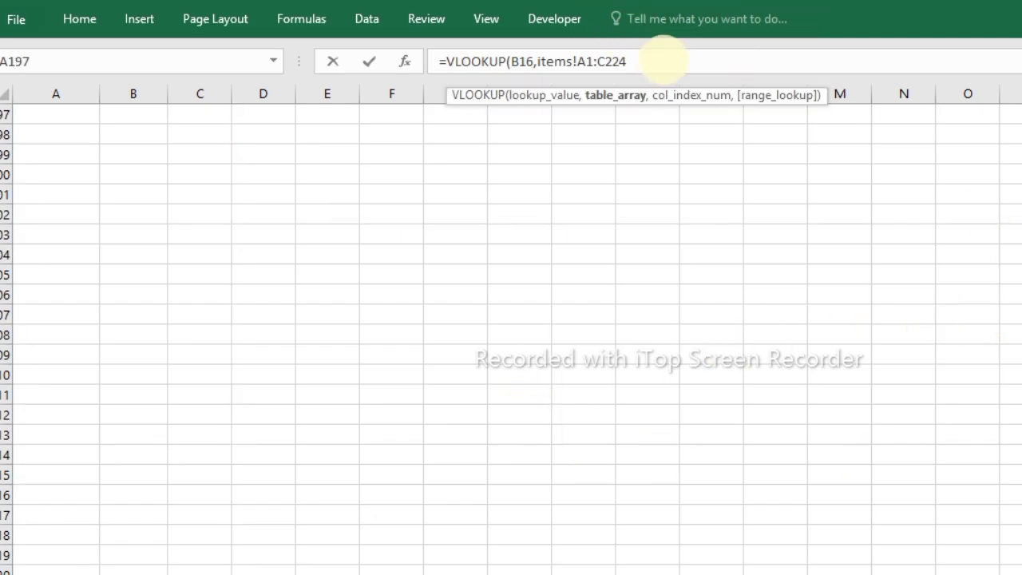
pyautogui.write(',')
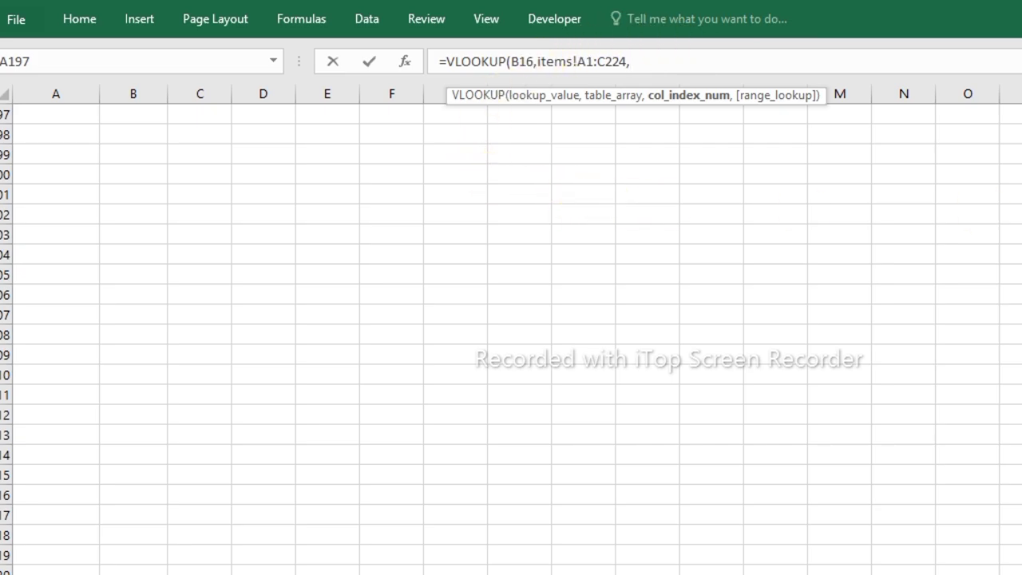
pyautogui.scroll(20, 887, 210)
pyautogui.scroll(20, 887, 210)
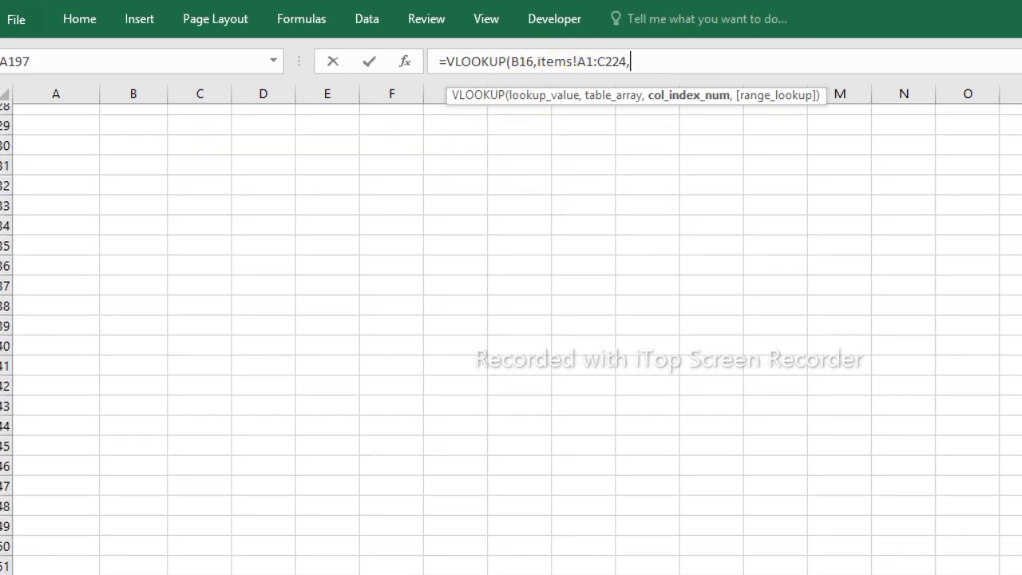
pyautogui.scroll(20, 887, 210)
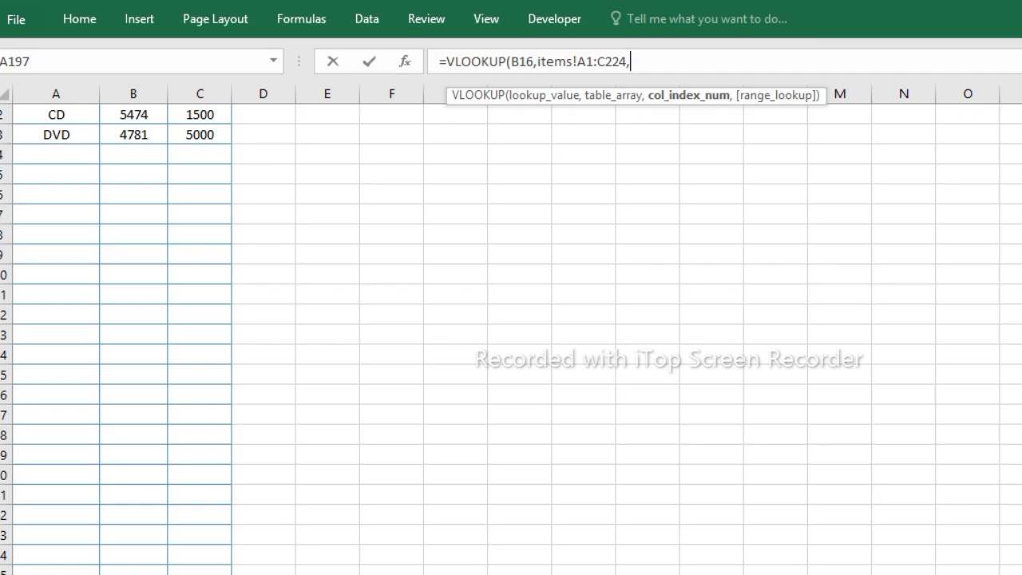
pyautogui.scroll(1, 331, 159)
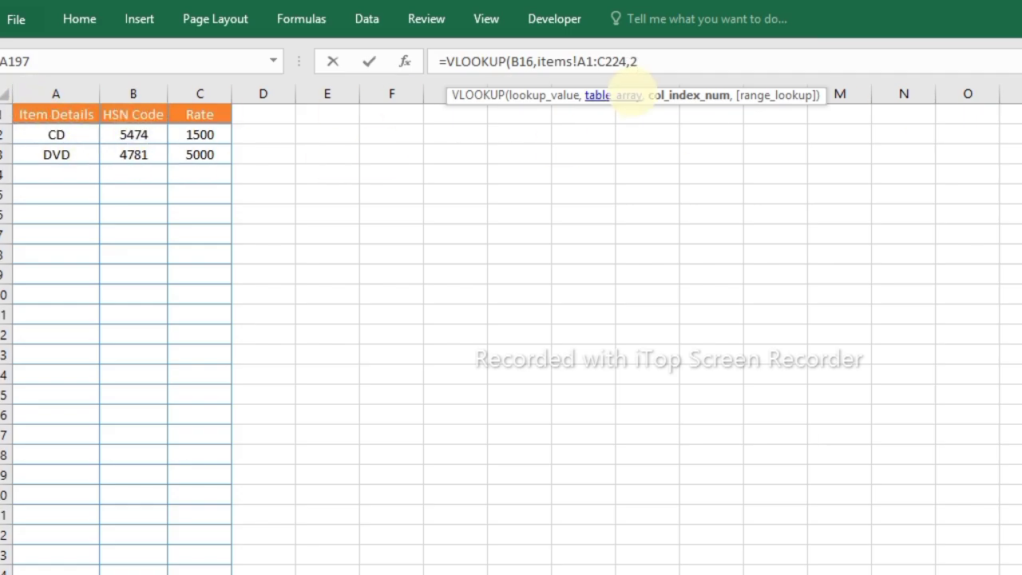
pyautogui.write(',0')
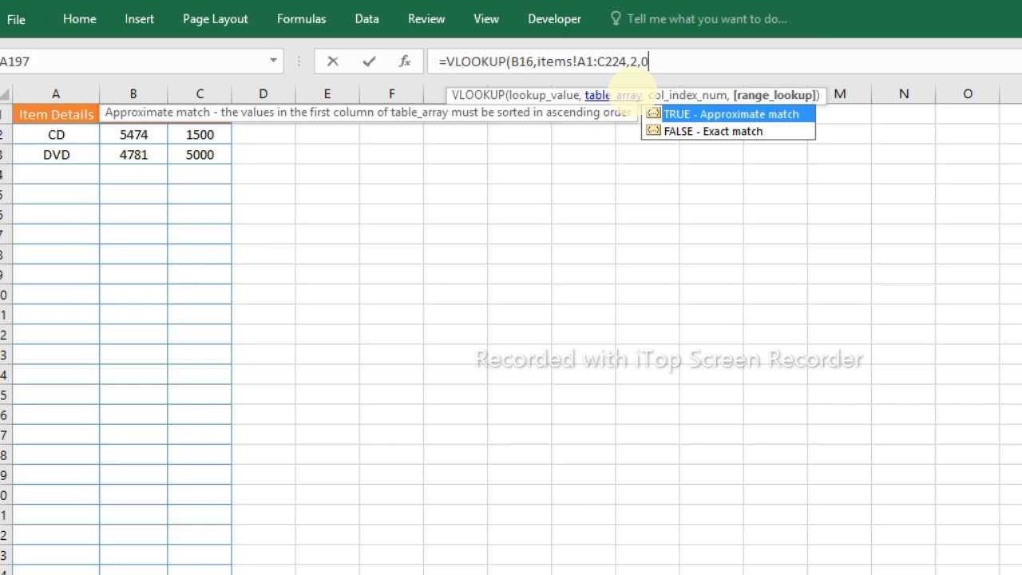
# Commit the HS code lookup and make its B16 reference absolute with F4
pyautogui.press('Return')
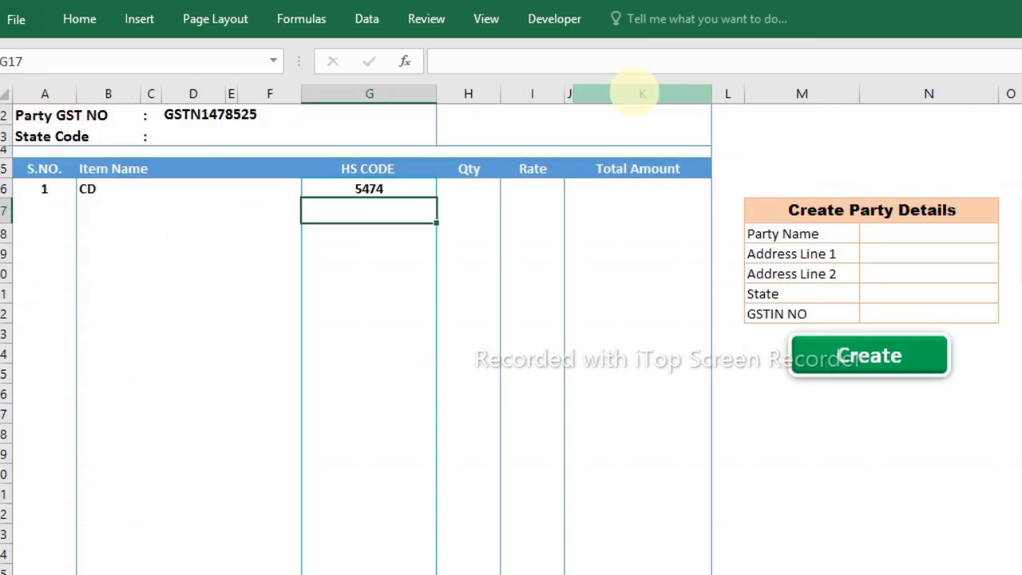
pyautogui.click(121, 188)
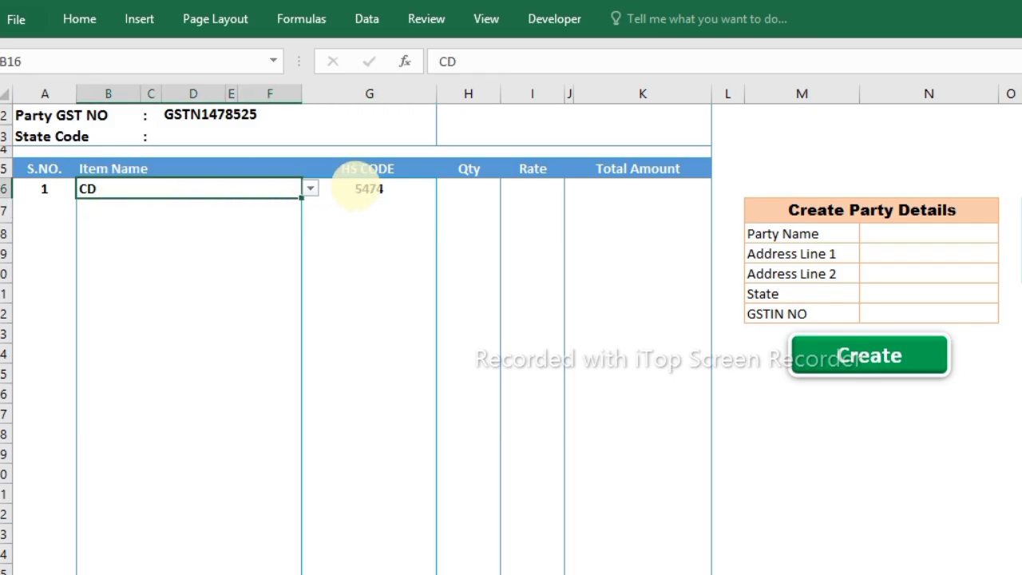
pyautogui.click(406, 193)
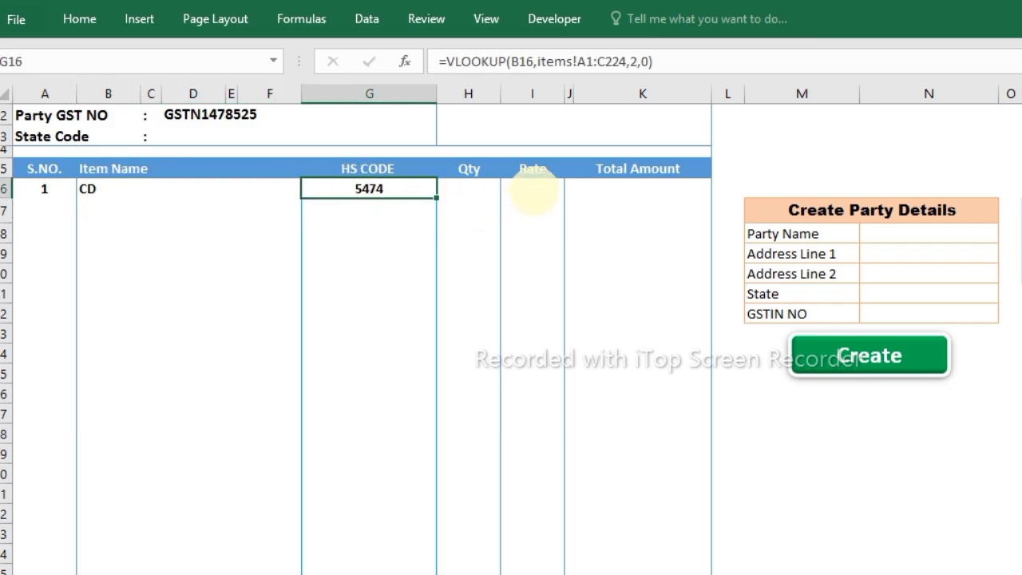
pyautogui.click(534, 191)
pyautogui.click(399, 190)
pyautogui.click(529, 63)
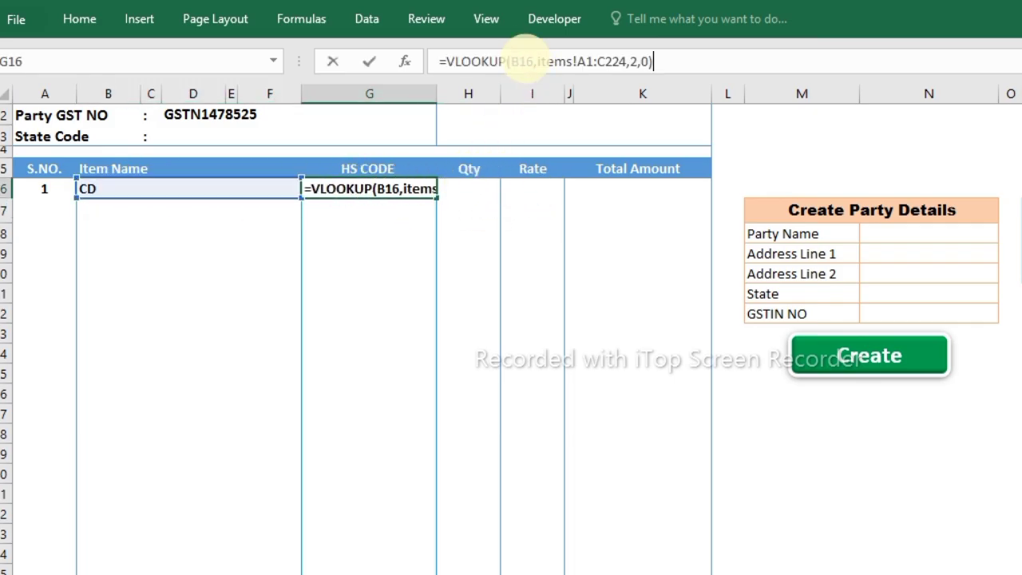
pyautogui.click(525, 62)
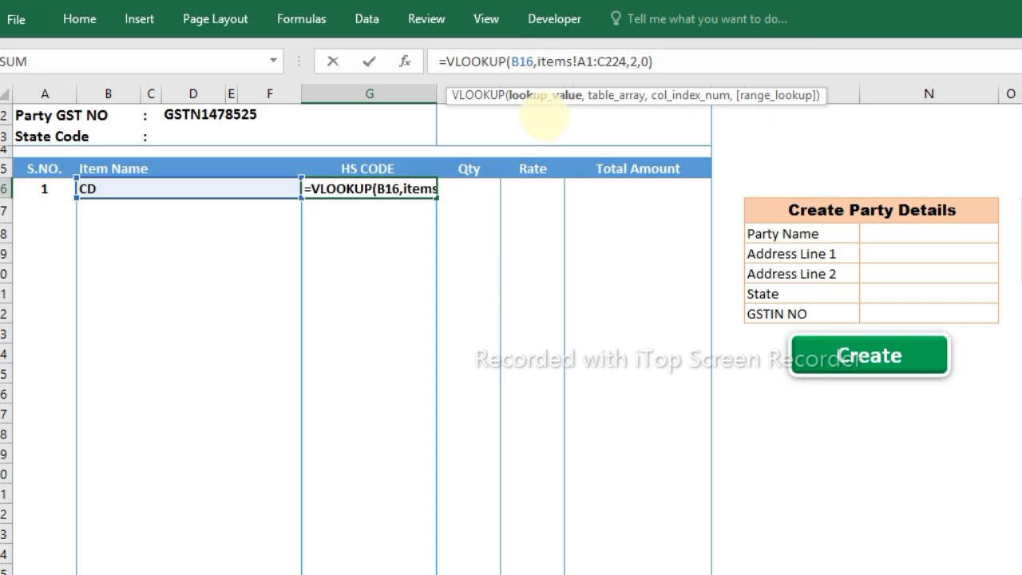
pyautogui.press('F4')
pyautogui.press('Return')
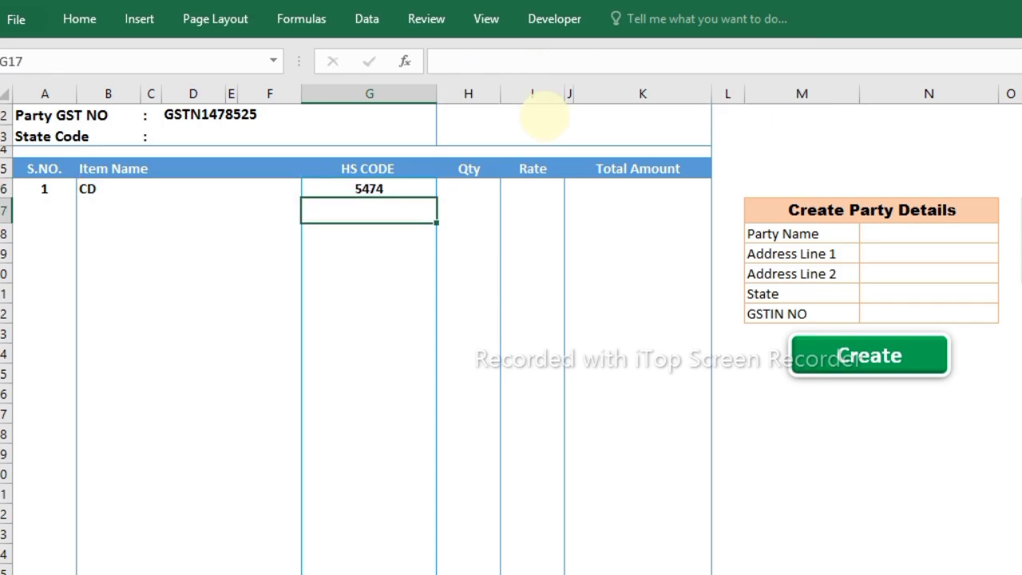
# Copy the HS code lookup formula into the Rate cell I16
pyautogui.click(415, 190)
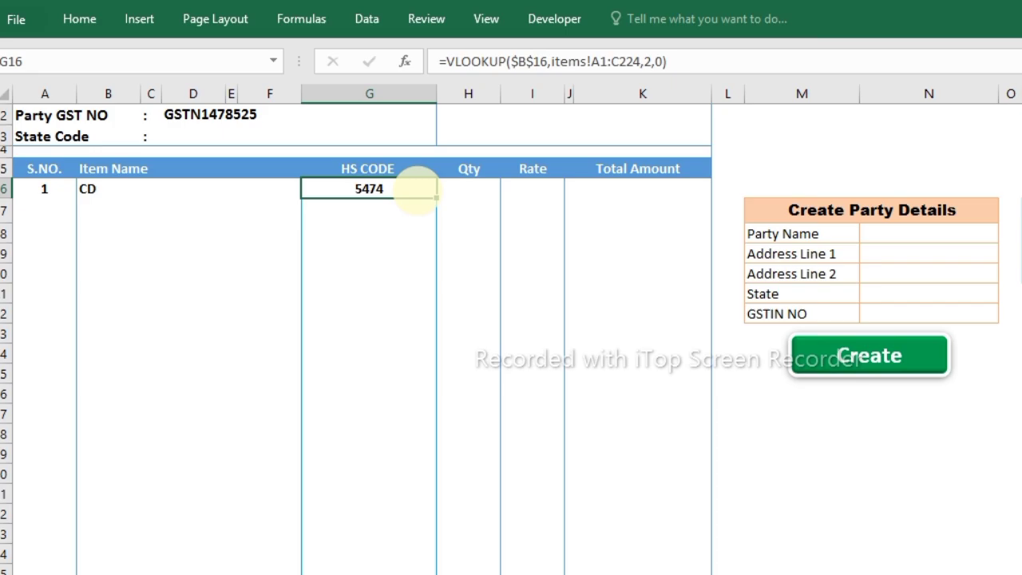
pyautogui.hotkey('ctrl', 'c')
pyautogui.click(532, 196)
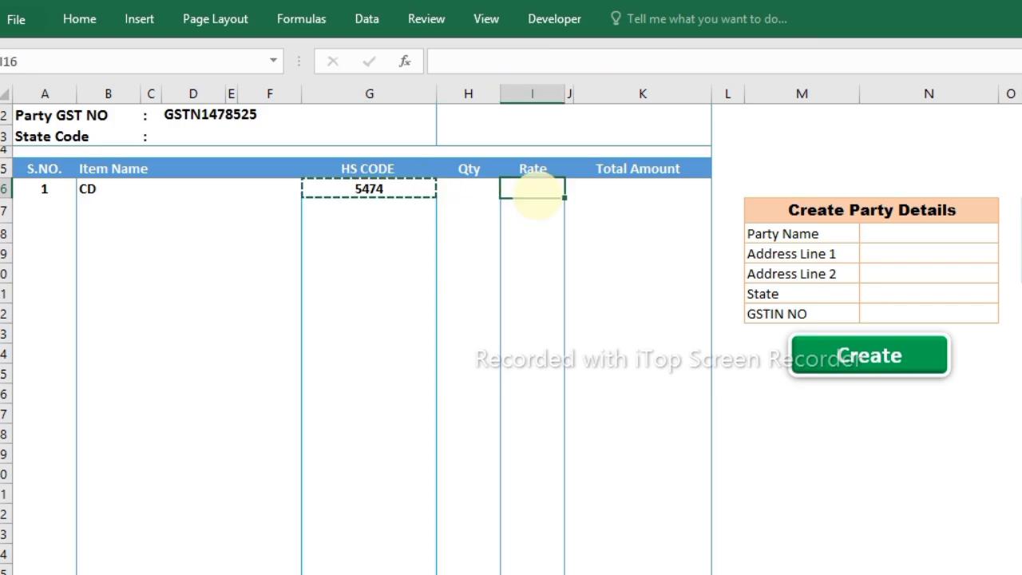
pyautogui.hotkey('ctrl', 'v')
pyautogui.press('Down')
pyautogui.press('Down')
pyautogui.doubleClick(532, 188)
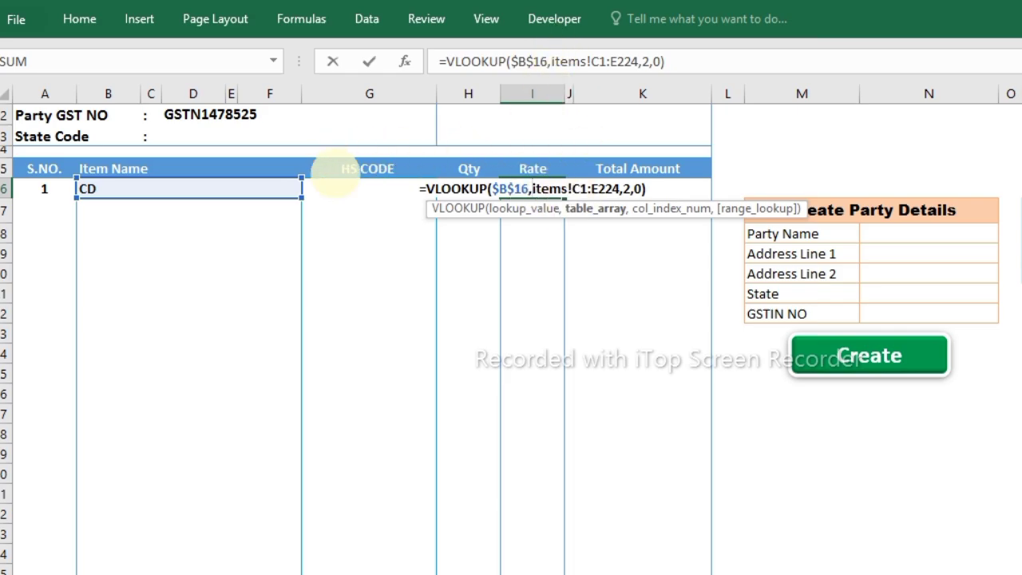
pyautogui.press('Return')
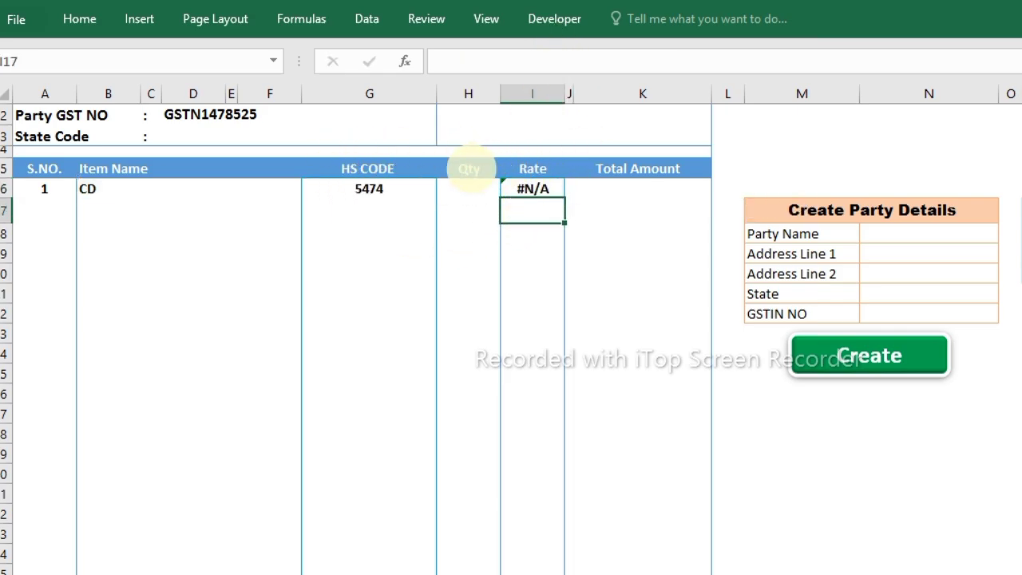
# Lock the table start reference A1 in the HS code formula with F4
pyautogui.click(423, 190)
pyautogui.click(603, 61)
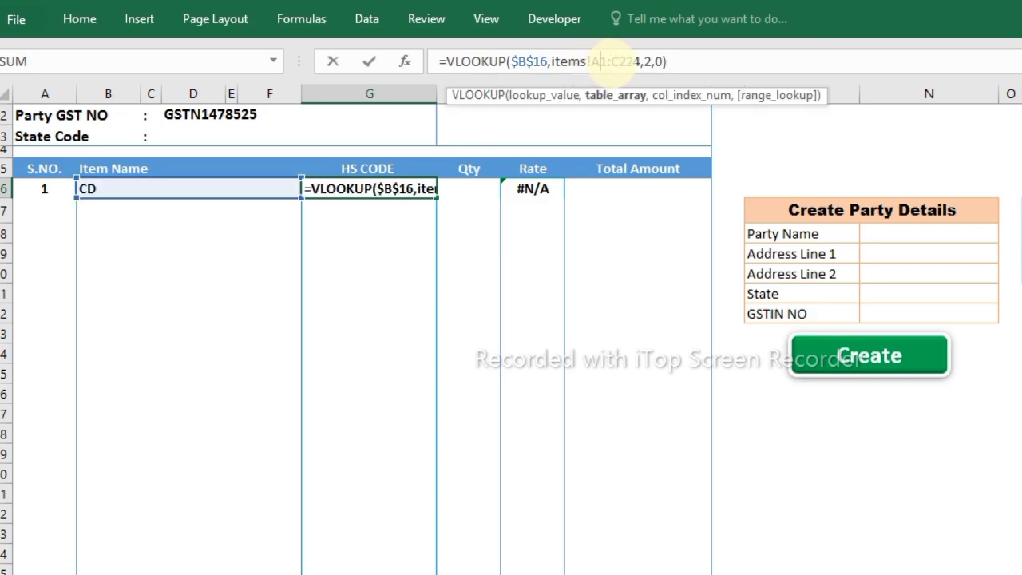
pyautogui.press('F4')
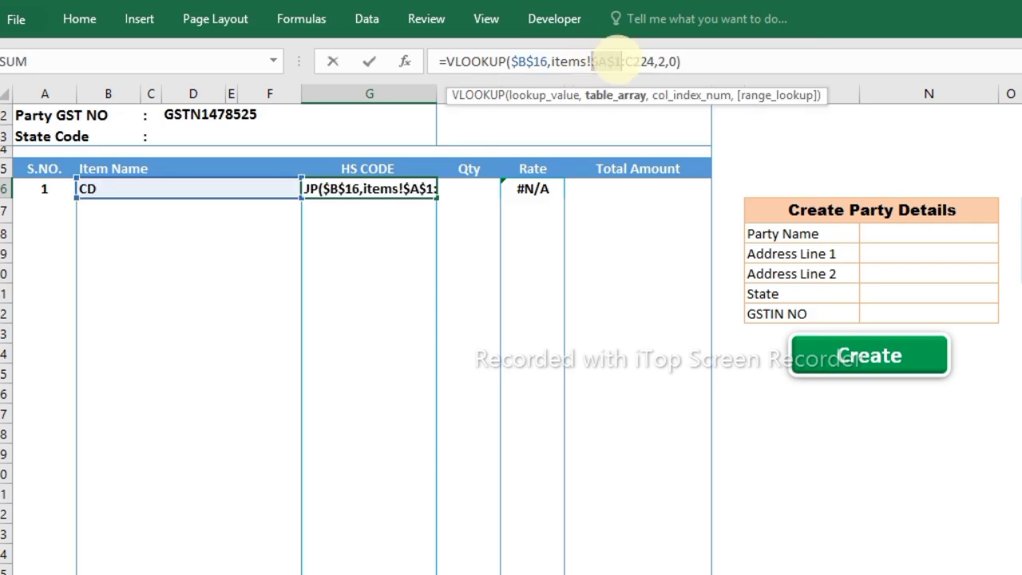
pyautogui.press('Return')
# Recopy the lookup to I16 and change its column index to 3, showing rate 1500
pyautogui.click(401, 190)
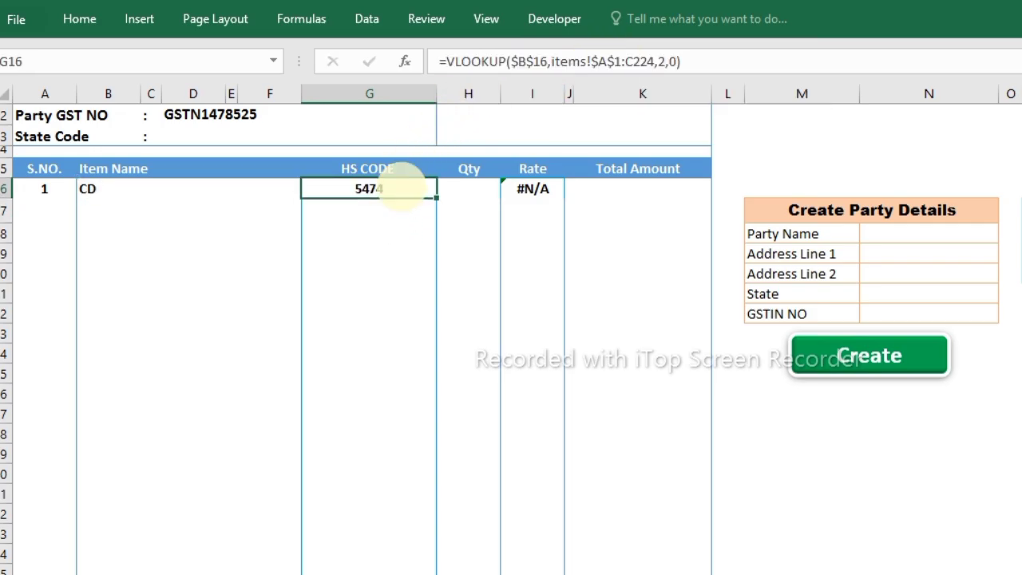
pyautogui.hotkey('ctrl', 'c')
pyautogui.click(530, 188)
pyautogui.hotkey('ctrl', 'v')
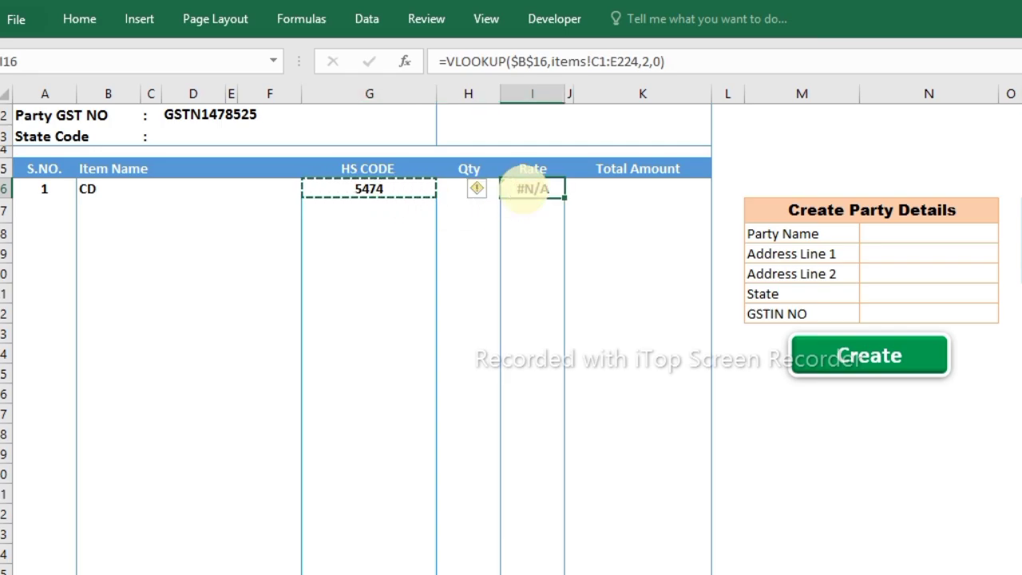
pyautogui.click(612, 249)
pyautogui.doubleClick(527, 189)
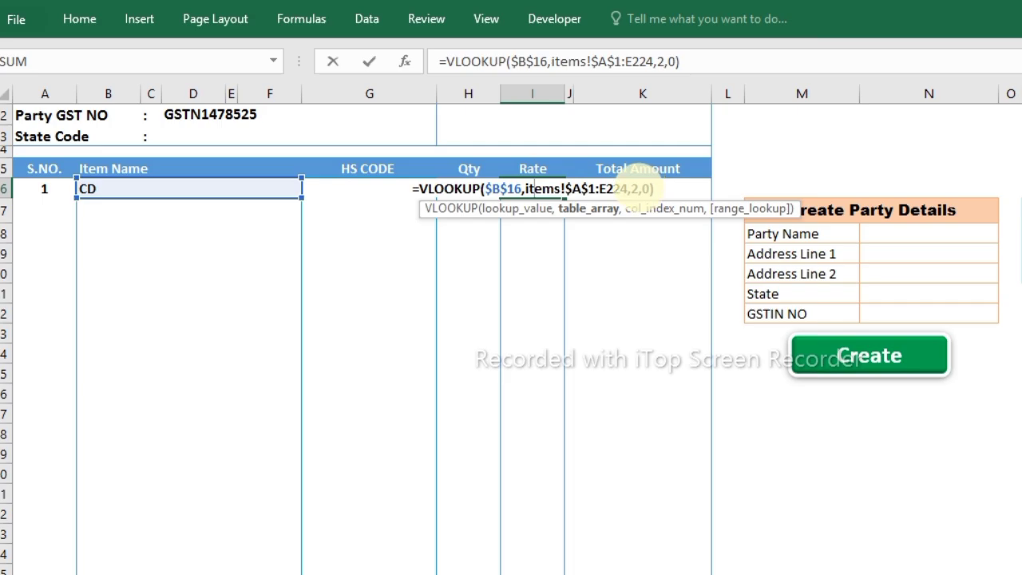
pyautogui.click(638, 189)
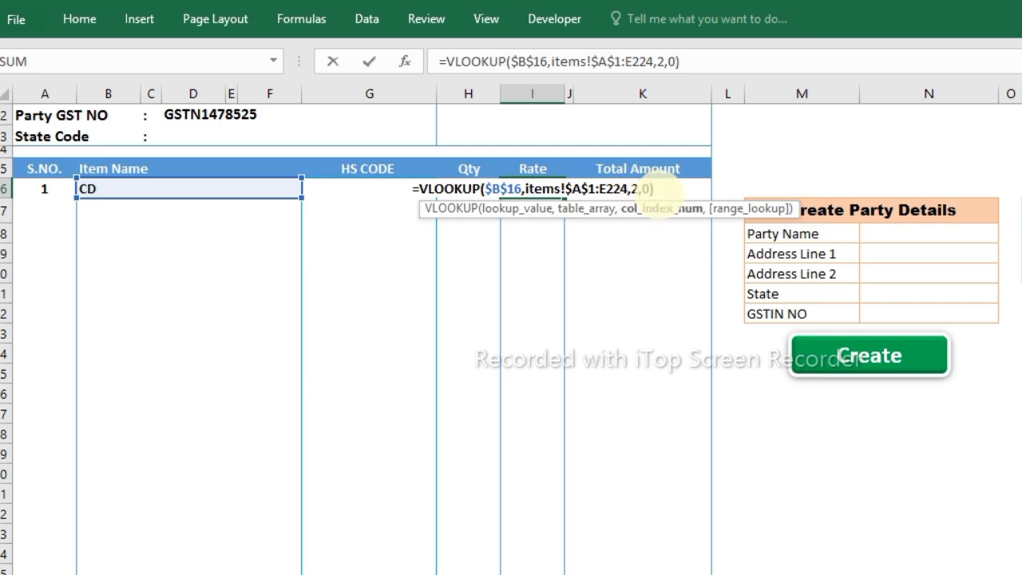
pyautogui.press('BackSpace')
pyautogui.write('3')
pyautogui.press('Return')
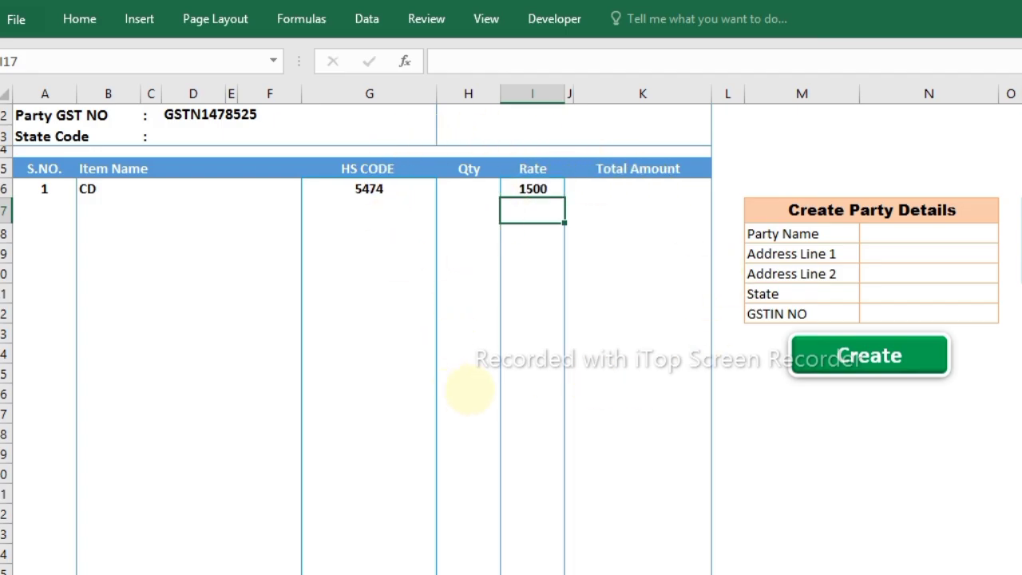
# Fill the HS code lookup from G16 down column G
pyautogui.click(369, 188)
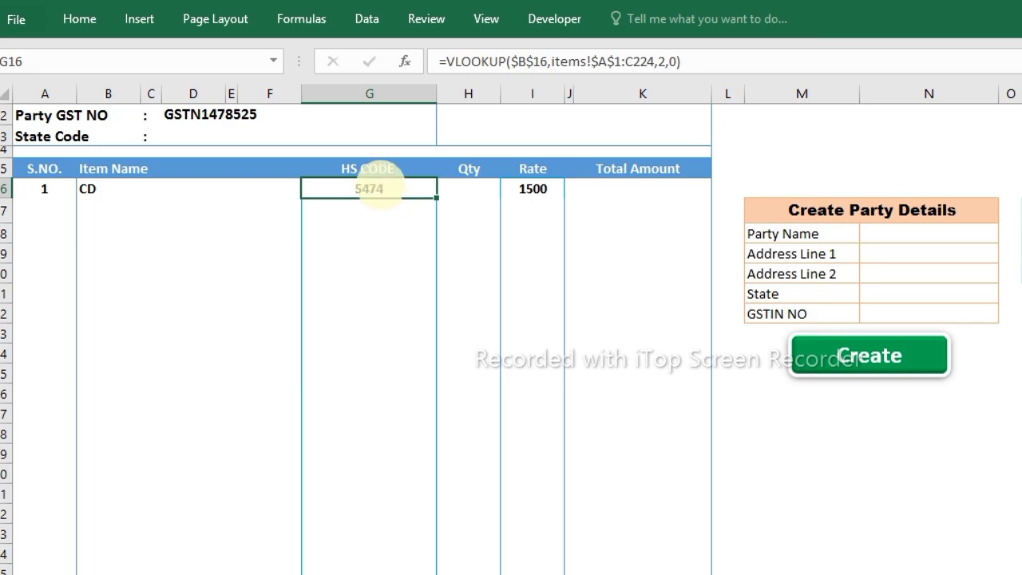
pyautogui.click(531, 64)
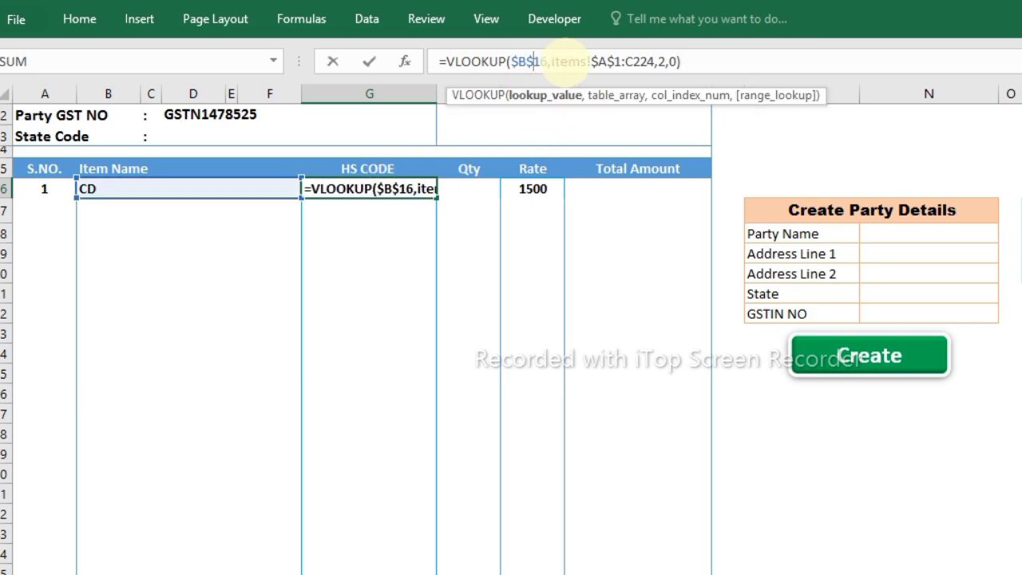
pyautogui.press('Return')
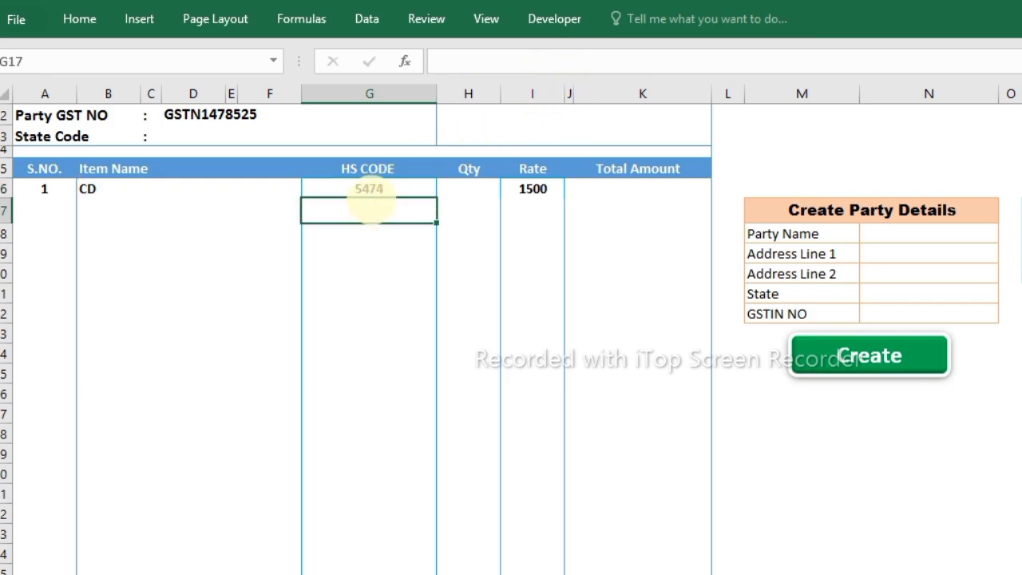
pyautogui.click(423, 191)
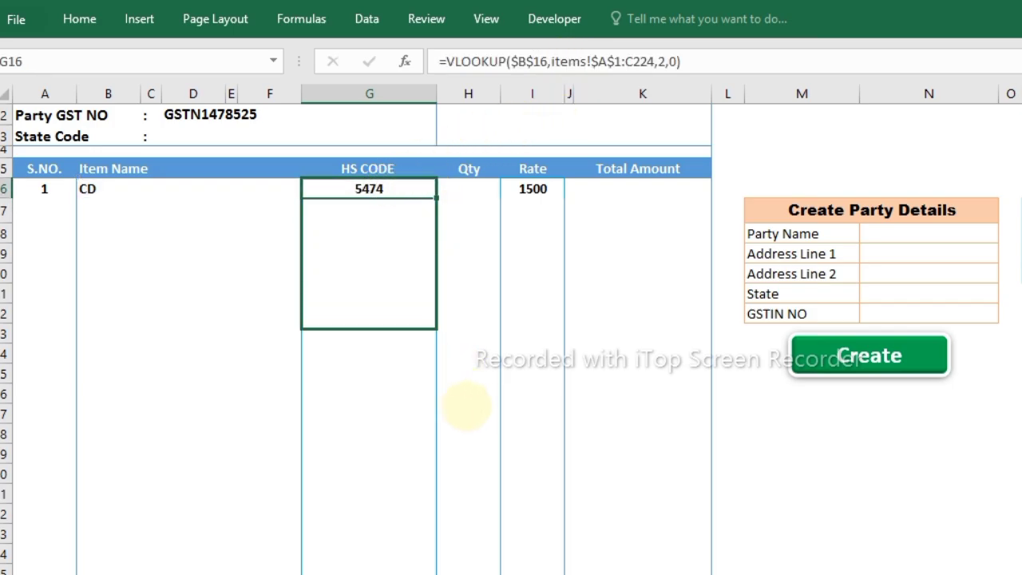
pyautogui.moveTo(436, 197); pyautogui.dragTo(437, 559)
# Choose DVD from the dropdown in B17 as the invoice's second item
pyautogui.click(116, 188)
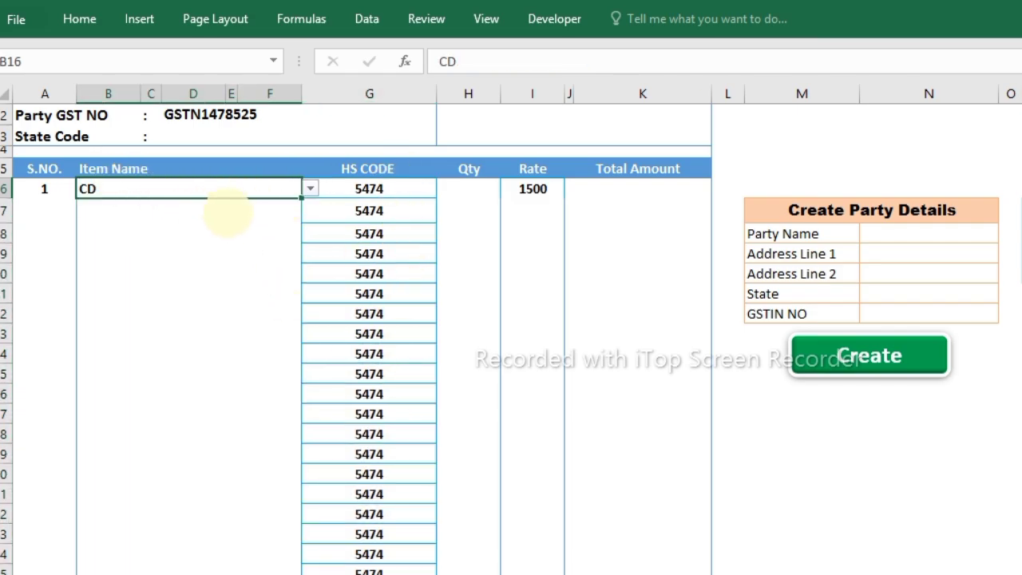
pyautogui.click(239, 211)
pyautogui.click(318, 217)
pyautogui.click(280, 210)
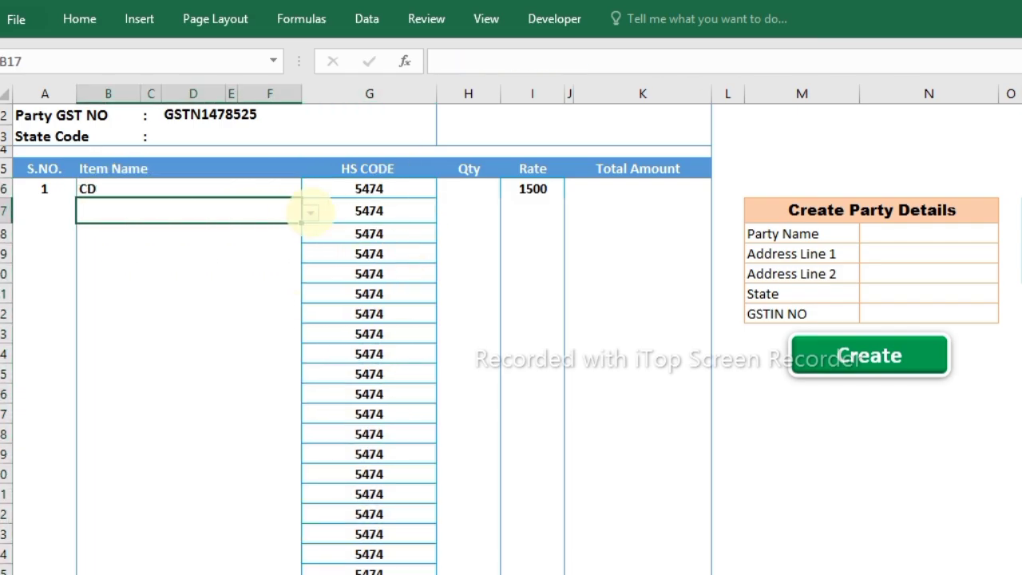
pyautogui.click(309, 211)
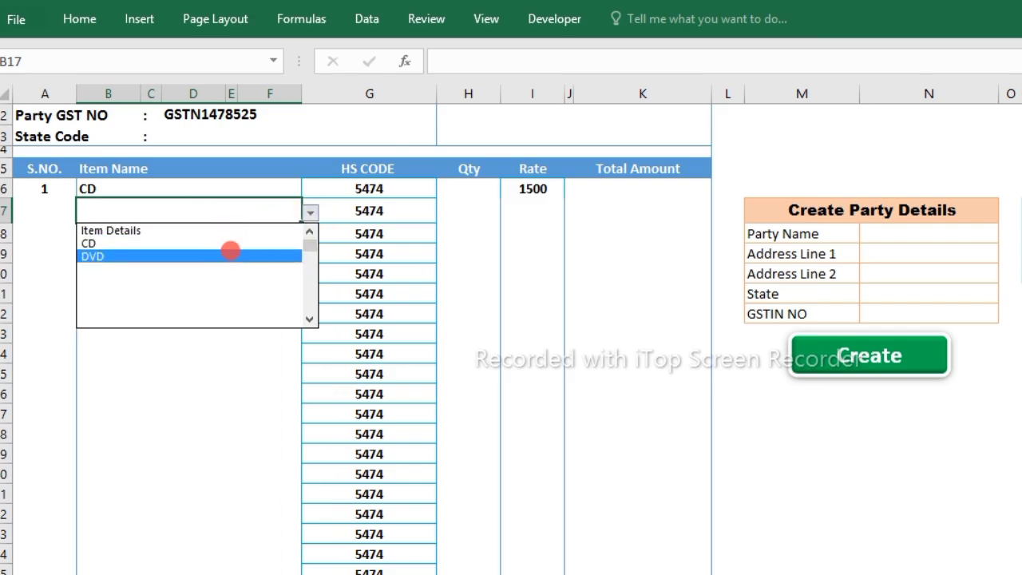
pyautogui.click(231, 253)
pyautogui.click(308, 274)
pyautogui.click(335, 188)
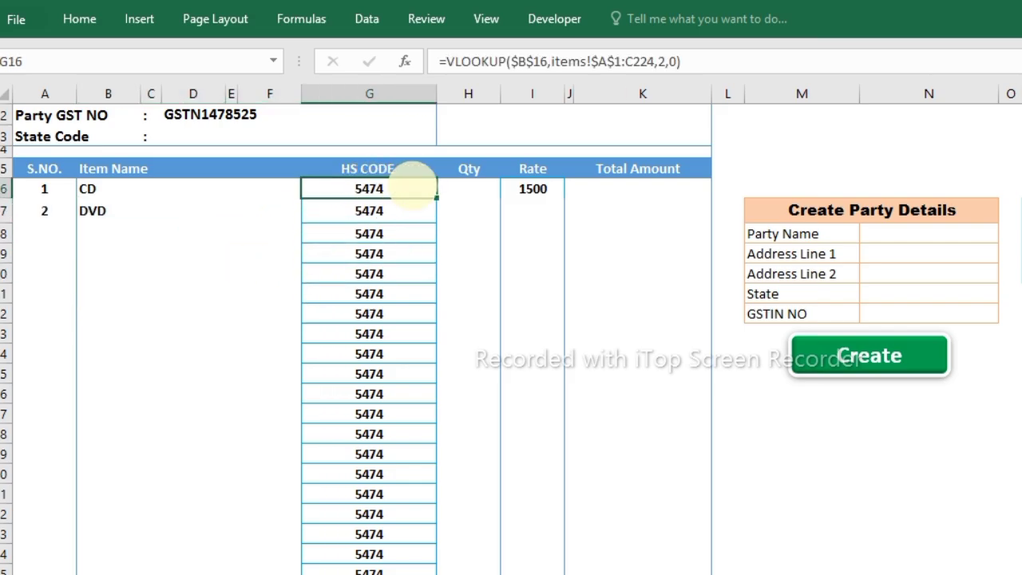
# Make the B16 item reference relative again and refill the lookup down column G
pyautogui.click(526, 61)
pyautogui.press('F4')
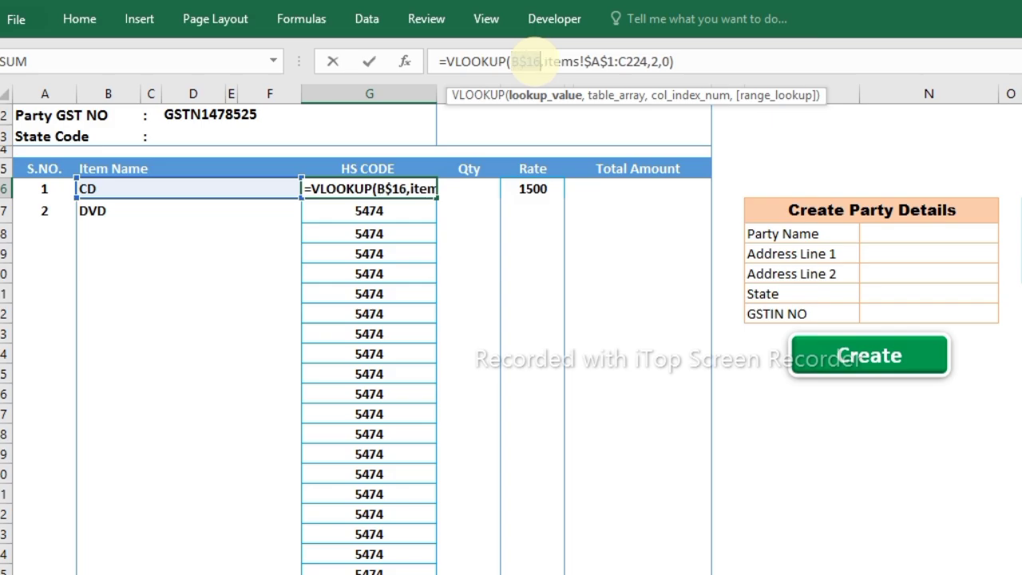
pyautogui.press('F4')
pyautogui.press('Return')
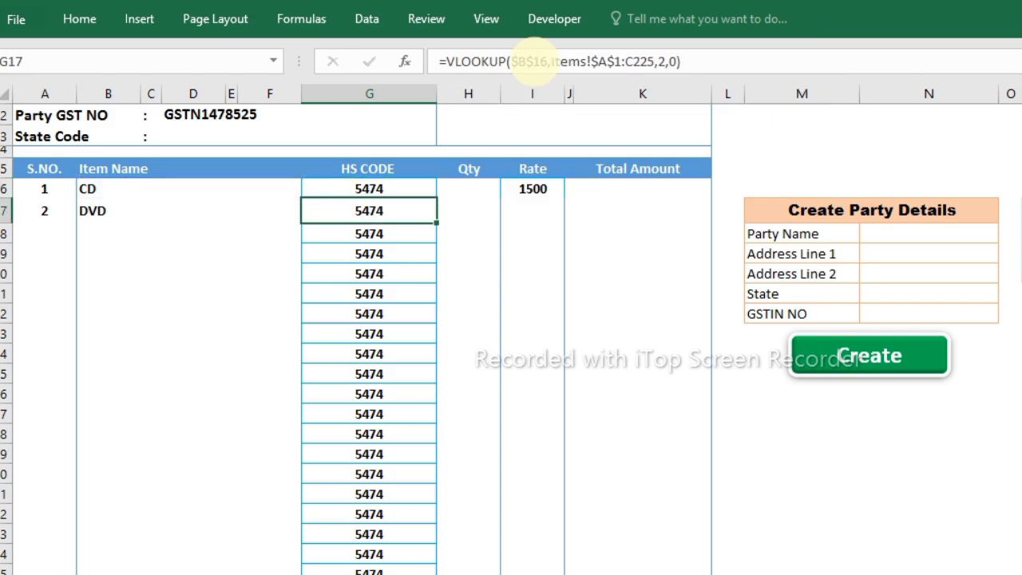
pyautogui.click(435, 190)
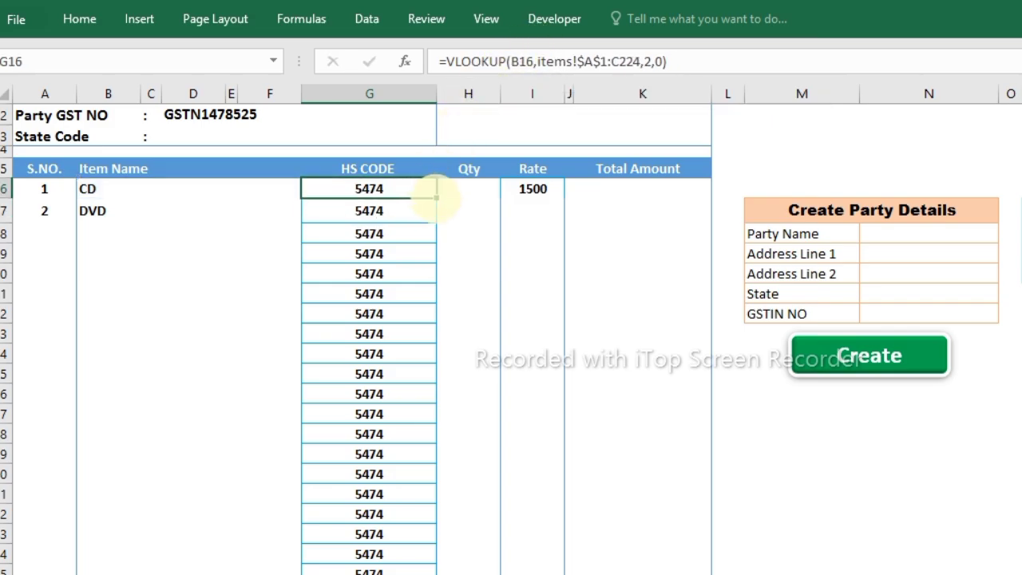
pyautogui.moveTo(435, 198)
pyautogui.mouseDown()
pyautogui.moveTo(435, 572)
pyautogui.moveTo(434, 555)
pyautogui.mouseUp()
pyautogui.click(479, 368)
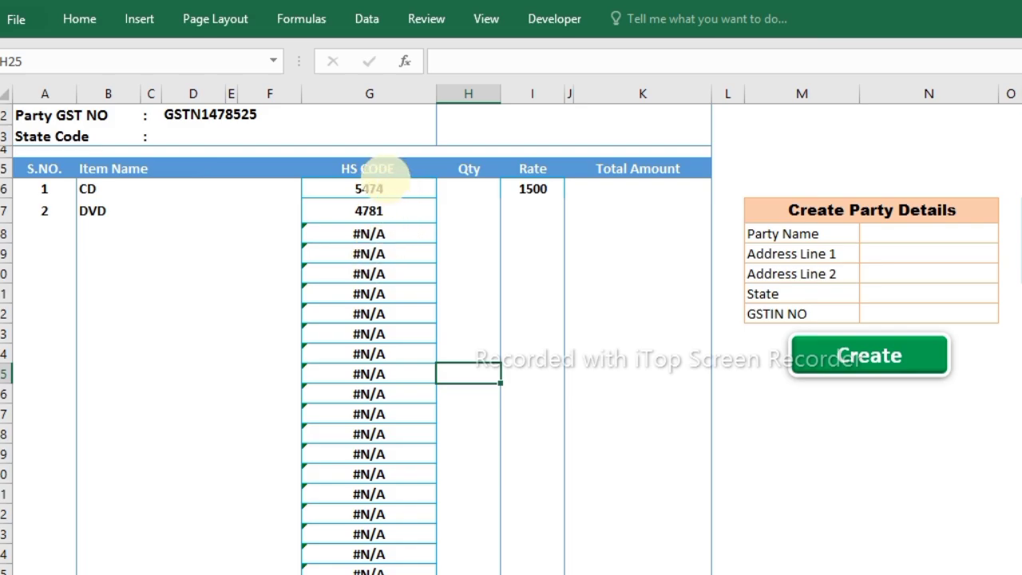
# Wrap the HS CODE lookup in IFERROR with a blank "" fallback and fill it down column G
pyautogui.click(371, 190)
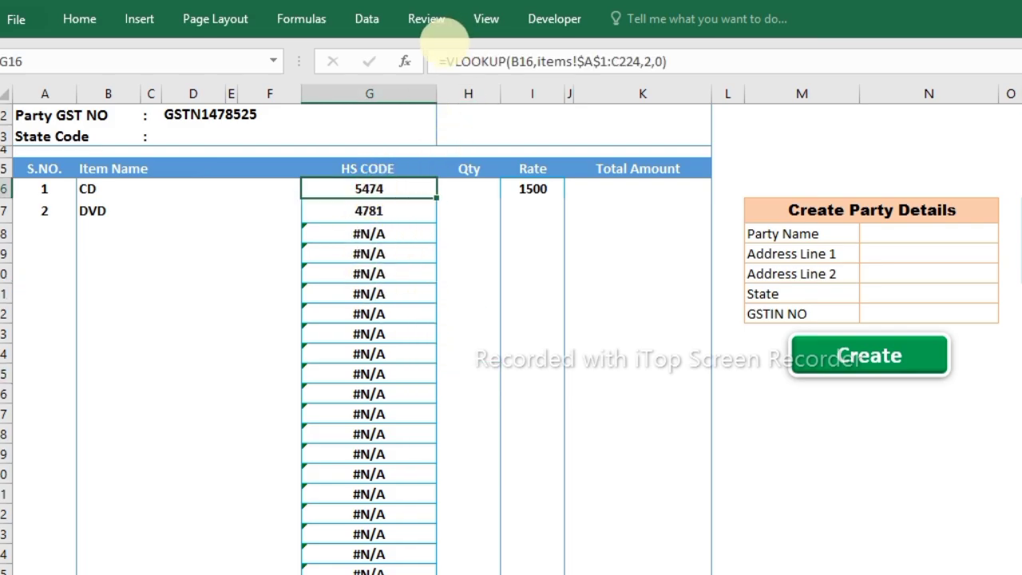
pyautogui.click(446, 62)
pyautogui.write('I')
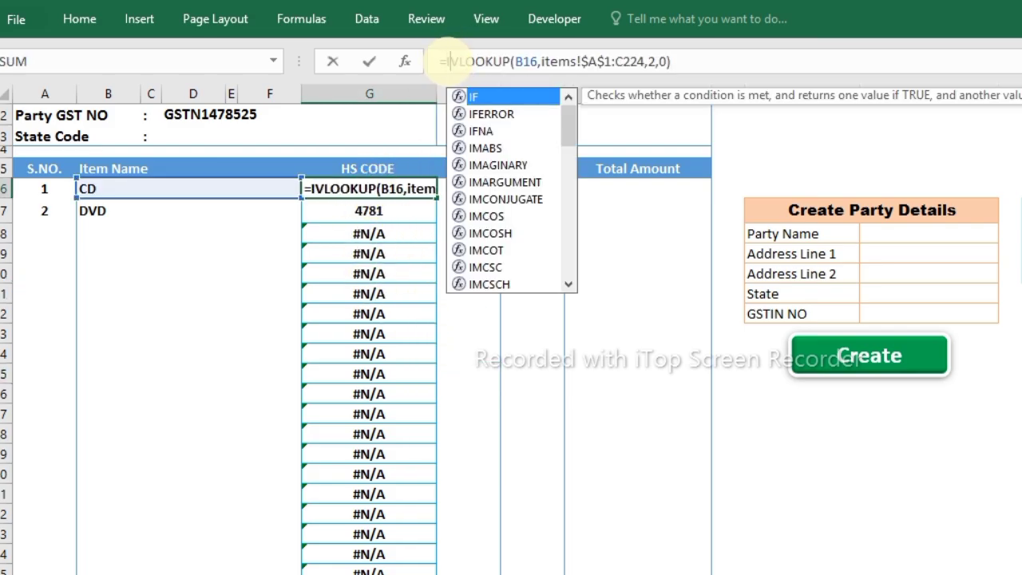
pyautogui.write('F')
pyautogui.click(490, 115)
pyautogui.doubleClick(489, 114)
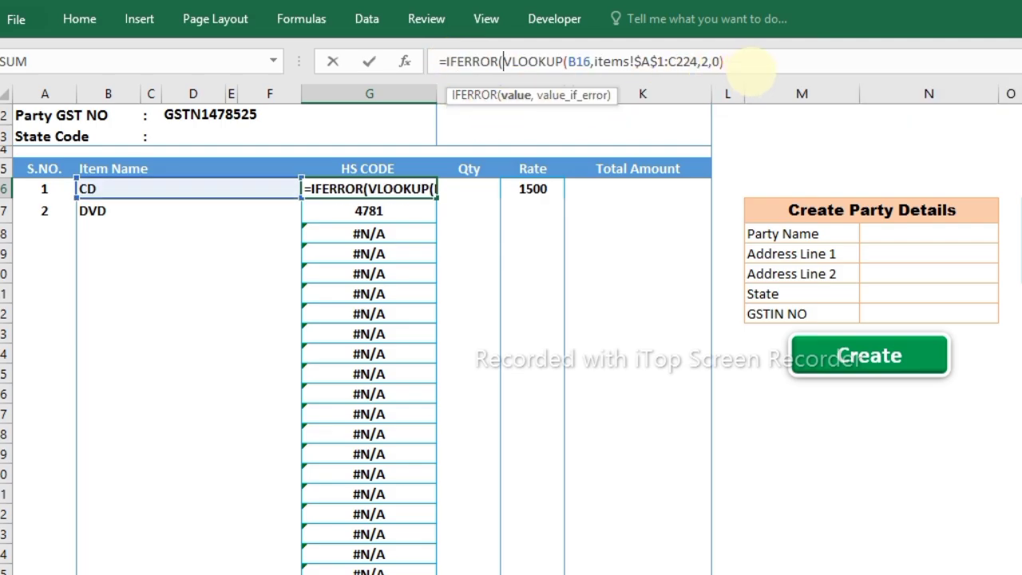
pyautogui.write(',')
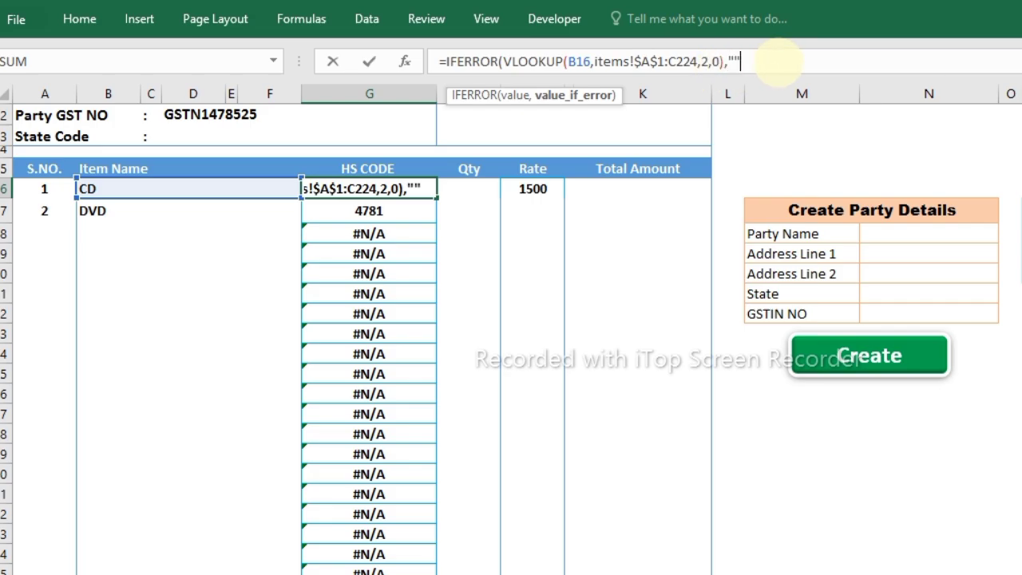
pyautogui.press('Return')
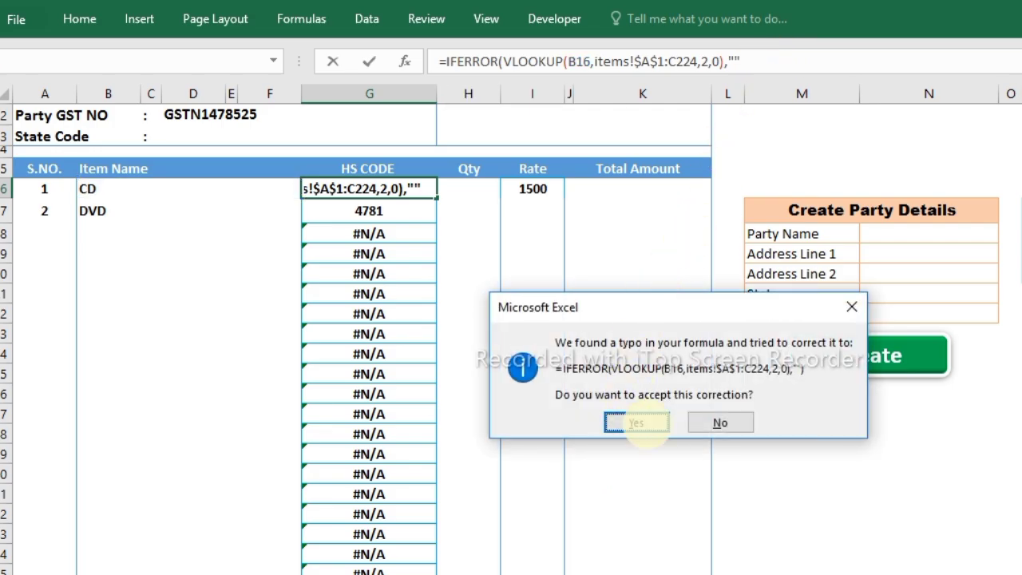
pyautogui.click(642, 421)
pyautogui.click(400, 188)
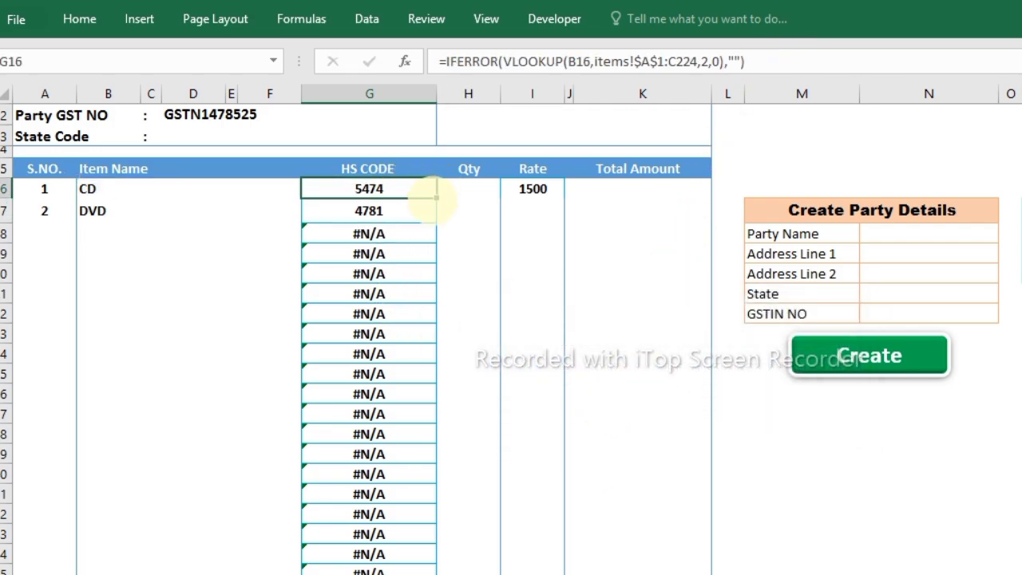
pyautogui.moveTo(437, 197); pyautogui.dragTo(434, 571)
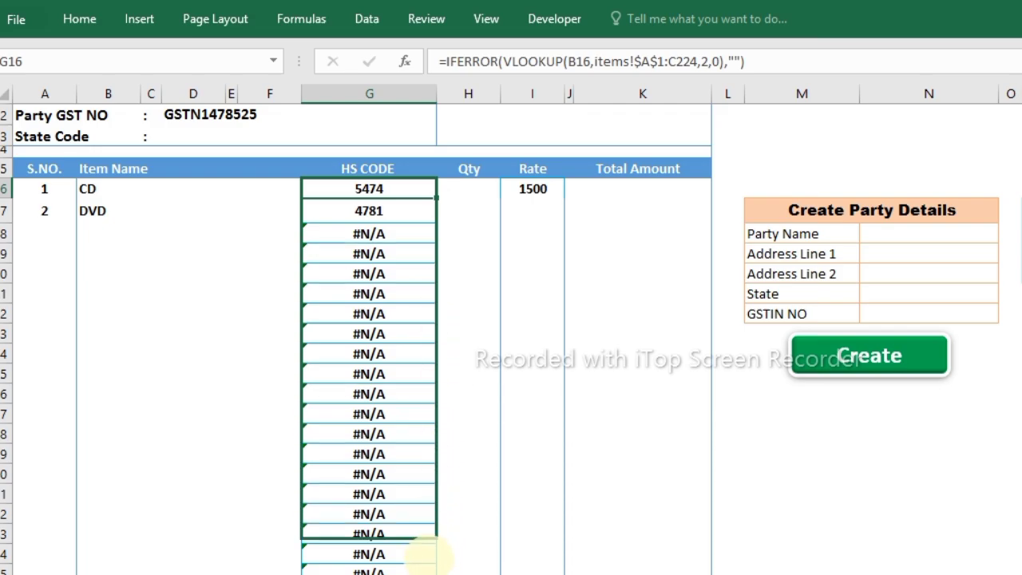
pyautogui.click(506, 450)
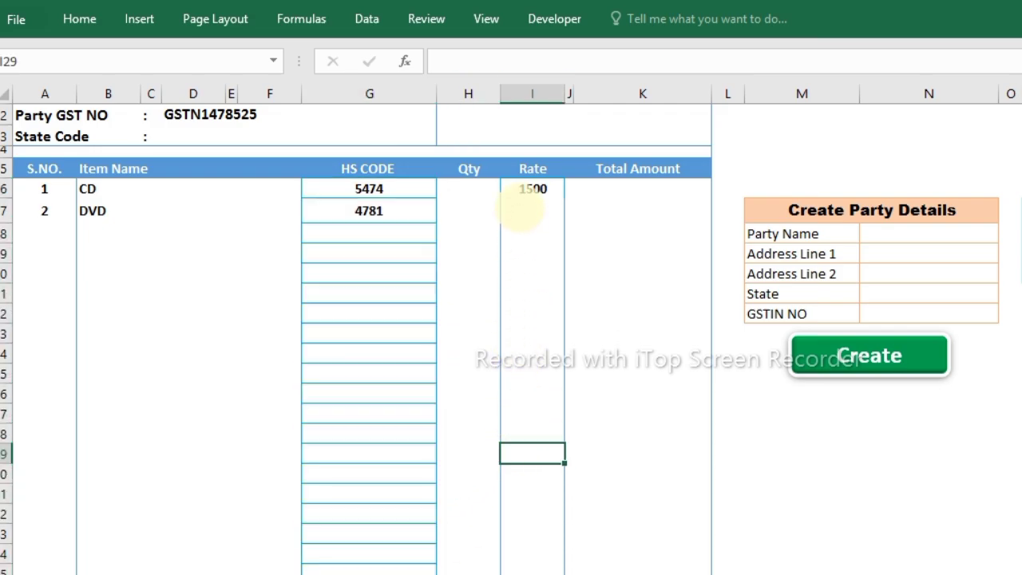
pyautogui.click(533, 189)
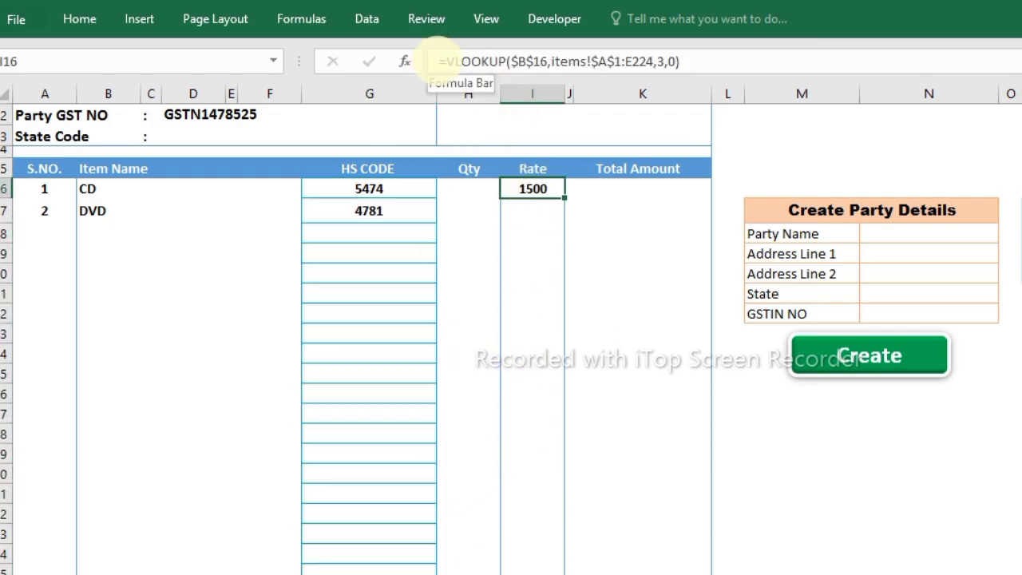
# Wrap I16's Rate lookup in IFERROR with "" as the fallback
pyautogui.click(446, 61)
pyautogui.write('I')
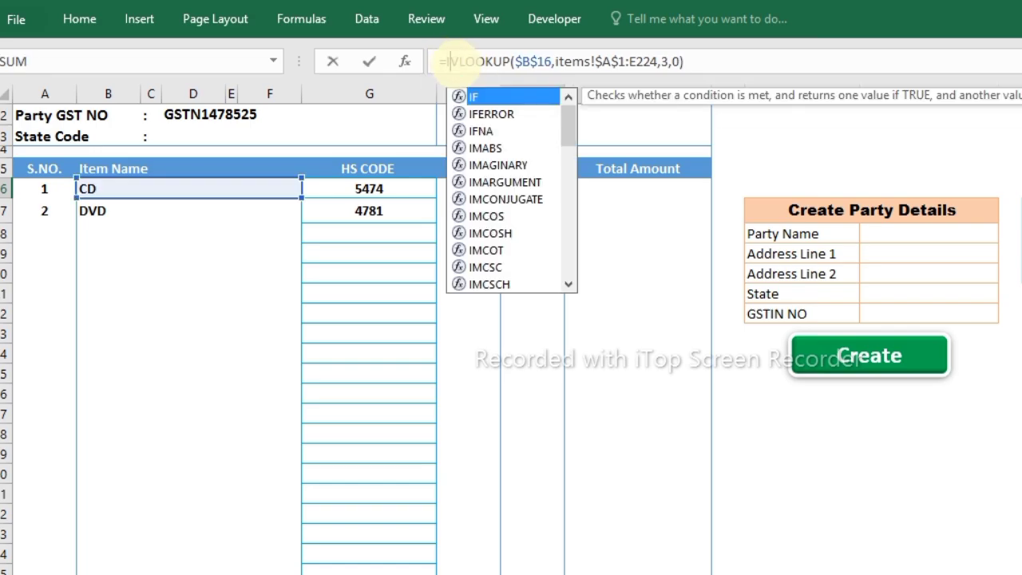
pyautogui.write('F')
pyautogui.doubleClick(482, 107)
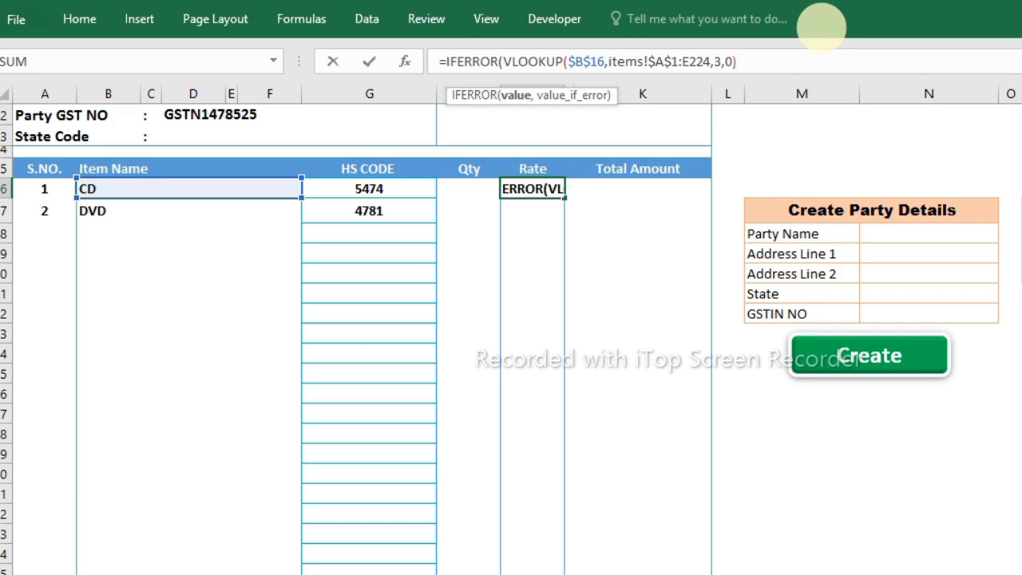
pyautogui.write(',')
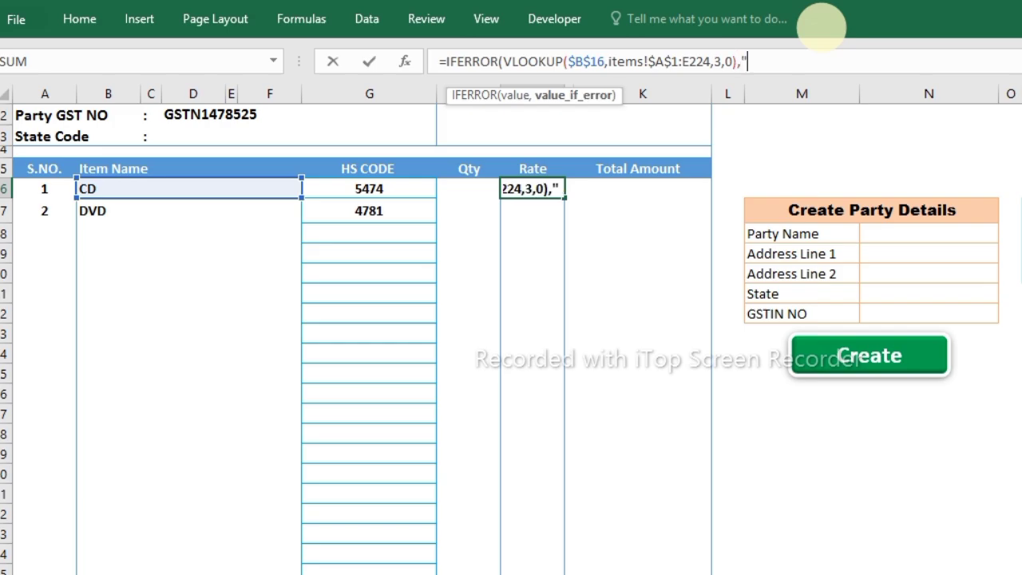
pyautogui.write('"')
pyautogui.press('Return')
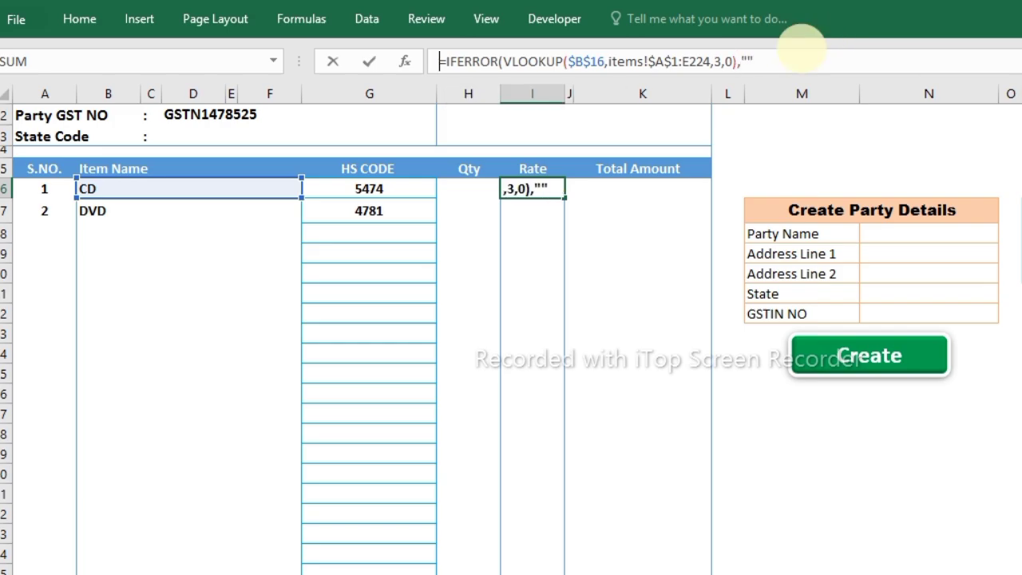
pyautogui.press('Return')
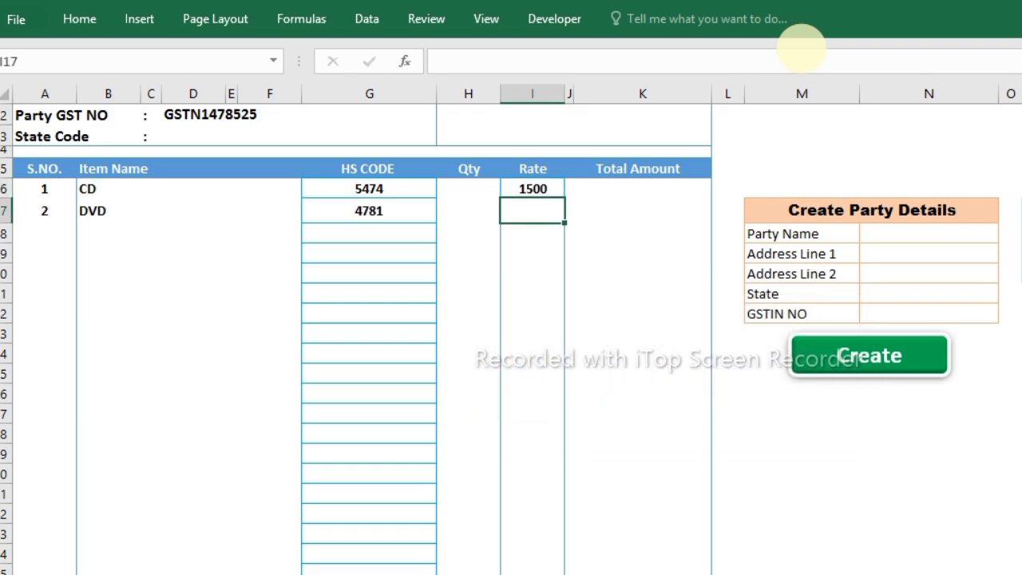
# Make B16 relative in the Rate formula, fill it down column I, then select the HS CODE and Rate ranges
pyautogui.click(562, 188)
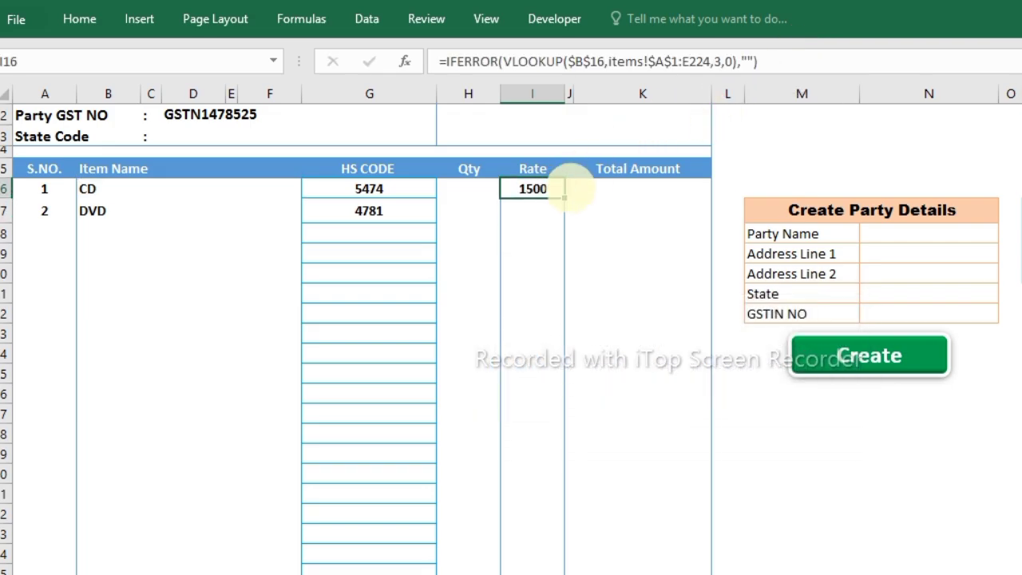
pyautogui.click(592, 62)
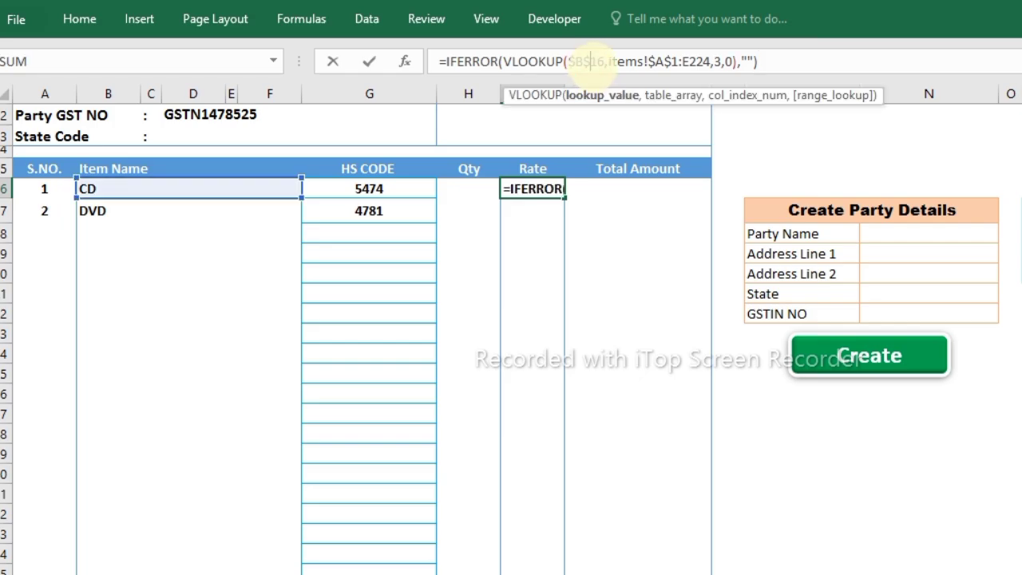
pyautogui.press('F4')
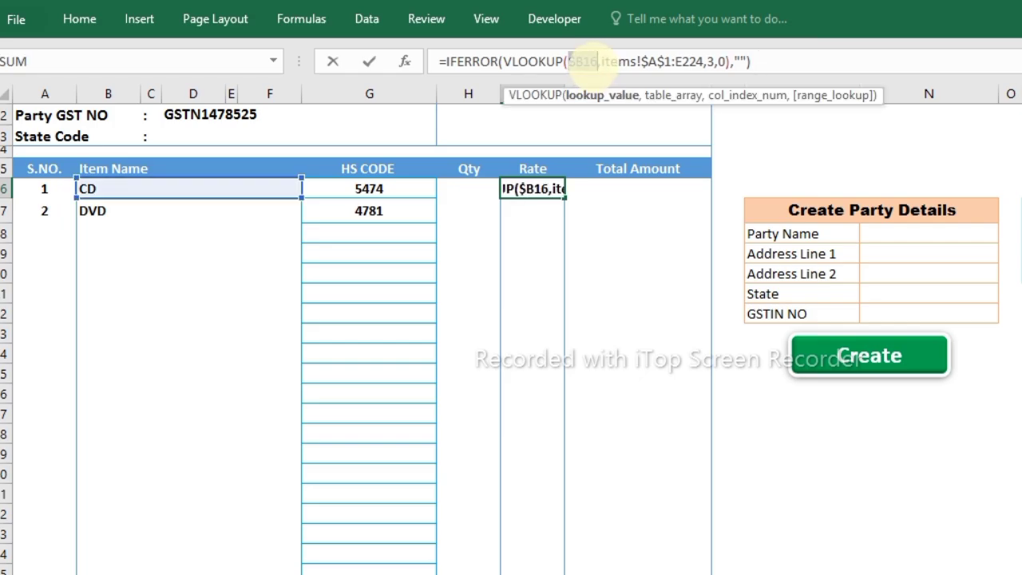
pyautogui.press('F4')
pyautogui.press('Return')
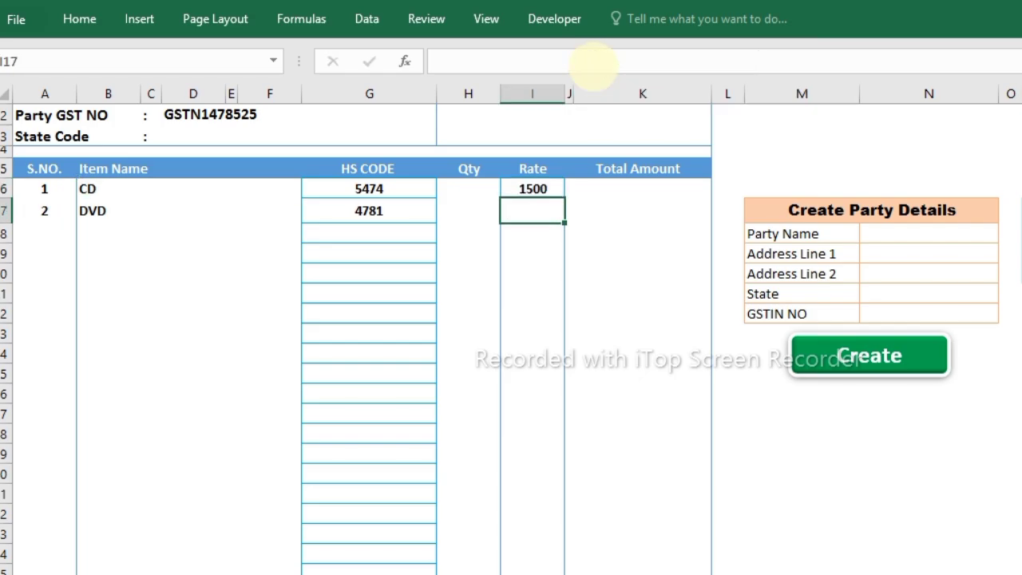
pyautogui.click(555, 189)
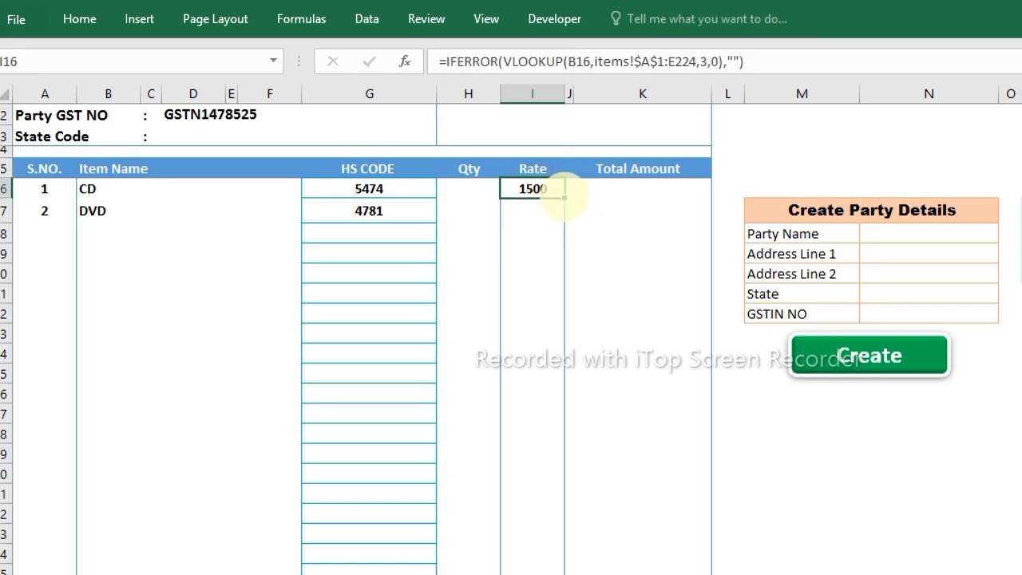
pyautogui.moveTo(564, 195); pyautogui.dragTo(533, 566)
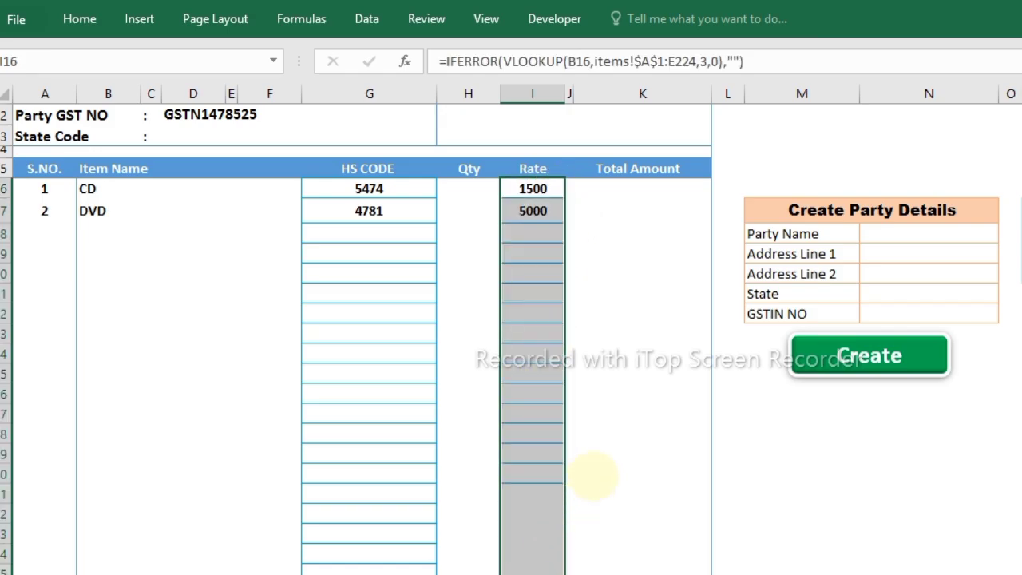
pyautogui.click(639, 452)
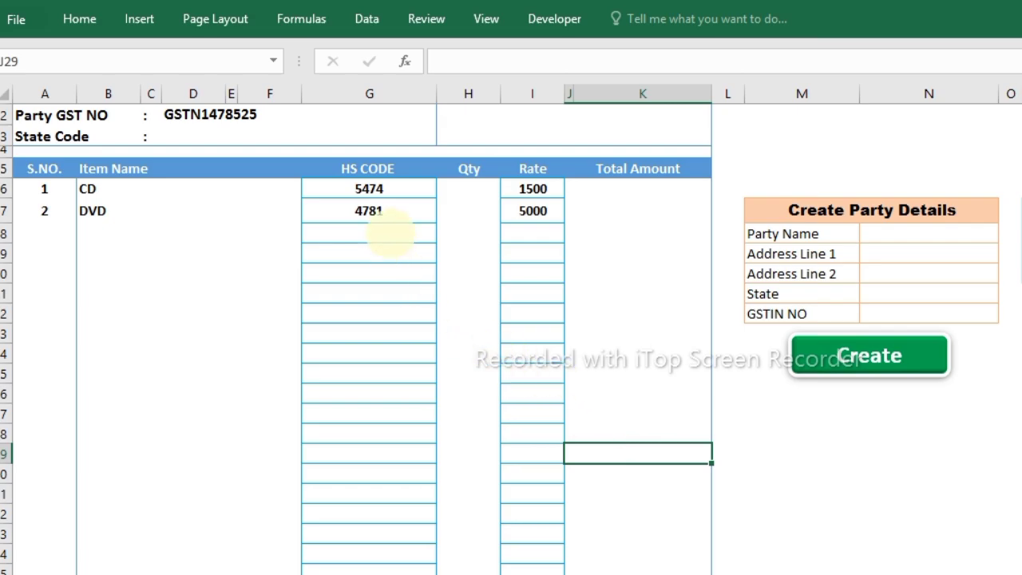
pyautogui.moveTo(399, 188); pyautogui.dragTo(408, 553)
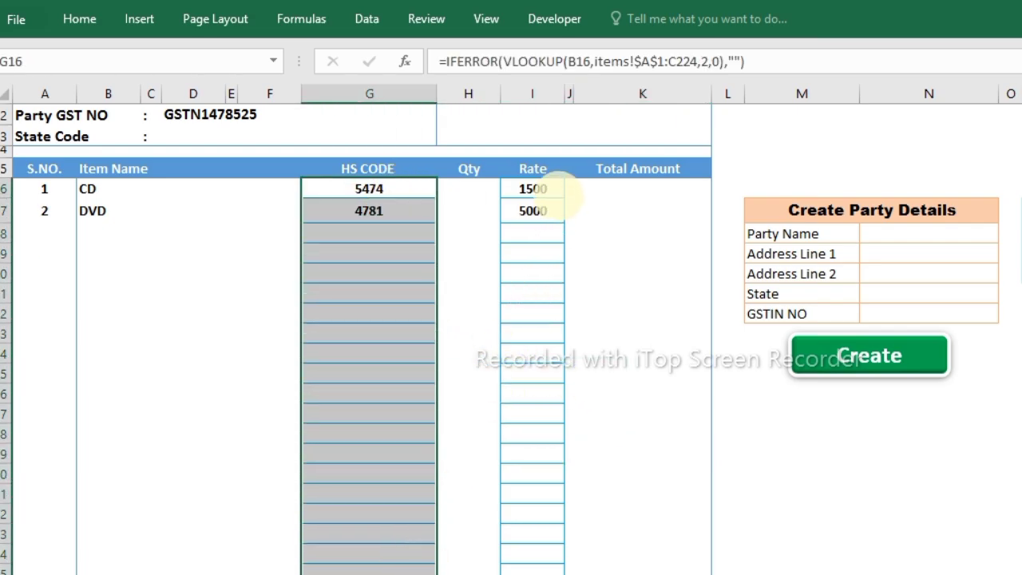
pyautogui.moveTo(551, 189); pyautogui.dragTo(529, 569)
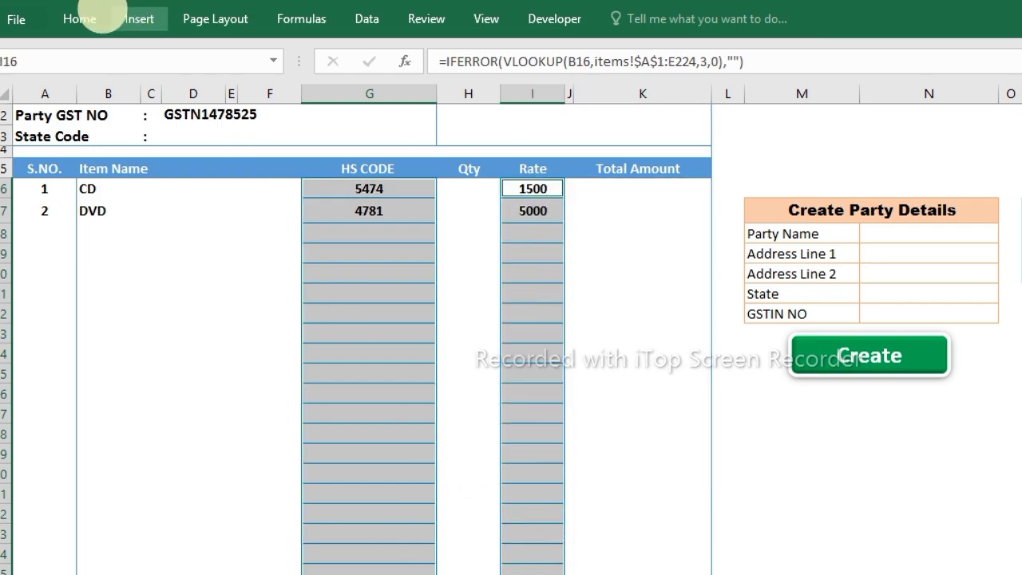
# Clear all existing borders from the selected HS CODE and Rate cells
pyautogui.click(79, 18)
pyautogui.click(263, 84)
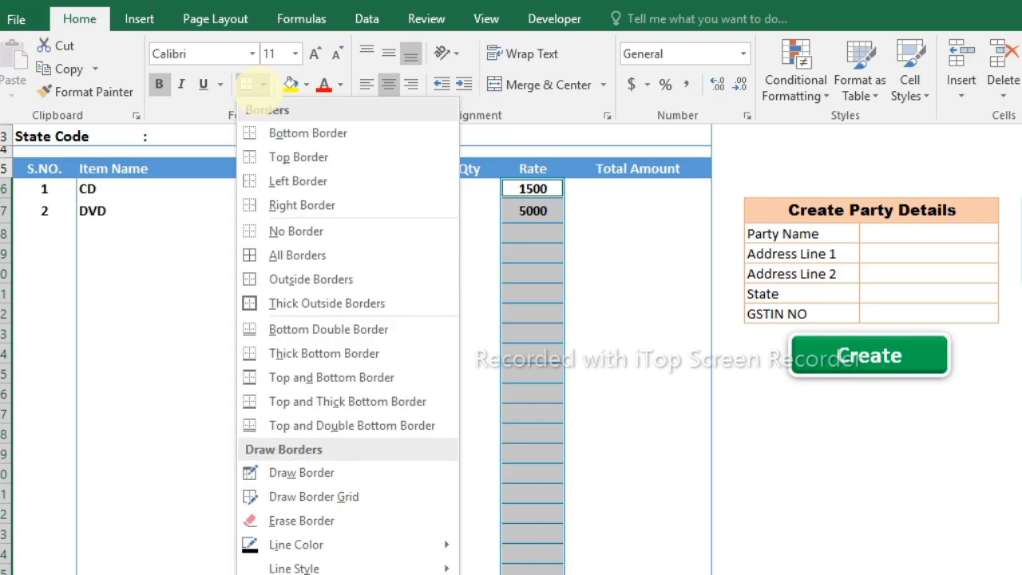
pyautogui.click(296, 231)
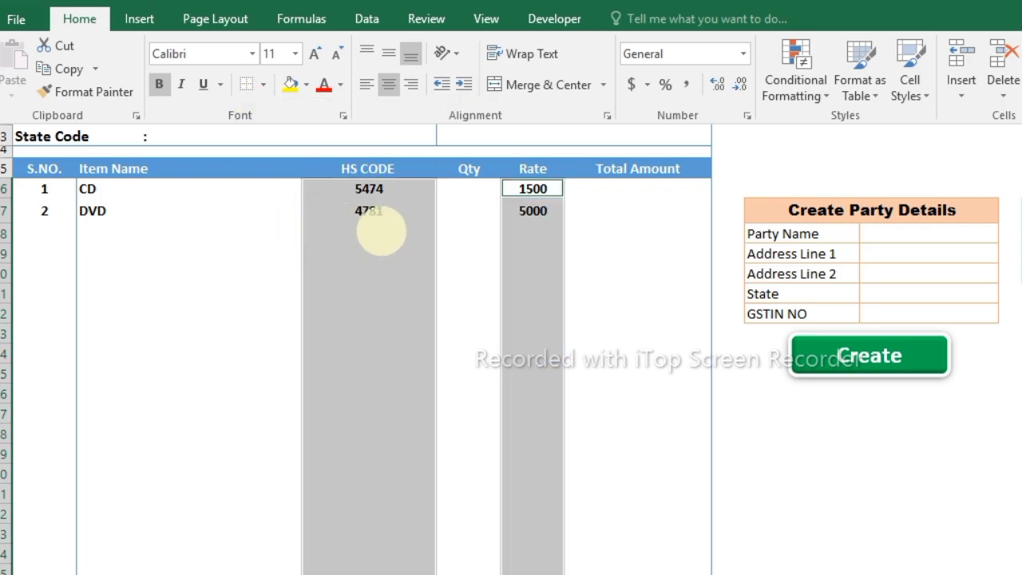
# Apply light blue left, right, top and bottom borders in Format Cells
pyautogui.click(263, 83)
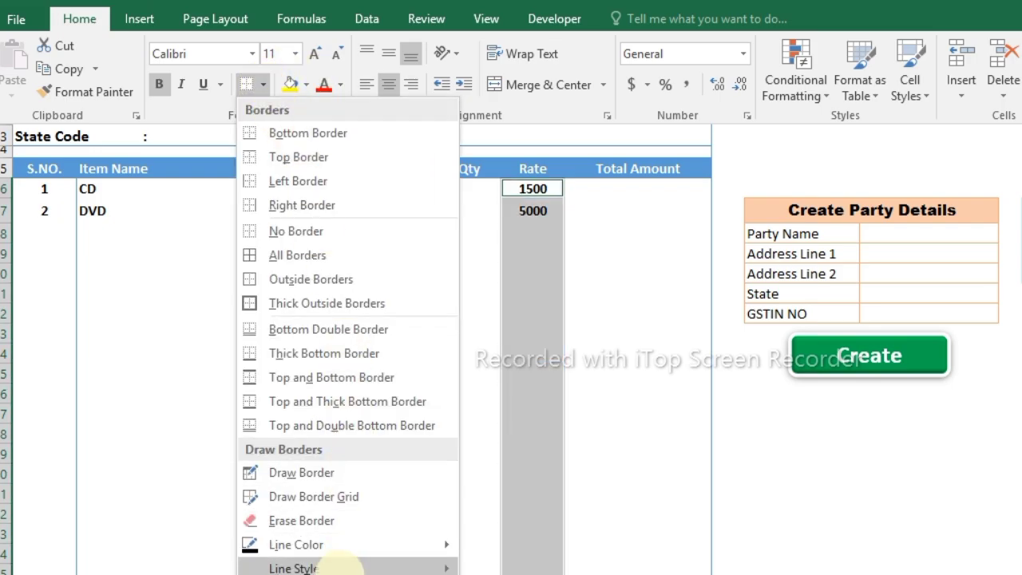
pyautogui.click(337, 569)
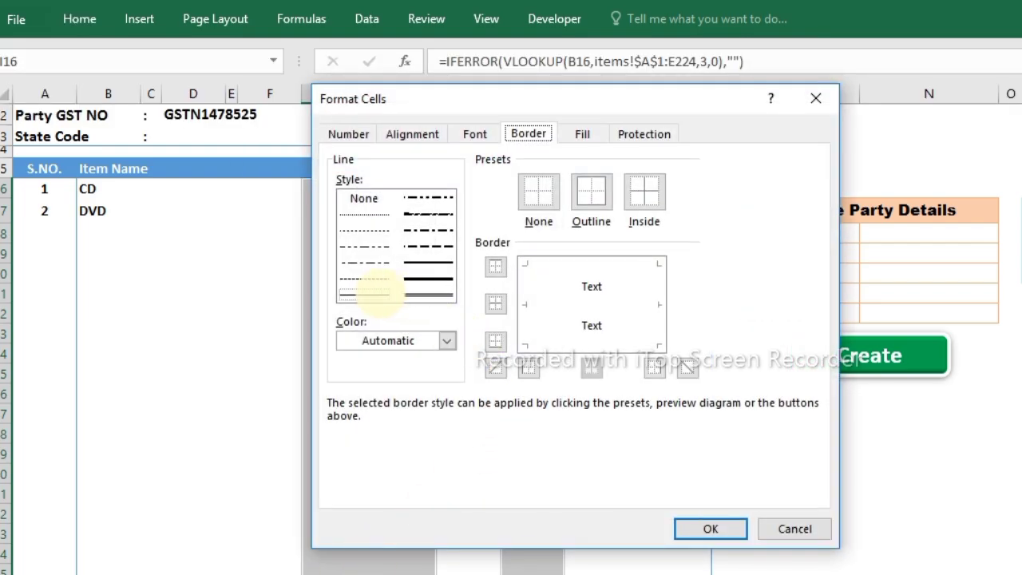
pyautogui.click(372, 289)
pyautogui.click(441, 340)
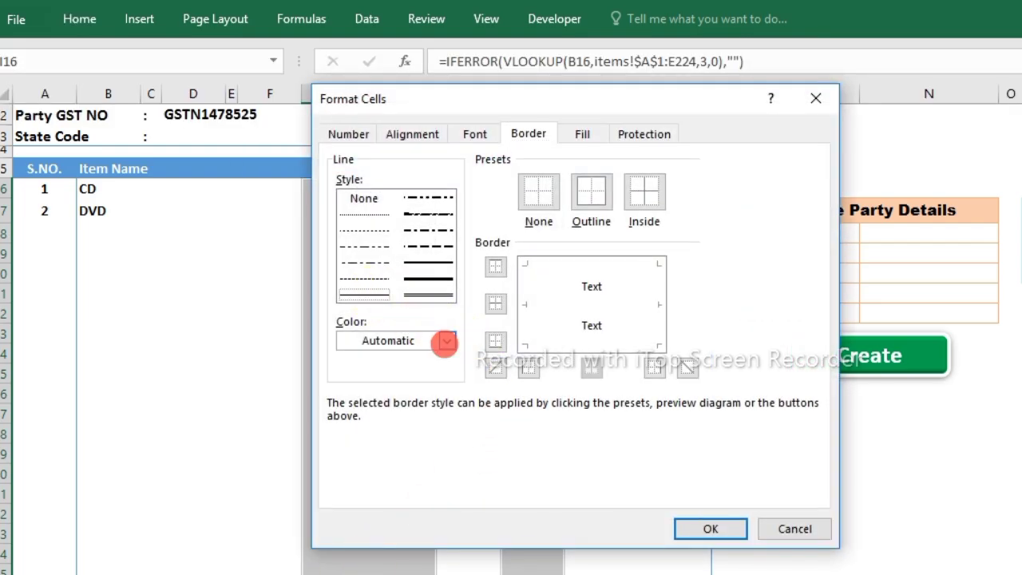
pyautogui.click(448, 519)
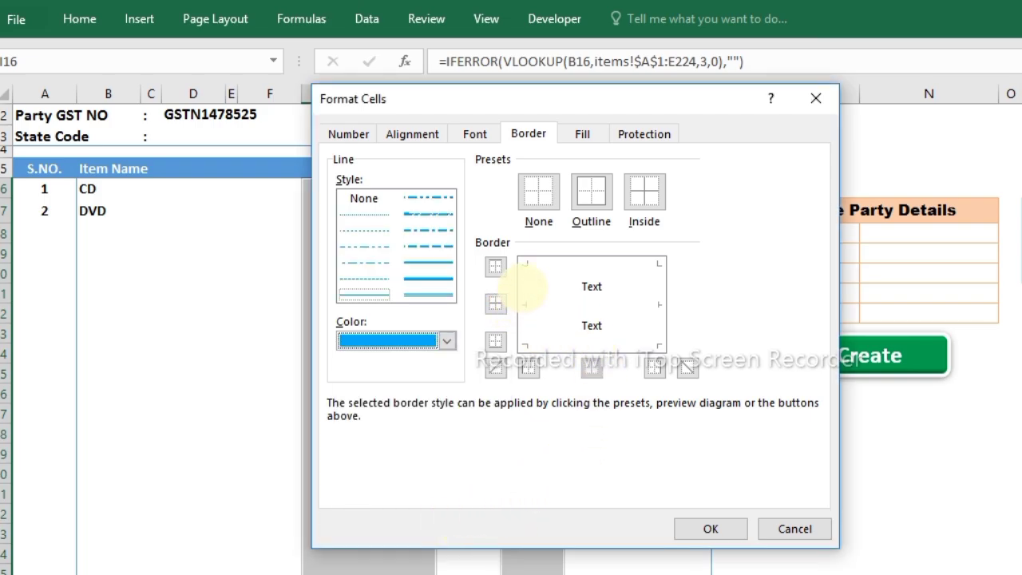
pyautogui.click(525, 281)
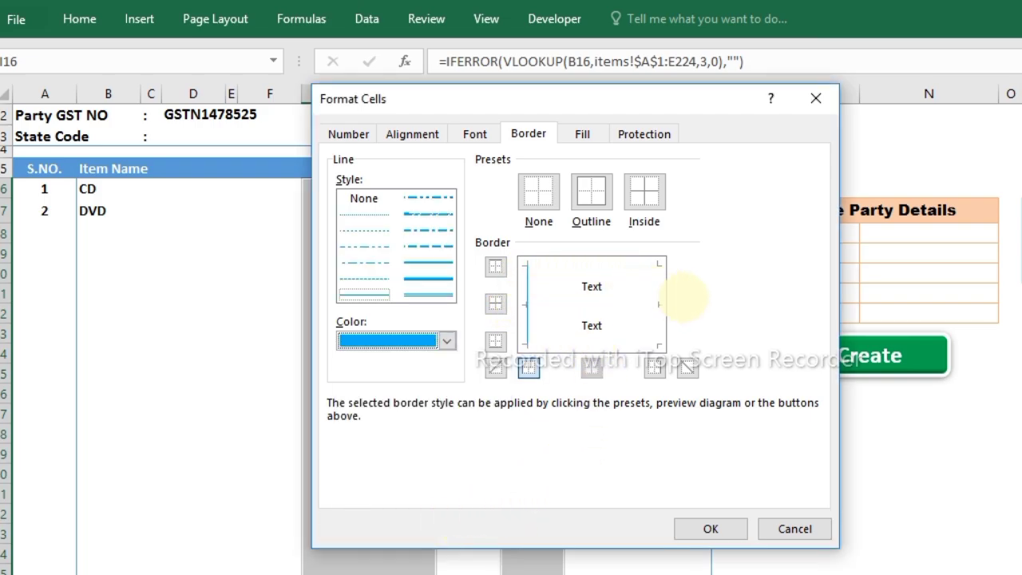
pyautogui.click(660, 316)
pyautogui.click(646, 267)
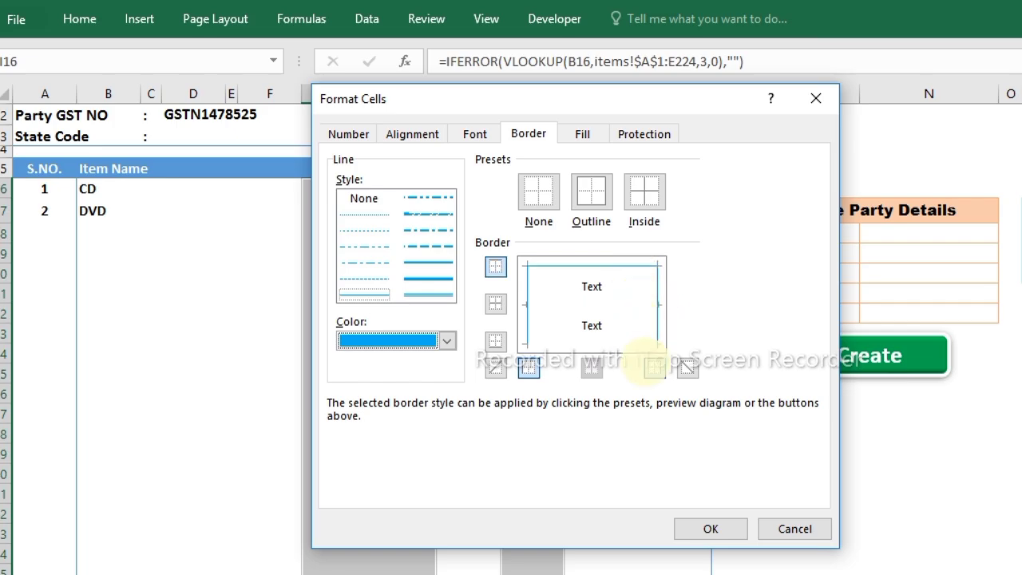
pyautogui.click(643, 339)
pyautogui.click(709, 527)
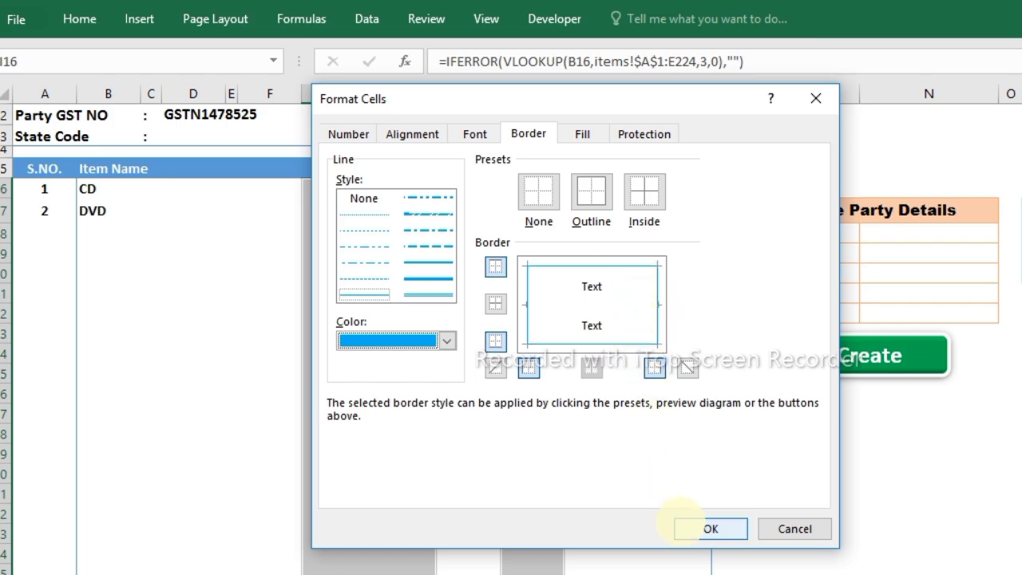
pyautogui.click(838, 515)
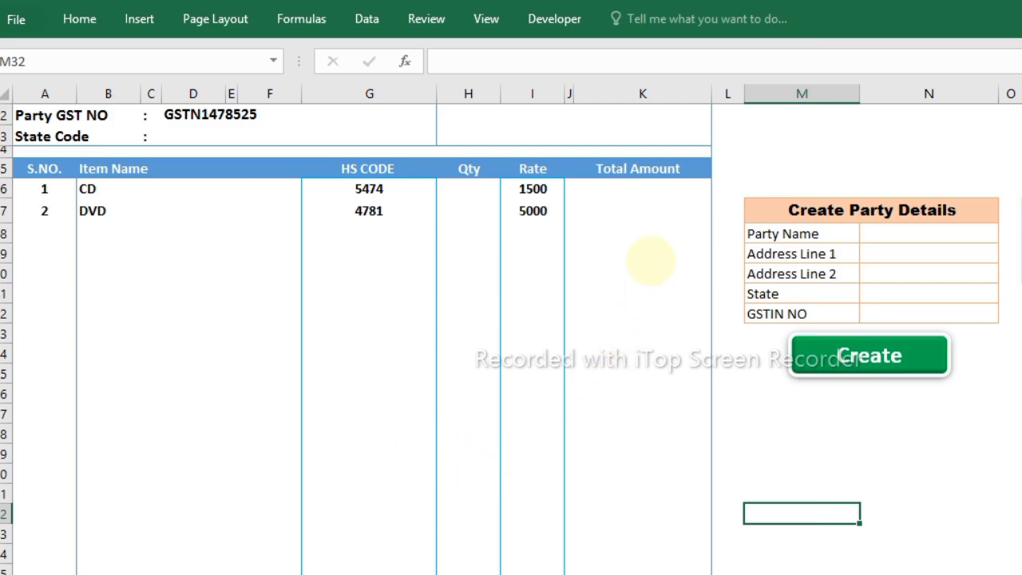
# Enter =I16*H16 in the first Total Amount cell
pyautogui.click(452, 189)
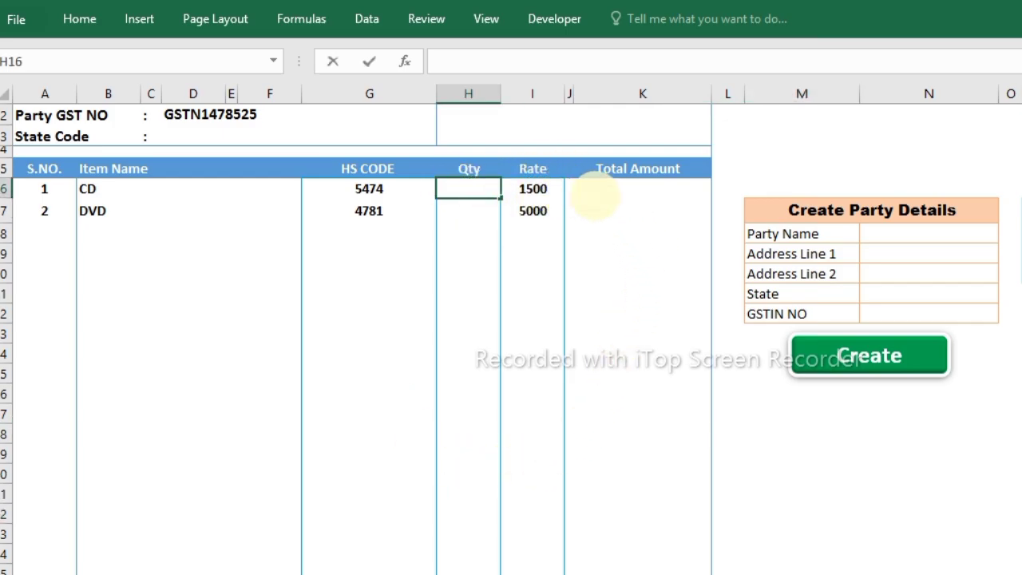
pyautogui.click(599, 190)
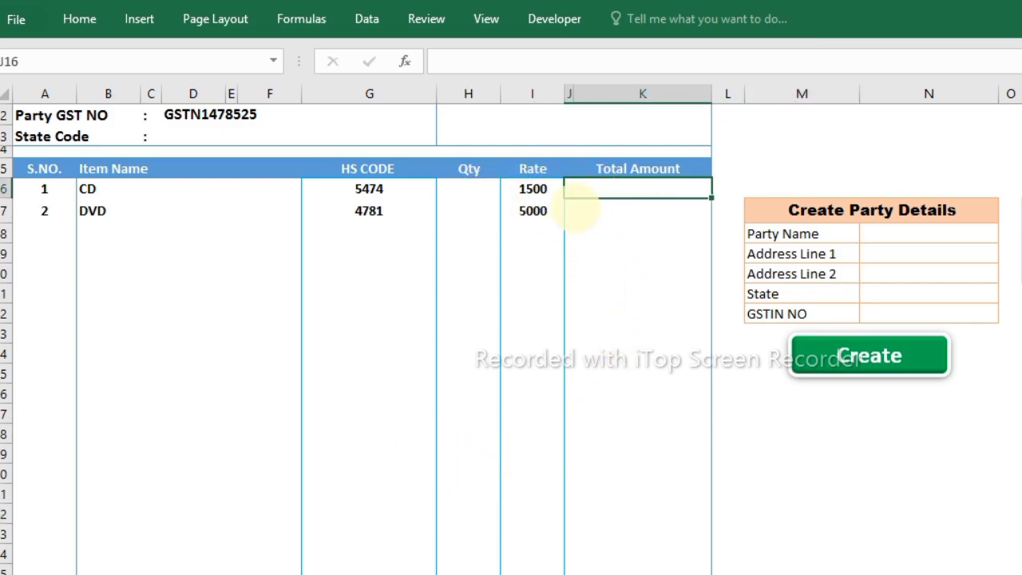
pyautogui.write('=')
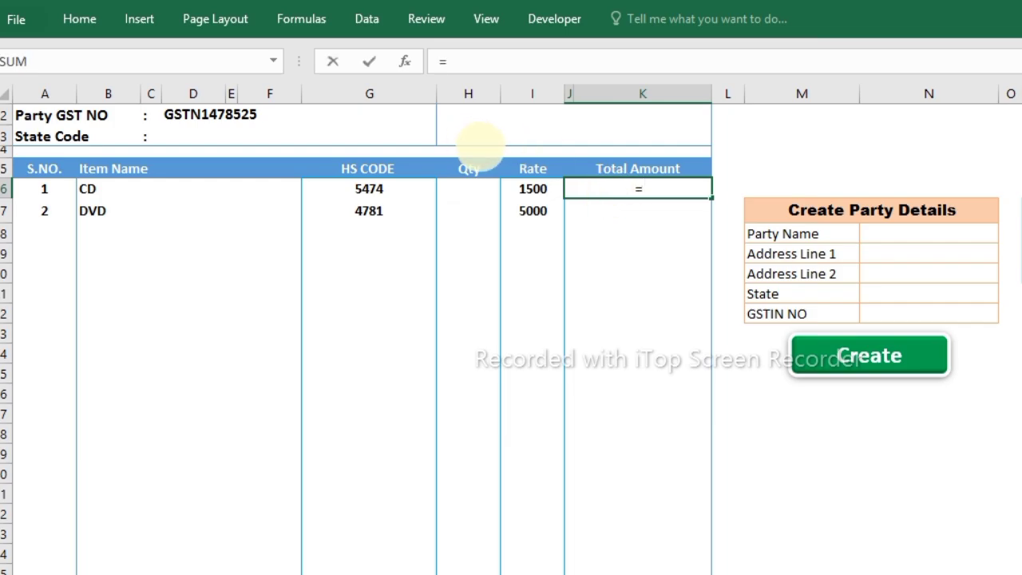
pyautogui.click(542, 192)
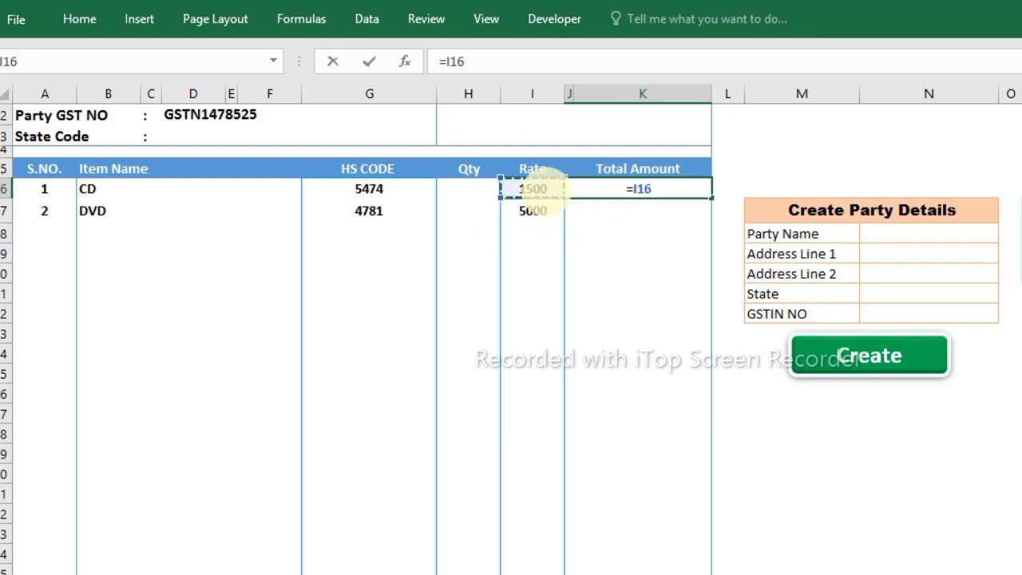
pyautogui.write('*')
pyautogui.click(472, 189)
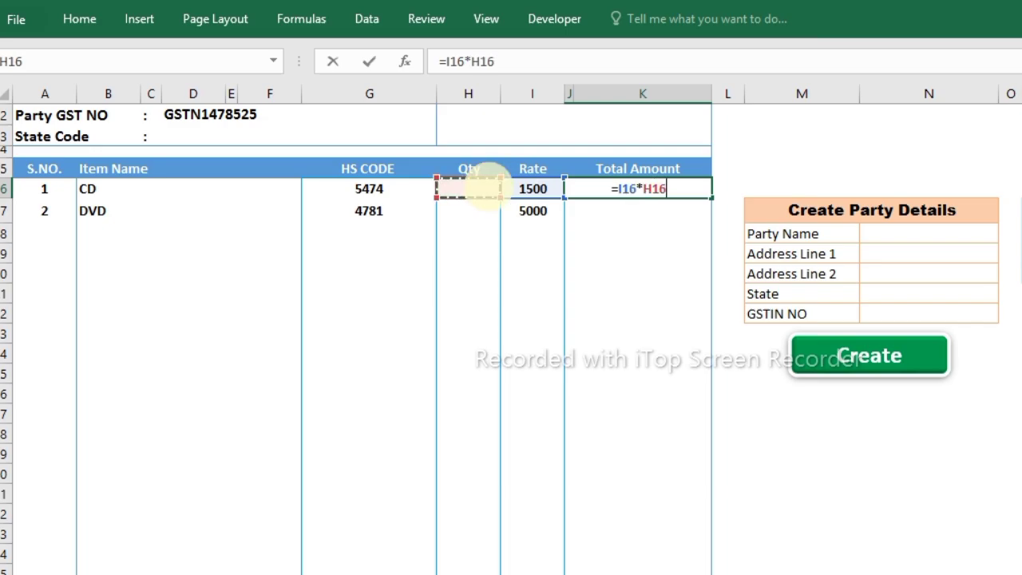
pyautogui.press('Return')
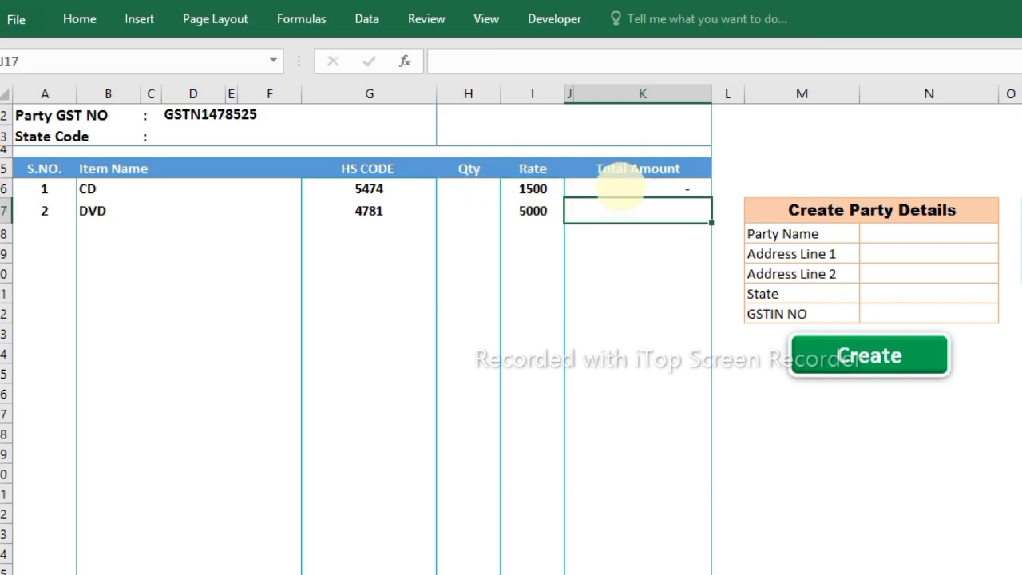
# Give CD a quantity of 8 and fill the amount formula down the Total Amount column
pyautogui.click(611, 193)
pyautogui.click(451, 189)
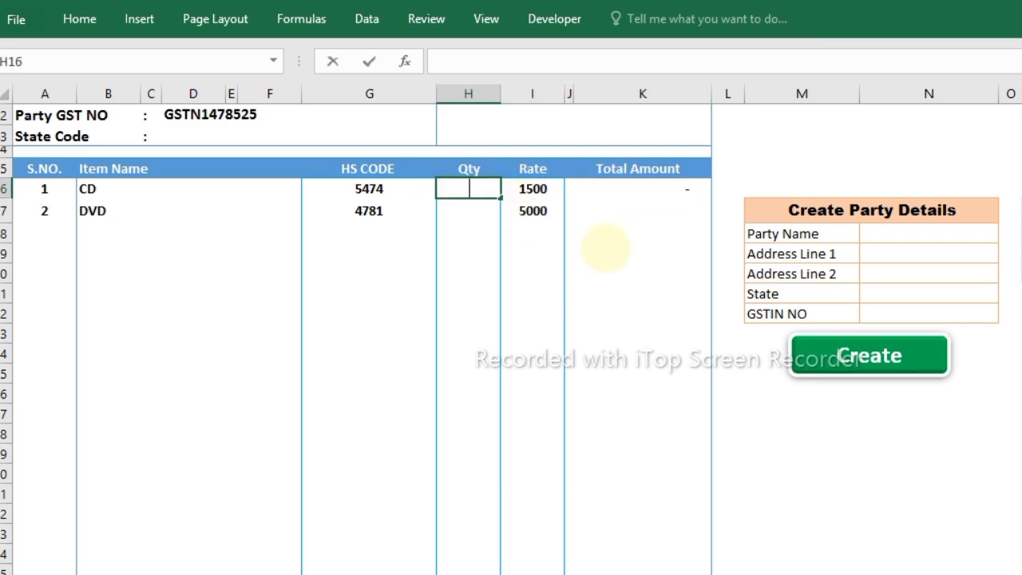
pyautogui.write('8')
pyautogui.press('Return')
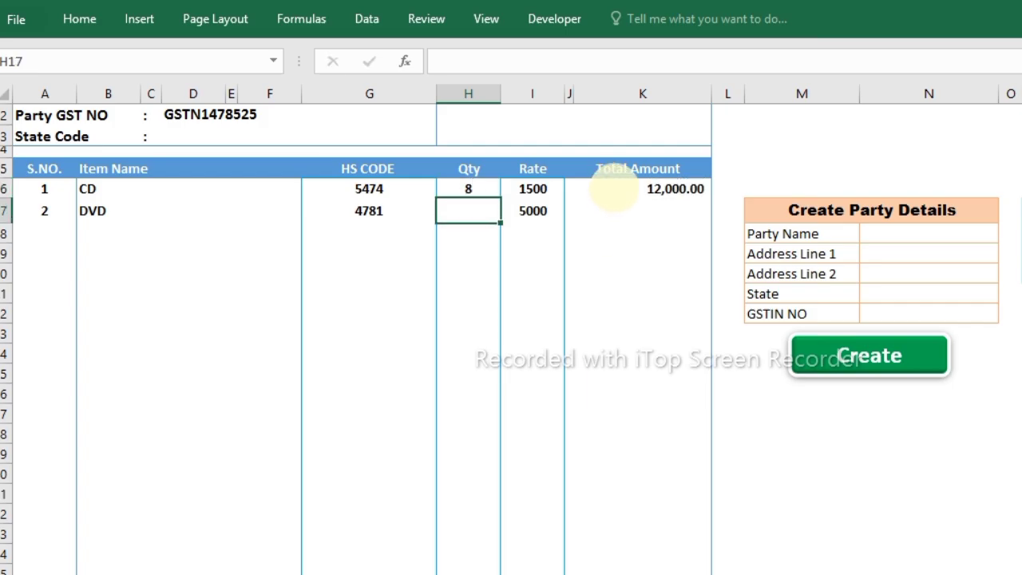
pyautogui.click(614, 190)
pyautogui.moveTo(710, 198); pyautogui.dragTo(716, 570)
pyautogui.click(799, 531)
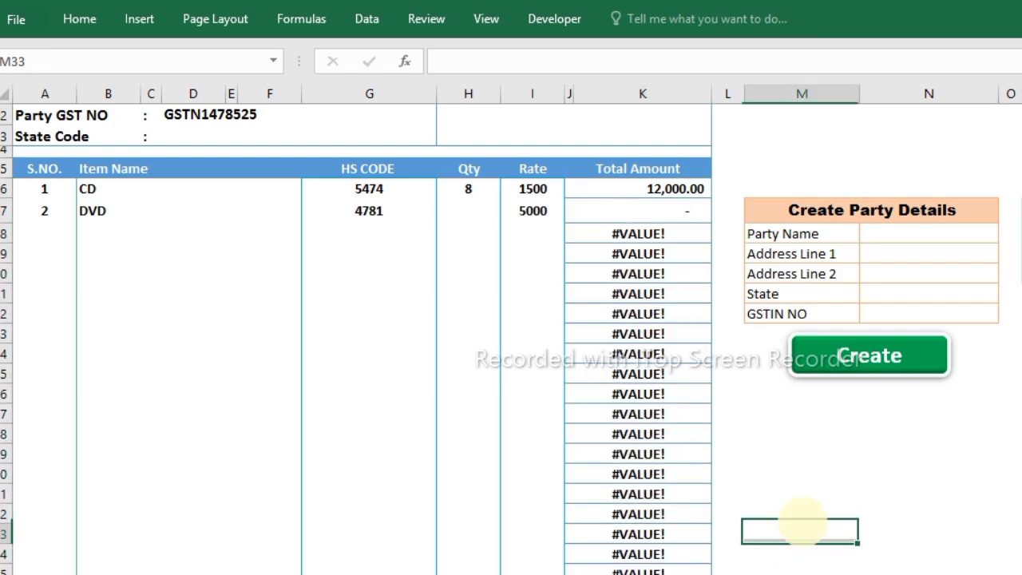
pyautogui.click(663, 191)
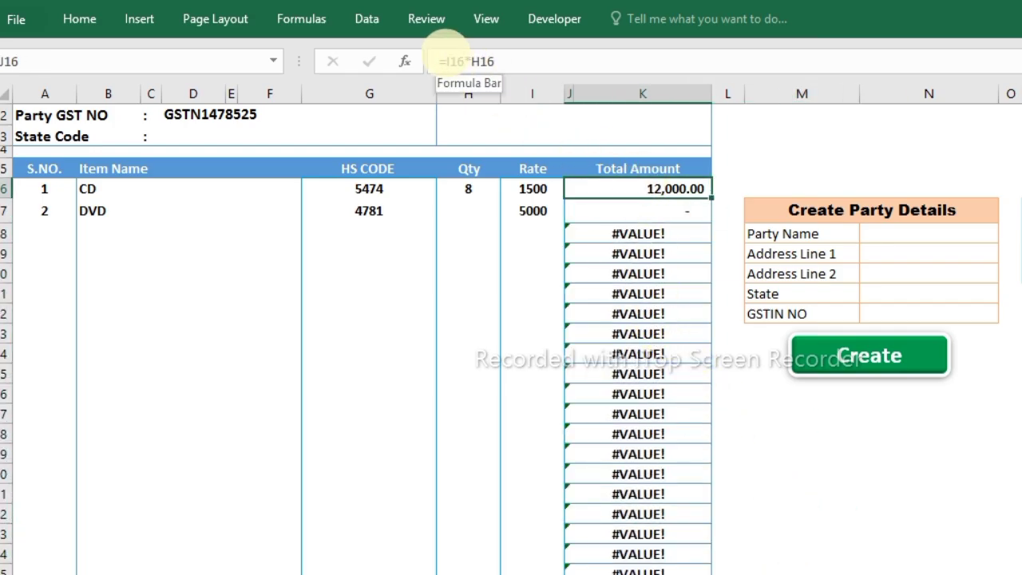
# Change the amount to =IFERROR(I16*H16,""), fill it down column K, and select the Total Amount cells
pyautogui.click(447, 61)
pyautogui.write('I')
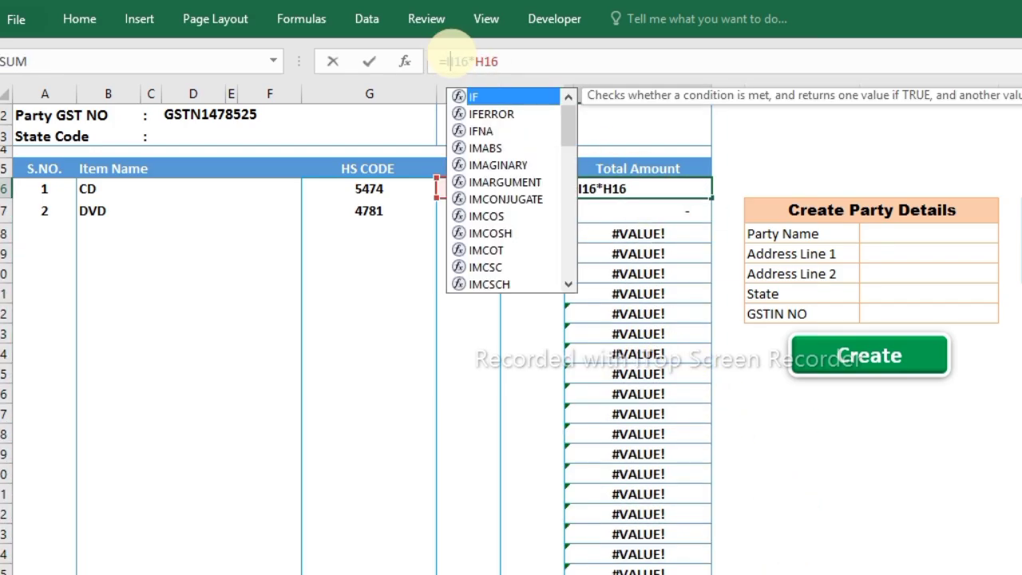
pyautogui.write('F')
pyautogui.doubleClick(483, 114)
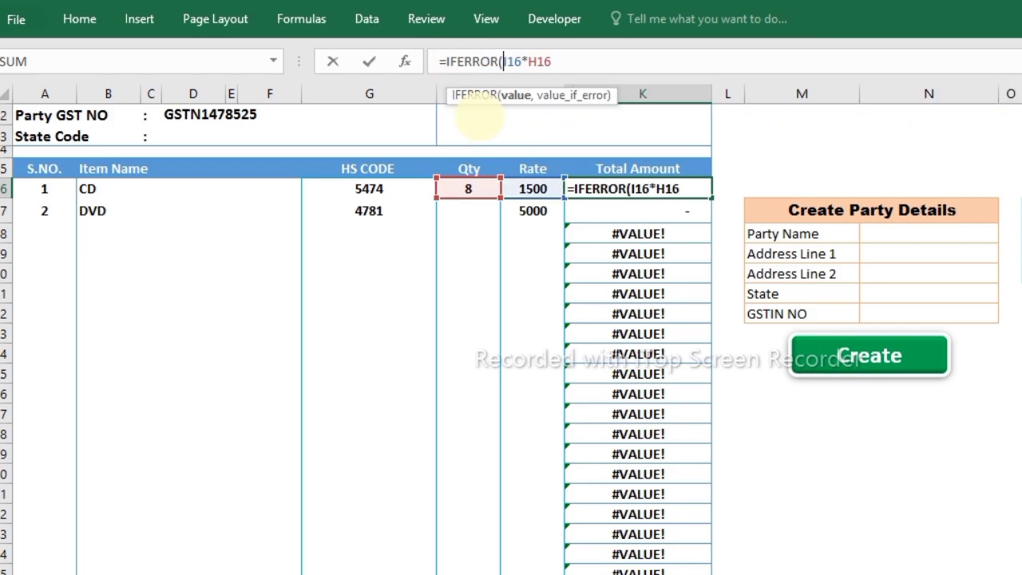
pyautogui.click(555, 61)
pyautogui.write(',')
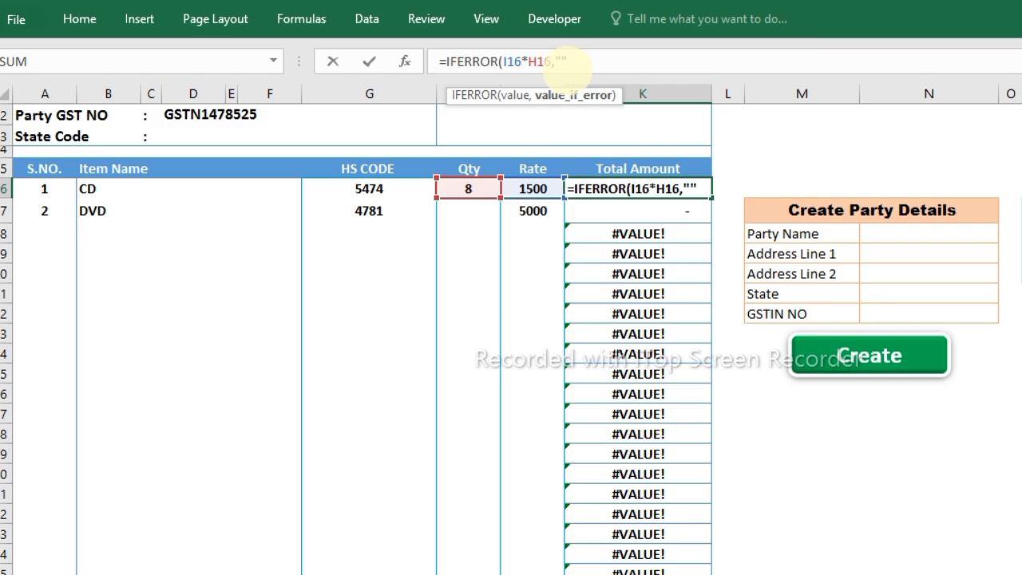
pyautogui.press('Return')
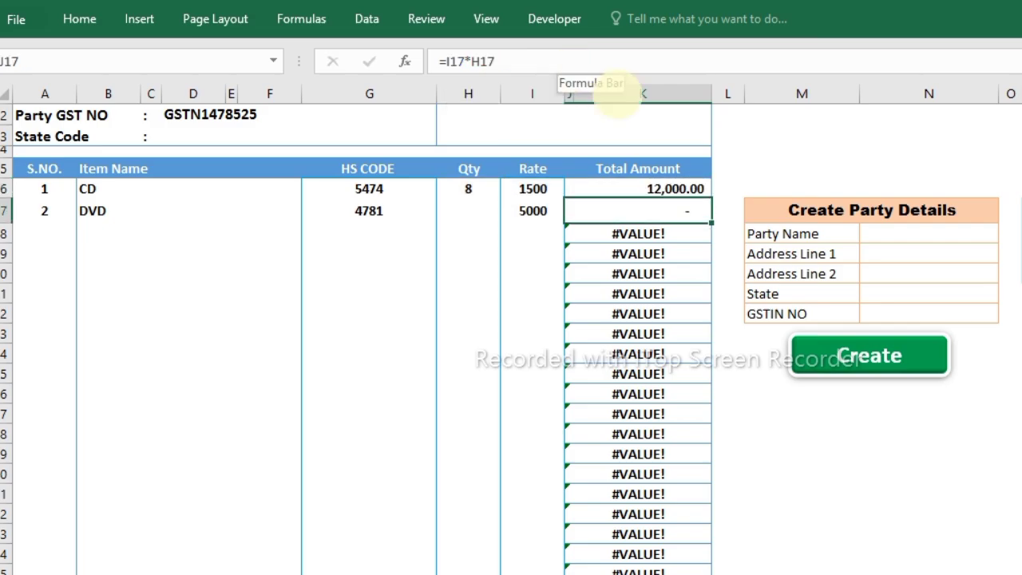
pyautogui.click(701, 189)
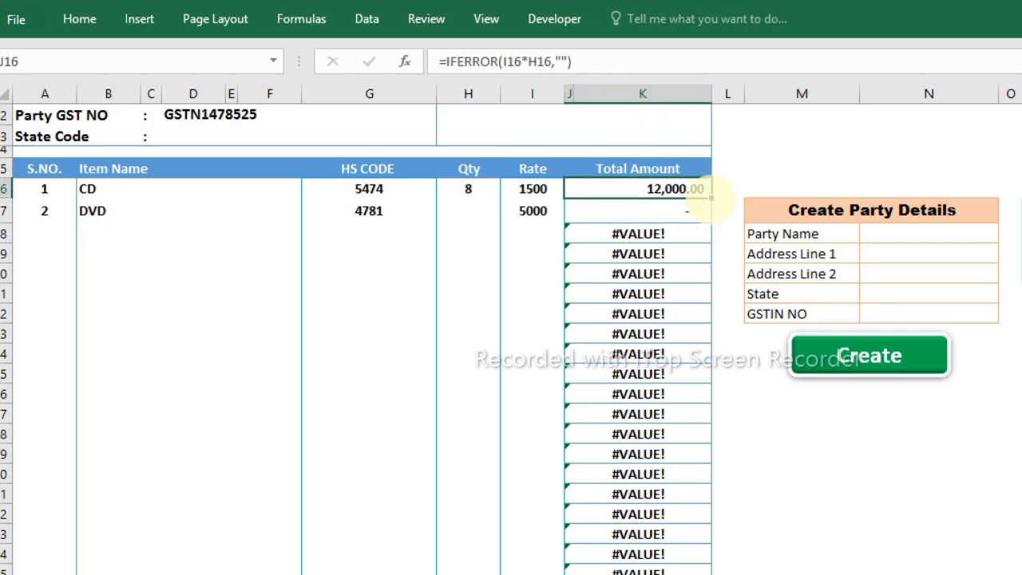
pyautogui.moveTo(709, 196); pyautogui.dragTo(719, 555)
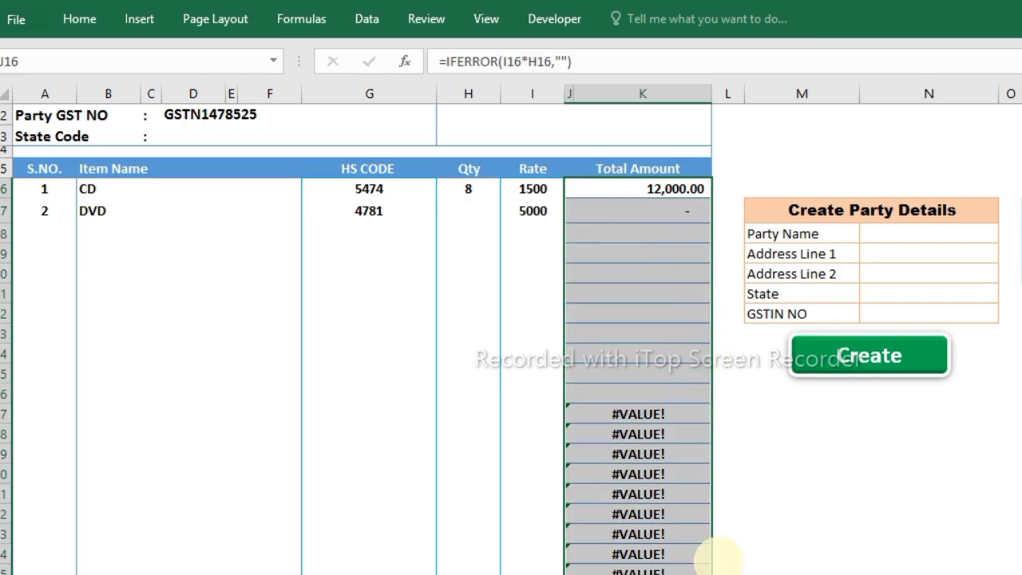
pyautogui.click(828, 497)
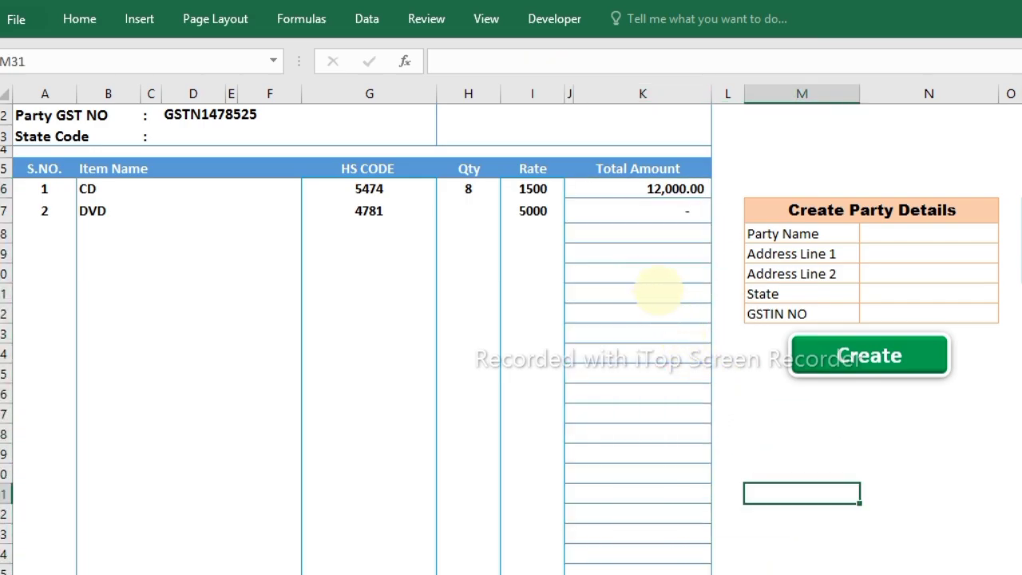
pyautogui.moveTo(664, 192)
pyautogui.mouseDown()
pyautogui.moveTo(645, 352)
pyautogui.moveTo(645, 568)
pyautogui.mouseUp()
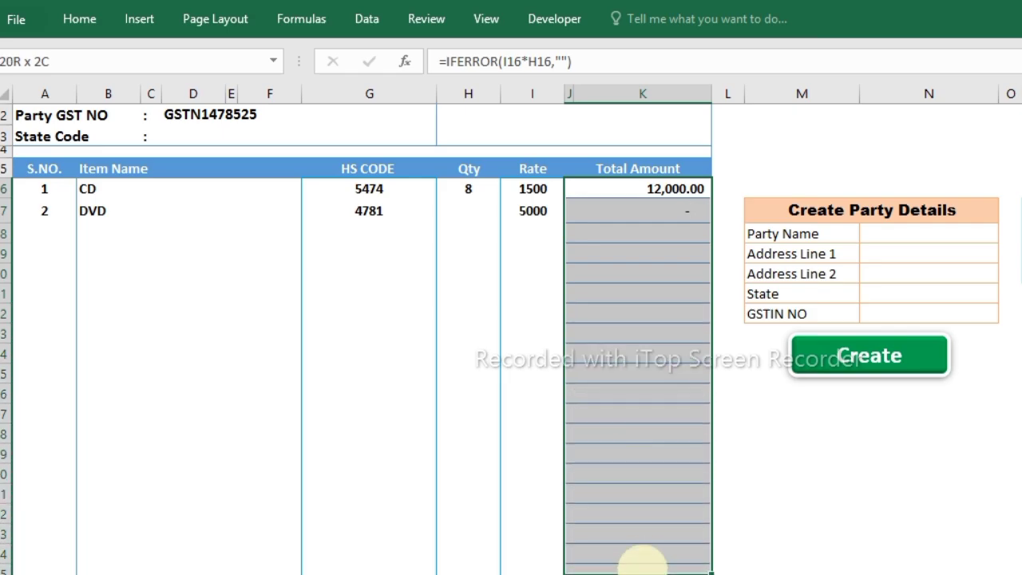
# Remove all existing borders from the Total Amount cells
pyautogui.click(80, 19)
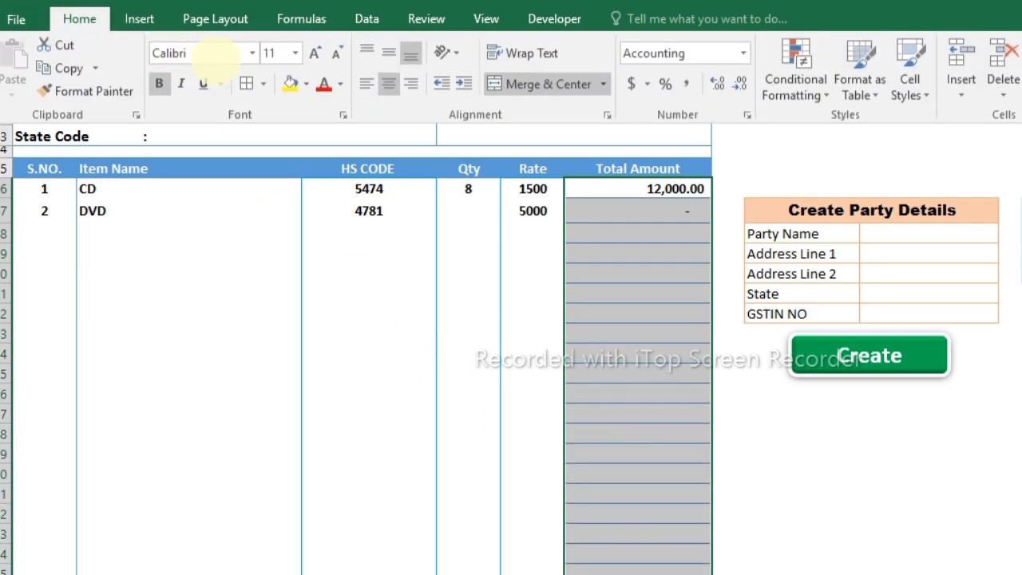
pyautogui.click(262, 84)
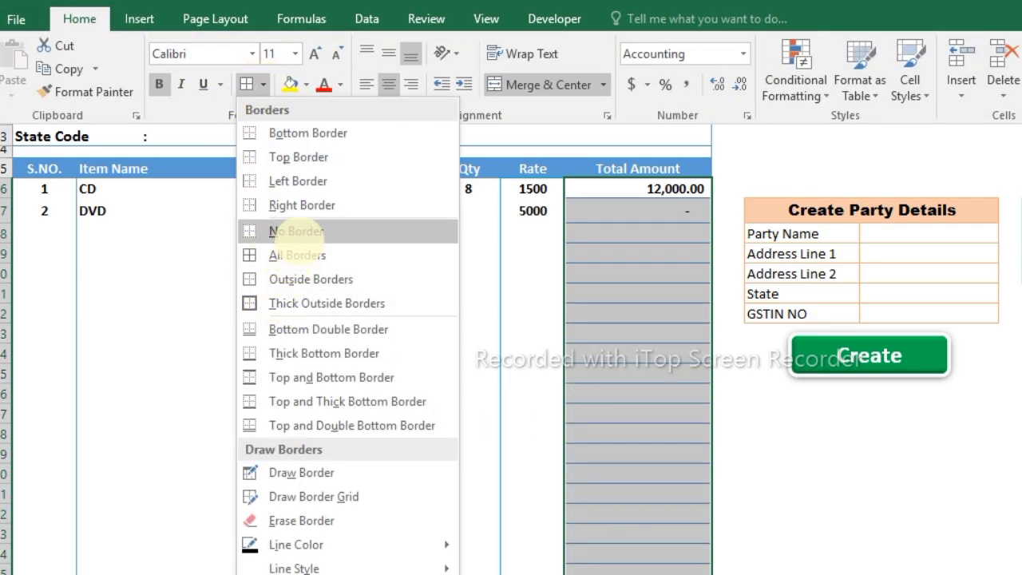
pyautogui.click(296, 231)
# Give the Total Amount cells light blue left, top and right borders
pyautogui.click(263, 84)
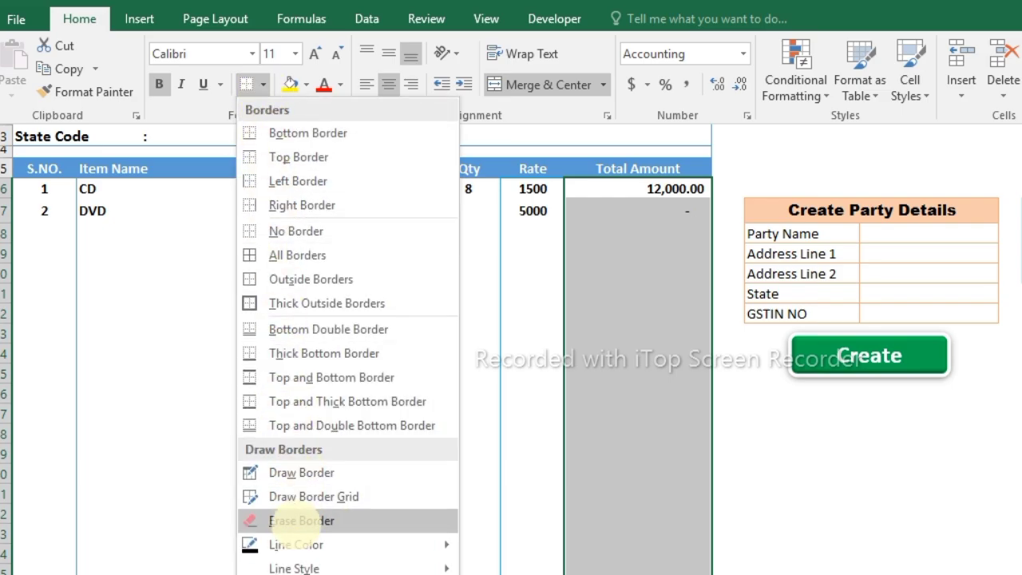
pyautogui.click(308, 571)
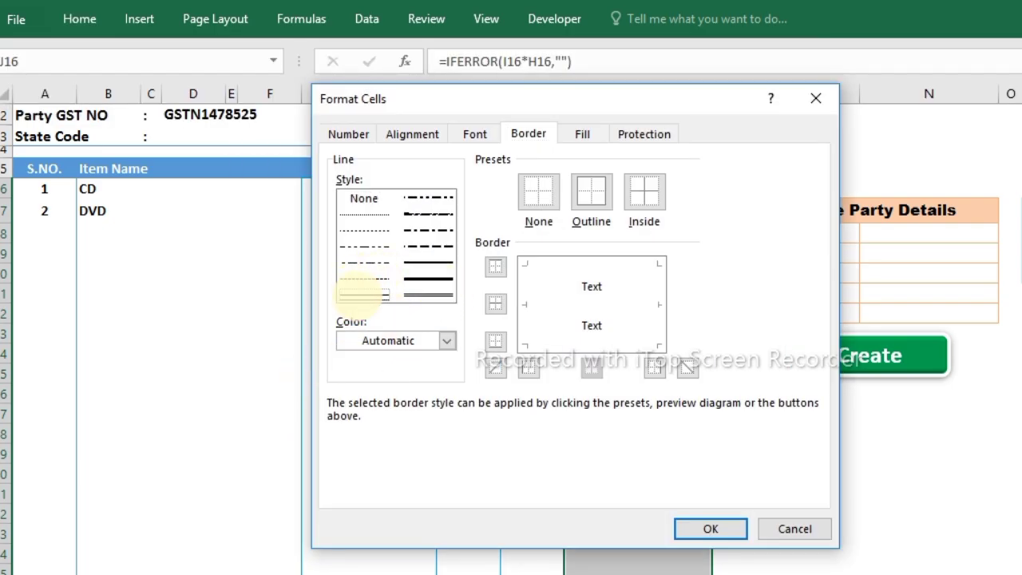
pyautogui.click(447, 340)
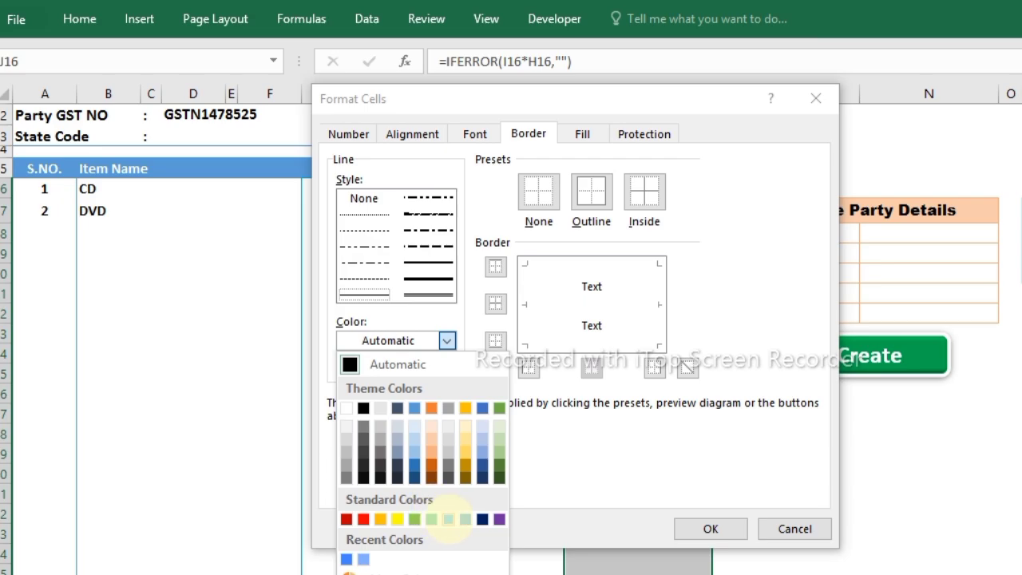
pyautogui.click(466, 519)
pyautogui.click(559, 342)
pyautogui.click(526, 307)
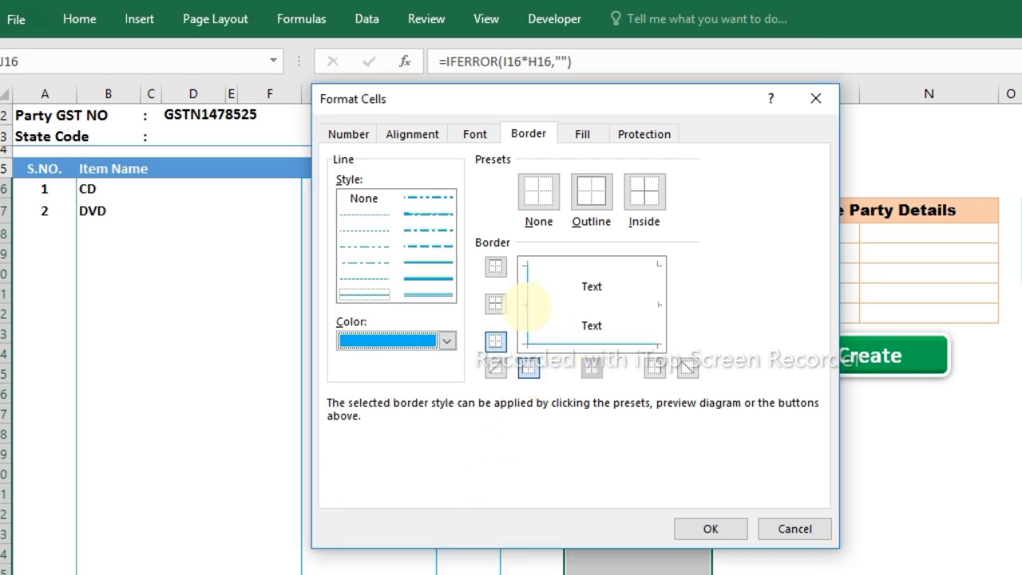
pyautogui.click(546, 260)
pyautogui.click(658, 323)
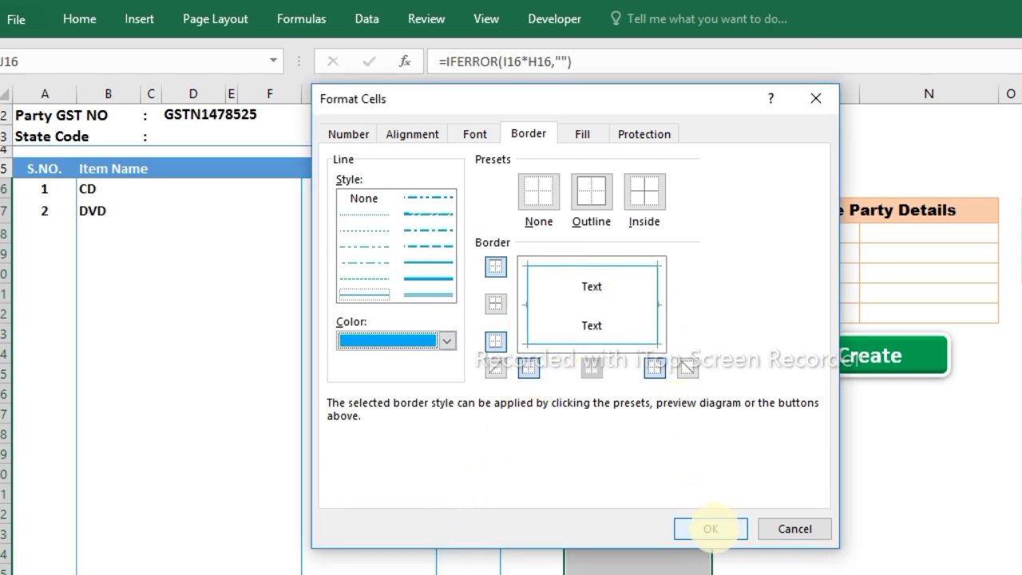
pyautogui.click(711, 529)
pyautogui.click(838, 532)
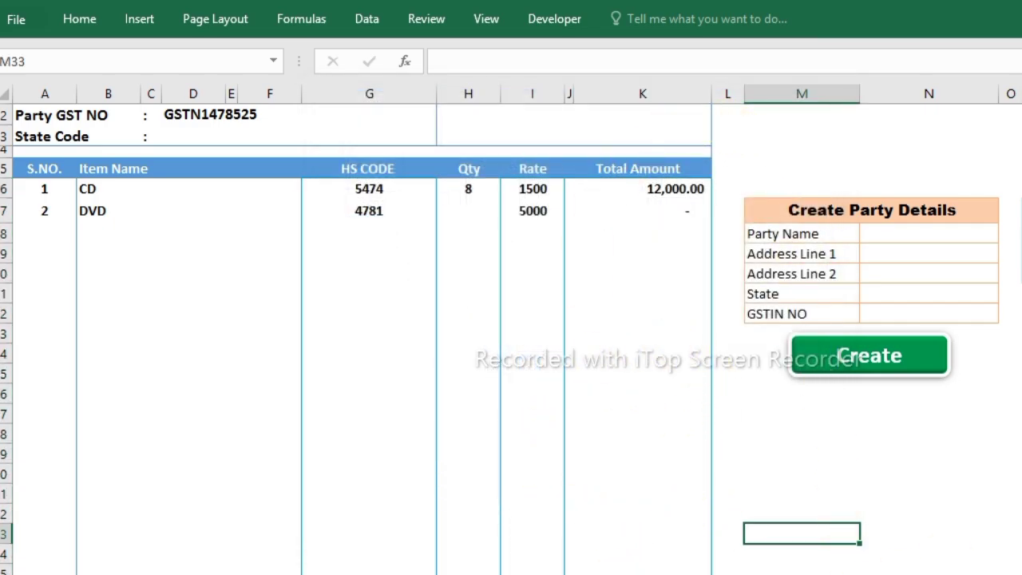
# Total the Amount column with =SUM(J16:K36), giving 42,000.00
pyautogui.scroll(2, 838, 393)
pyautogui.scroll(-1, 838, 393)
pyautogui.scroll(-3, 839, 393)
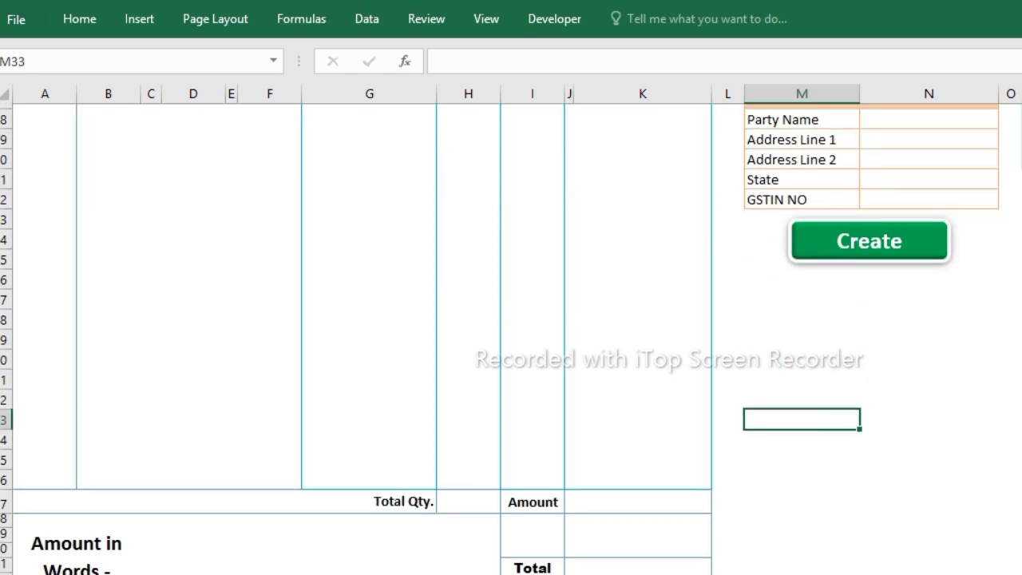
pyautogui.click(673, 491)
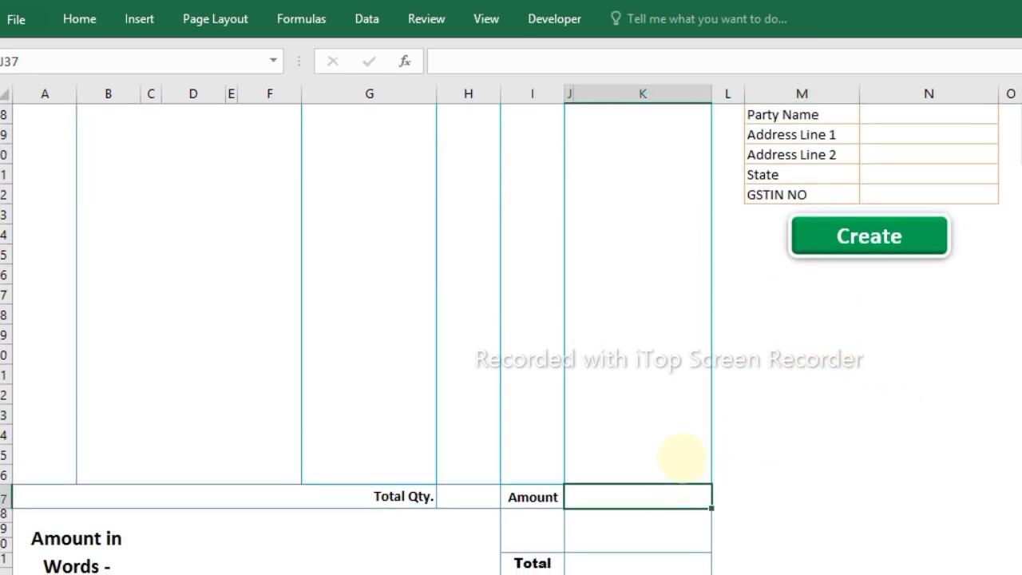
pyautogui.write('=SUM')
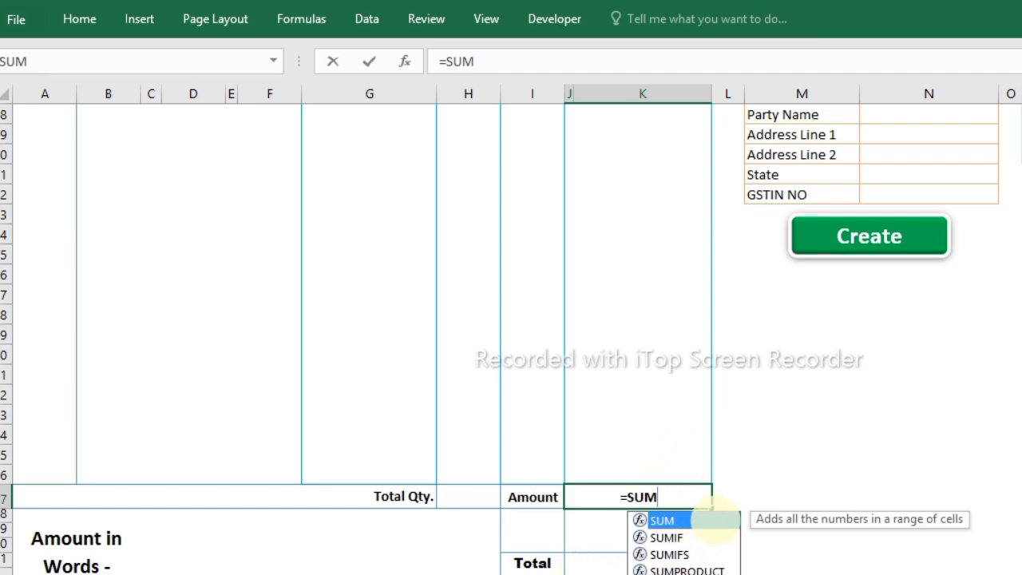
pyautogui.doubleClick(723, 517)
pyautogui.scroll(1, 633, 301)
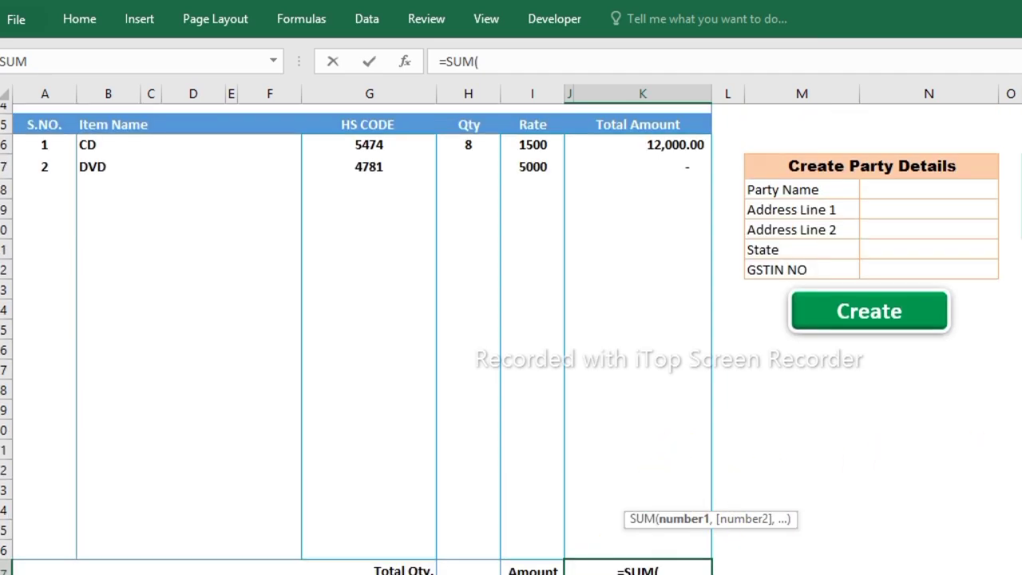
pyautogui.moveTo(634, 158); pyautogui.dragTo(646, 540)
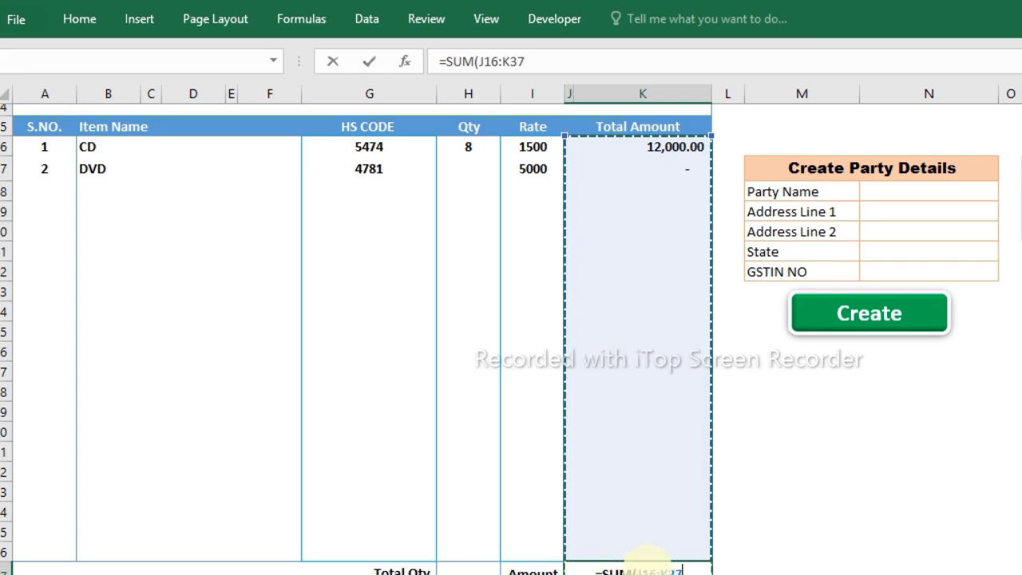
pyautogui.press('Return')
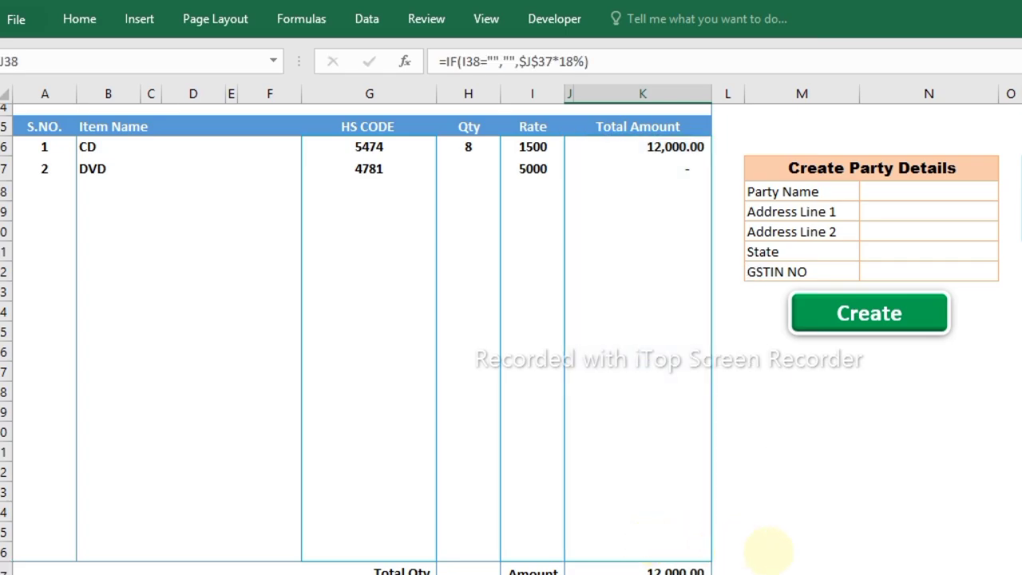
pyautogui.click(769, 549)
# Enter DVD quantity 6 and total the Qty column with =SUM(H16:H36), giving 14
pyautogui.click(453, 172)
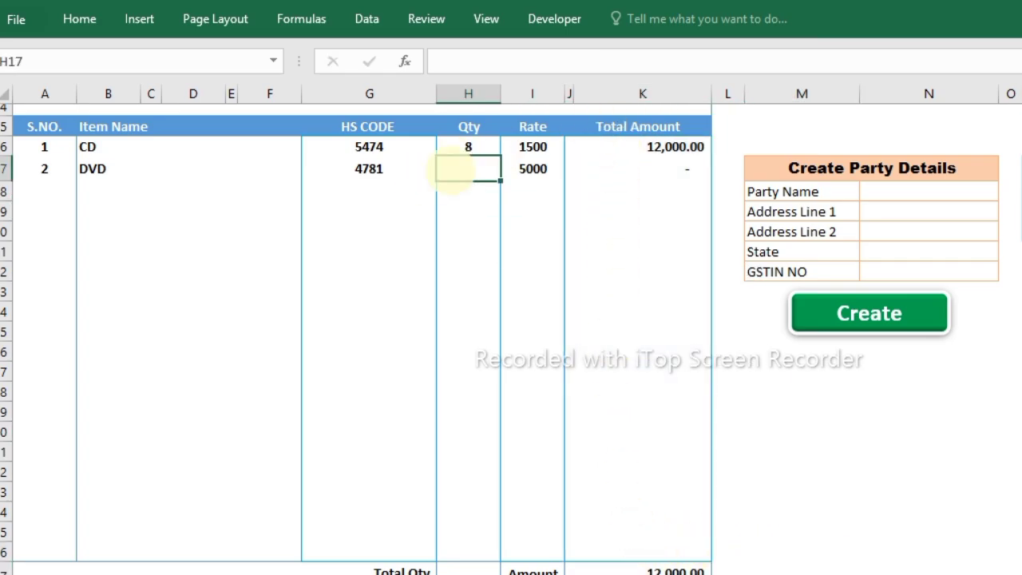
pyautogui.write('6')
pyautogui.press('Return')
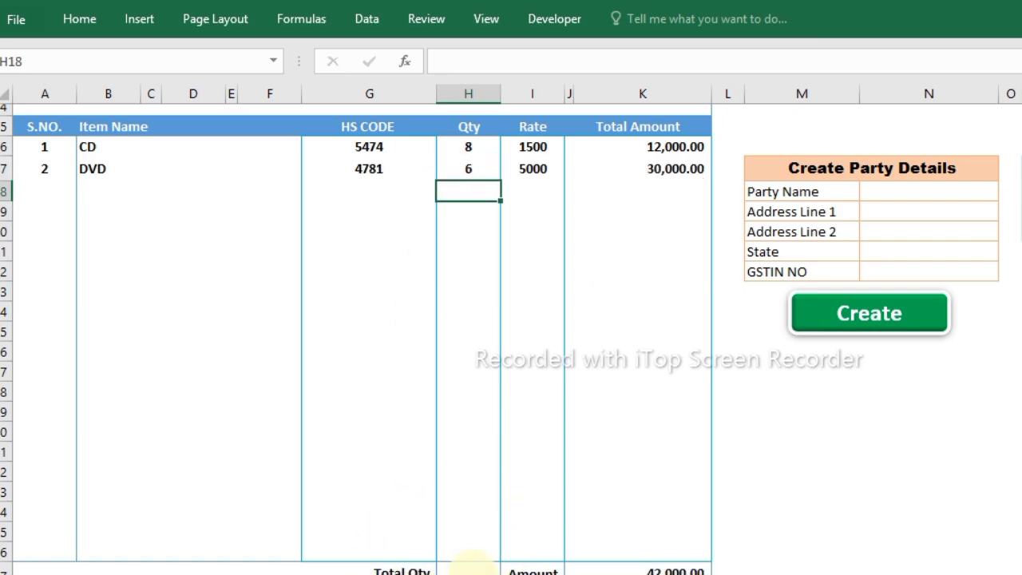
pyautogui.click(471, 567)
pyautogui.write('=')
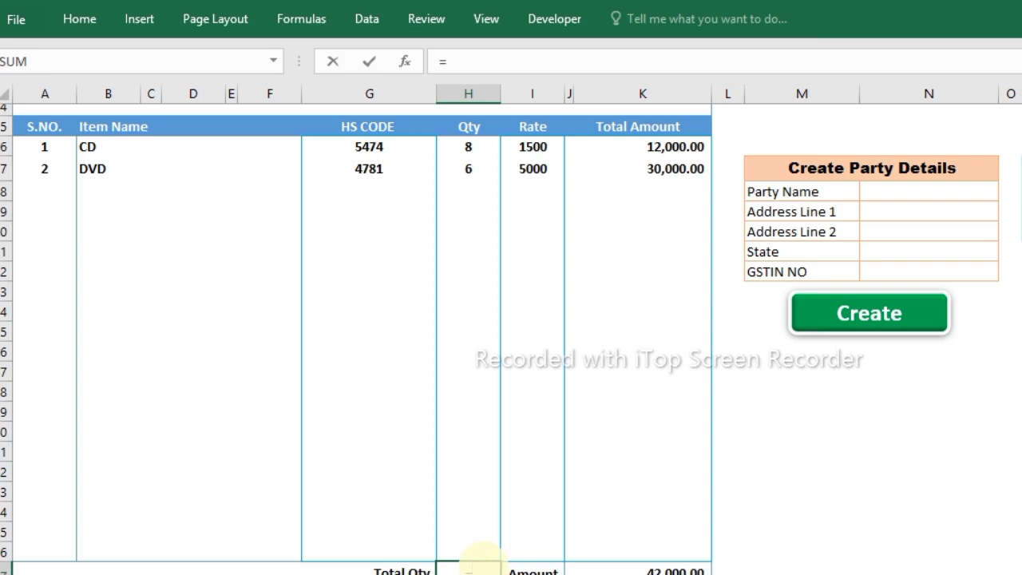
pyautogui.write('SU')
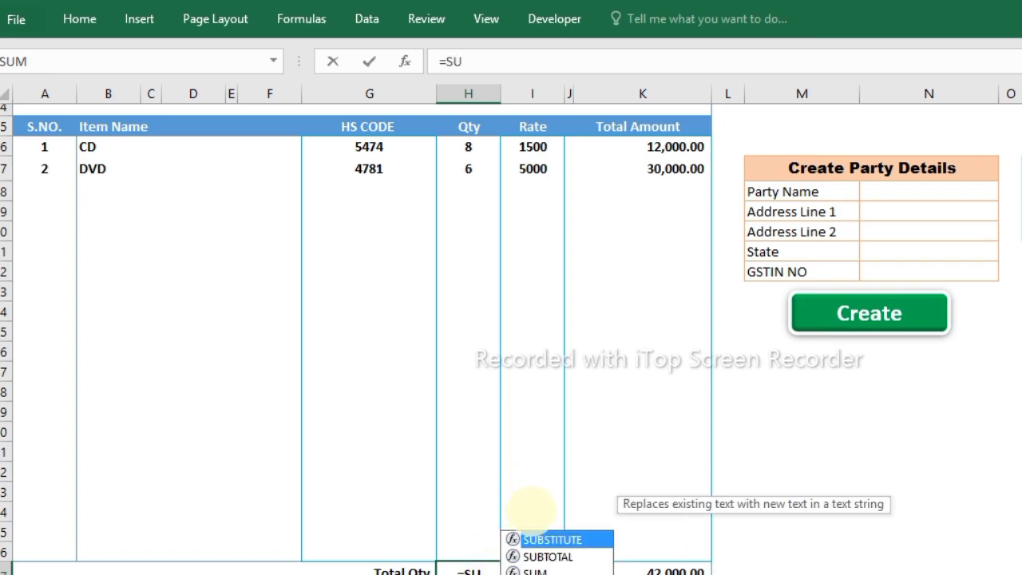
pyautogui.doubleClick(539, 569)
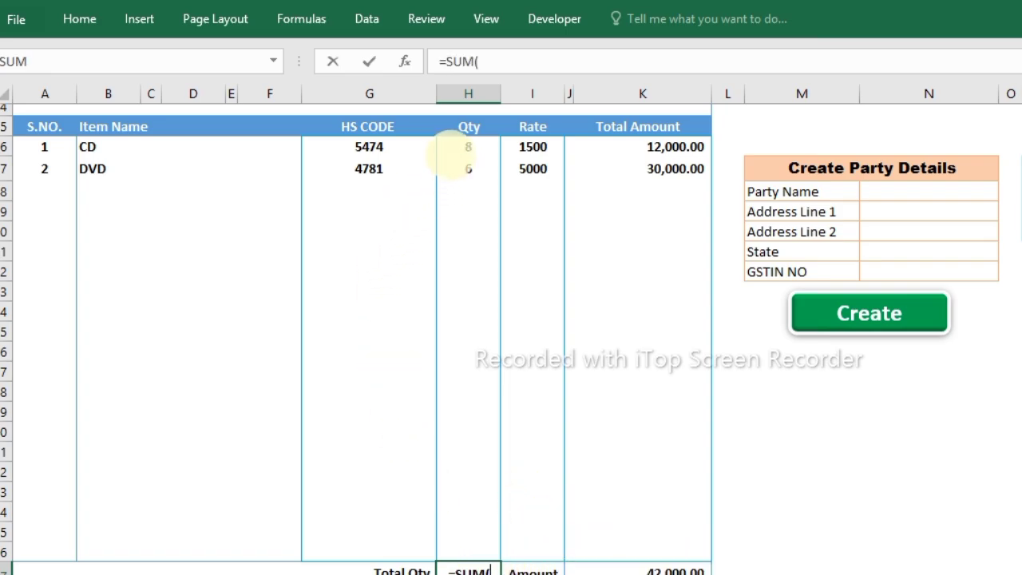
pyautogui.moveTo(468, 147); pyautogui.dragTo(470, 545)
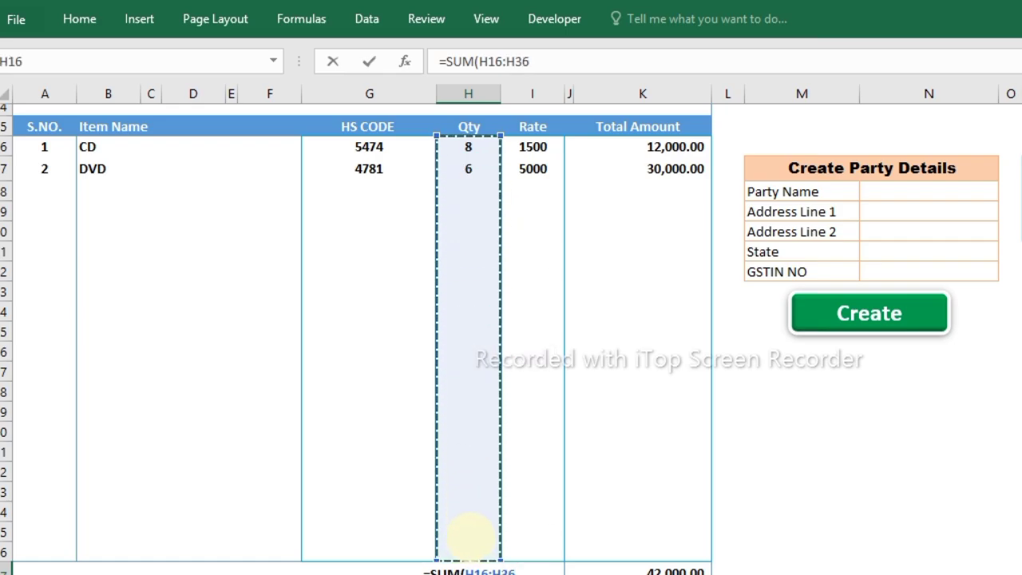
pyautogui.press('Return')
pyautogui.click(532, 511)
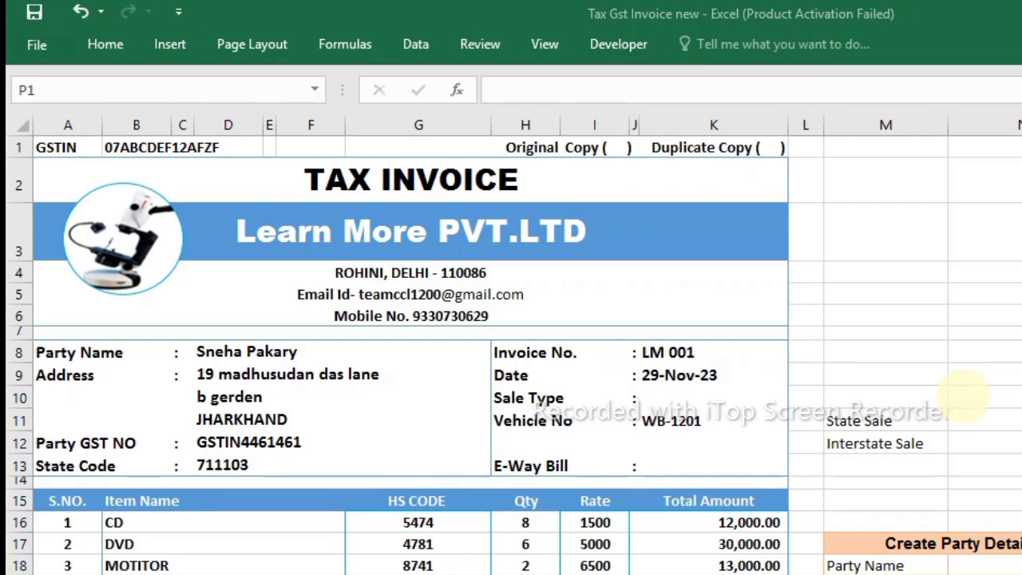
# Check the party state lookup in D11, then return to the Sale Type cell K10
pyautogui.click(684, 418)
pyautogui.press('Up')
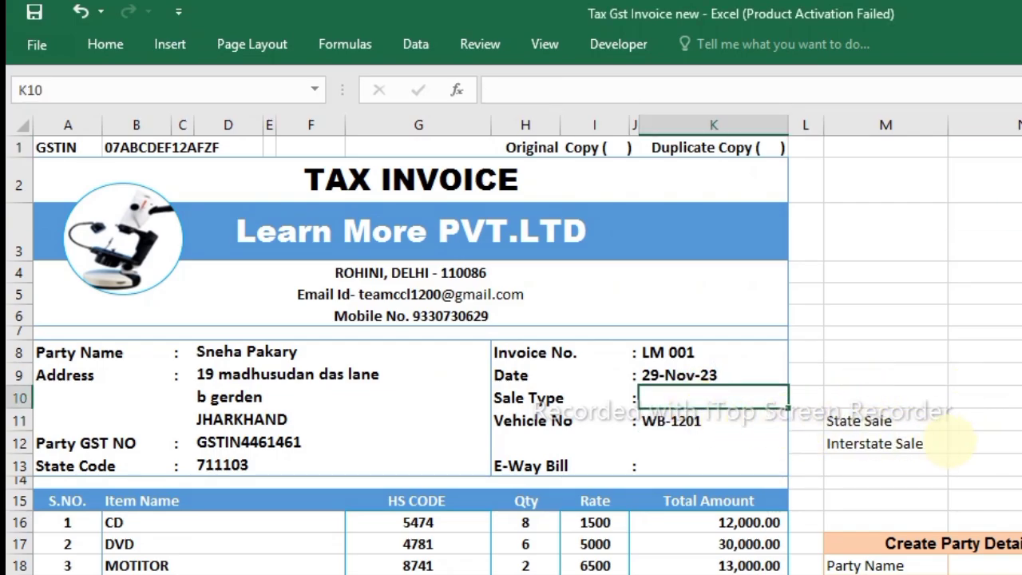
pyautogui.click(931, 392)
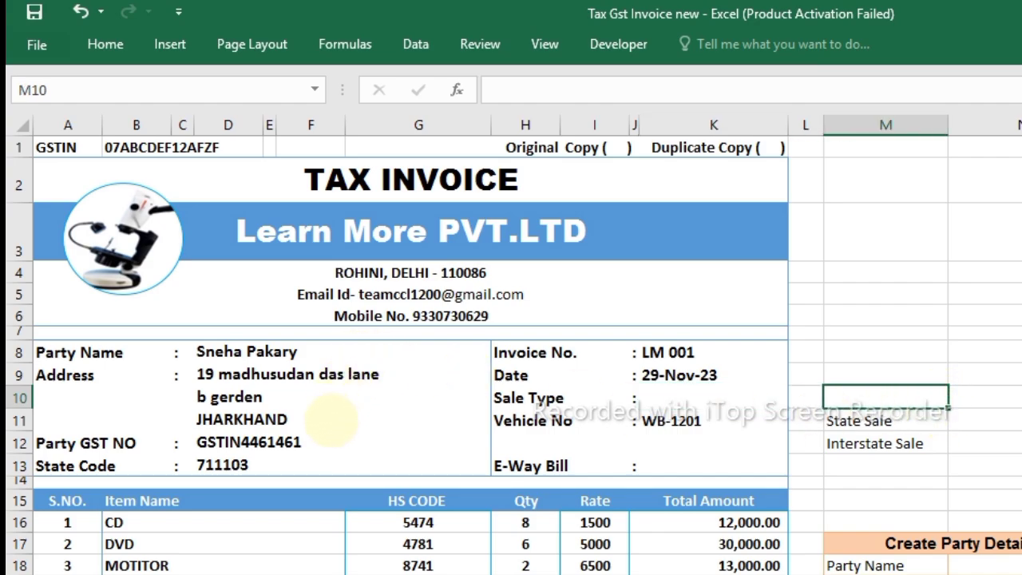
pyautogui.click(397, 415)
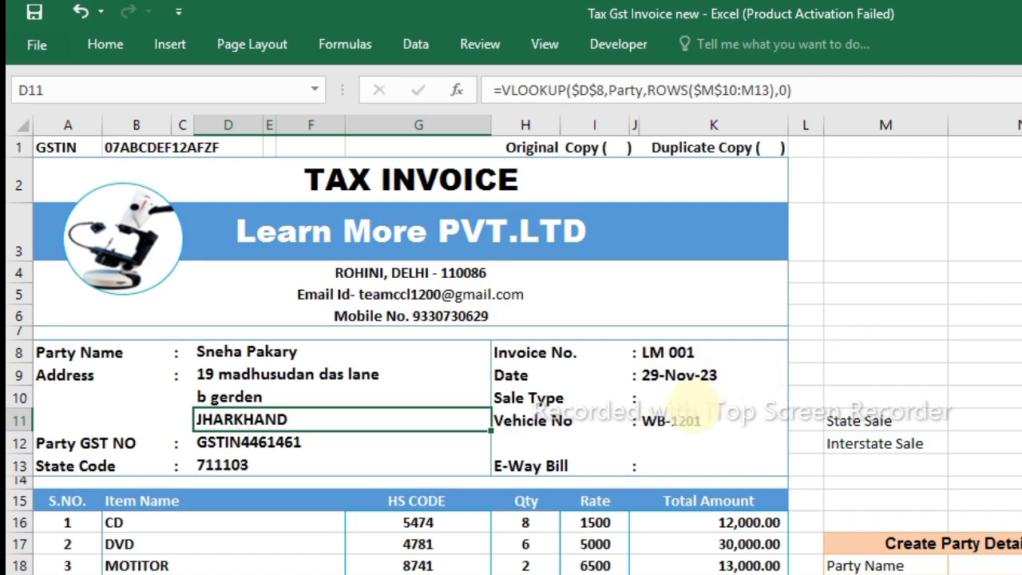
pyautogui.click(703, 398)
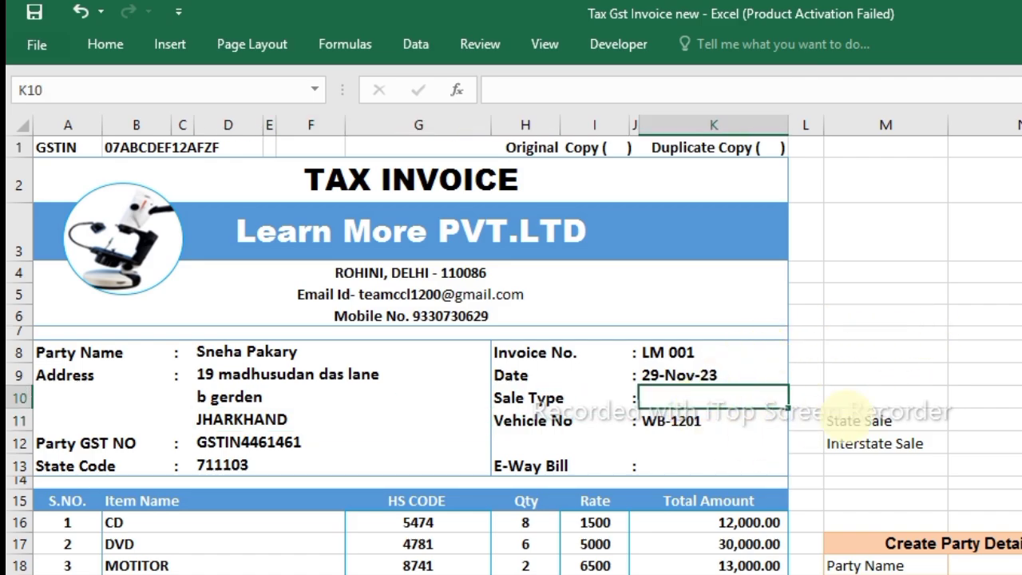
# Begin the formula =IF(D11="West Bengal",M11, with State Sale as the true result
pyautogui.write('=if')
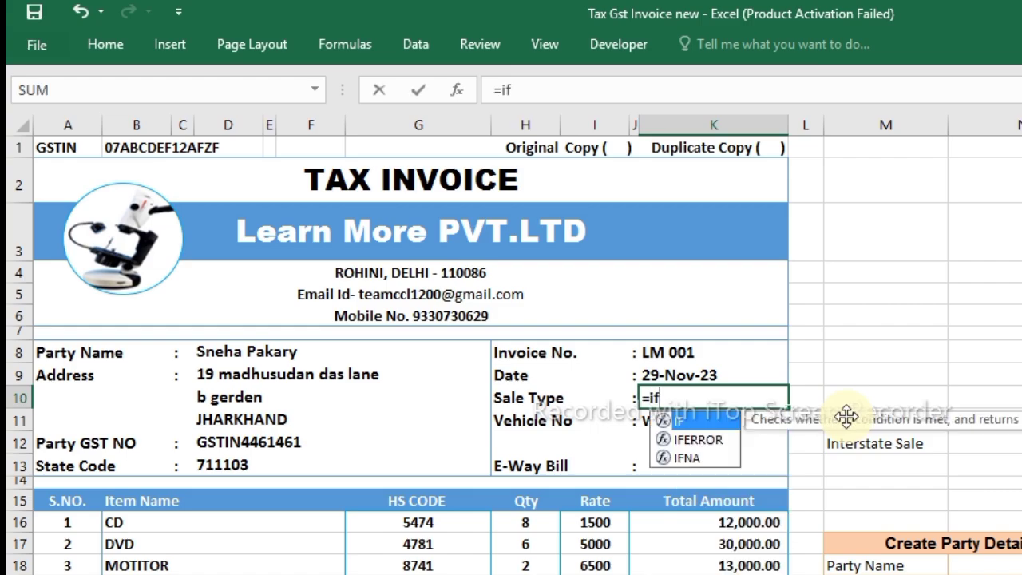
pyautogui.press('Tab')
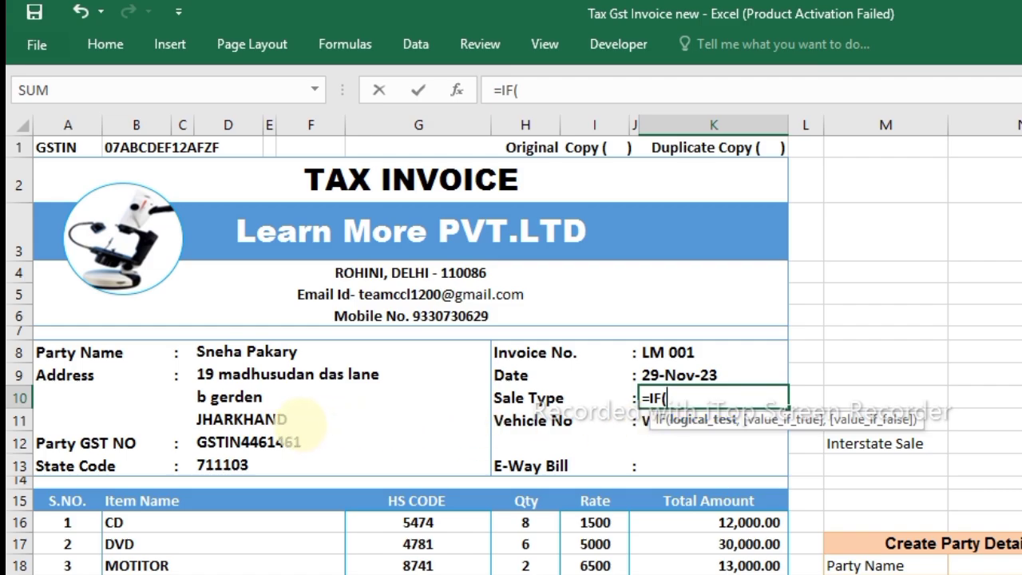
pyautogui.click(279, 420)
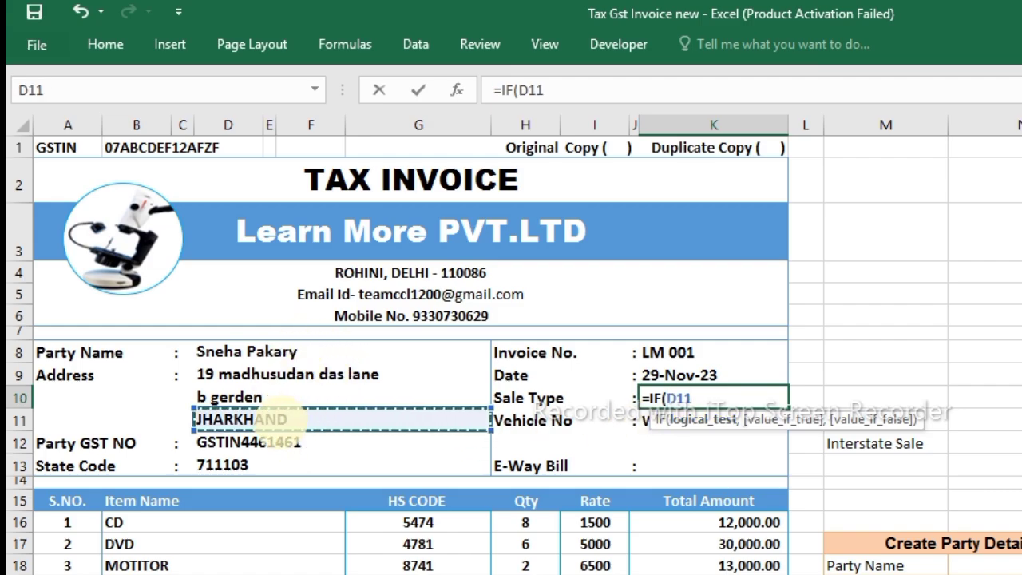
pyautogui.write('=')
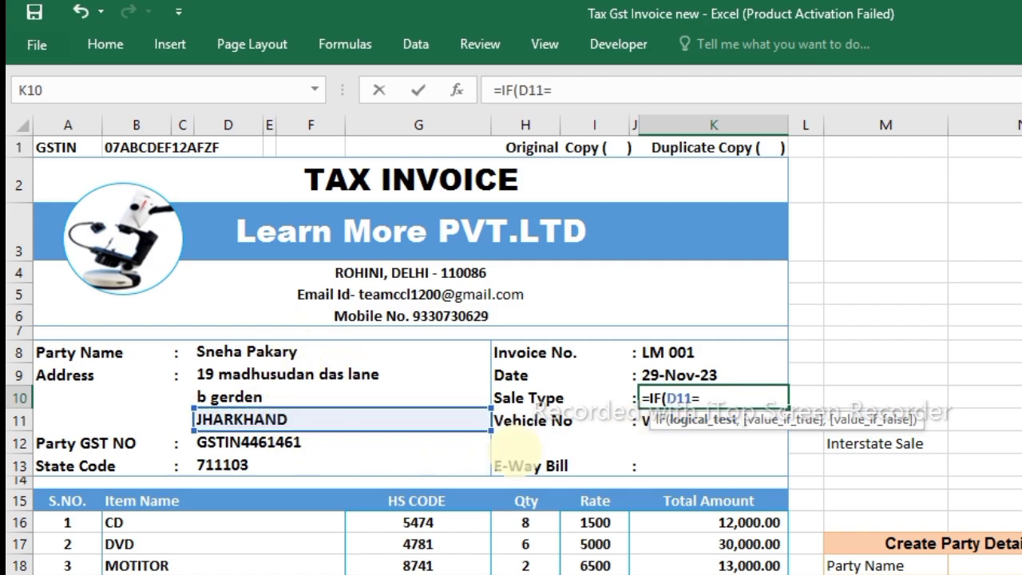
pyautogui.write('West Be')
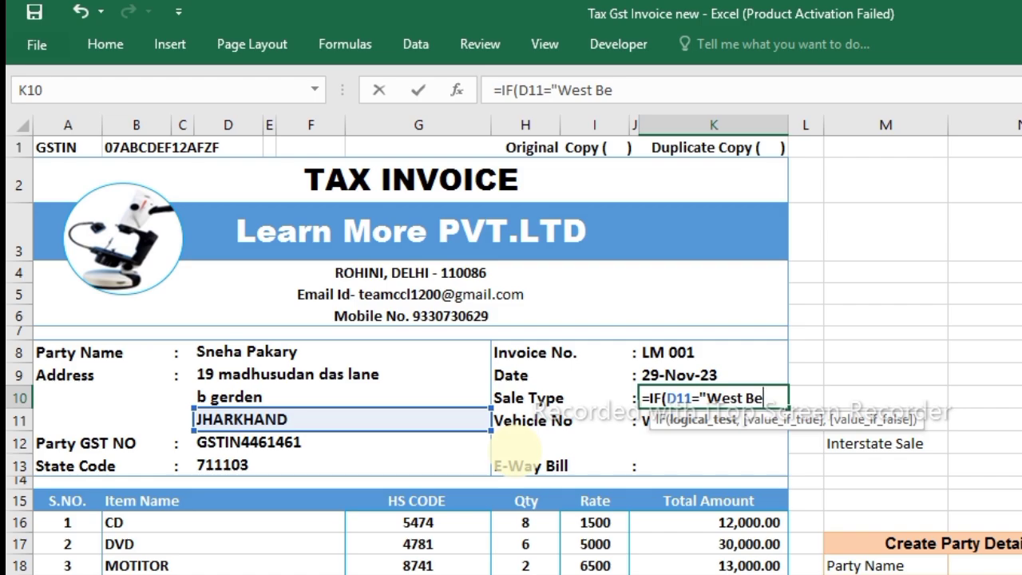
pyautogui.write('gal')
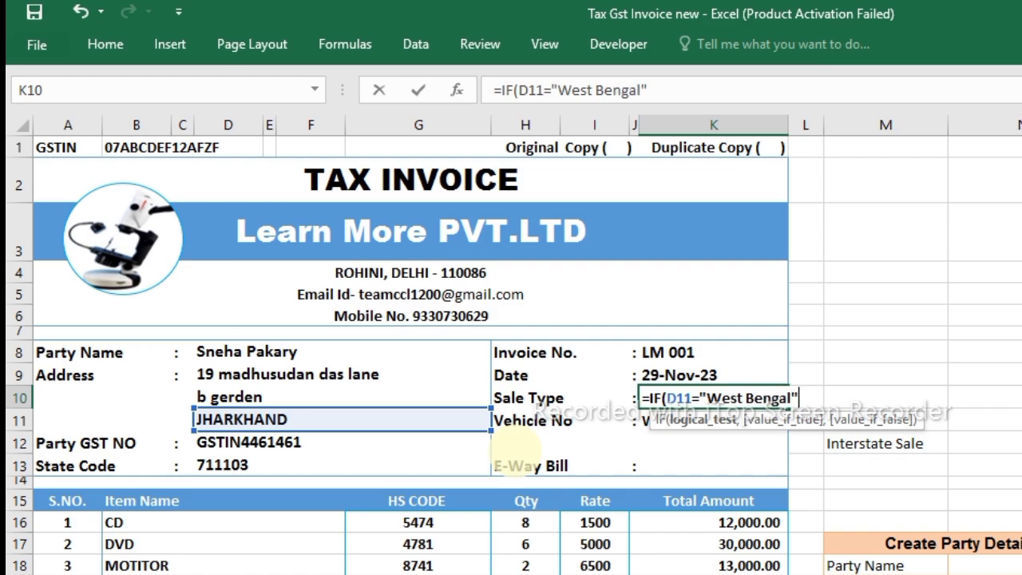
pyautogui.write(',')
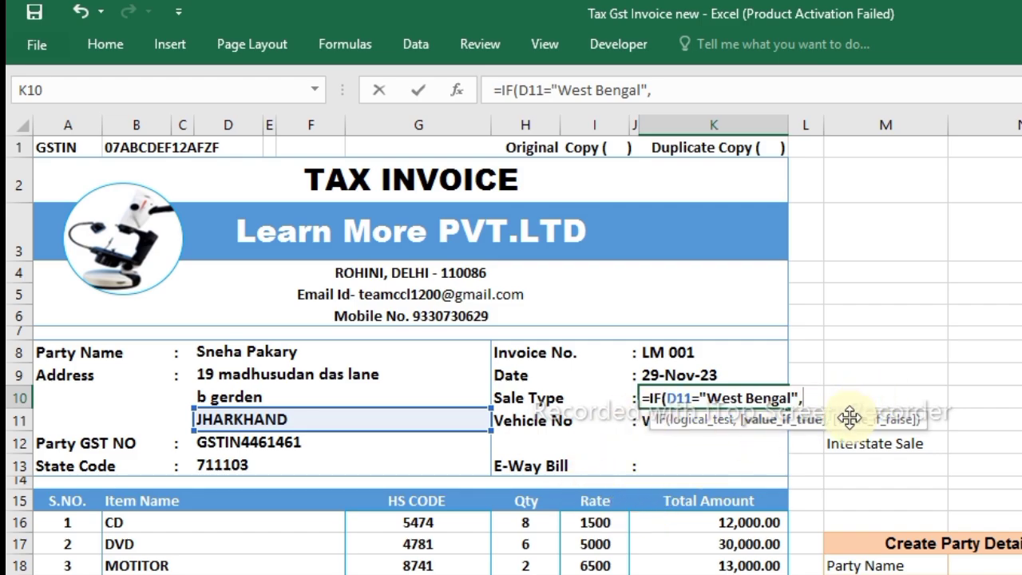
pyautogui.moveTo(846, 417); pyautogui.dragTo(842, 289)
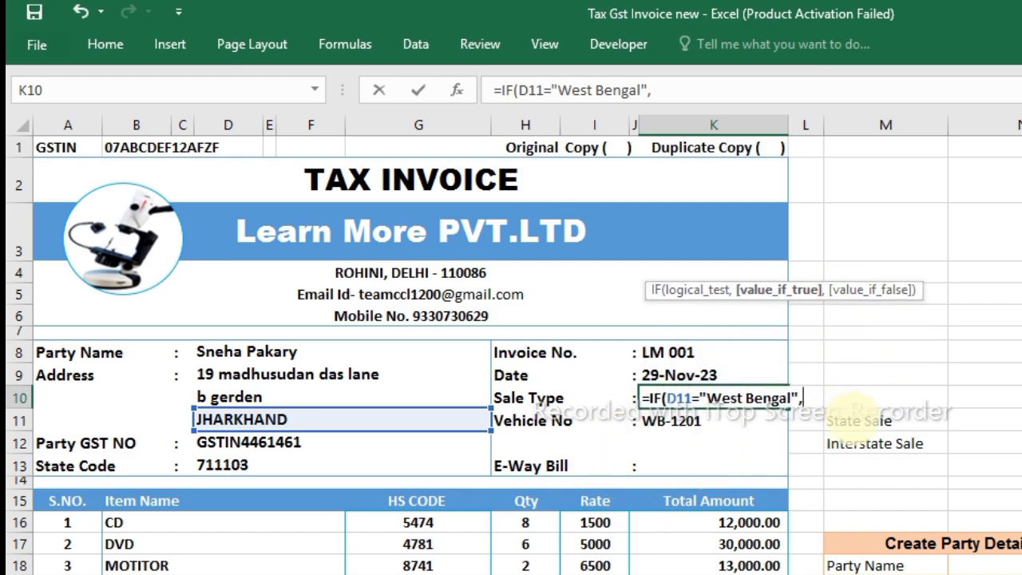
pyautogui.click(851, 417)
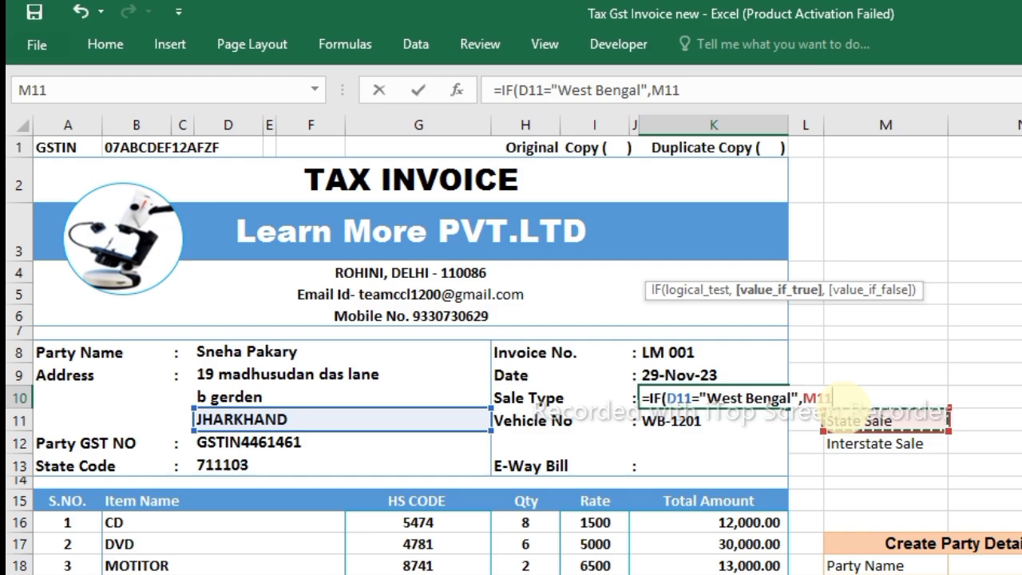
pyautogui.write(',')
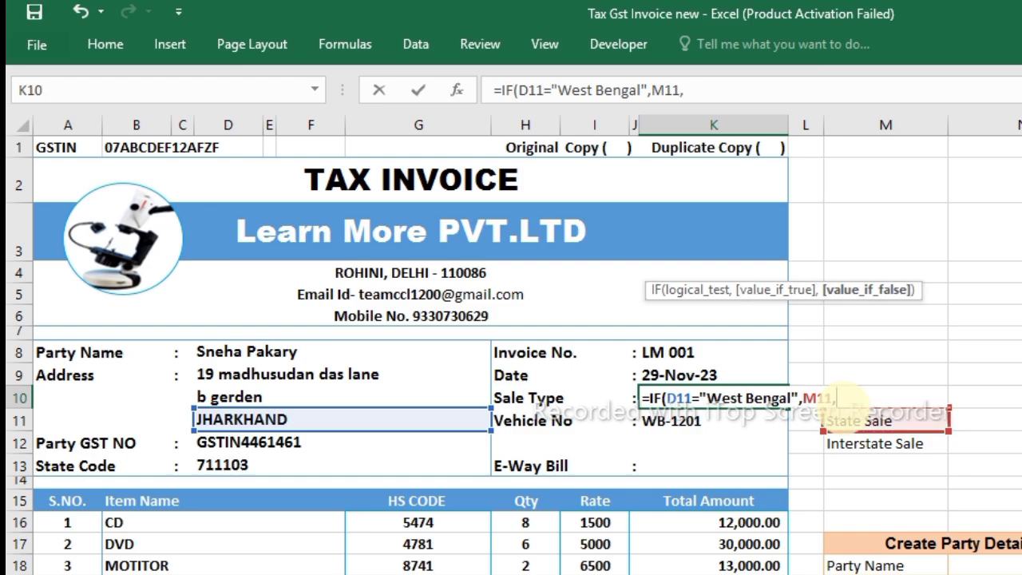
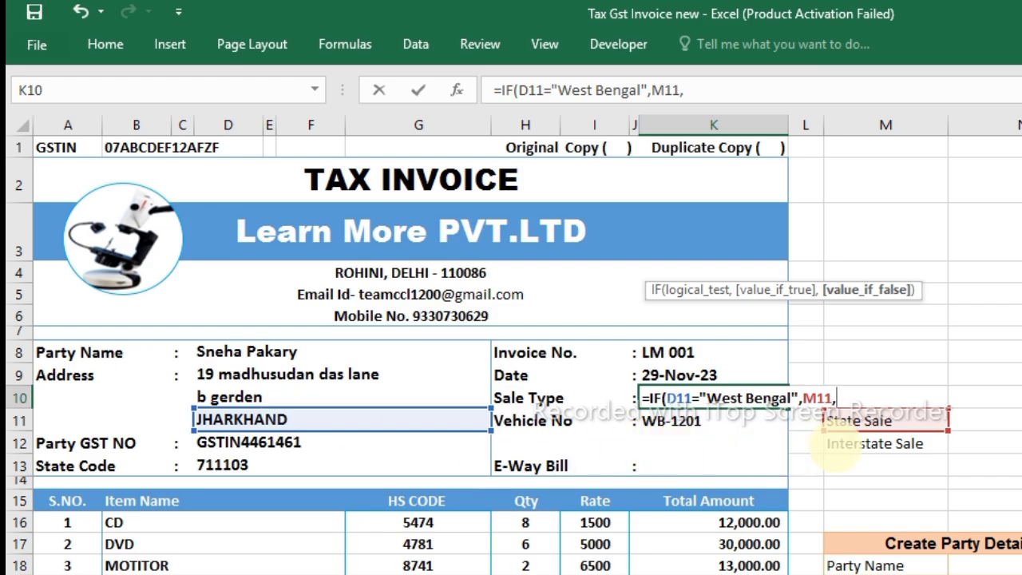
# Complete K10's Sale Type formula as =IF(D11="West Bengal",M11,M12)
pyautogui.click(859, 444)
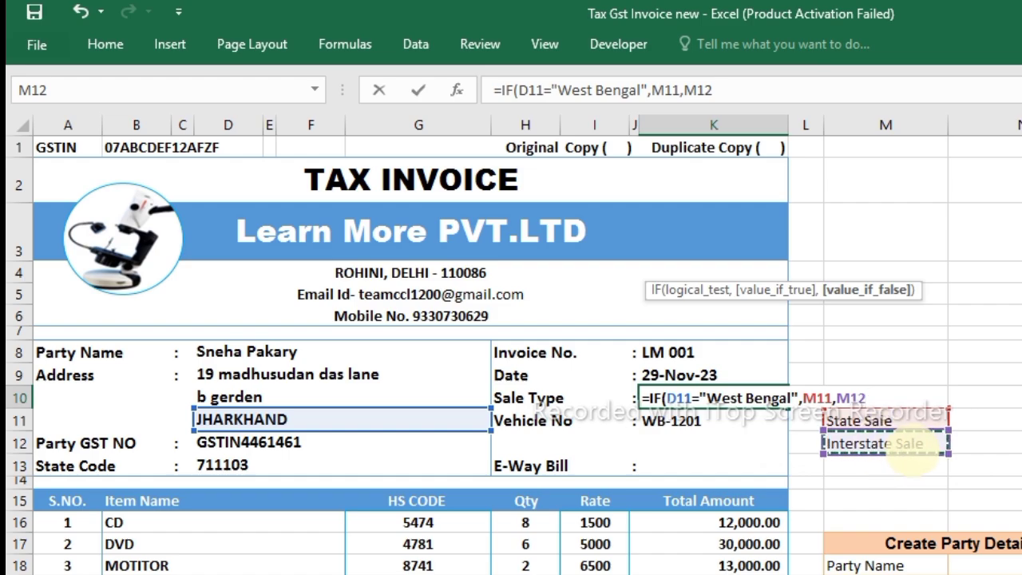
pyautogui.write(')')
pyautogui.press('Return')
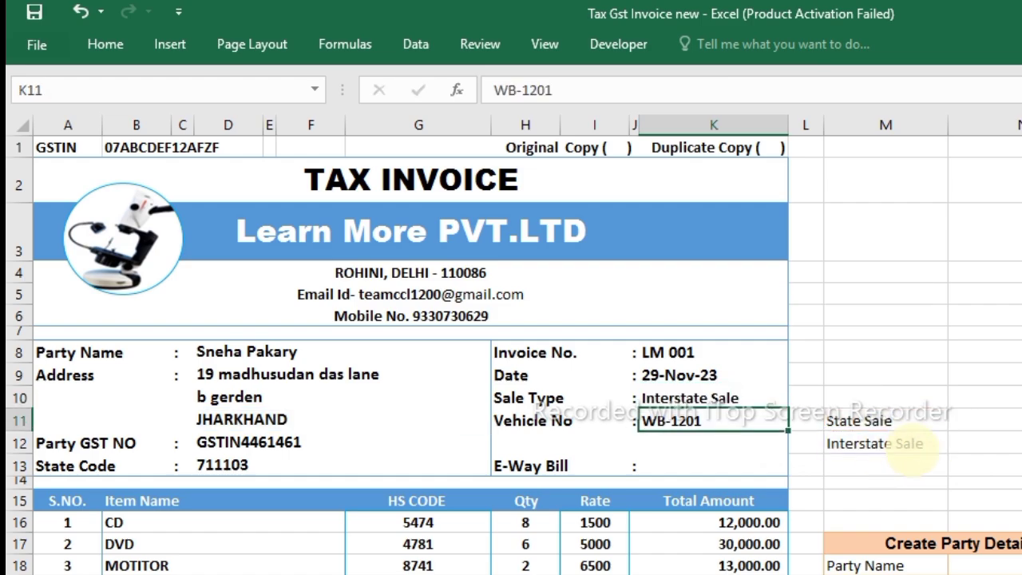
pyautogui.click(686, 398)
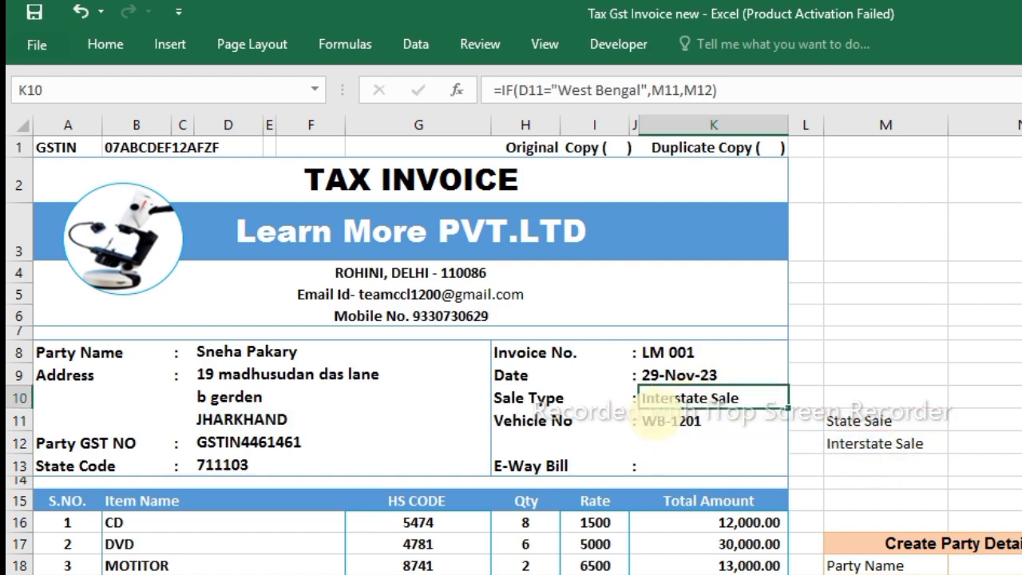
# Pick a West Bengal party from the Party Name dropdown in D8
pyautogui.click(436, 356)
pyautogui.click(500, 351)
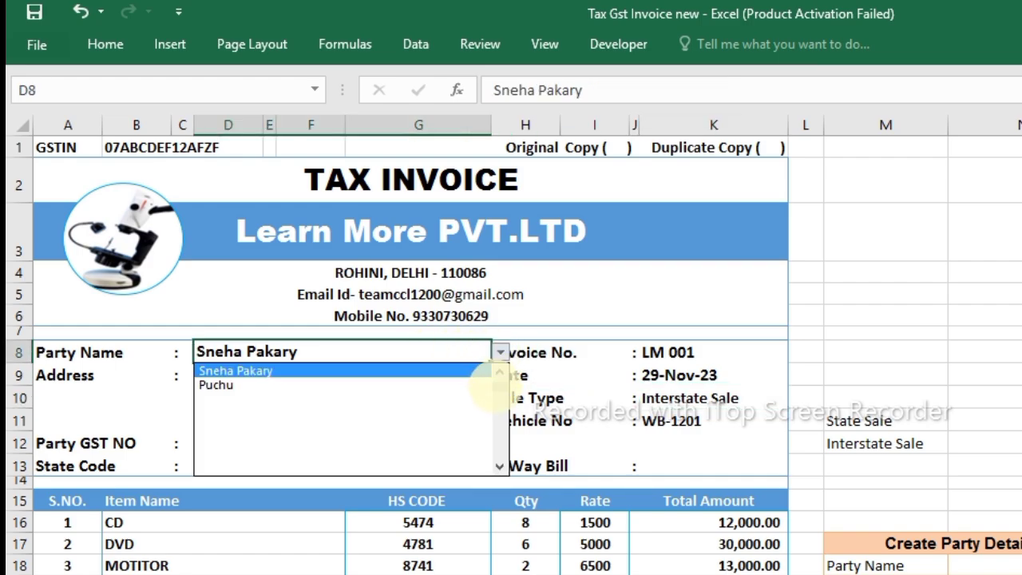
pyautogui.scroll(2, 491, 383)
pyautogui.scroll(1, 489, 383)
pyautogui.click(425, 419)
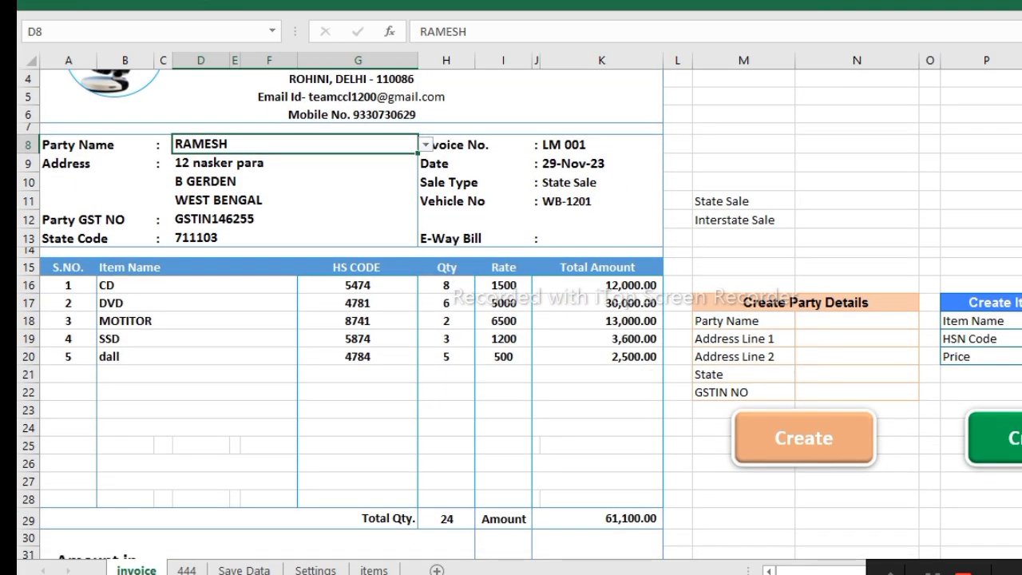
pyautogui.scroll(-1, 519, 314)
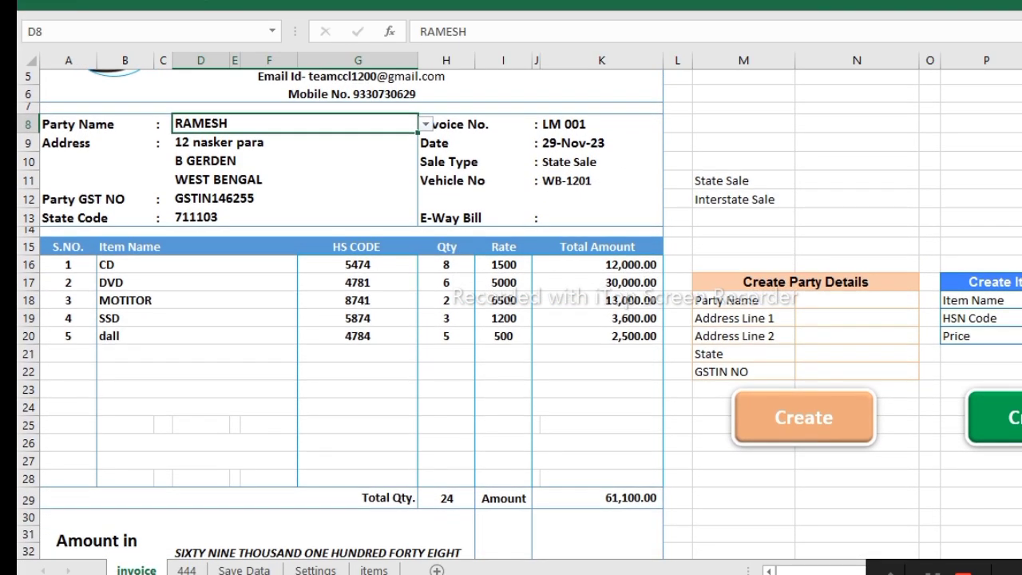
pyautogui.scroll(-2, 520, 314)
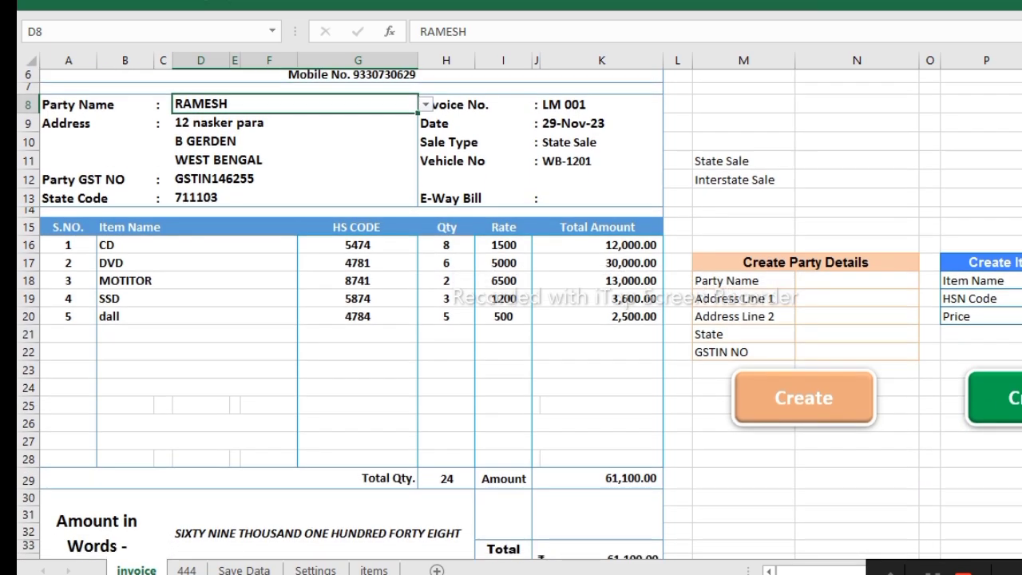
pyautogui.click(499, 484)
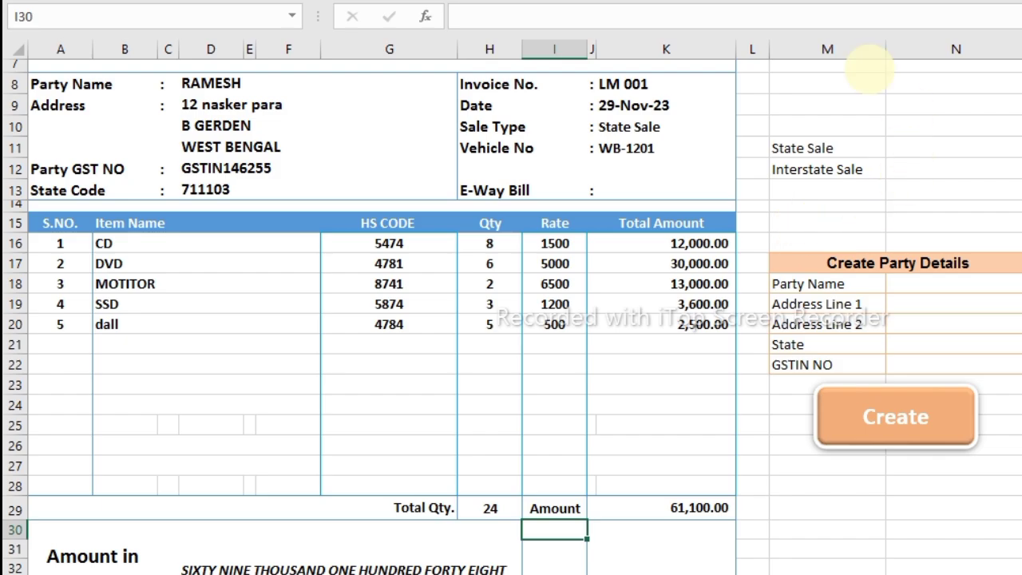
# Enter =IF($K$10=M12,"IGST","") in I30 so IGST appears only for Interstate Sale
pyautogui.write('=i')
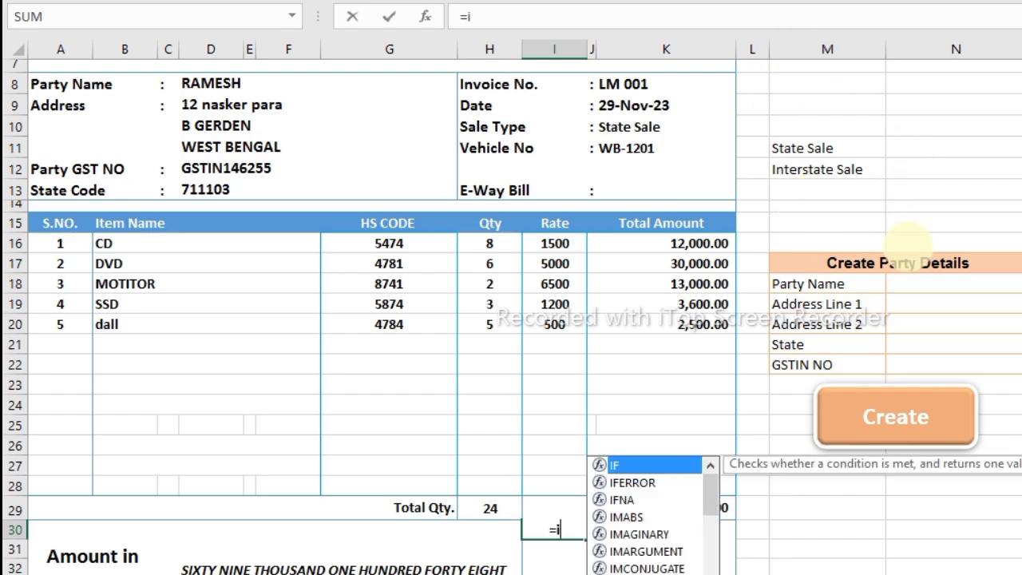
pyautogui.write('f')
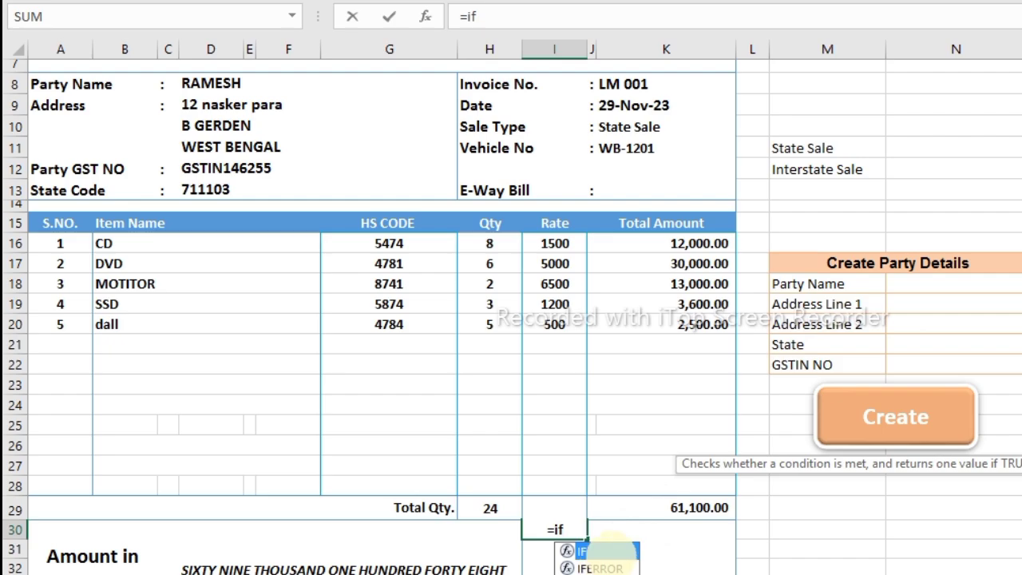
pyautogui.doubleClick(603, 551)
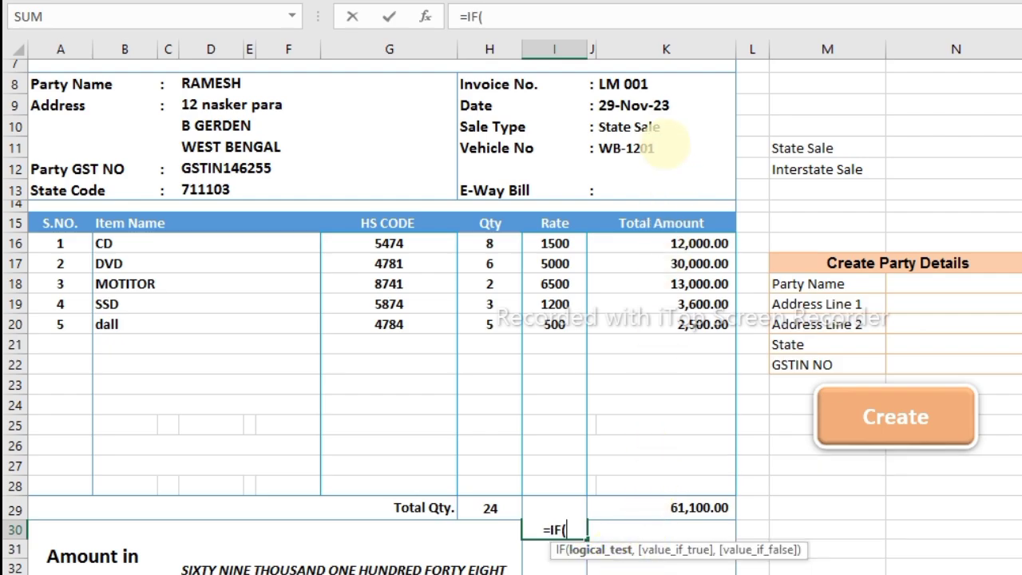
pyautogui.click(671, 130)
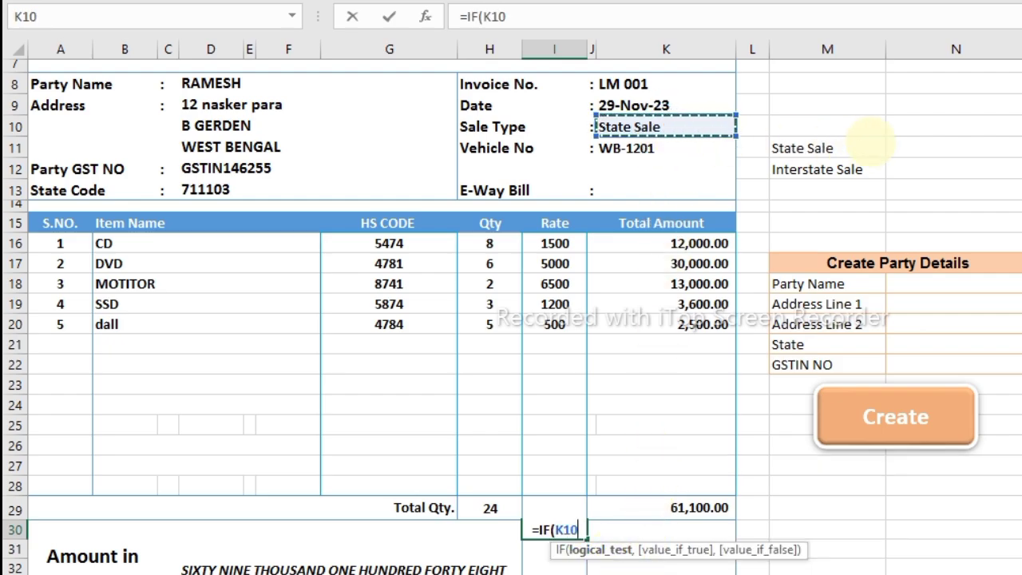
pyautogui.write('=')
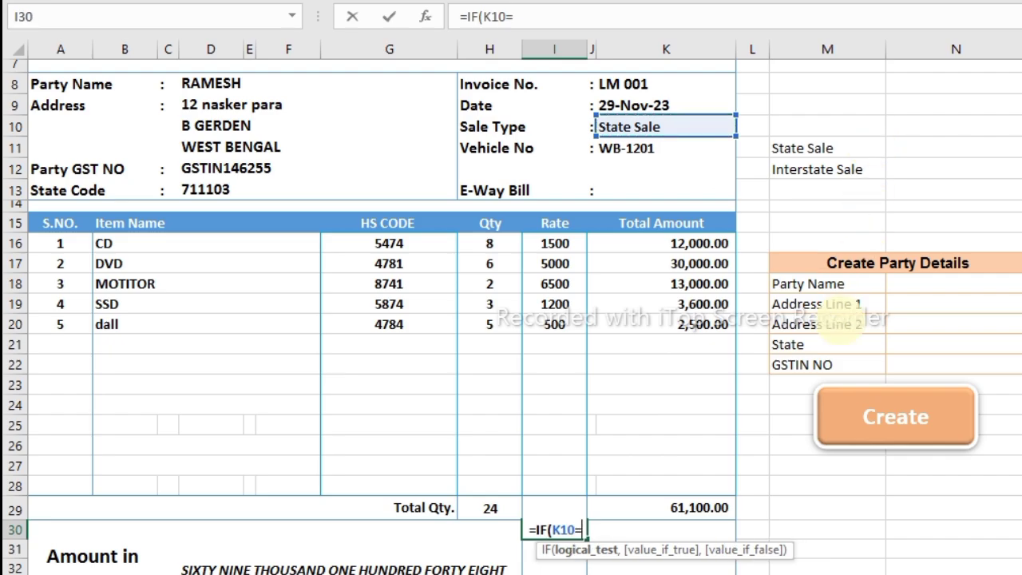
pyautogui.click(822, 171)
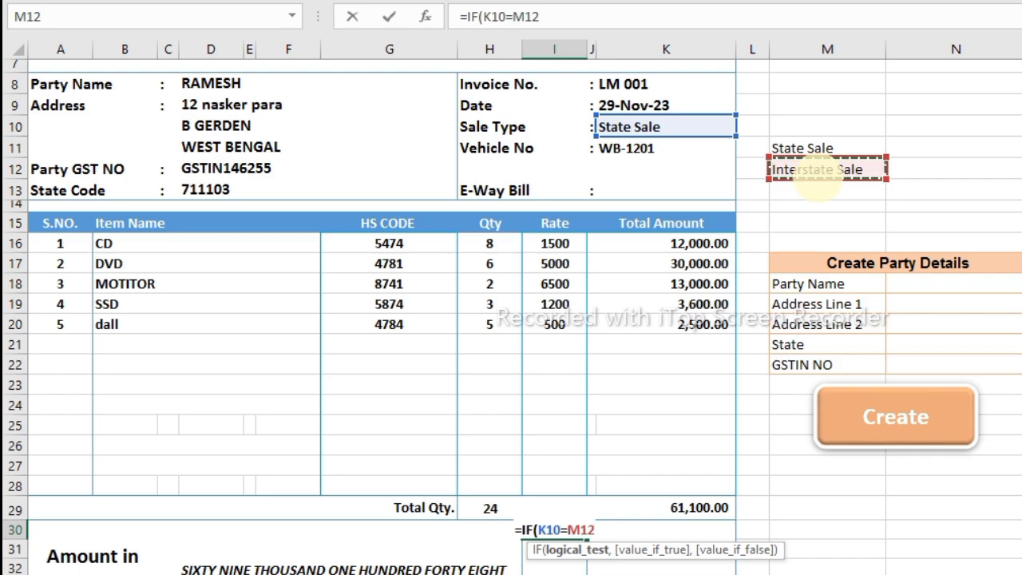
pyautogui.write(',"')
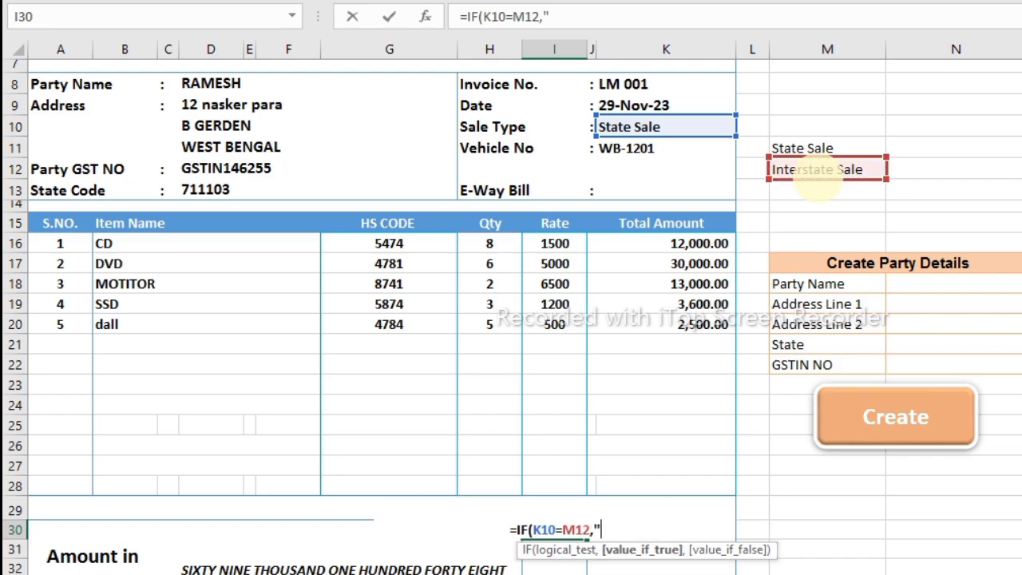
pyautogui.write('IGST')
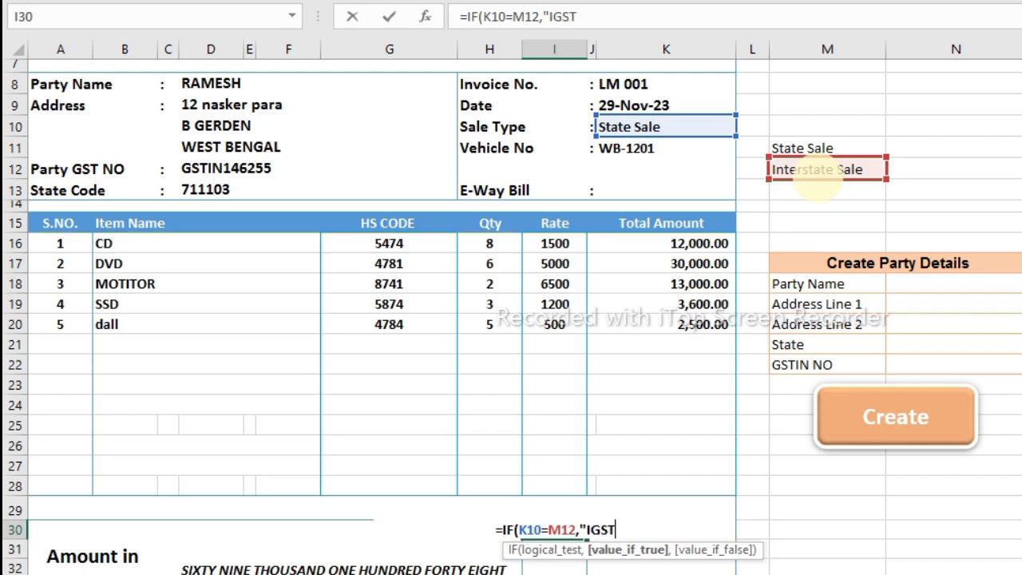
pyautogui.write('",')
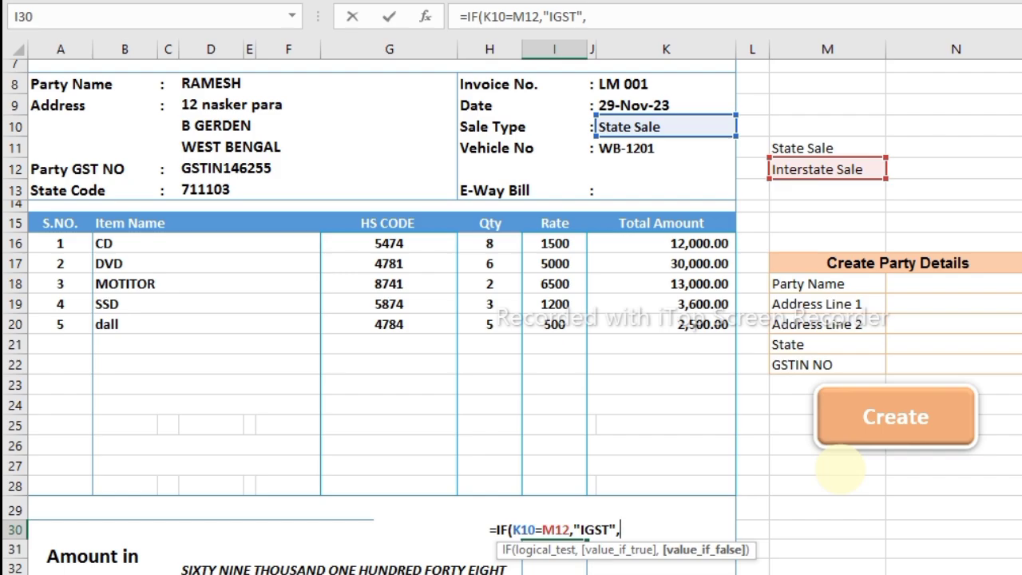
pyautogui.write('""')
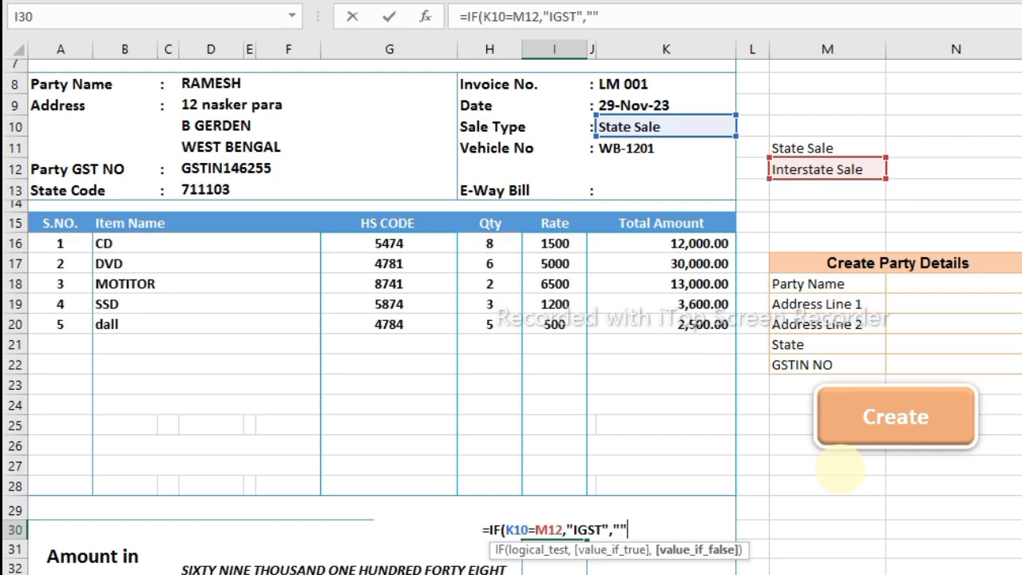
pyautogui.write(')')
pyautogui.press('Return')
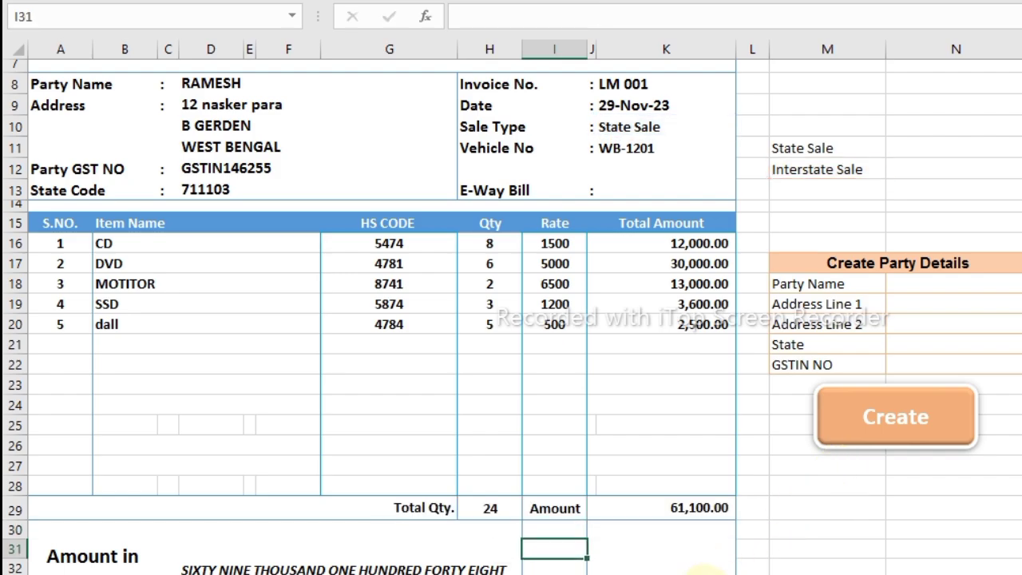
pyautogui.click(554, 527)
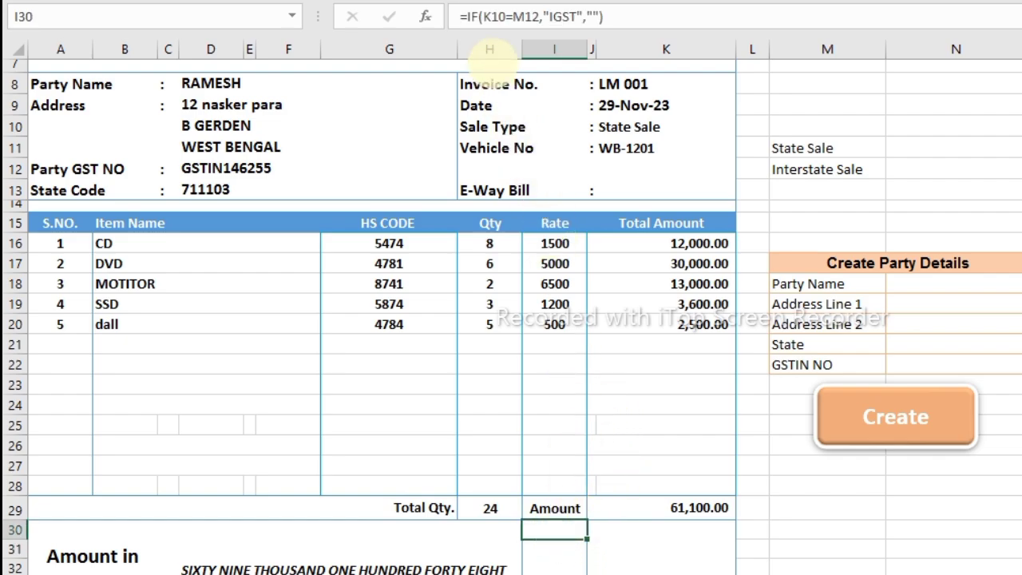
pyautogui.click(491, 16)
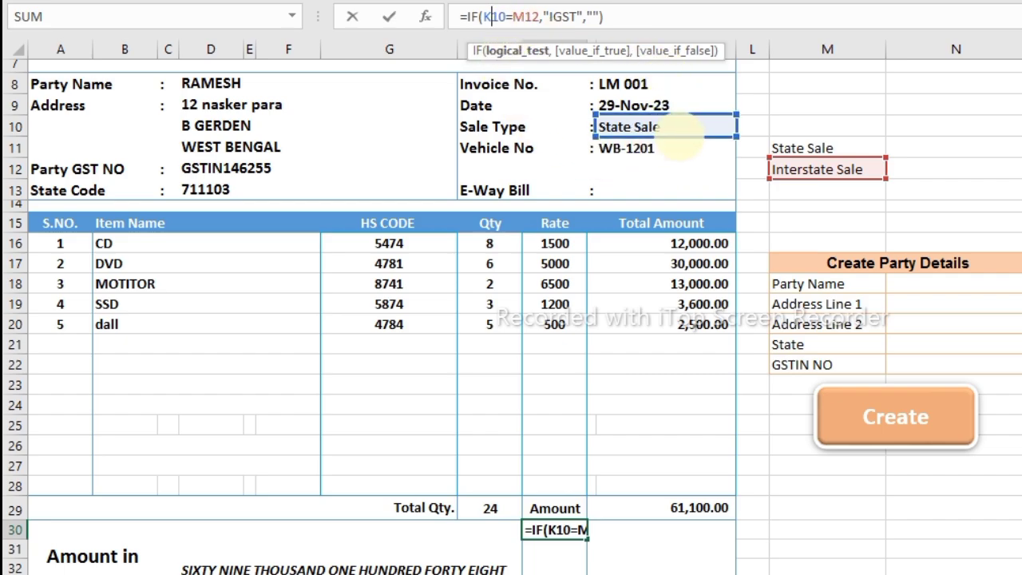
pyautogui.press('F4')
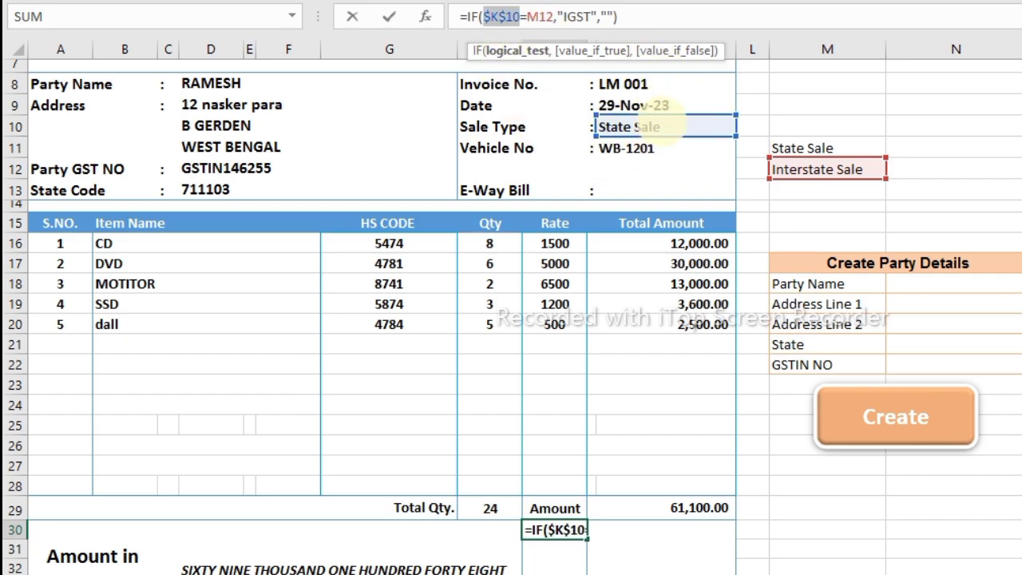
pyautogui.press('Return')
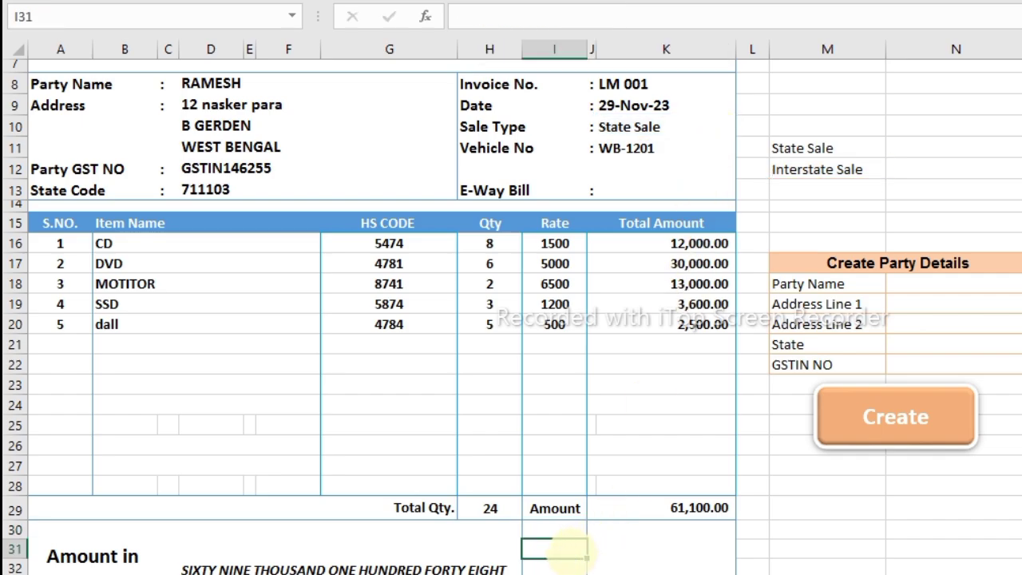
# Fill the IGST formula down to I31 and edit it to show CGST when K10 equals M11
pyautogui.moveTo(559, 528); pyautogui.dragTo(563, 551)
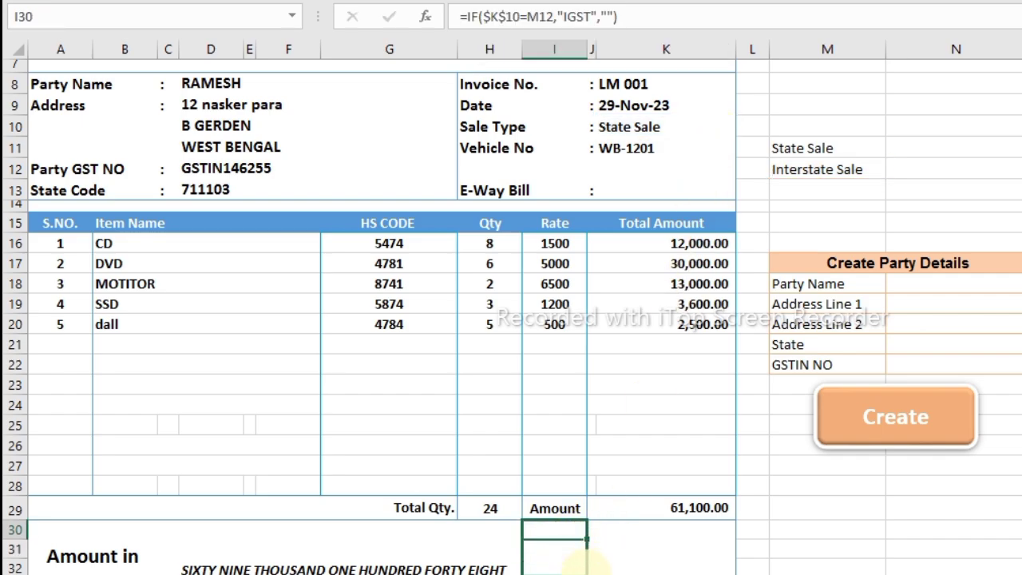
pyautogui.click(834, 547)
pyautogui.click(554, 550)
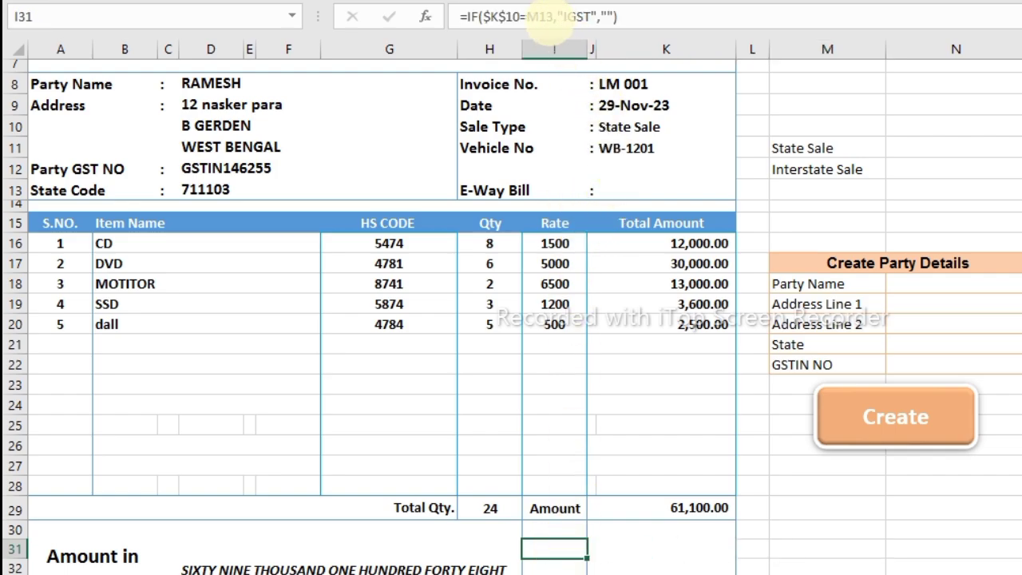
pyautogui.click(548, 16)
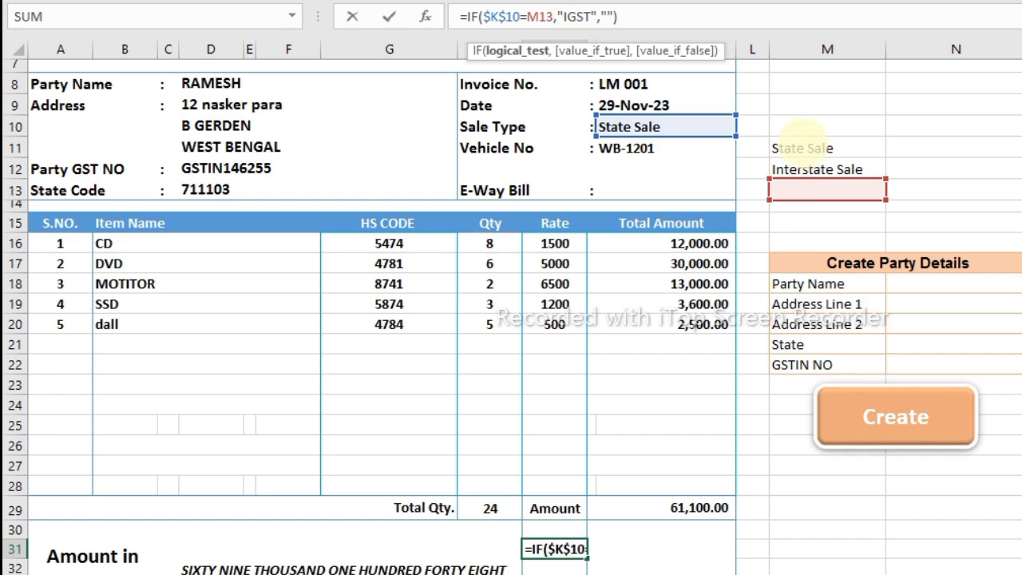
pyautogui.press('BackSpace')
pyautogui.press('BackSpace')
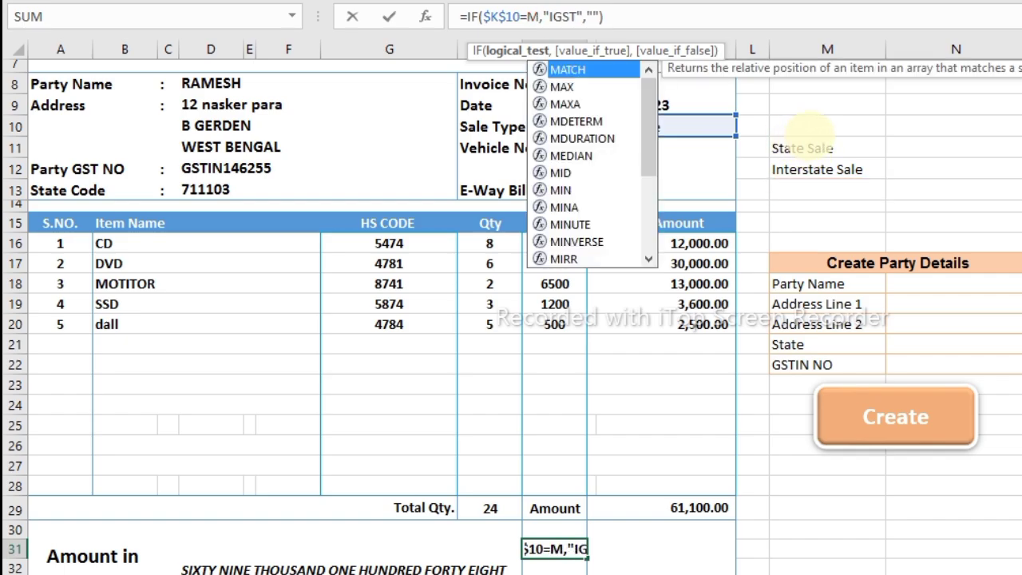
pyautogui.click(802, 143)
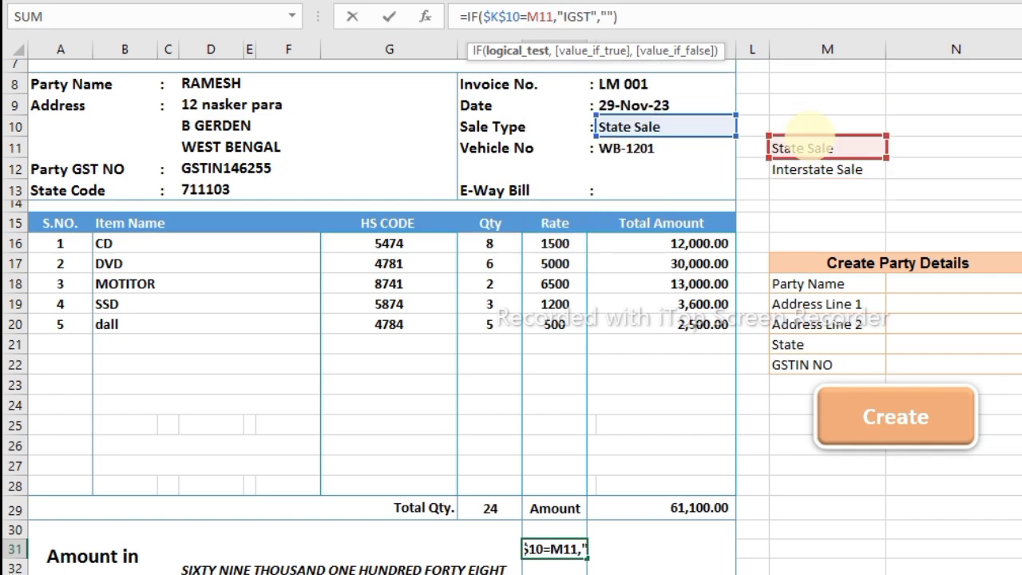
pyautogui.click(554, 16)
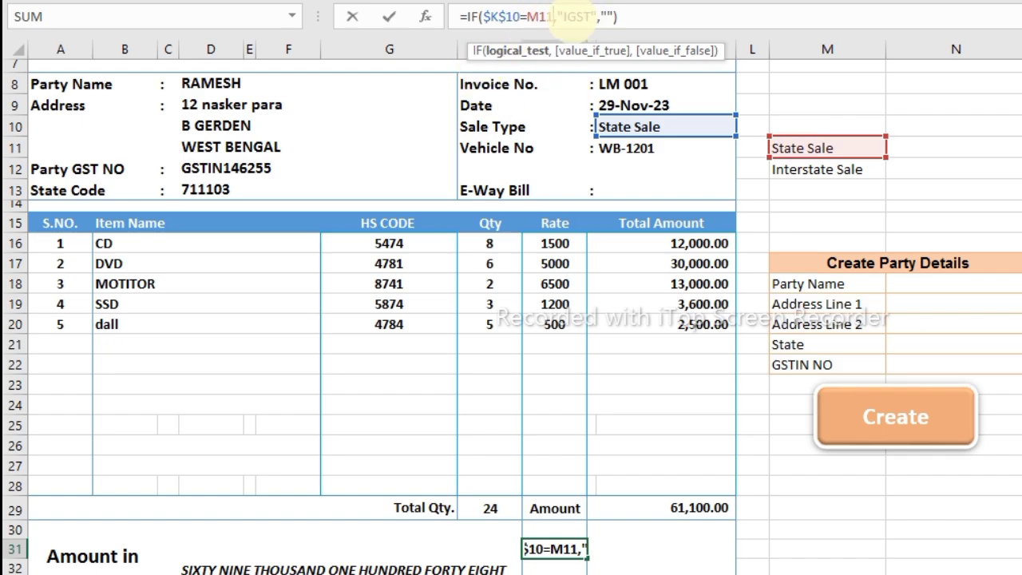
pyautogui.click(566, 16)
pyautogui.press('BackSpace')
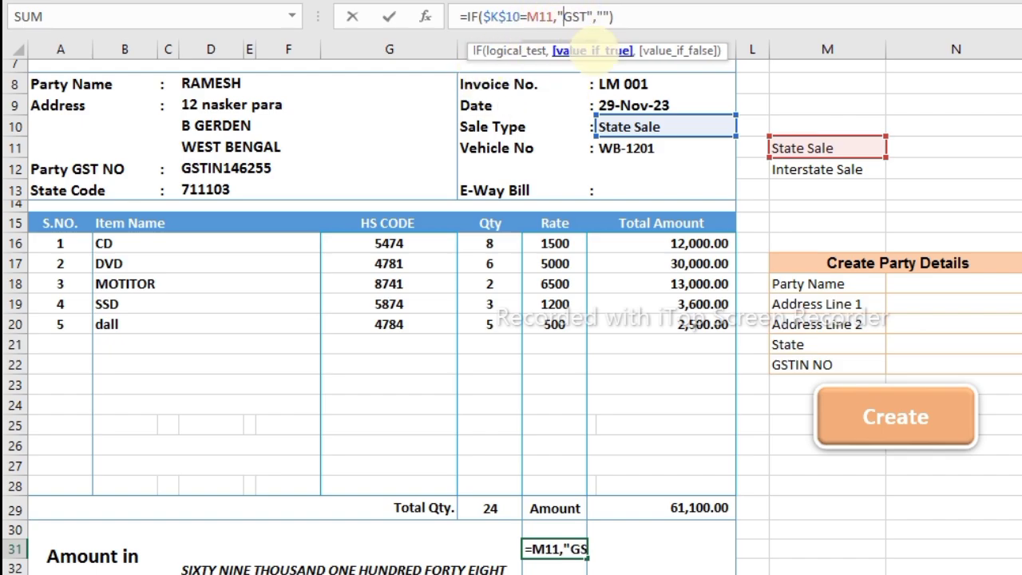
pyautogui.write('C')
pyautogui.press('Return')
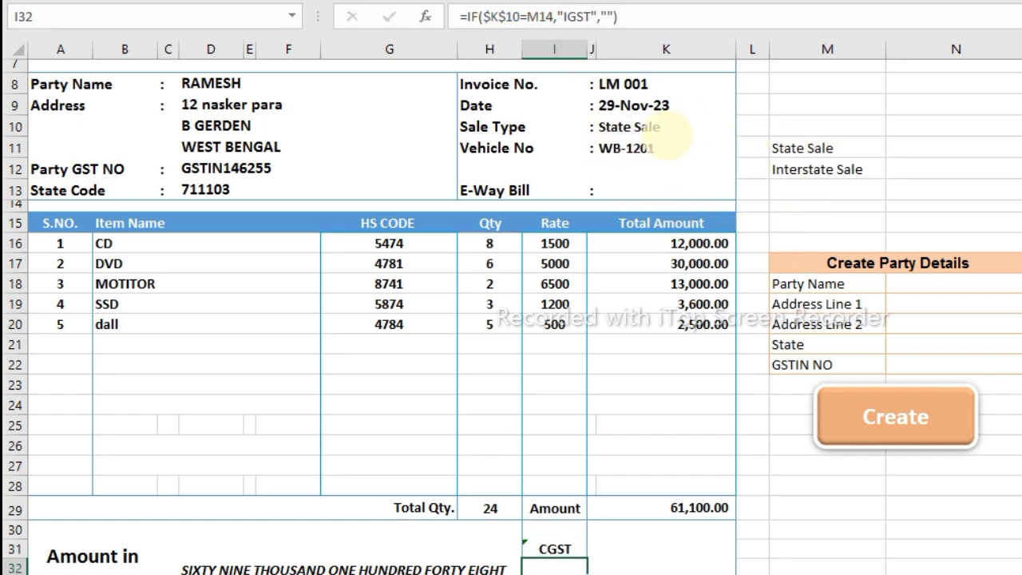
# Lock M11 as absolute, then copy the formula into I32 with the label changed to SGST
pyautogui.click(555, 550)
pyautogui.click(540, 16)
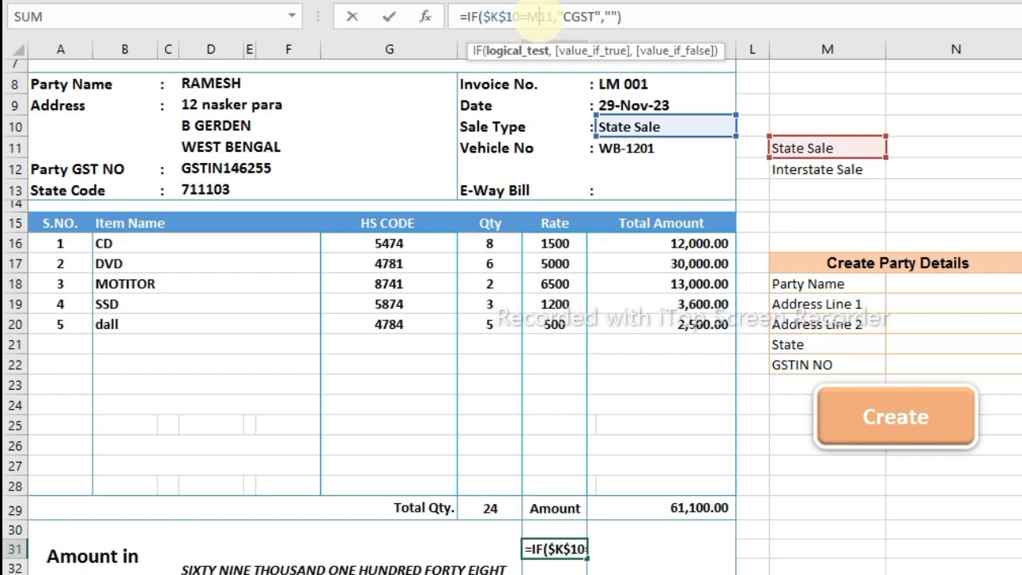
pyautogui.press('F4')
pyautogui.press('Return')
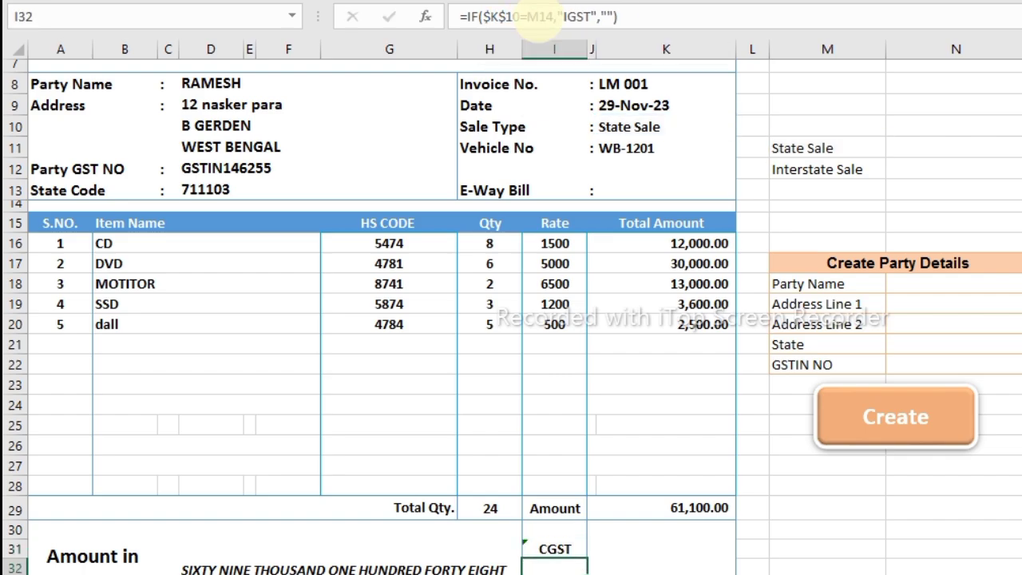
pyautogui.click(568, 551)
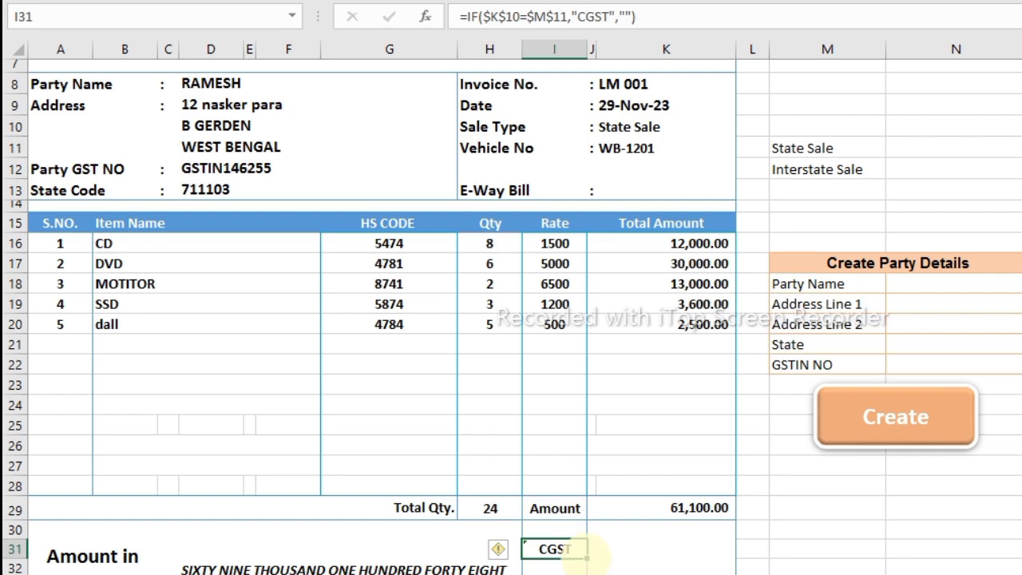
pyautogui.click(555, 569)
pyautogui.hotkey('ctrl', 'd')
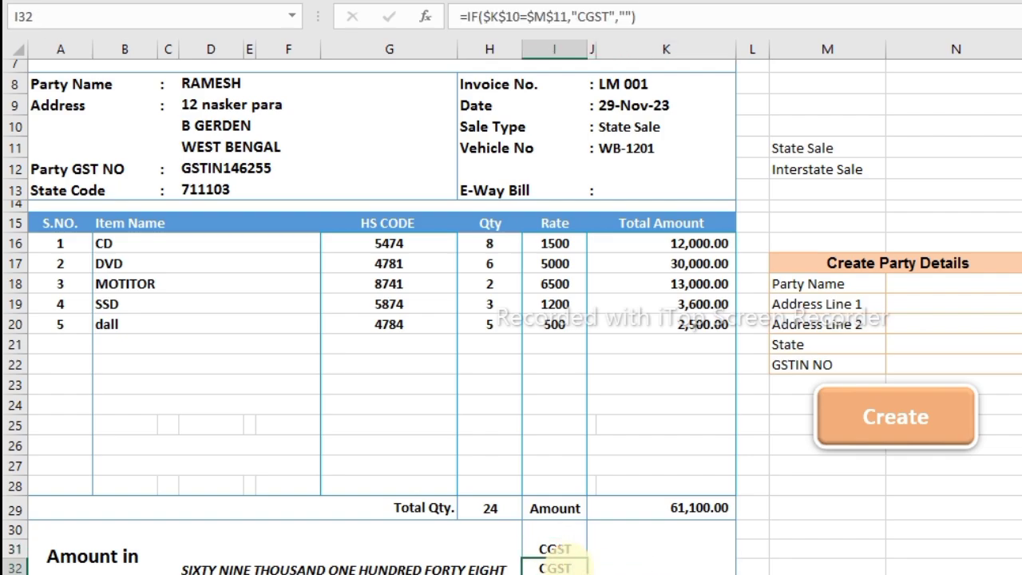
pyautogui.click(587, 16)
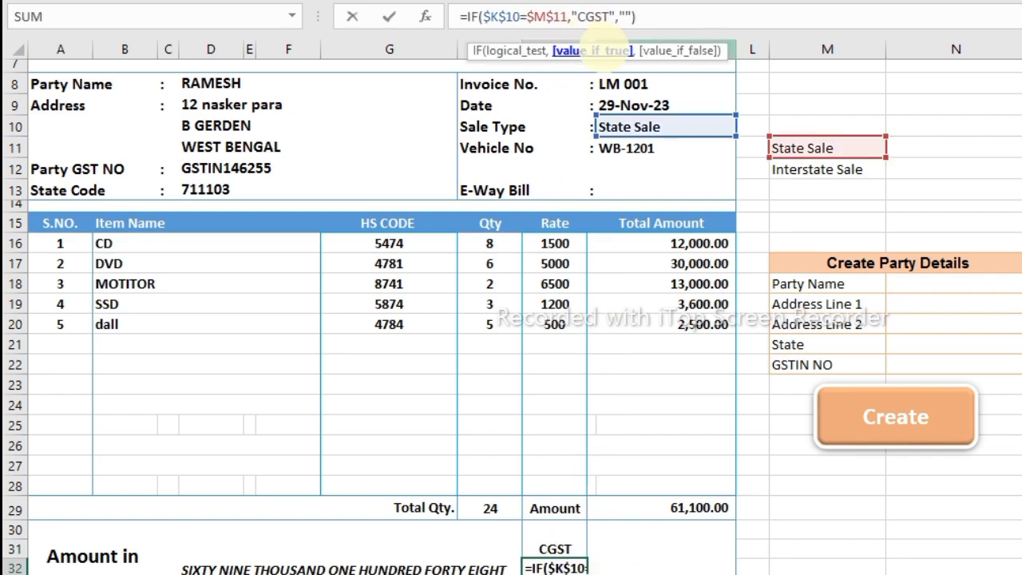
pyautogui.press('BackSpace')
pyautogui.write('S')
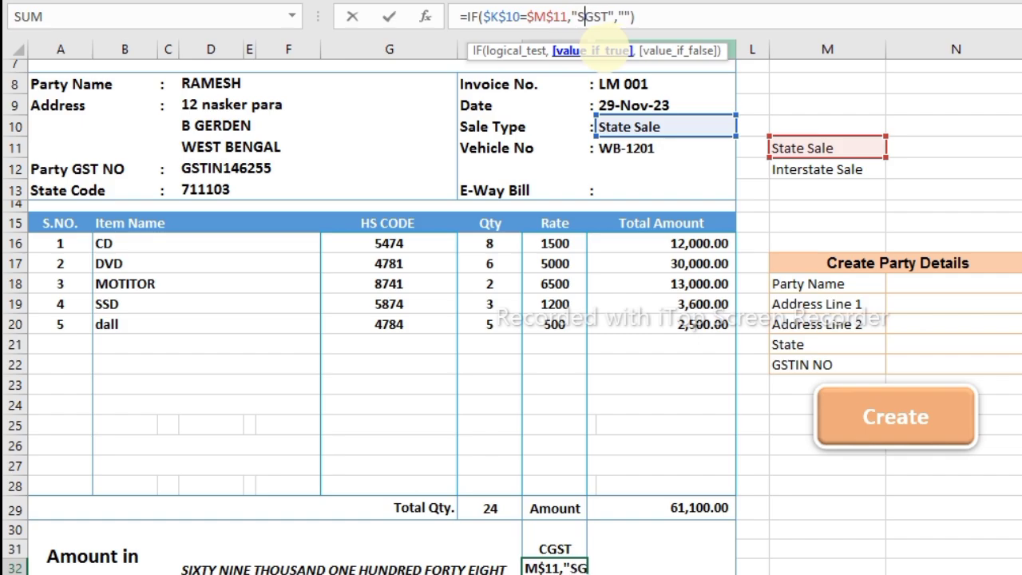
pyautogui.press('Return')
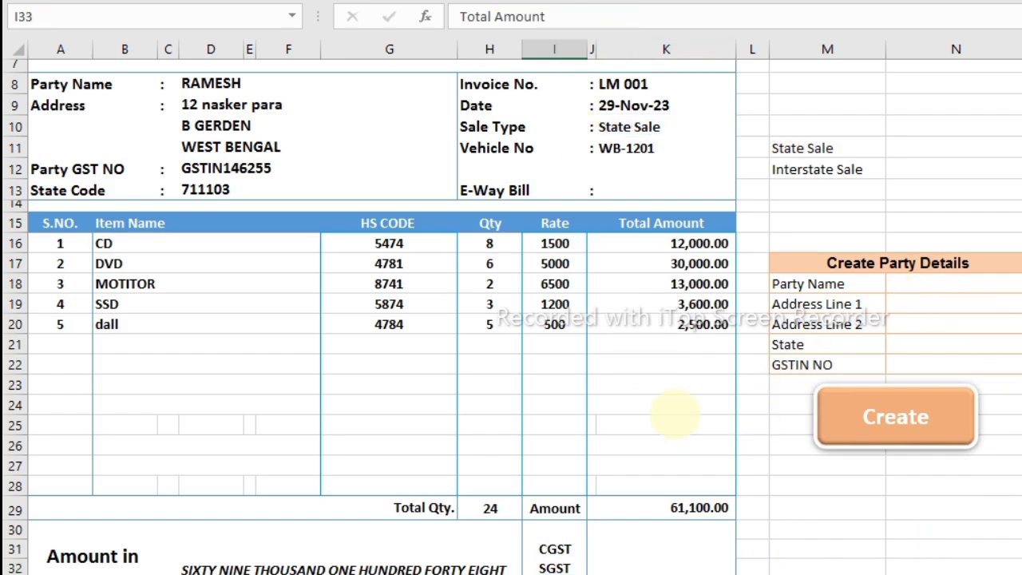
# Switch the Party Name in D8 to DRT PVT . LTD, making it an Interstate Sale
pyautogui.click(687, 126)
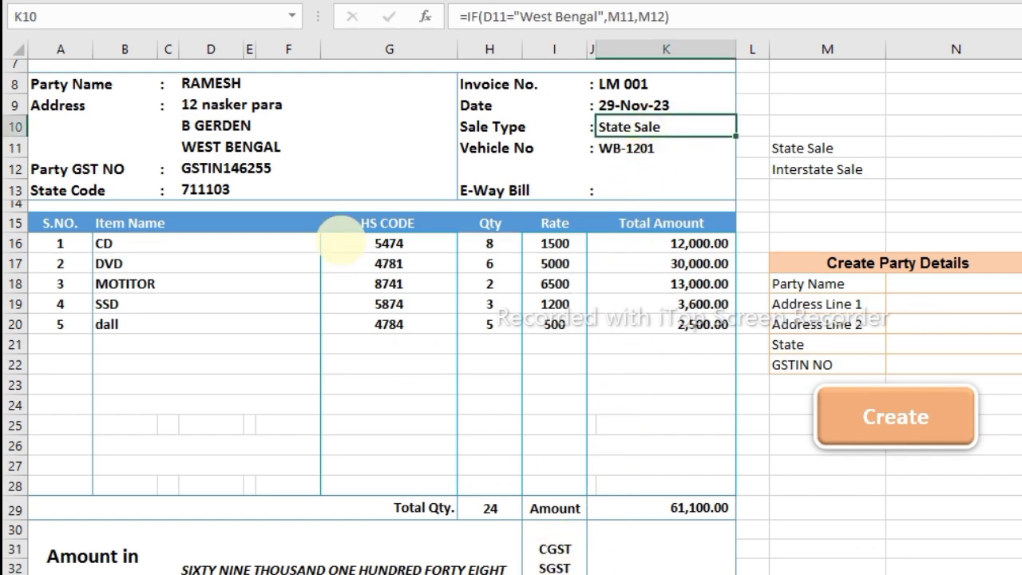
pyautogui.click(438, 64)
pyautogui.click(447, 83)
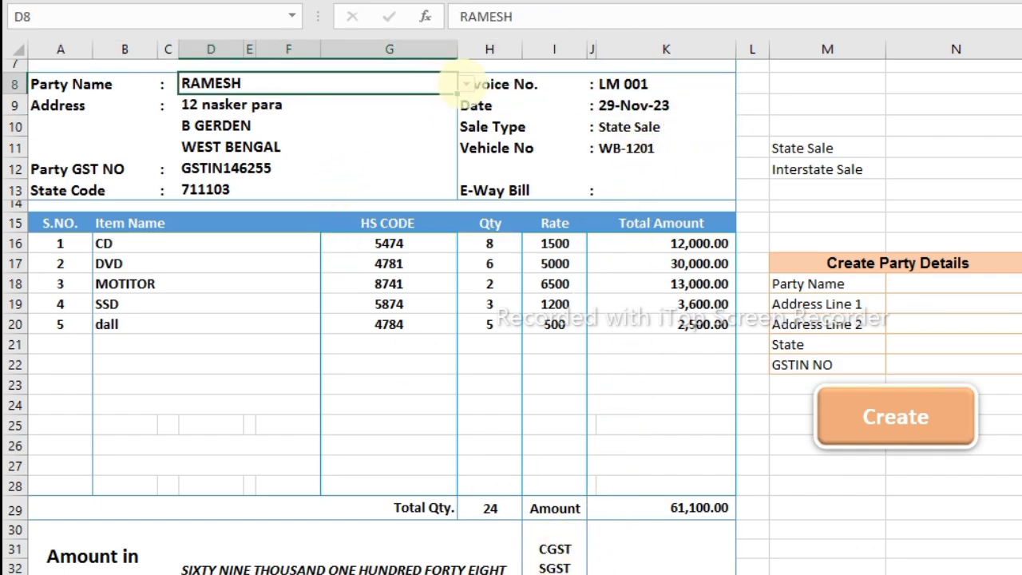
pyautogui.click(465, 83)
pyautogui.scroll(2, 447, 111)
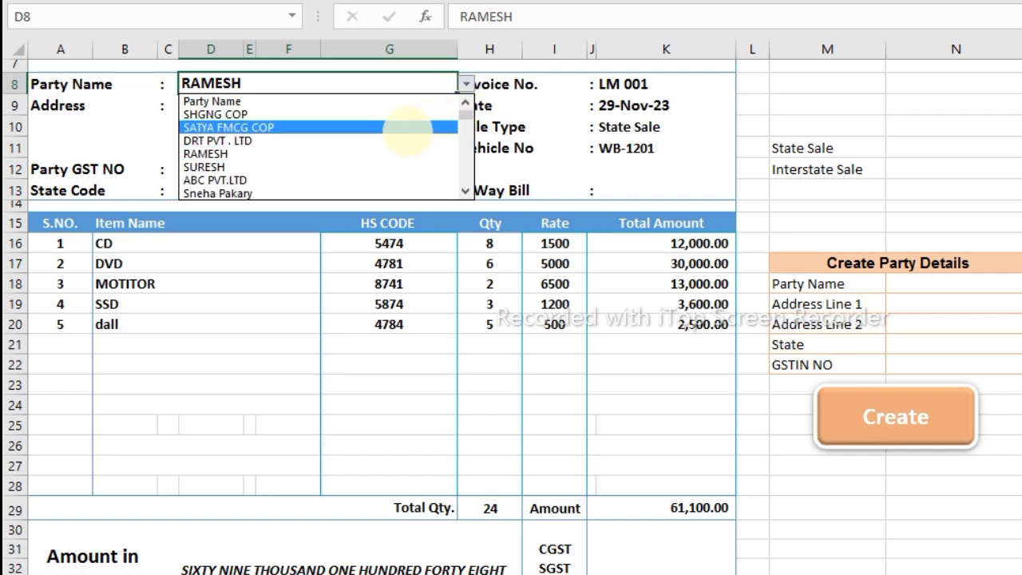
pyautogui.click(406, 137)
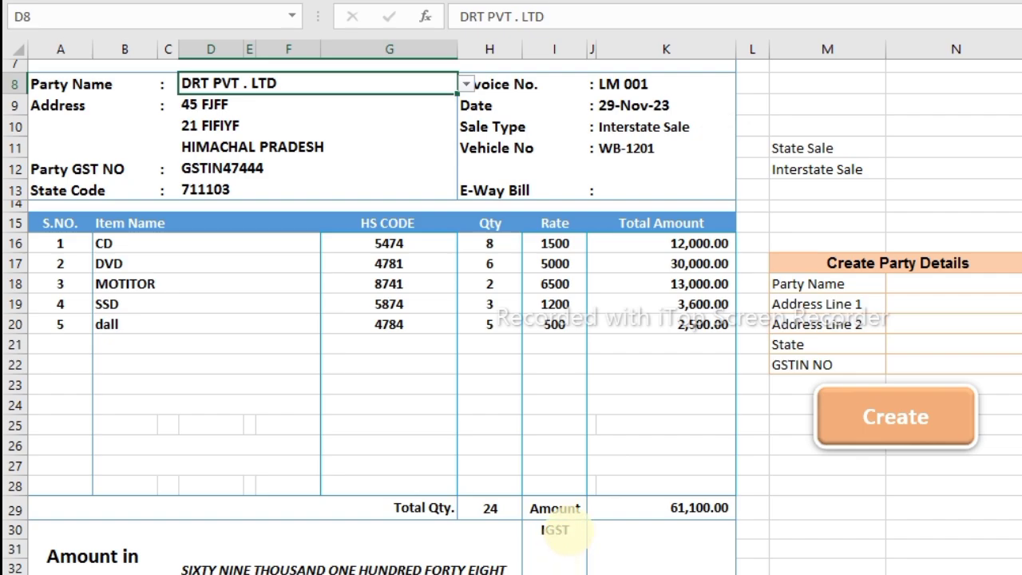
# Begin an IF formula in J30, the amount cell beside the IGST label
pyautogui.click(559, 532)
pyautogui.click(639, 530)
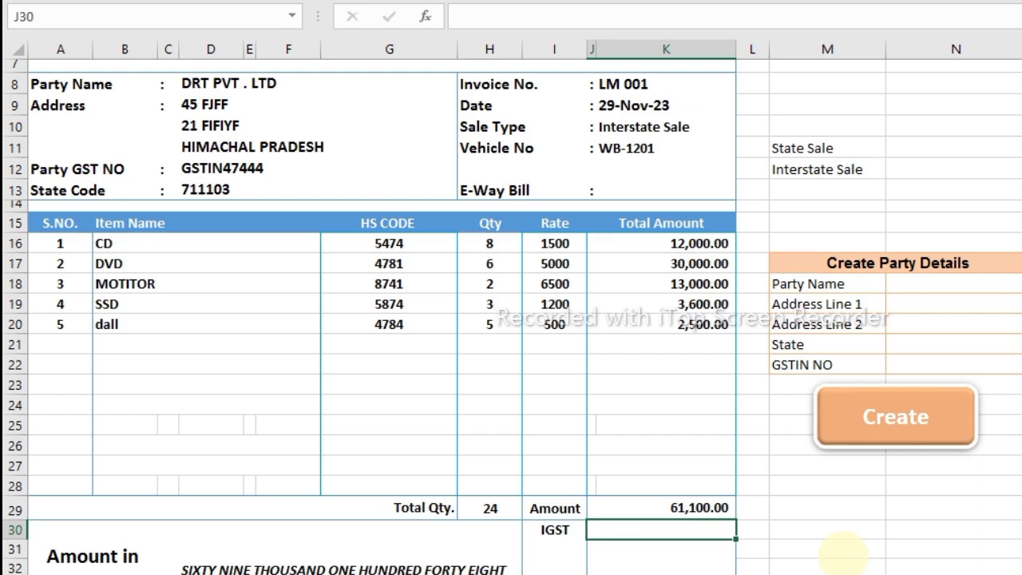
pyautogui.write('=if')
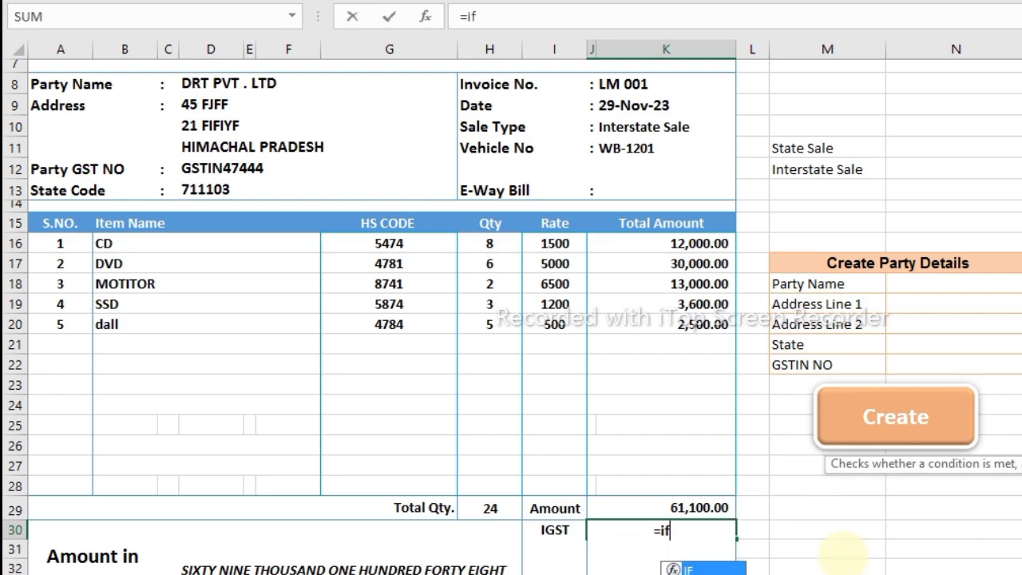
# Enter =IF(I30="","",J29*18%) in J30 to compute IGST at 18% of the amount
pyautogui.press('Tab')
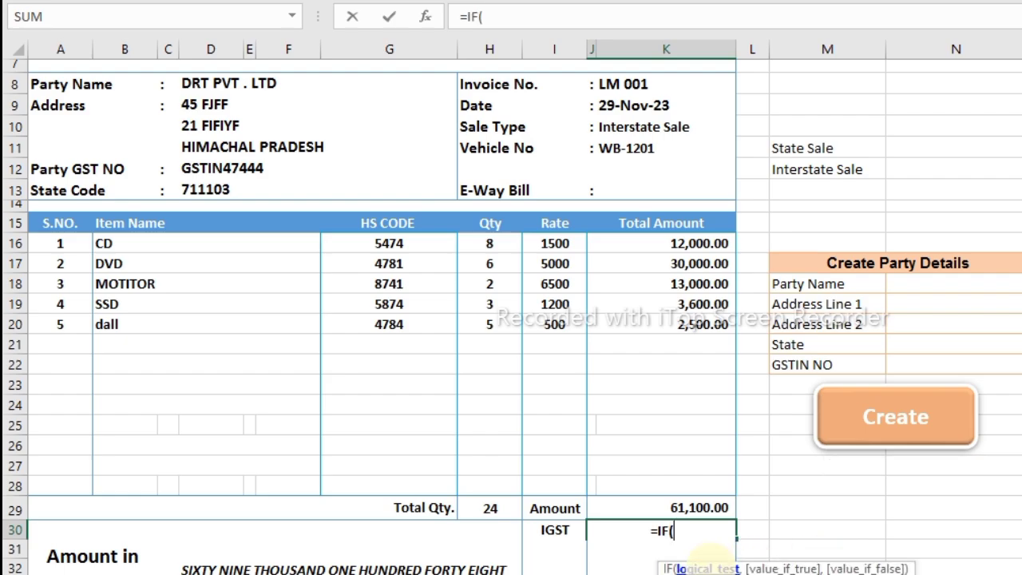
pyautogui.click(555, 531)
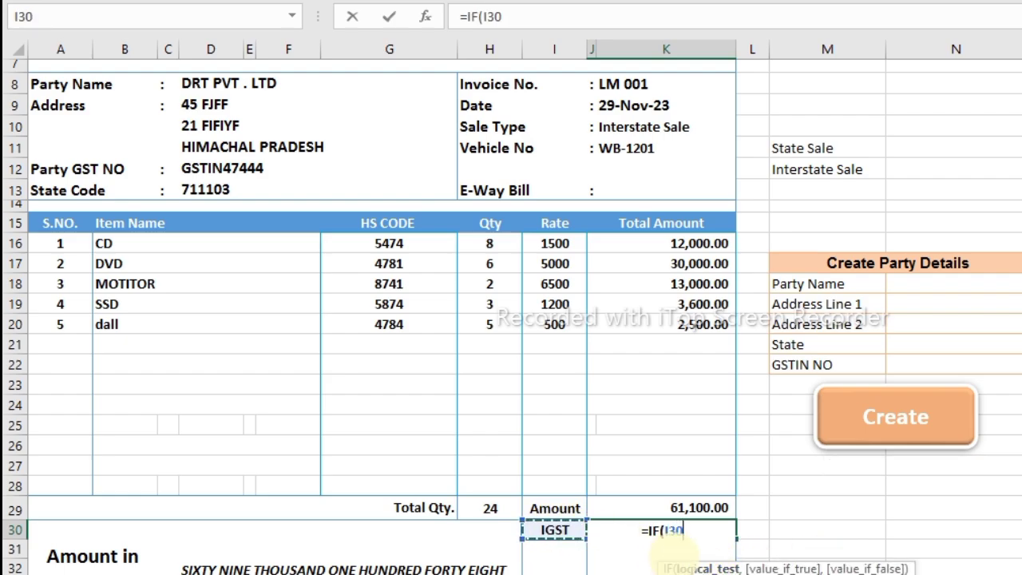
pyautogui.write('=""')
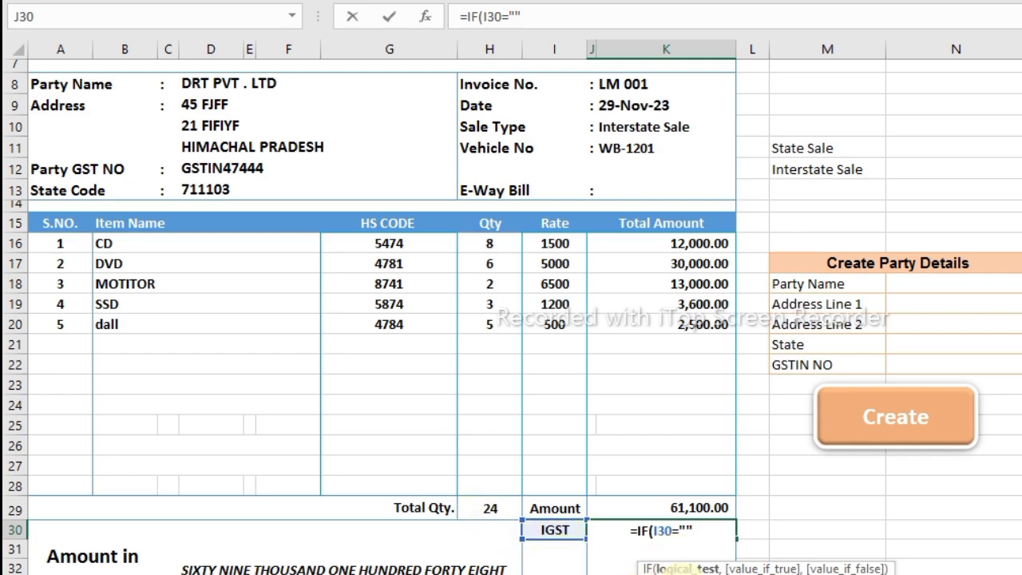
pyautogui.write(',')
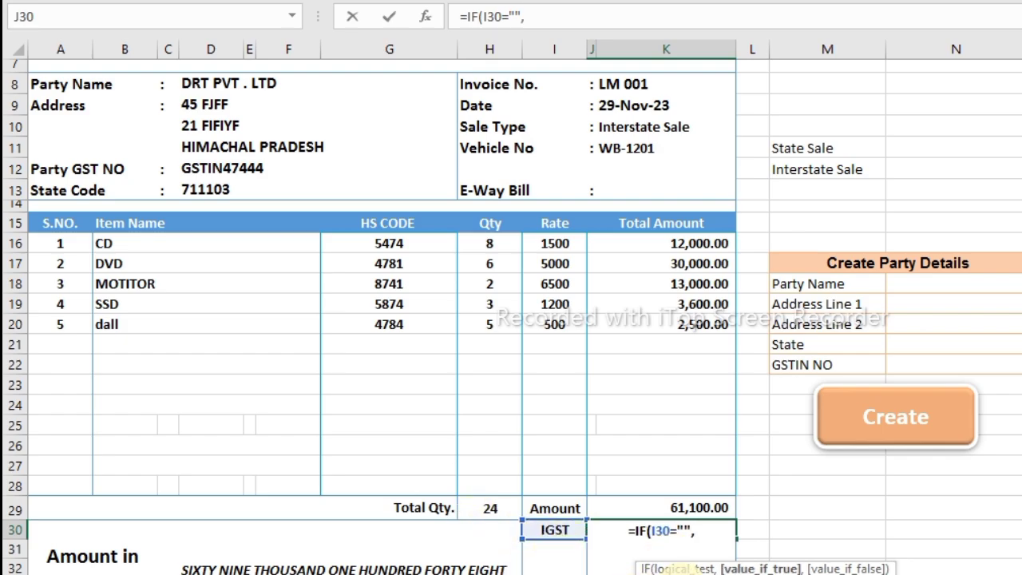
pyautogui.write('"",')
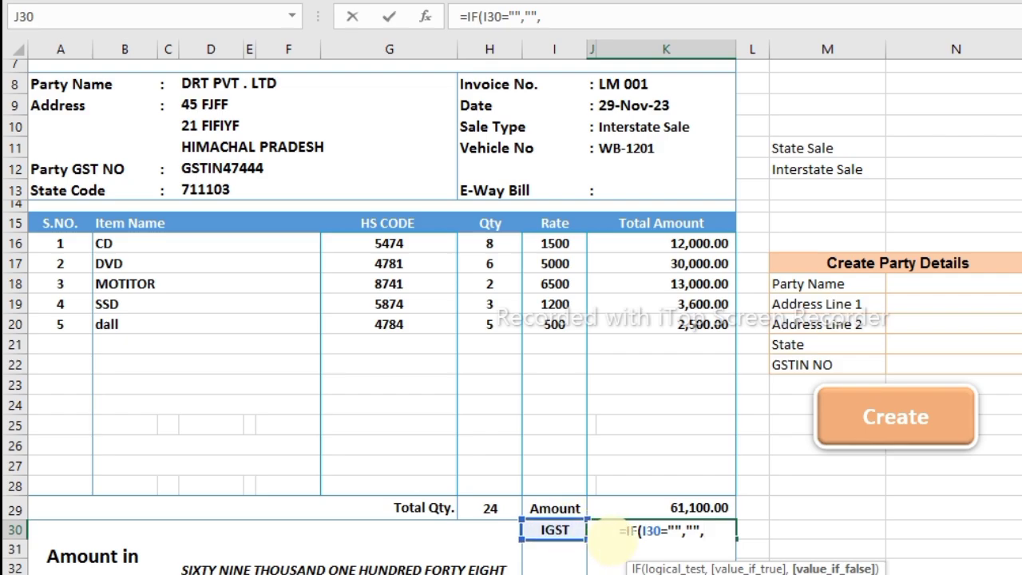
pyautogui.click(653, 507)
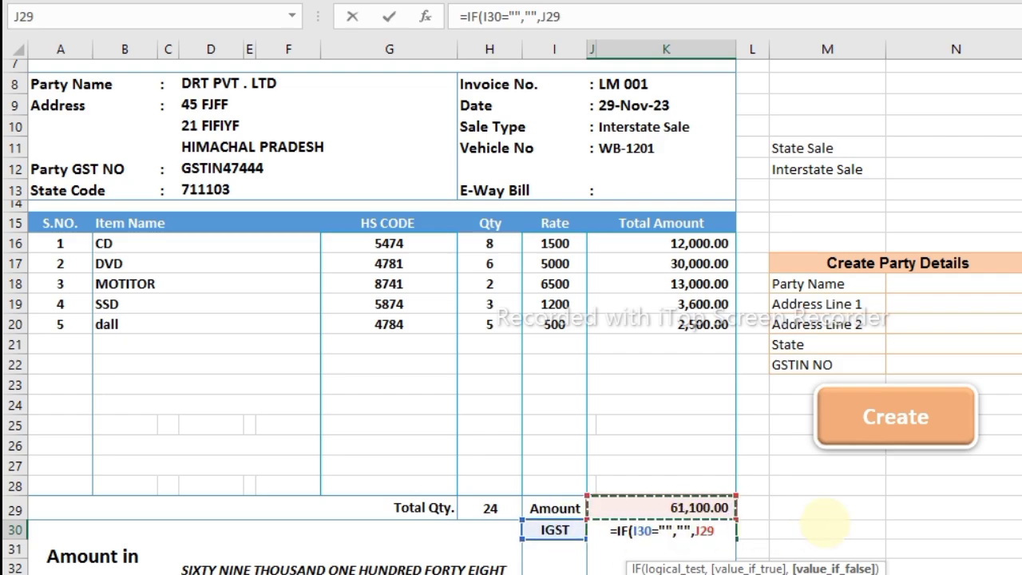
pyautogui.write('*')
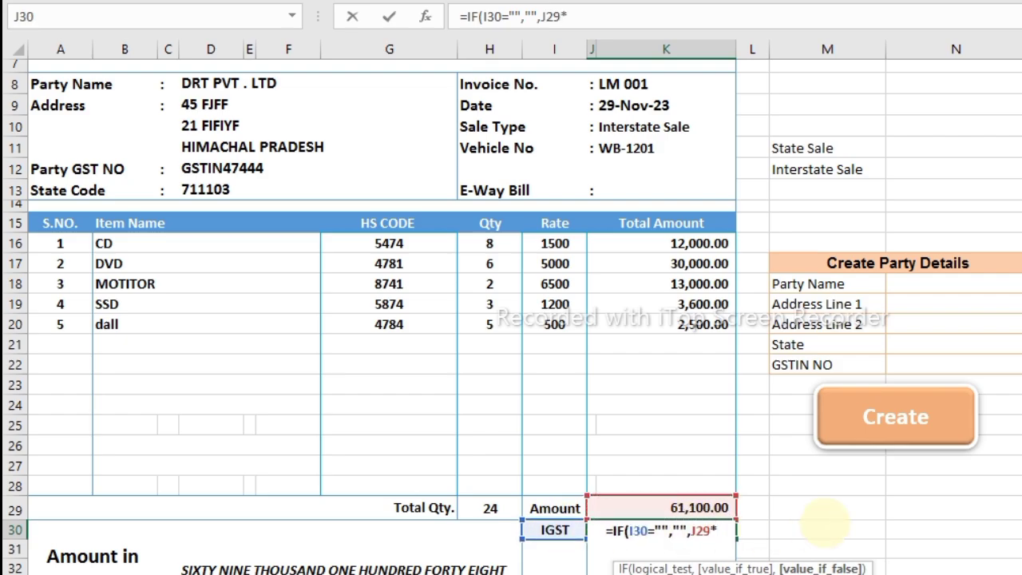
pyautogui.write('18')
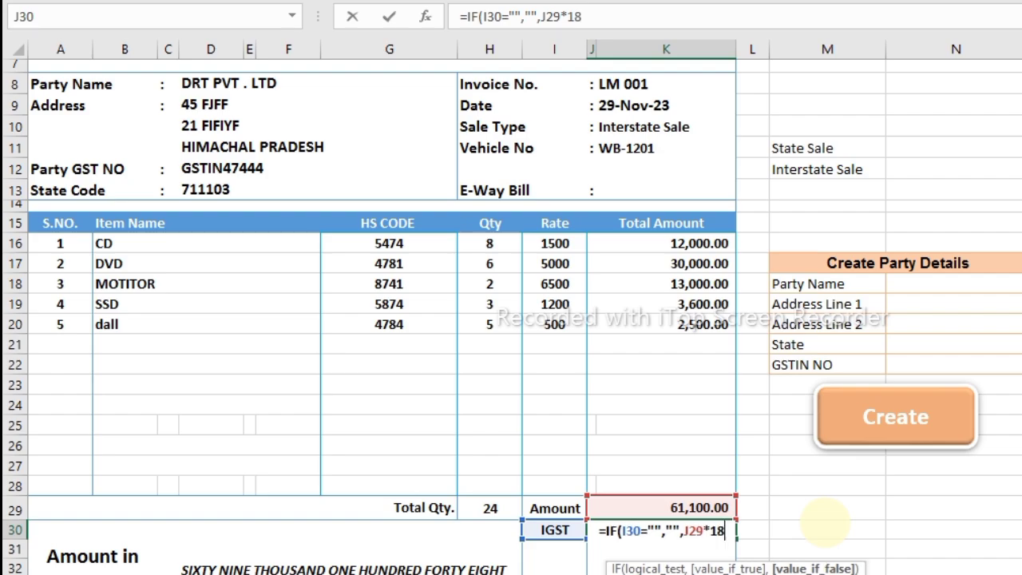
pyautogui.write('%)')
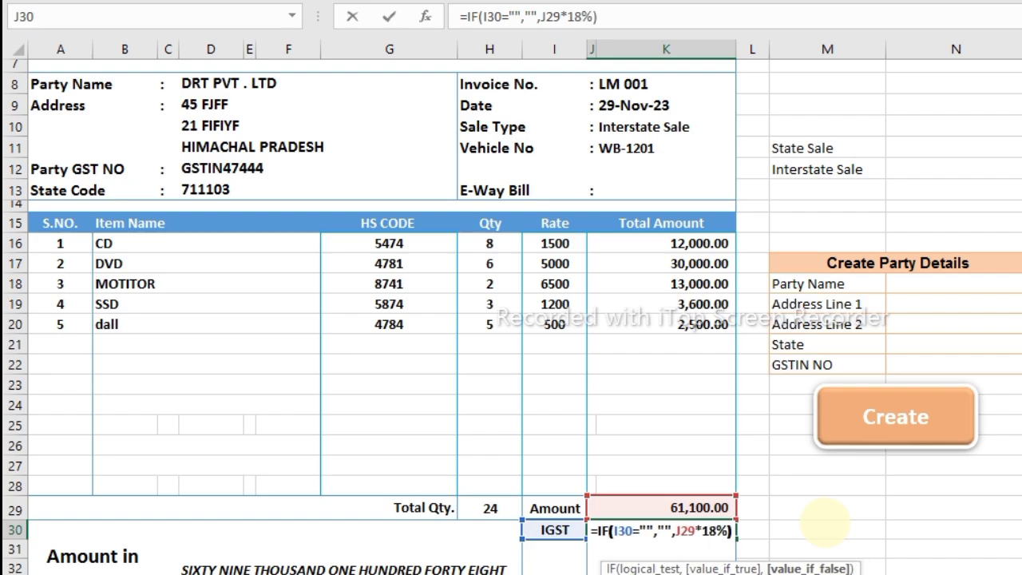
pyautogui.press('Return')
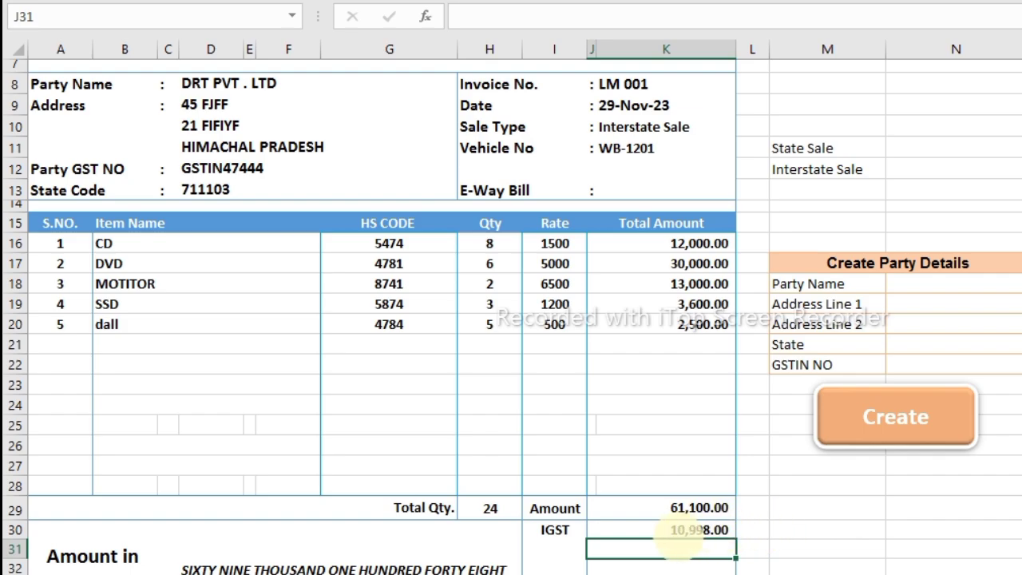
pyautogui.doubleClick(682, 531)
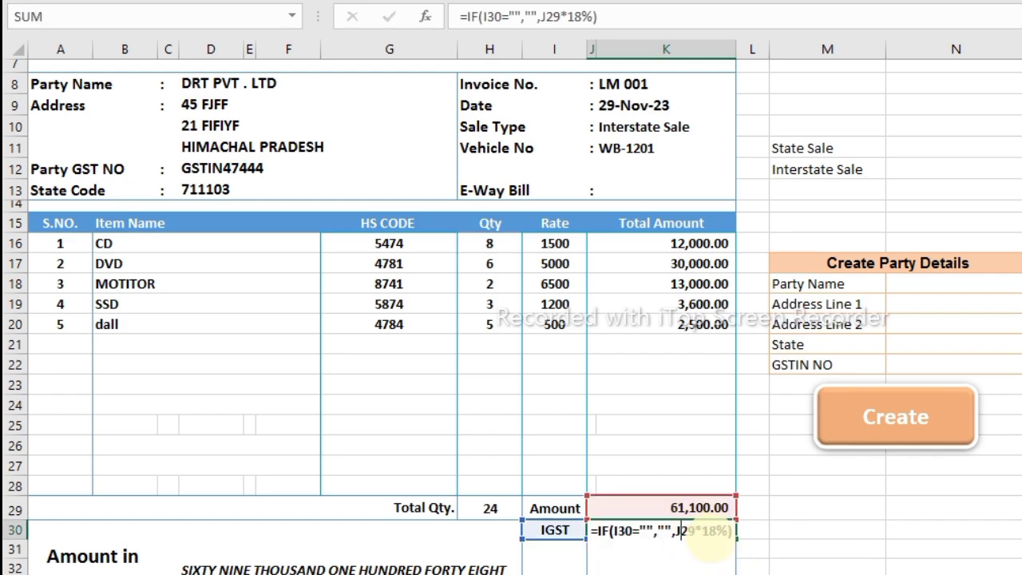
pyautogui.press('Return')
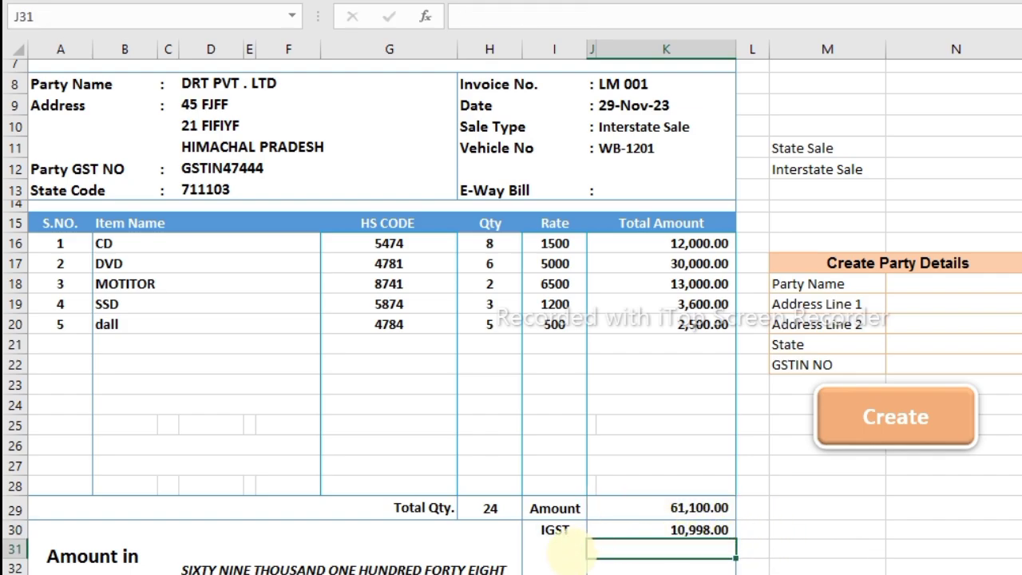
# Make the J29 reference absolute ($J$29) in the IGST amount formula
pyautogui.click(579, 550)
pyautogui.click(669, 532)
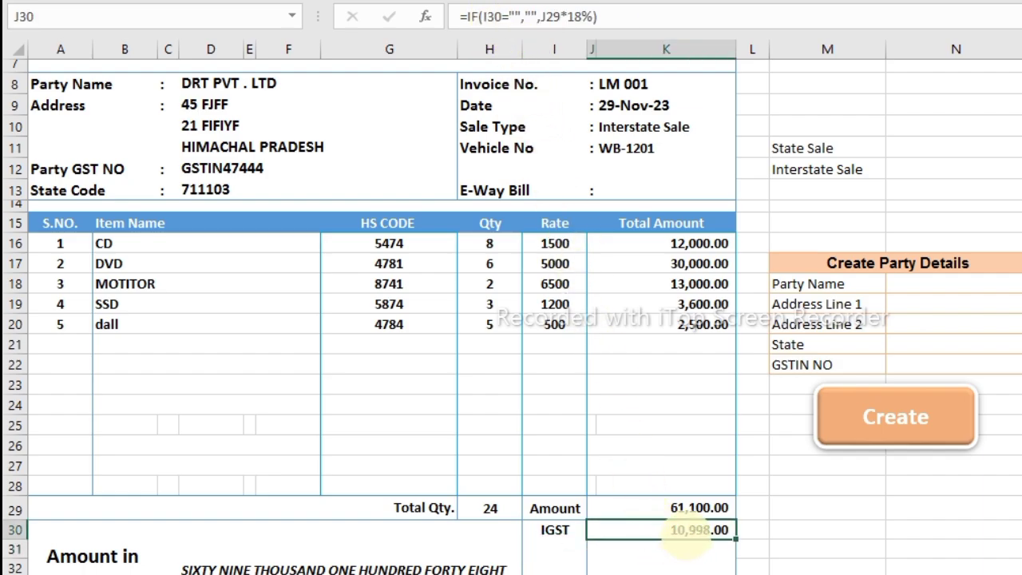
pyautogui.doubleClick(690, 530)
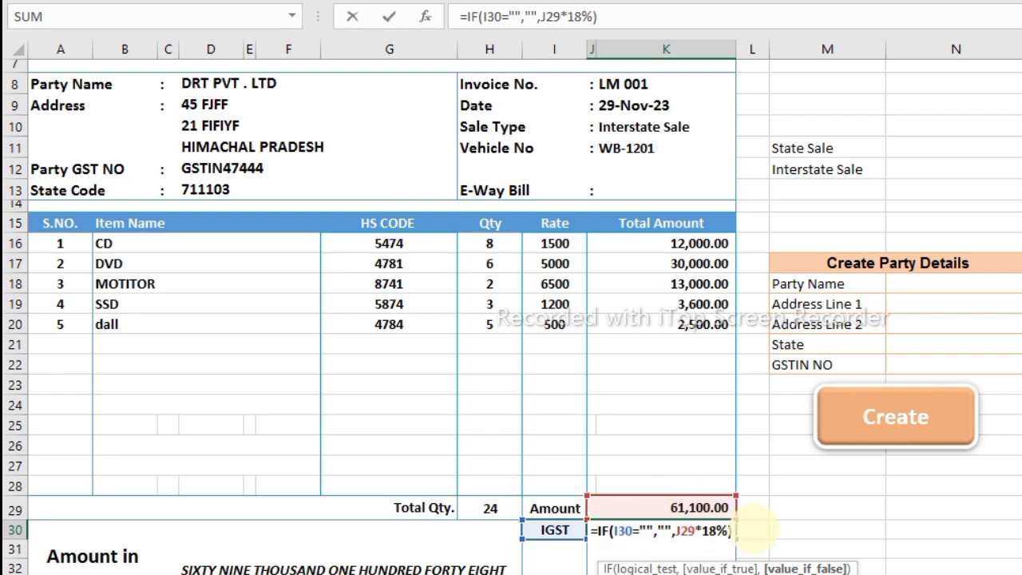
pyautogui.press('F4')
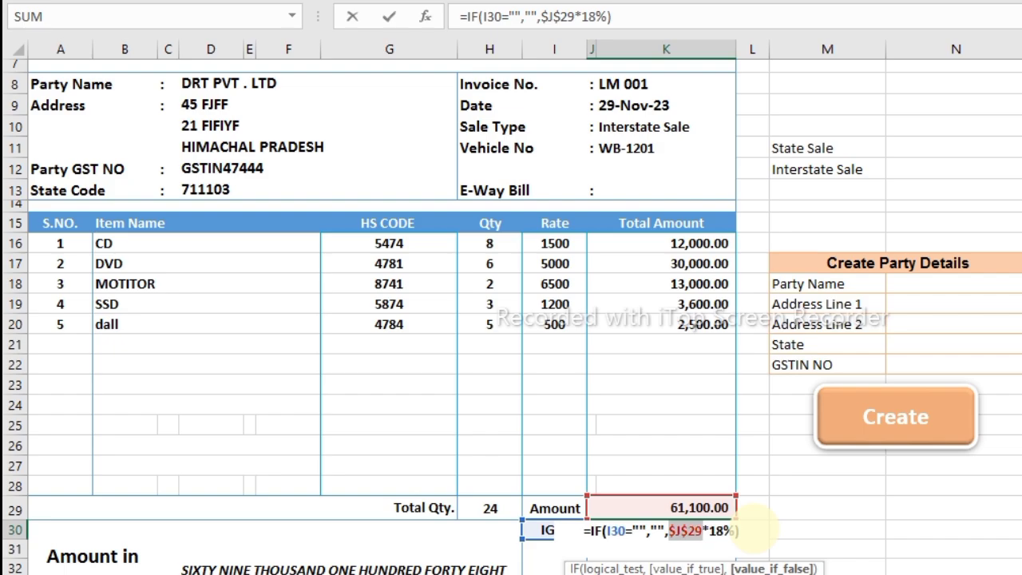
pyautogui.press('Return')
pyautogui.click(725, 533)
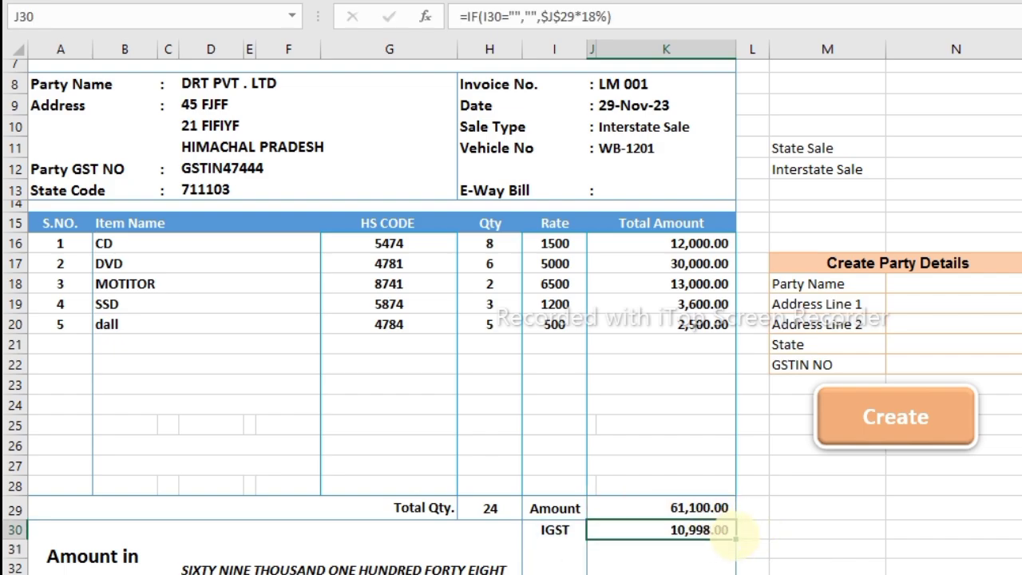
# Copy the IGST formula down to J31 and change its rate from 18% to 9%
pyautogui.moveTo(735, 539); pyautogui.dragTo(707, 551)
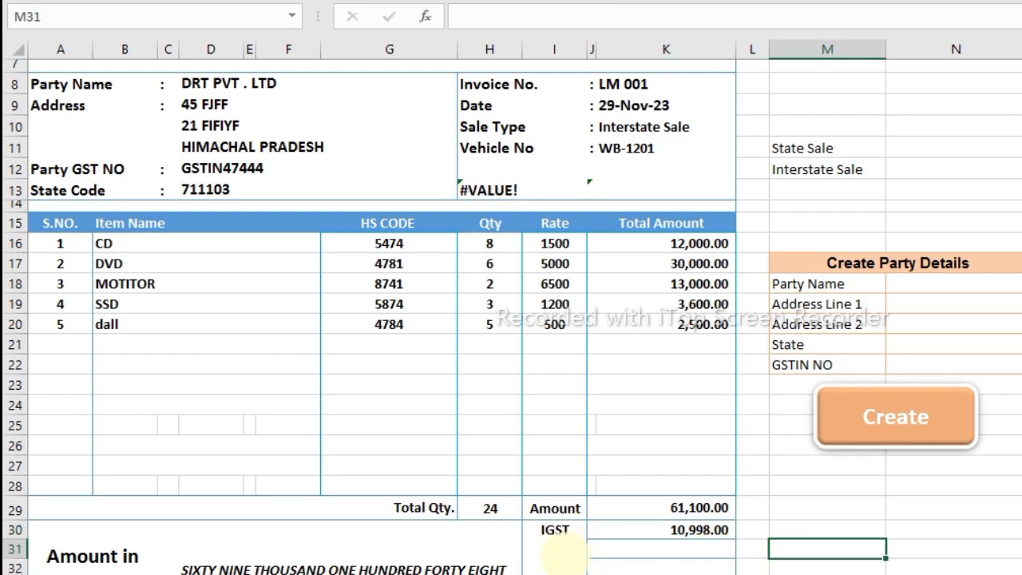
pyautogui.click(651, 543)
pyautogui.doubleClick(658, 549)
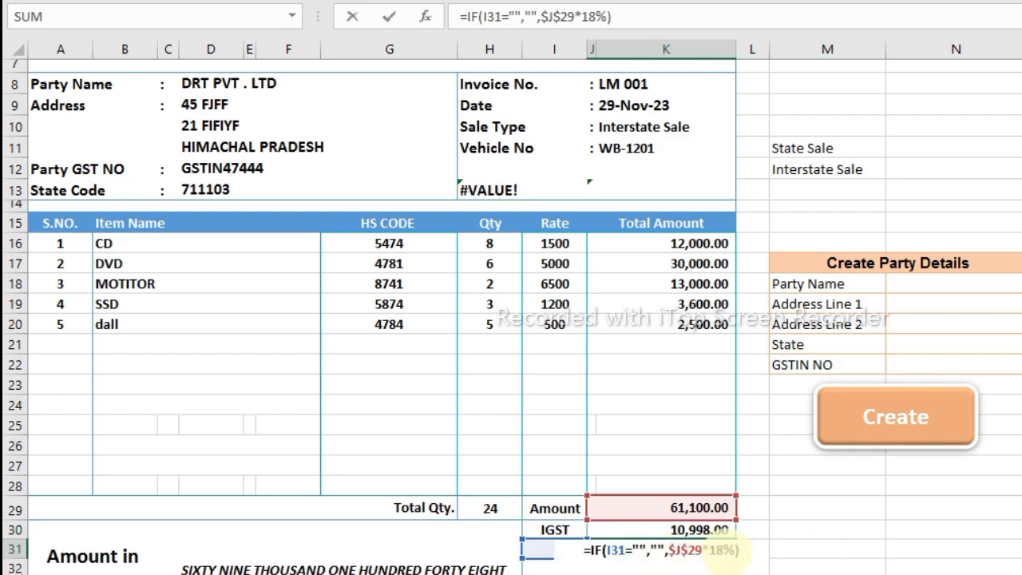
pyautogui.click(723, 550)
pyautogui.press('BackSpace')
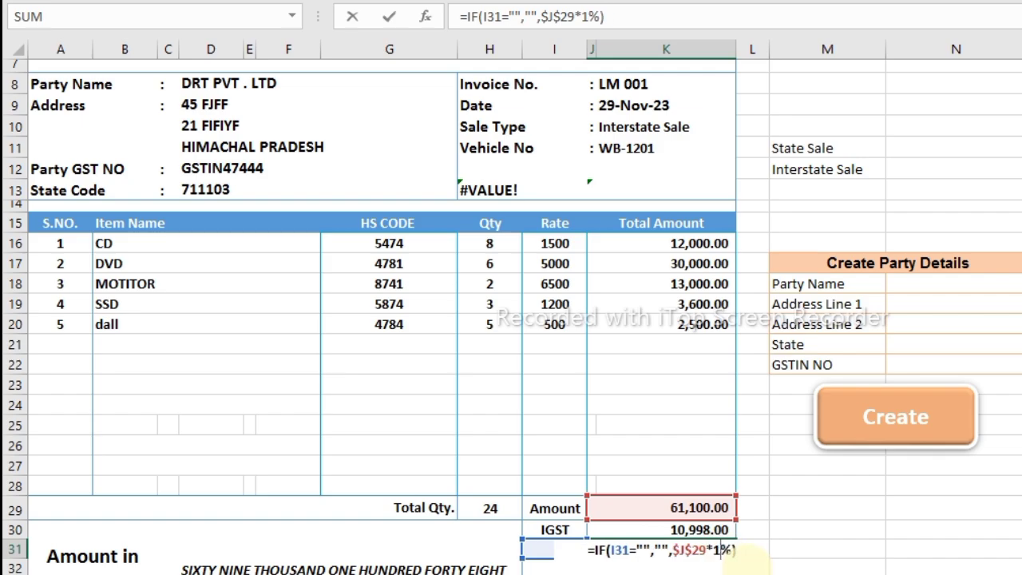
pyautogui.press('BackSpace')
pyautogui.write('9')
pyautogui.press('Return')
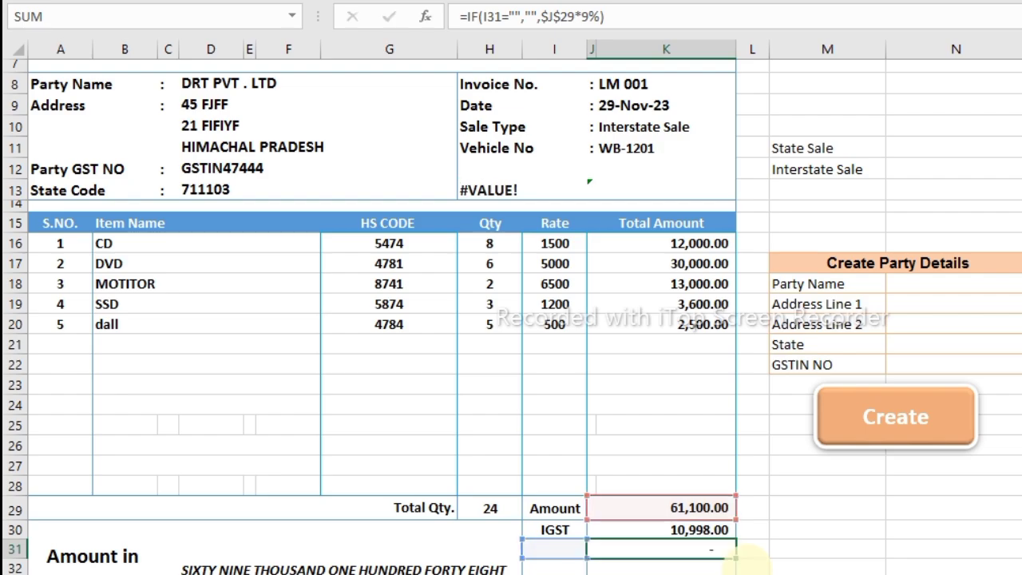
pyautogui.click(723, 552)
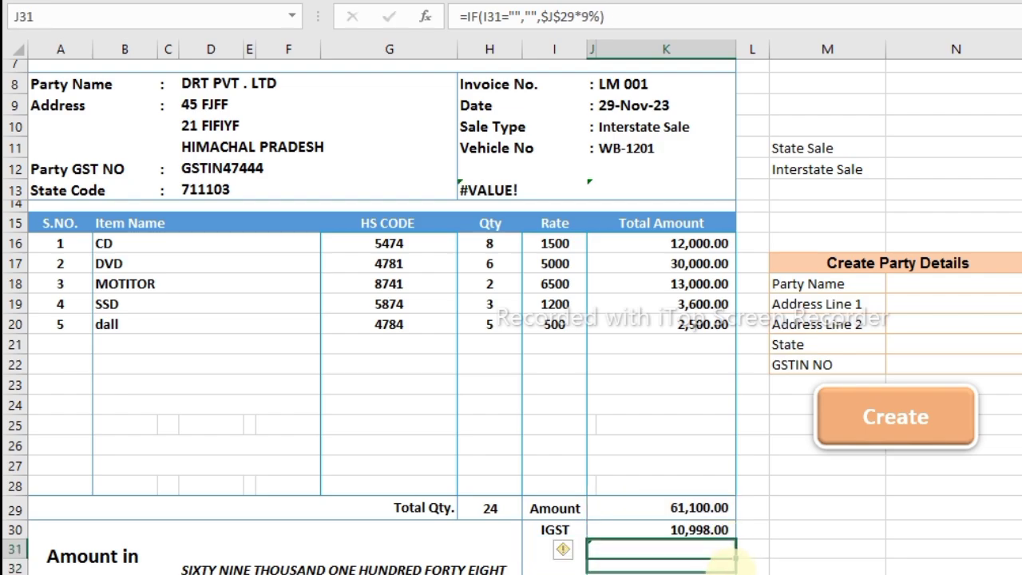
pyautogui.click(813, 564)
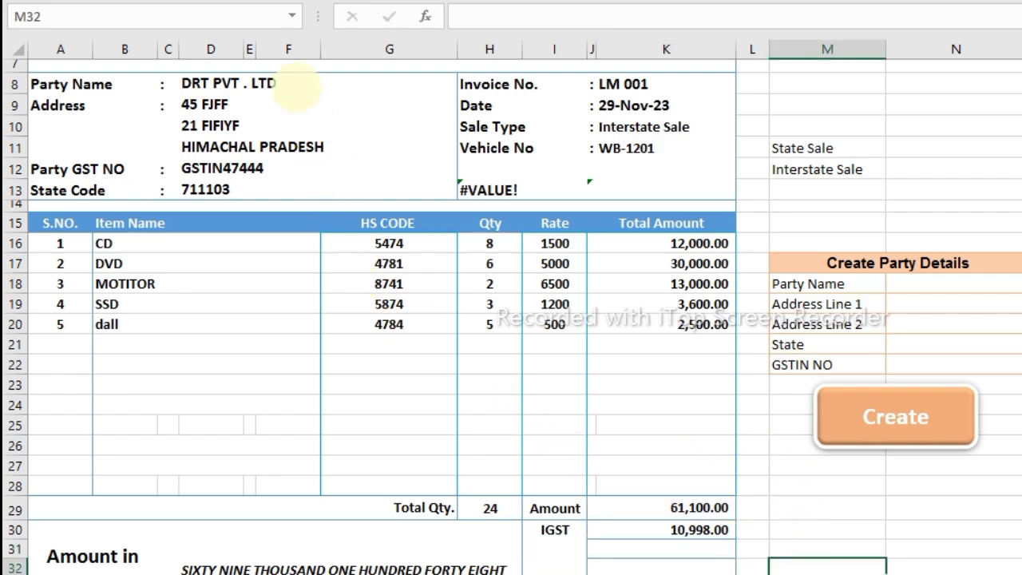
pyautogui.click(303, 84)
# Choose two different parties from D8's dropdown to test the address and tax lookup
pyautogui.click(466, 83)
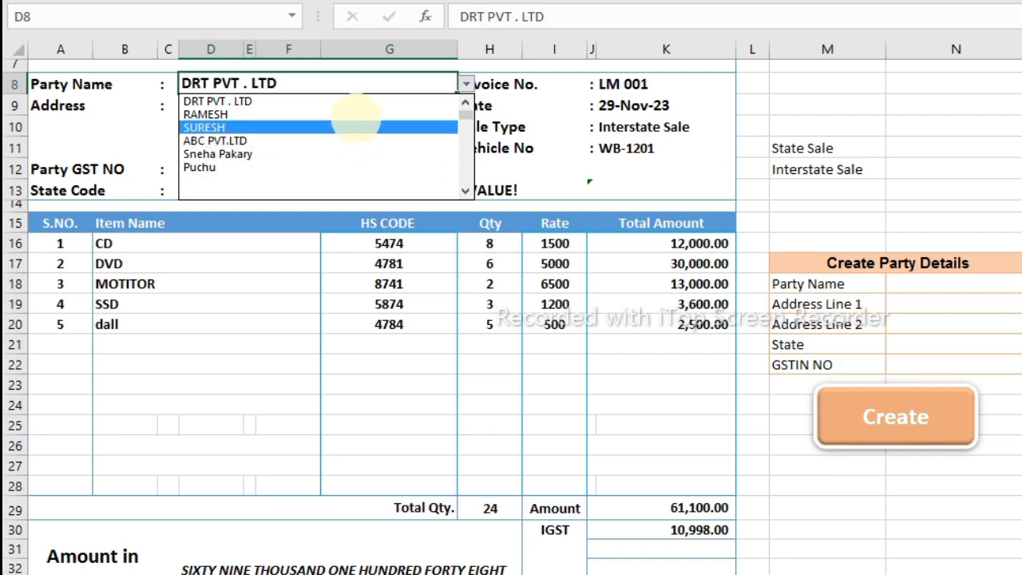
pyautogui.click(356, 114)
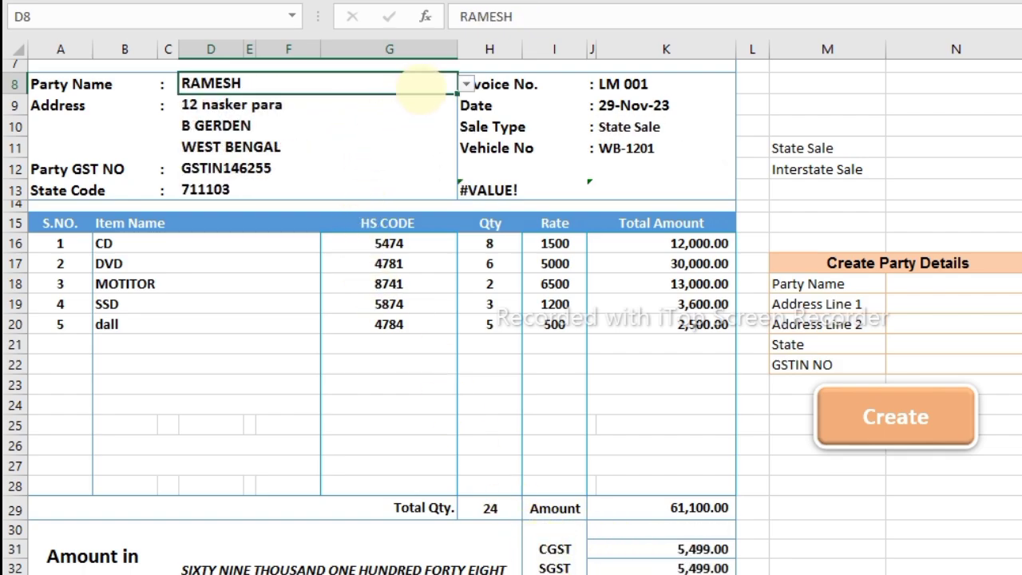
pyautogui.click(465, 83)
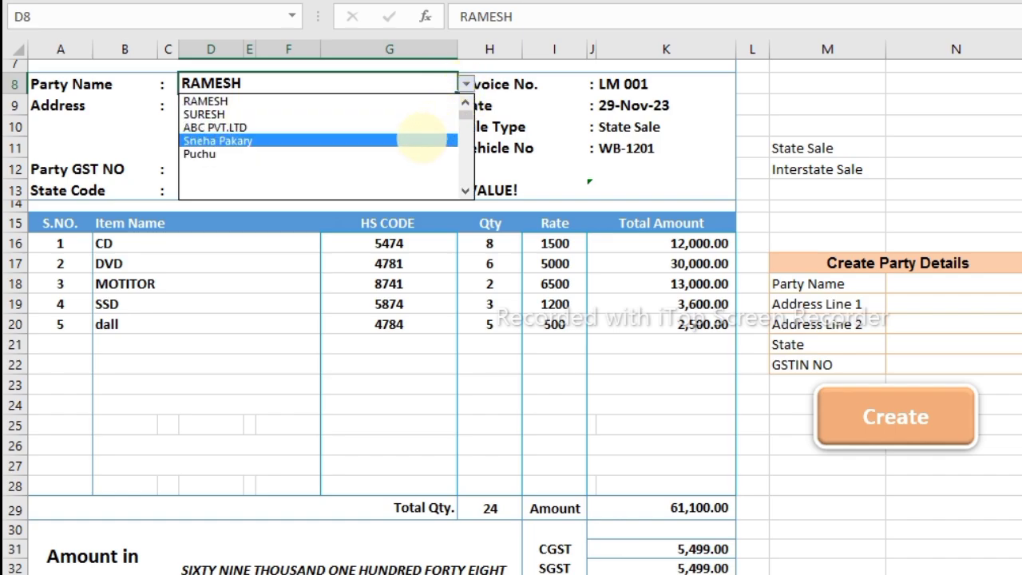
pyautogui.click(421, 141)
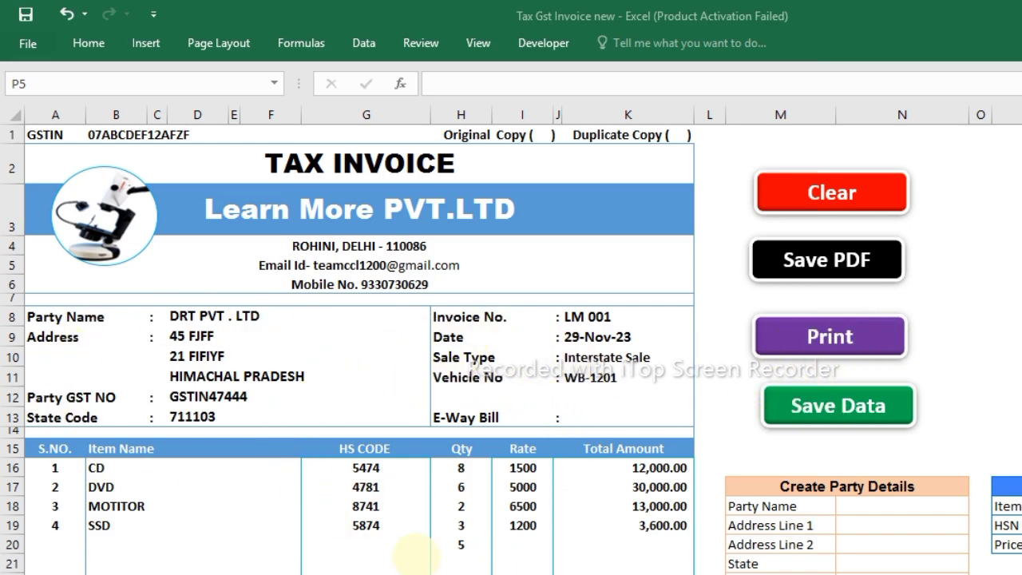
# Select the invoice from A1 across to column K and set it as the print area
pyautogui.click(901, 405)
pyautogui.click(848, 351)
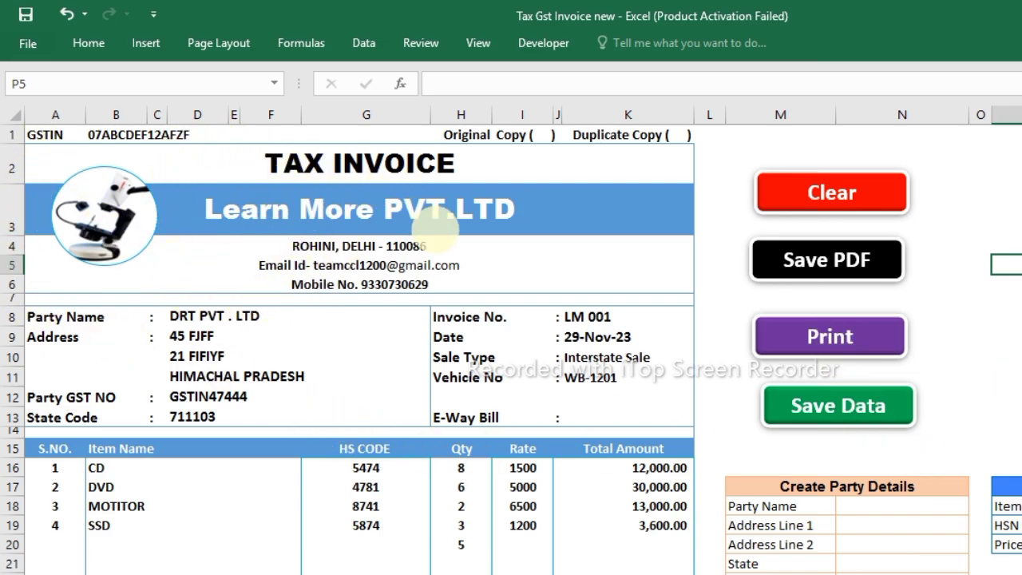
pyautogui.click(70, 135)
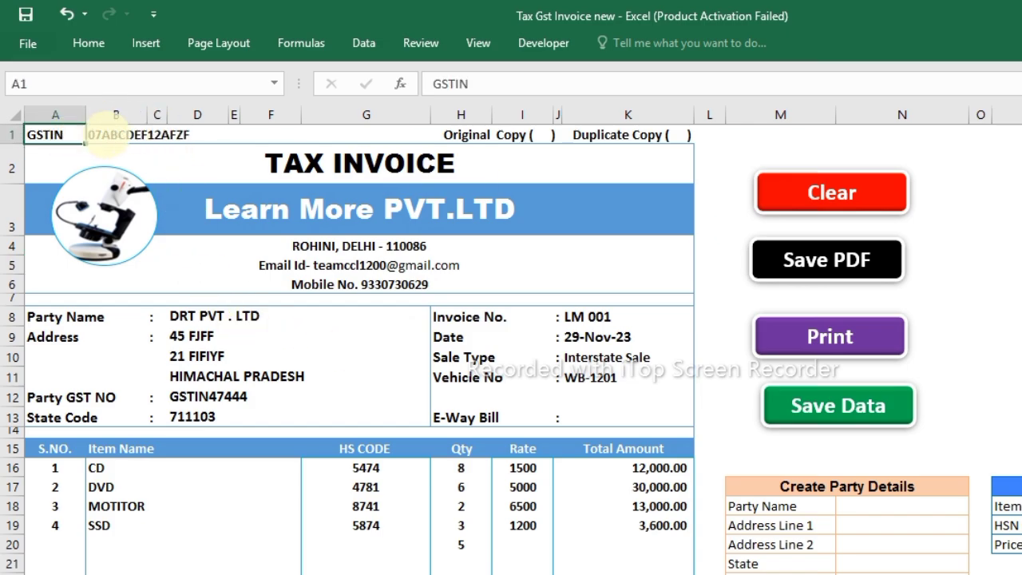
pyautogui.moveTo(112, 134)
pyautogui.mouseDown()
pyautogui.moveTo(722, 136)
pyautogui.moveTo(628, 567)
pyautogui.mouseUp()
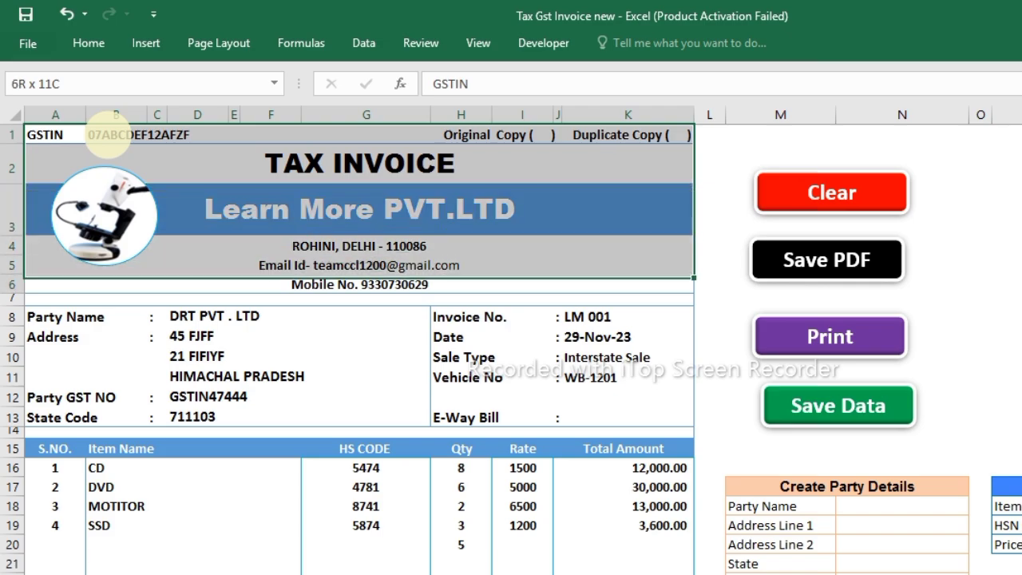
pyautogui.scroll(-3, 107, 138)
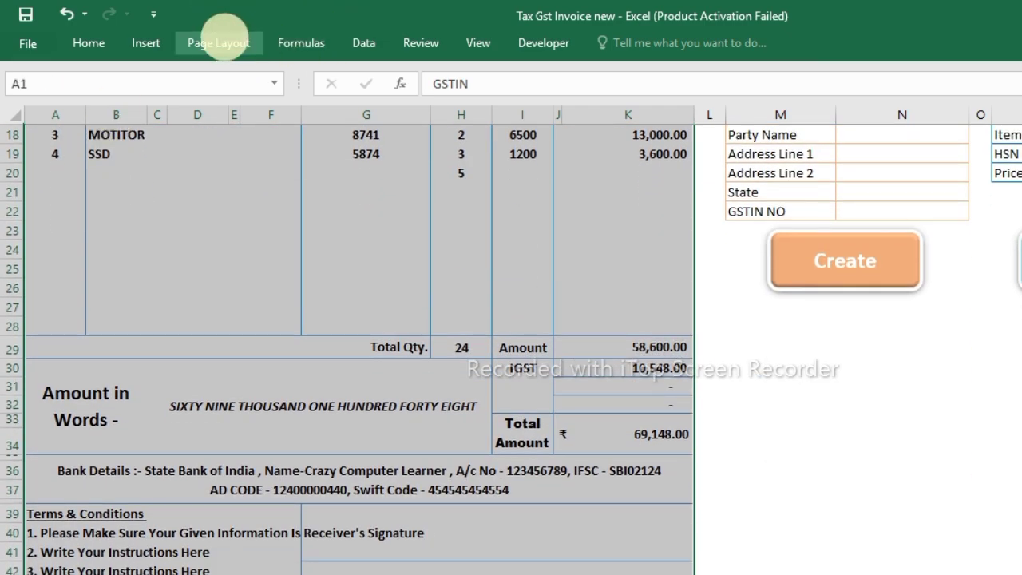
pyautogui.click(223, 42)
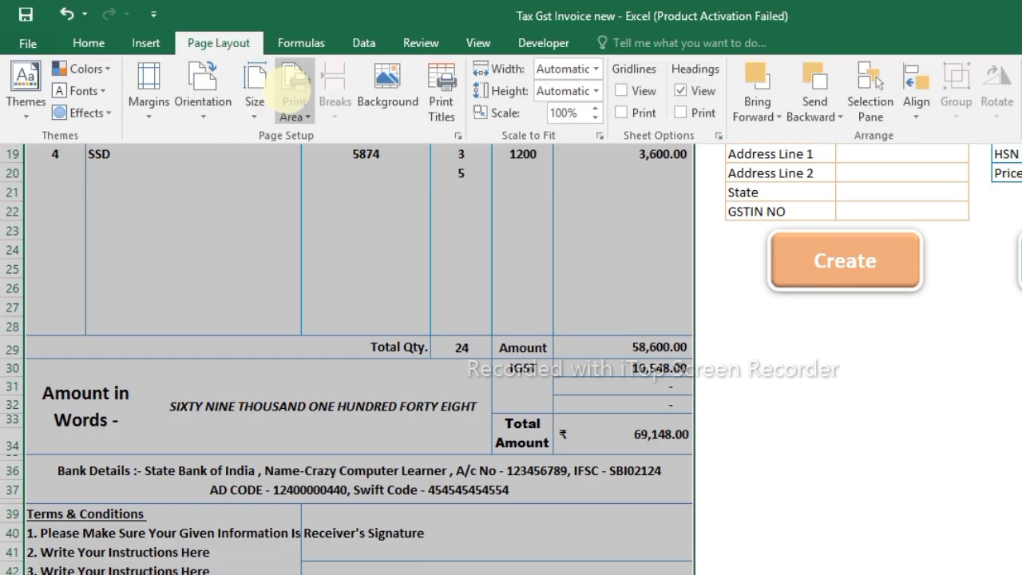
pyautogui.click(294, 111)
pyautogui.click(304, 136)
pyautogui.scroll(6, 639, 319)
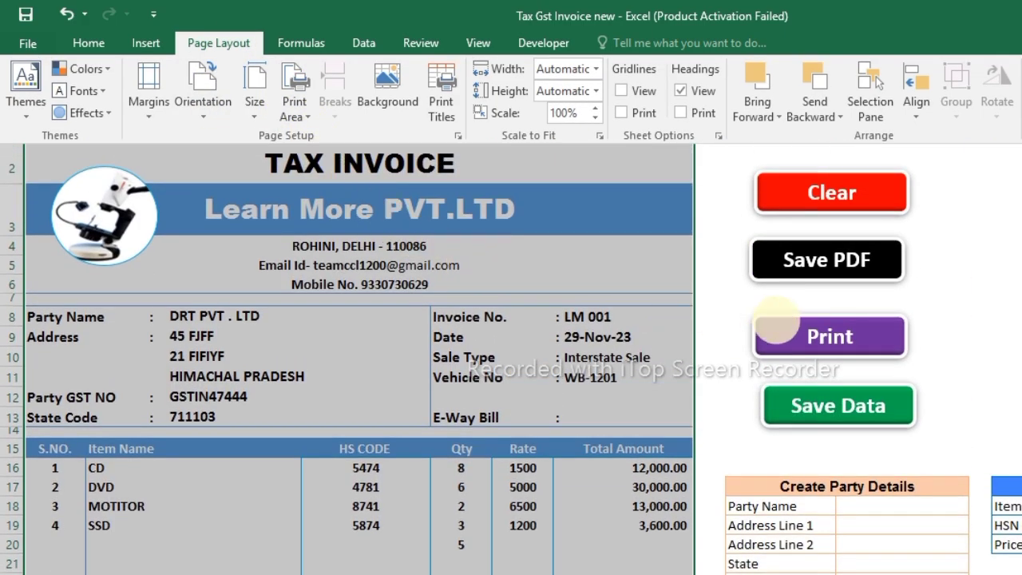
pyautogui.click(990, 236)
pyautogui.click(990, 238)
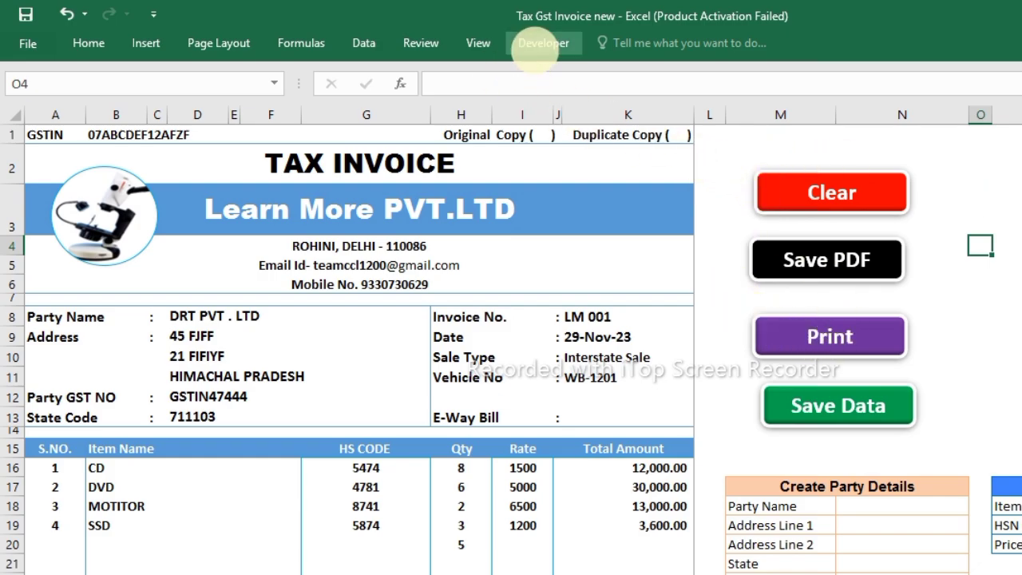
# Start recording a new macro named Print123
pyautogui.click(543, 43)
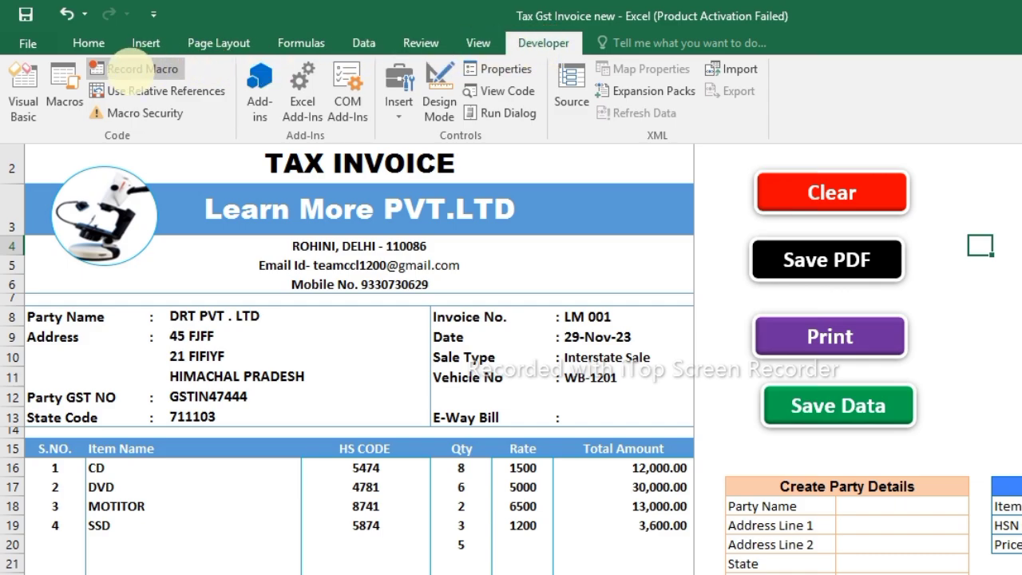
pyautogui.click(132, 69)
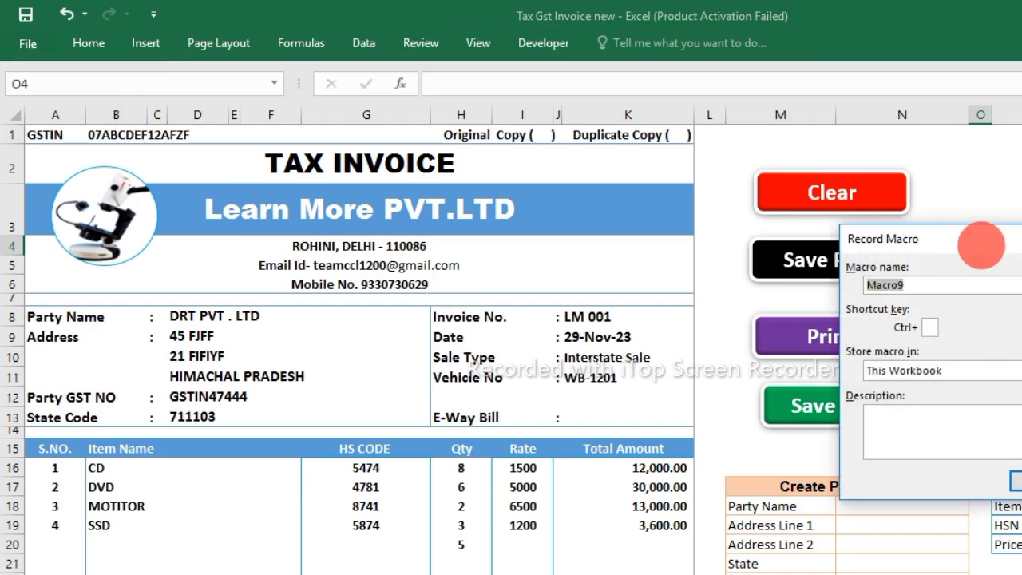
pyautogui.moveTo(845, 237); pyautogui.dragTo(293, 220)
pyautogui.click(352, 264)
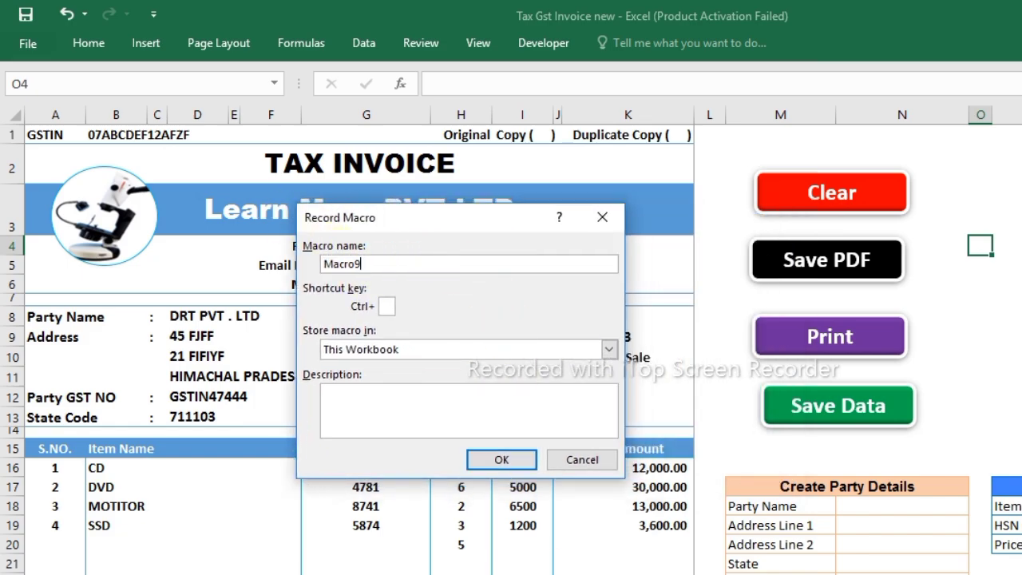
pyautogui.press('BackSpace')
pyautogui.press('BackSpace')
pyautogui.press('BackSpace')
pyautogui.write('Print')
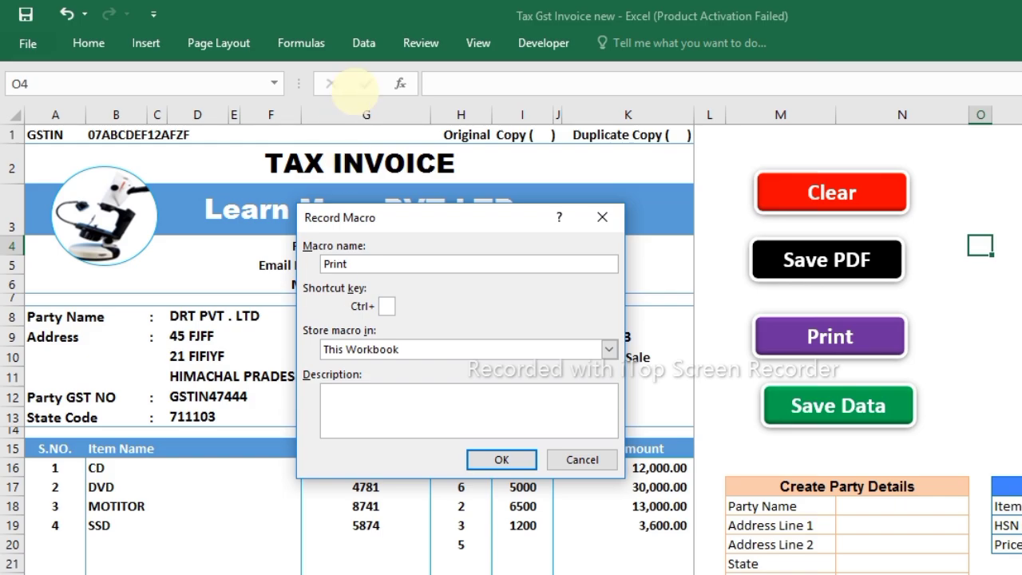
pyautogui.click(501, 459)
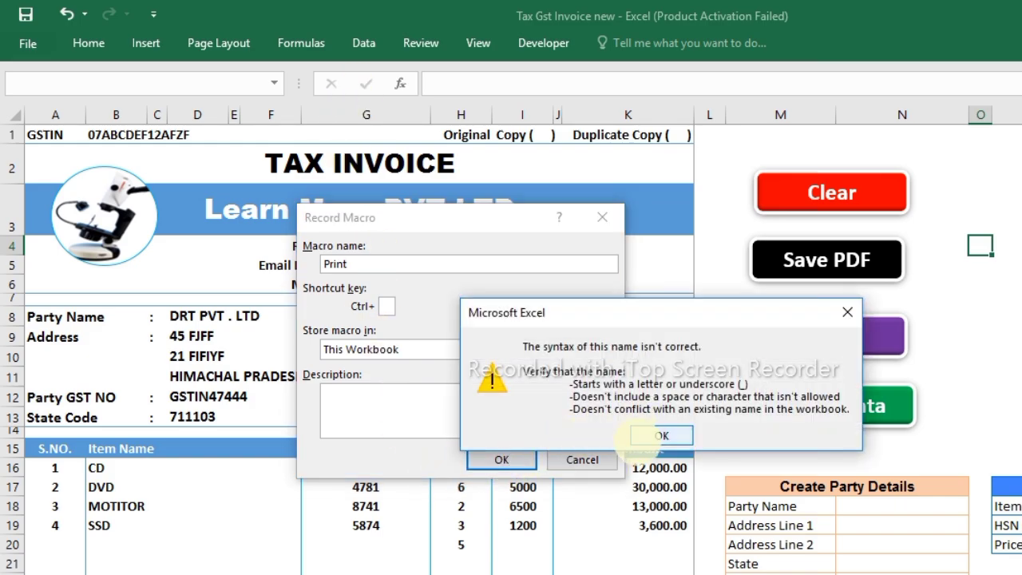
pyautogui.click(661, 435)
pyautogui.click(415, 259)
pyautogui.write('123')
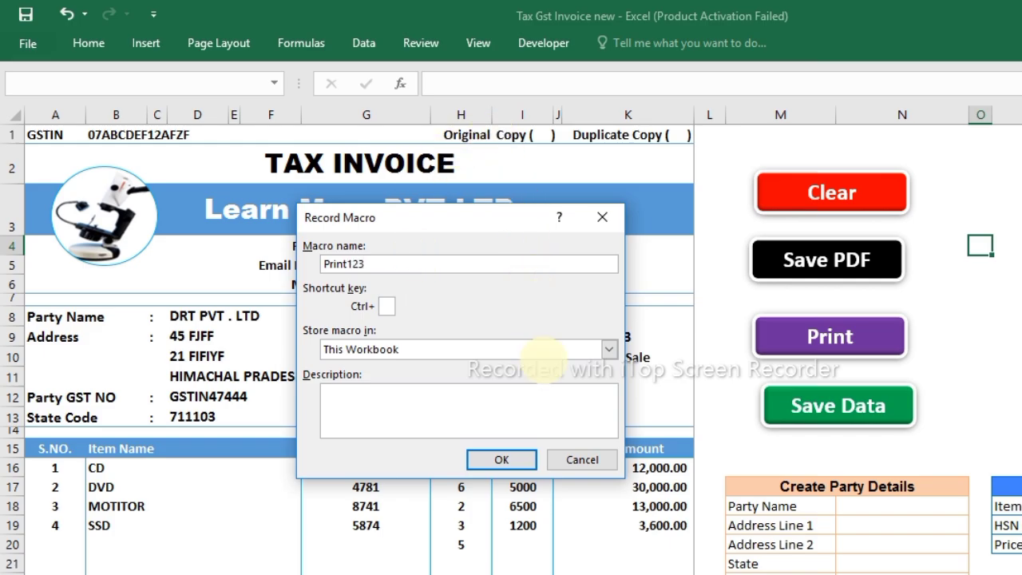
pyautogui.click(502, 459)
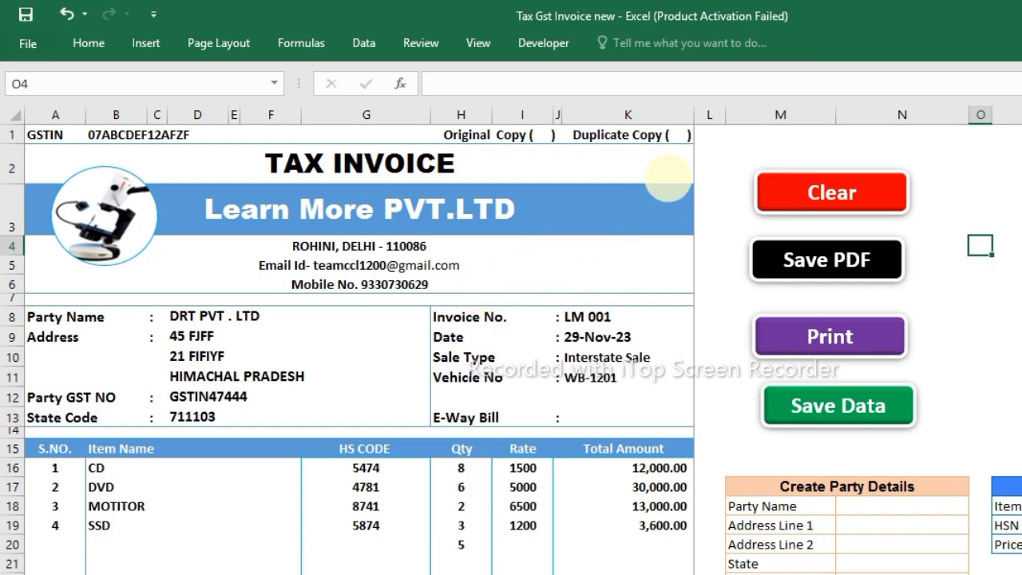
# Open the print preview with Ctrl+P, return to the sheet, and stop recording
pyautogui.hotkey('ctrl', 'p')
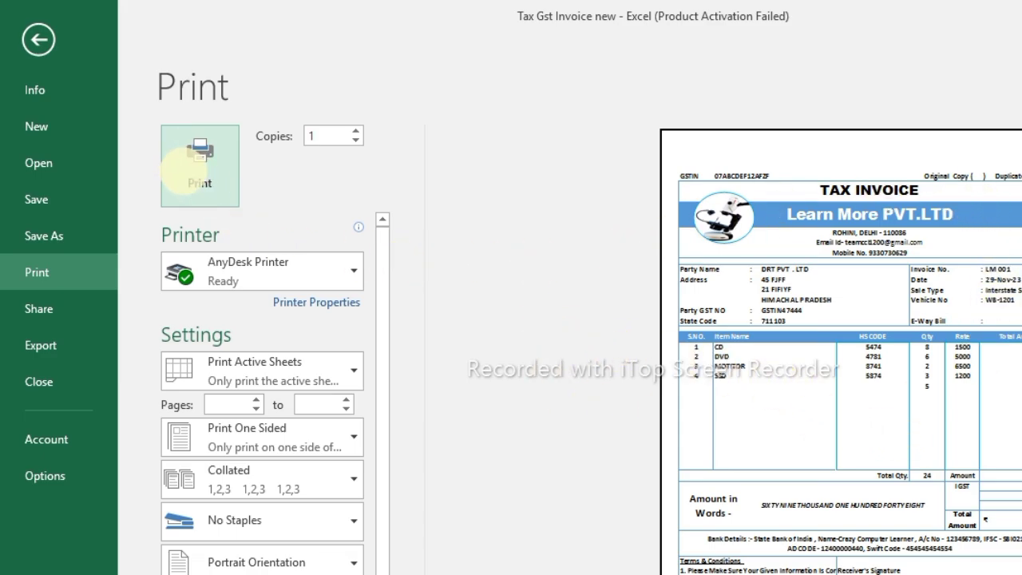
pyautogui.click(177, 167)
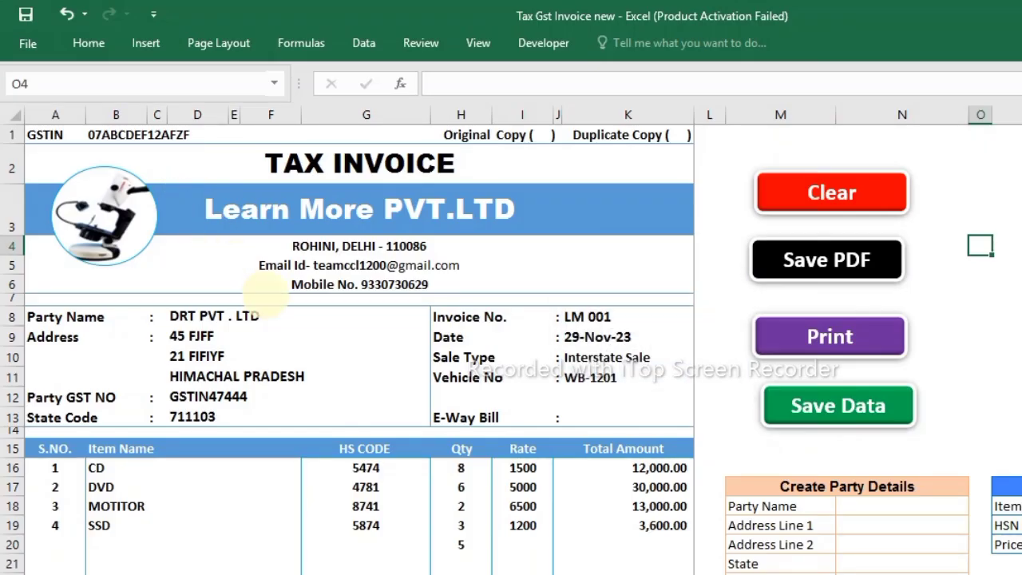
pyautogui.click(533, 45)
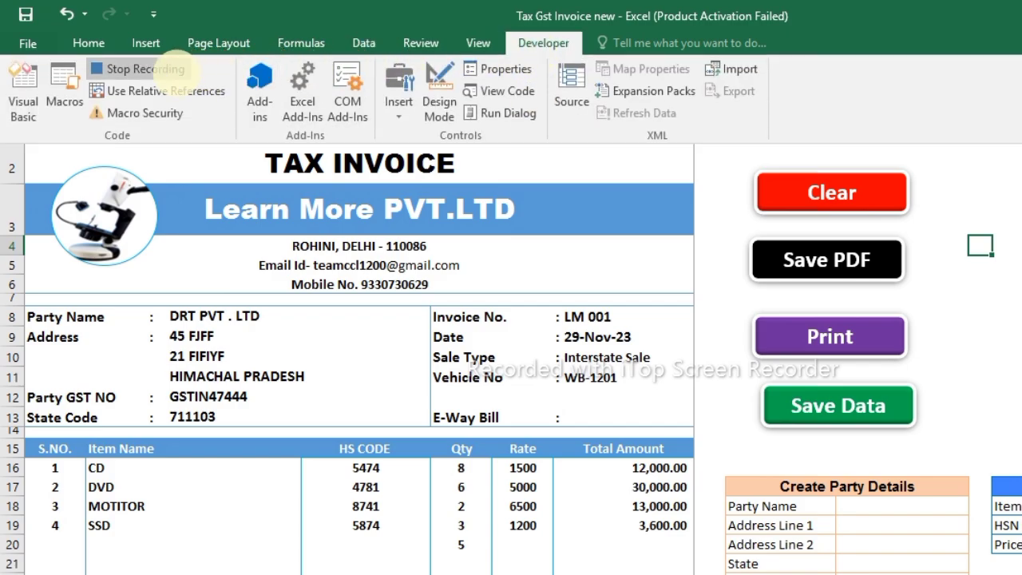
pyautogui.click(144, 69)
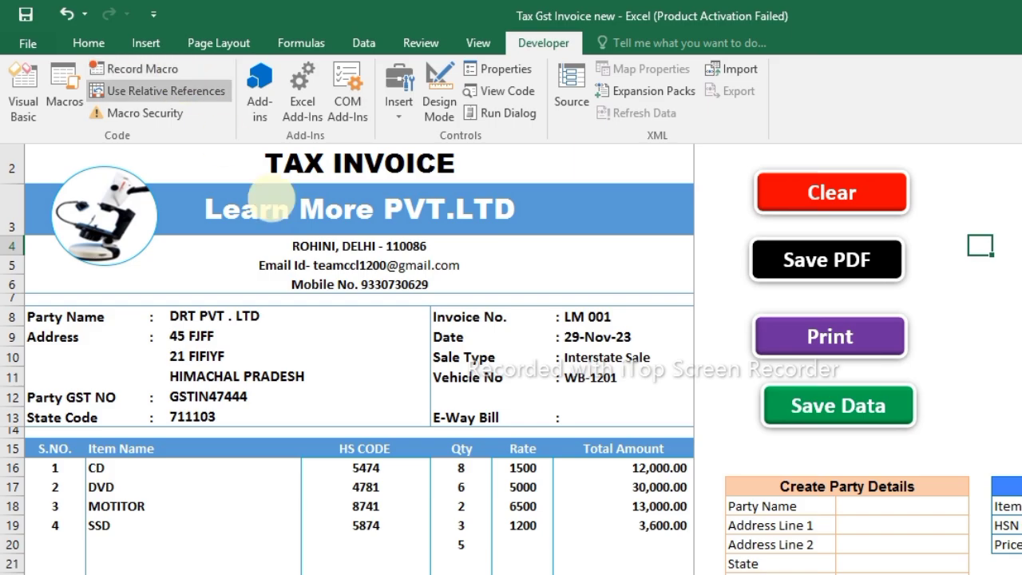
pyautogui.hotkey('ctrl', 'F1')
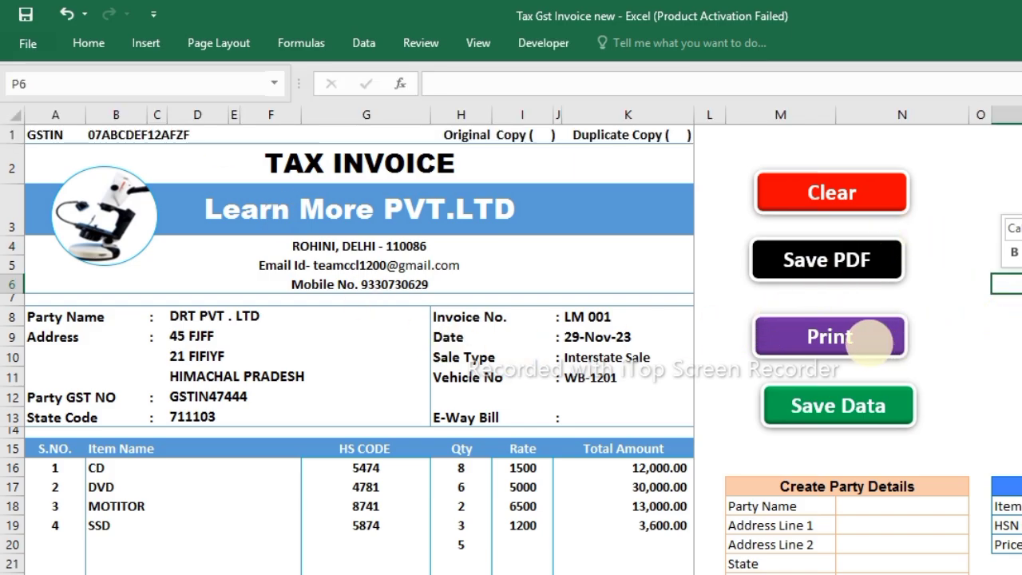
# Assign the Print123 macro to the purple Print shape on the invoice
pyautogui.rightClick(870, 337)
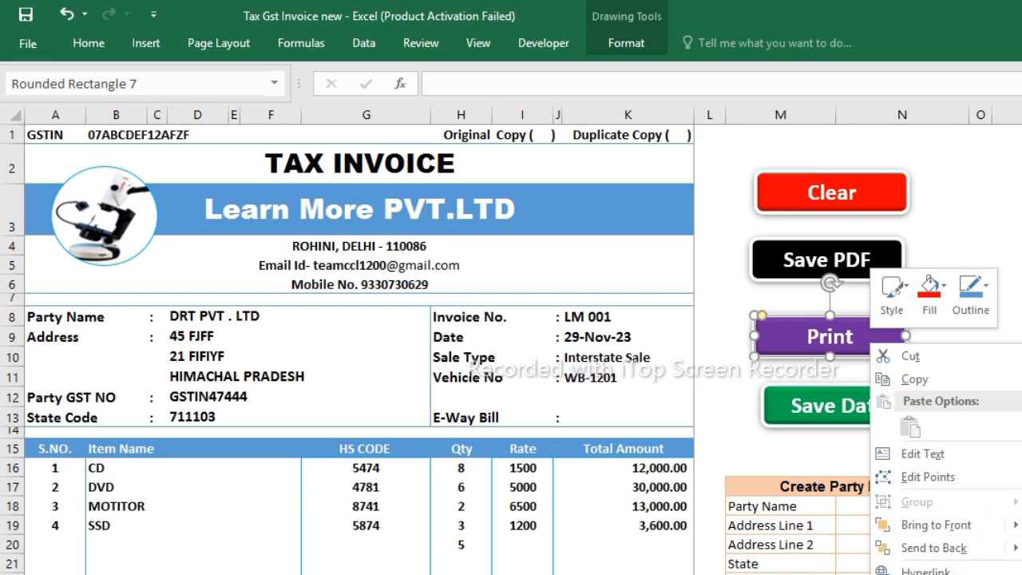
pyautogui.click(926, 571)
pyautogui.moveTo(850, 375); pyautogui.dragTo(522, 172)
pyautogui.click(709, 300)
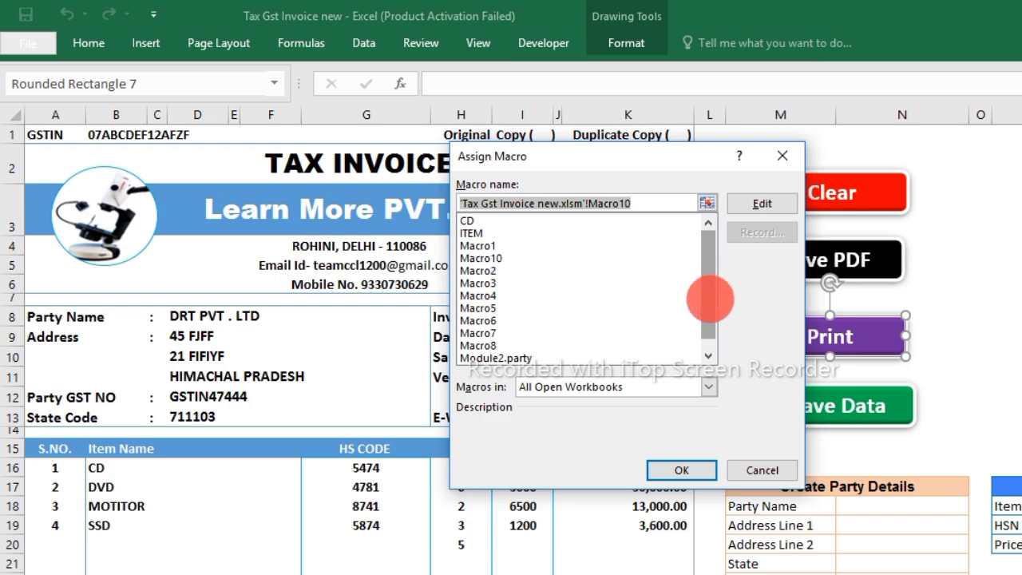
pyautogui.moveTo(709, 300); pyautogui.dragTo(709, 308)
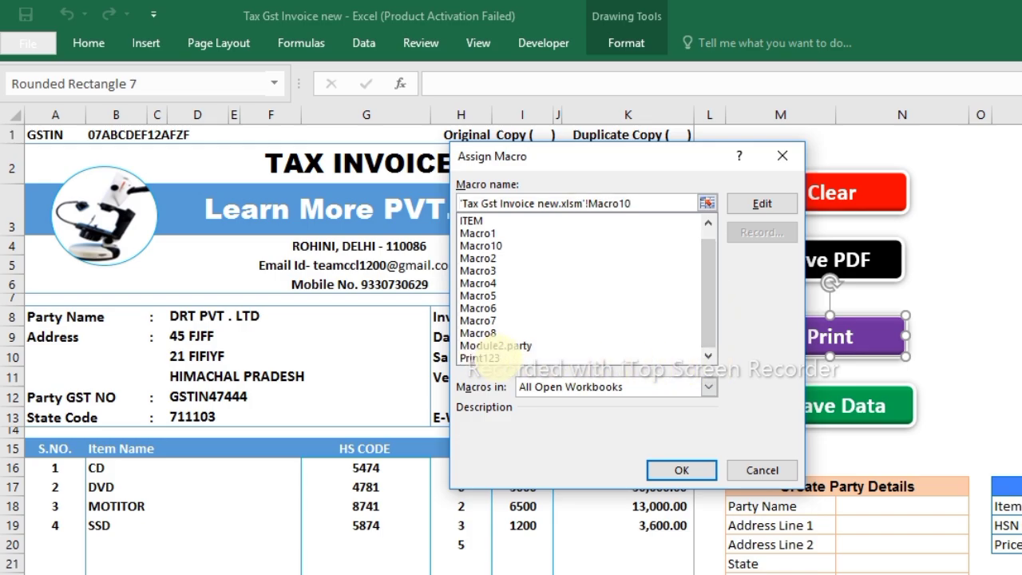
pyautogui.click(483, 358)
pyautogui.click(671, 470)
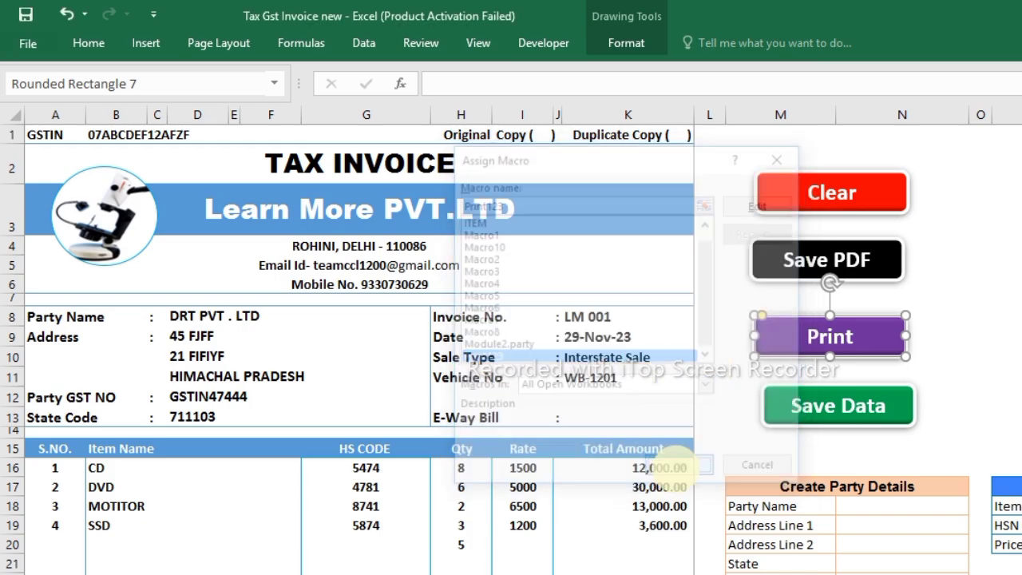
pyautogui.click(983, 289)
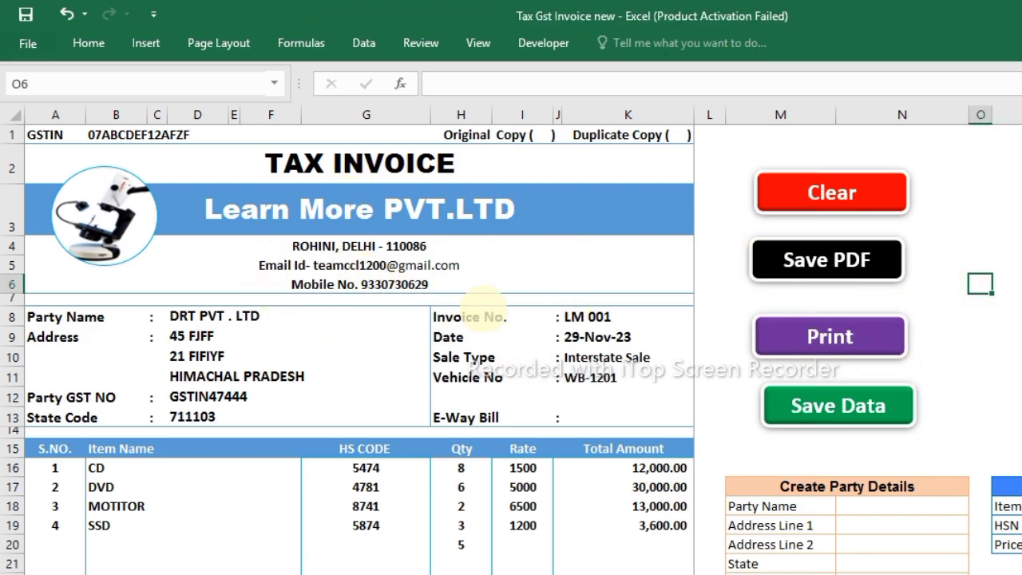
# Use the Print shape several times to confirm it runs Print123 on the DRT PVT . LTD invoice
pyautogui.click(791, 345)
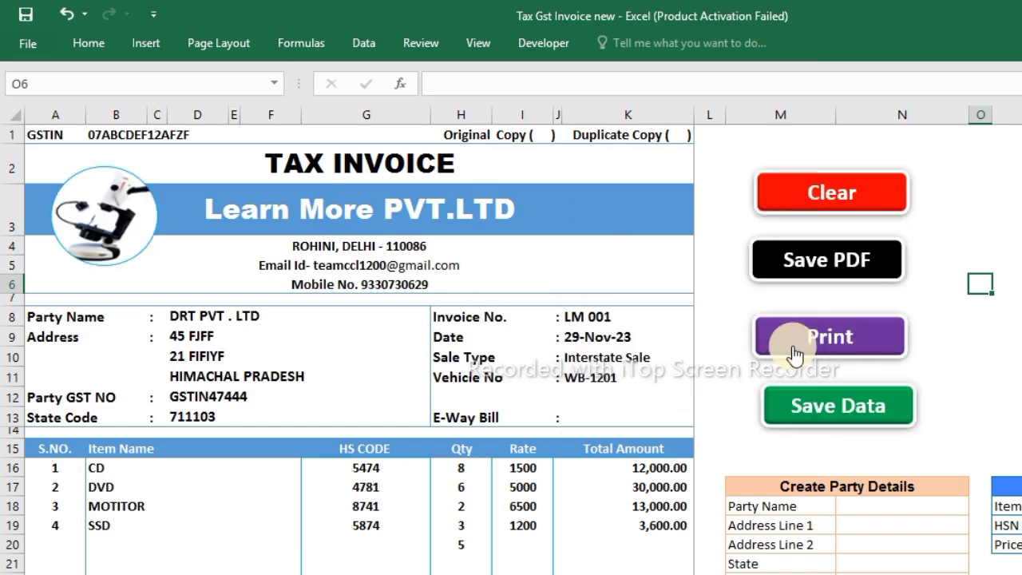
pyautogui.click(794, 351)
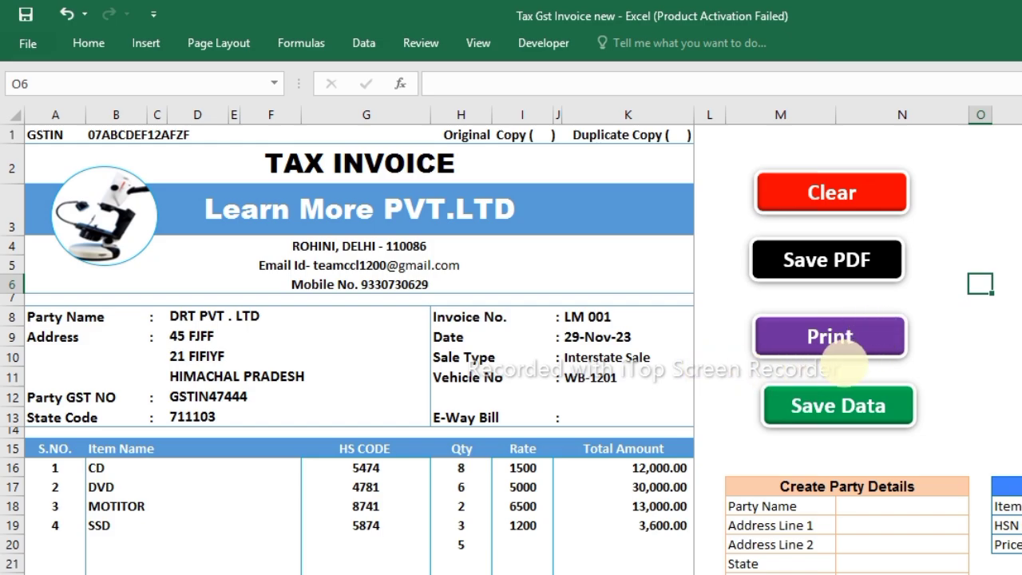
pyautogui.click(845, 363)
pyautogui.click(845, 360)
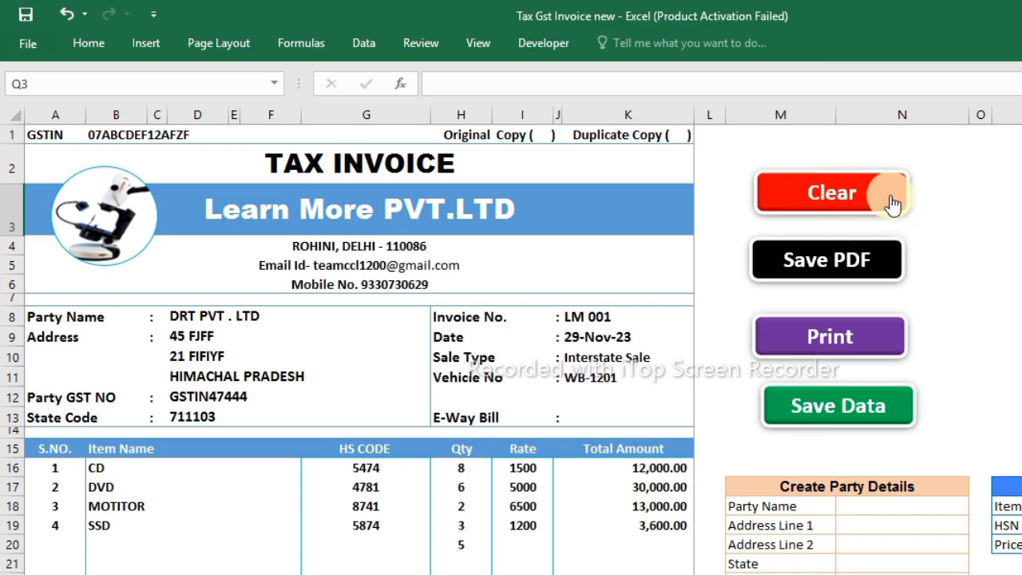
pyautogui.click(1005, 299)
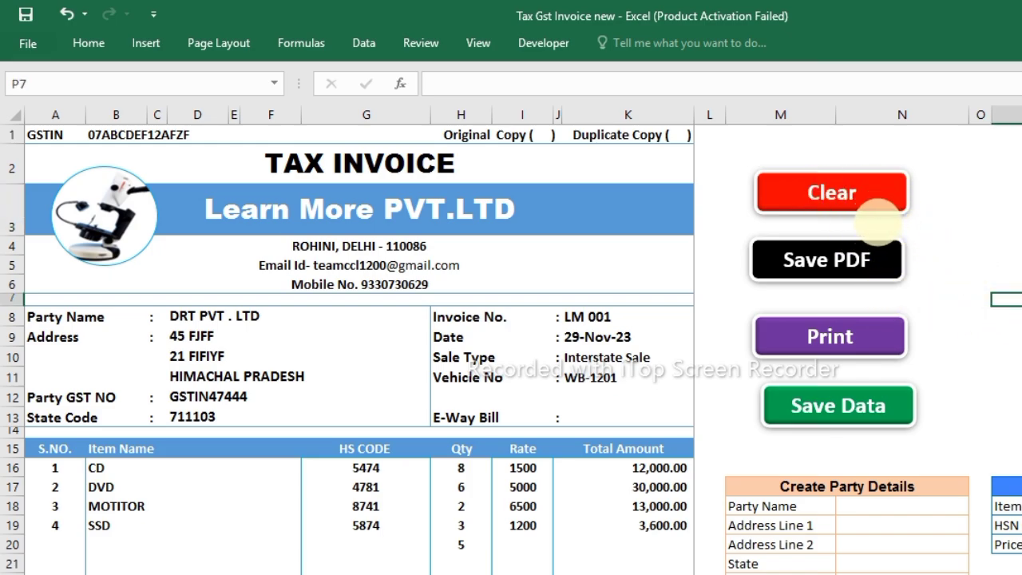
pyautogui.click(384, 318)
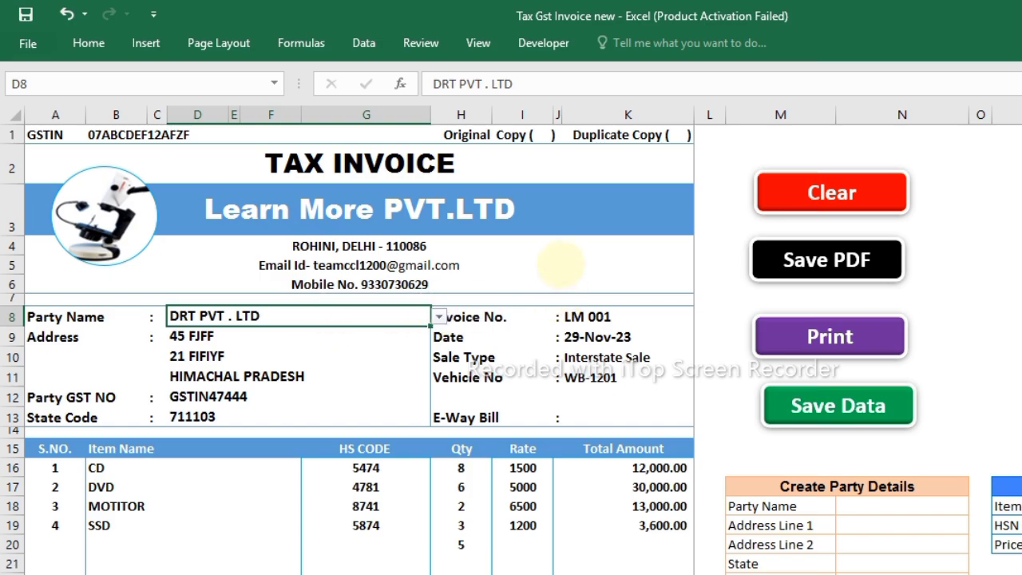
# Clear the party name in D8 and review the State Code, invoice number, date, Sale Type and vehicle cells
pyautogui.press('Delete')
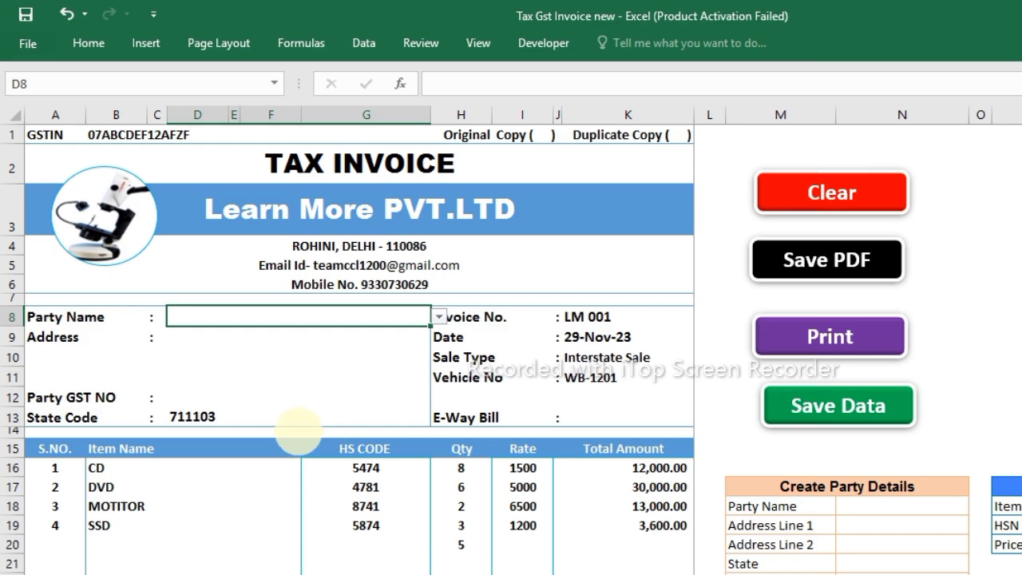
pyautogui.click(319, 415)
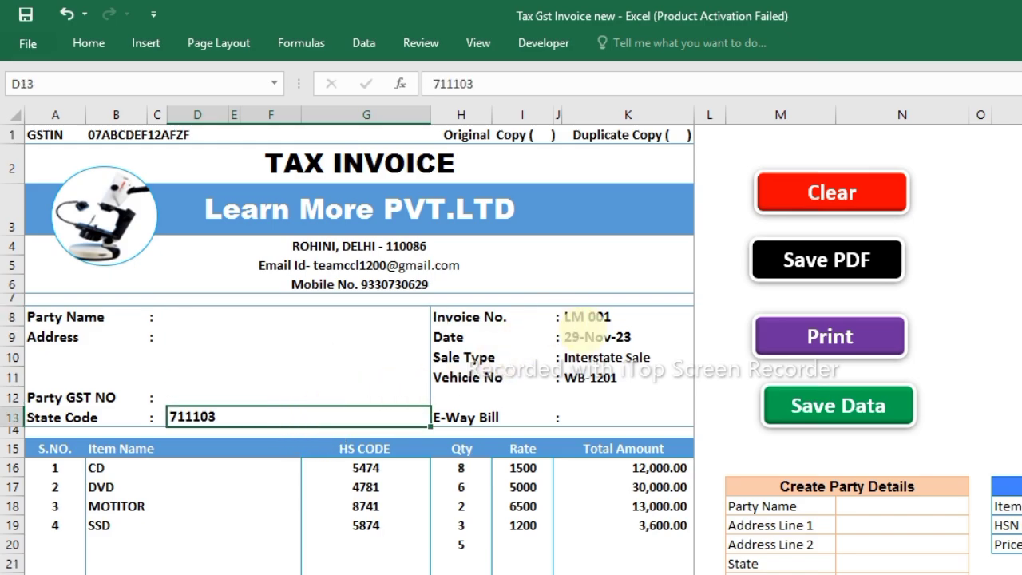
pyautogui.click(599, 316)
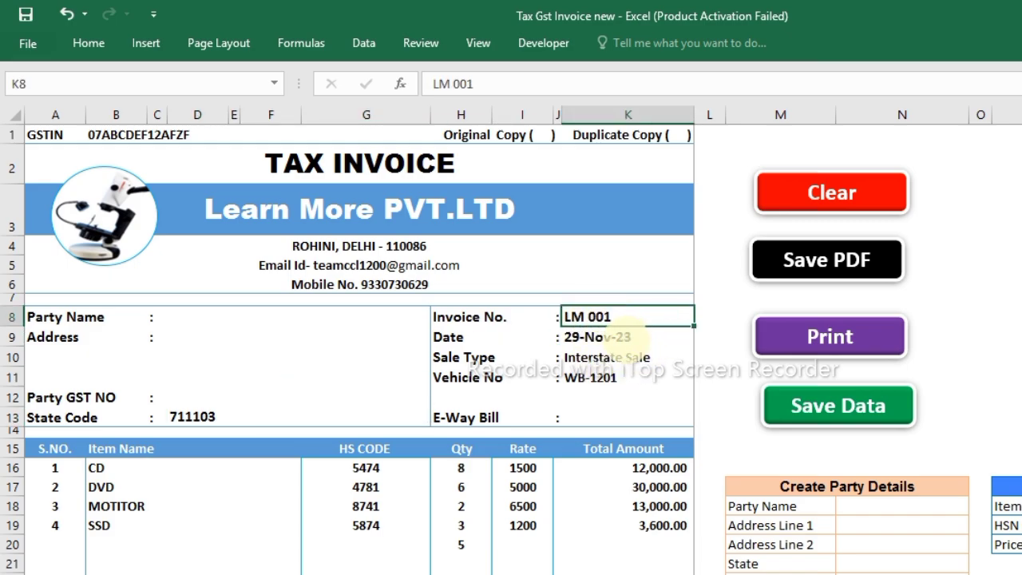
pyautogui.click(622, 336)
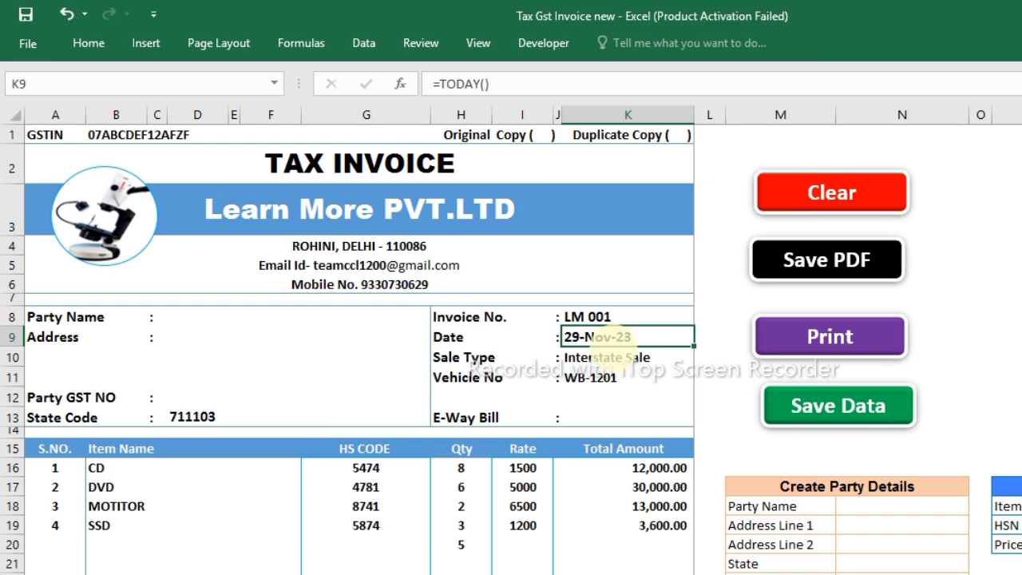
pyautogui.click(595, 377)
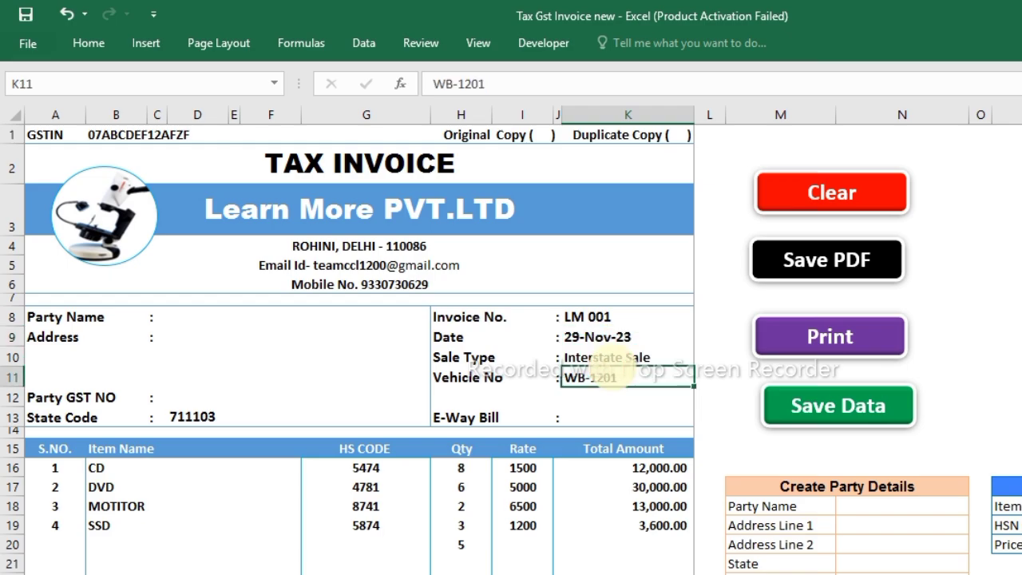
pyautogui.click(607, 357)
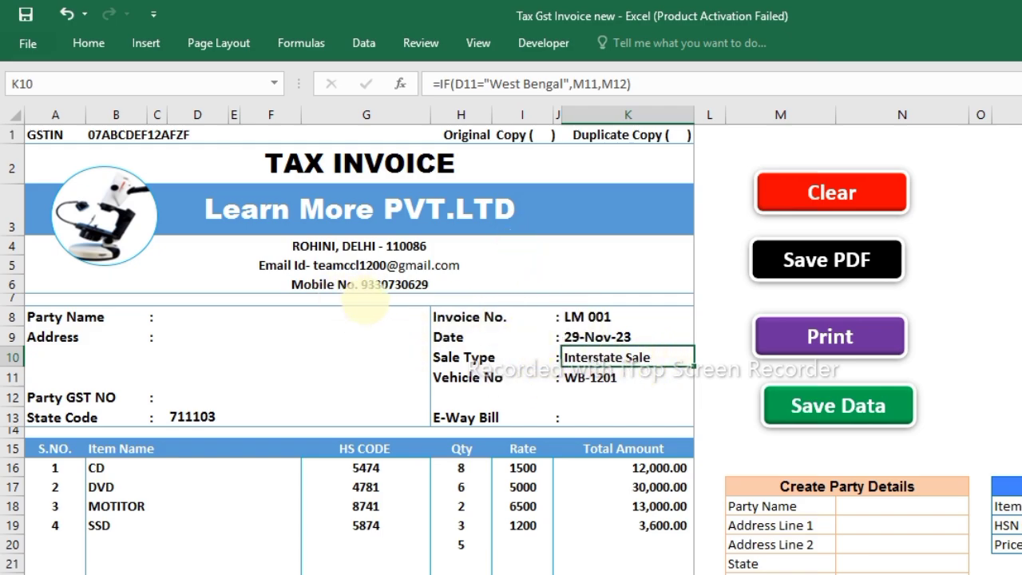
# Choose SATYA FMCG COP from the D8 party list and review the D11 and K10 formulas
pyautogui.click(399, 318)
pyautogui.click(438, 317)
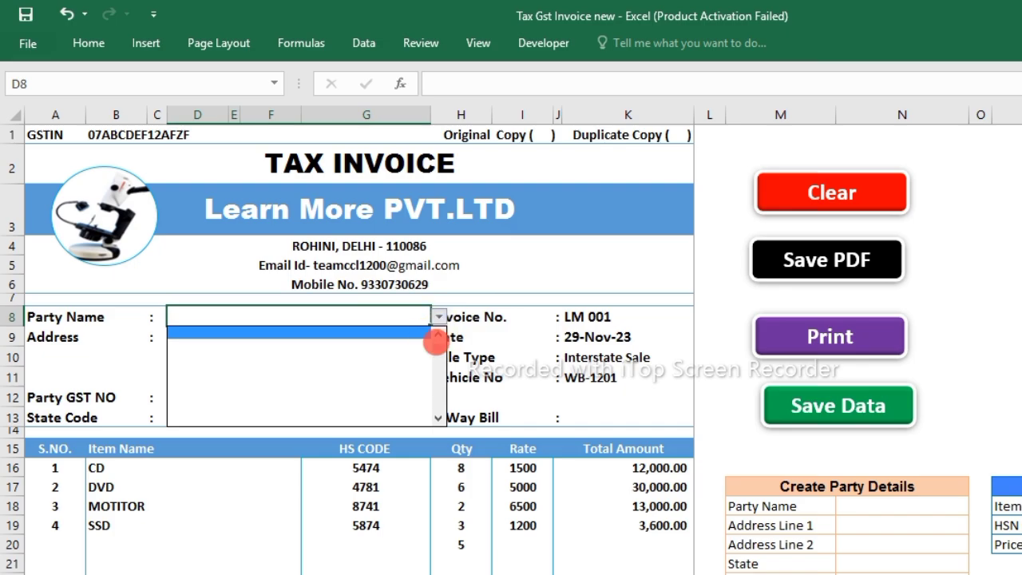
pyautogui.click(387, 353)
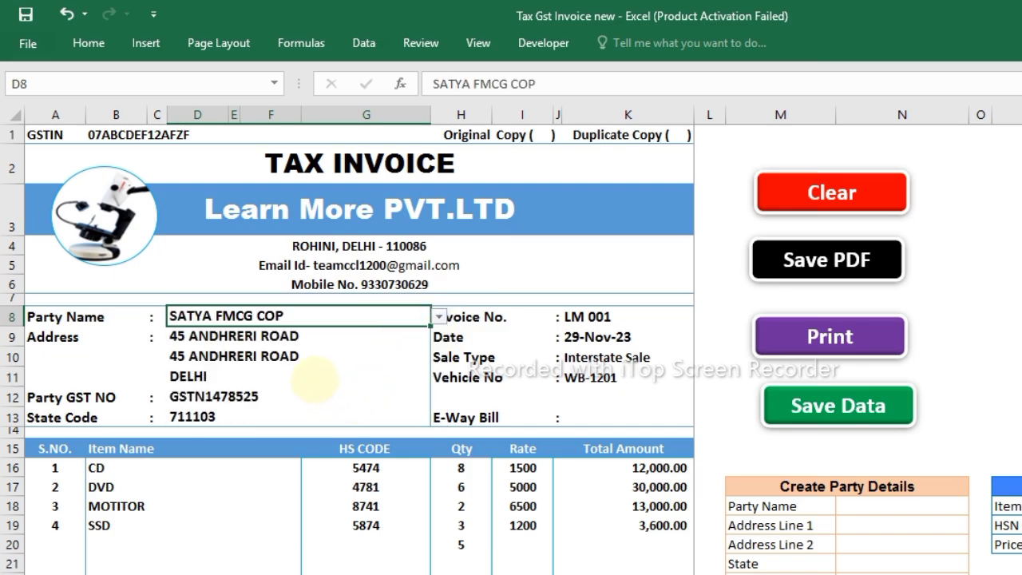
pyautogui.click(314, 381)
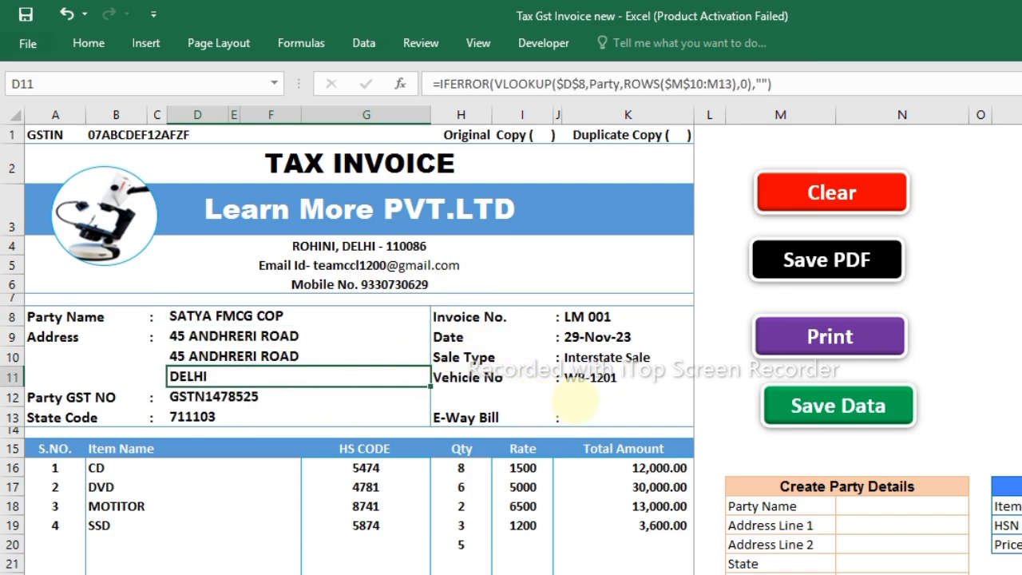
pyautogui.click(577, 361)
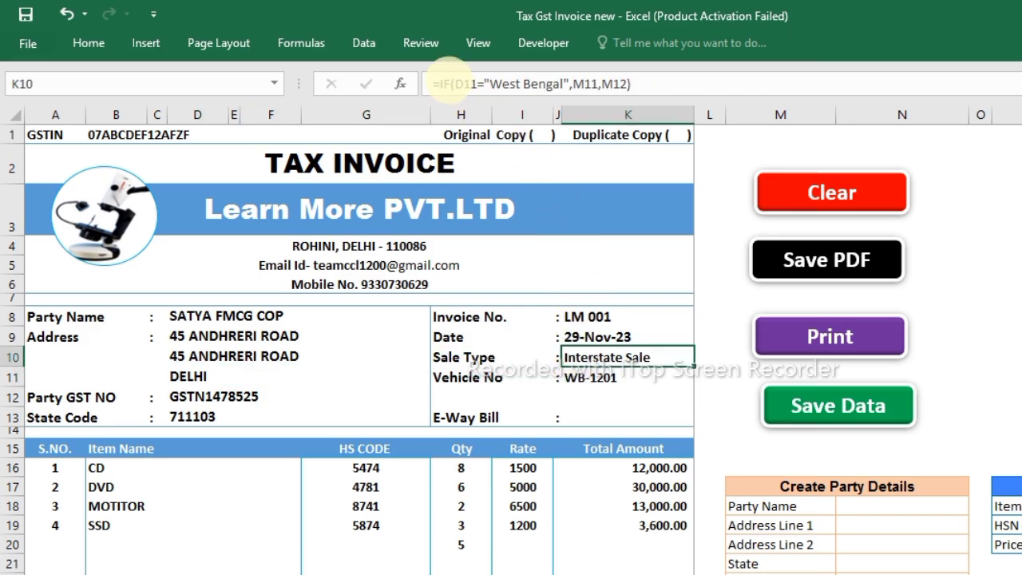
pyautogui.click(435, 84)
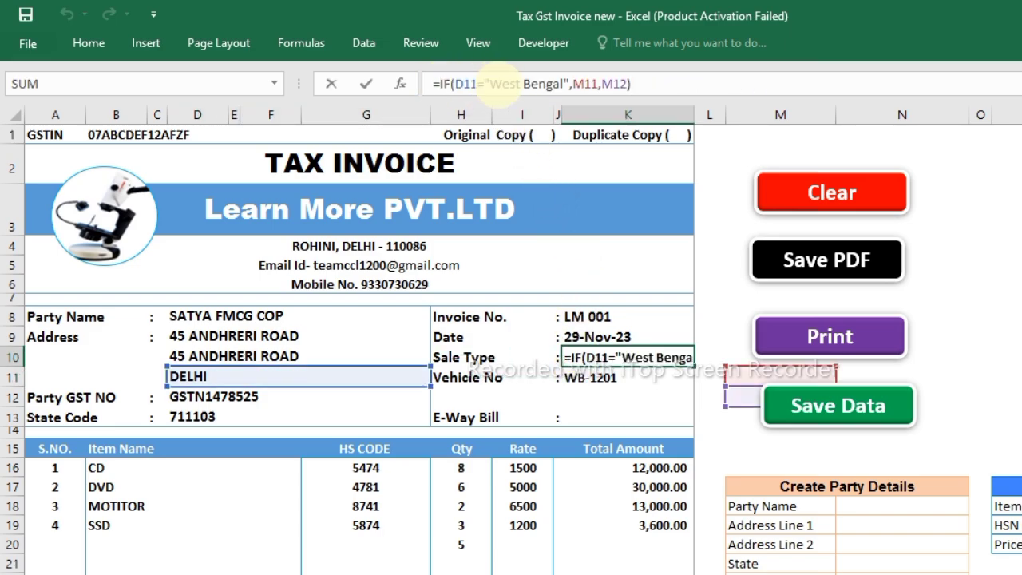
# Try wrapping K10's Sale Type formula in an IF on D11, then undo the broken edit
pyautogui.write('if')
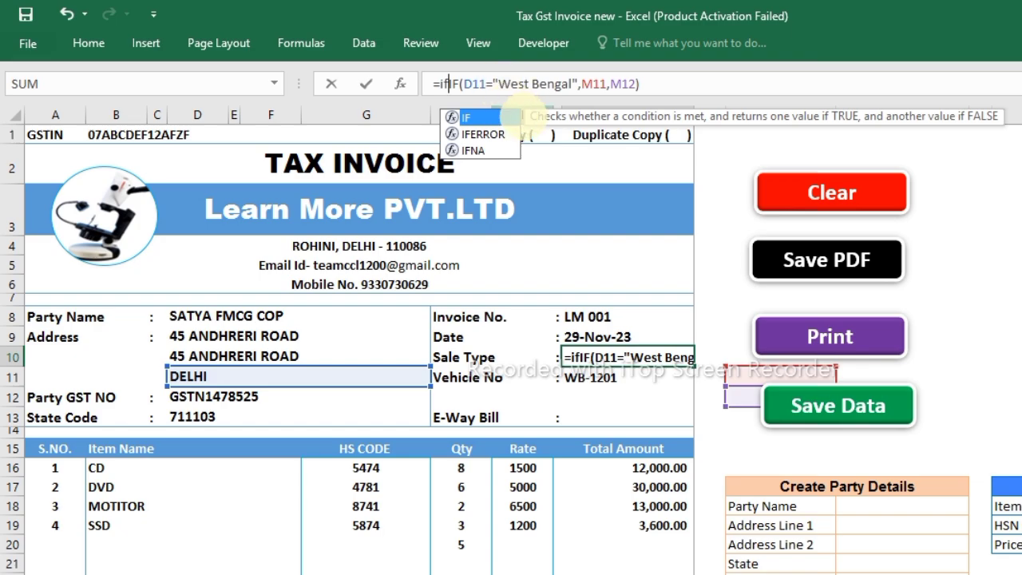
pyautogui.doubleClick(503, 118)
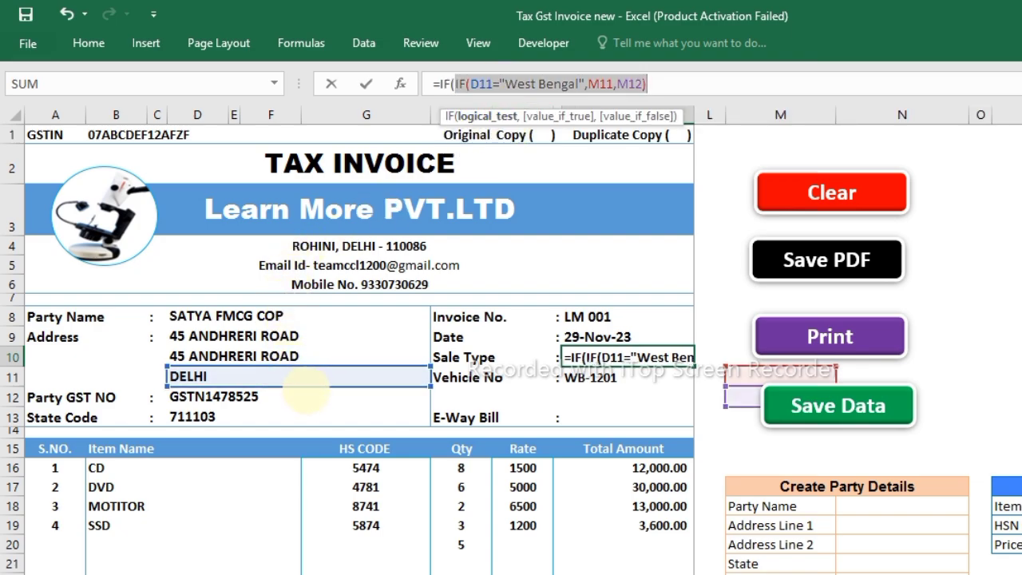
pyautogui.click(307, 377)
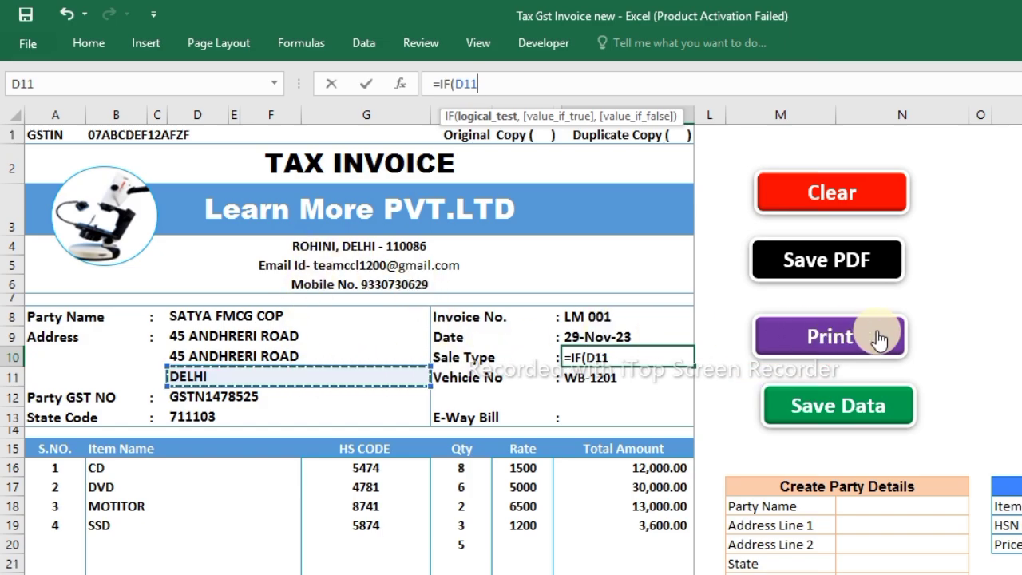
pyautogui.press('BackSpace')
pyautogui.press('BackSpace')
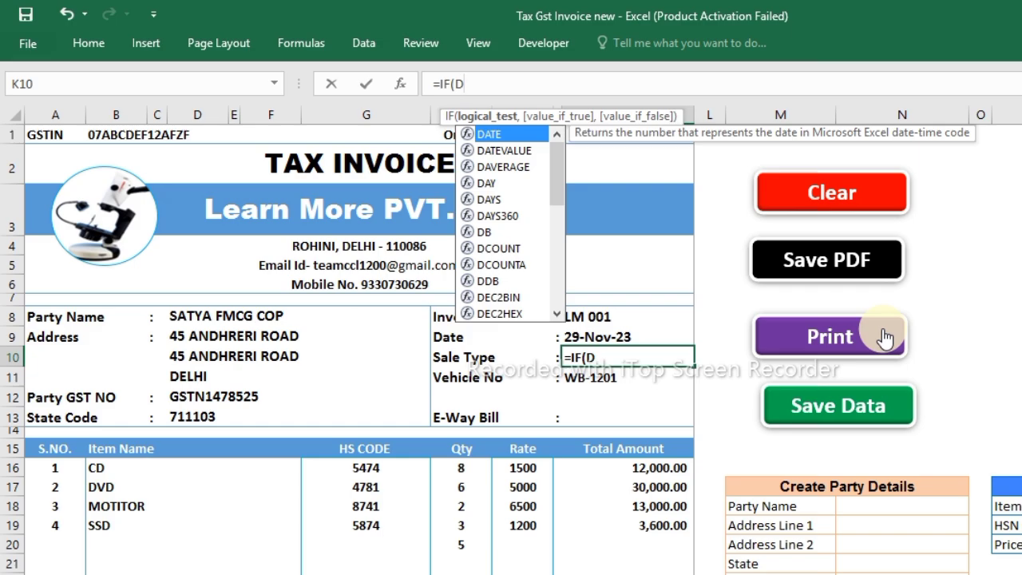
pyautogui.press('BackSpace')
pyautogui.press('BackSpace')
pyautogui.press('BackSpace')
pyautogui.press('BackSpace')
pyautogui.press('BackSpace')
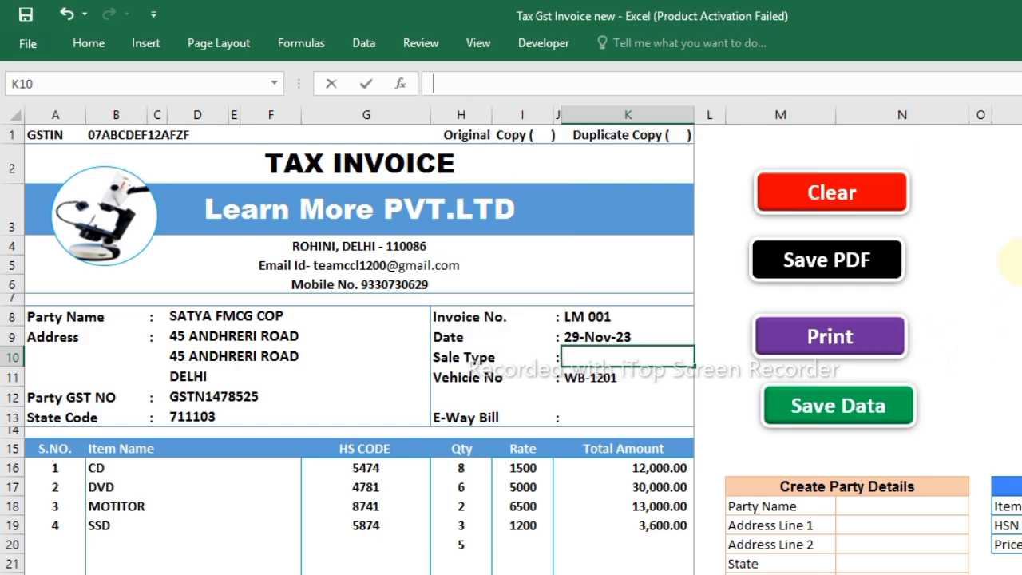
pyautogui.click(885, 338)
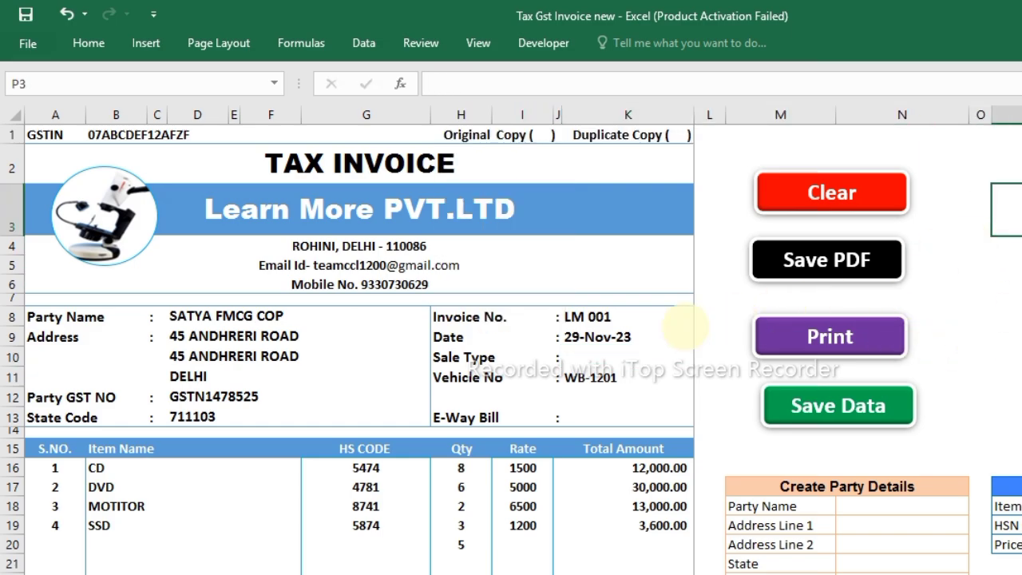
pyautogui.click(610, 348)
pyautogui.hotkey('ctrl', 'z')
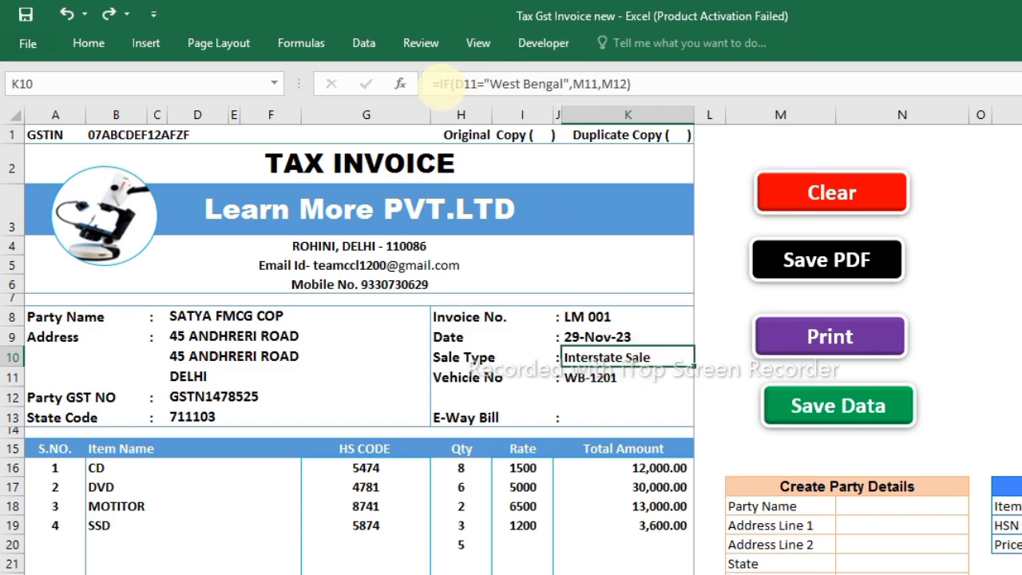
# Rewrite K10 as =IF(D11="","",IF(D11="West Bengal",M11,M12)) so it stays blank without a state
pyautogui.click(438, 84)
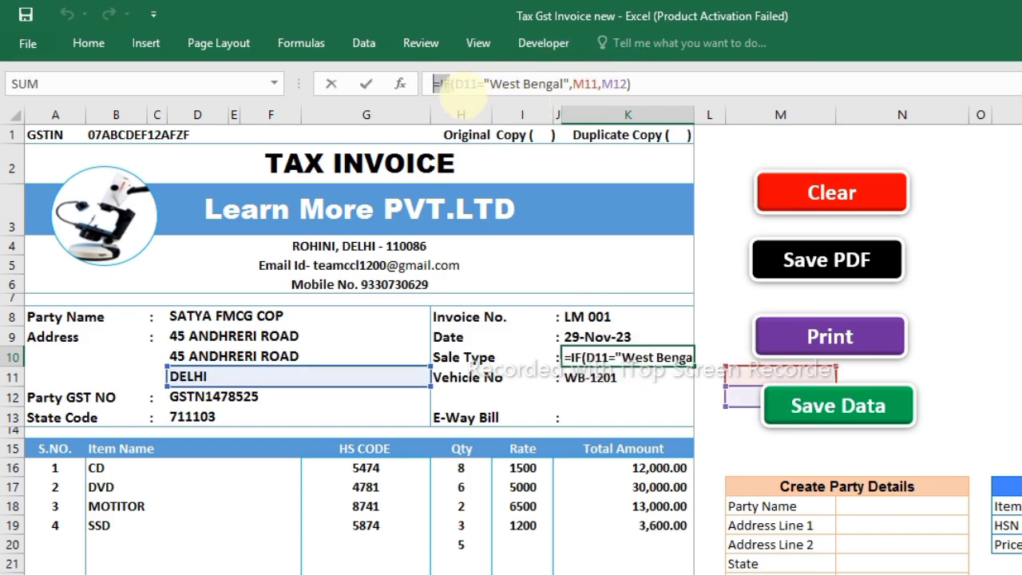
pyautogui.click(499, 84)
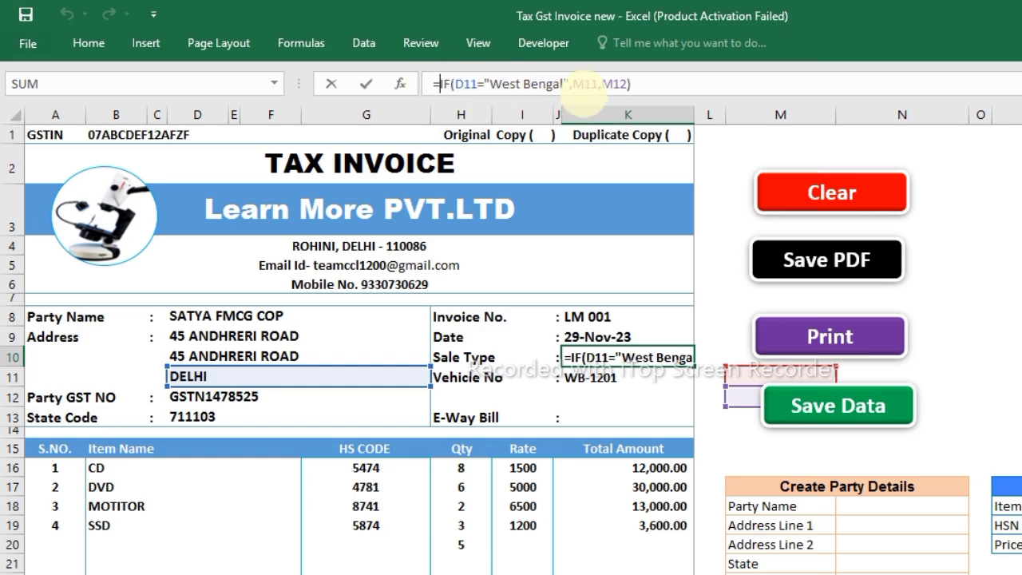
pyautogui.write('i')
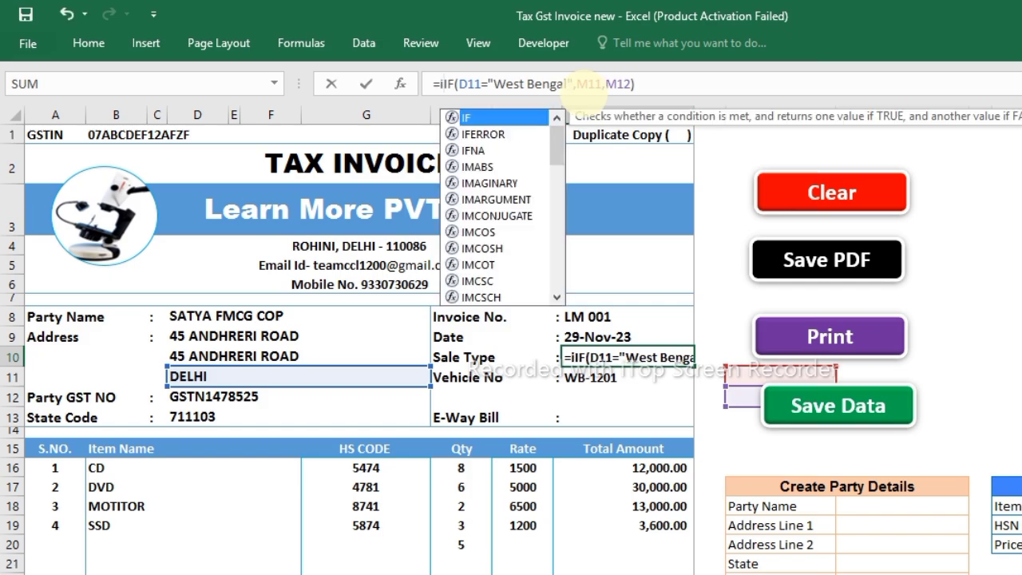
pyautogui.write('f')
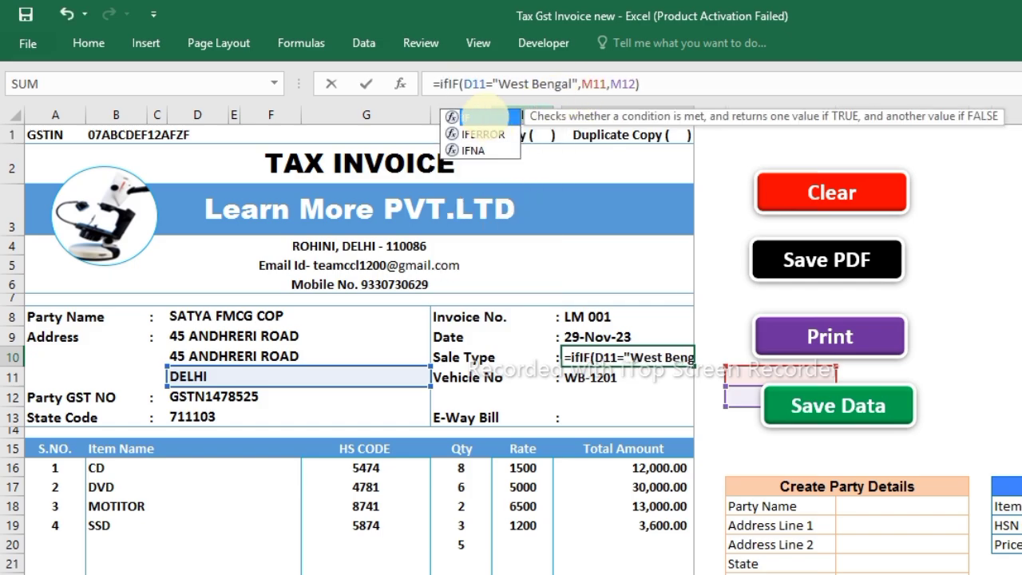
pyautogui.doubleClick(468, 119)
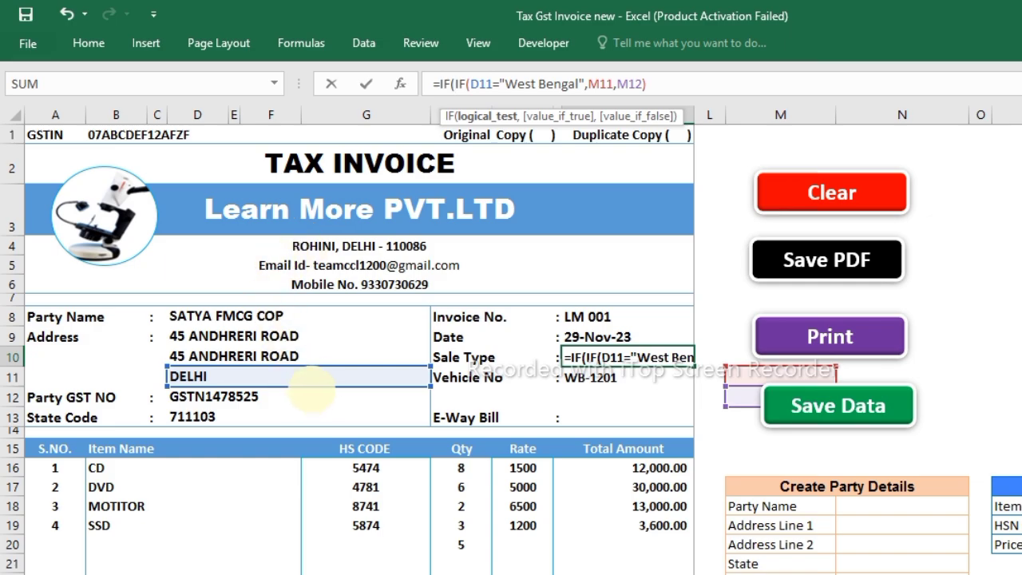
pyautogui.click(323, 380)
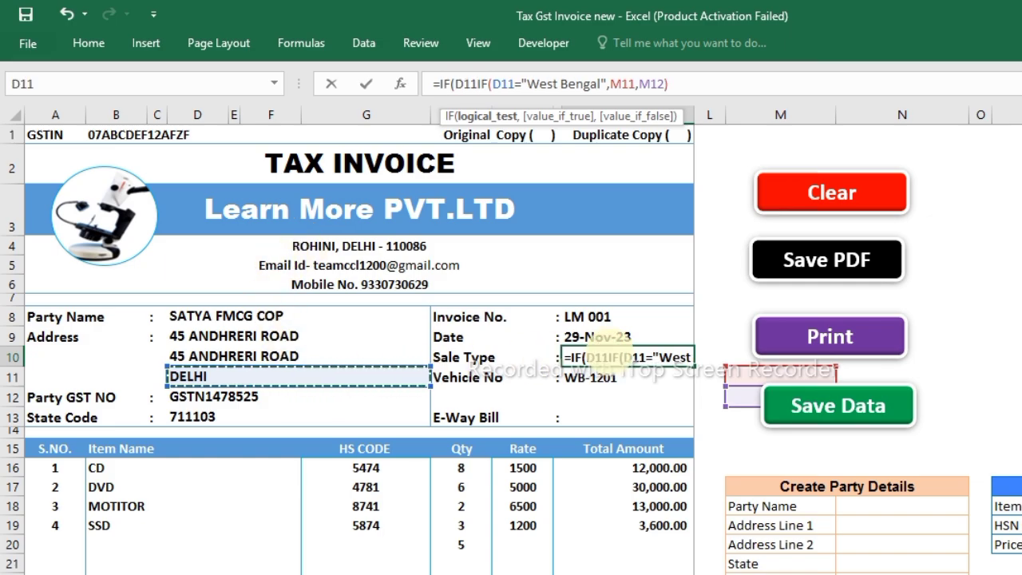
pyautogui.write('=')
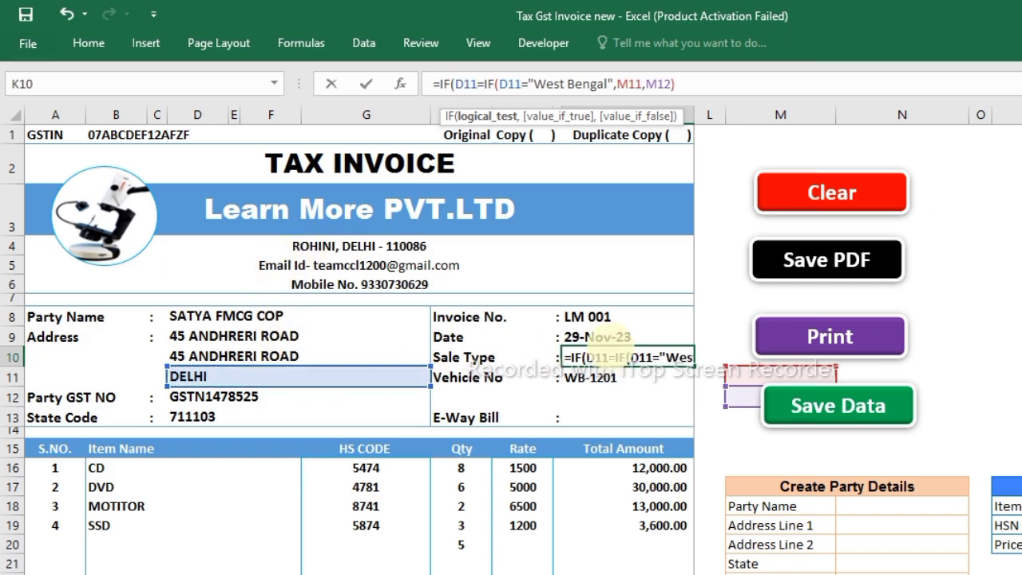
pyautogui.write('""')
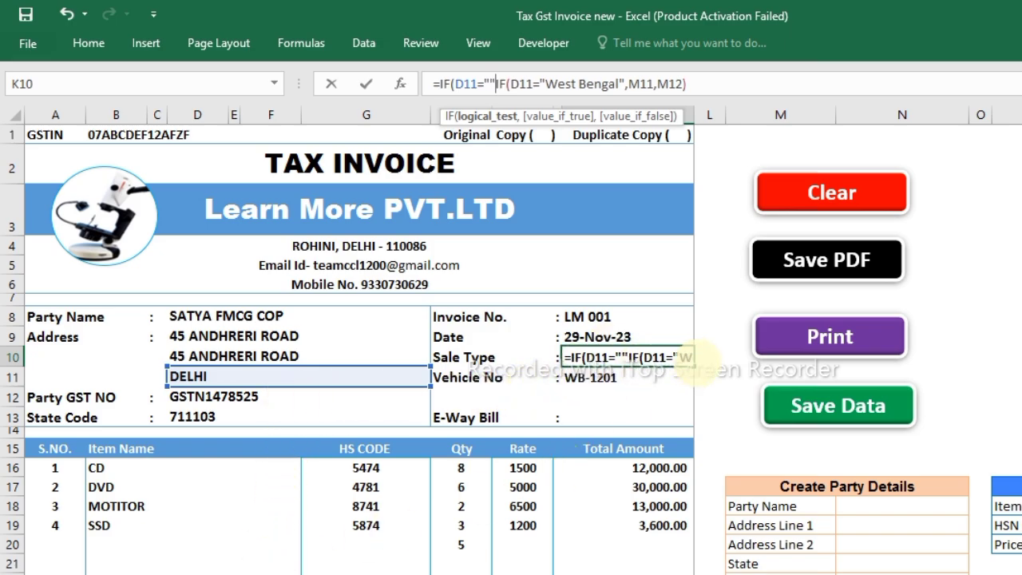
pyautogui.write(',""')
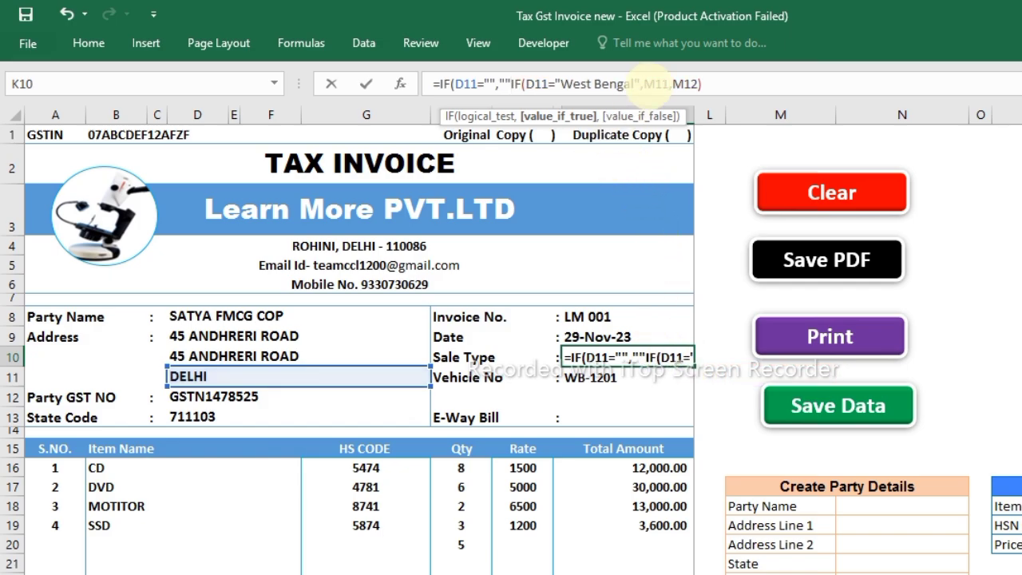
pyautogui.write(',')
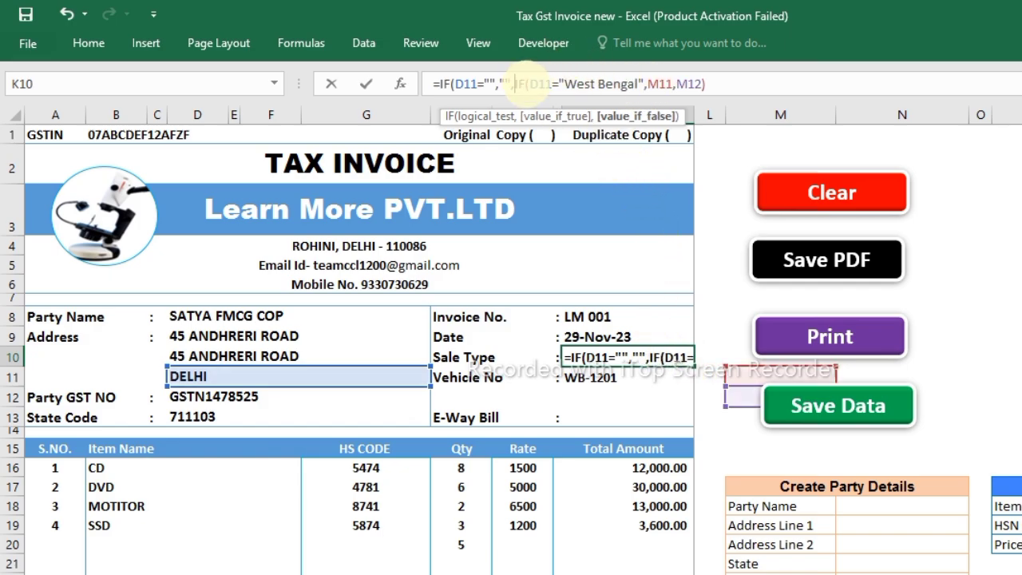
pyautogui.click(740, 85)
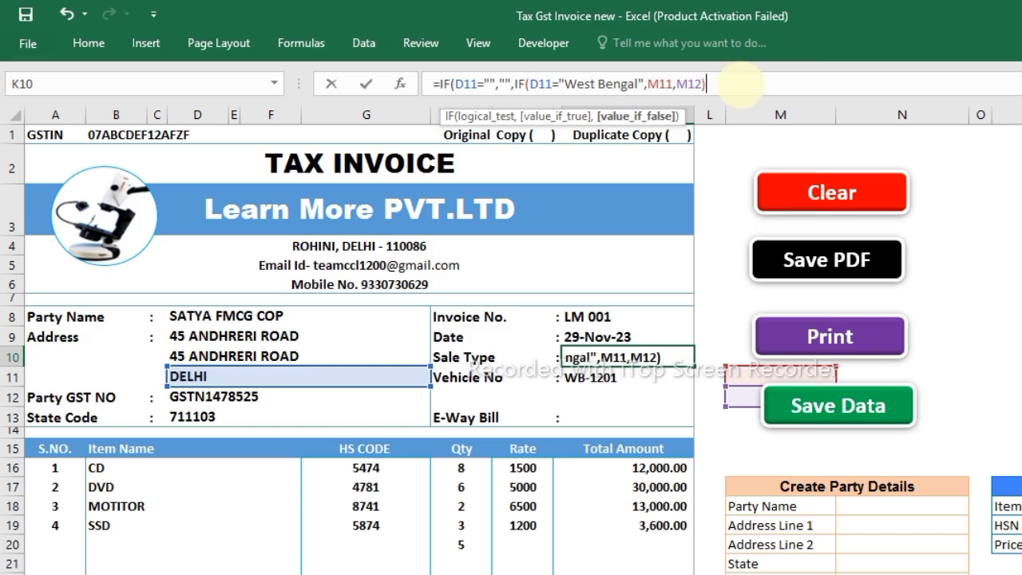
pyautogui.write(')')
pyautogui.press('Return')
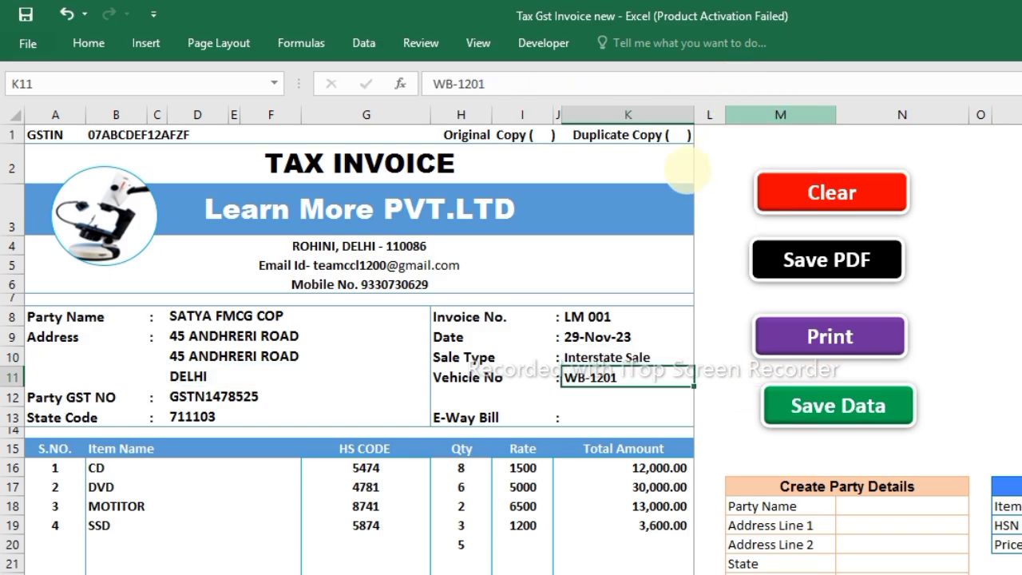
# Delete the party name from D8, then check the State Code, Invoice No. and Vehicle No. cells
pyautogui.click(308, 320)
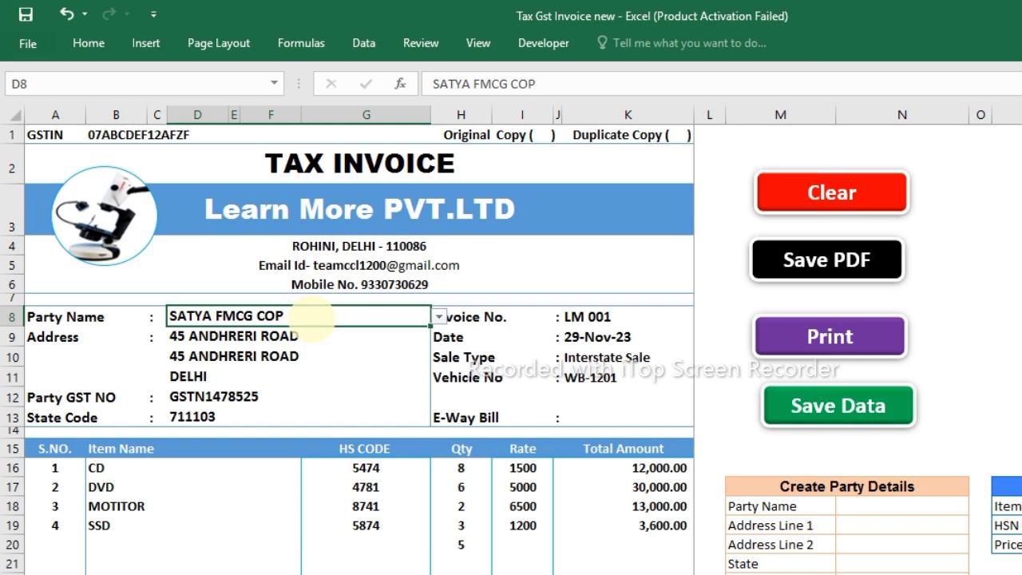
pyautogui.press('Delete')
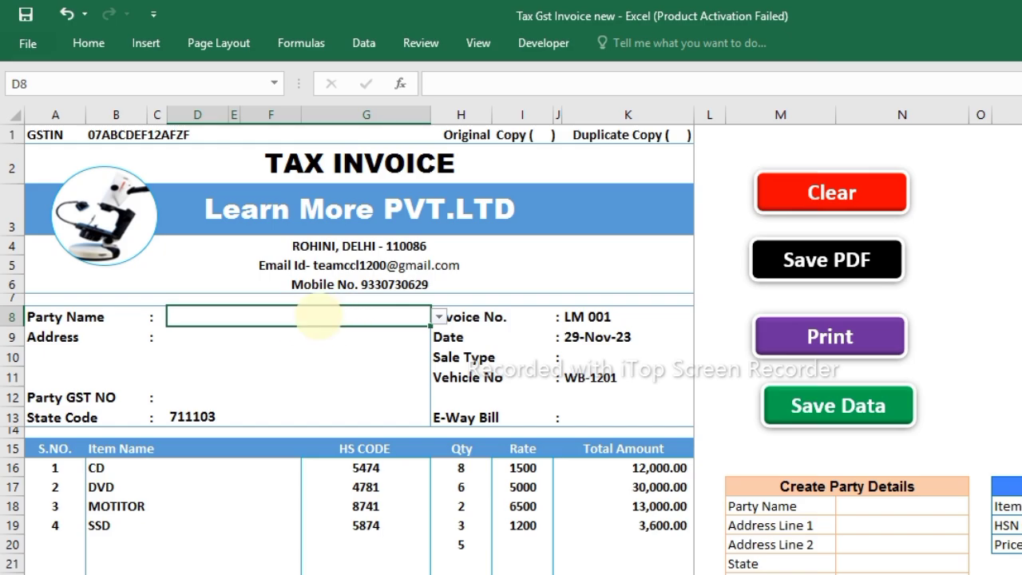
pyautogui.click(274, 418)
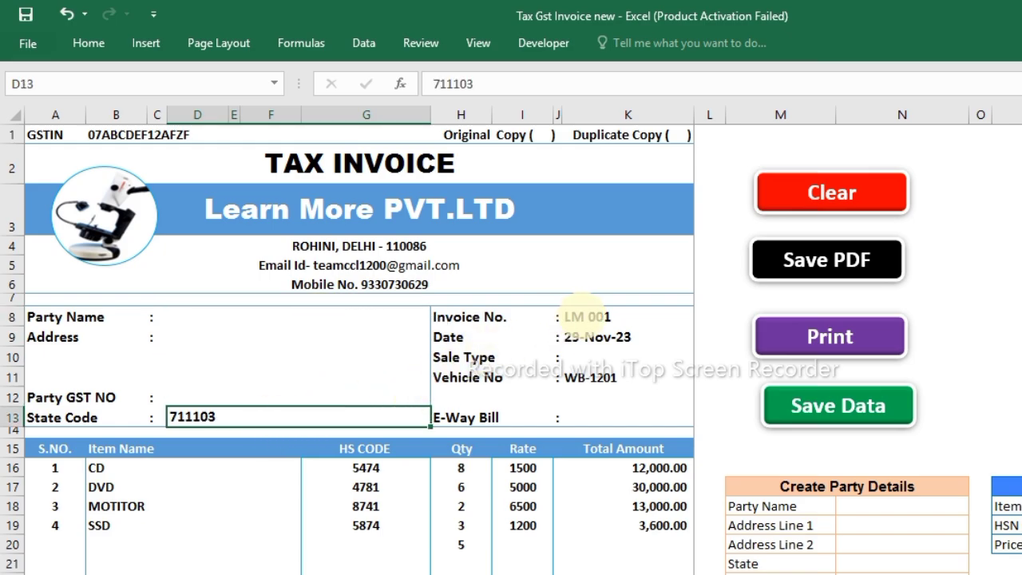
pyautogui.click(583, 315)
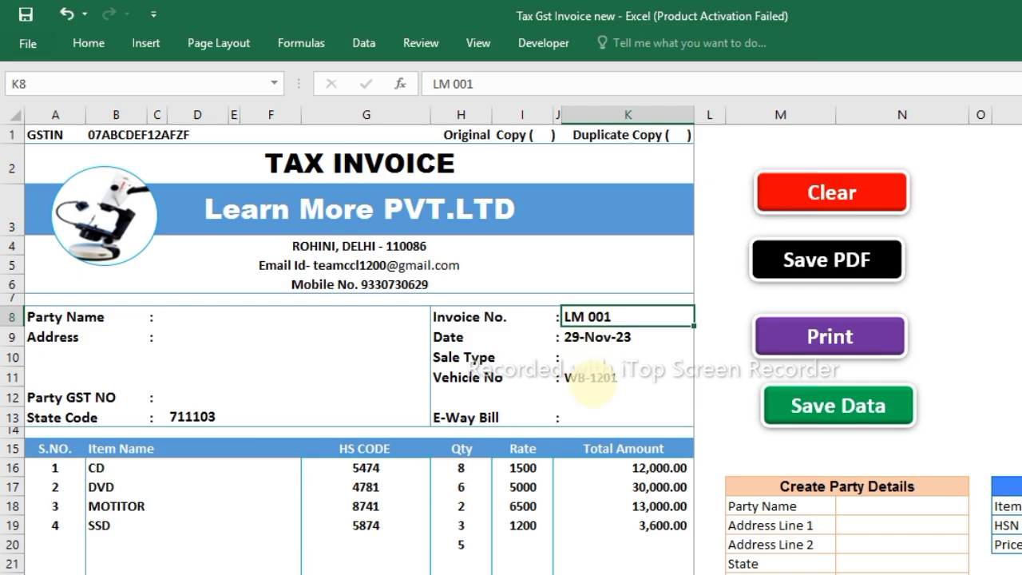
pyautogui.click(591, 378)
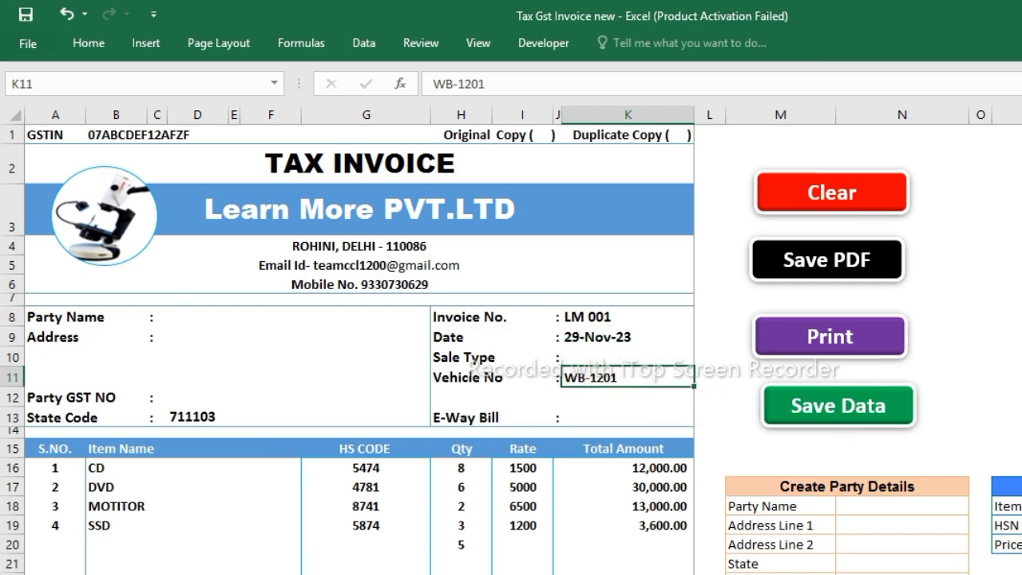
# Clear the item names in B16:B28 and check the first quantity cell
pyautogui.scroll(-2, 511, 352)
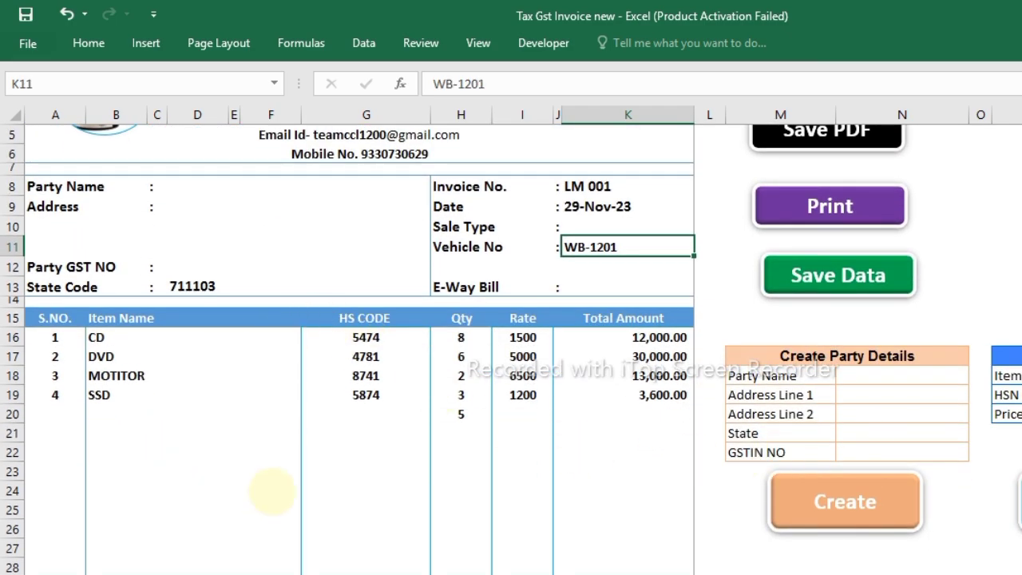
pyautogui.moveTo(211, 336)
pyautogui.mouseDown()
pyautogui.moveTo(223, 563)
pyautogui.moveTo(252, 559)
pyautogui.mouseUp()
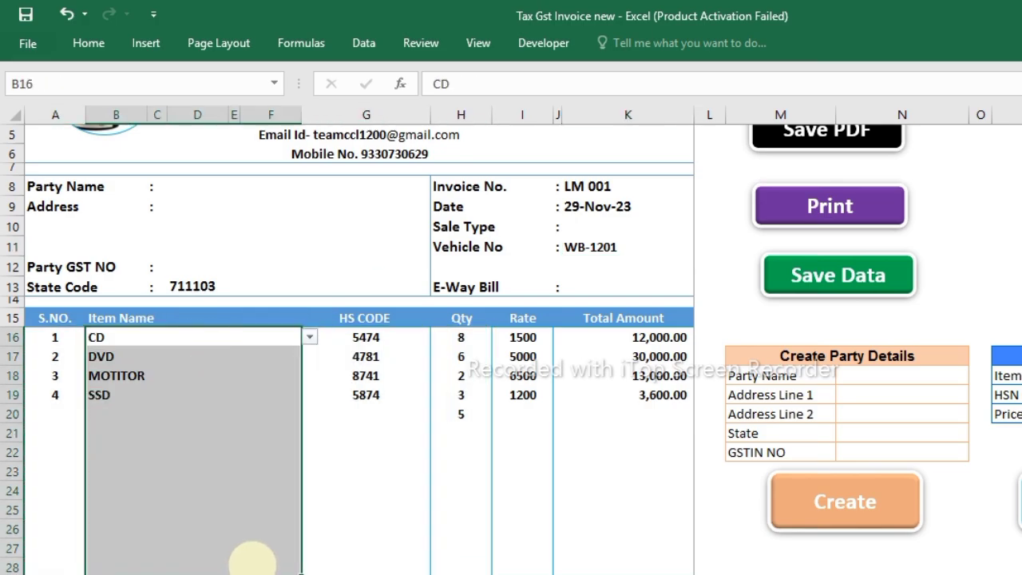
pyautogui.press('Delete')
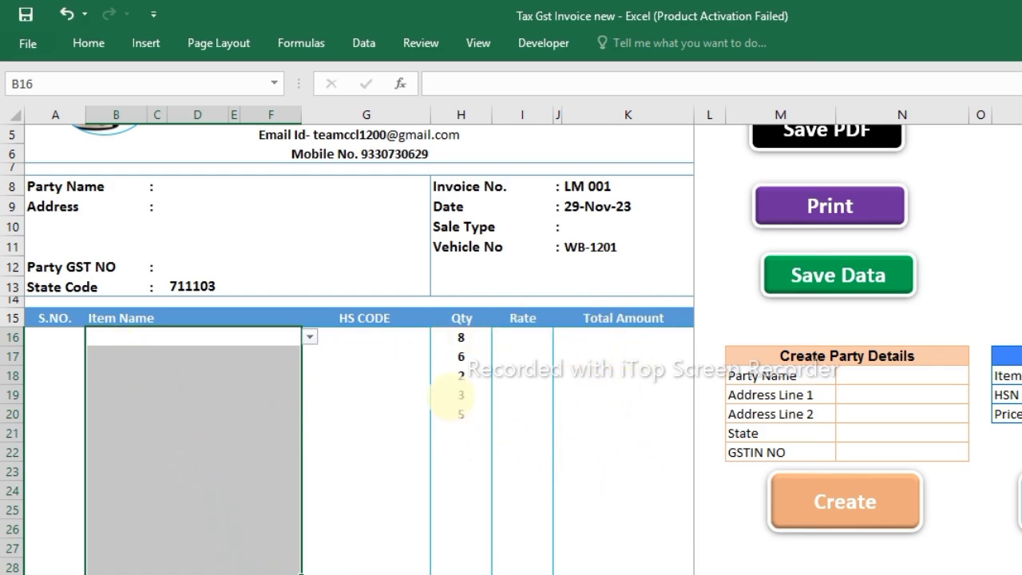
pyautogui.click(457, 335)
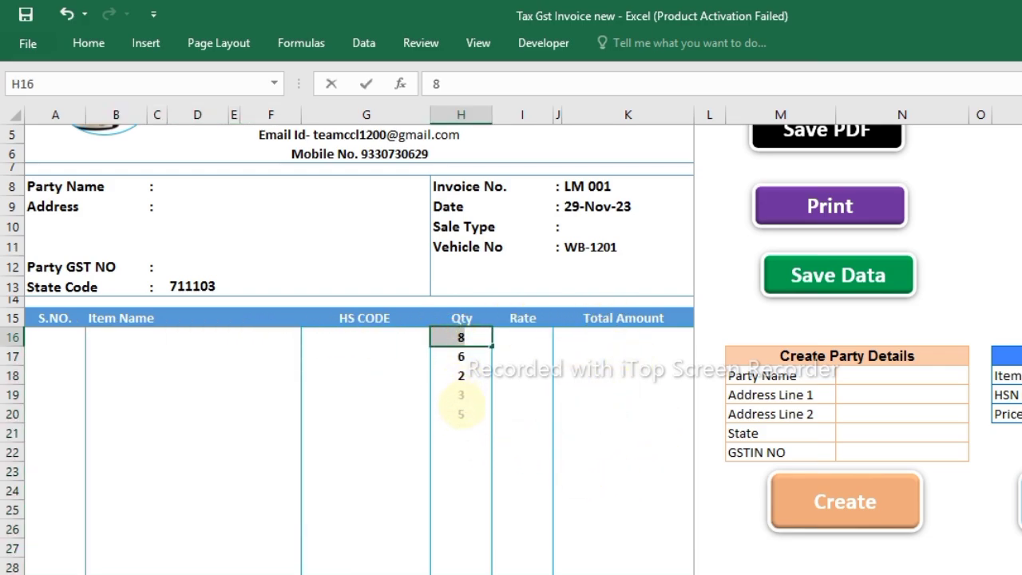
pyautogui.press('F2')
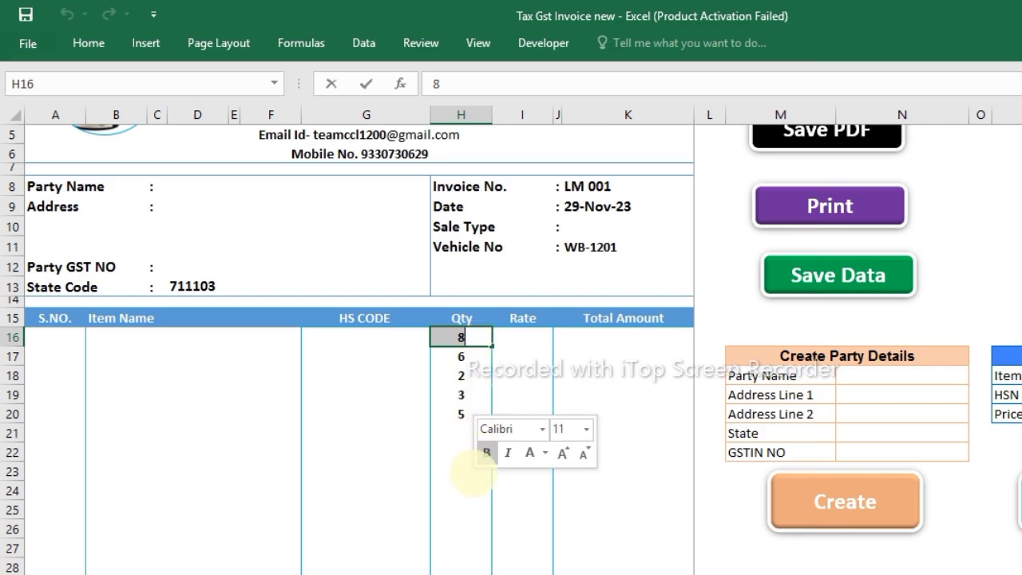
pyautogui.click(331, 489)
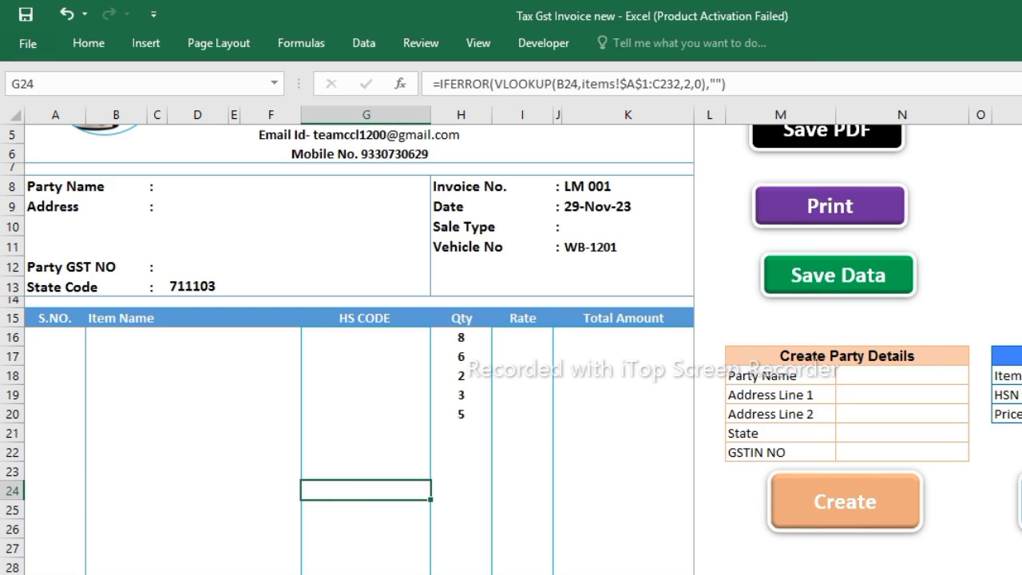
# Pick a West Bengal party from the D8 list so Sale Type shows State Sale
pyautogui.scroll(2, 359, 319)
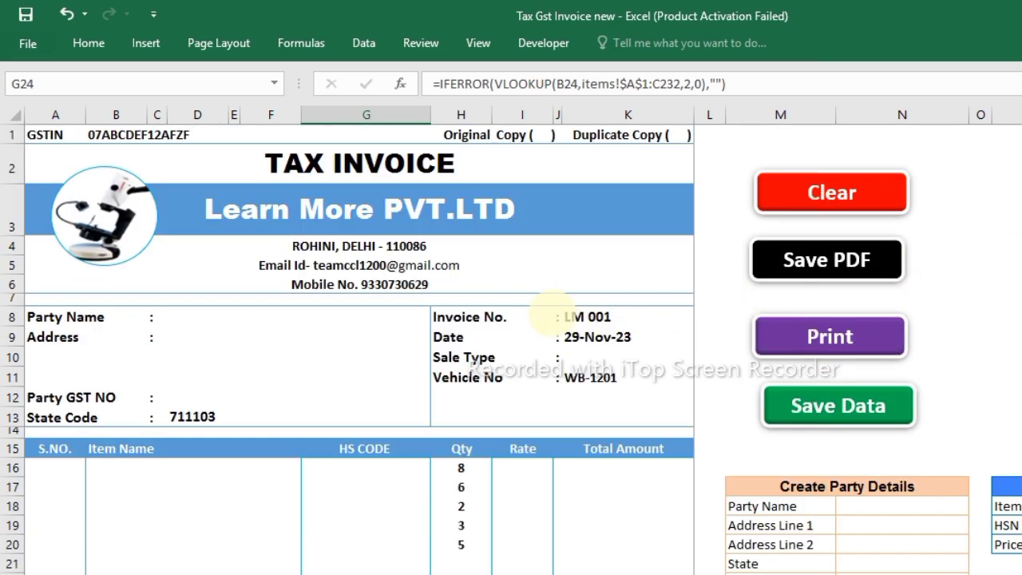
pyautogui.click(413, 319)
pyautogui.click(437, 317)
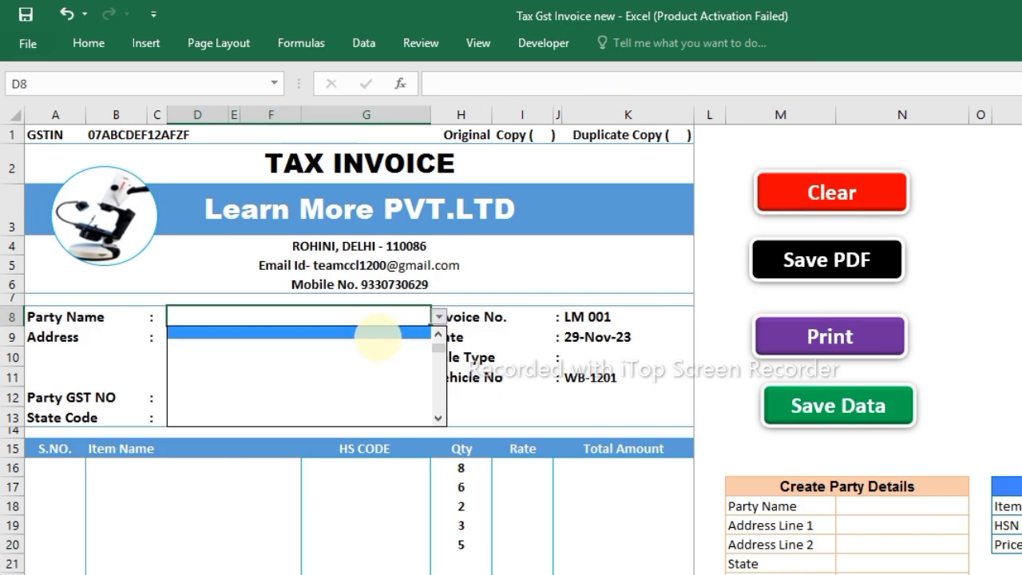
pyautogui.click(419, 340)
pyautogui.click(425, 318)
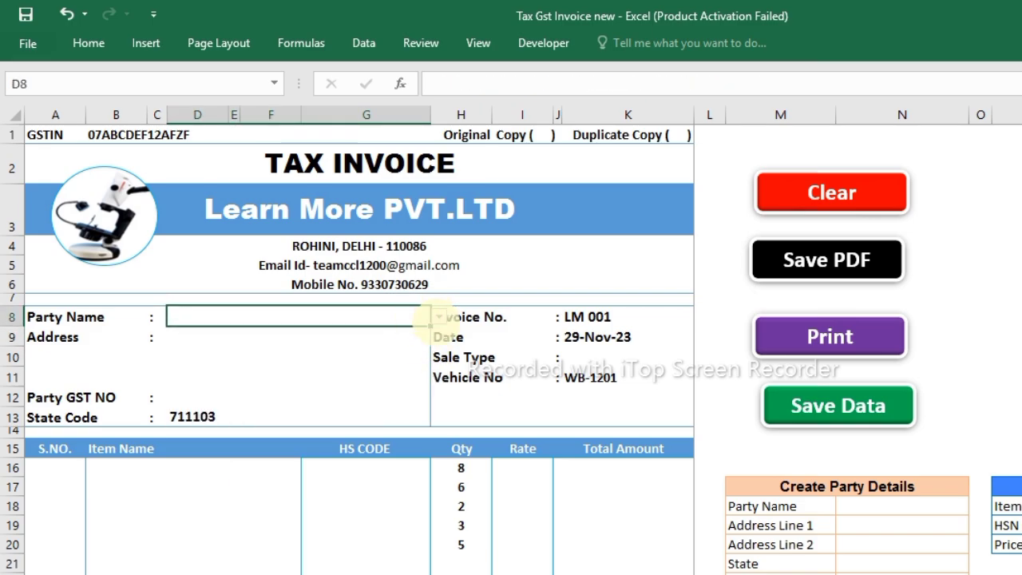
pyautogui.click(438, 317)
pyautogui.scroll(3, 447, 338)
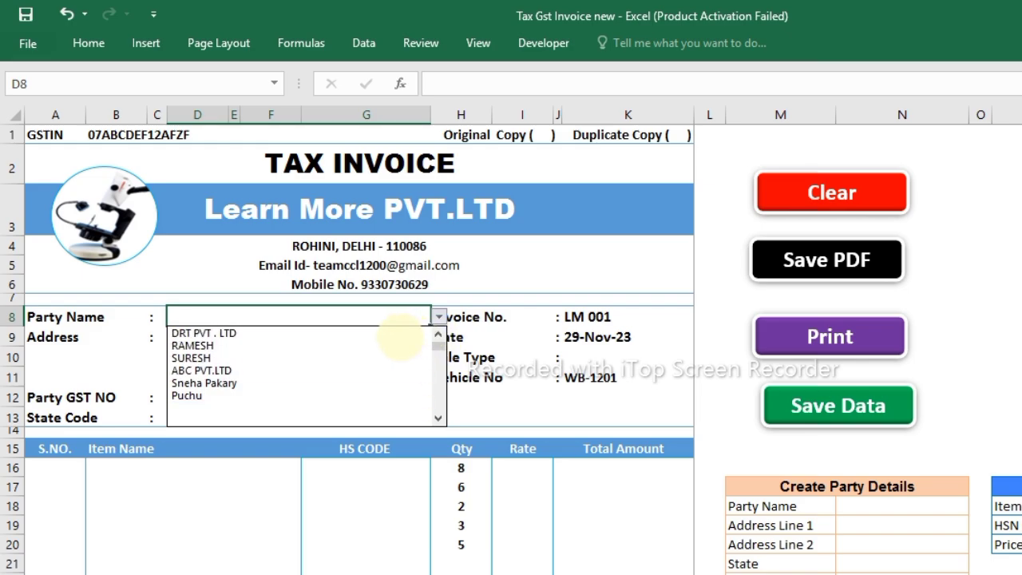
pyautogui.click(382, 349)
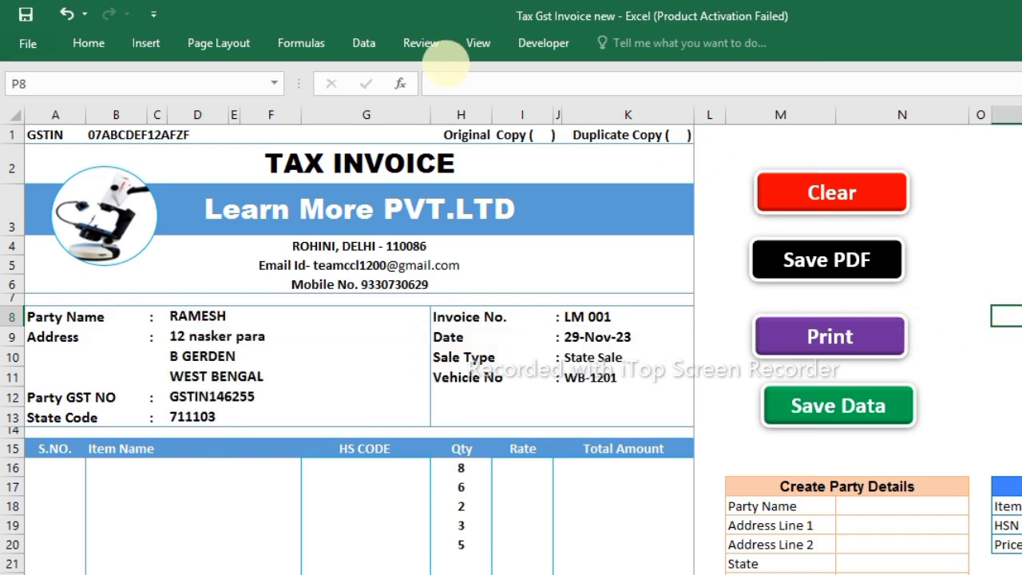
# Record a new macro named Clear123, stored in This Workbook
pyautogui.click(542, 43)
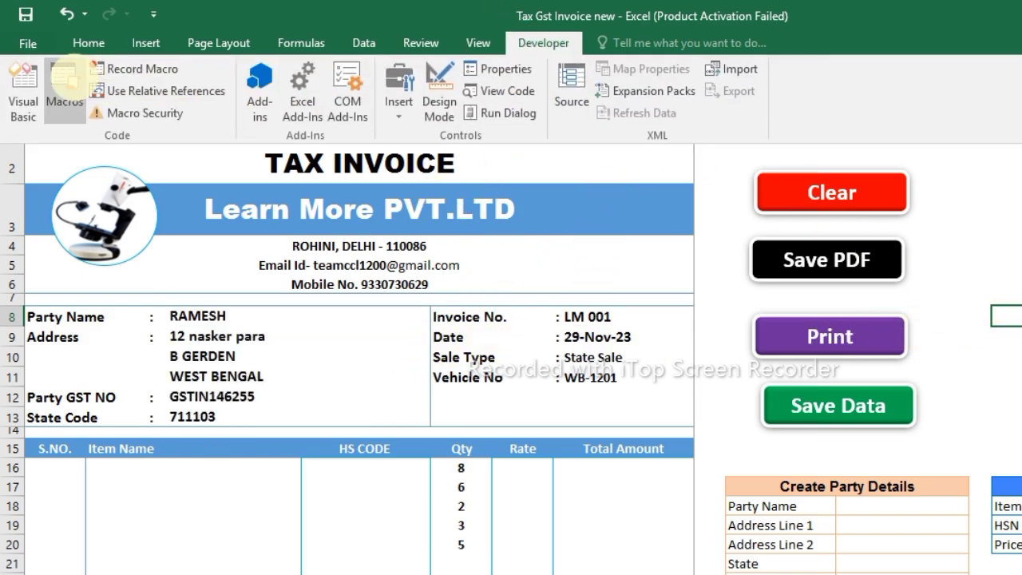
pyautogui.click(143, 69)
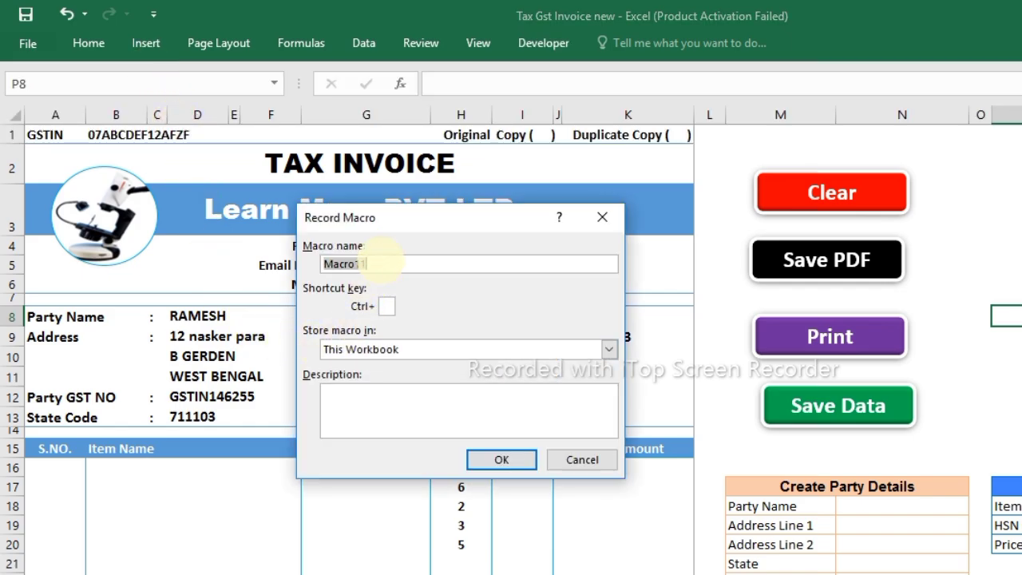
pyautogui.click(376, 264)
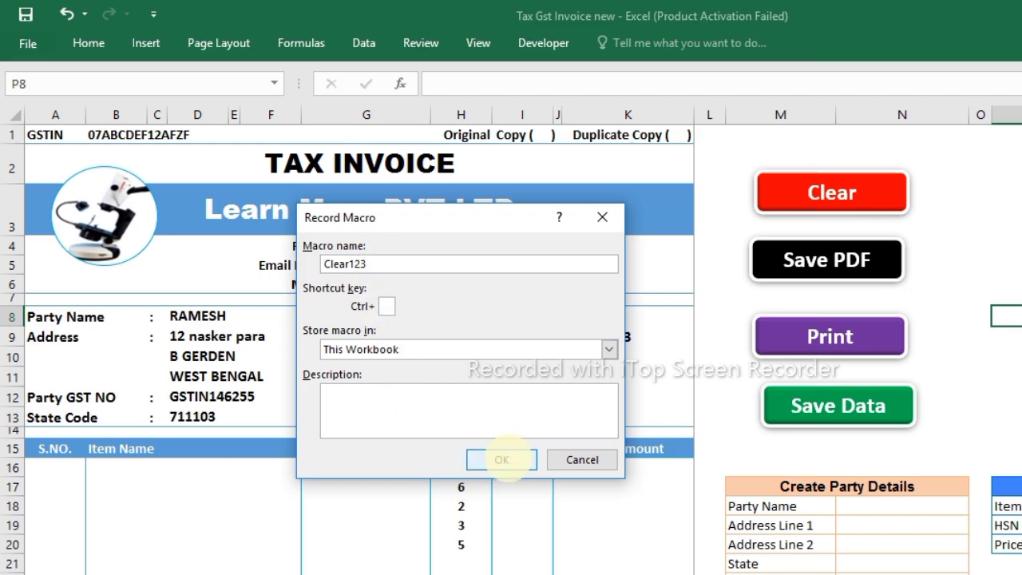
pyautogui.click(501, 459)
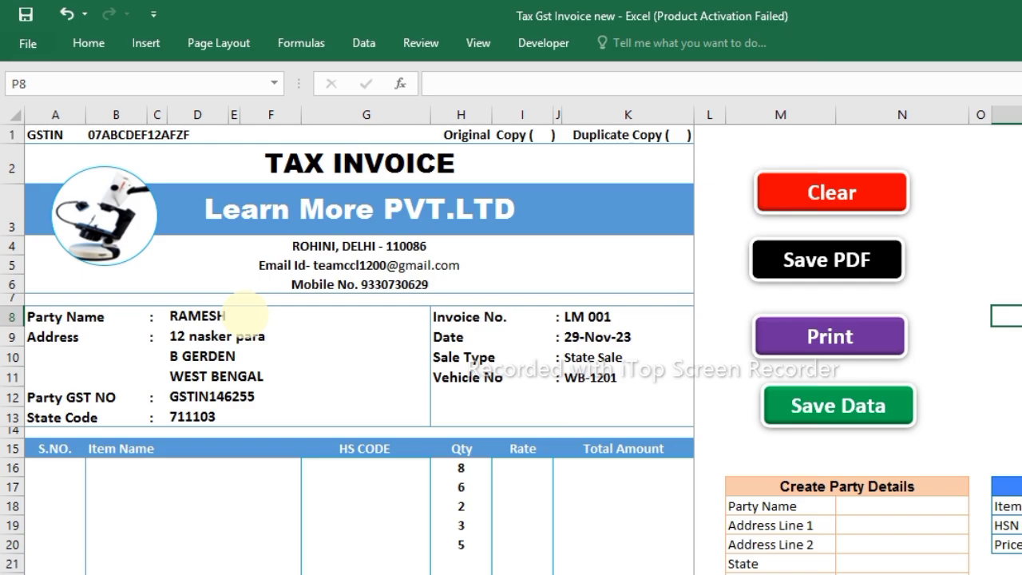
# Empty D8, D13, K8, K11, B16:F28 and H16:H23 together, then stop the Clear123 recording
pyautogui.click(246, 317)
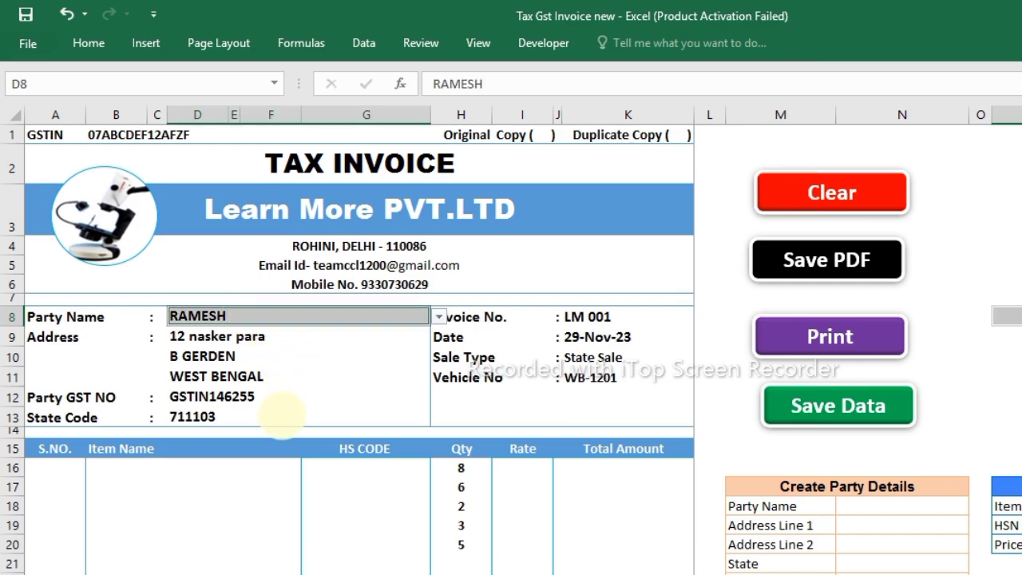
pyautogui.click(266, 417)
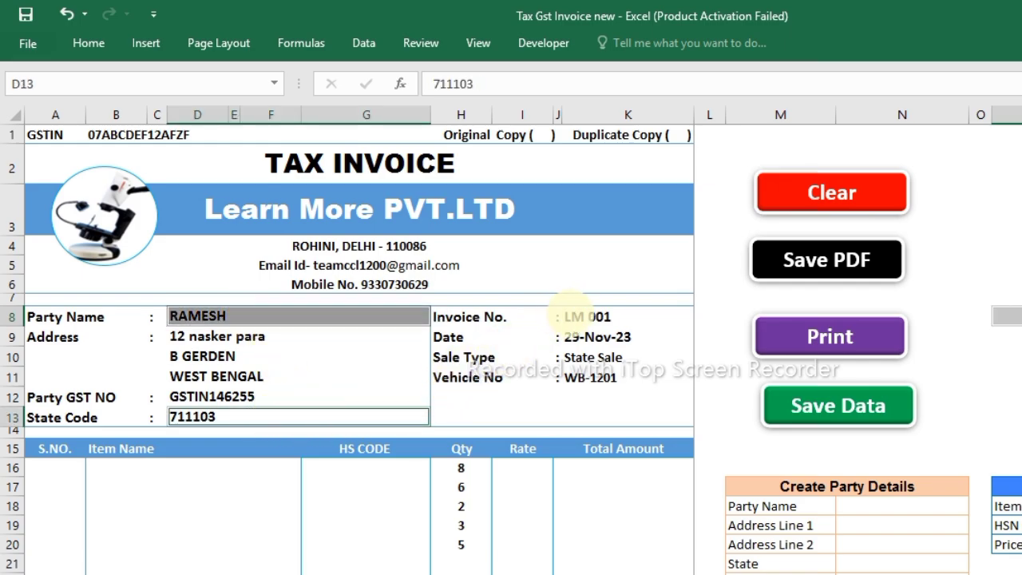
pyautogui.keyDown('ctrl'); pyautogui.click(572, 313); pyautogui.keyUp('ctrl')
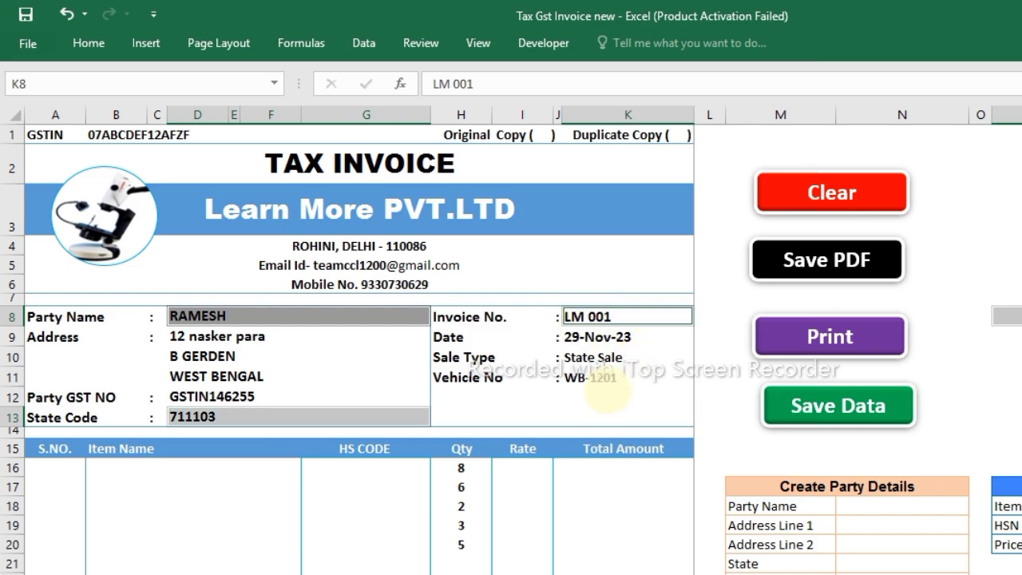
pyautogui.keyDown('ctrl'); pyautogui.click(611, 381); pyautogui.keyUp('ctrl')
pyautogui.scroll(-1, 604, 410)
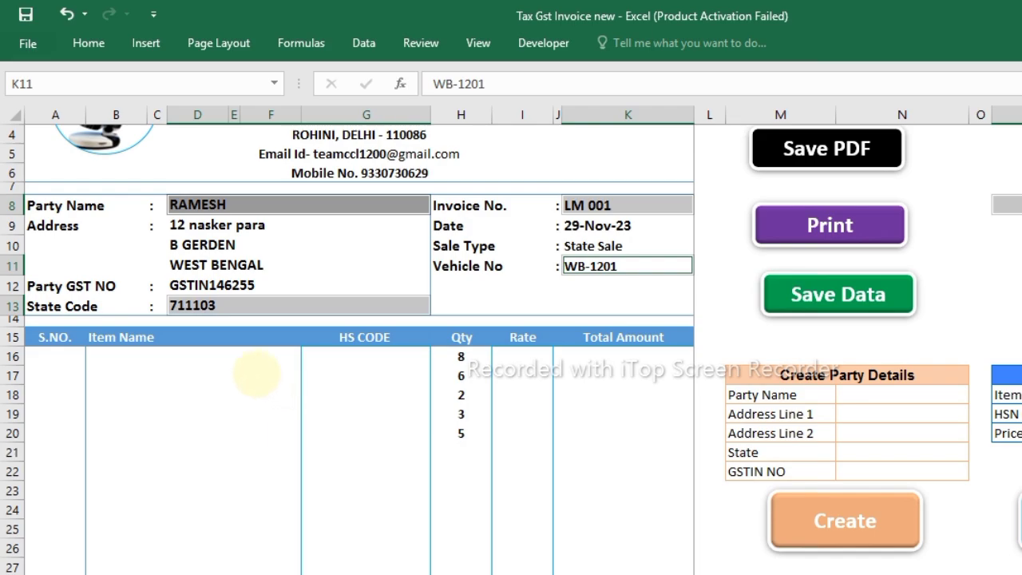
pyautogui.moveTo(257, 357); pyautogui.dragTo(268, 569)
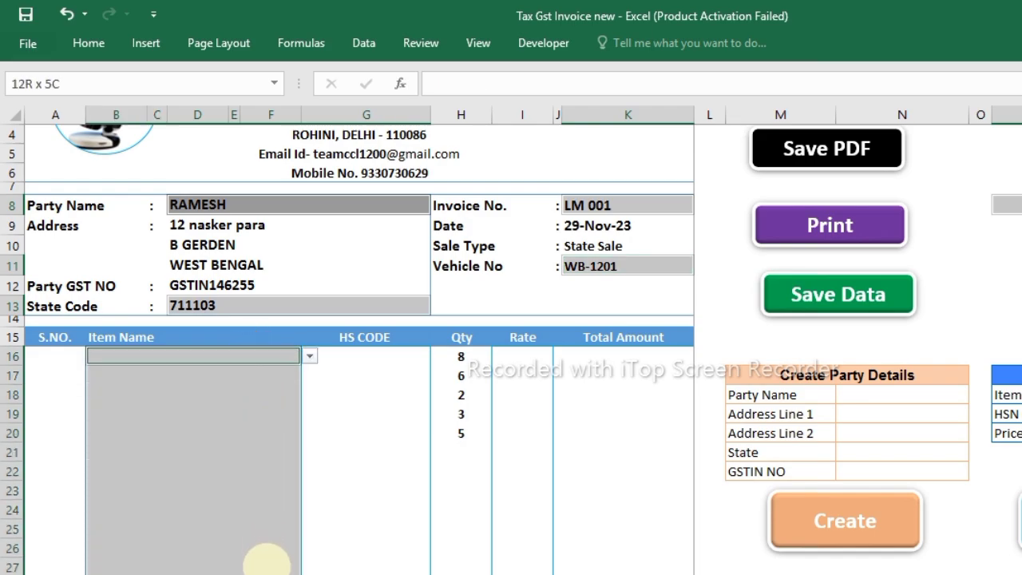
pyautogui.moveTo(461, 357); pyautogui.dragTo(470, 571)
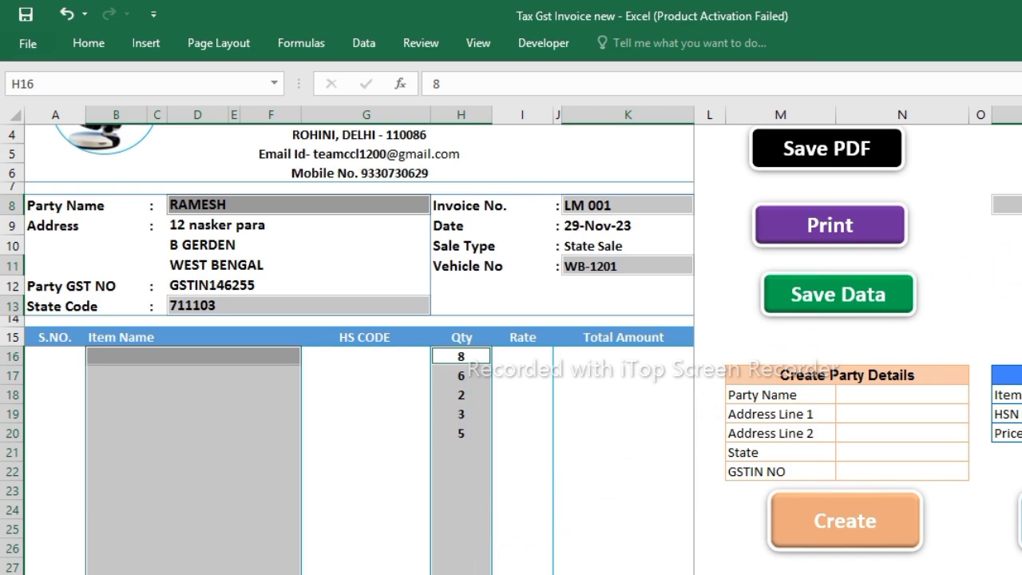
pyautogui.scroll(1, 360, 319)
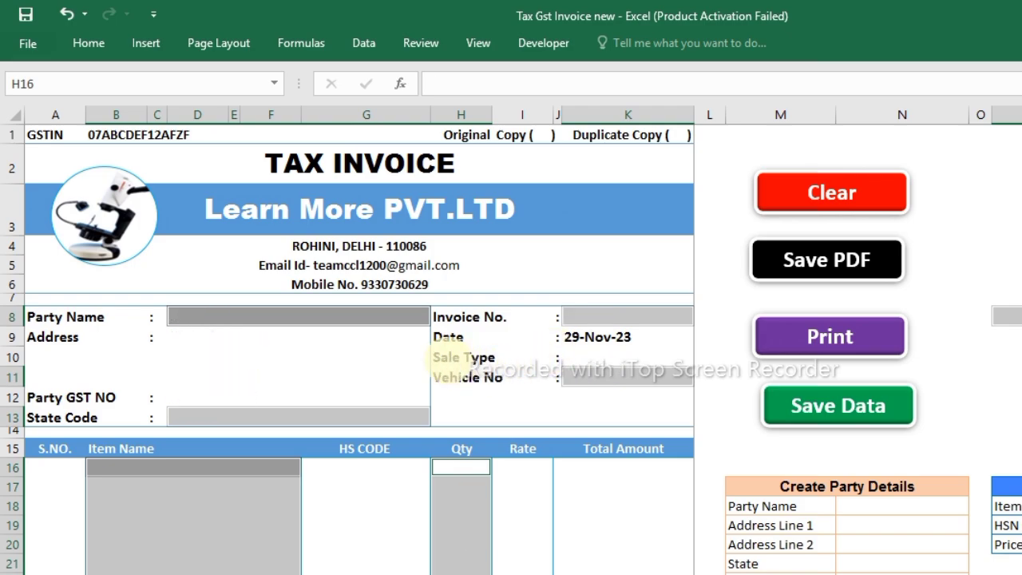
pyautogui.click(377, 316)
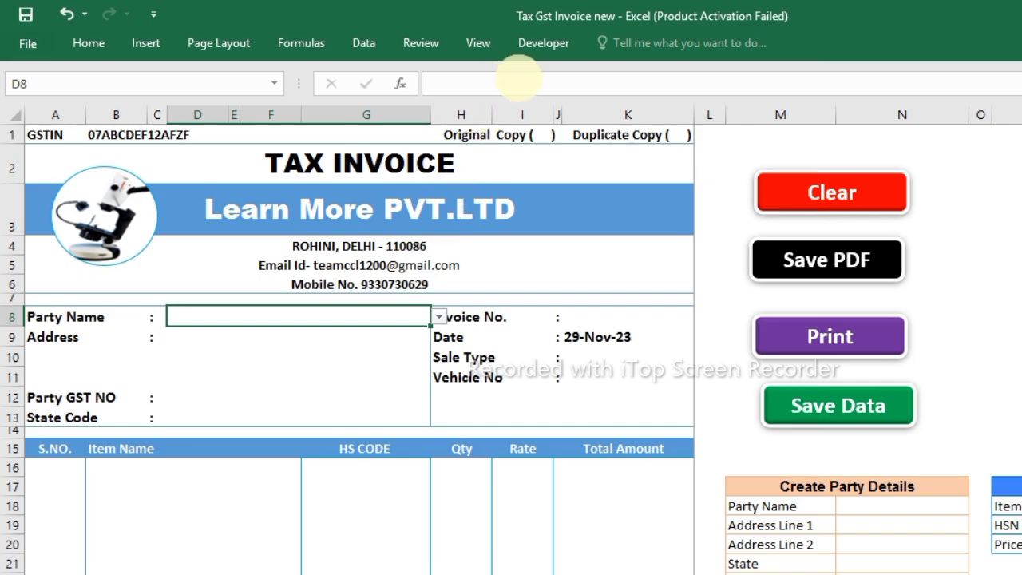
pyautogui.click(543, 43)
pyautogui.click(170, 70)
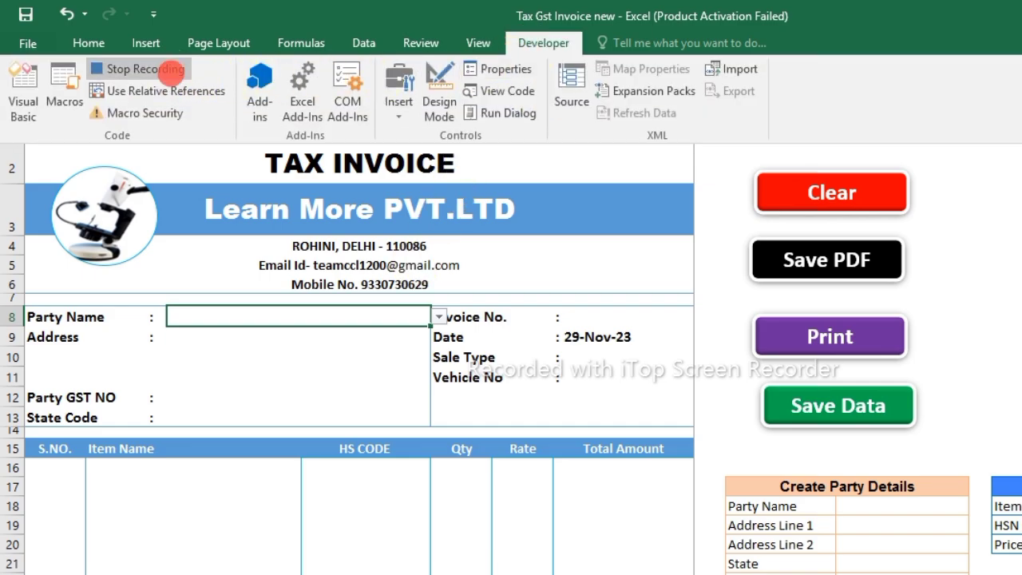
# Assign the Clear123 macro to the red Clear shape beside the invoice
pyautogui.click(1010, 246)
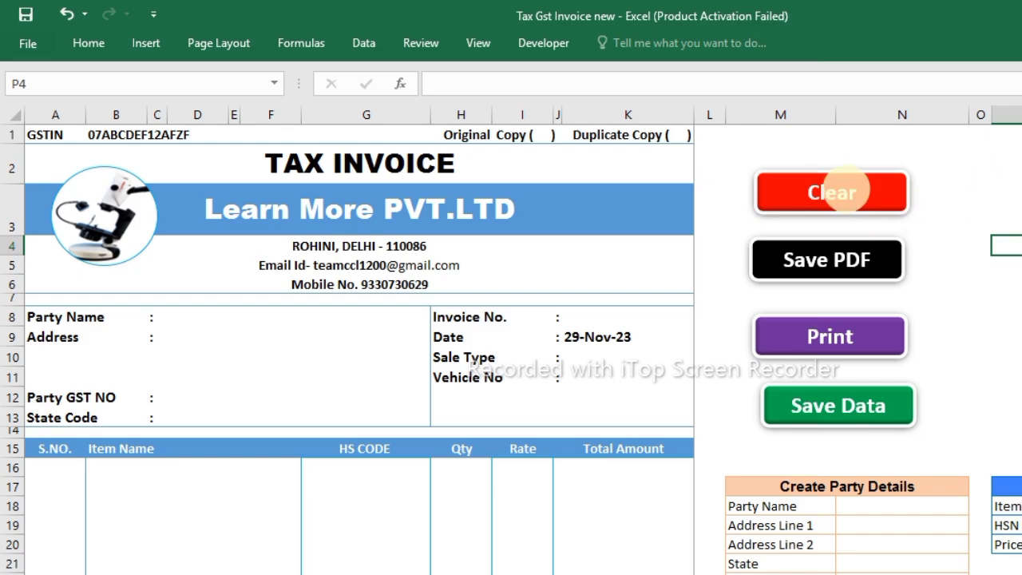
pyautogui.rightClick(823, 193)
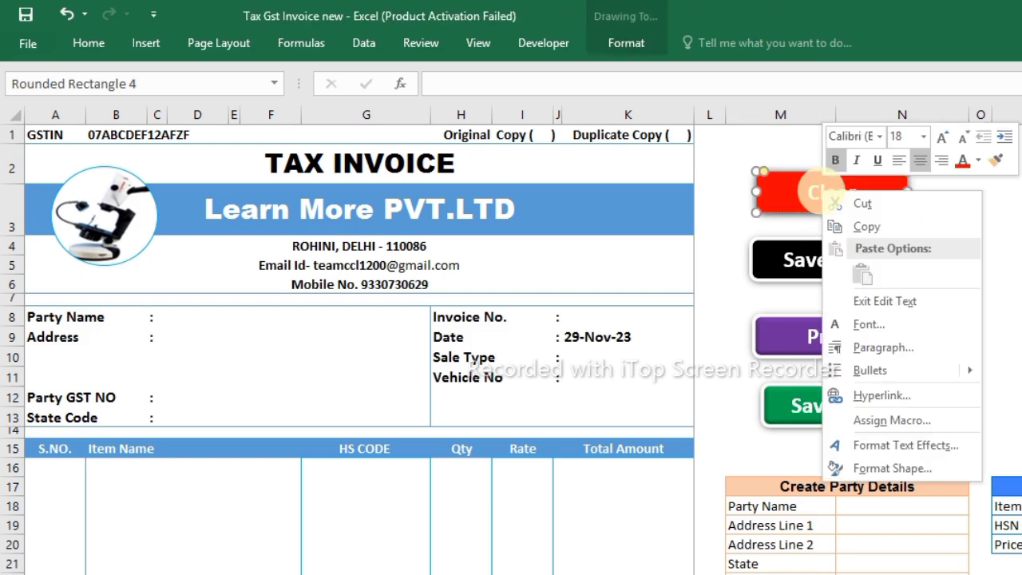
pyautogui.click(886, 420)
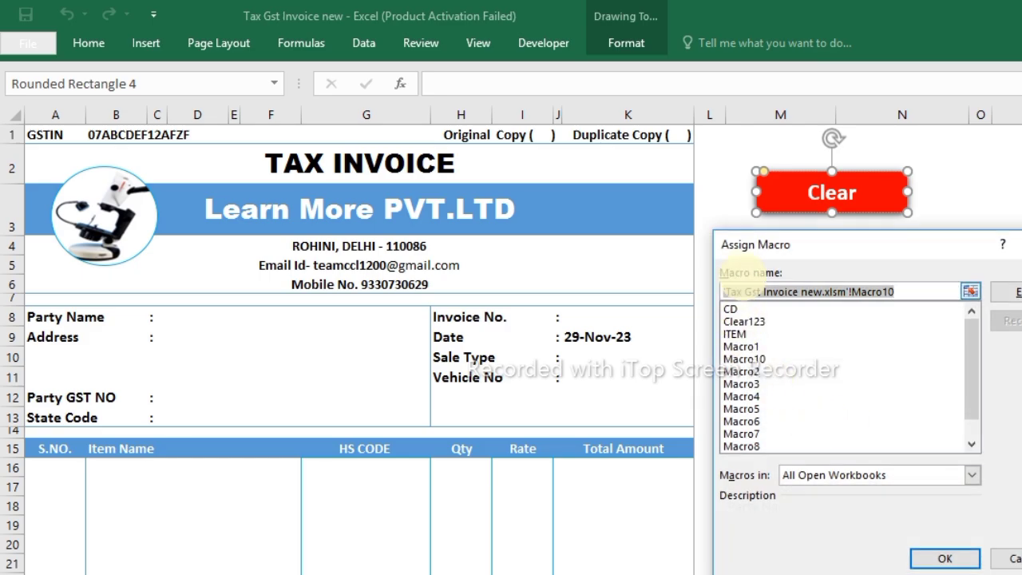
pyautogui.moveTo(729, 244); pyautogui.dragTo(451, 203)
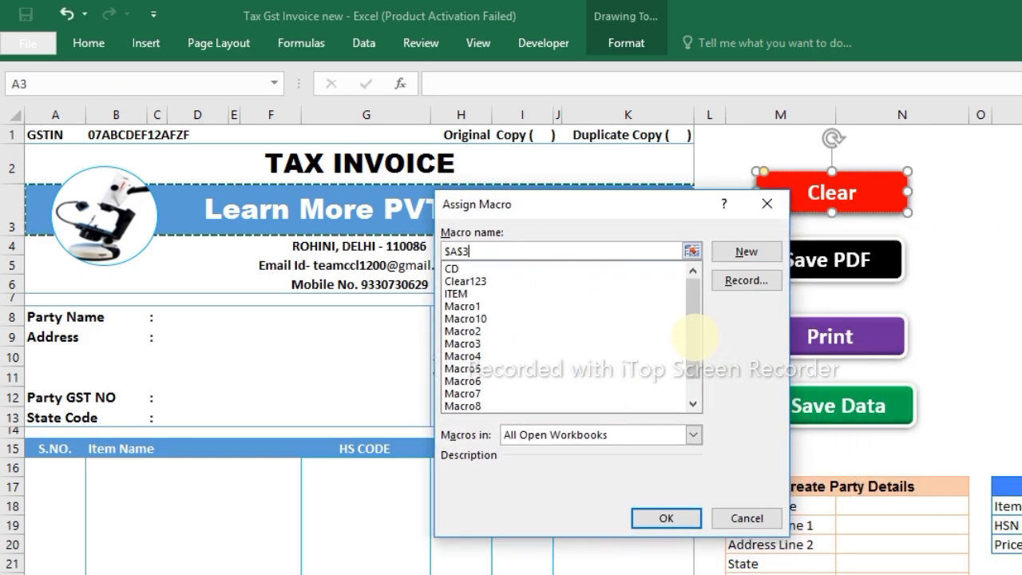
pyautogui.moveTo(694, 337)
pyautogui.mouseDown()
pyautogui.moveTo(694, 367)
pyautogui.moveTo(695, 331)
pyautogui.mouseUp()
pyautogui.click(495, 281)
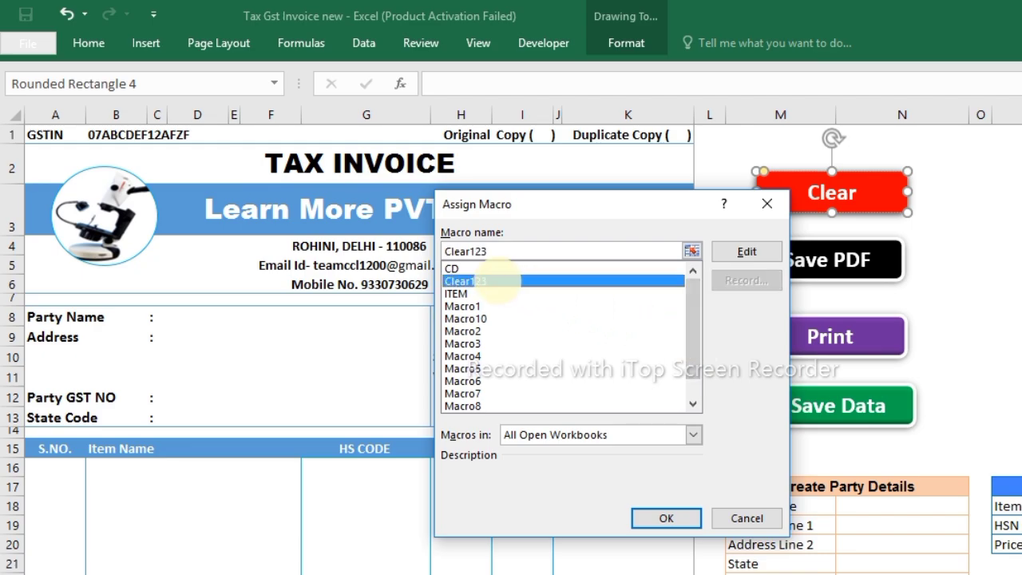
pyautogui.click(665, 518)
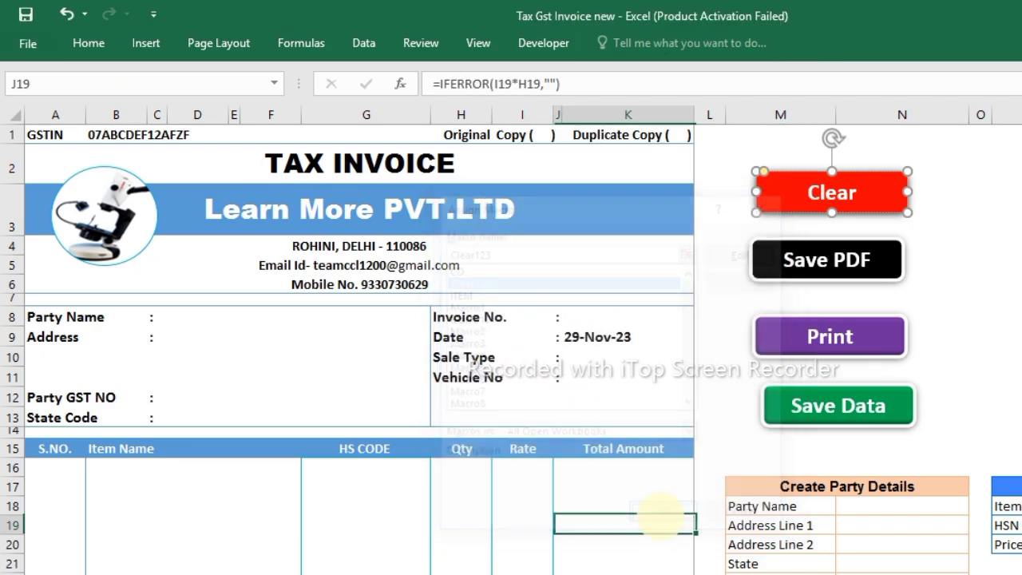
# Set the party to SATYA FMCG COP, invoice number 4164646 and vehicle number 64646
pyautogui.click(982, 357)
pyautogui.click(300, 317)
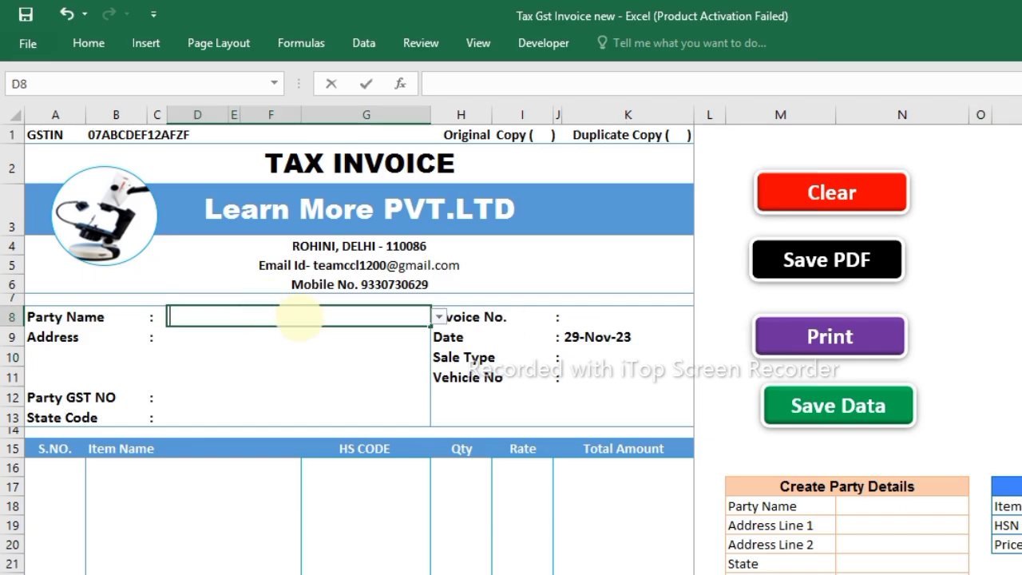
pyautogui.click(439, 317)
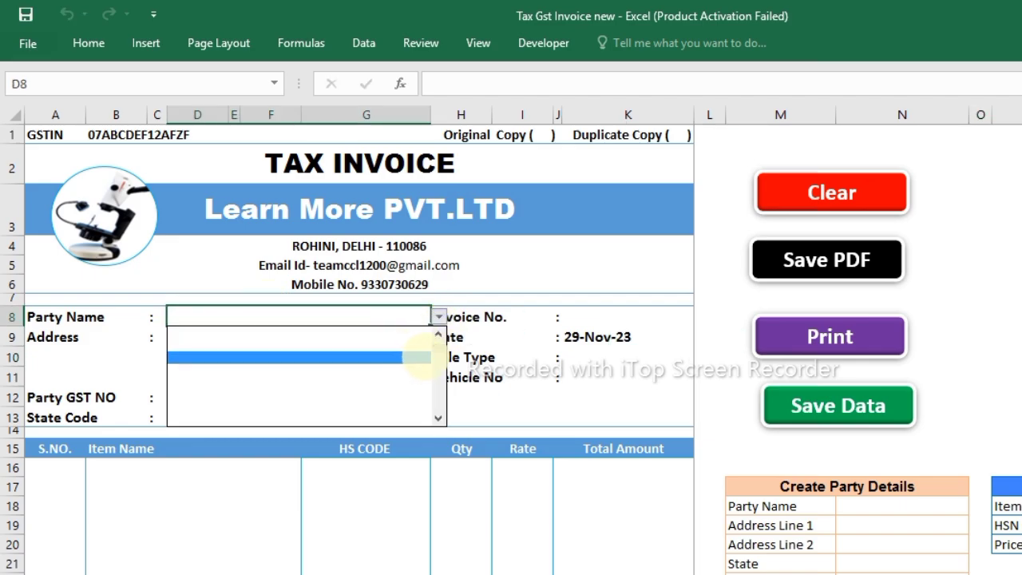
pyautogui.scroll(5, 435, 338)
pyautogui.click(399, 345)
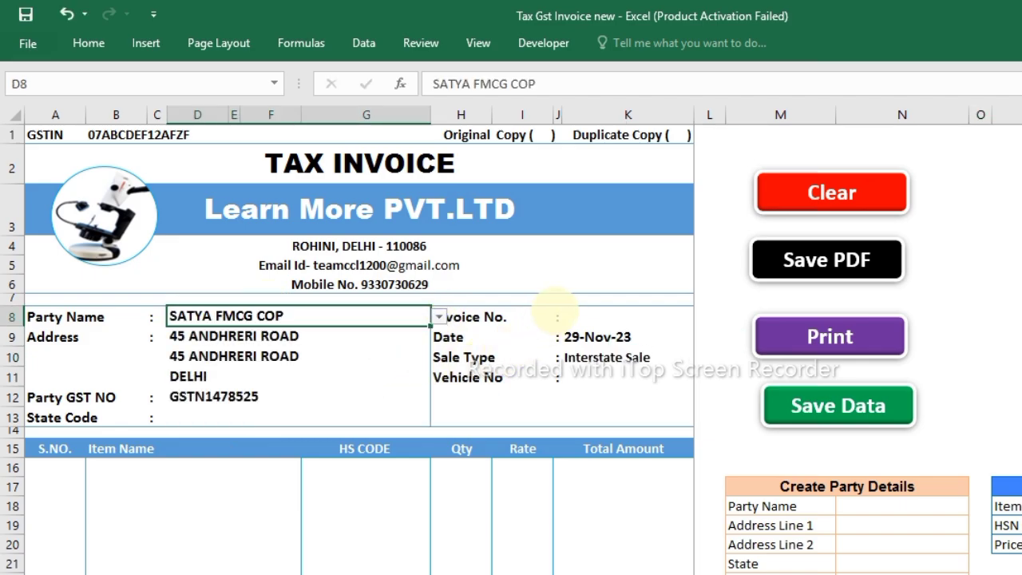
pyautogui.click(595, 323)
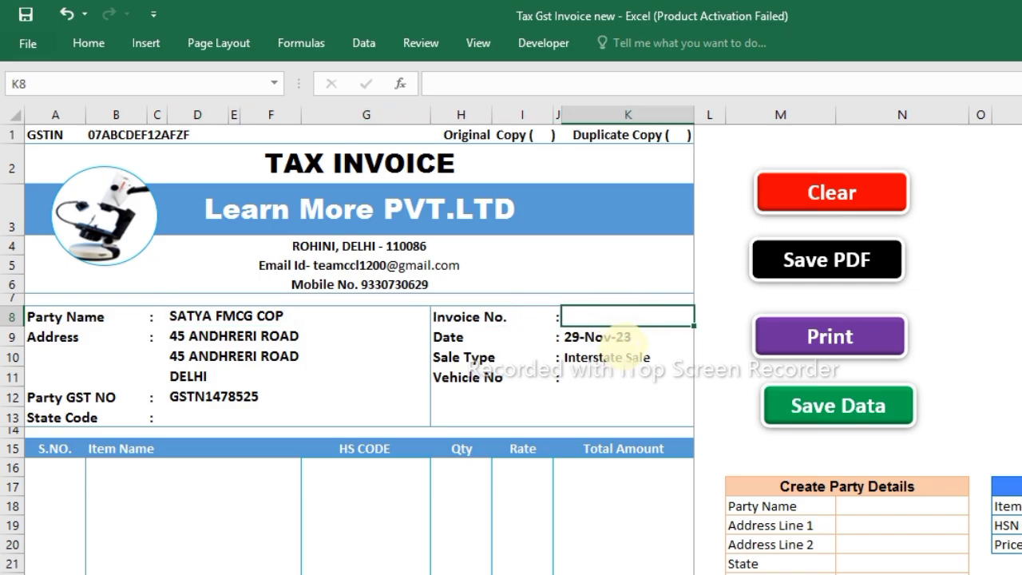
pyautogui.write('4164646')
pyautogui.click(595, 376)
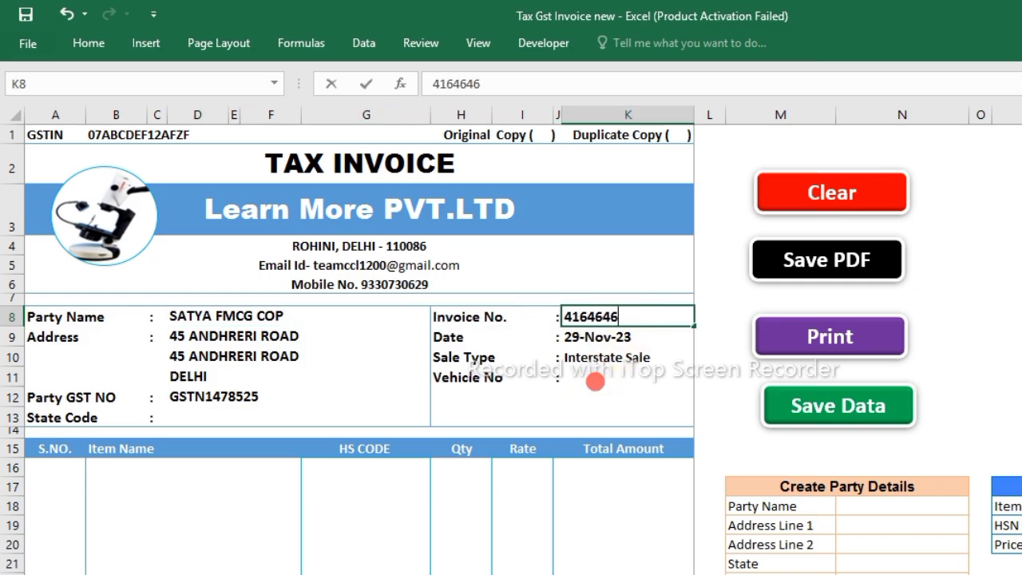
pyautogui.write('64646')
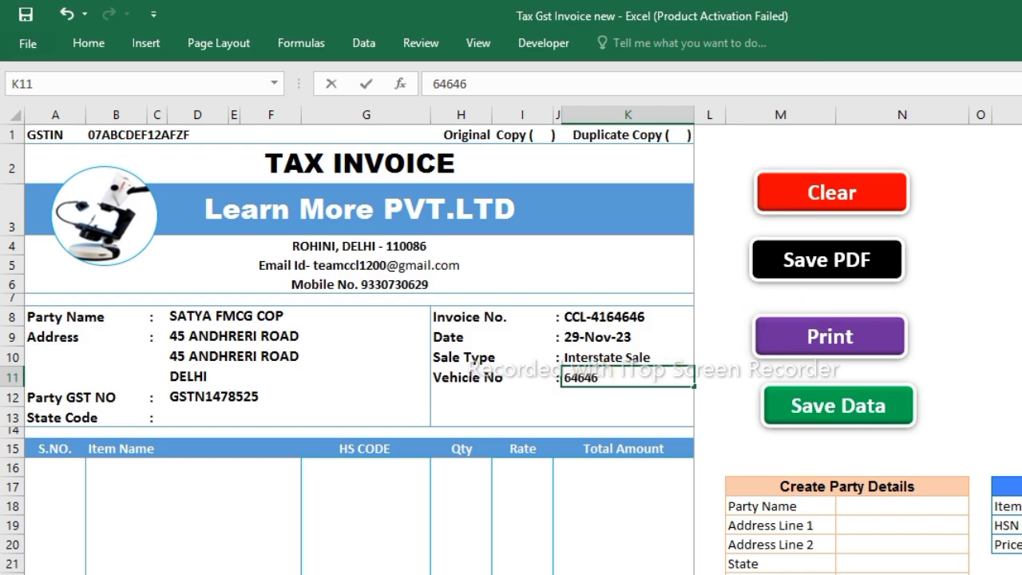
pyautogui.press('Return')
# Fill item rows 16 to 21 with RAM and a quantity of 5 each
pyautogui.click(296, 470)
pyautogui.click(308, 468)
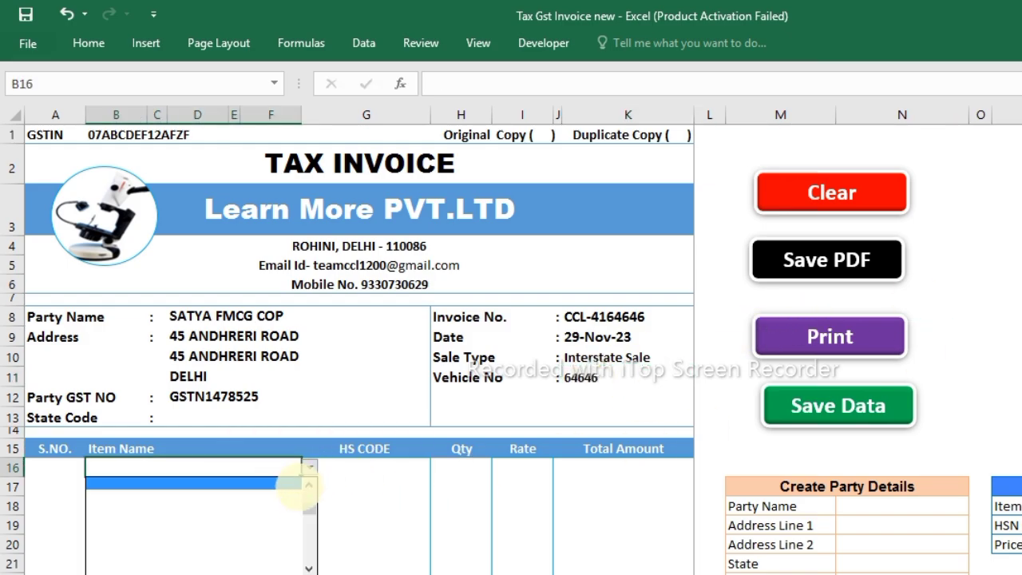
pyautogui.click(270, 501)
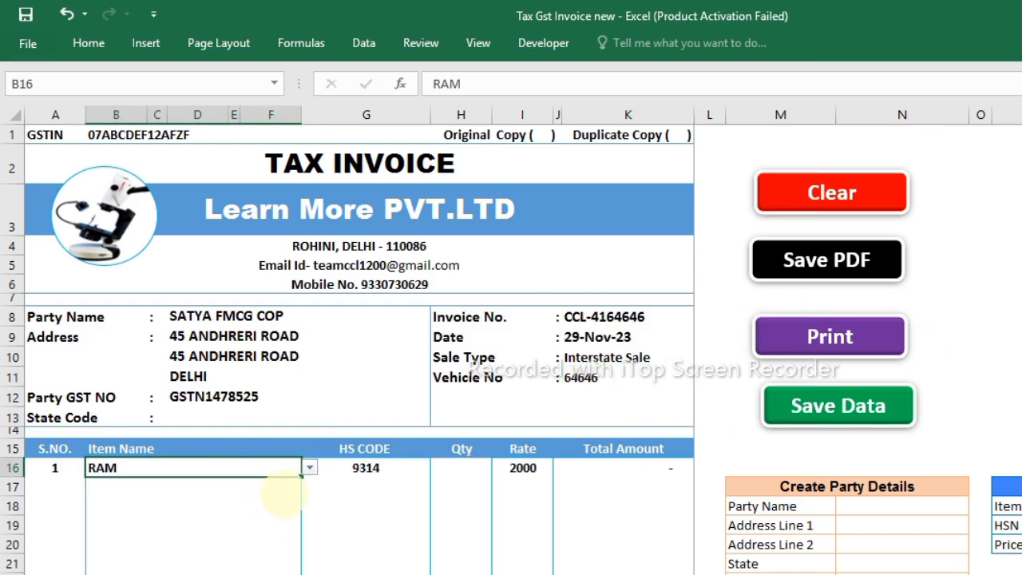
pyautogui.click(299, 559)
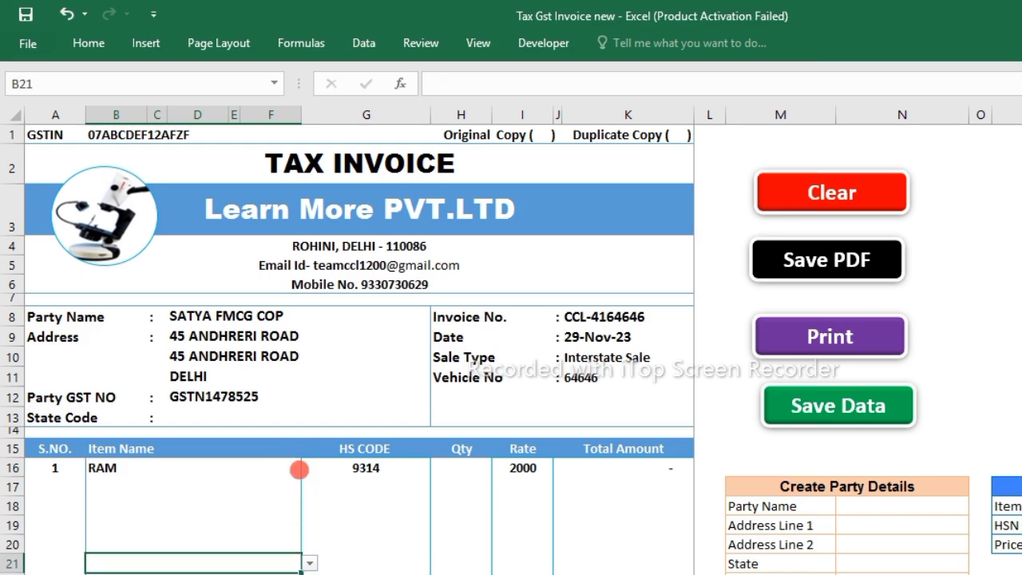
pyautogui.click(300, 471)
pyautogui.moveTo(301, 476); pyautogui.dragTo(304, 567)
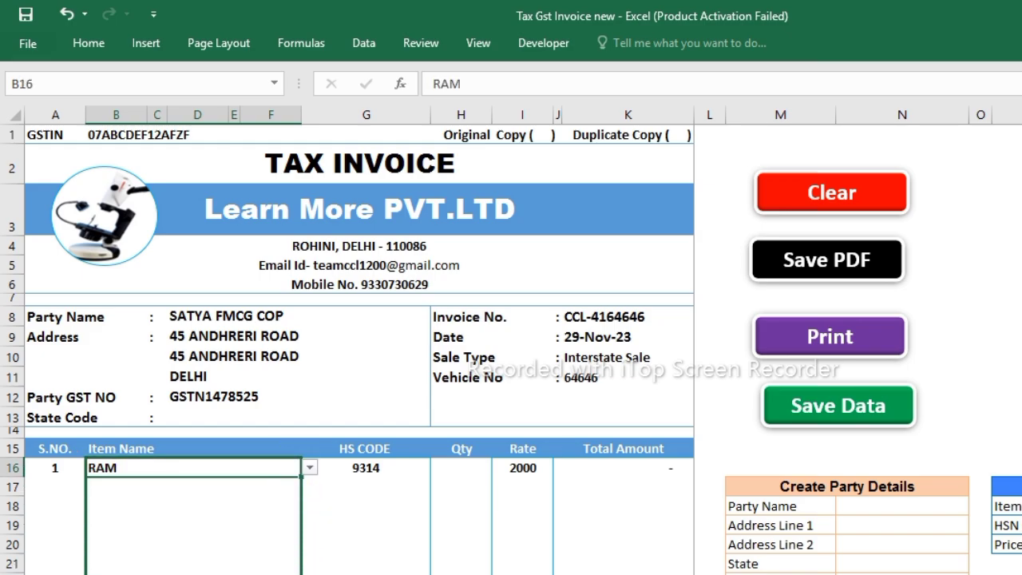
pyautogui.click(475, 470)
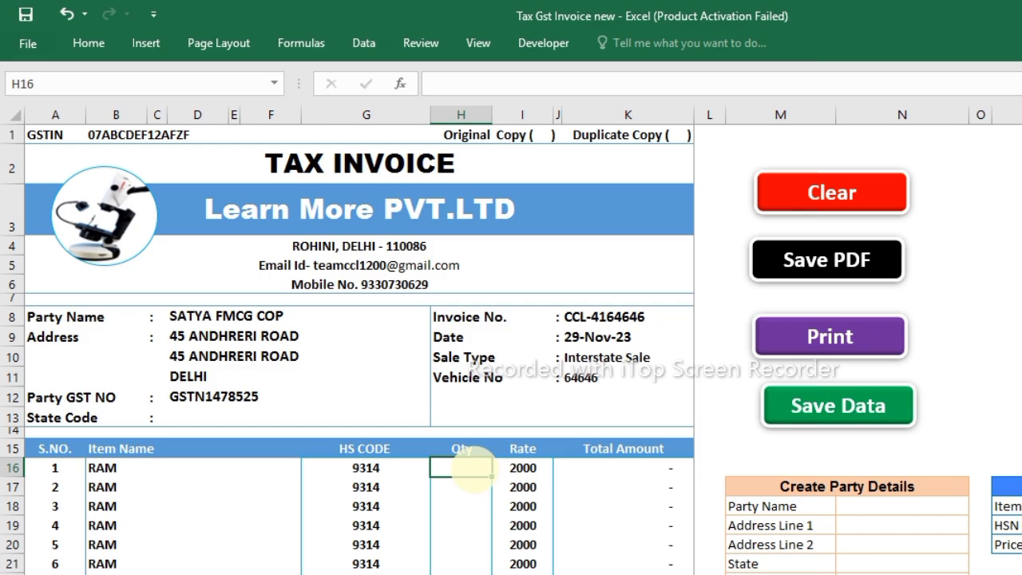
pyautogui.write('5')
pyautogui.press('Return')
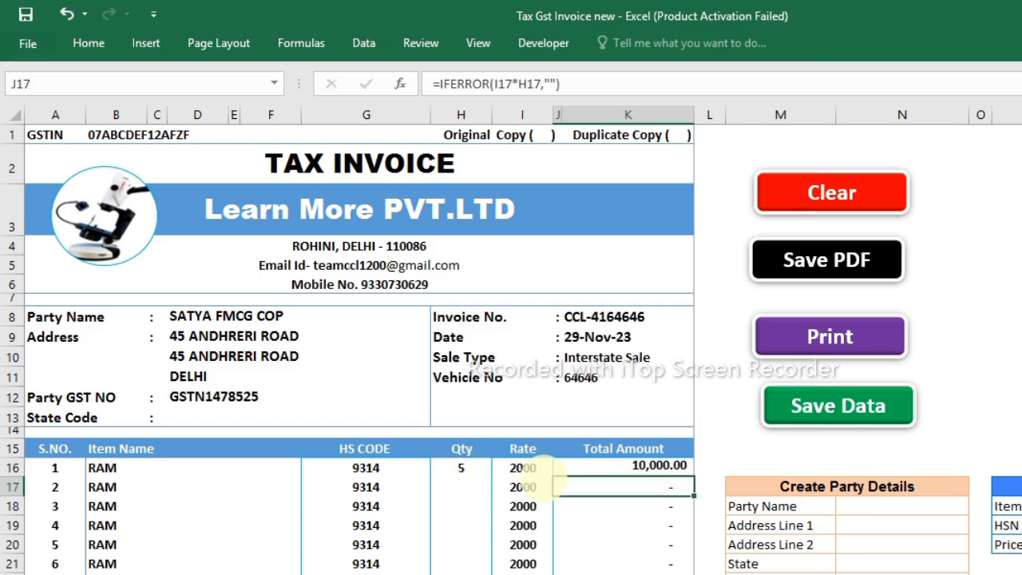
pyautogui.click(475, 470)
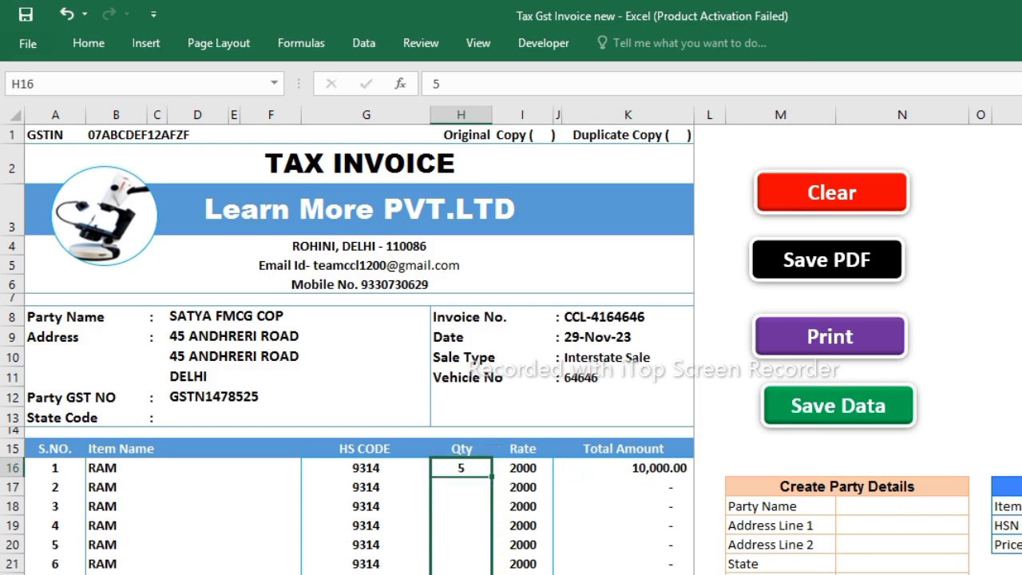
pyautogui.moveTo(490, 476); pyautogui.dragTo(480, 571)
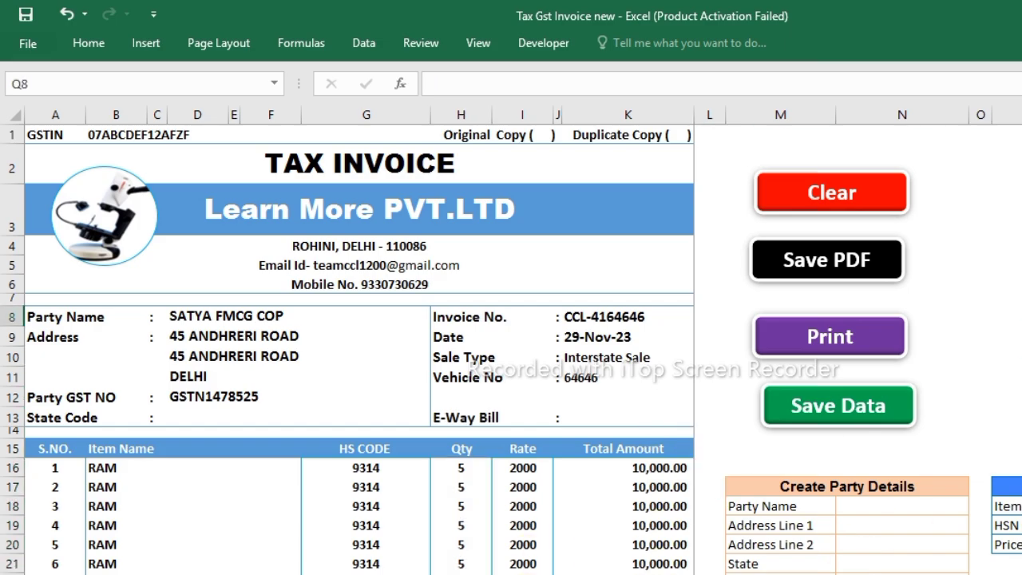
pyautogui.scroll(-1, 511, 344)
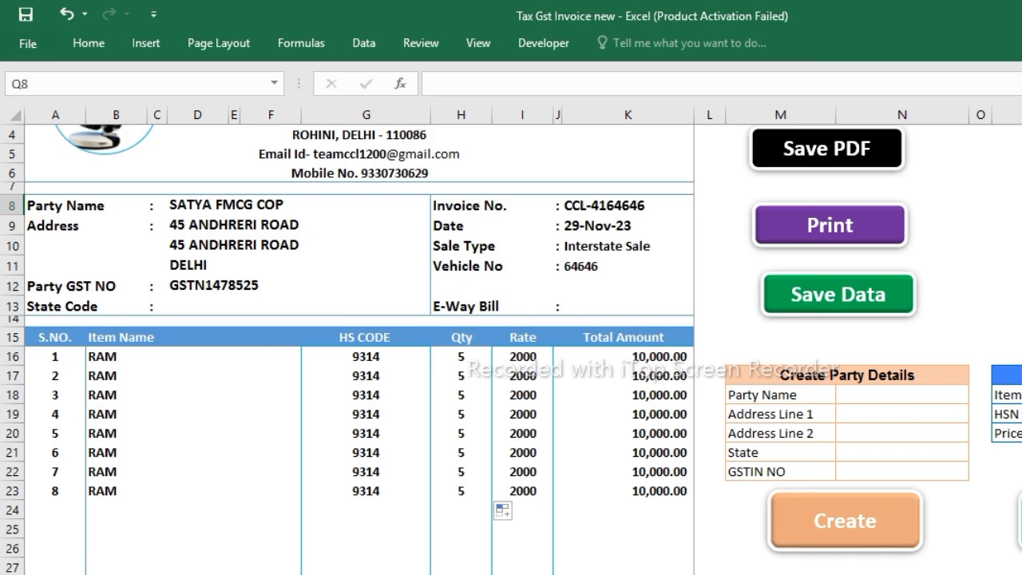
pyautogui.scroll(1, 512, 344)
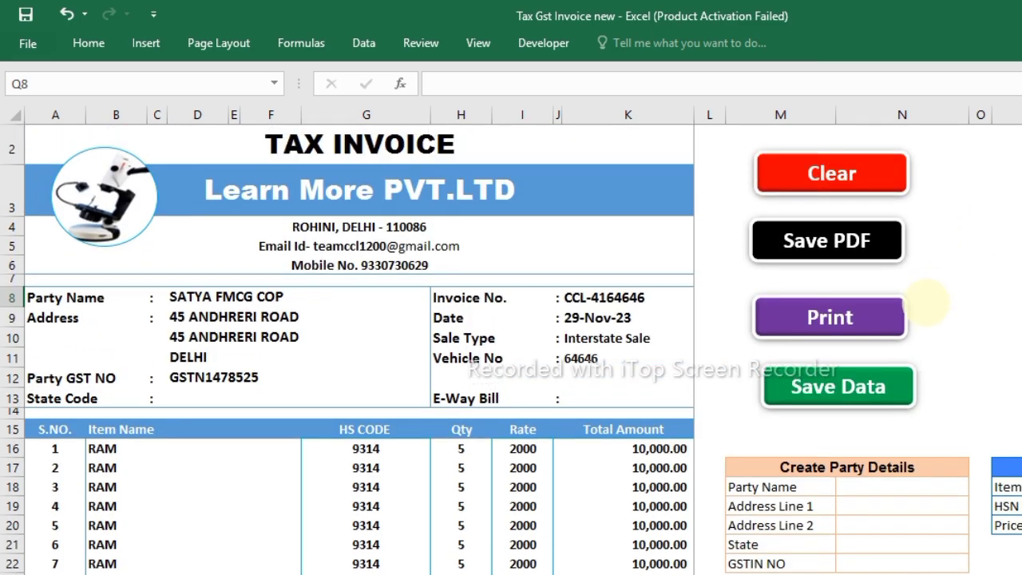
# Empty the invoice with the Clear button, then go to the Save Data sheet
pyautogui.click(853, 177)
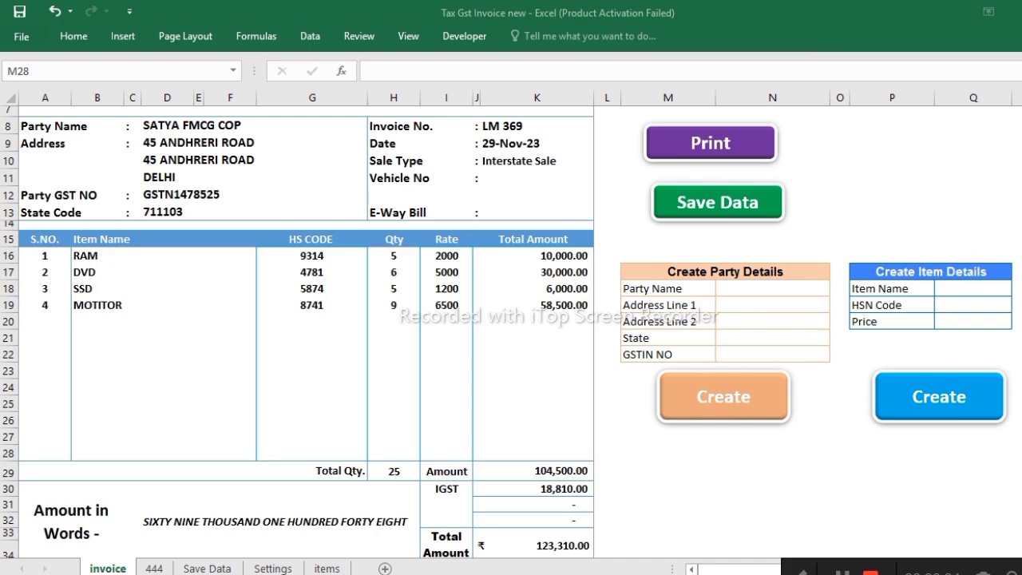
pyautogui.scroll(1, 966, 271)
pyautogui.click(974, 274)
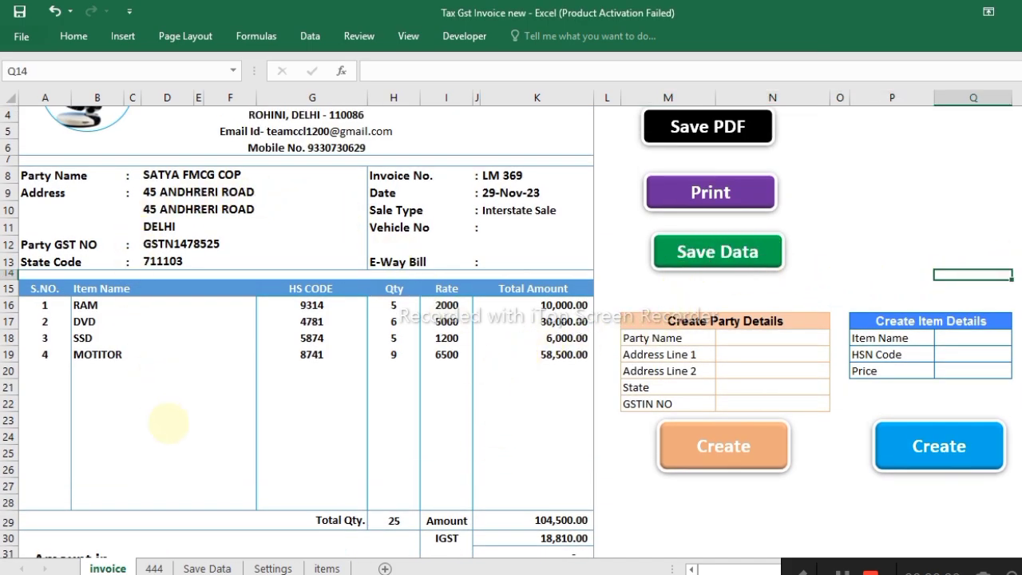
pyautogui.click(207, 568)
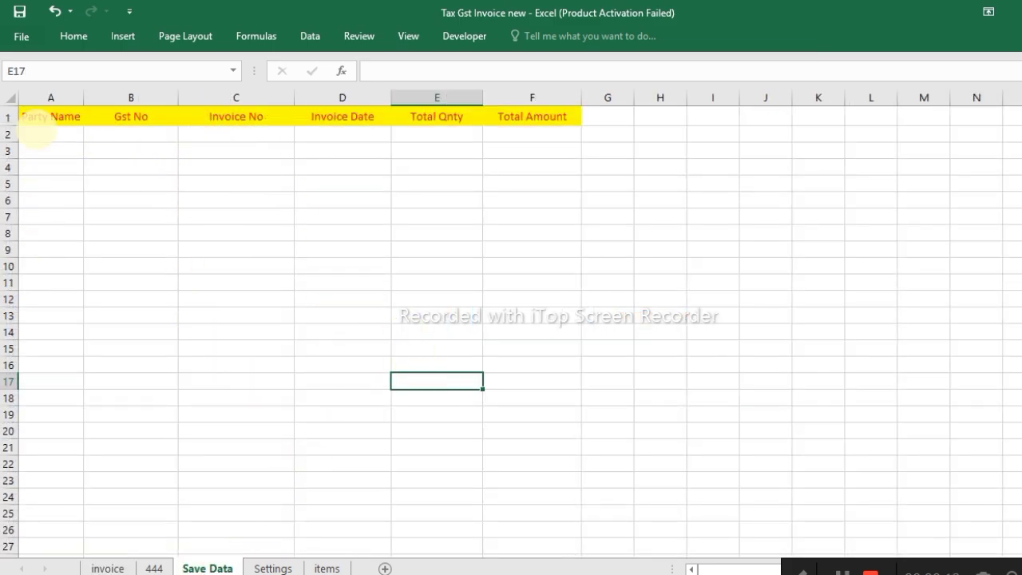
# Copy the Save Data header row A1:F1, Party Name through Total Amount
pyautogui.click(26, 116)
pyautogui.click(130, 117)
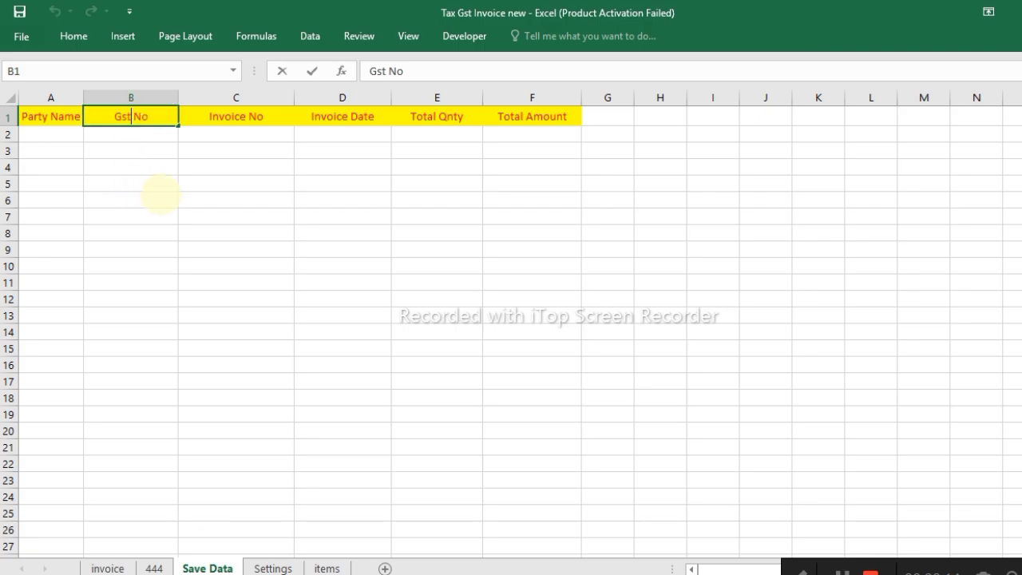
pyautogui.click(228, 194)
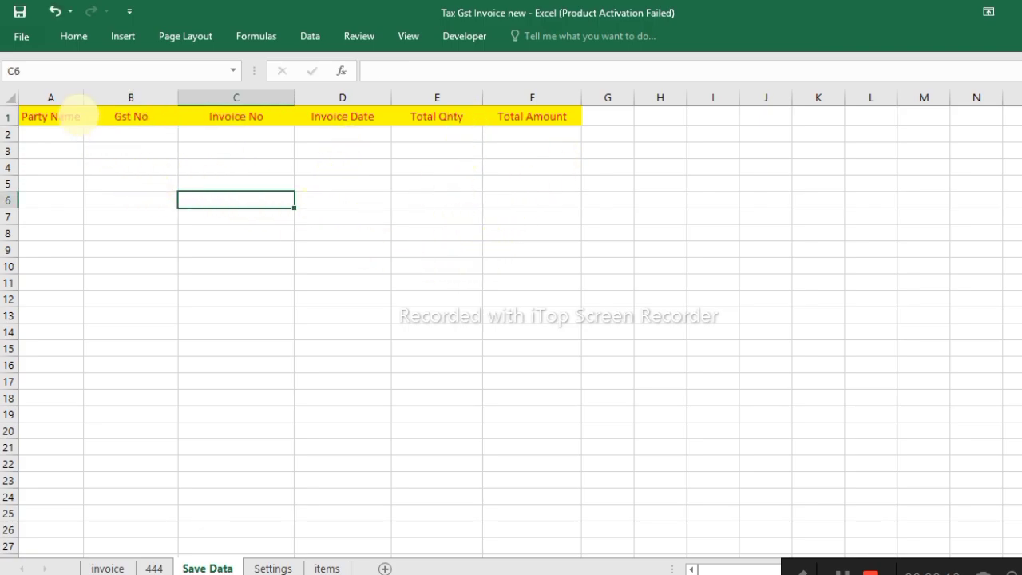
pyautogui.click(73, 115)
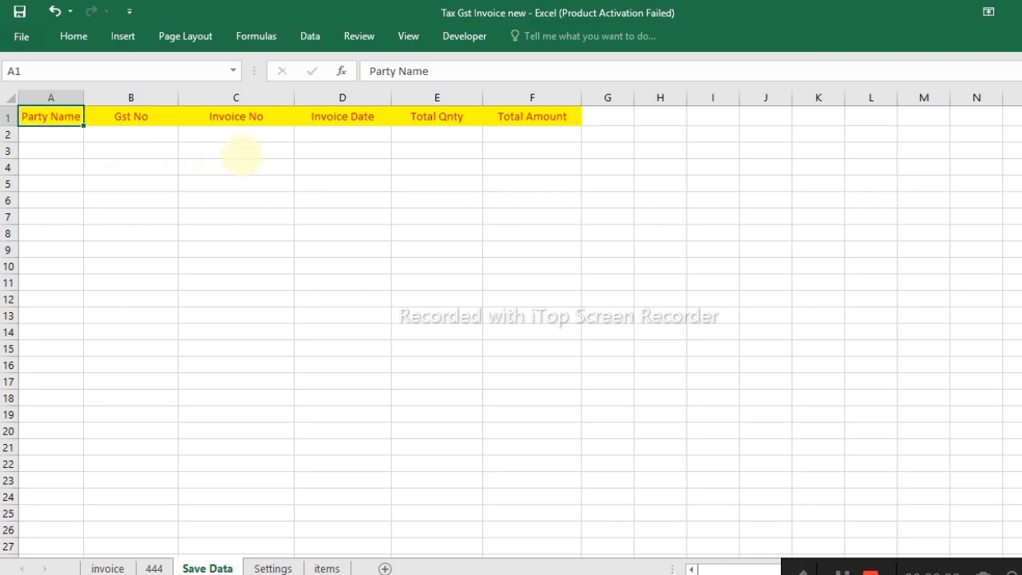
pyautogui.moveTo(73, 116); pyautogui.dragTo(543, 116)
pyautogui.hotkey('ctrl', 'c')
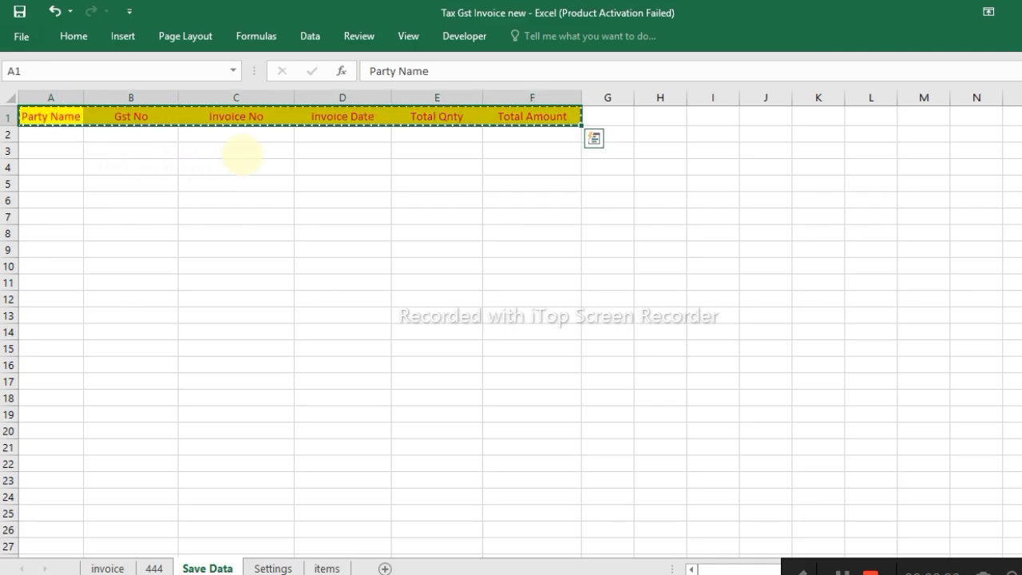
# Paste the copied log headers into M28 on the invoice sheet
pyautogui.click(108, 568)
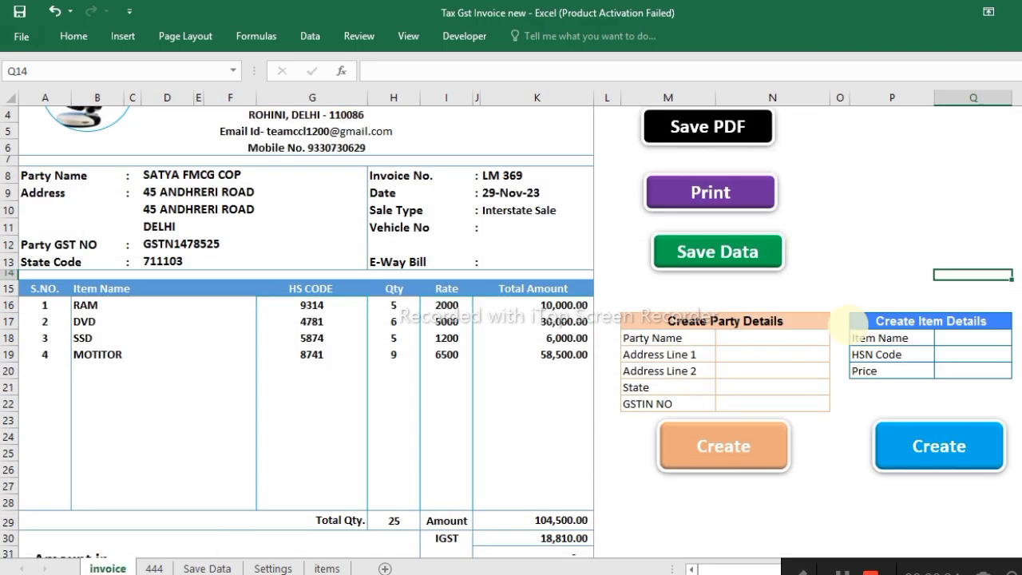
pyautogui.scroll(-2, 859, 327)
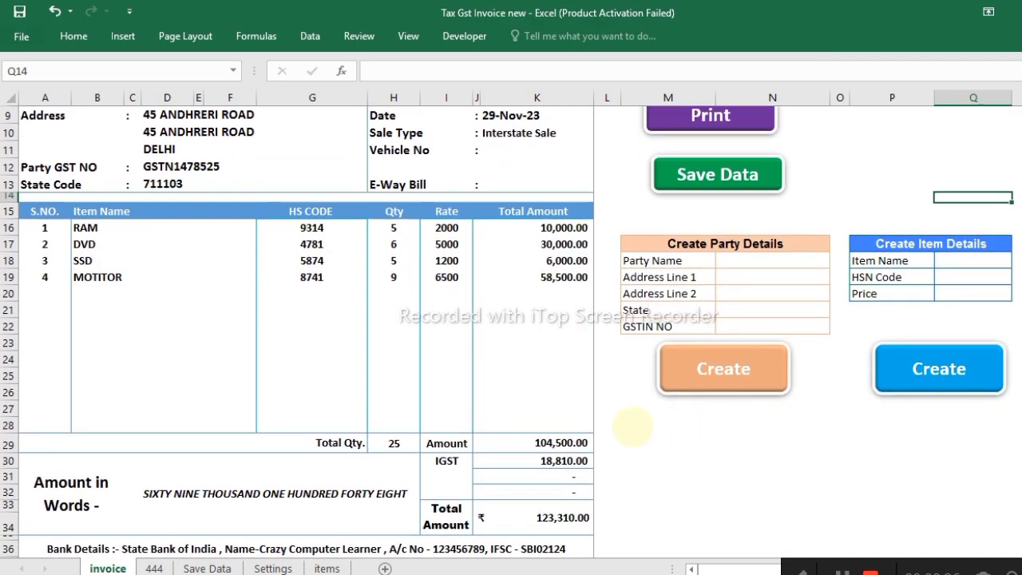
pyautogui.click(639, 425)
pyautogui.hotkey('ctrl', 'v')
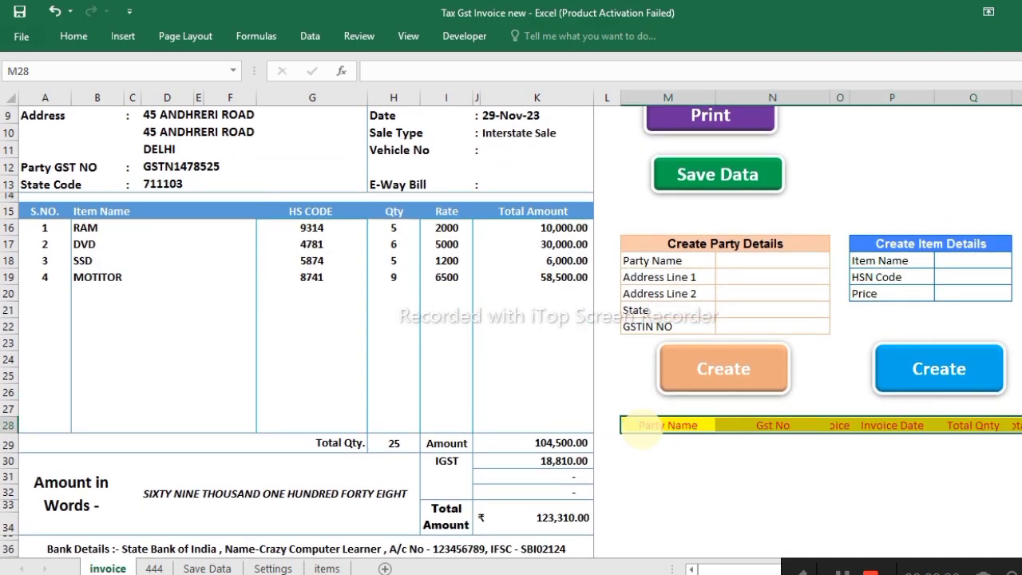
# Link M29 to the party name =D8 and N29 to the GST number =D12
pyautogui.click(679, 465)
pyautogui.click(664, 445)
pyautogui.write('=')
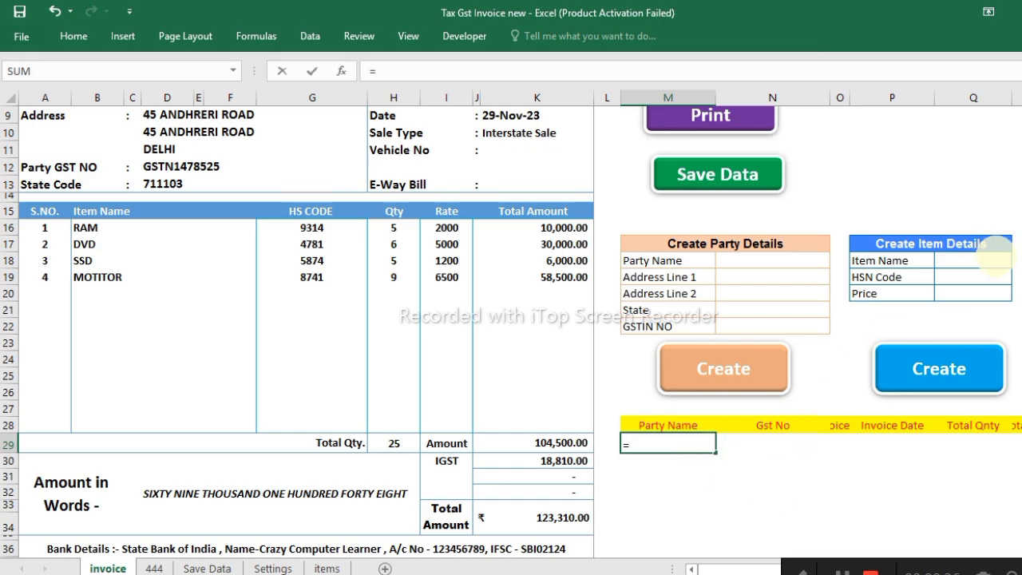
pyautogui.scroll(1, 775, 487)
pyautogui.write('S17')
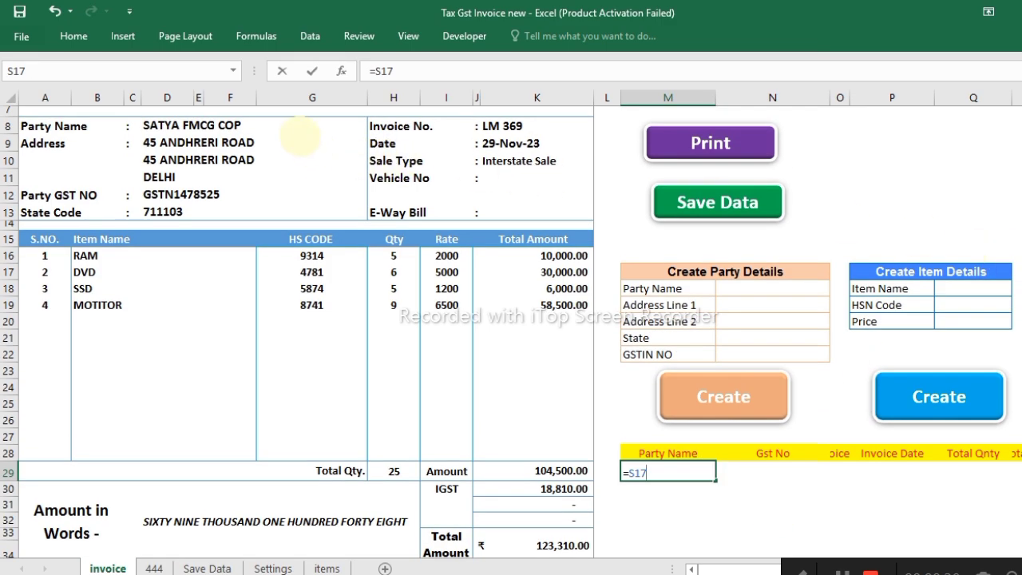
pyautogui.click(297, 139)
pyautogui.click(277, 127)
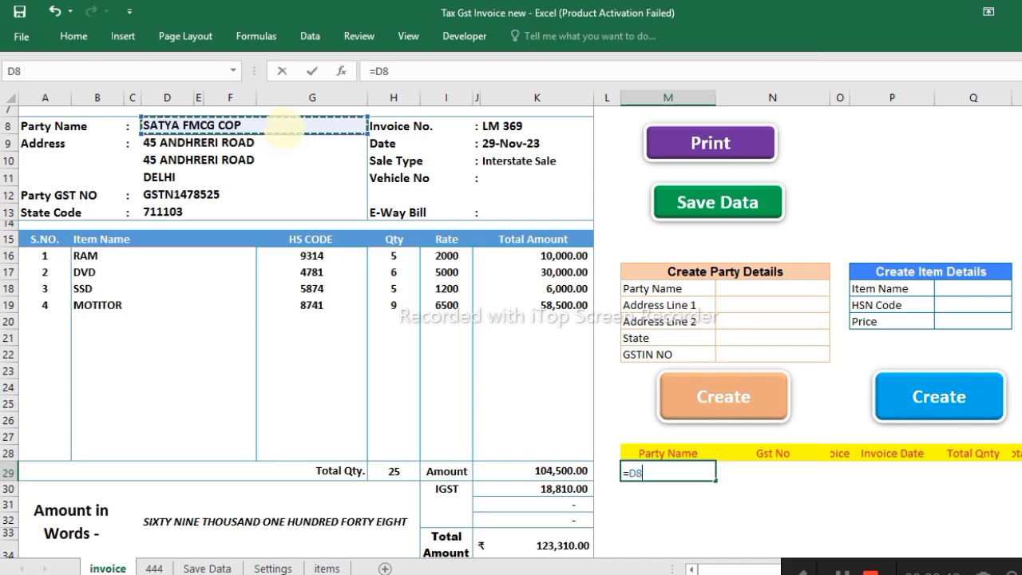
pyautogui.press('Return')
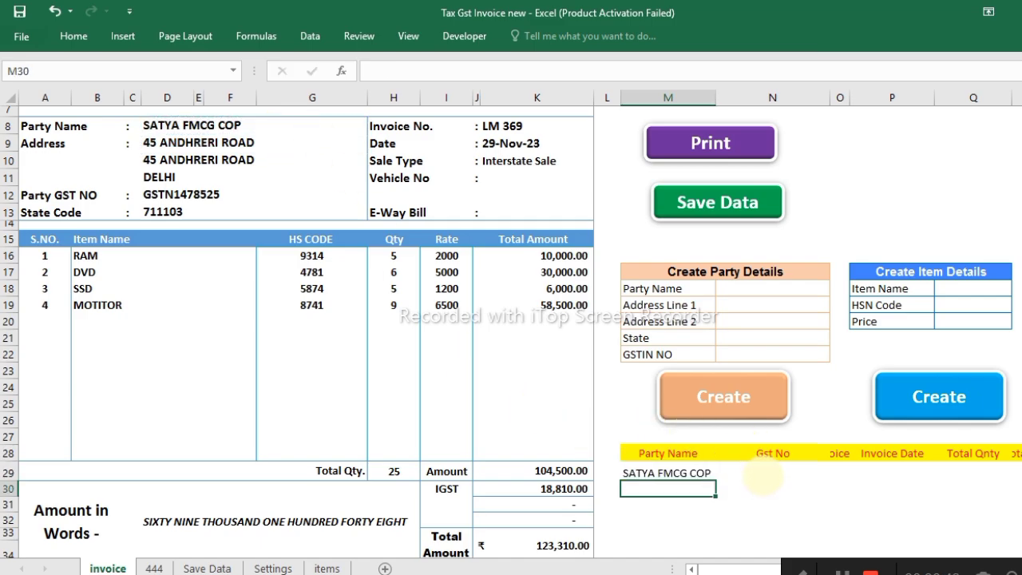
pyautogui.click(763, 476)
pyautogui.write('=')
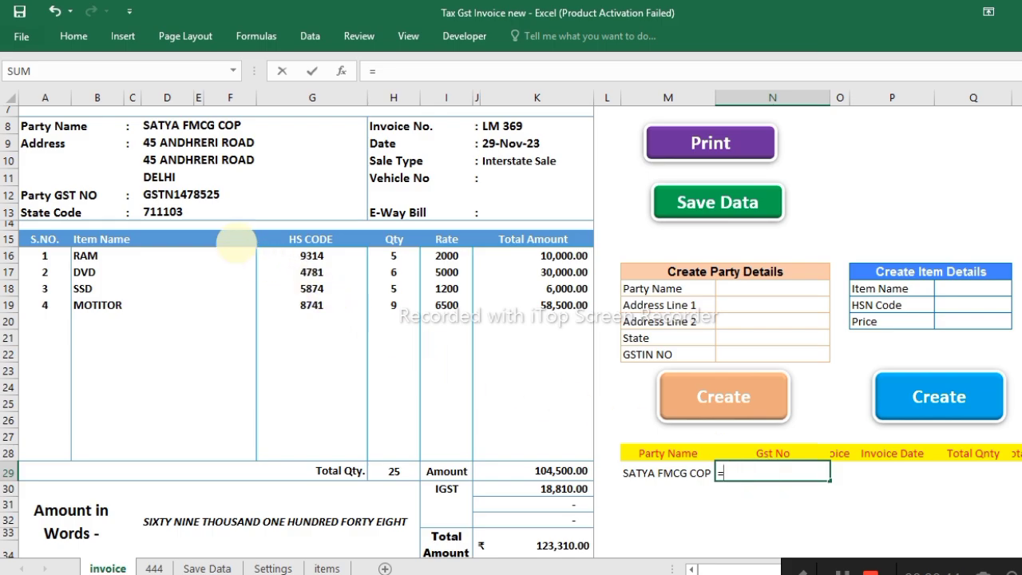
pyautogui.click(204, 194)
pyautogui.press('Return')
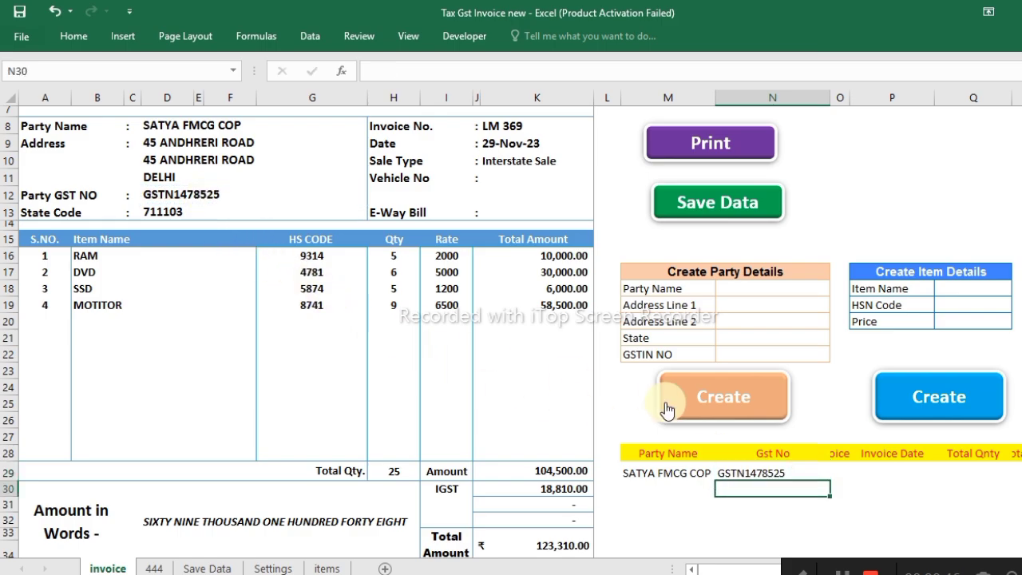
# Link O29:R29 to invoice number K8, date K9, total quantity H29 and grand total K33
pyautogui.click(835, 472)
pyautogui.write('=')
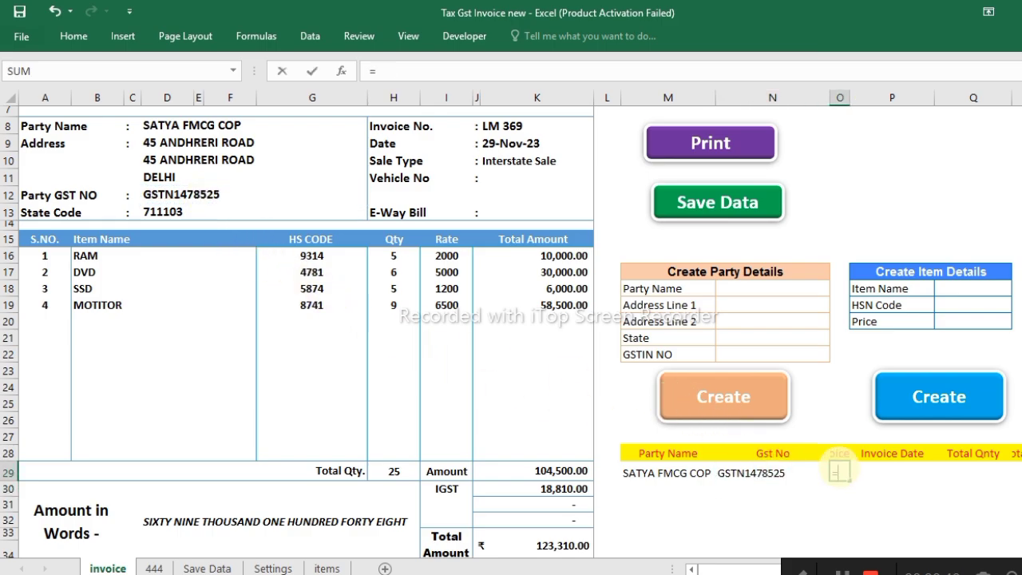
pyautogui.click(502, 126)
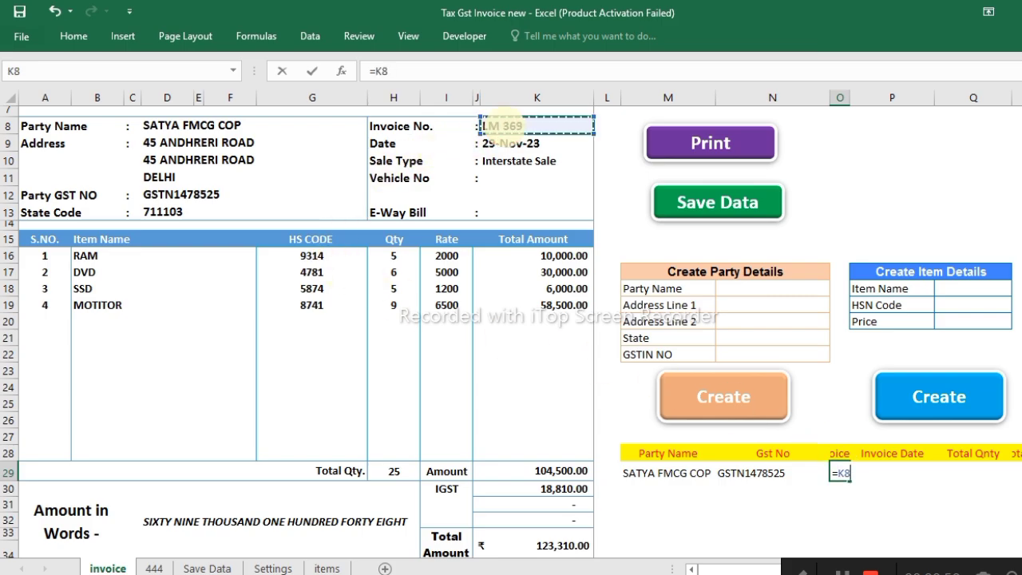
pyautogui.press('Return')
pyautogui.click(893, 473)
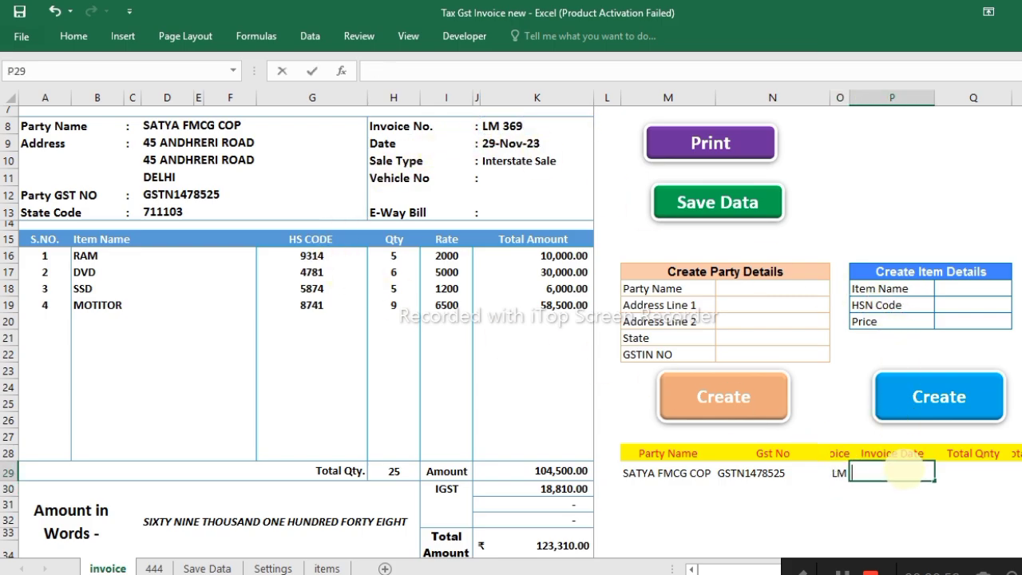
pyautogui.write('=')
pyautogui.click(505, 144)
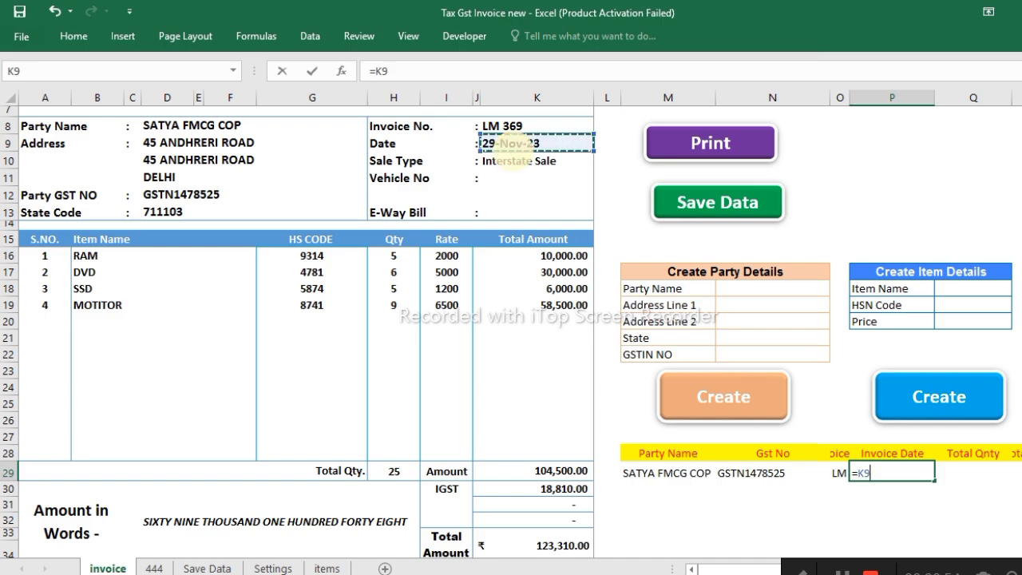
pyautogui.press('Return')
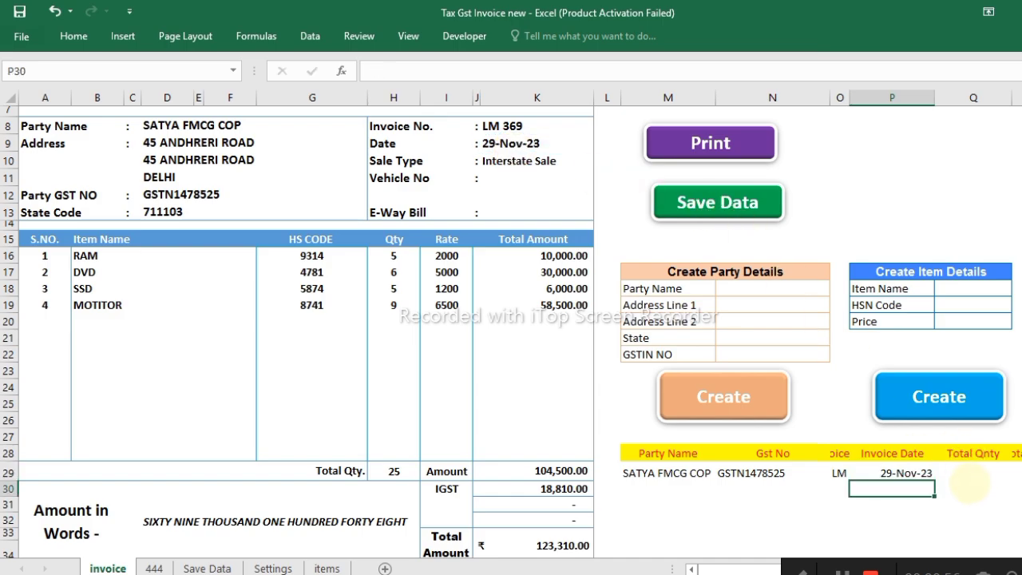
pyautogui.click(973, 452)
pyautogui.click(966, 473)
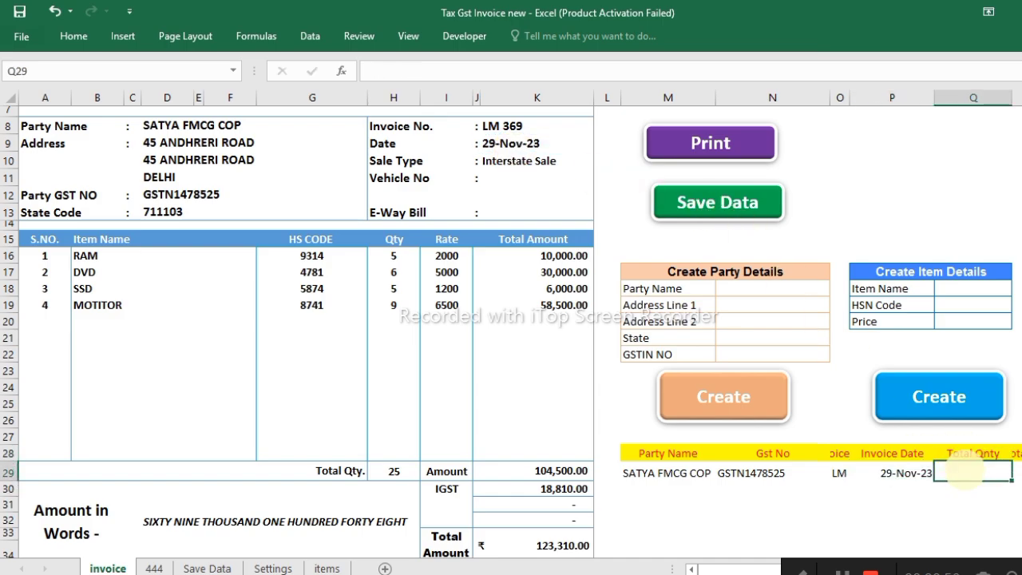
pyautogui.write('=')
pyautogui.click(383, 471)
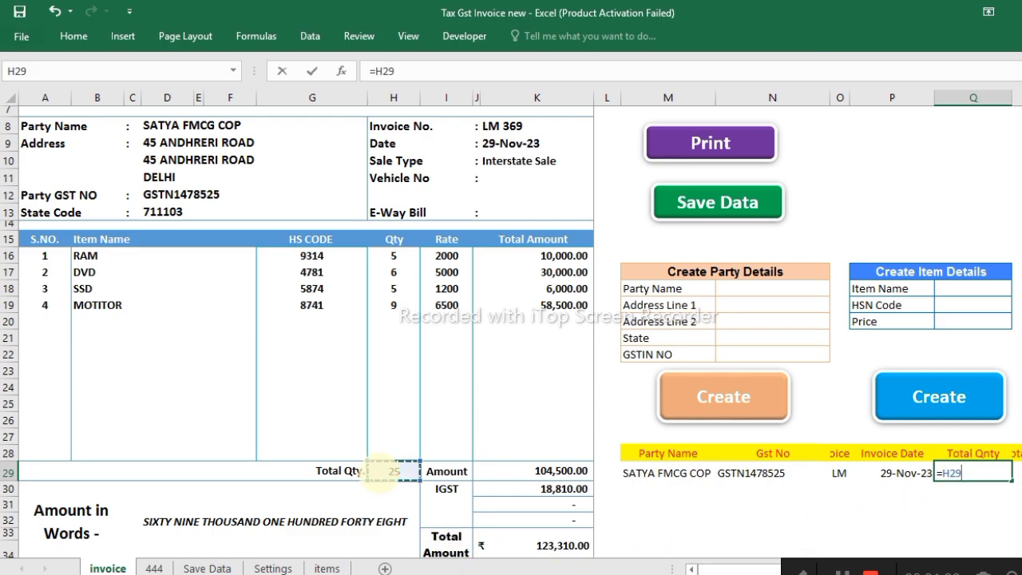
pyautogui.press('Tab')
pyautogui.write('=')
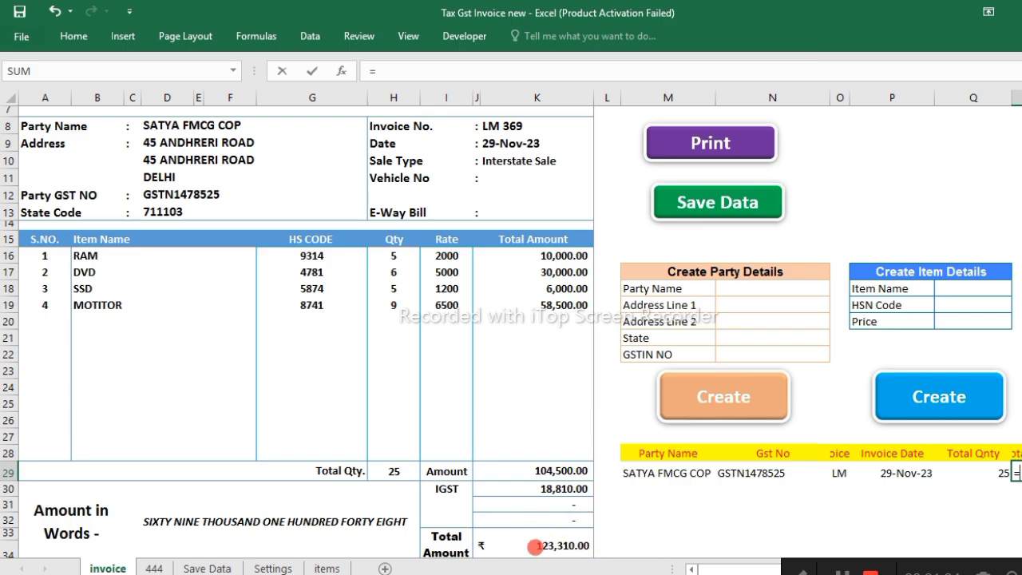
pyautogui.click(533, 546)
pyautogui.press('Return')
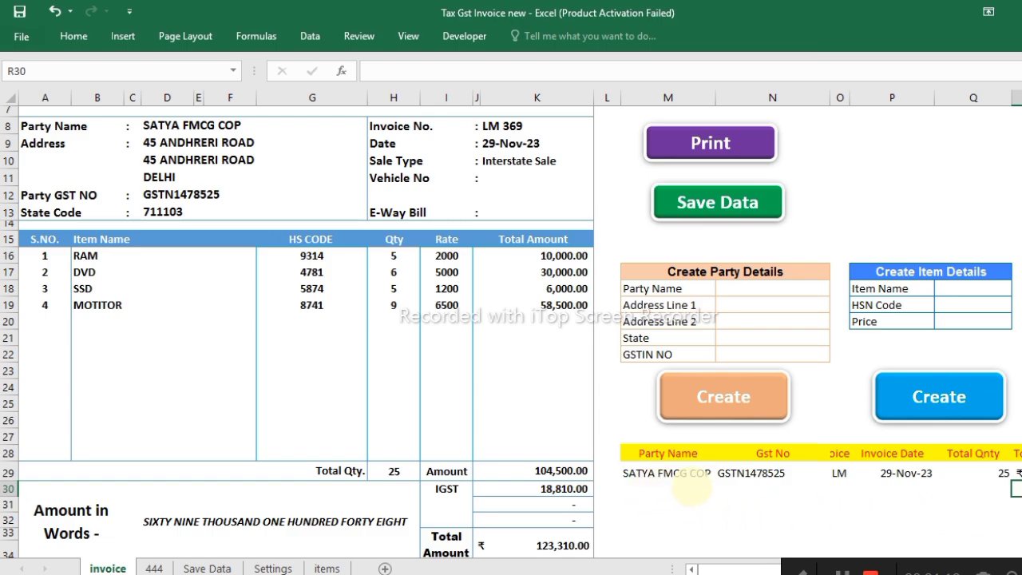
pyautogui.press('Up')
pyautogui.press('Up')
pyautogui.press('Up')
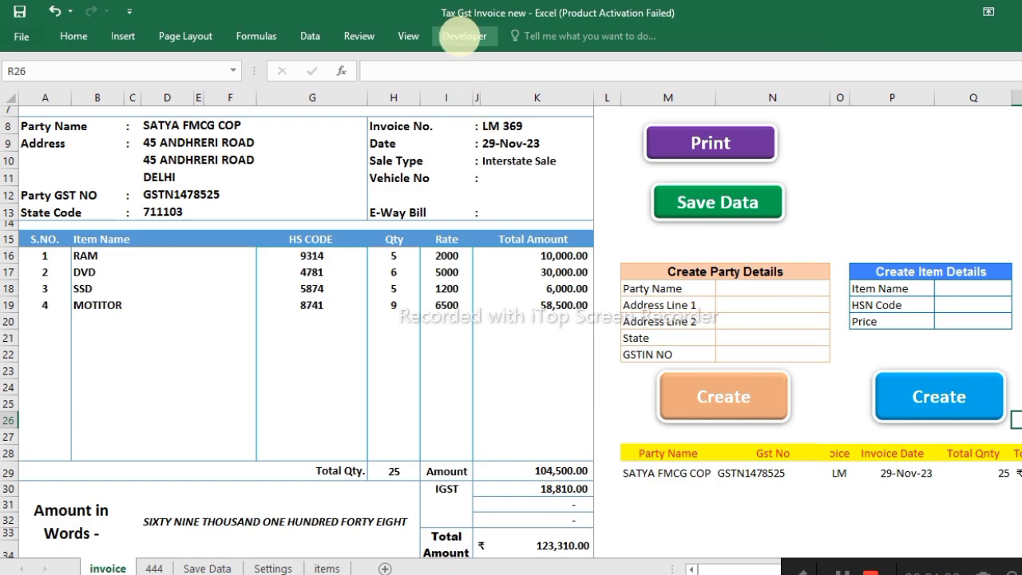
# Start recording a new macro named SaveData, stored in this workbook
pyautogui.click(461, 37)
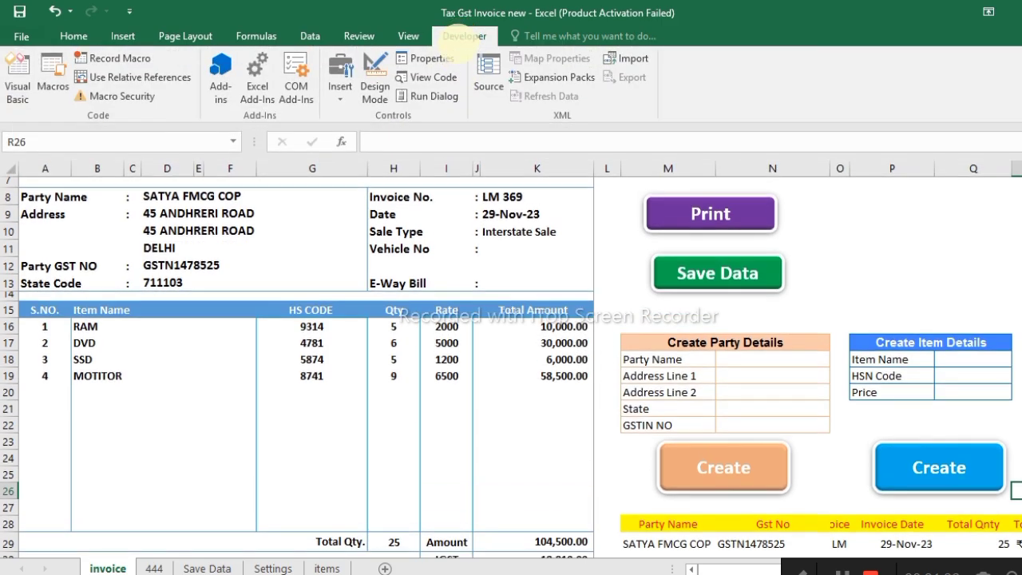
pyautogui.click(120, 59)
pyautogui.write('SaveData')
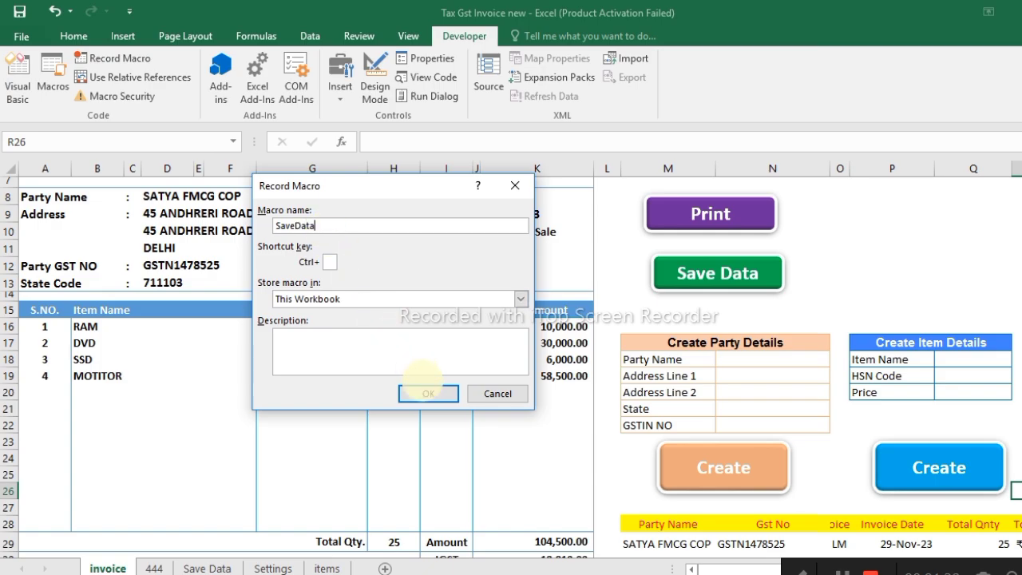
pyautogui.click(429, 393)
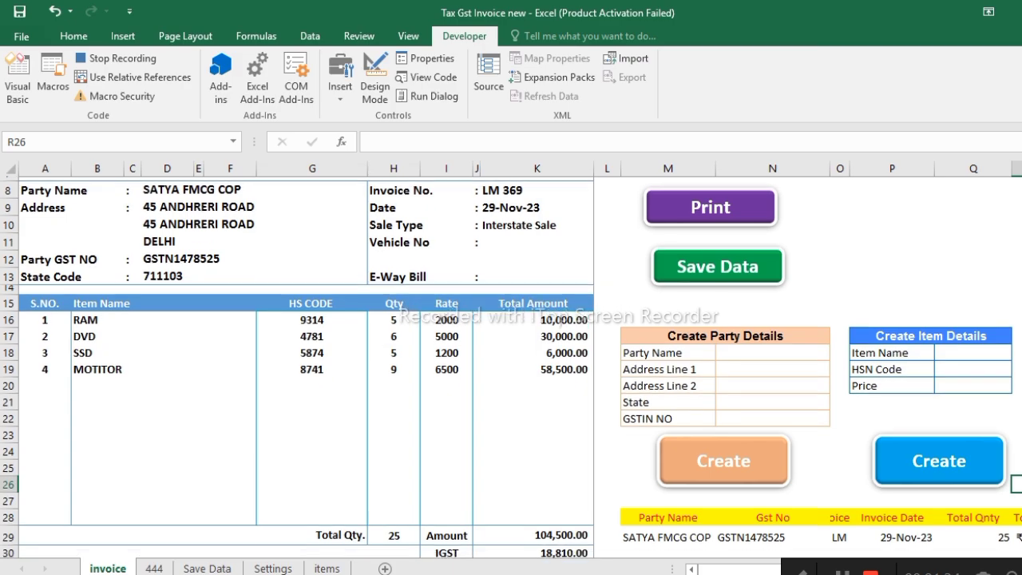
pyautogui.scroll(-1, 511, 367)
# Collapse the ribbon and copy the six-column invoice summary row M29:R29
pyautogui.hotkey('ctrl', 'F1')
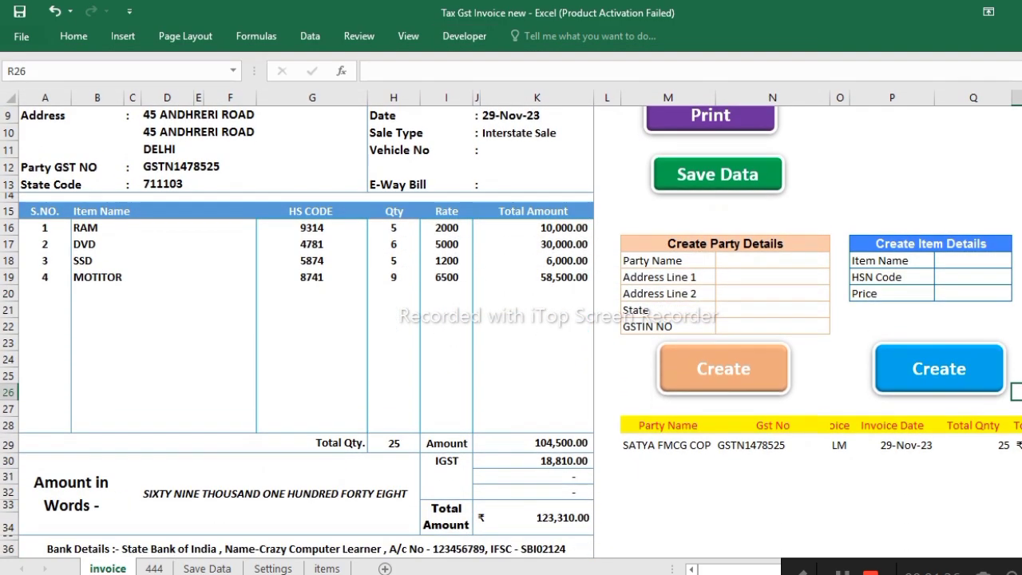
pyautogui.click(675, 445)
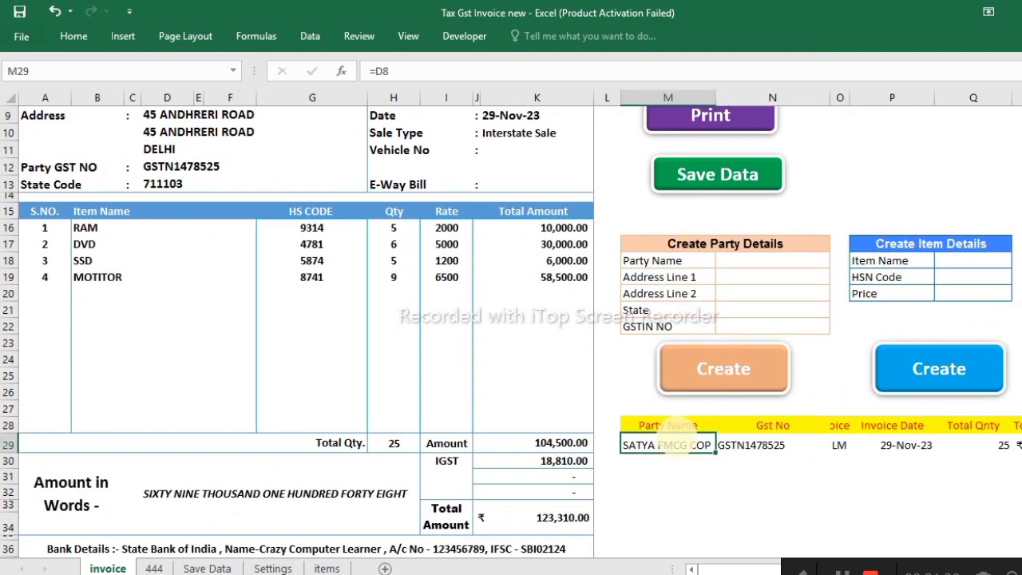
pyautogui.hotkey('shift', 'Right')
pyautogui.hotkey('shift', 'Right')
pyautogui.hotkey('shift', 'Right')
pyautogui.hotkey('shift', 'Right')
pyautogui.hotkey('shift', 'Right')
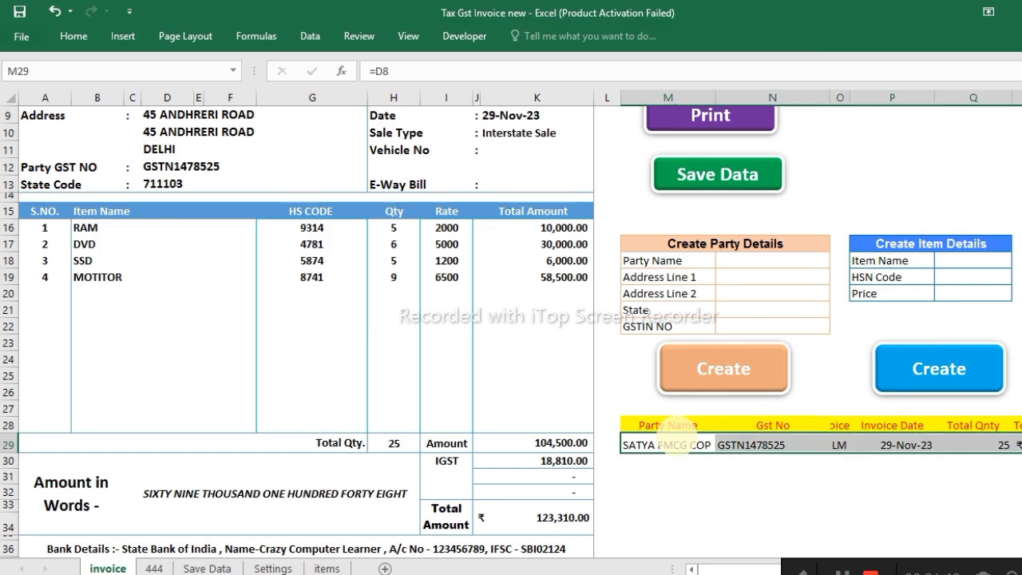
pyautogui.hotkey('ctrl', 'c')
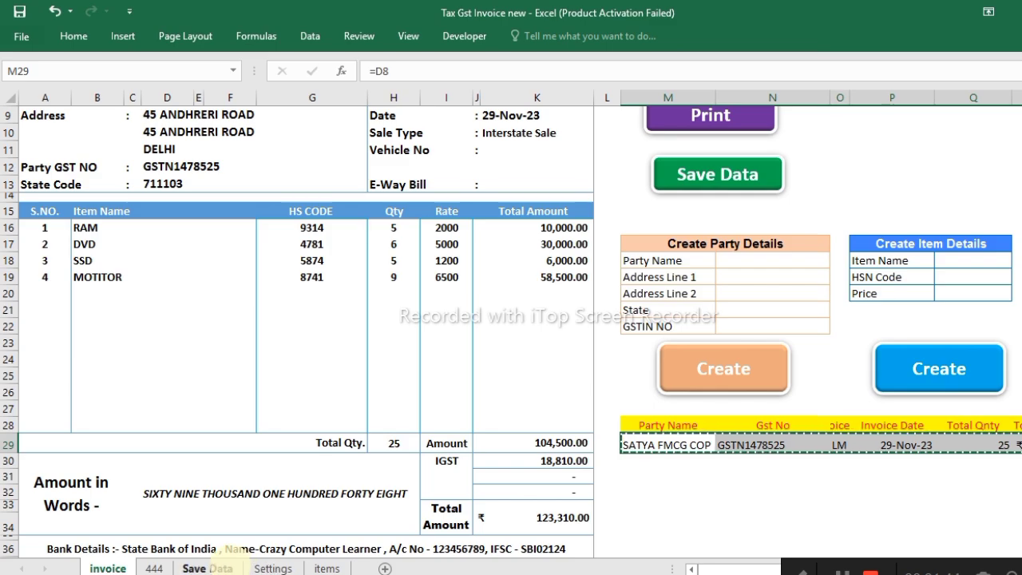
# Switch to the Save Data sheet and jump back to its header row at A1
pyautogui.click(215, 567)
pyautogui.click(673, 116)
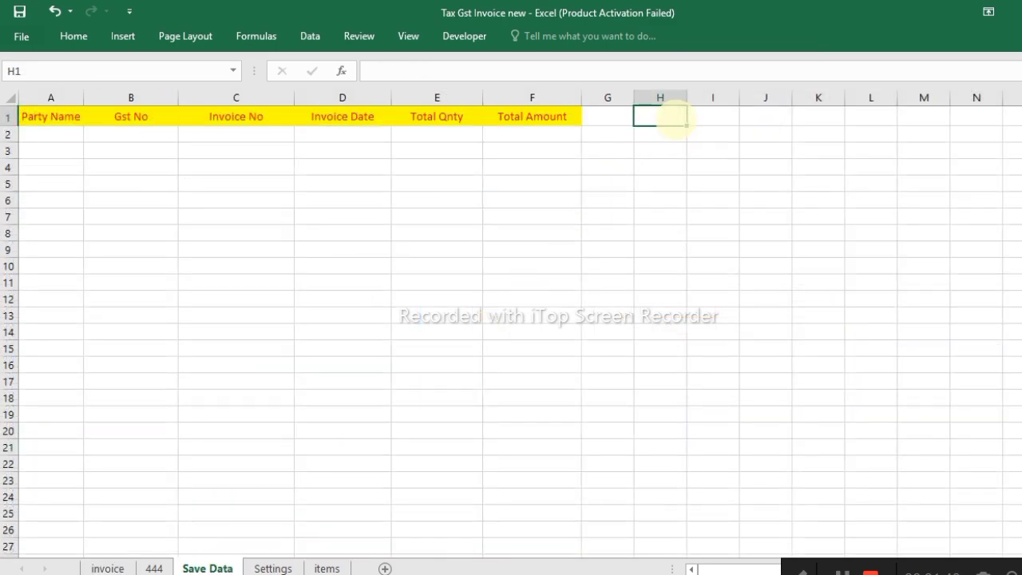
pyautogui.hotkey('ctrl', 'Down')
pyautogui.hotkey('ctrl', 'Left')
pyautogui.hotkey('ctrl', 'Up')
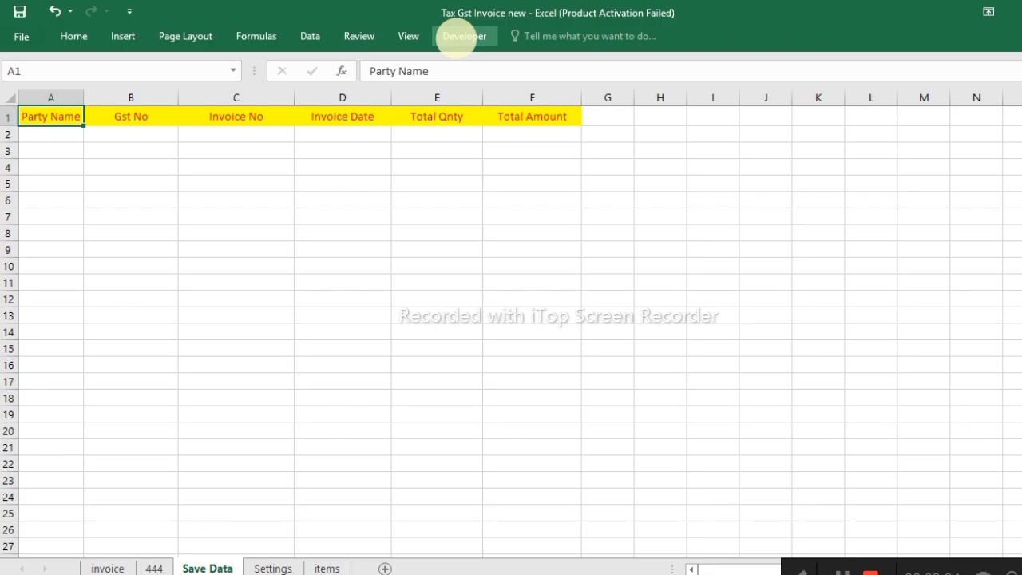
# With Use Relative References on, paste the summary as values into A2
pyautogui.click(461, 36)
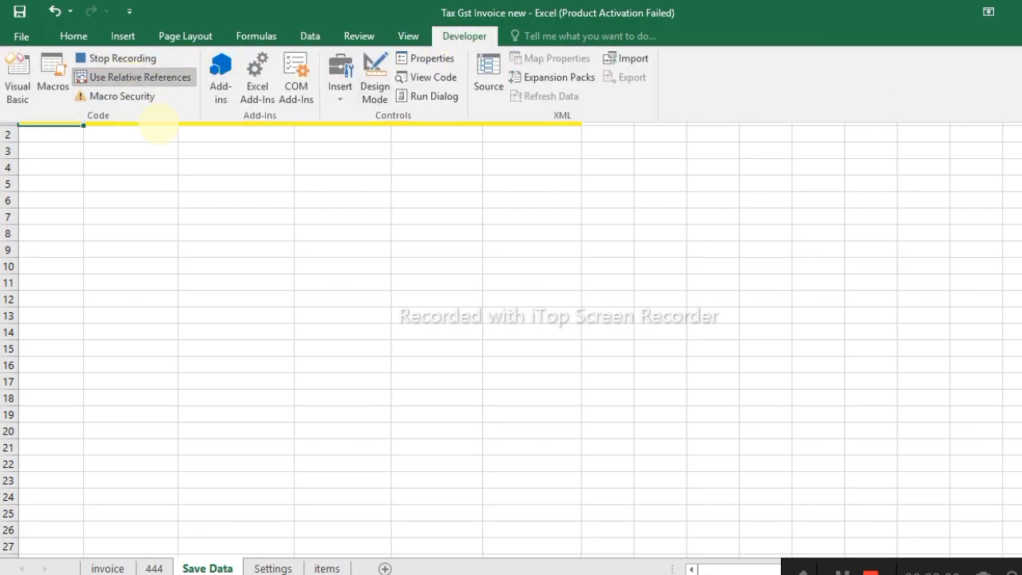
pyautogui.click(160, 128)
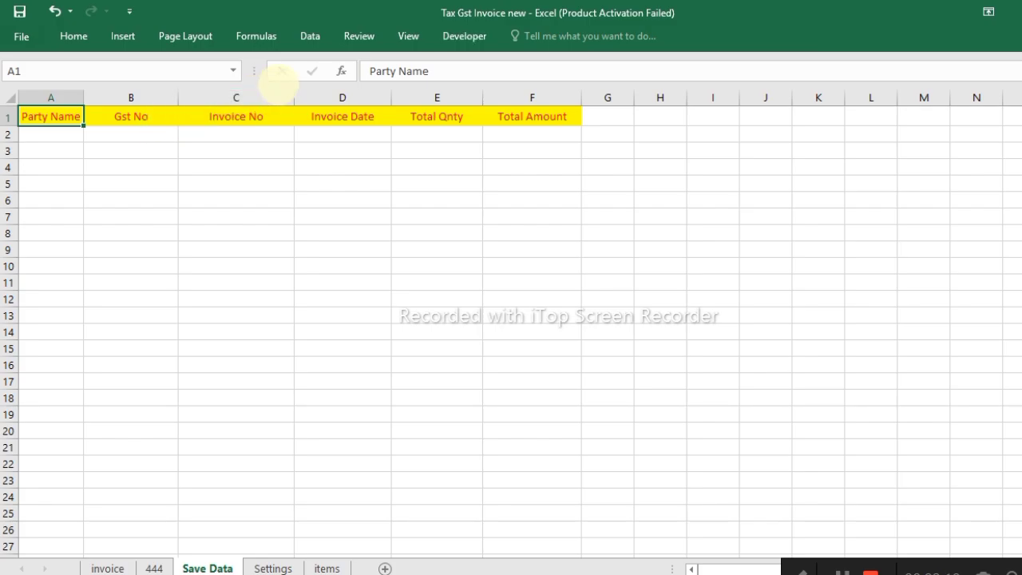
pyautogui.press('Down')
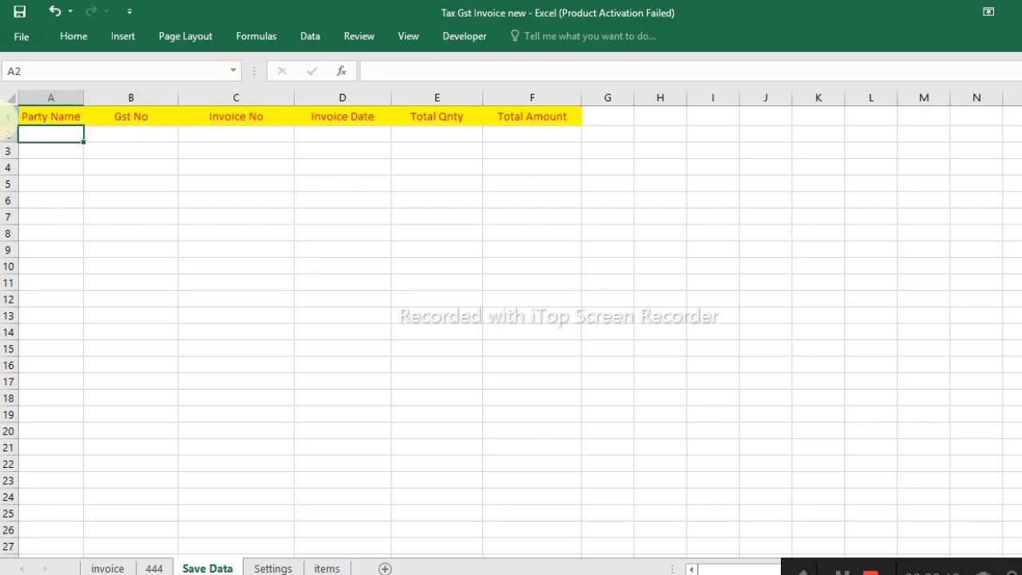
pyautogui.rightClick(69, 135)
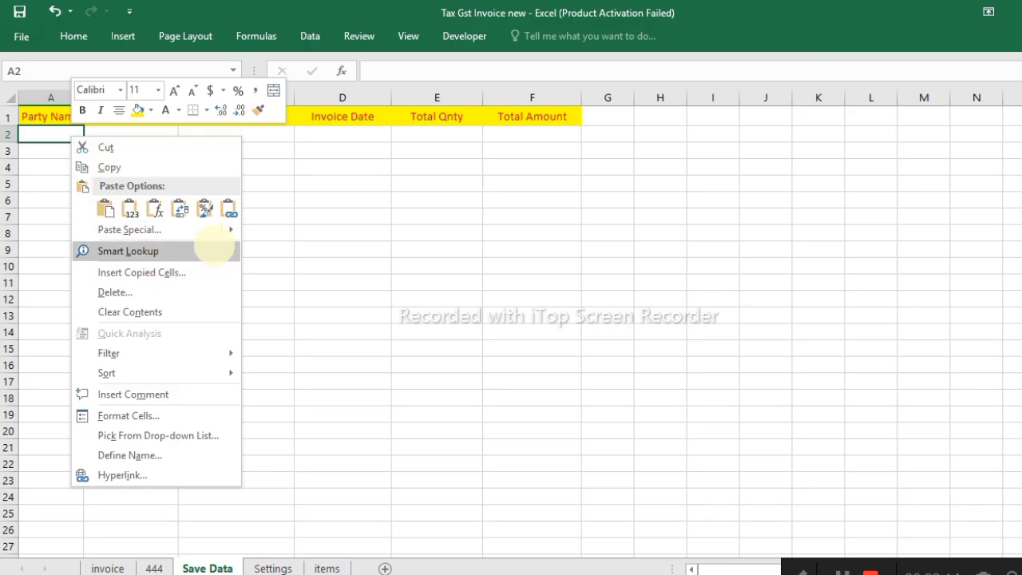
pyautogui.moveTo(227, 233)
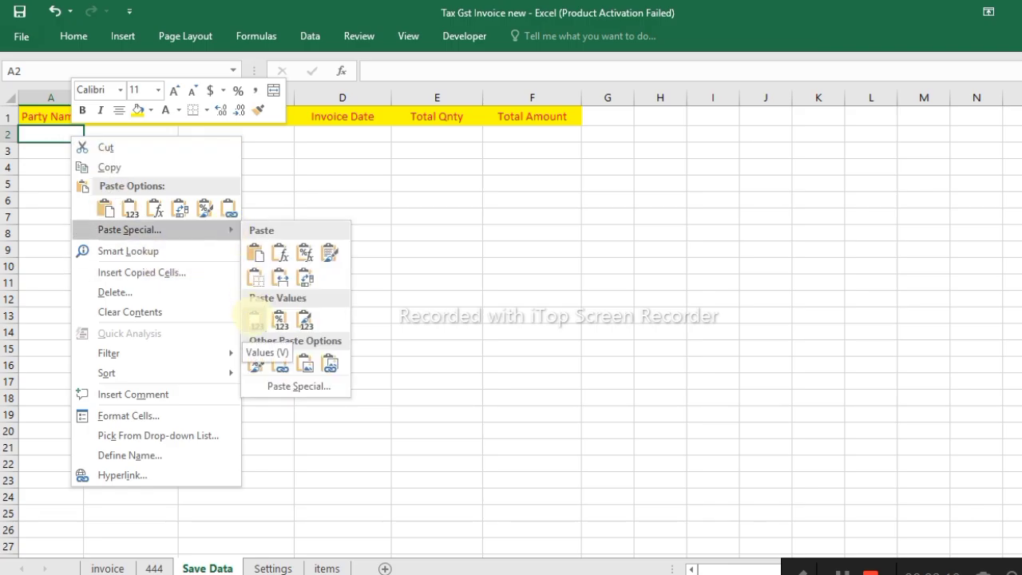
pyautogui.click(253, 317)
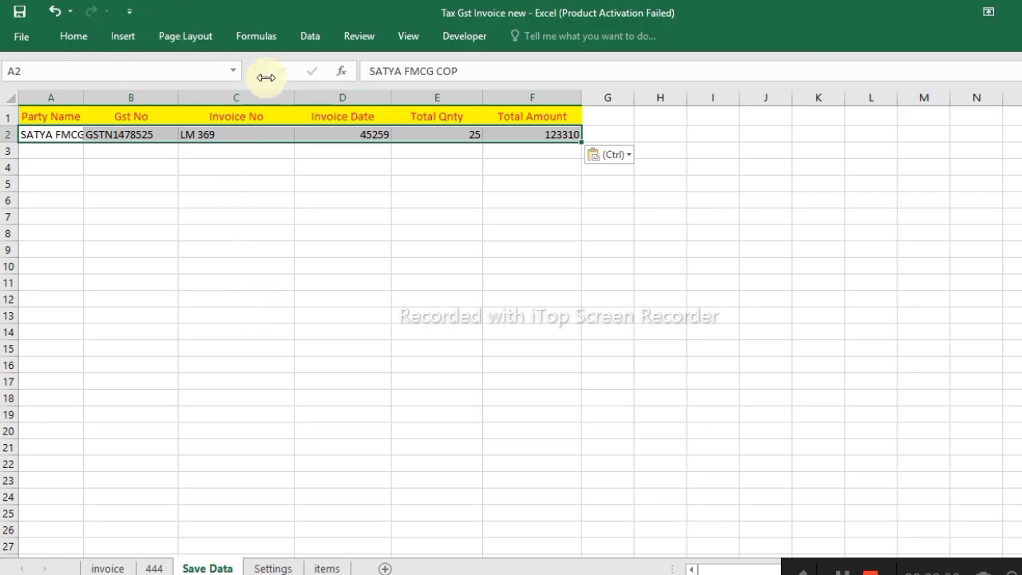
# Centre the pasted row 2 horizontally and vertically
pyautogui.click(74, 36)
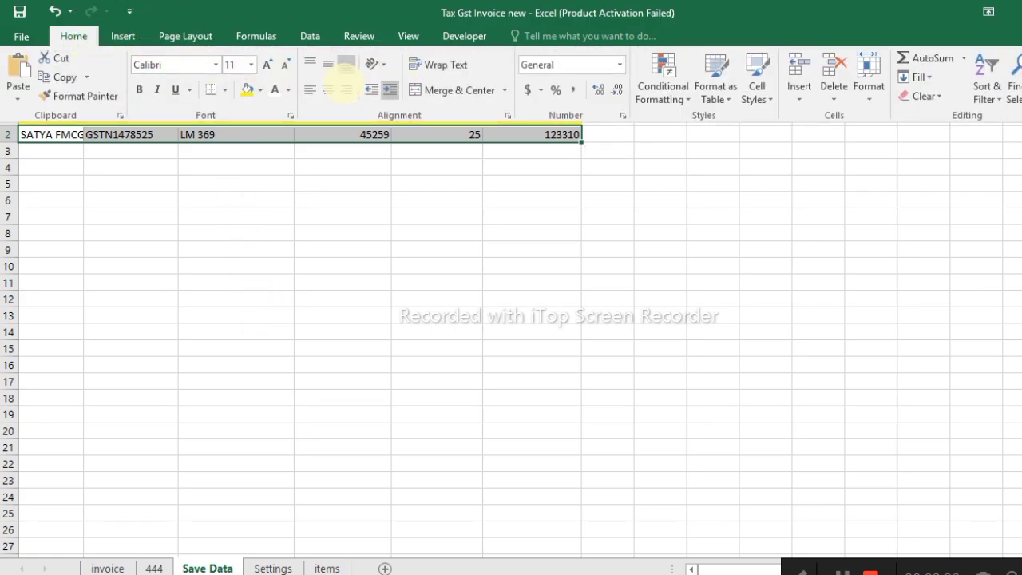
pyautogui.click(327, 88)
pyautogui.click(326, 68)
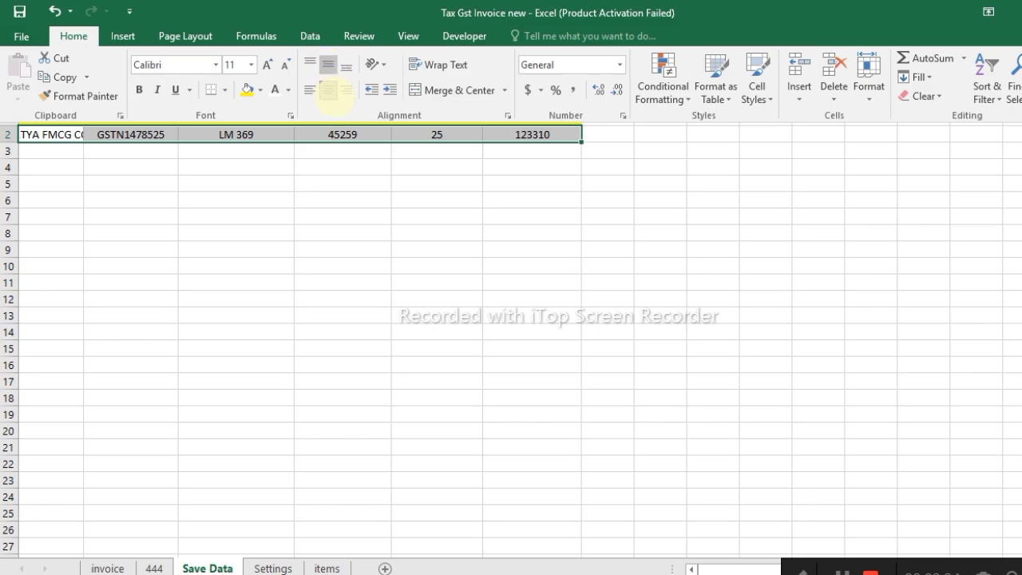
# Apply All Borders to the saved row 2
pyautogui.click(225, 90)
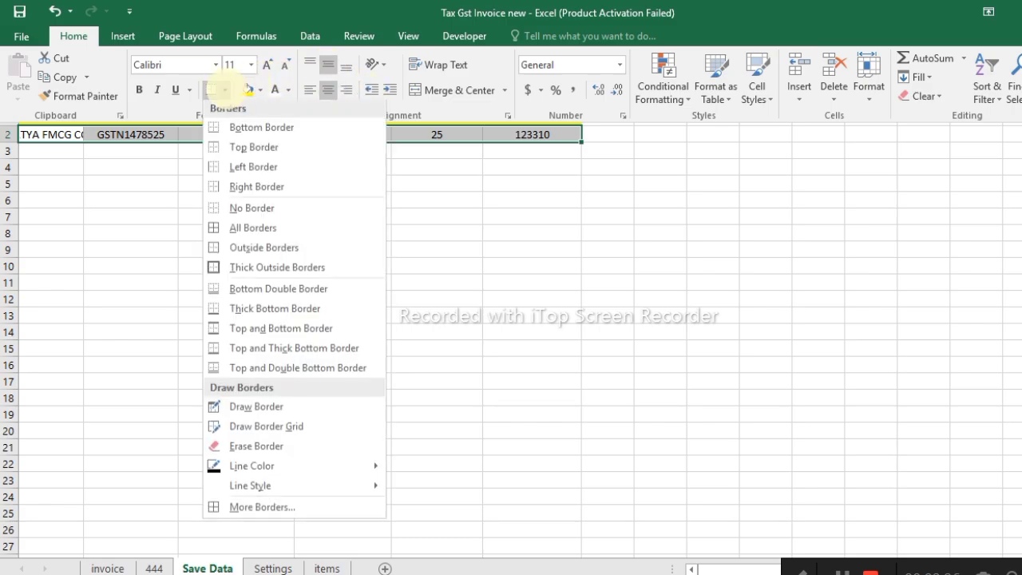
pyautogui.click(257, 229)
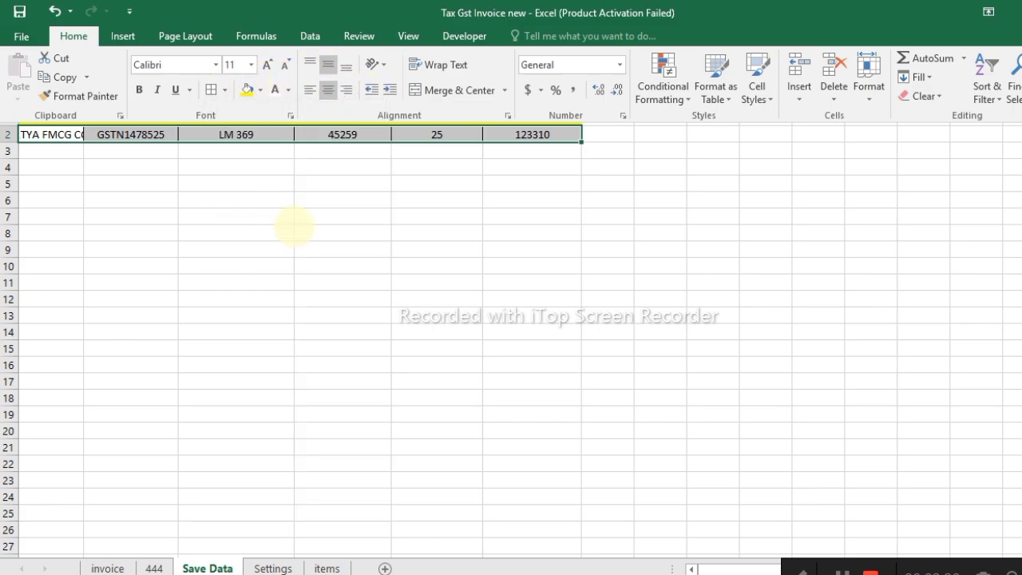
pyautogui.click(299, 212)
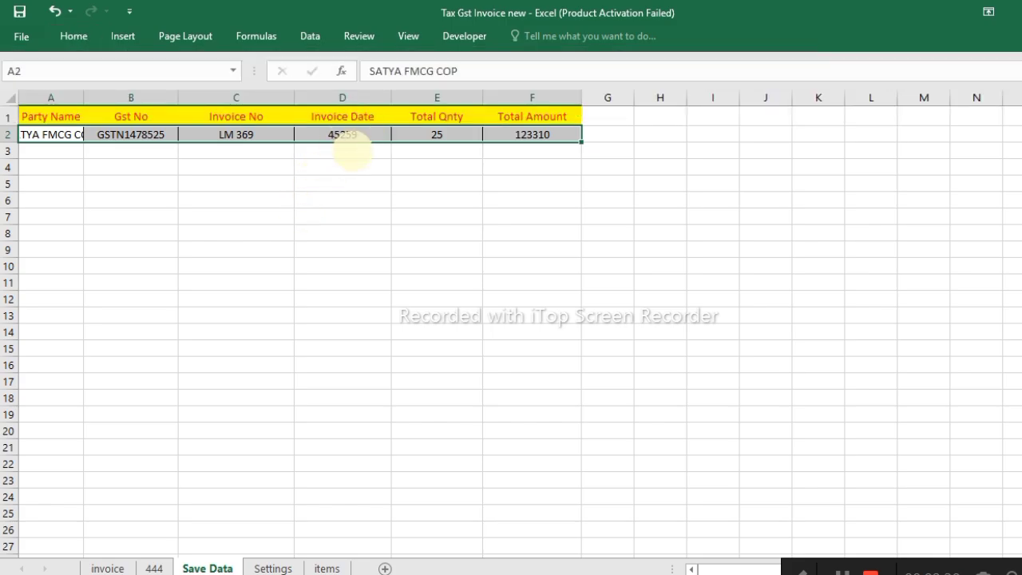
# Format invoice date cell D2 with the 14-Mar-12 date style, showing 29-Nov-23
pyautogui.click(364, 136)
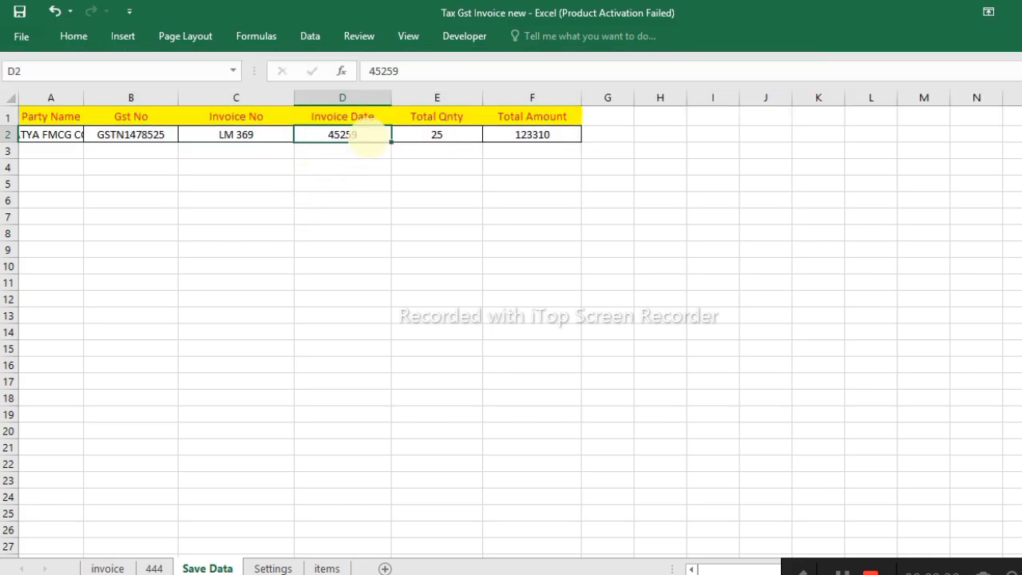
pyautogui.rightClick(369, 138)
pyautogui.click(426, 416)
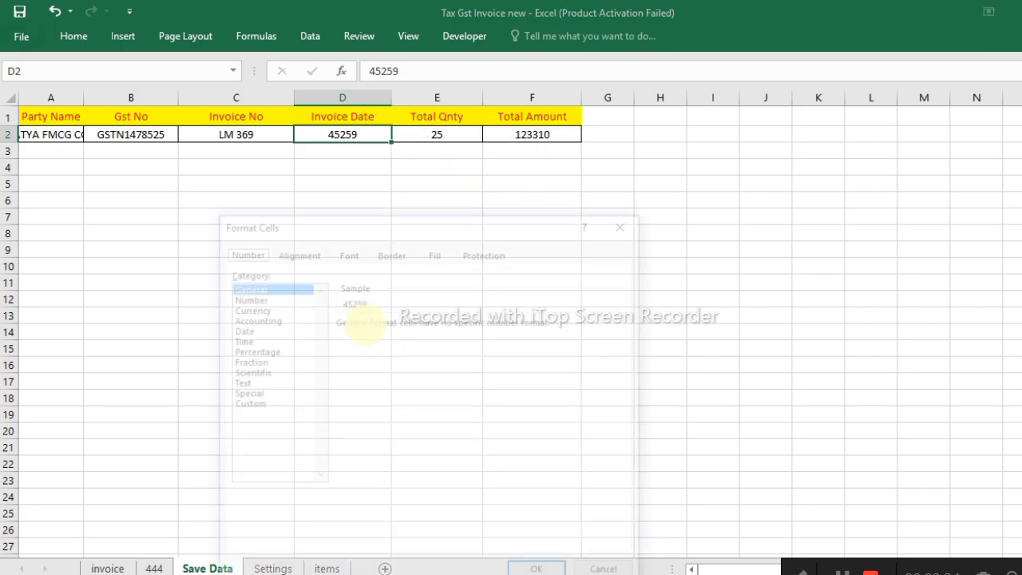
pyautogui.click(238, 329)
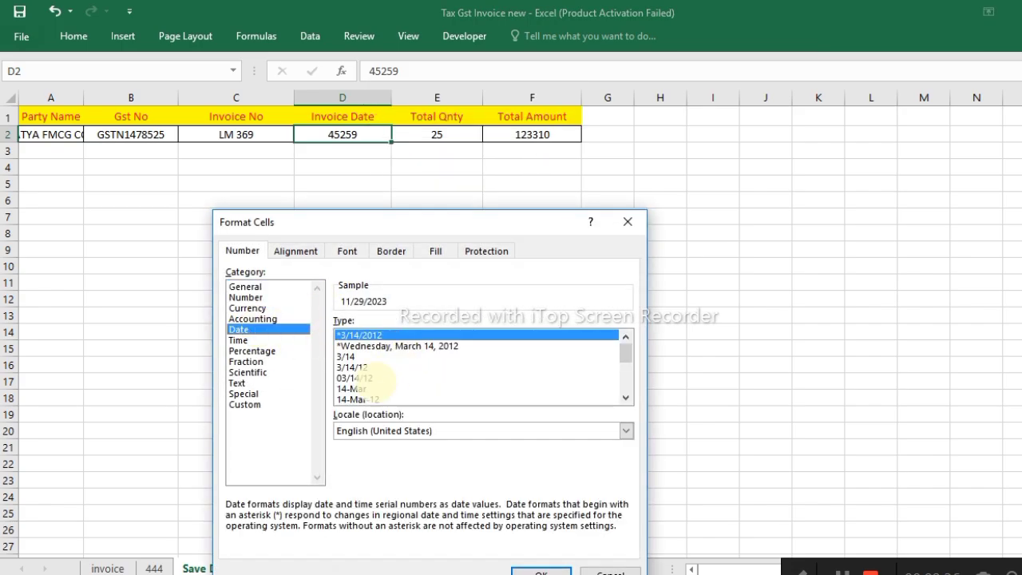
pyautogui.click(358, 399)
pyautogui.click(525, 570)
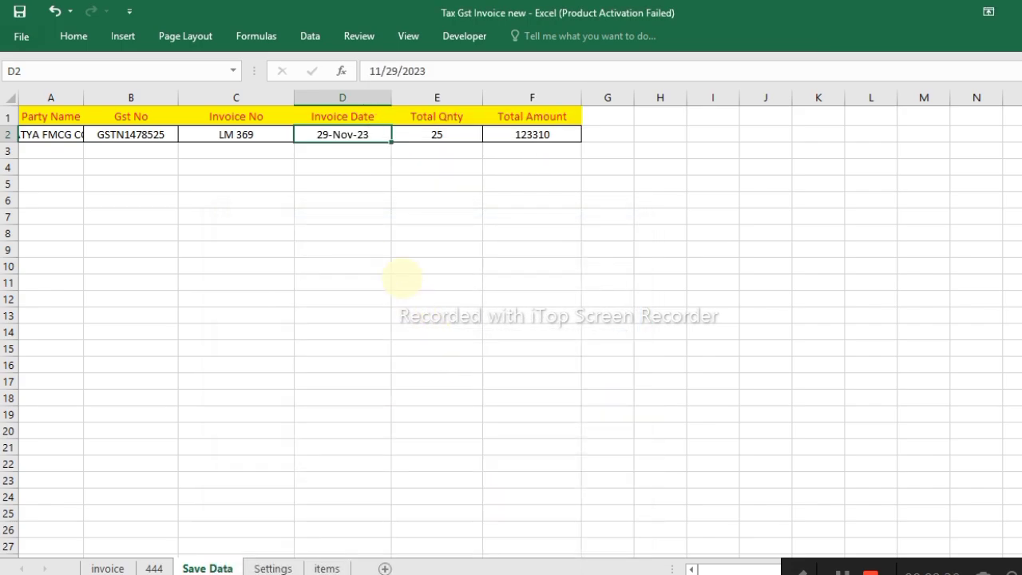
pyautogui.click(718, 116)
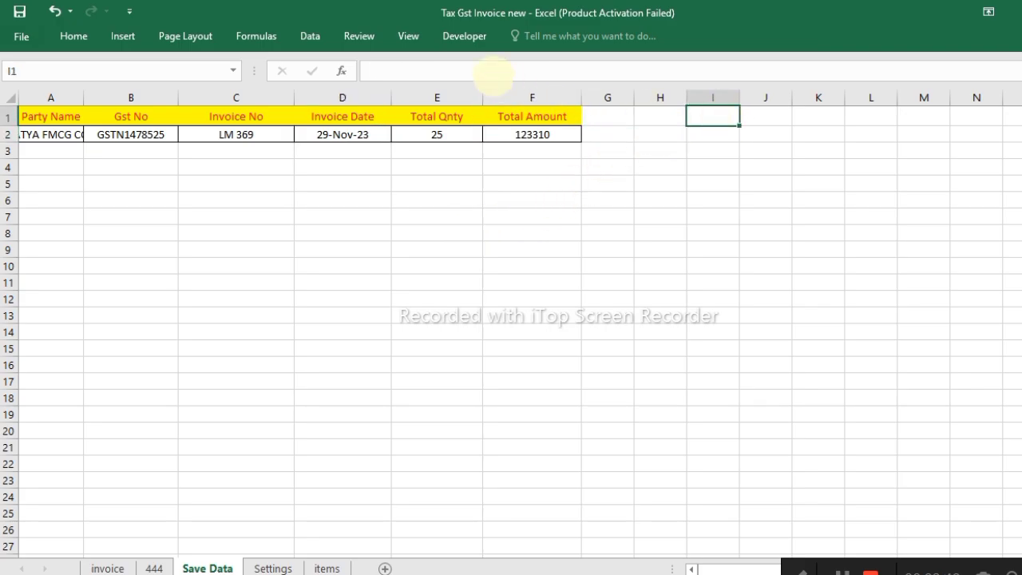
# Turn Use Relative References off and return to the invoice sheet
pyautogui.click(464, 36)
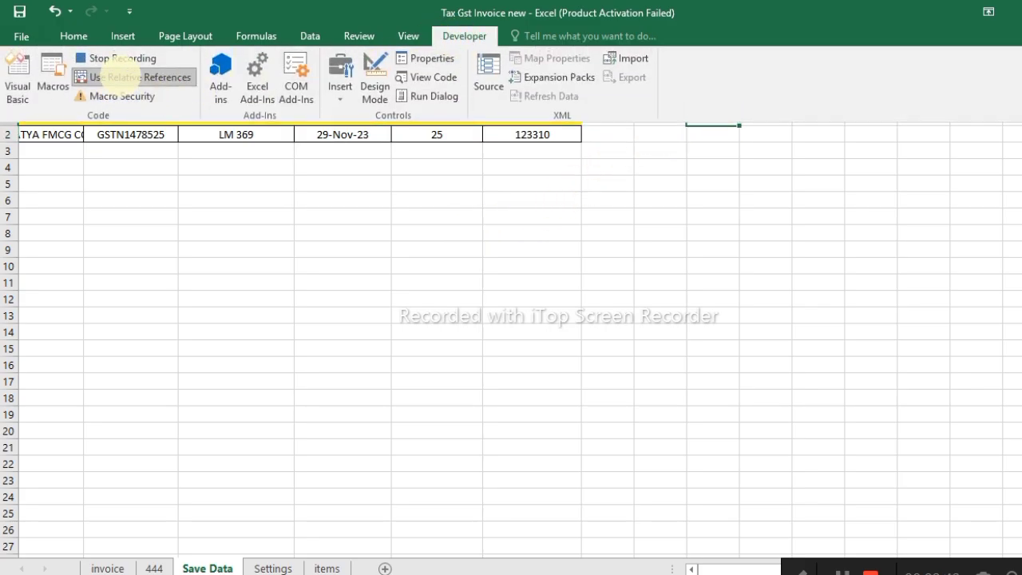
pyautogui.click(386, 232)
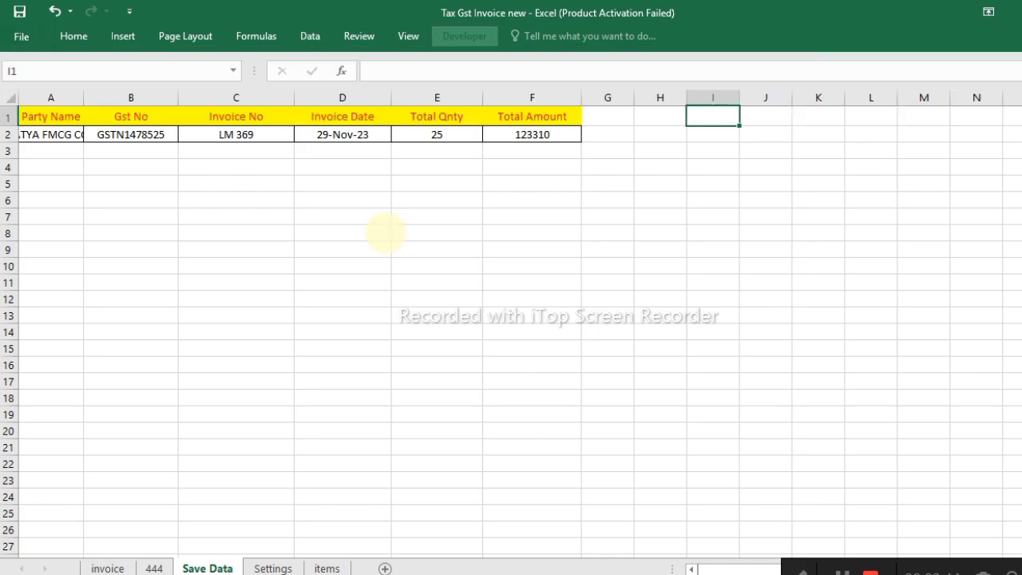
pyautogui.click(108, 568)
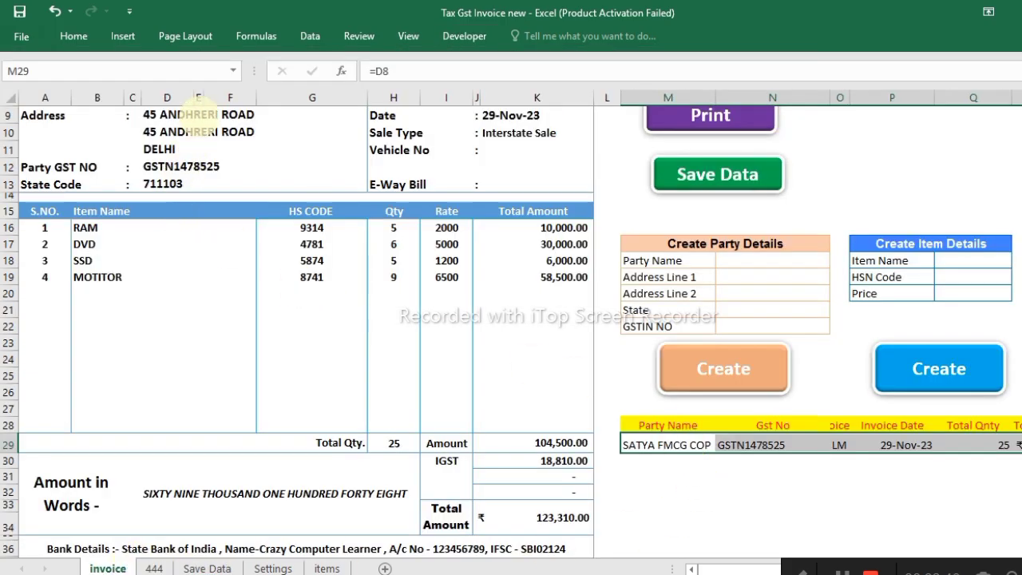
pyautogui.click(200, 114)
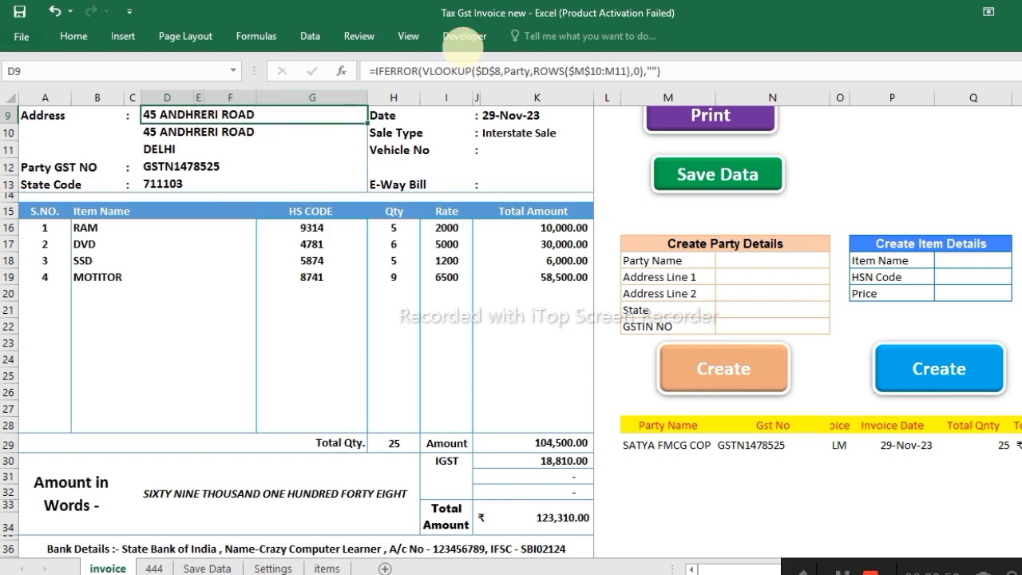
# Stop recording the SaveData macro
pyautogui.click(464, 35)
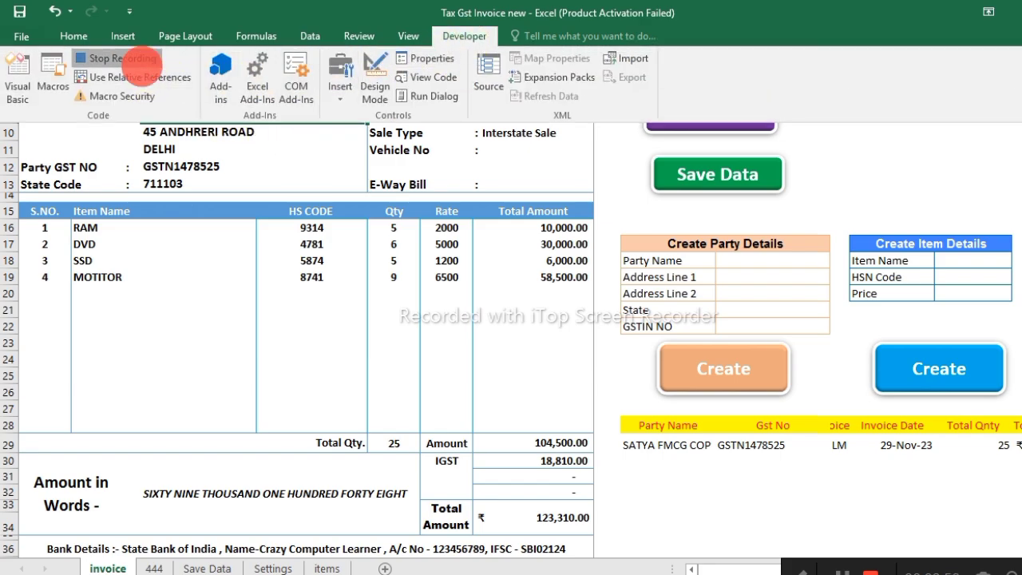
pyautogui.click(120, 58)
pyautogui.click(972, 163)
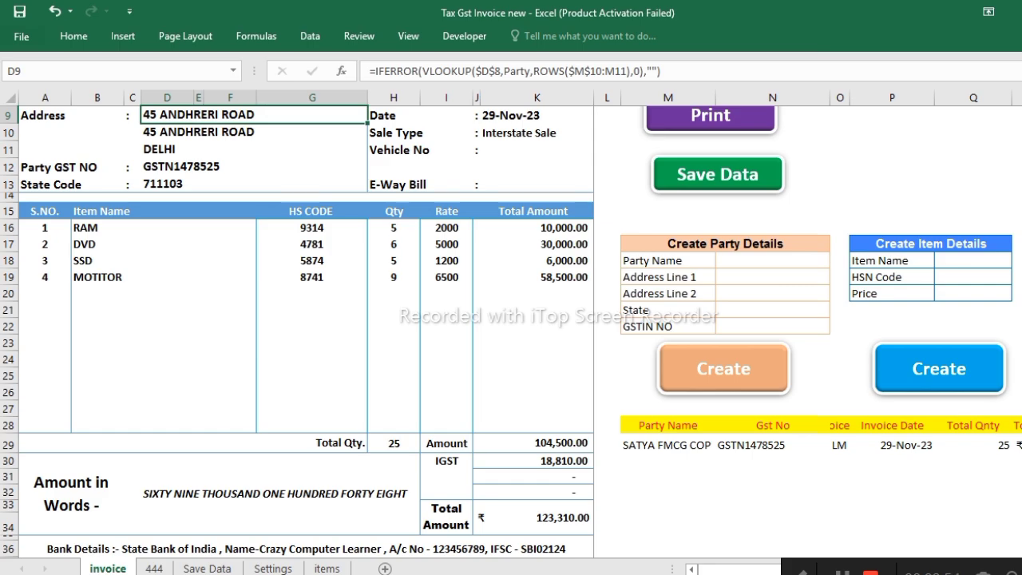
pyautogui.scroll(3, 969, 245)
pyautogui.click(970, 244)
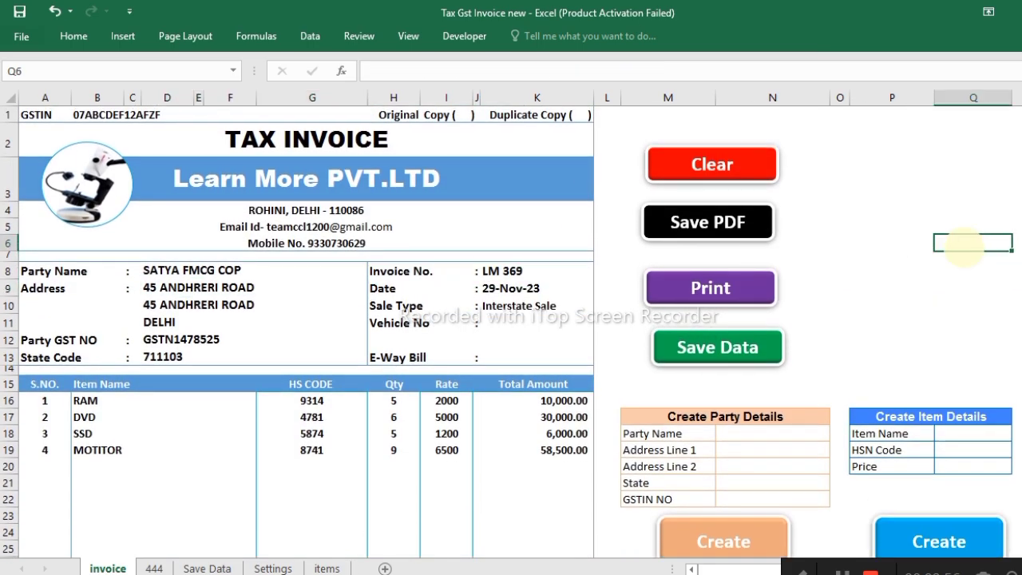
# Assign the SaveData macro to the green Save Data shape
pyautogui.rightClick(749, 360)
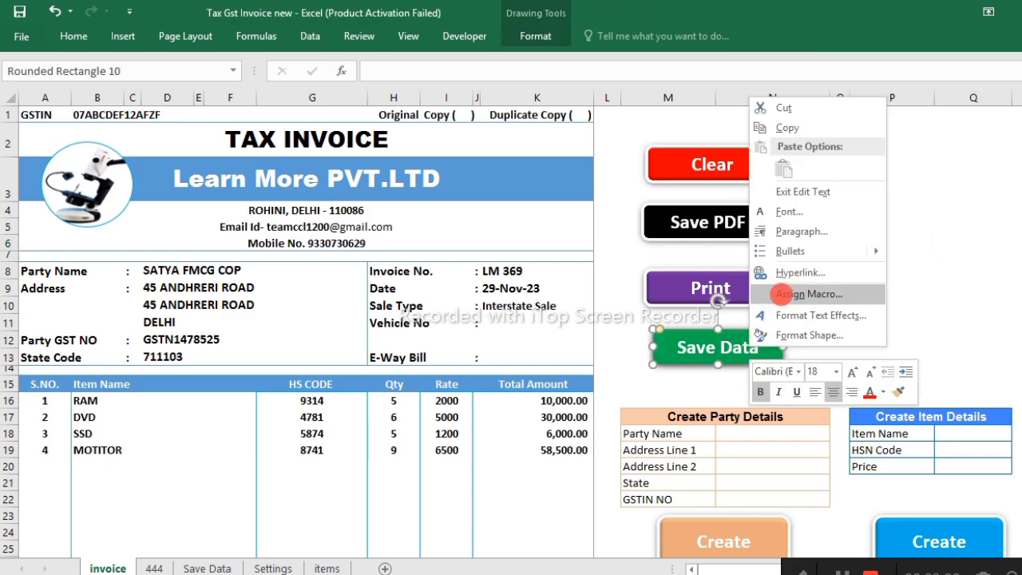
pyautogui.click(806, 294)
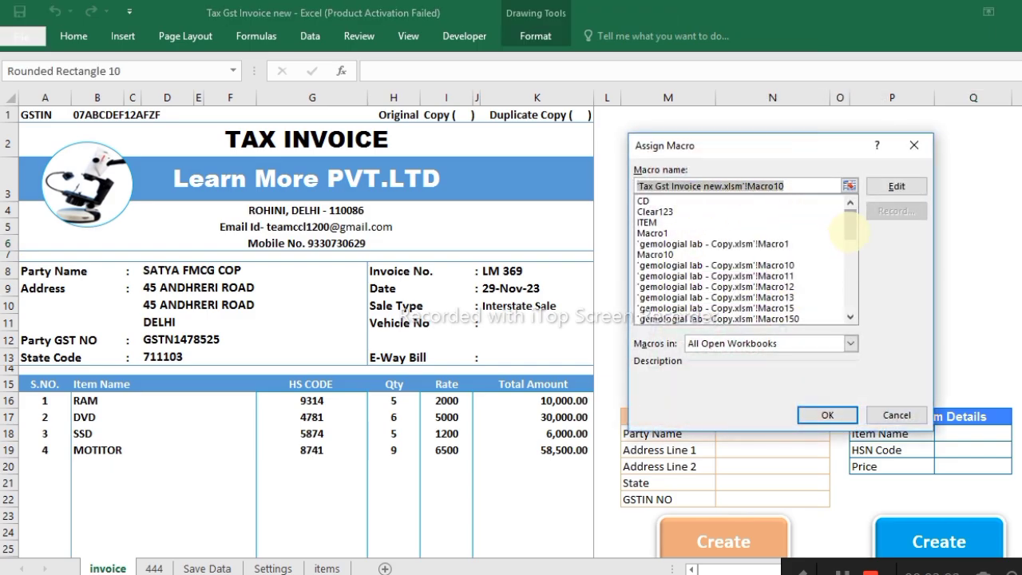
pyautogui.moveTo(850, 230); pyautogui.dragTo(846, 317)
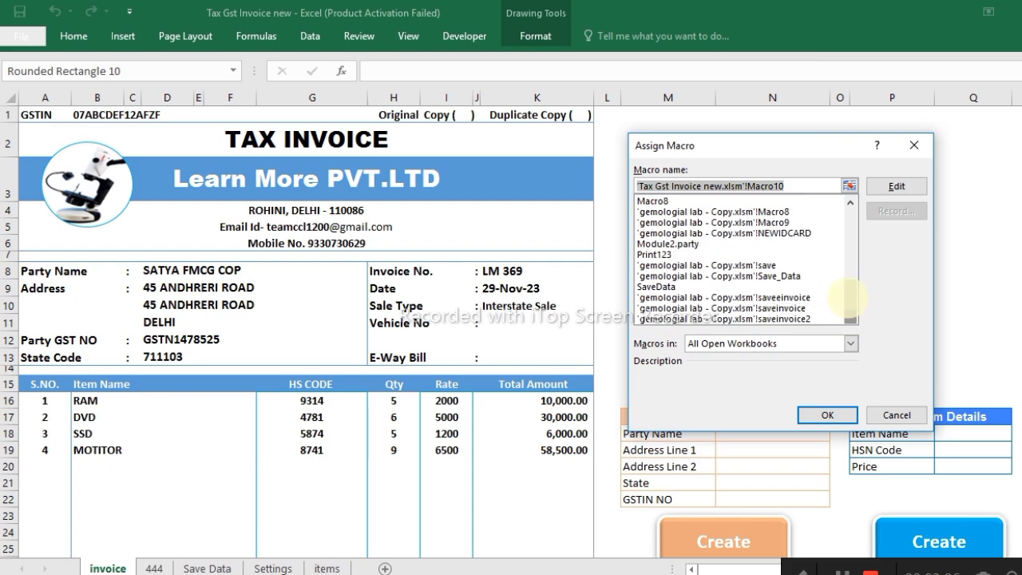
pyautogui.click(778, 265)
pyautogui.moveTo(850, 284)
pyautogui.mouseDown()
pyautogui.moveTo(846, 237)
pyautogui.moveTo(849, 273)
pyautogui.mouseUp()
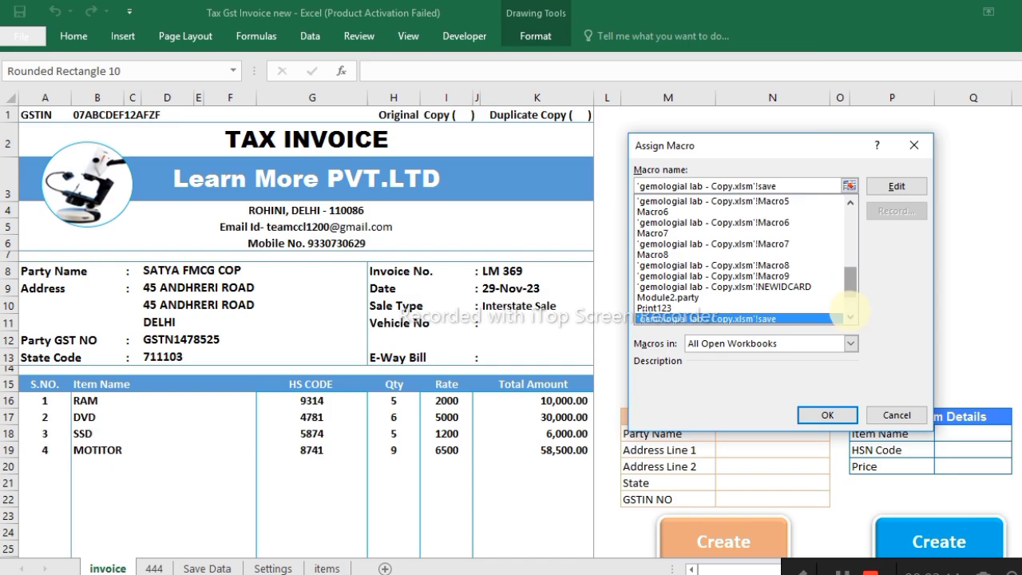
pyautogui.click(850, 317)
pyautogui.scroll(-2, 851, 317)
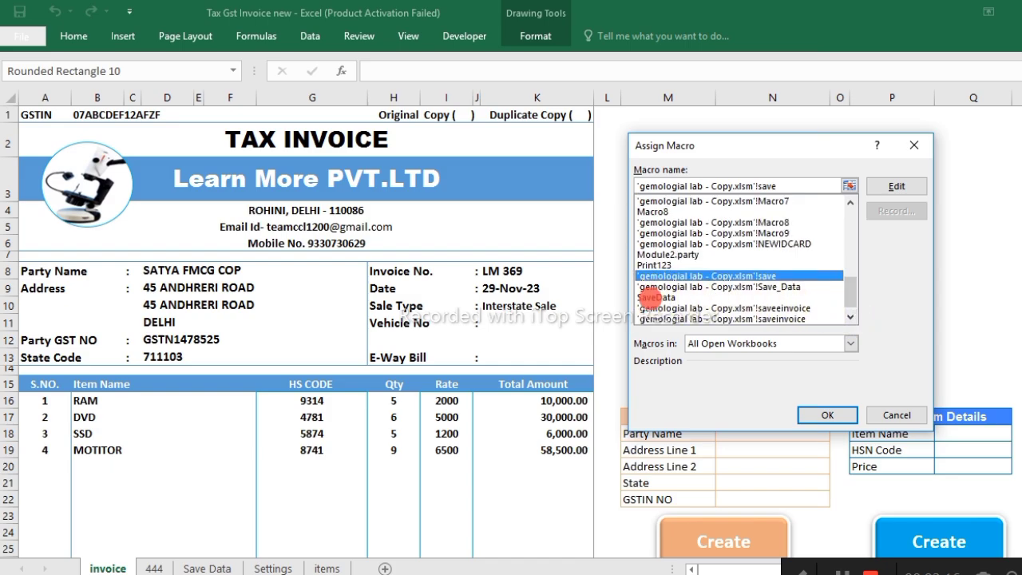
pyautogui.click(655, 298)
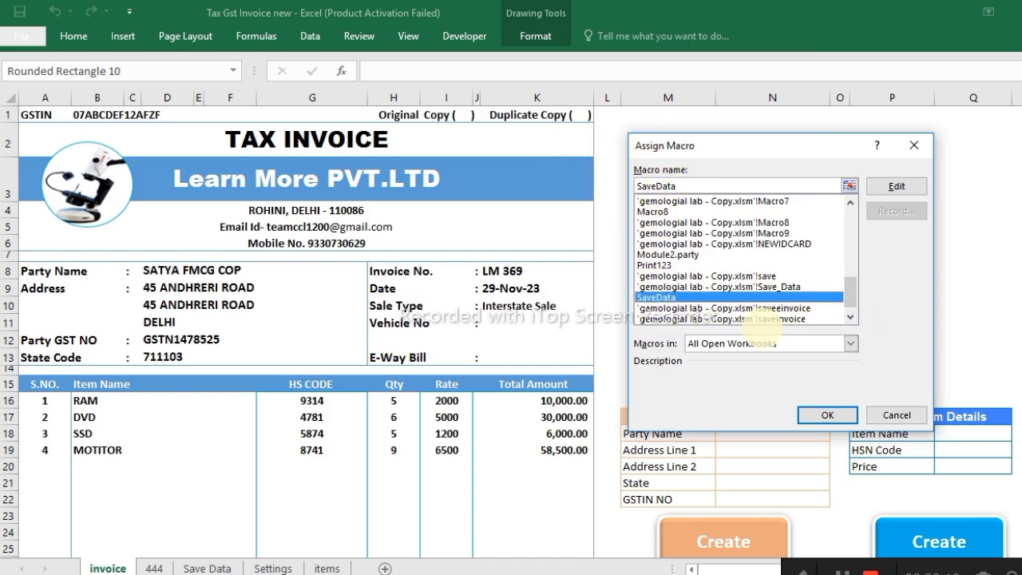
pyautogui.click(823, 415)
pyautogui.click(892, 305)
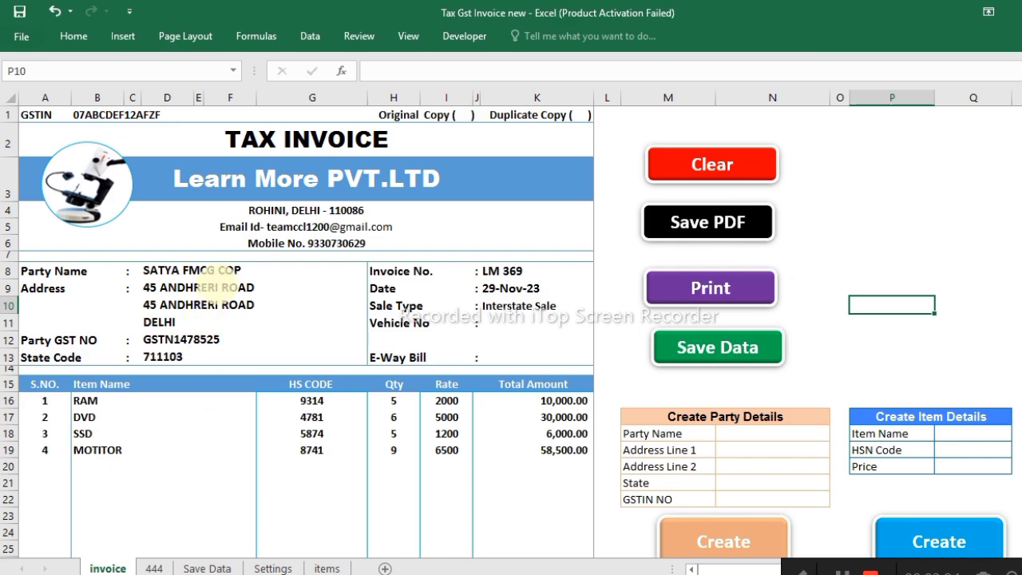
# Choose SURESH as the party in the D8 dropdown
pyautogui.click(234, 270)
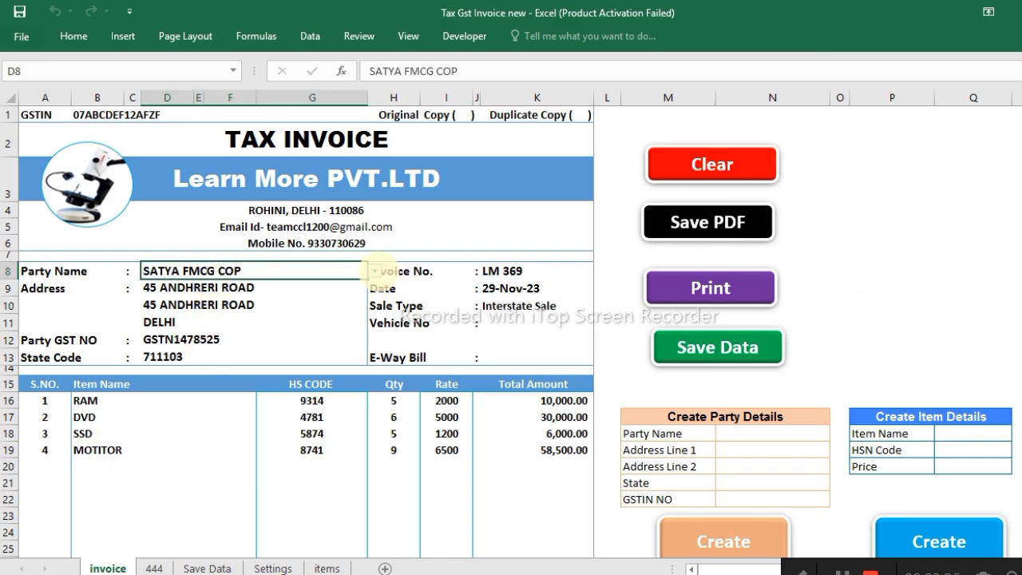
pyautogui.click(374, 271)
pyautogui.moveTo(373, 288); pyautogui.dragTo(372, 274)
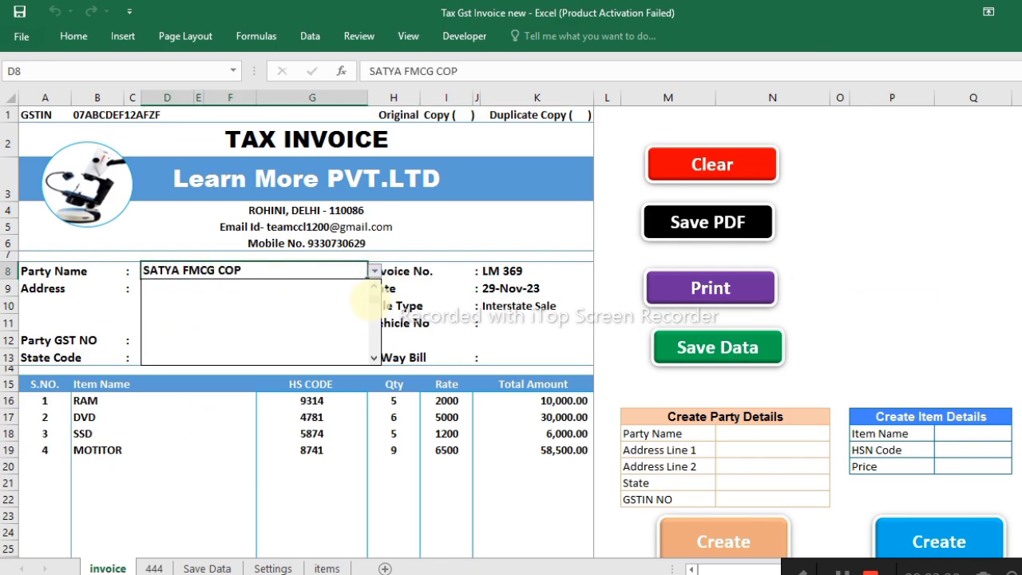
pyautogui.click(323, 333)
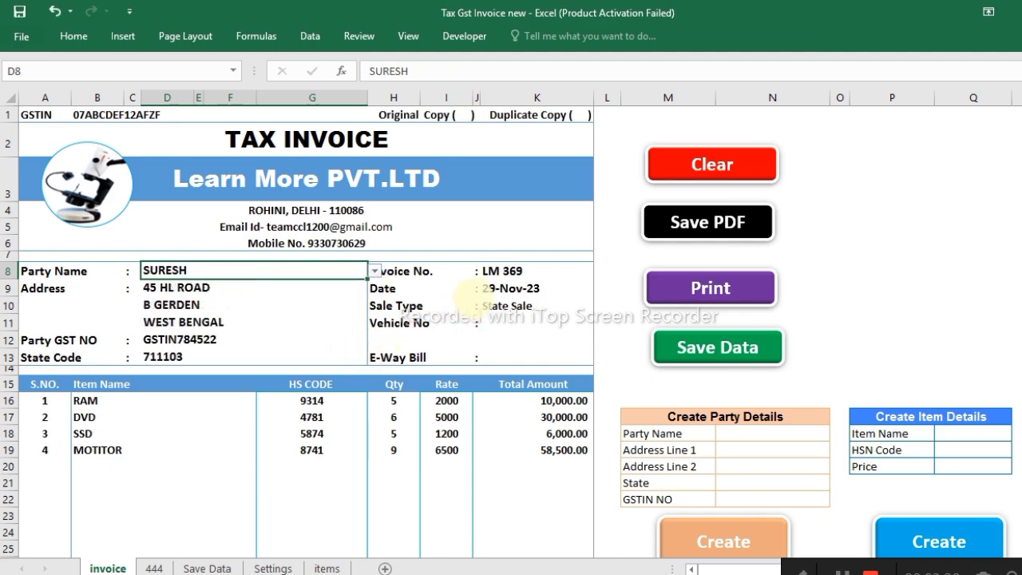
# Enter invoice number GD in K8 and log it with the Save Data button
pyautogui.click(515, 272)
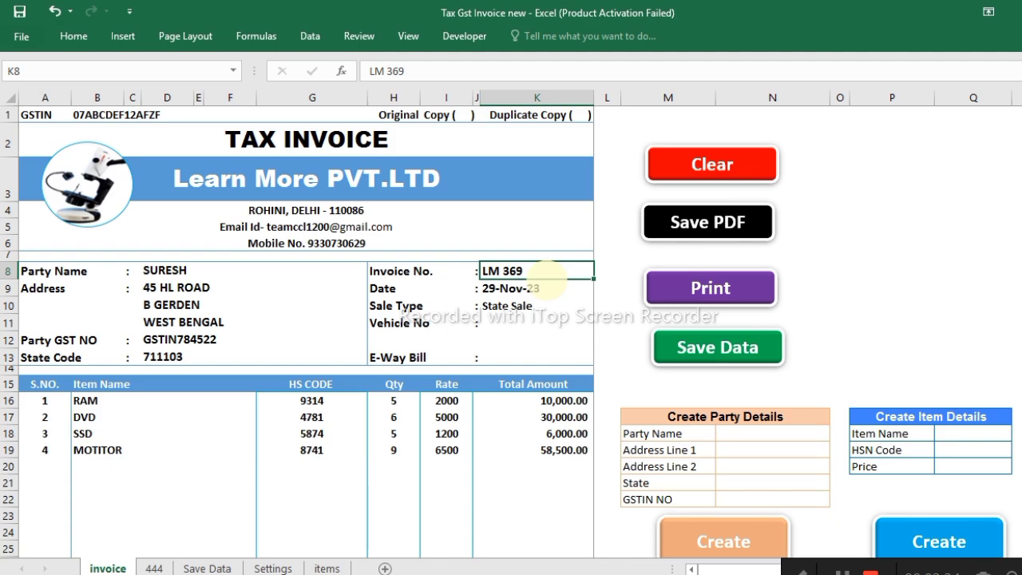
pyautogui.write('GD')
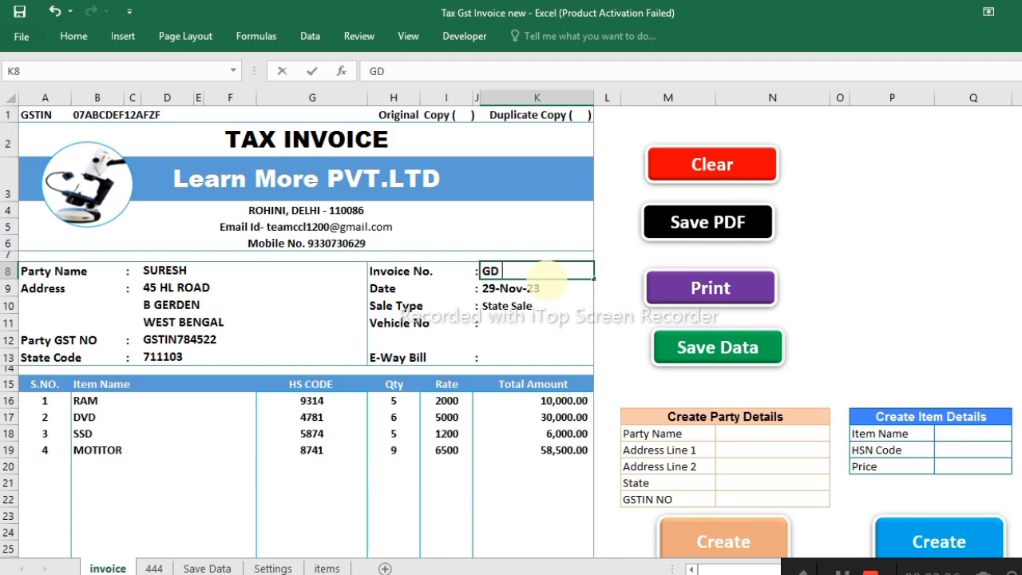
pyautogui.press('Return')
pyautogui.click(717, 346)
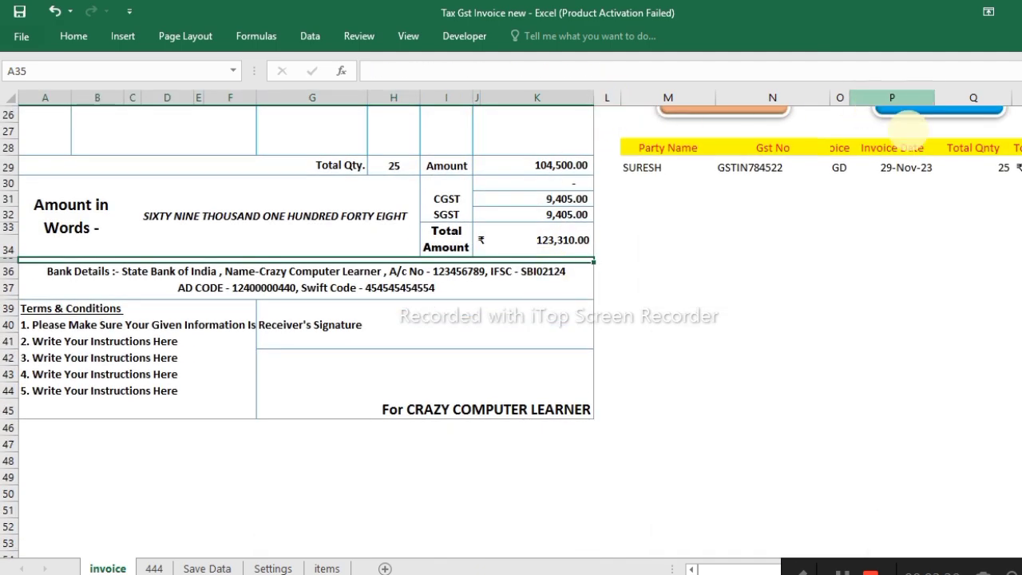
# Change the invoice number in K8 to GD 123
pyautogui.scroll(3, 959, 209)
pyautogui.scroll(2, 958, 209)
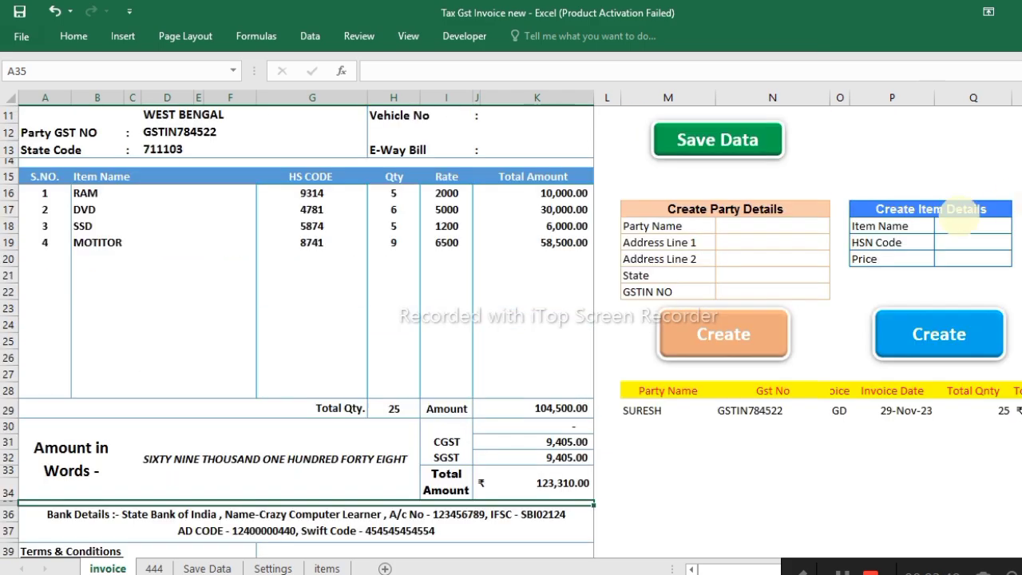
pyautogui.scroll(1, 511, 333)
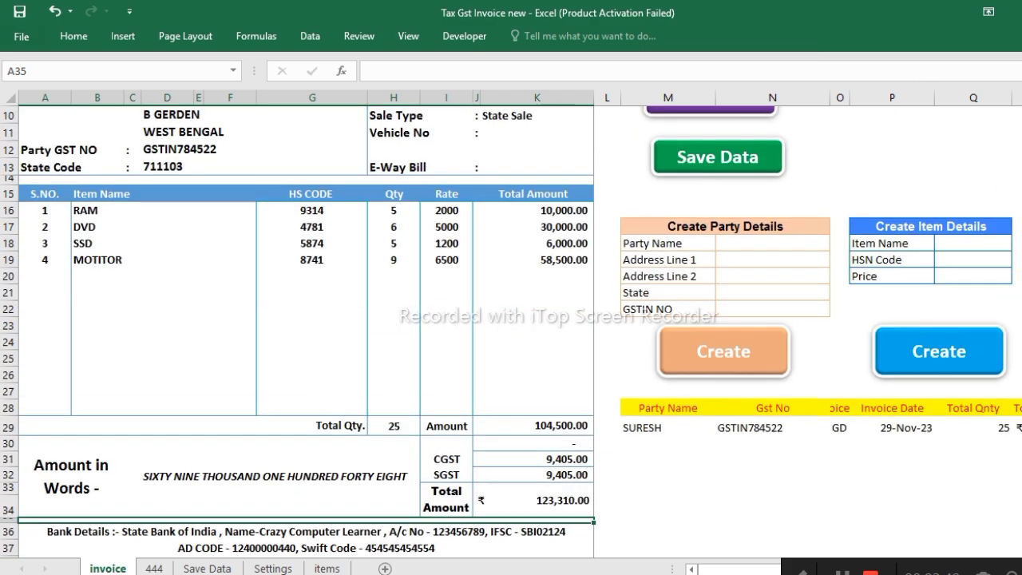
pyautogui.scroll(1, 512, 332)
pyautogui.scroll(1, 511, 333)
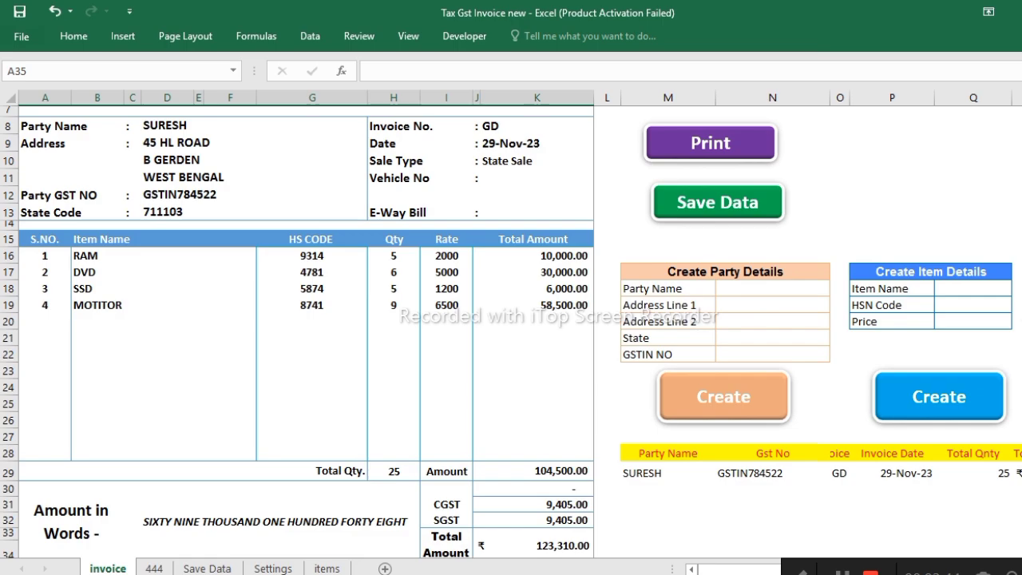
pyautogui.scroll(2, 563, 319)
pyautogui.scroll(1, 563, 319)
pyautogui.click(561, 273)
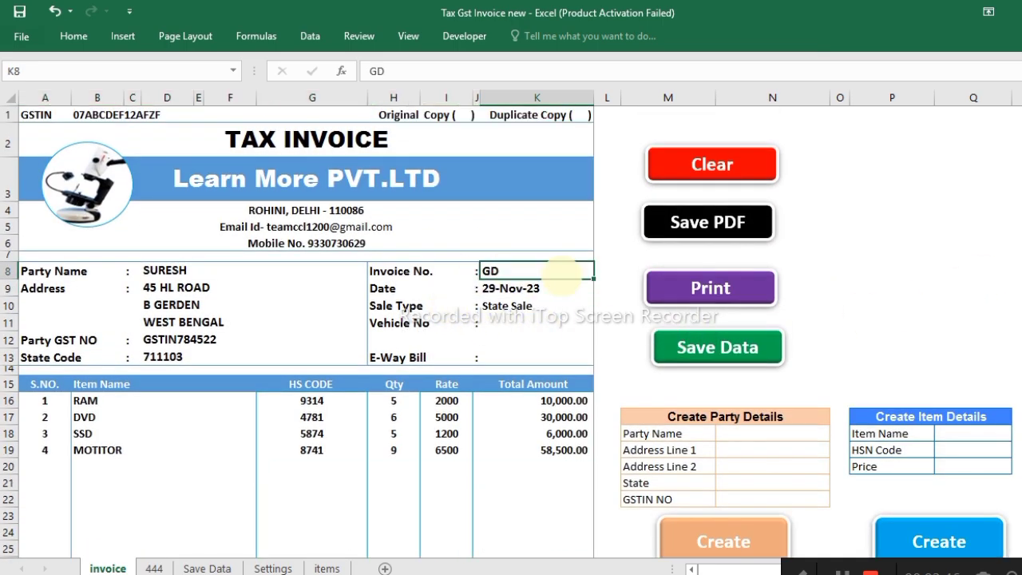
pyautogui.doubleClick(561, 272)
pyautogui.write('12')
pyautogui.write('3')
pyautogui.press('Return')
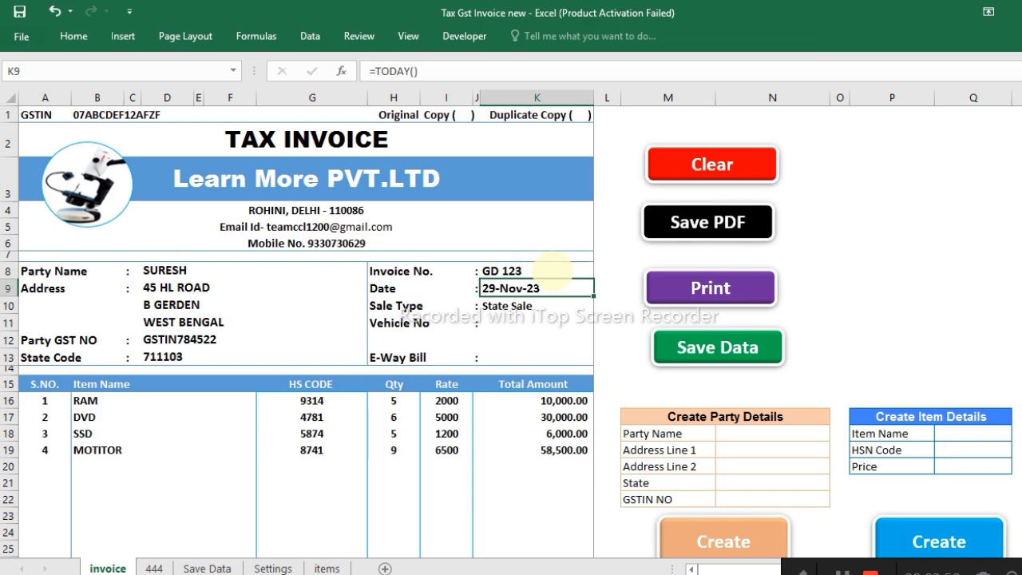
# Set the item quantities to 2, 6, 2 and 7 for RAM, DVD, SSD and MOTITOR
pyautogui.click(524, 321)
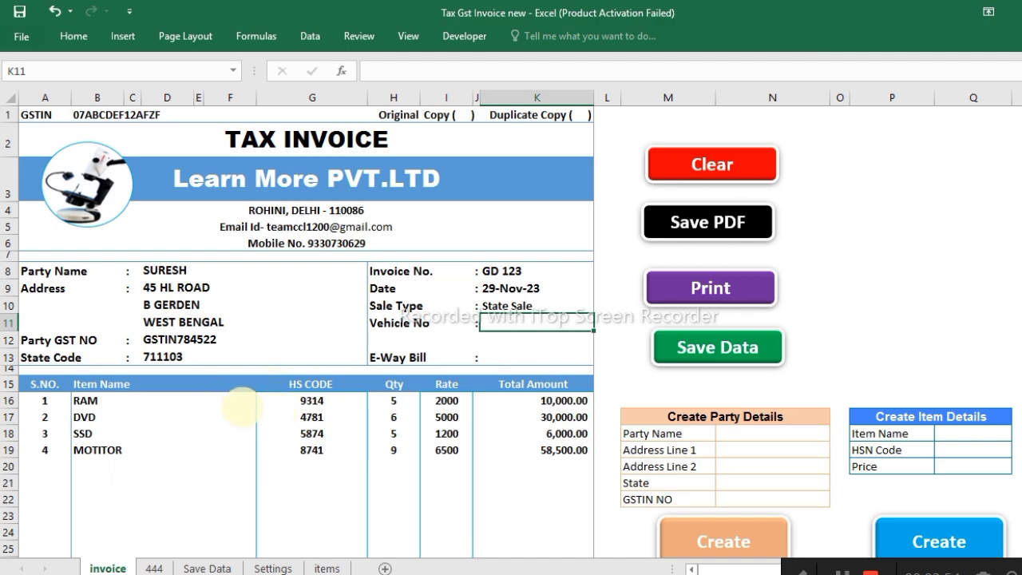
pyautogui.click(379, 399)
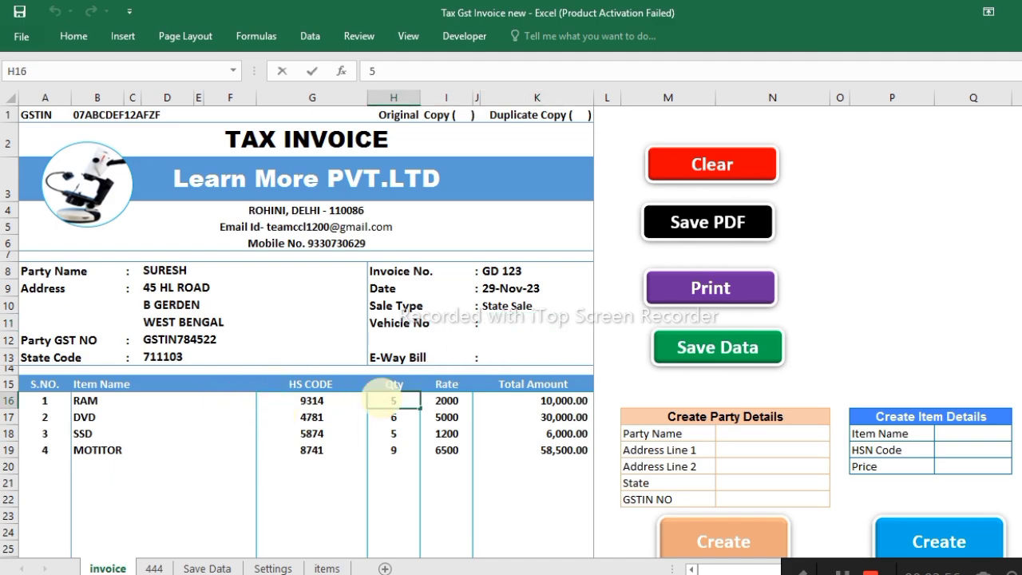
pyautogui.write('25')
pyautogui.hotkey('ctrl', 'Return')
pyautogui.press('F2')
pyautogui.write('5')
pyautogui.write('8')
pyautogui.press('BackSpace')
pyautogui.press('BackSpace')
pyautogui.press('BackSpace')
pyautogui.press('Return')
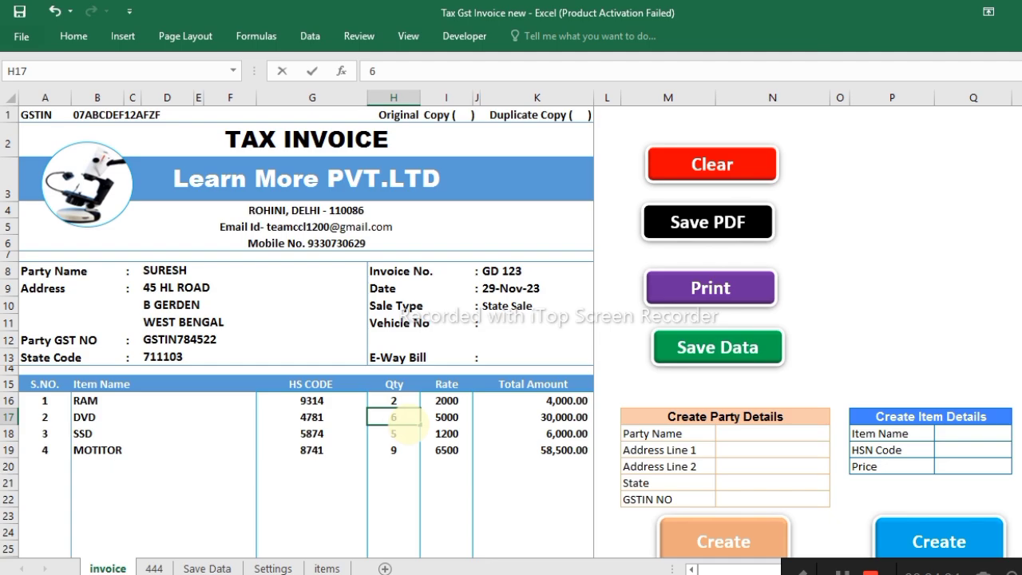
pyautogui.press('Return')
pyautogui.write('2')
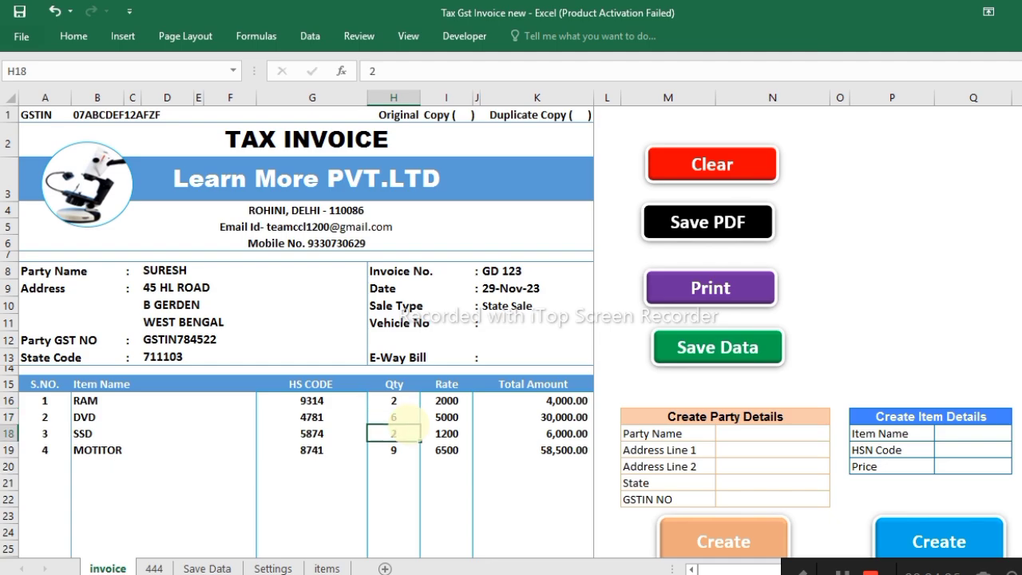
pyautogui.press('Return')
pyautogui.write('7')
pyautogui.press('Return')
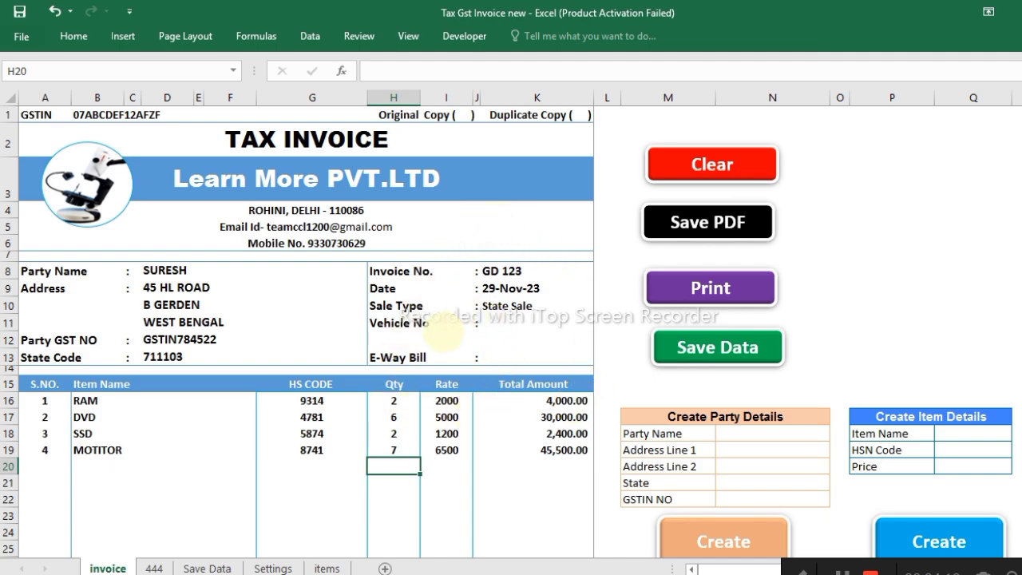
# Save invoice GD 123 with the Save Data button, then confirm it appears in row 3 of the log
pyautogui.click(702, 365)
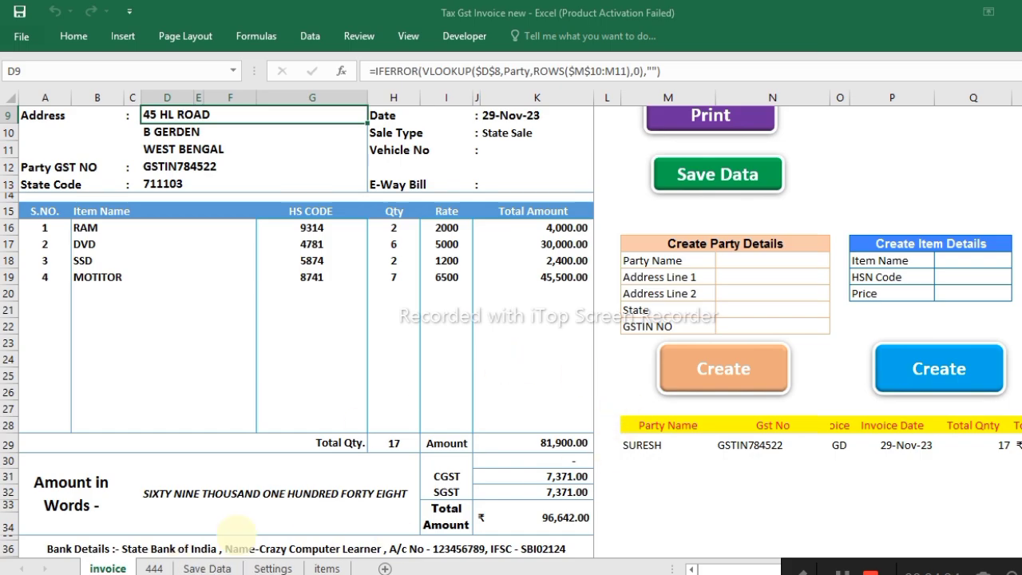
pyautogui.click(196, 568)
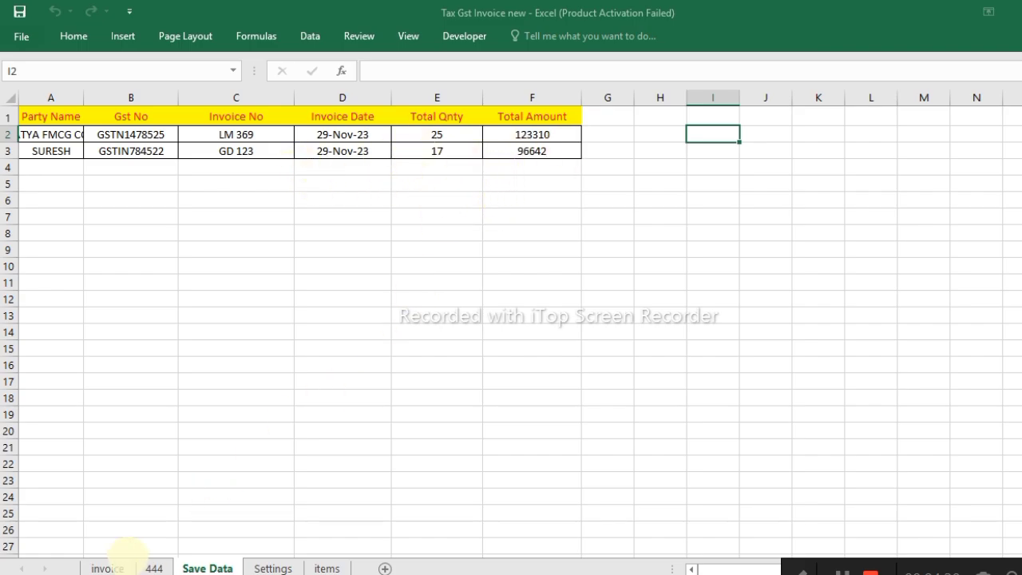
pyautogui.click(108, 567)
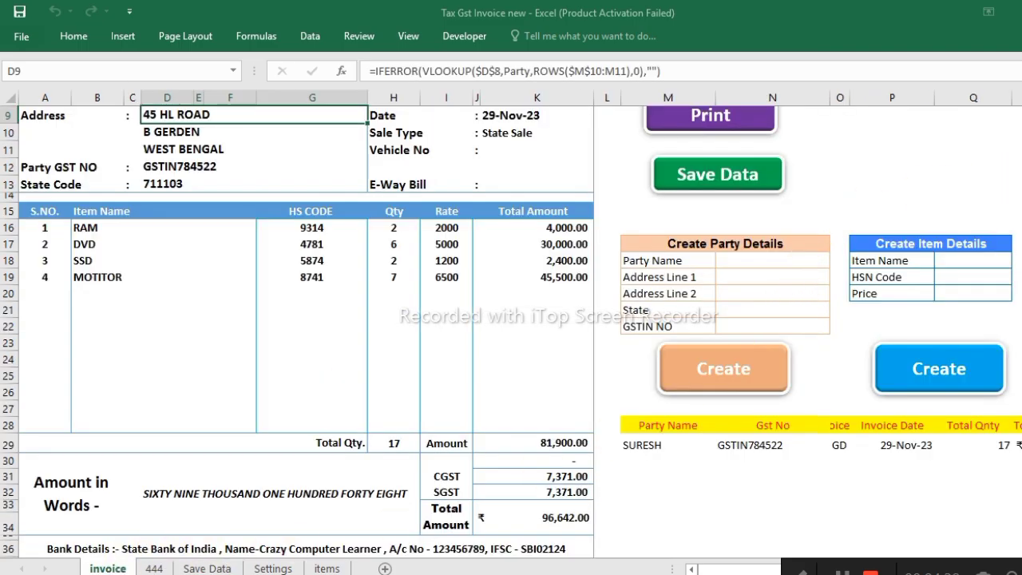
pyautogui.scroll(2, 799, 240)
pyautogui.click(807, 208)
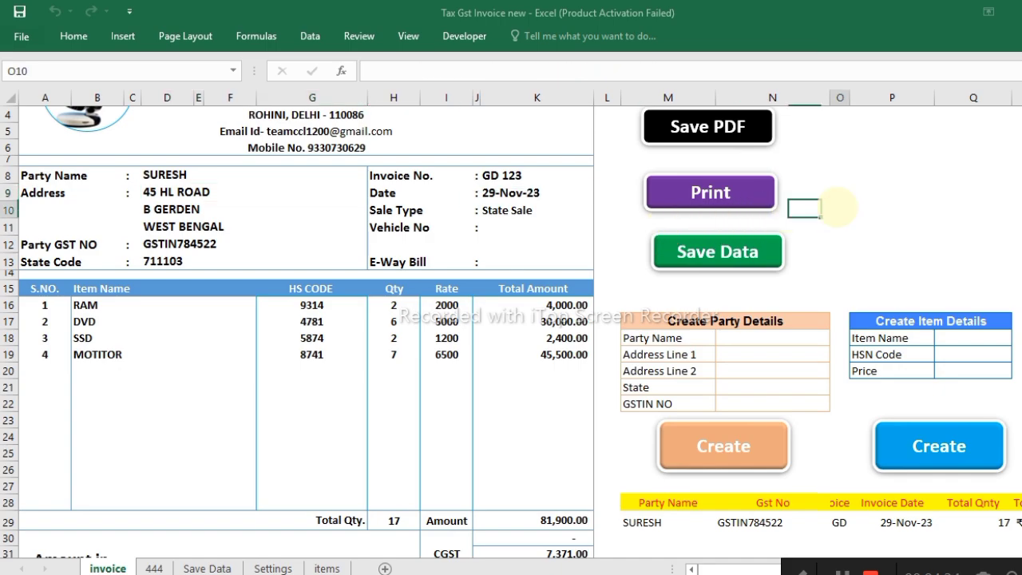
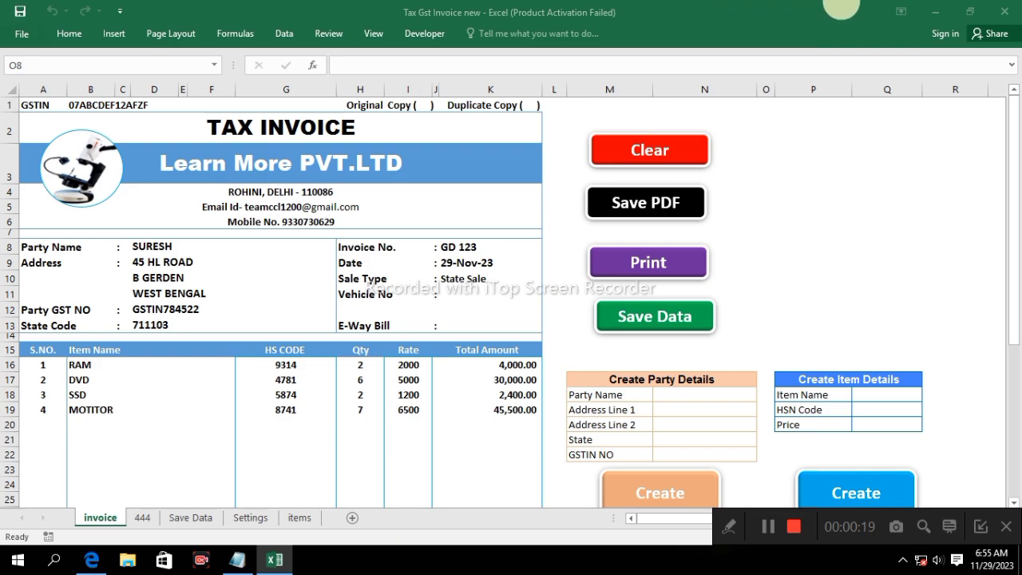
# Confirm the desktop PDF folder is empty, then open the 'vva code' text file in Notepad
pyautogui.click(932, 12)
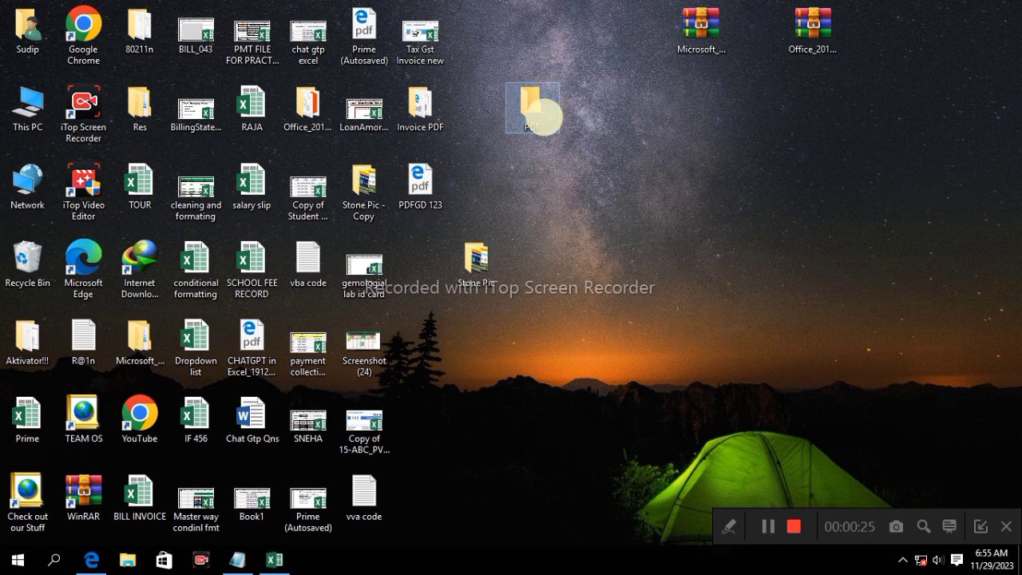
pyautogui.doubleClick(543, 111)
pyautogui.click(910, 23)
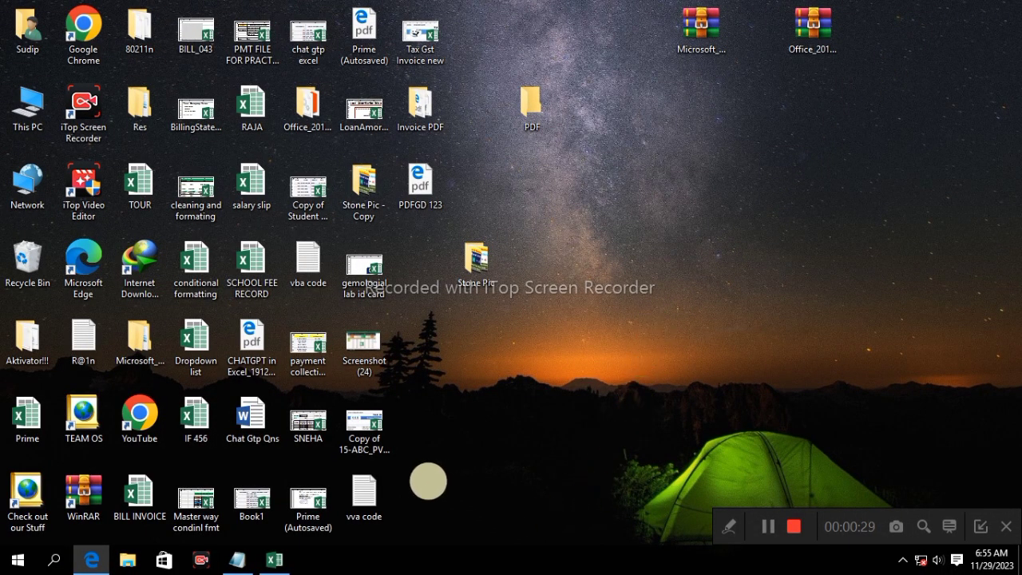
pyautogui.doubleClick(365, 499)
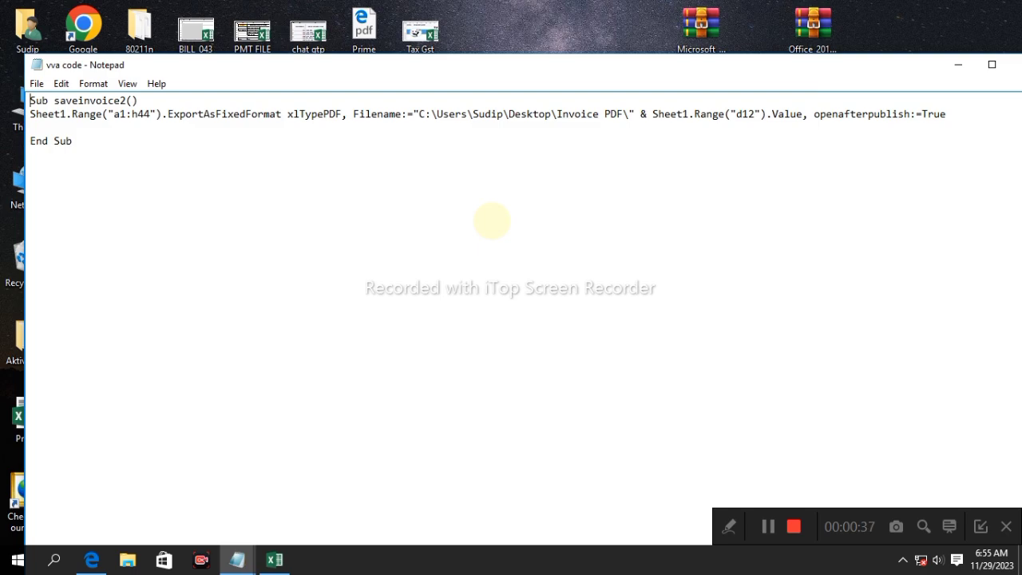
# Select the entire saveinvoice2 macro text in Notepad and switch back to the 'Tax Gst Invoice new' workbook
pyautogui.click(64, 101)
pyautogui.hotkey('ctrl', 'a')
pyautogui.hotkey('ctrl', 'c')
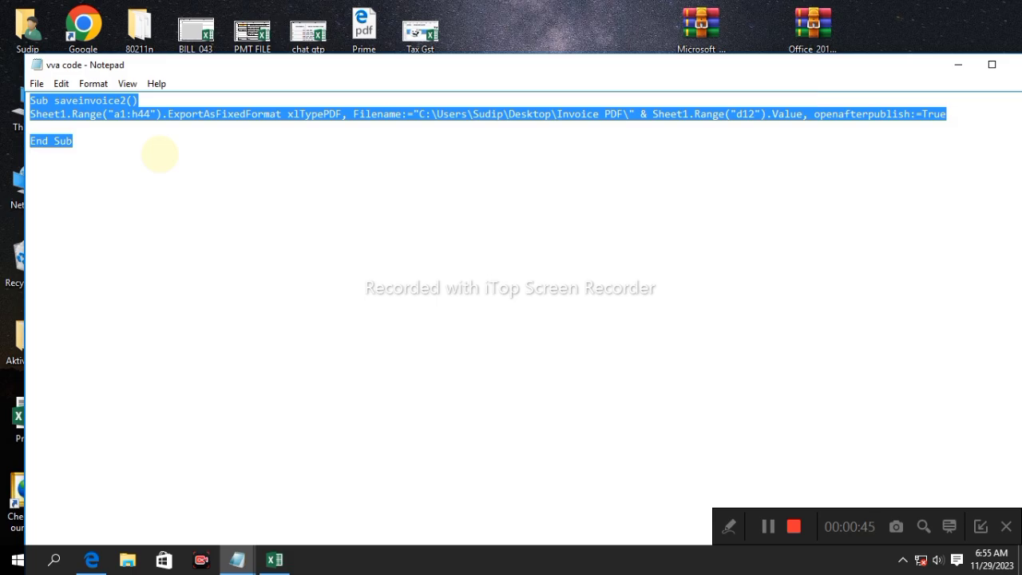
pyautogui.click(958, 64)
pyautogui.click(268, 552)
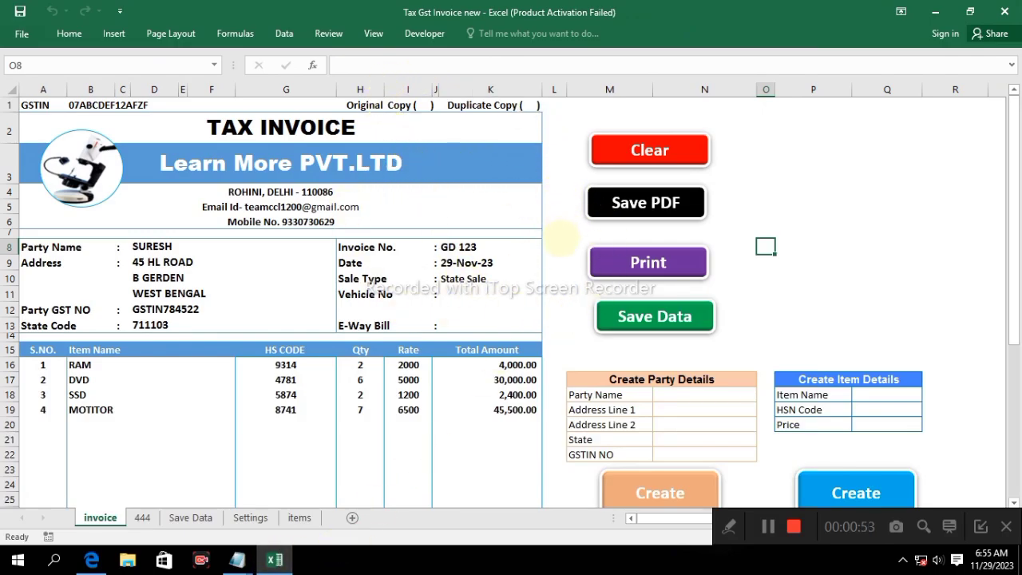
# Insert a new Module5 in the VBA editor and paste the saveinvoice2 macro into it
pyautogui.click(424, 33)
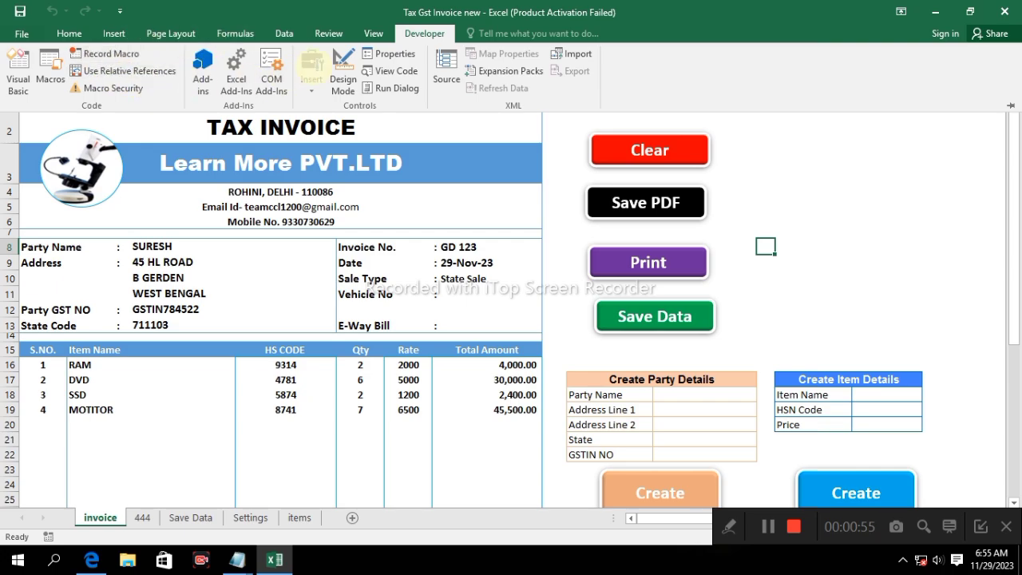
pyautogui.hotkey('ctrl', 'F1')
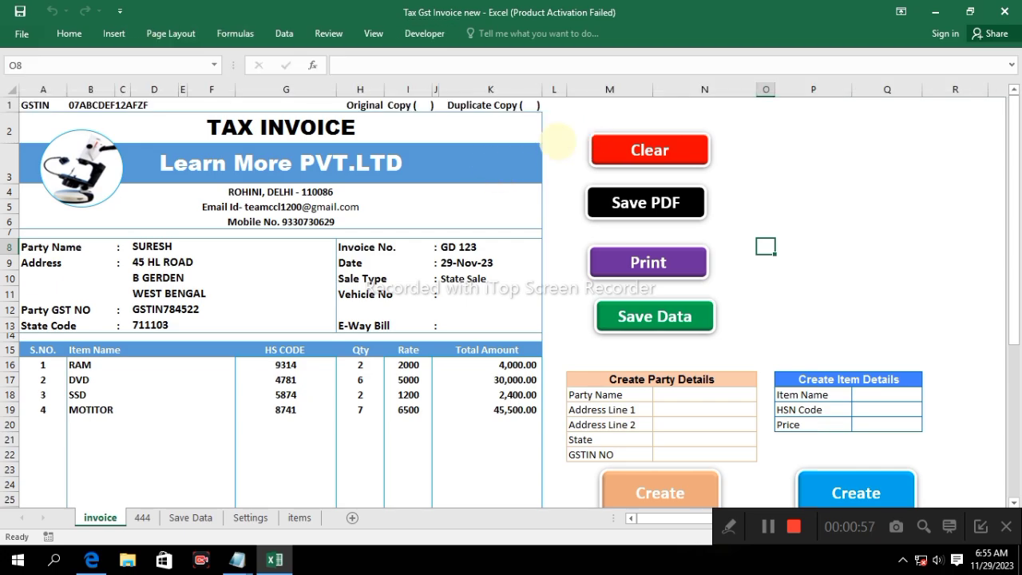
pyautogui.hotkey('alt', 'F11')
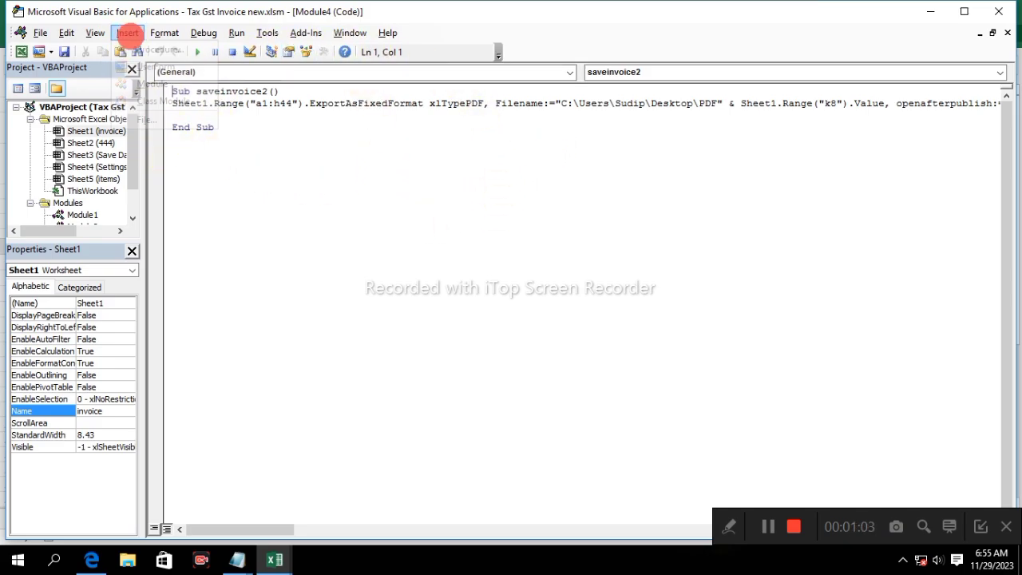
pyautogui.click(128, 33)
pyautogui.click(154, 84)
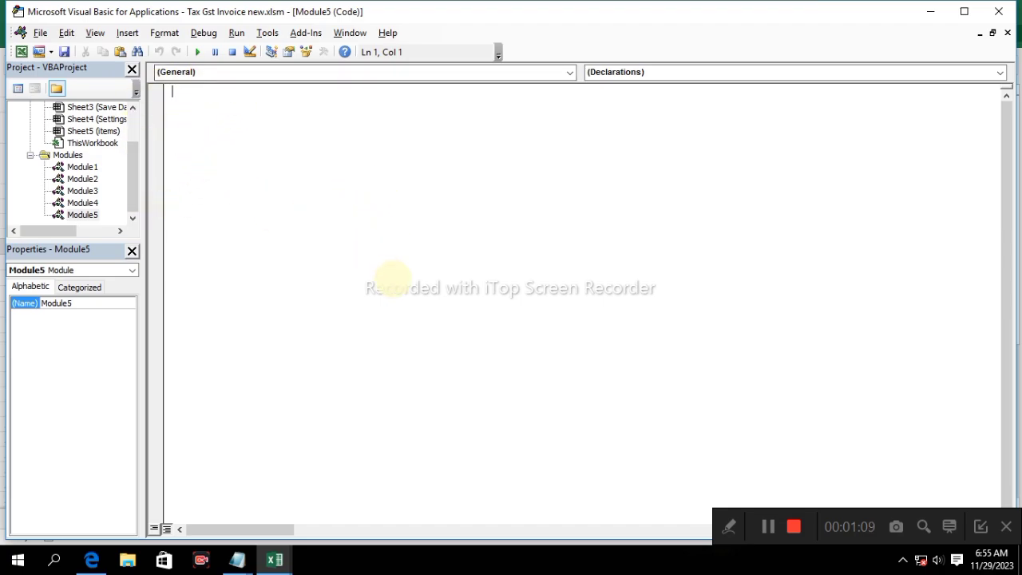
pyautogui.hotkey('ctrl', 'v')
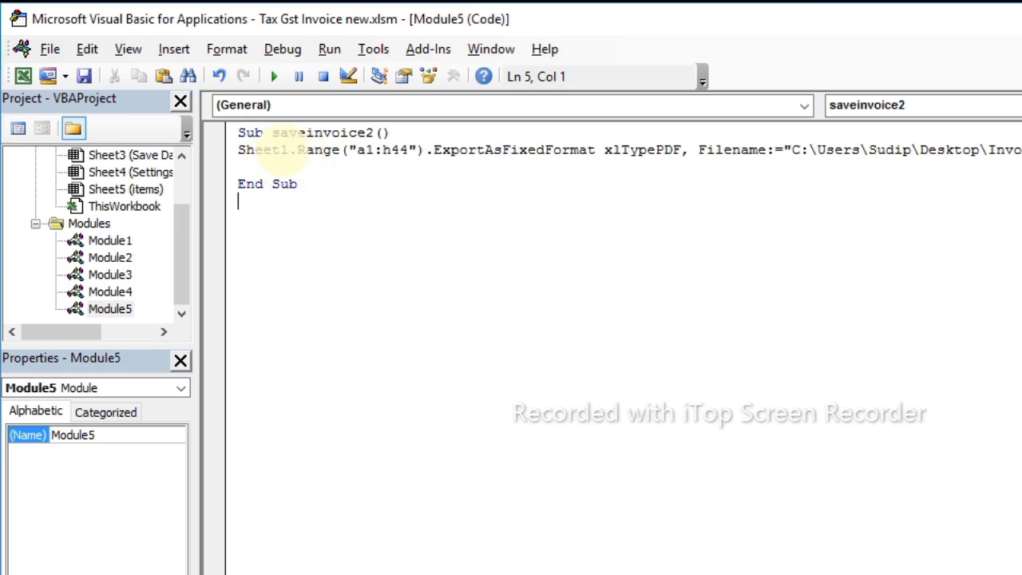
pyautogui.hotkey('alt', 'F11')
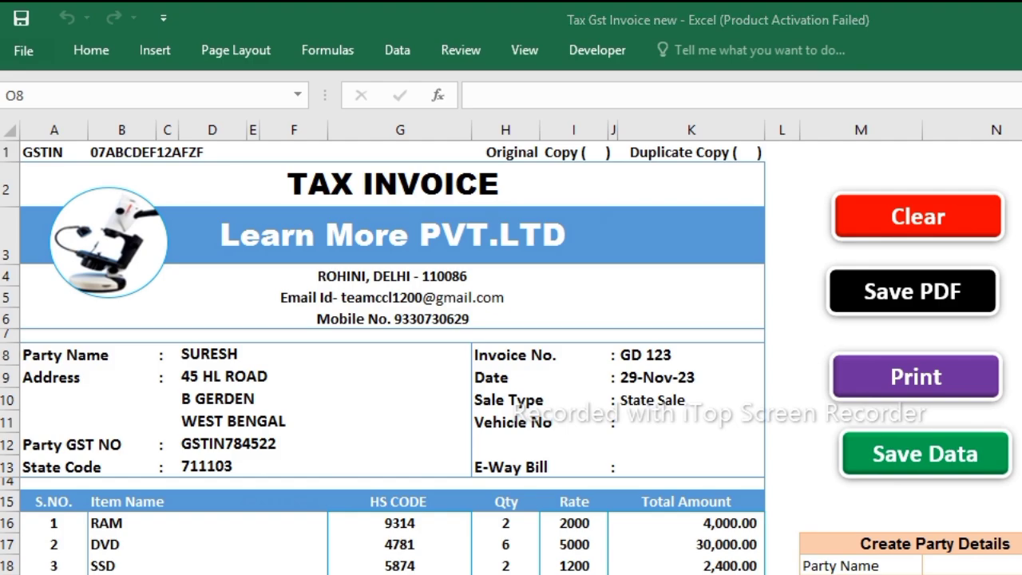
pyautogui.hotkey('alt', 'F11')
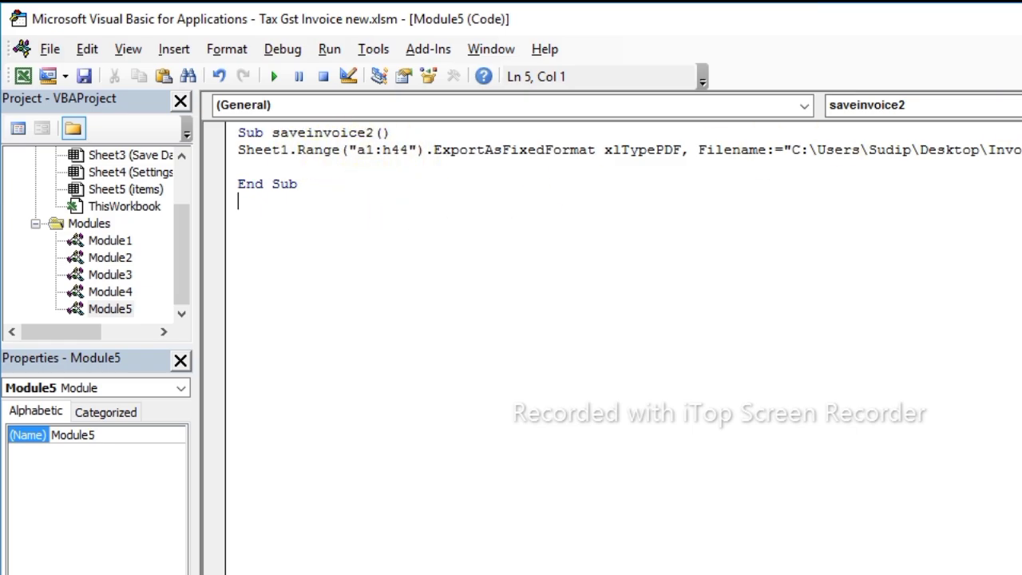
pyautogui.hotkey('alt', 'F11')
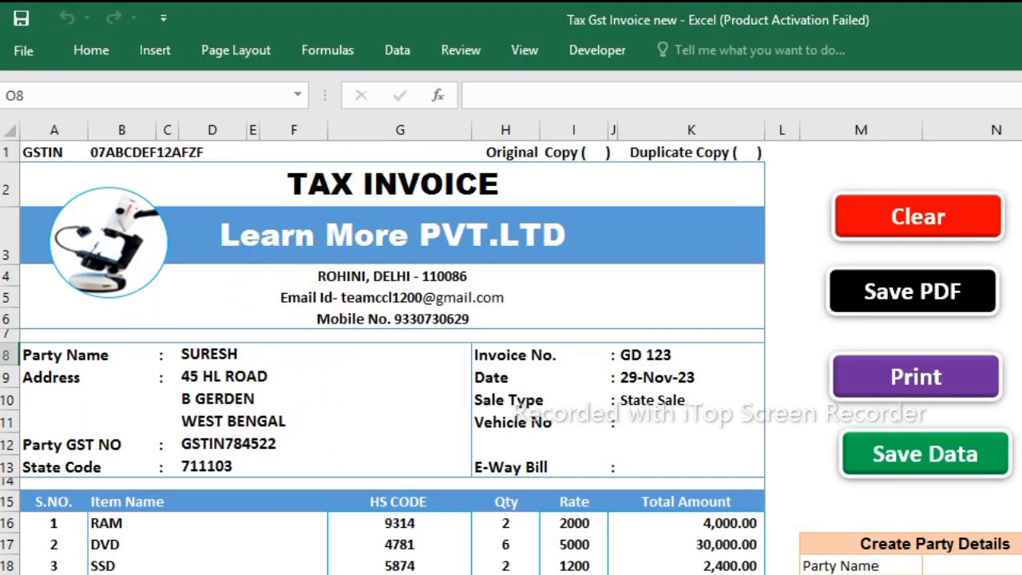
pyautogui.click(53, 151)
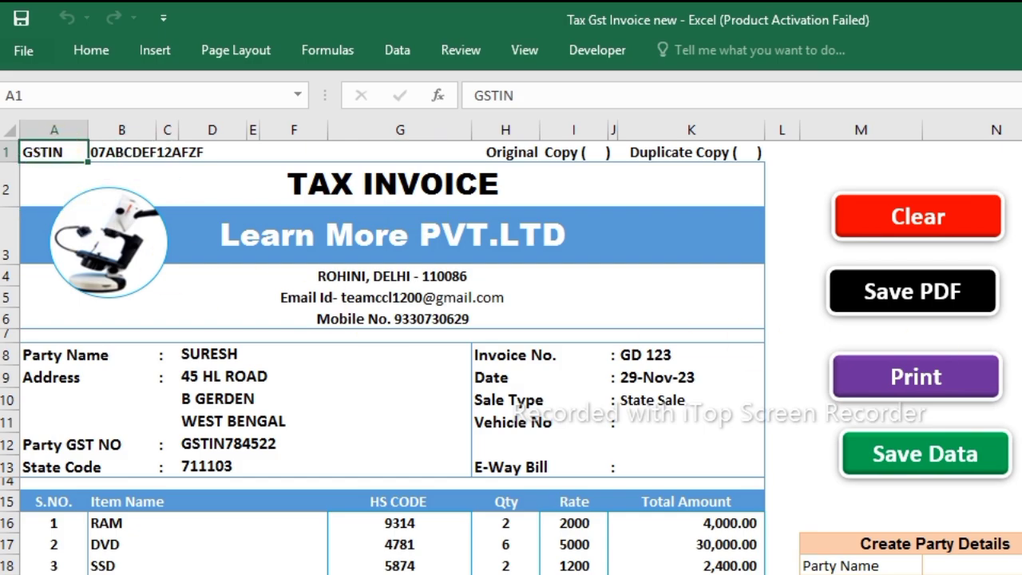
pyautogui.scroll(-1, 511, 357)
pyautogui.scroll(-3, 511, 357)
pyautogui.scroll(-2, 511, 357)
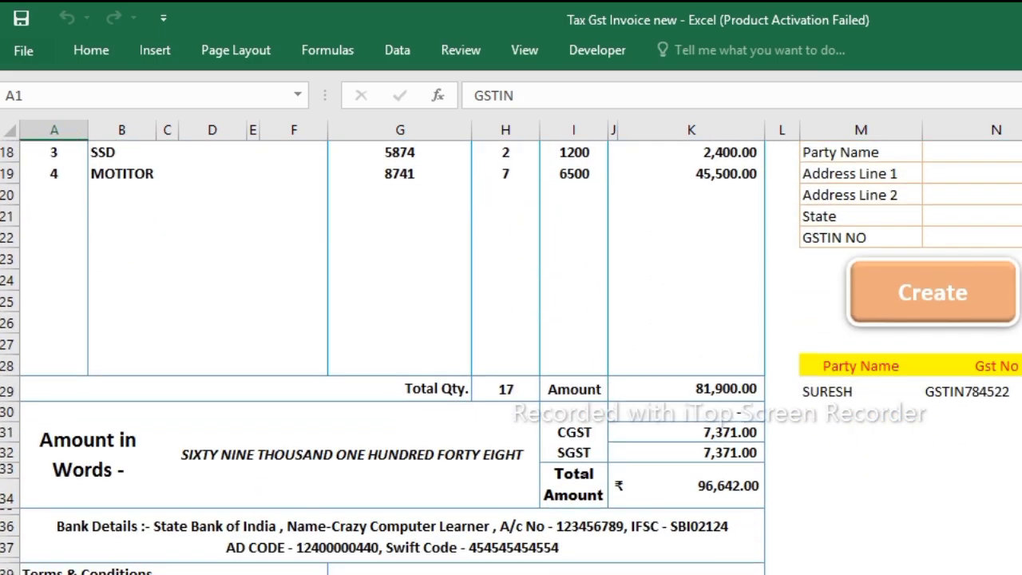
pyautogui.hotkey('ctrl', 'End')
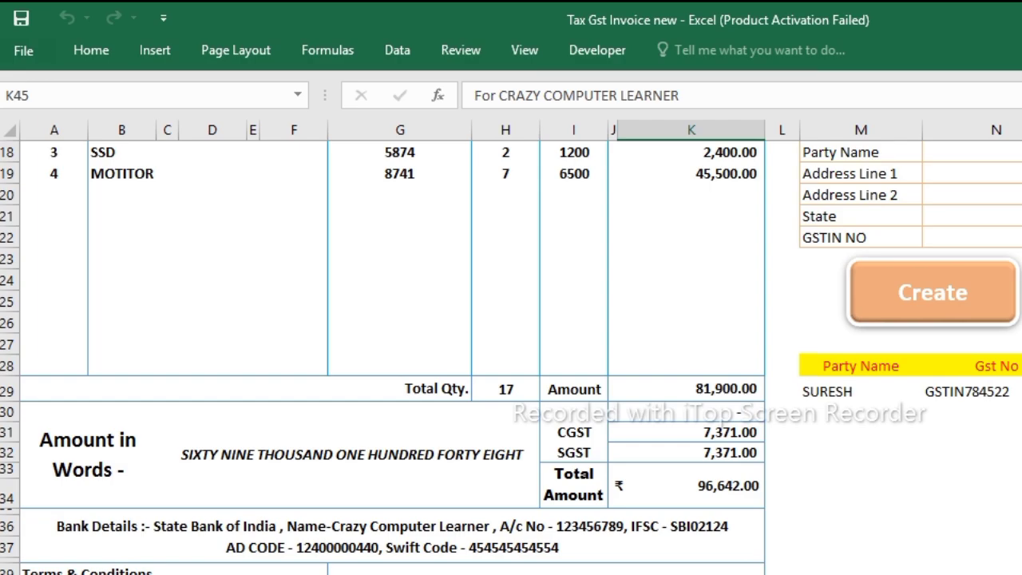
pyautogui.hotkey('alt', 'F11')
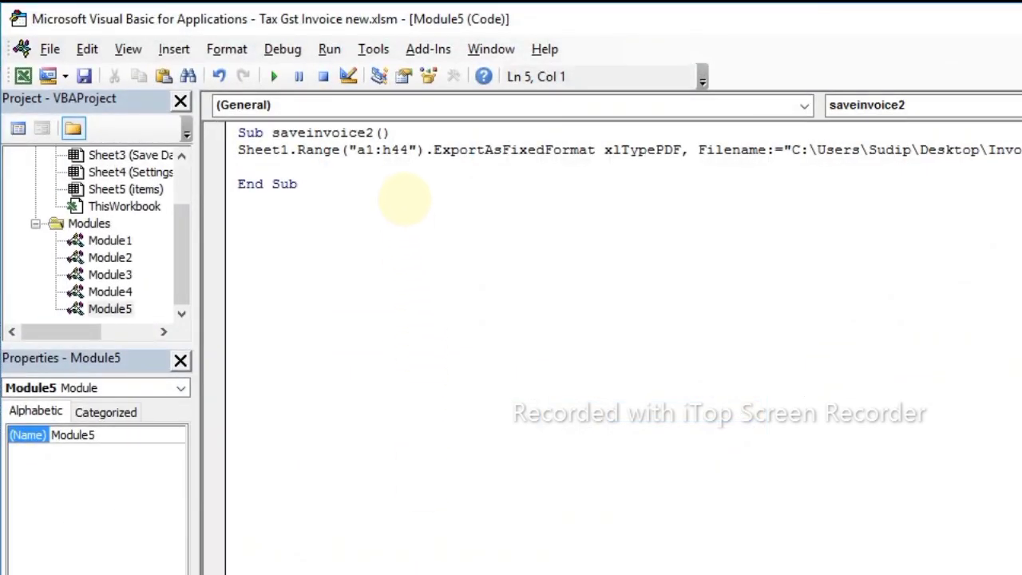
# Change the macro's export range from a1:h44 to a1:k45, then show the desktop
pyautogui.click(406, 150)
pyautogui.press('BackSpace')
pyautogui.press('BackSpace')
pyautogui.press('BackSpace')
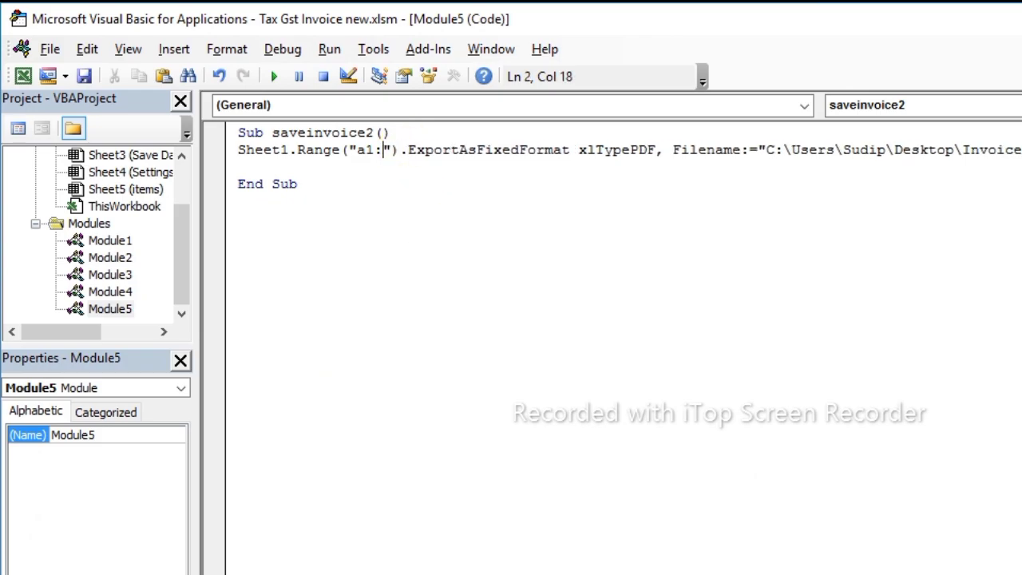
pyautogui.write('k')
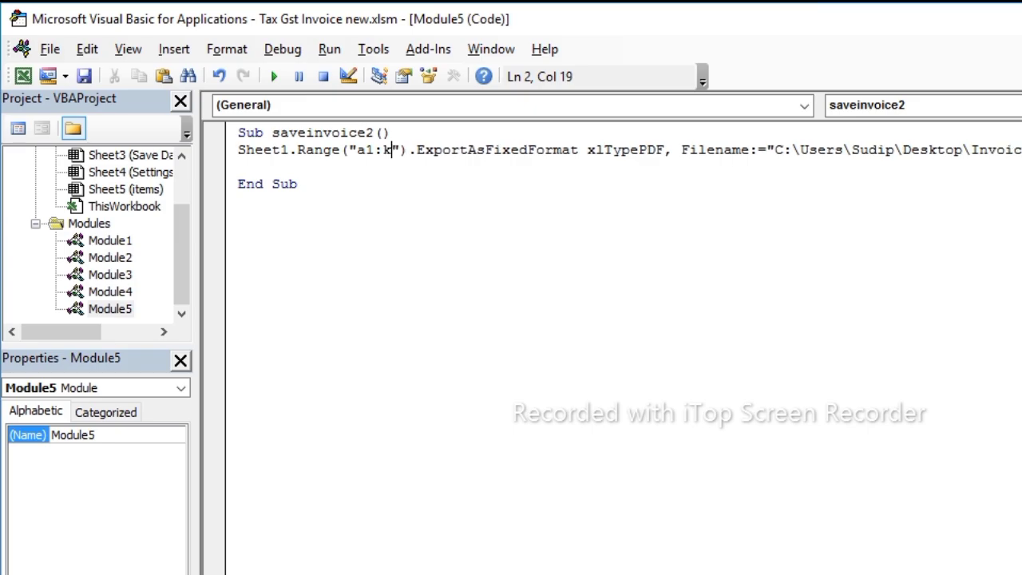
pyautogui.write('45')
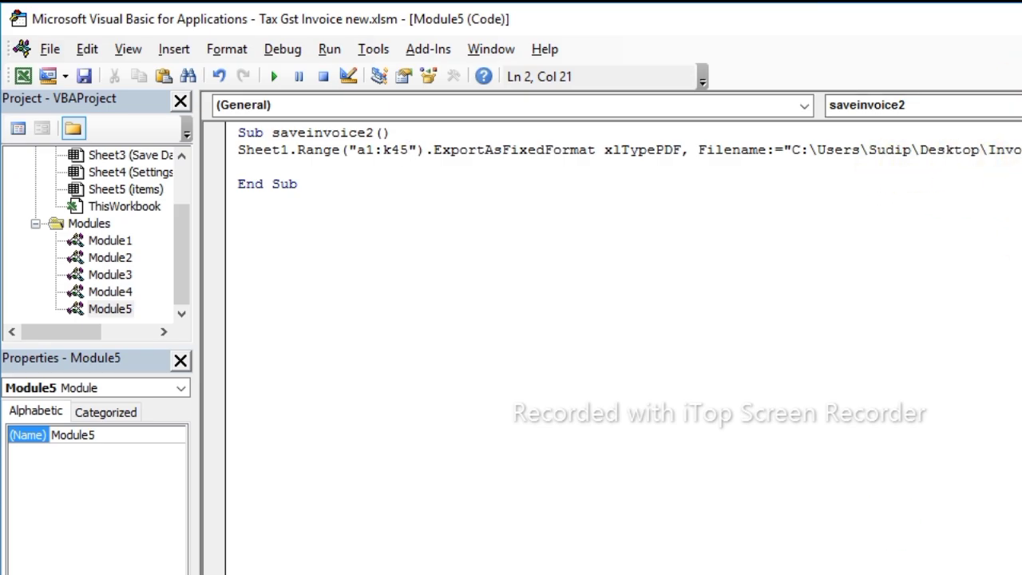
pyautogui.hotkey('alt', 'F11')
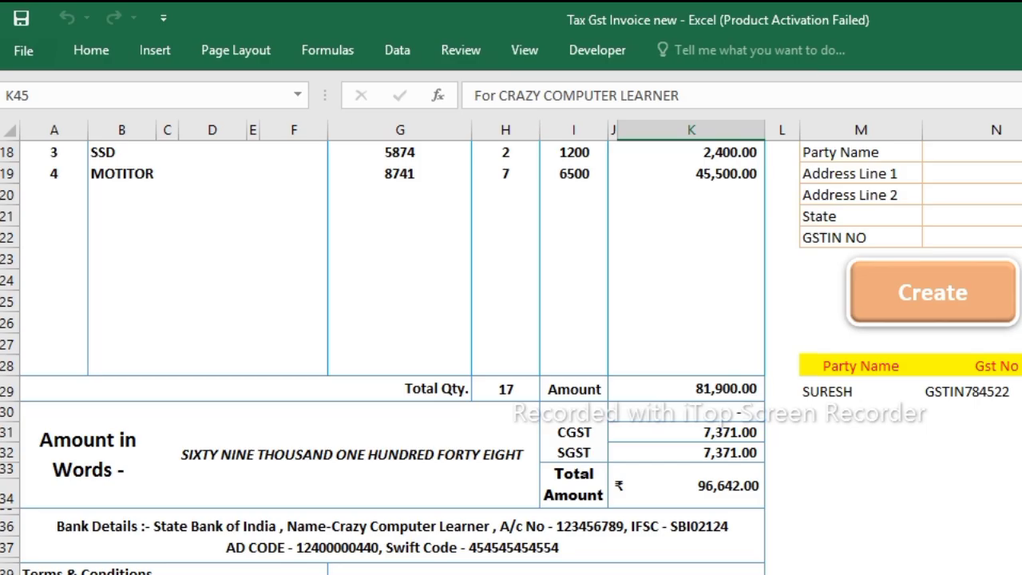
pyautogui.press('super+d')
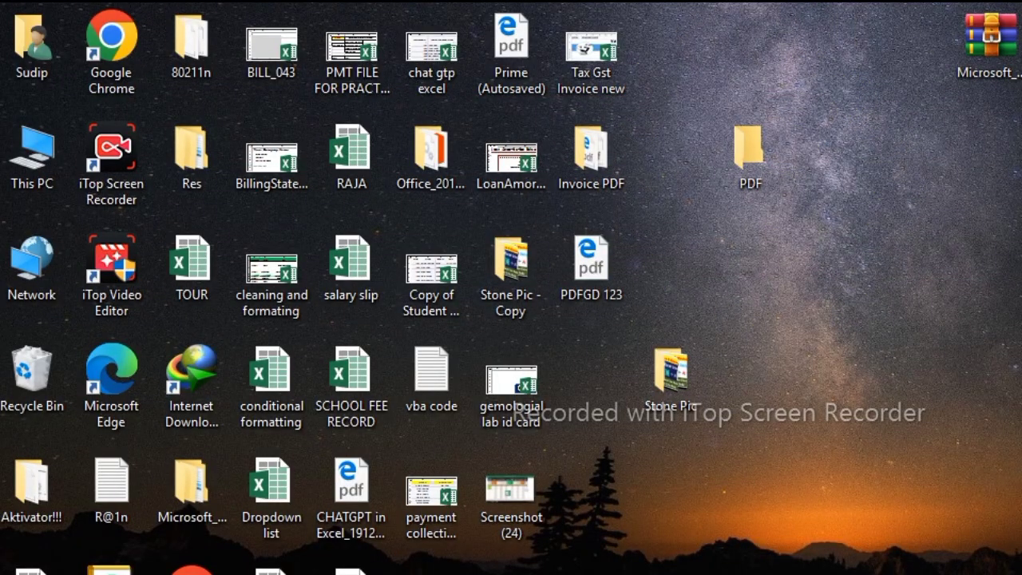
# Open the empty desktop PDF folder and copy its full path from the address bar
pyautogui.click(751, 152)
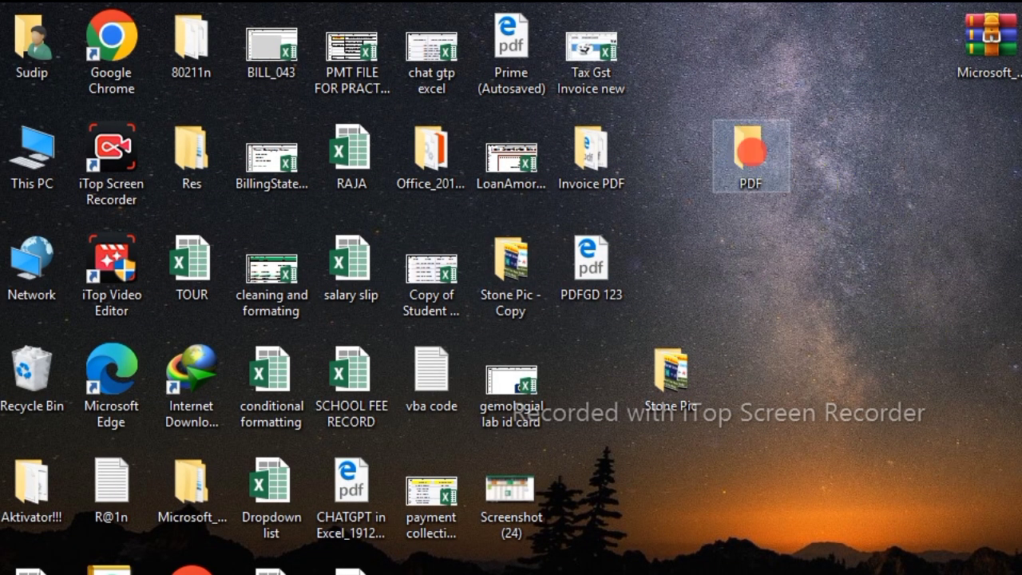
pyautogui.doubleClick(750, 152)
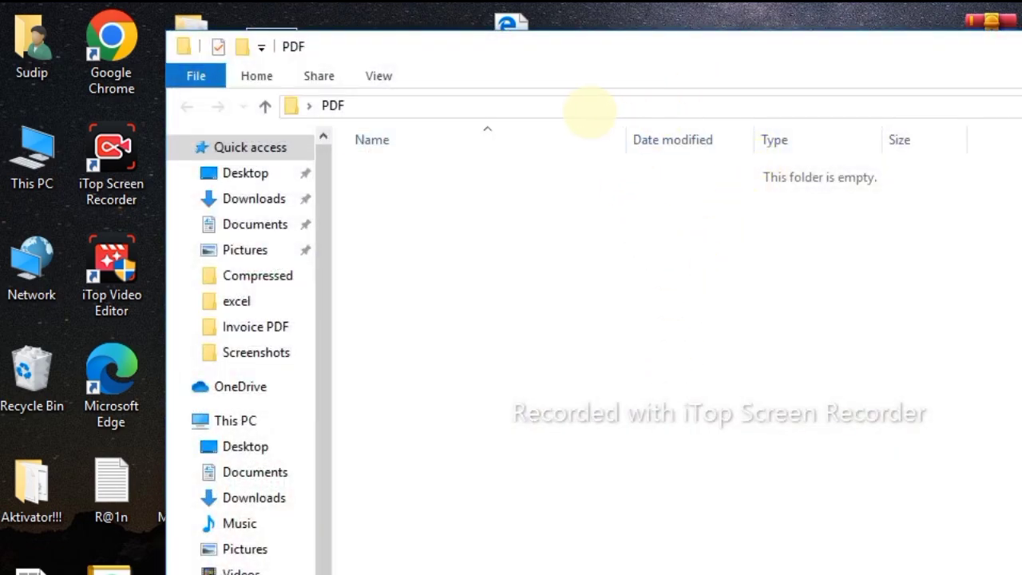
pyautogui.click(637, 107)
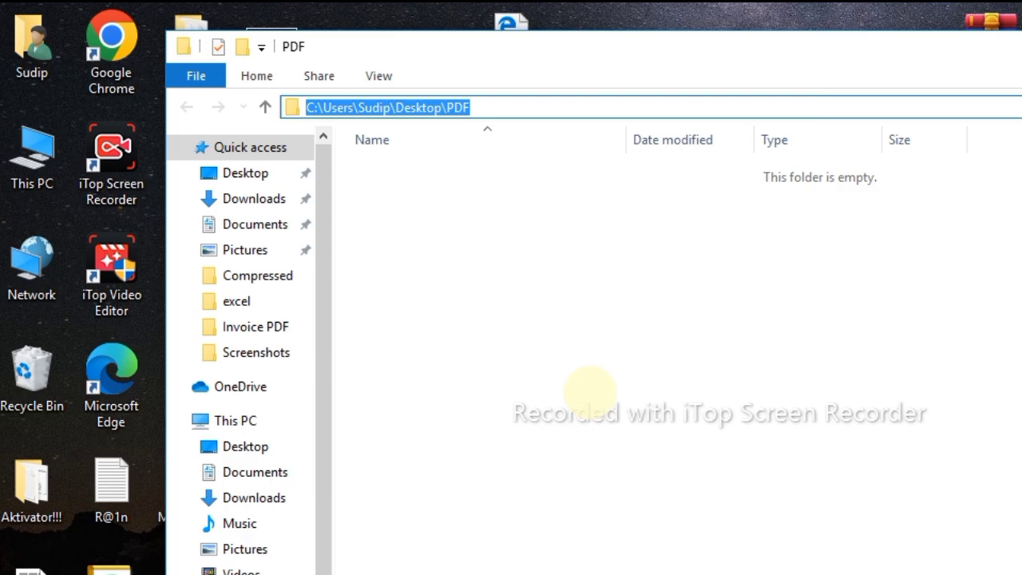
pyautogui.press('super+d')
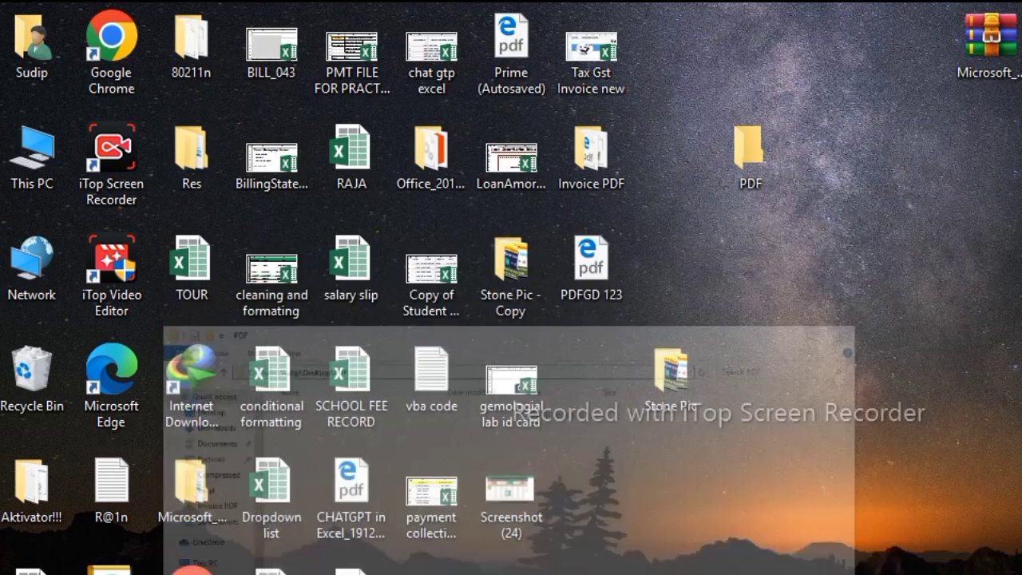
# Select and delete the old file path after Filename:= in the saveinvoice2 macro
pyautogui.hotkey('alt', 'Tab')
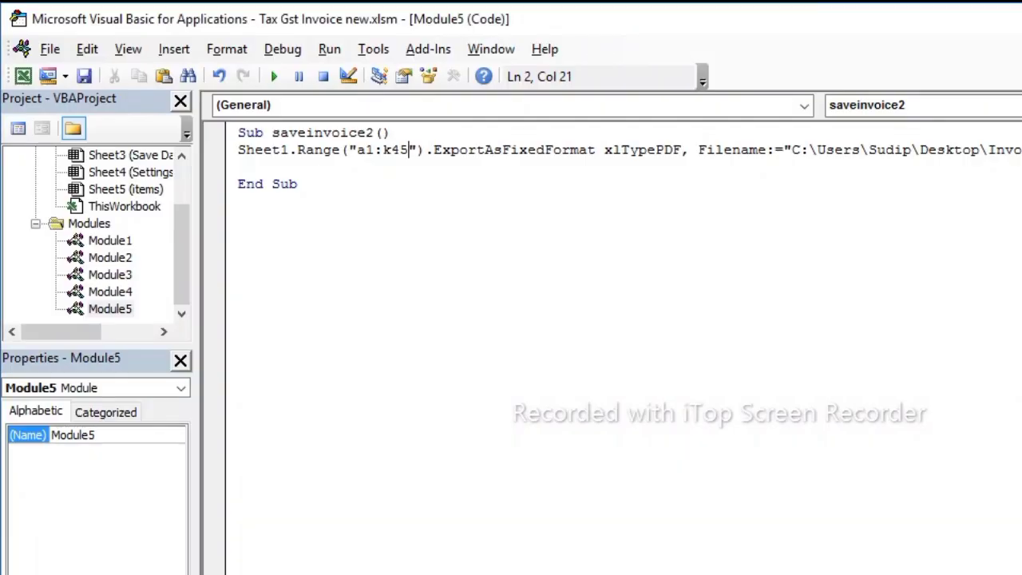
pyautogui.hotkey('shift', 'End')
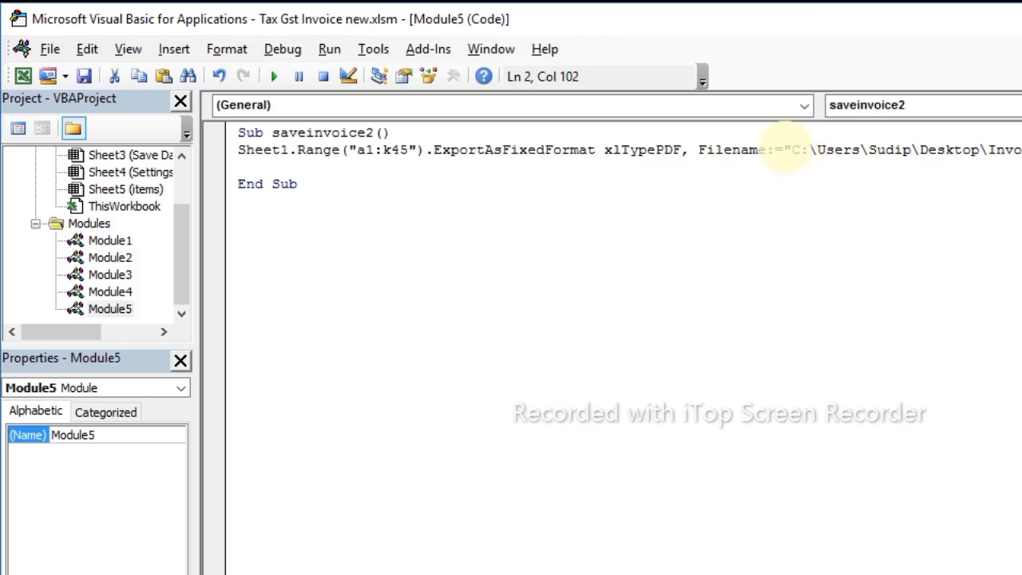
pyautogui.click(793, 149)
pyautogui.moveTo(793, 150); pyautogui.dragTo(800, 150)
pyautogui.moveTo(799, 149); pyautogui.dragTo(885, 150)
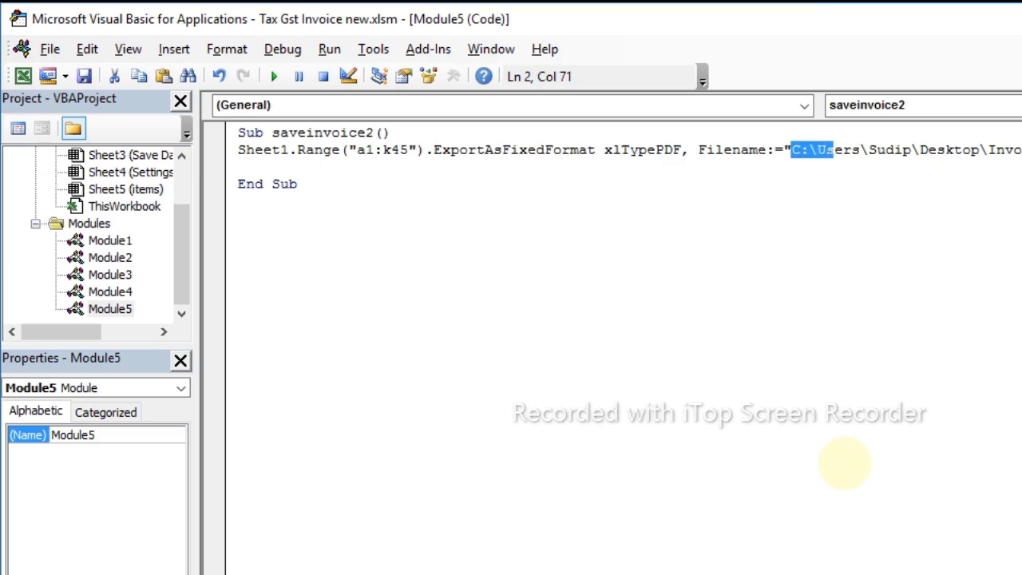
pyautogui.hotkey('shift', 'Right')
pyautogui.hotkey('shift', 'Right')
pyautogui.hotkey('shift', 'Right')
pyautogui.hotkey('shift', 'Right')
pyautogui.hotkey('shift', 'Right')
pyautogui.hotkey('shift', 'Right')
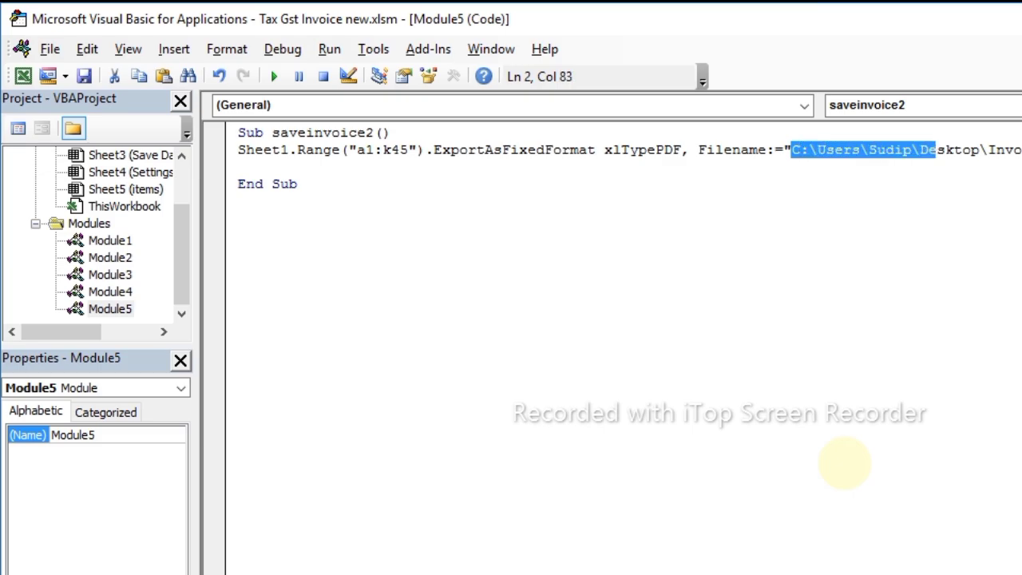
pyautogui.hotkey('shift', 'Right')
pyautogui.hotkey('shift', 'Right')
pyautogui.hotkey('shift', 'Right')
pyautogui.hotkey('shift', 'Right')
pyautogui.hotkey('shift', 'Right')
pyautogui.hotkey('shift', 'Right')
pyautogui.hotkey('shift', 'Right')
pyautogui.hotkey('shift', 'Right')
pyautogui.hotkey('shift', 'Right')
pyautogui.hotkey('shift', 'Right')
pyautogui.hotkey('shift', 'Right')
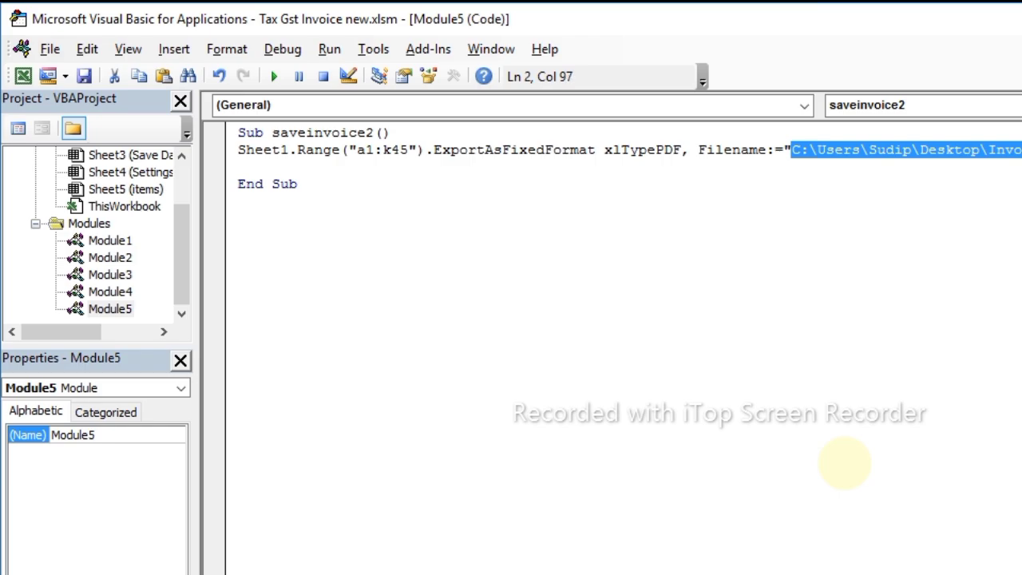
pyautogui.hotkey('shift', 'Right')
pyautogui.hotkey('shift', 'Right')
pyautogui.hotkey('shift', 'Right')
pyautogui.hotkey('shift', 'Right')
pyautogui.press('Delete')
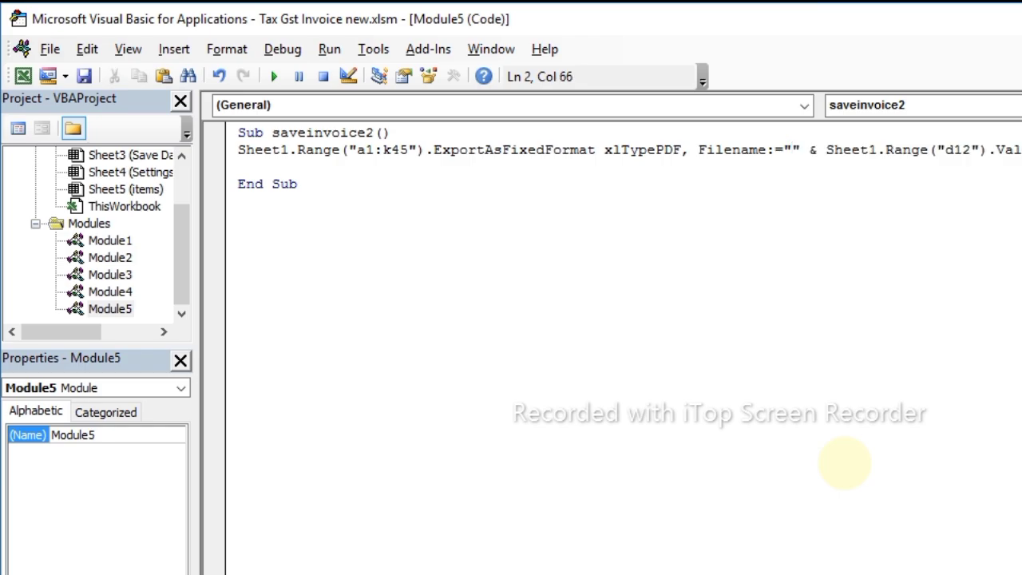
# Paste the desktop PDF folder path with a trailing backslash, then minimize the editor
pyautogui.write('C:\\Users\\Sudip\\Desktop\\PDF')
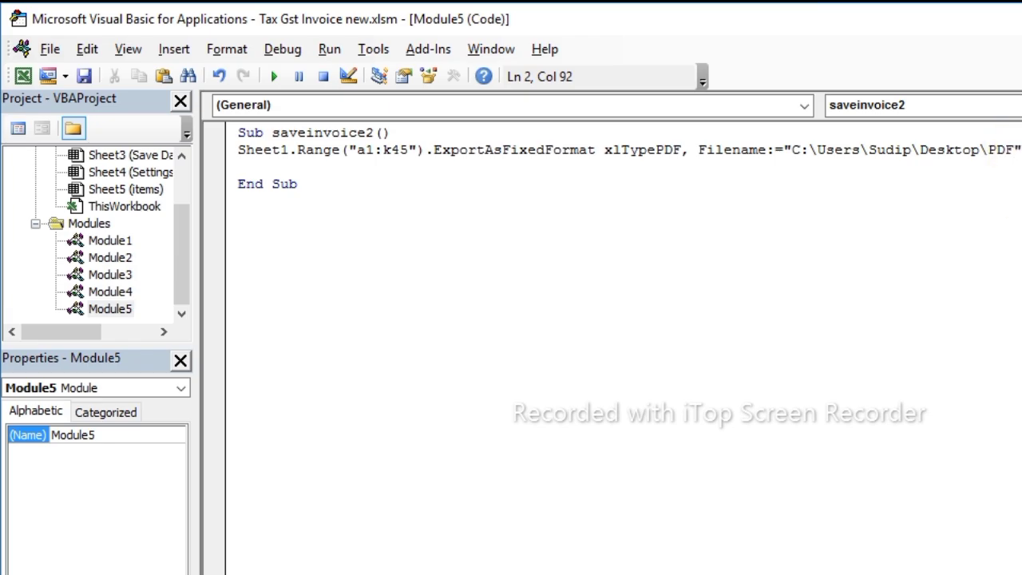
pyautogui.press('End')
pyautogui.press('Left')
pyautogui.write('\\')
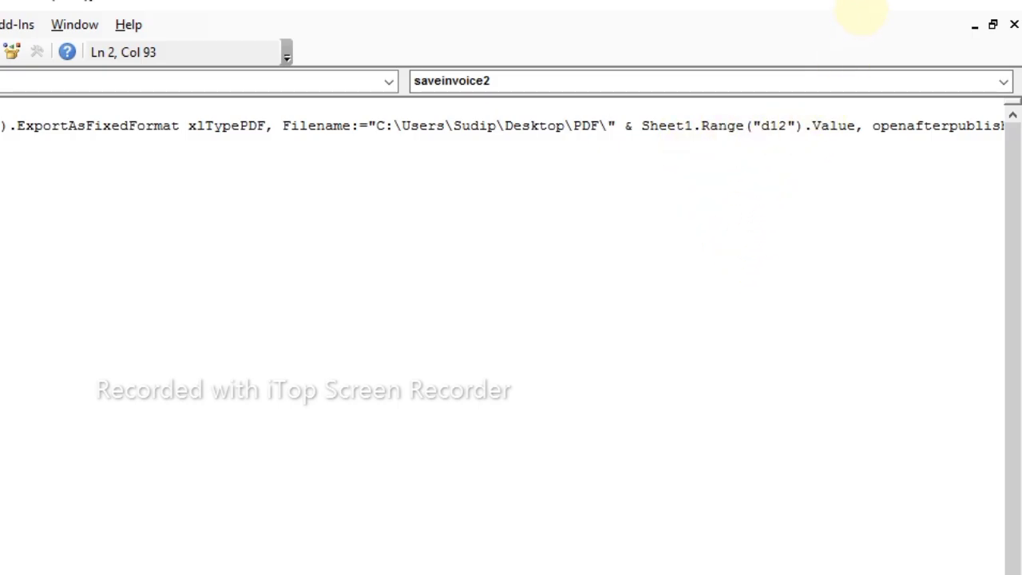
pyautogui.click(888, 6)
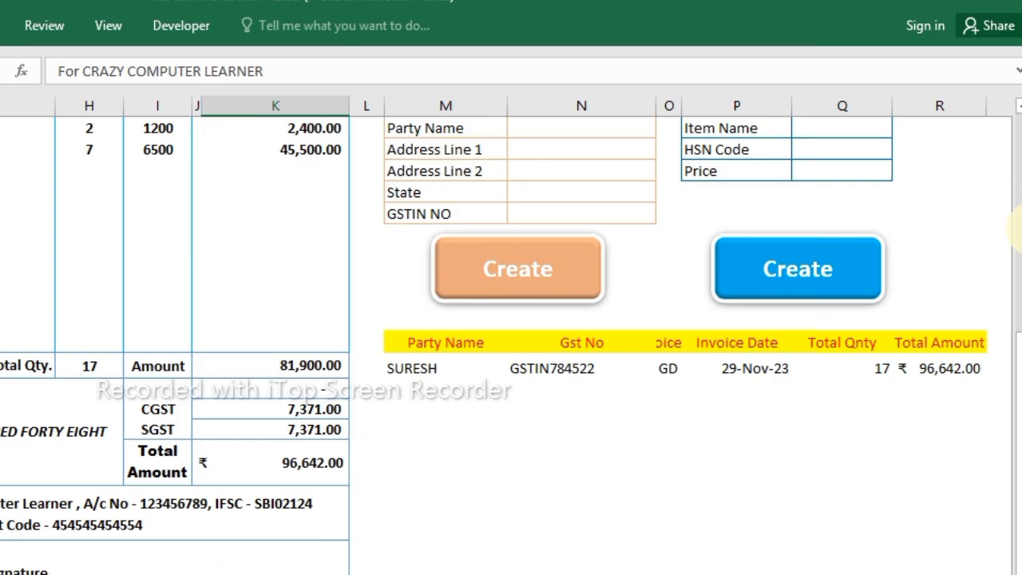
# Confirm invoice number GD 123 is in K8, then replace d12 with k8 in the Filename reference
pyautogui.moveTo(1016, 365); pyautogui.dragTo(1015, 135)
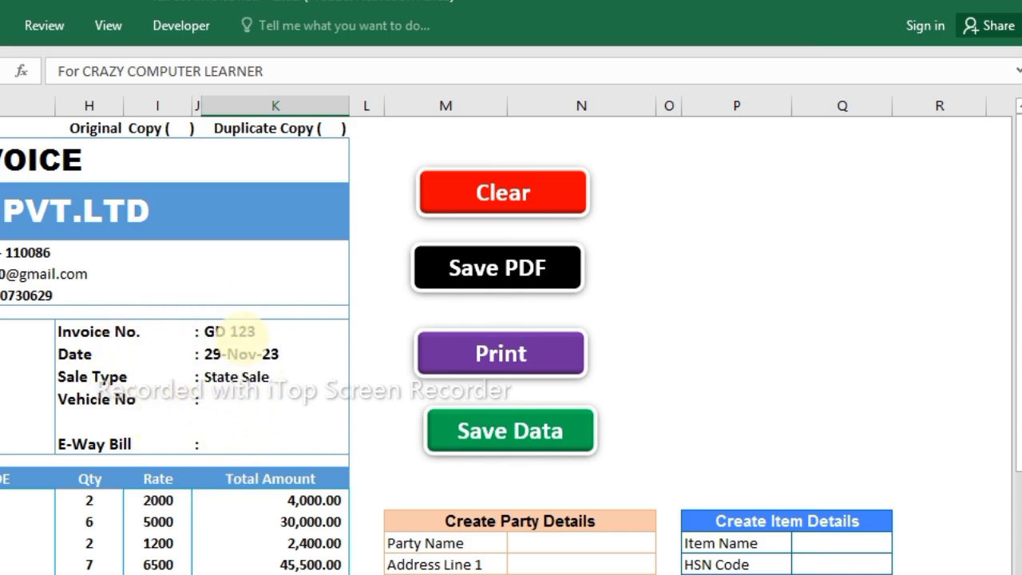
pyautogui.click(243, 329)
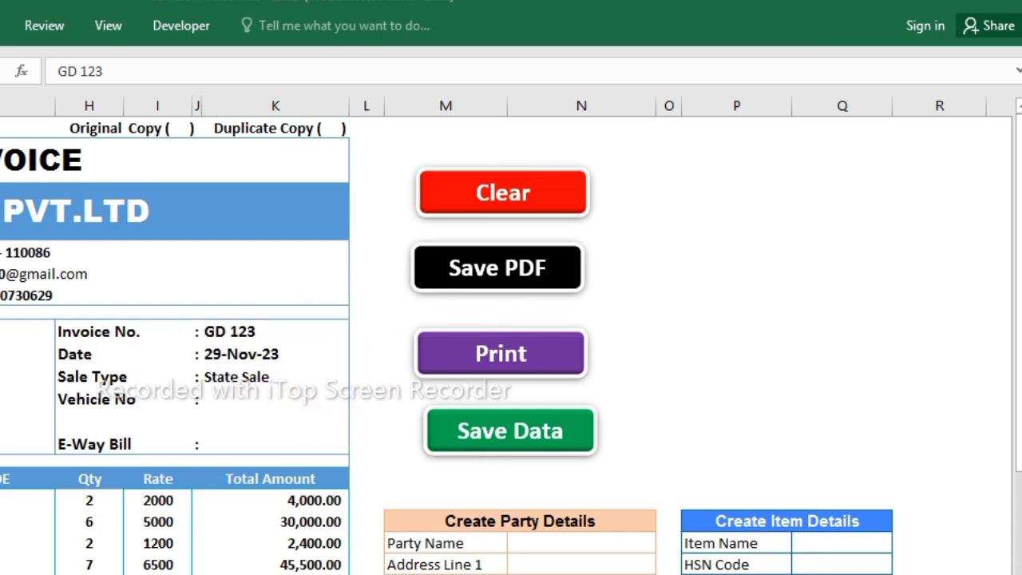
pyautogui.hotkey('alt', 'F11')
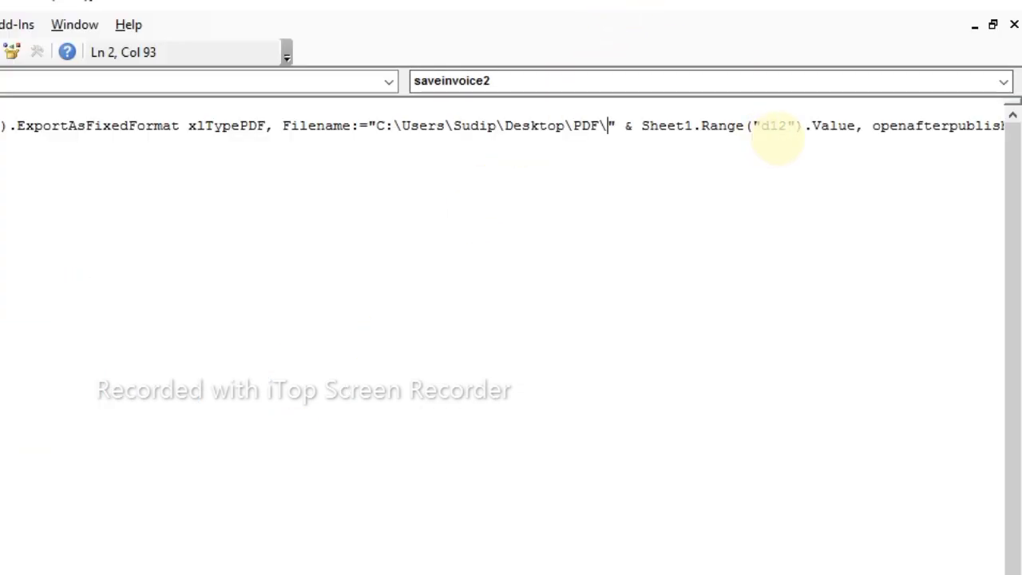
pyautogui.click(787, 126)
pyautogui.press('BackSpace')
pyautogui.press('BackSpace')
pyautogui.press('BackSpace')
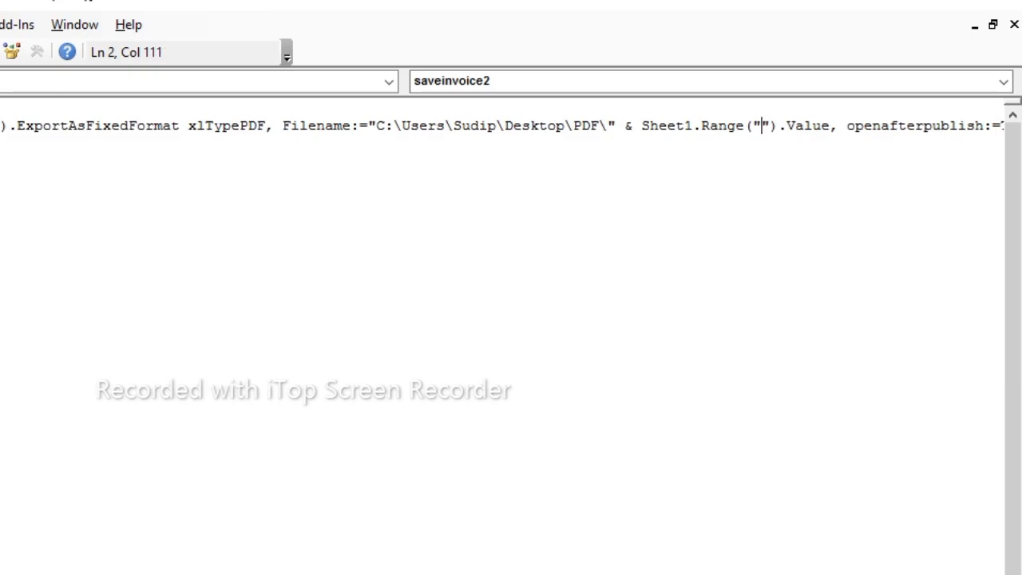
pyautogui.write('k')
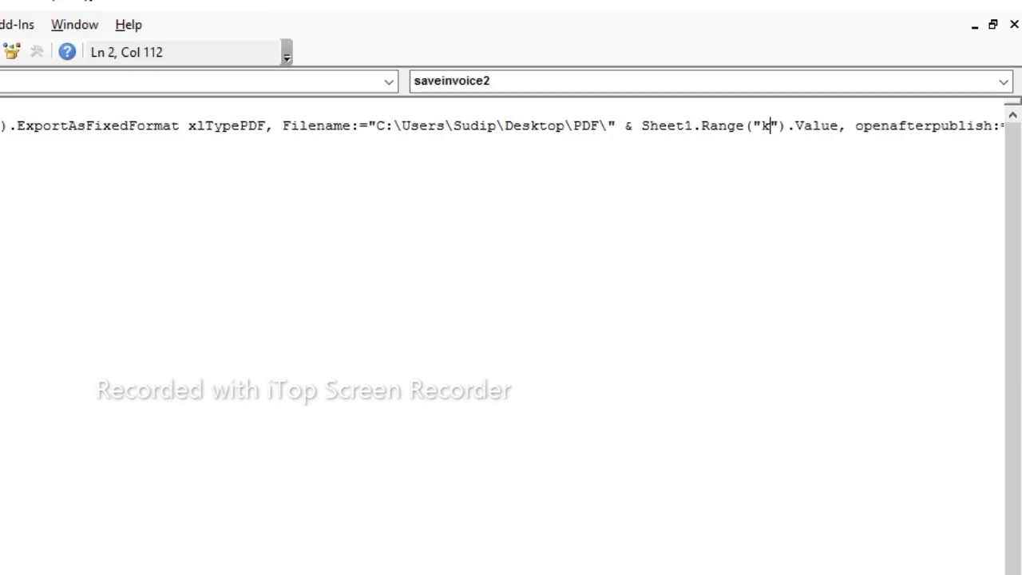
pyautogui.write('8')
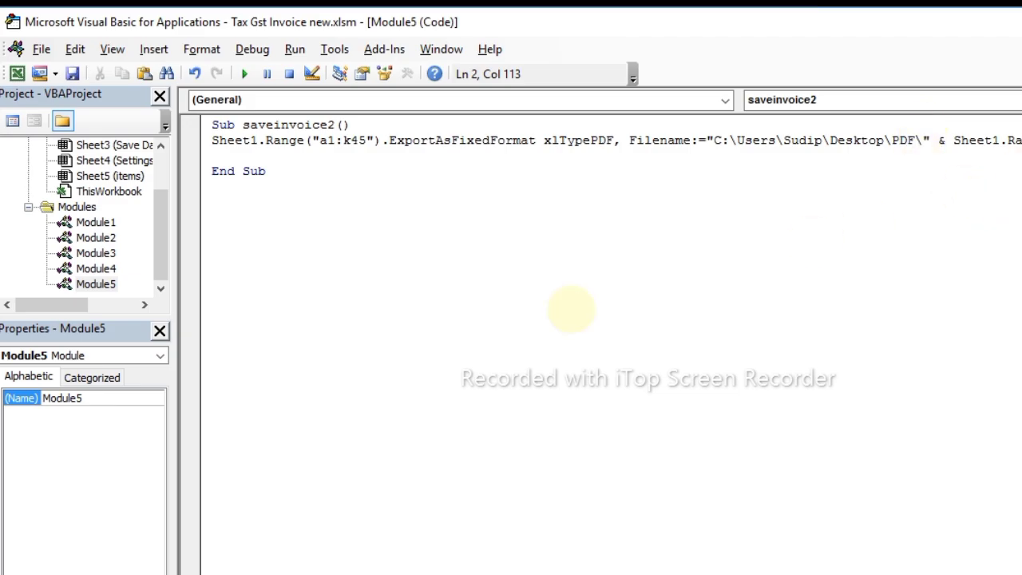
# Save the workbook with its macro changes and reopen 'Tax Gst Invoice new' from the desktop
pyautogui.click(39, 49)
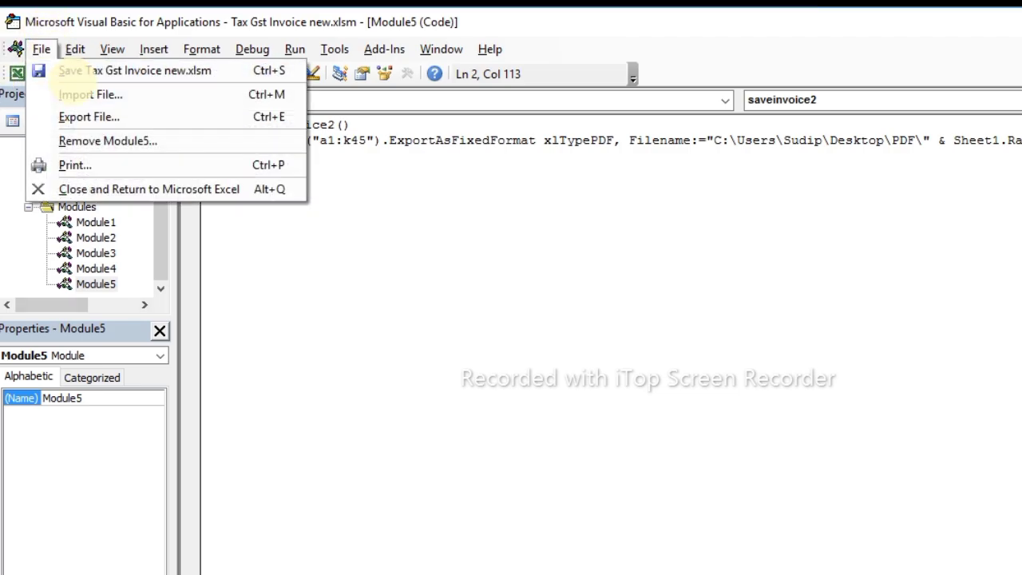
pyautogui.click(80, 70)
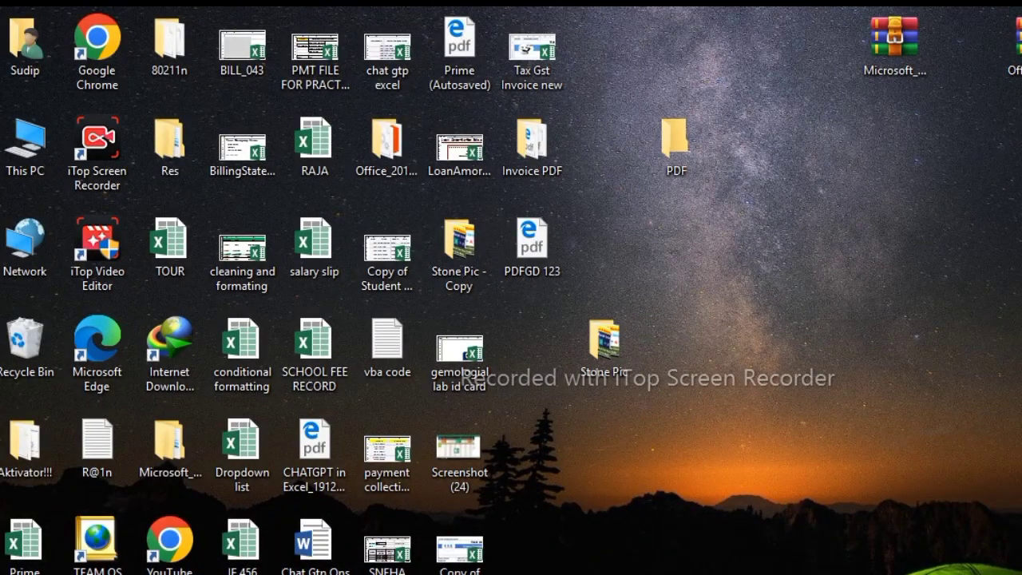
pyautogui.click(522, 51)
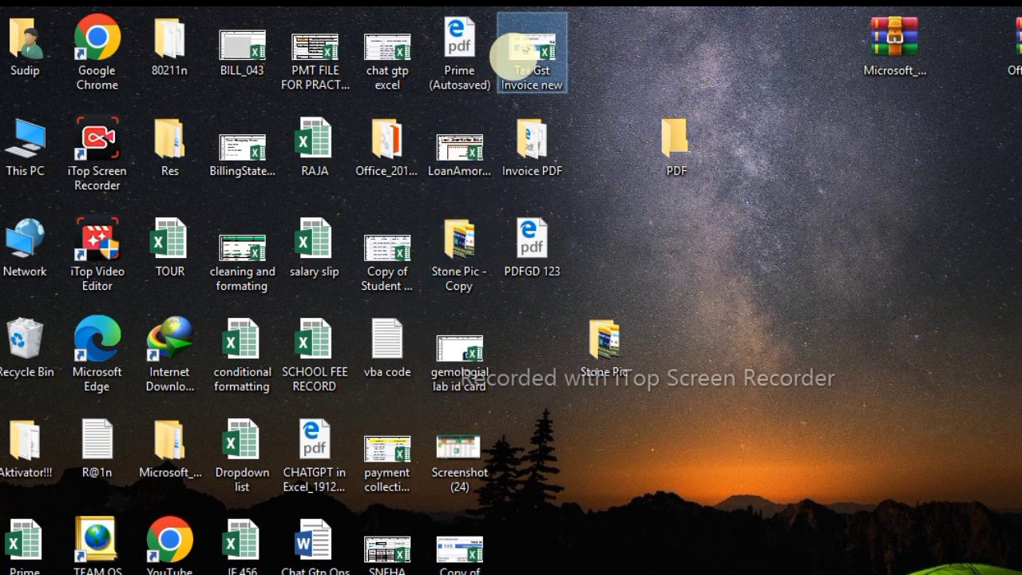
pyautogui.doubleClick(511, 53)
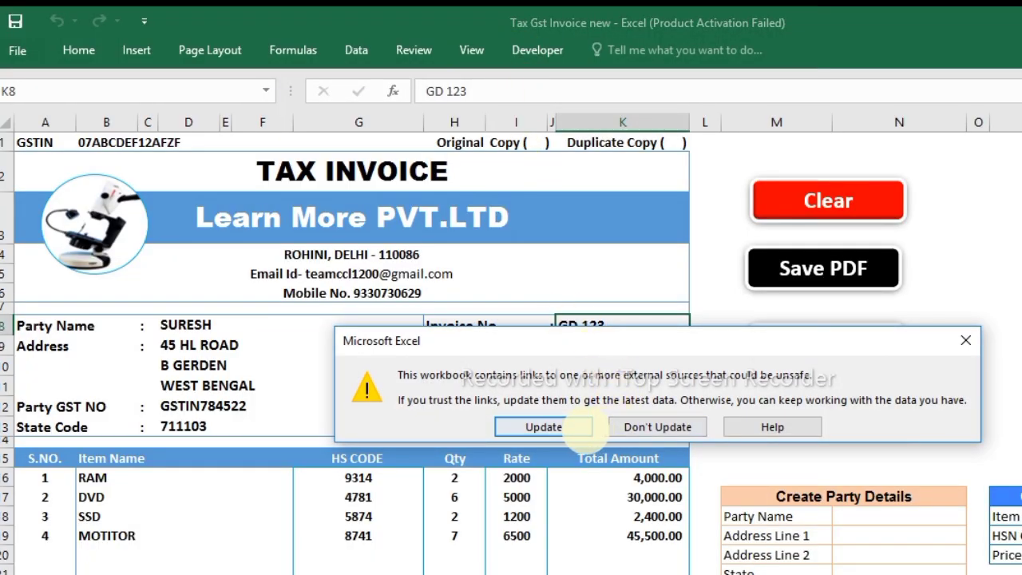
# Dismiss the update-links warning and the Office activation notice to reach the invoice sheet
pyautogui.click(587, 429)
pyautogui.click(600, 425)
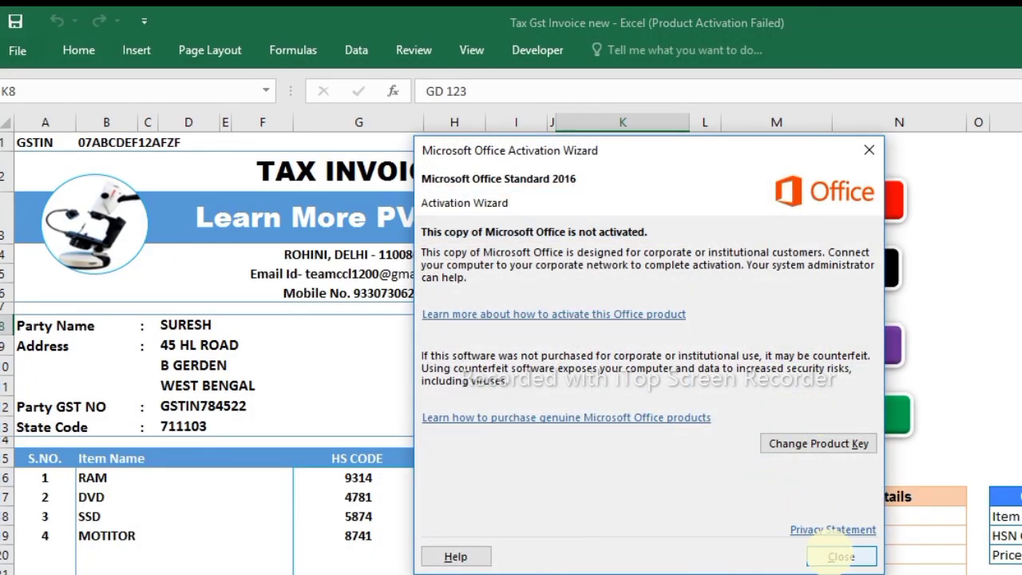
pyautogui.click(841, 557)
pyautogui.click(1000, 405)
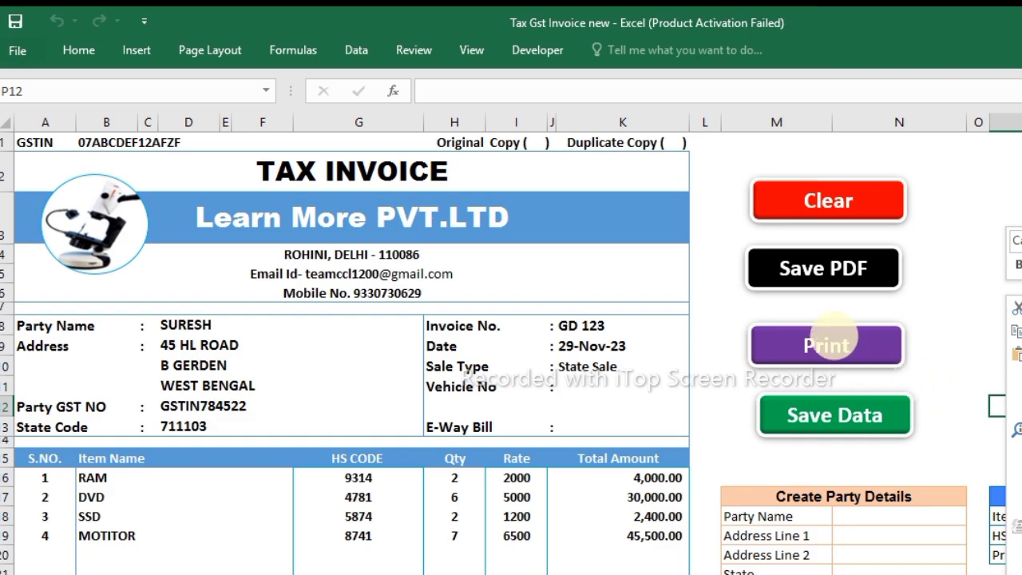
# Begin assigning a macro to the Save PDF shape, then open and close the Macro window without running anything
pyautogui.rightClick(958, 182)
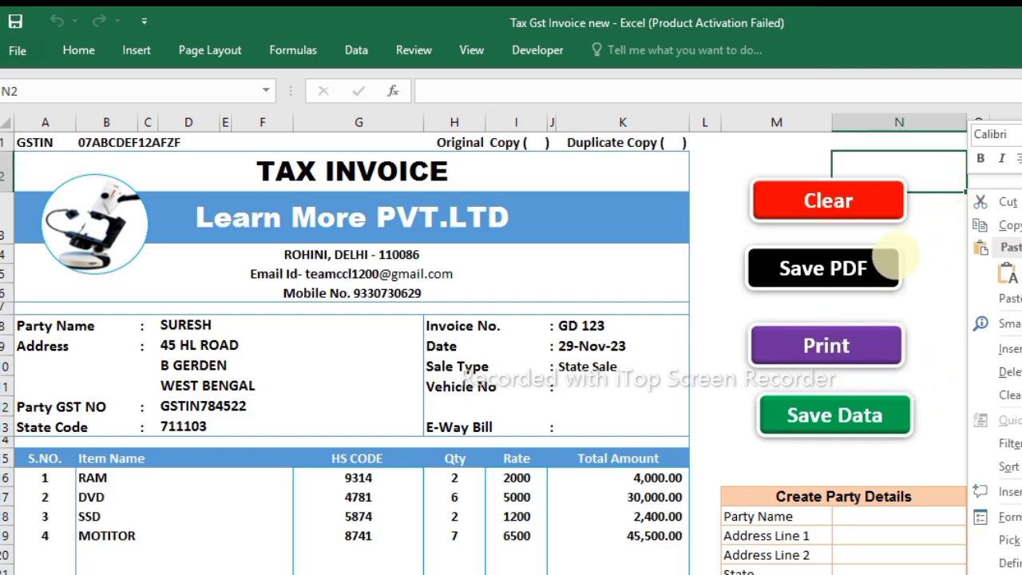
pyautogui.rightClick(849, 269)
pyautogui.click(864, 508)
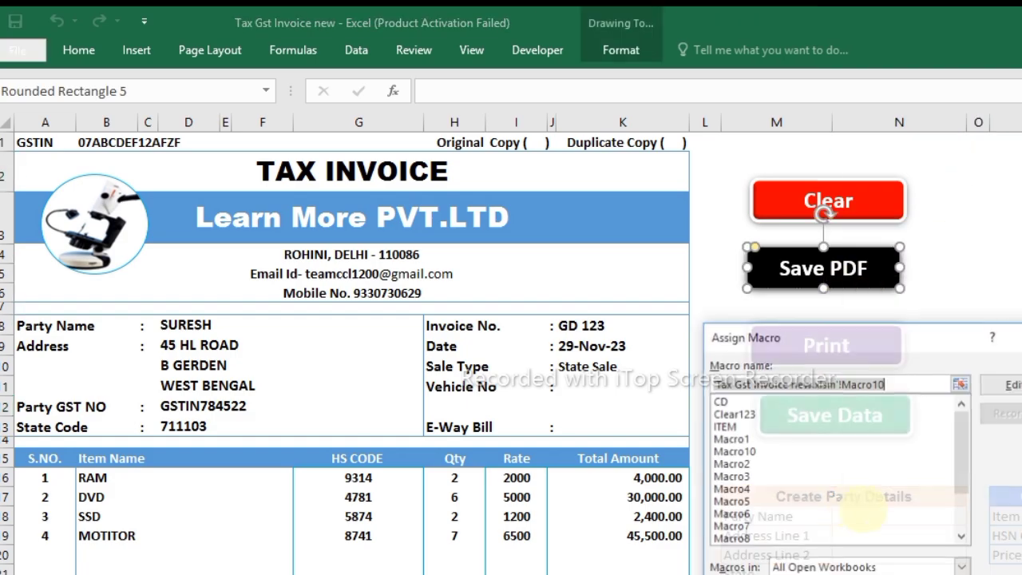
pyautogui.press('Escape')
pyautogui.hotkey('alt', 'F8')
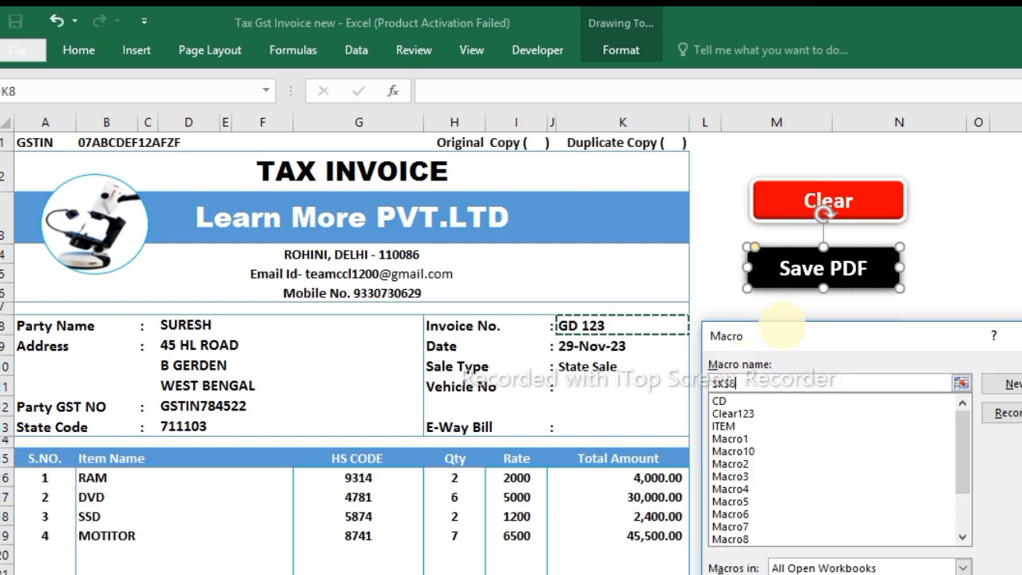
pyautogui.press('BackSpace')
pyautogui.press('BackSpace')
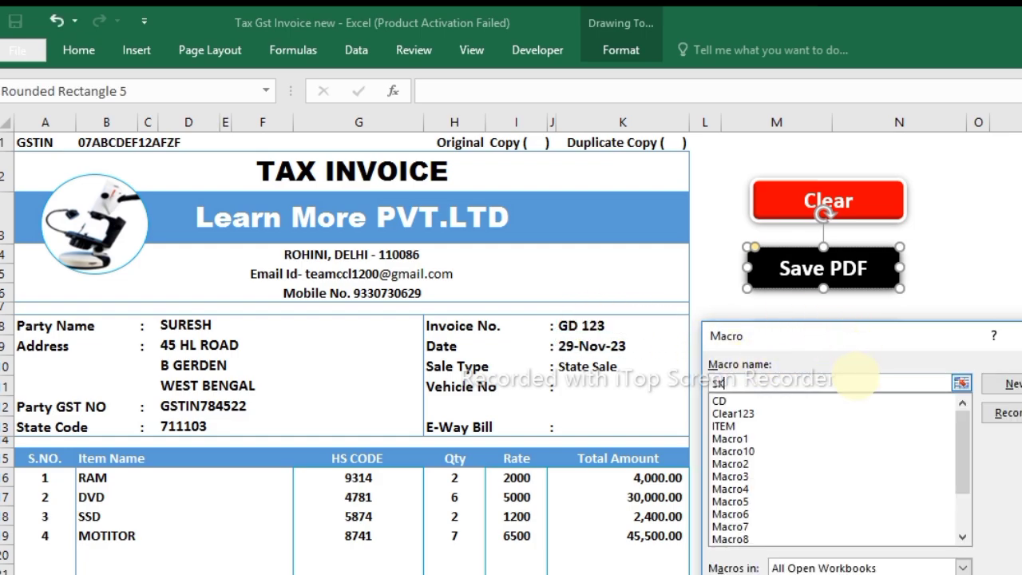
pyautogui.press('BackSpace')
pyautogui.press('BackSpace')
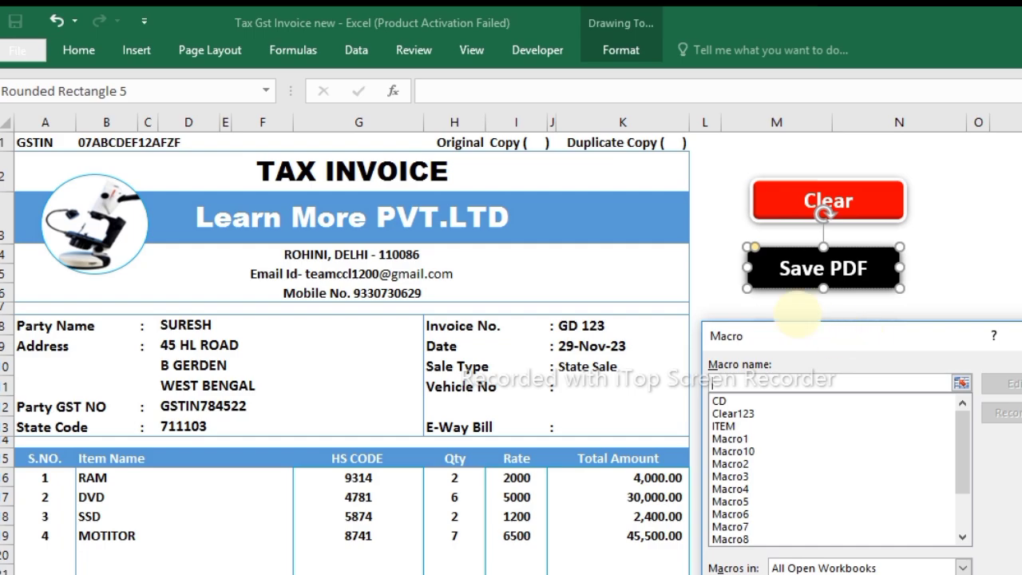
pyautogui.click(1006, 292)
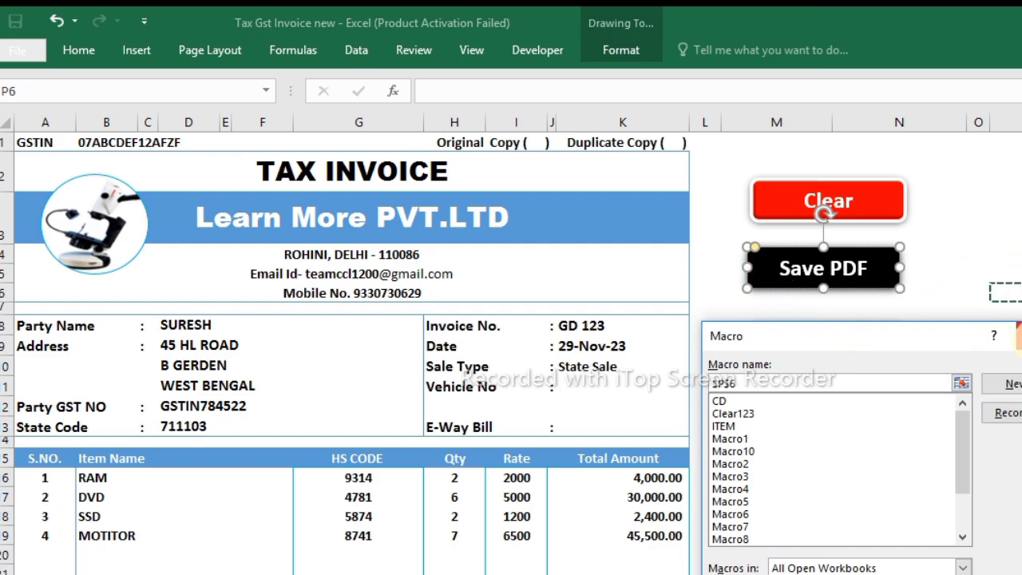
pyautogui.press('Escape')
# Assign the Module5.saveinvoice2 macro to the Save PDF shape
pyautogui.rightClick(1005, 292)
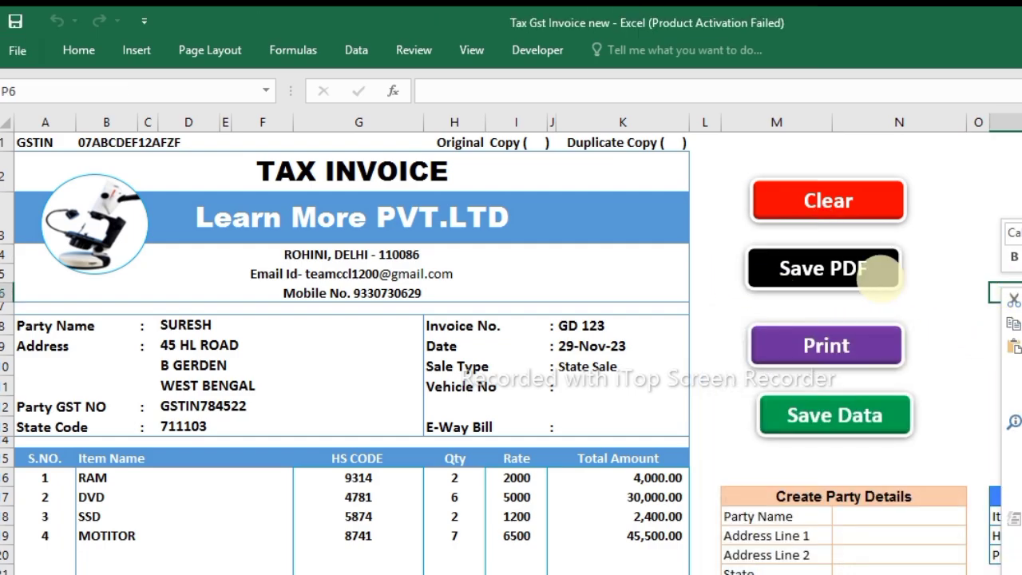
pyautogui.rightClick(879, 272)
pyautogui.click(931, 532)
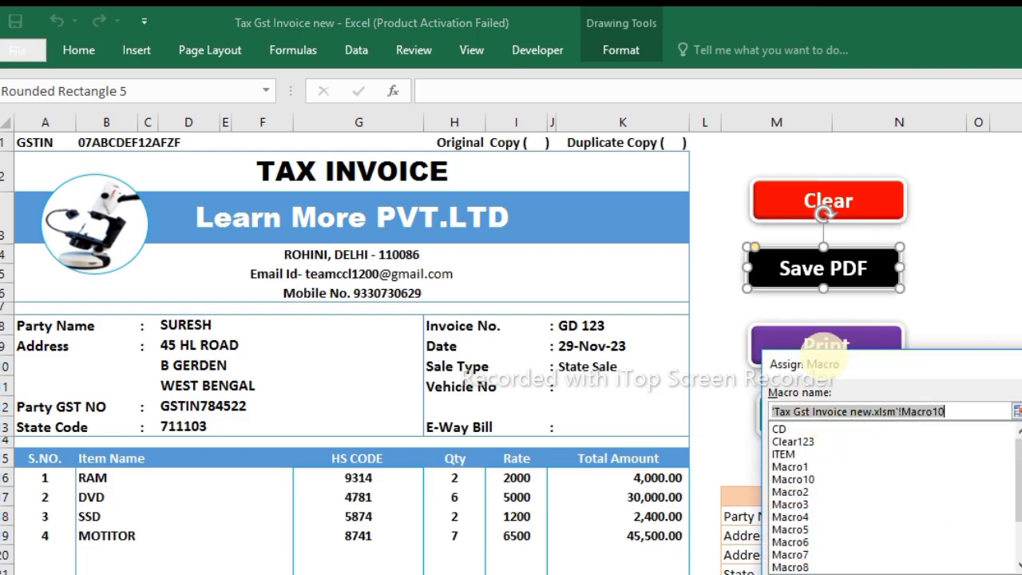
pyautogui.moveTo(827, 364); pyautogui.dragTo(485, 204)
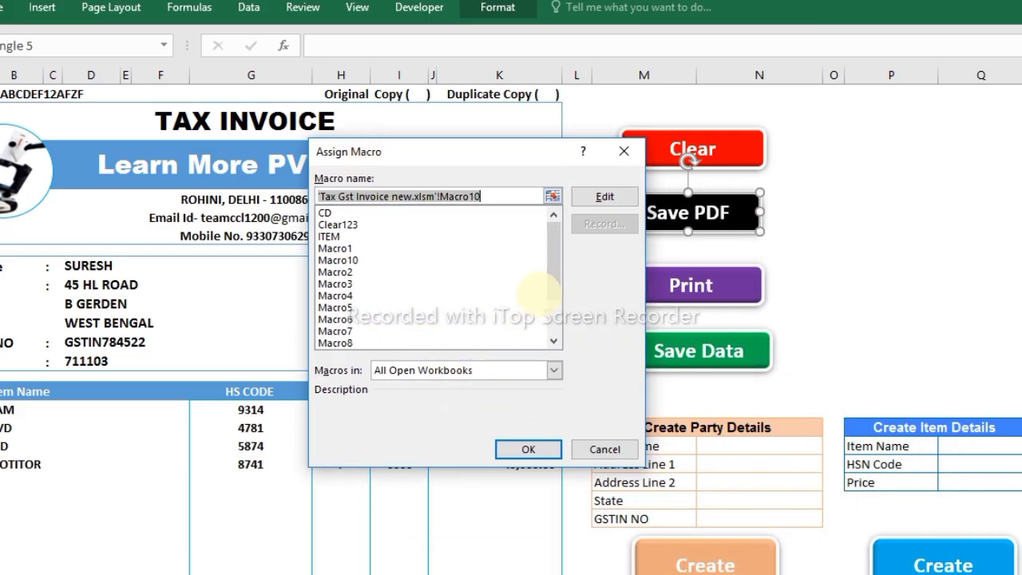
pyautogui.click(553, 340)
pyautogui.click(553, 340)
pyautogui.click(554, 340)
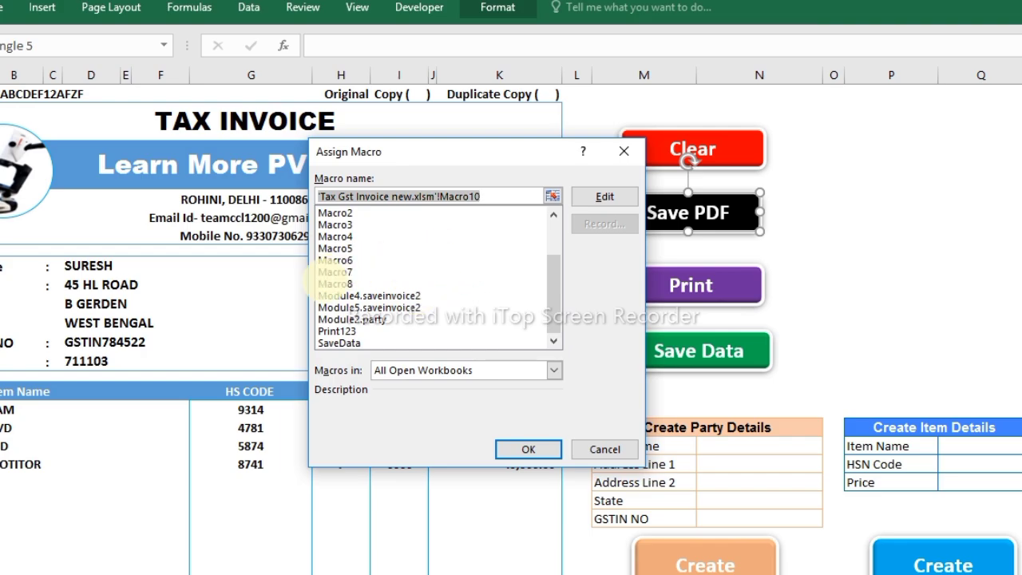
pyautogui.click(371, 308)
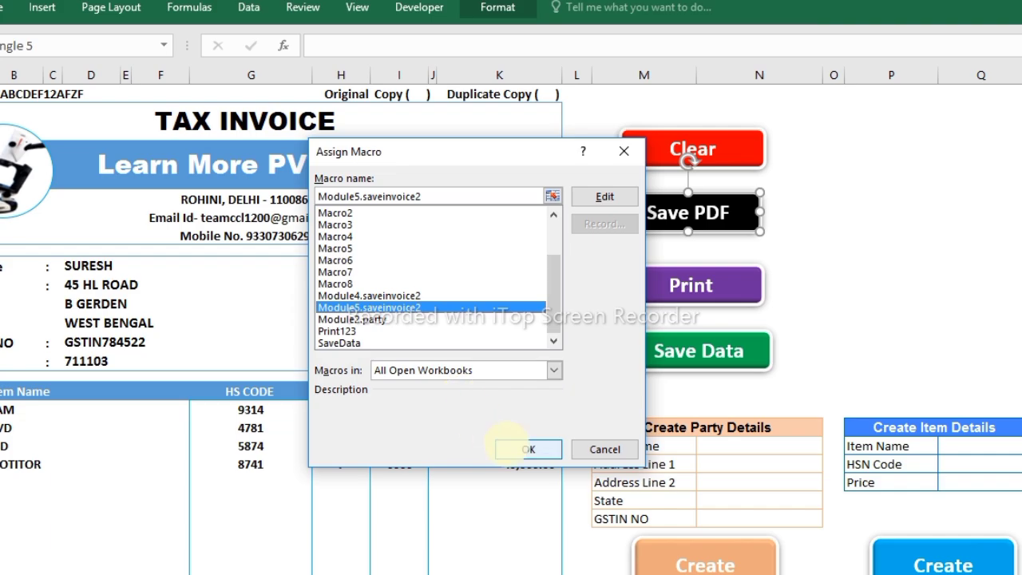
pyautogui.click(523, 449)
pyautogui.click(923, 216)
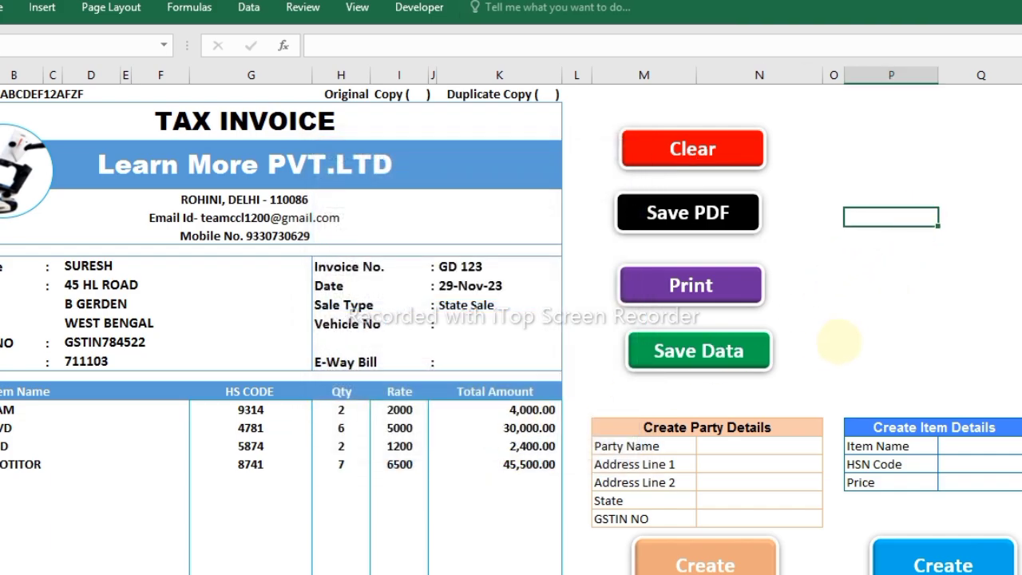
# Run Save PDF to export the GD 123 invoice, then close the crashed Excel
pyautogui.click(708, 213)
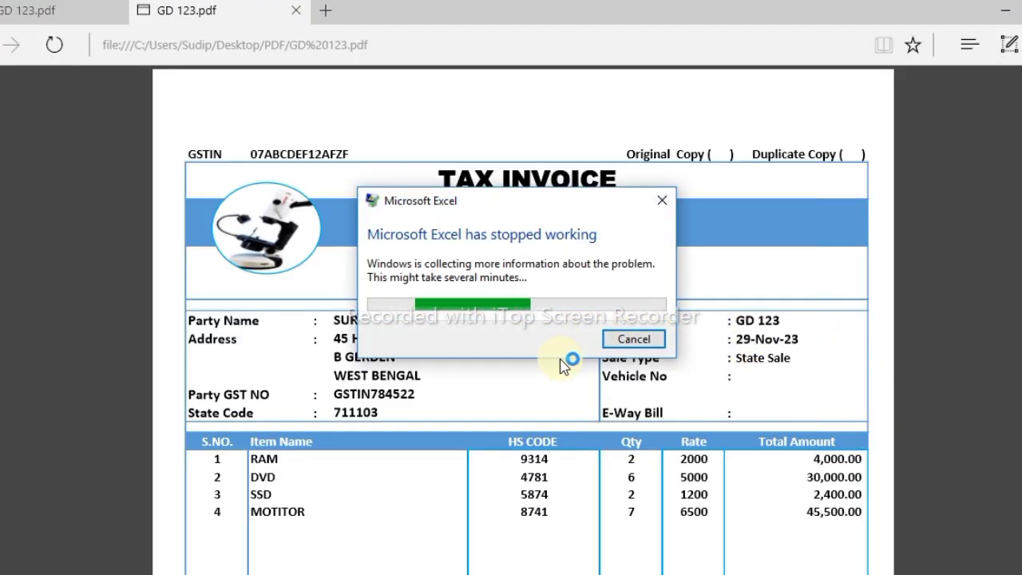
pyautogui.click(631, 337)
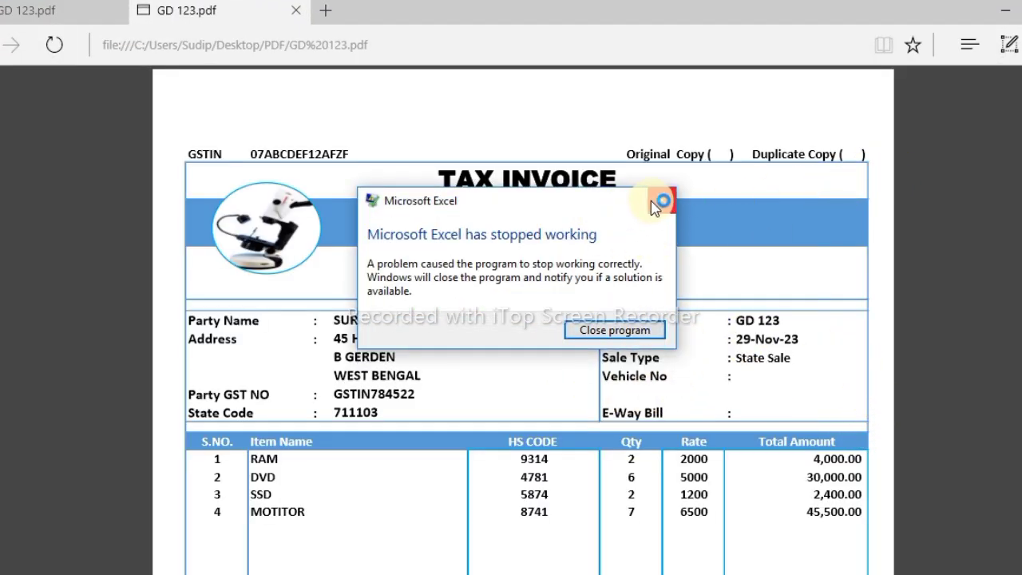
pyautogui.click(617, 330)
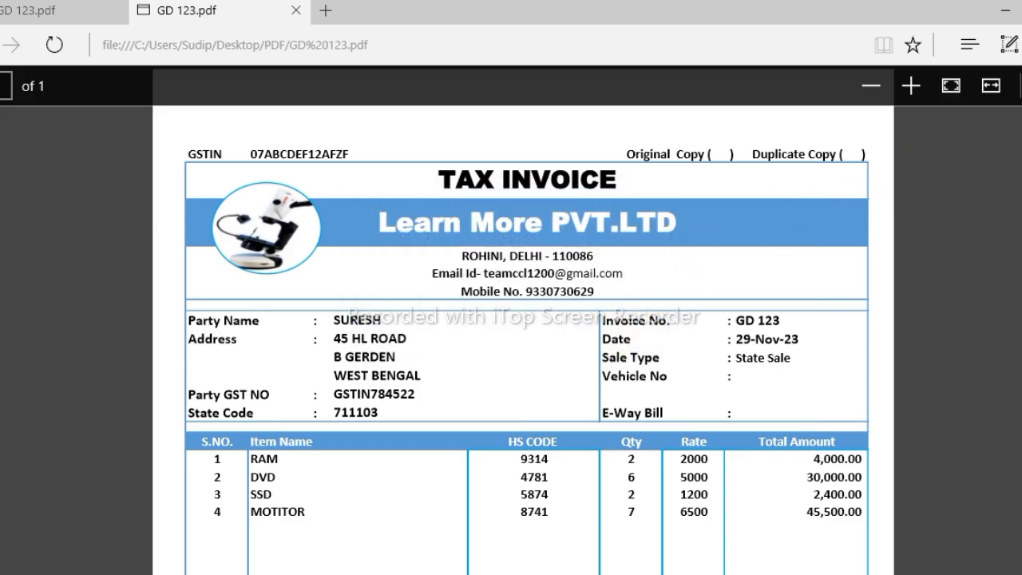
# Scroll through the exported GD 123.pdf in Edge, then minimize Edge
pyautogui.scroll(-5, 524, 319)
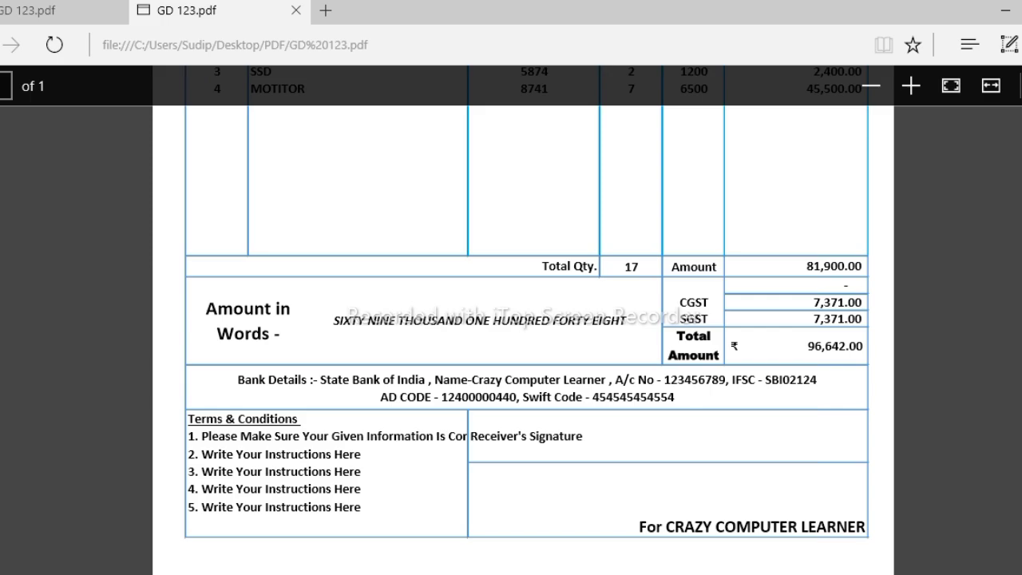
pyautogui.scroll(4, 527, 320)
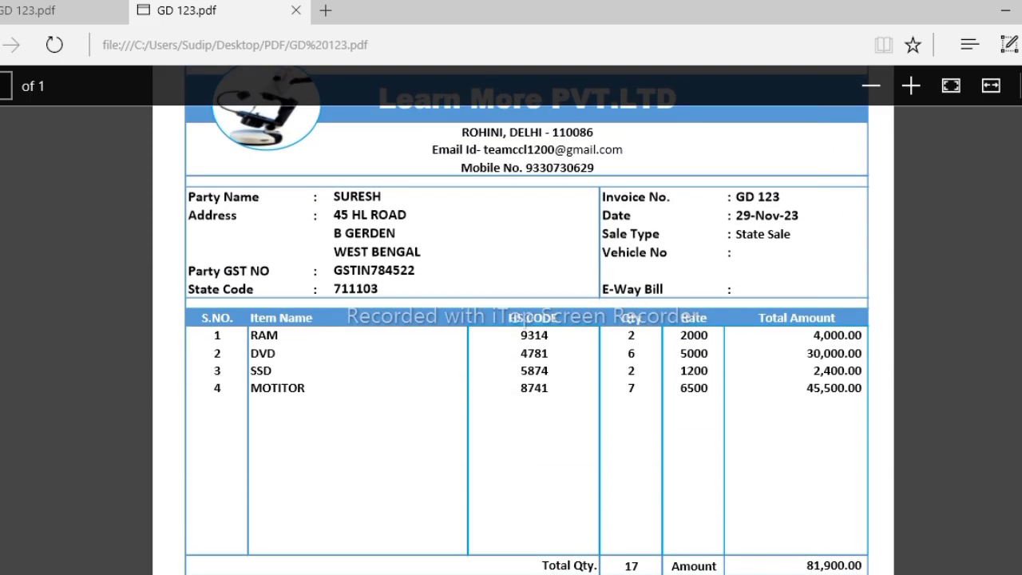
pyautogui.scroll(1, 523, 319)
pyautogui.click(1004, 10)
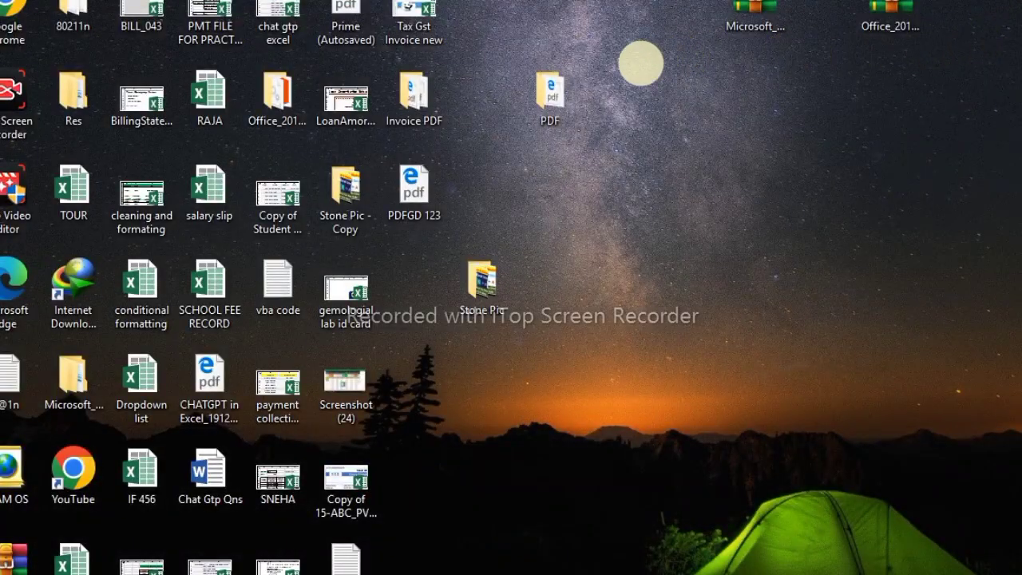
# Open GD 123 from the Desktop PDF folder in Edge and check the 96,642.00 invoice
pyautogui.doubleClick(550, 90)
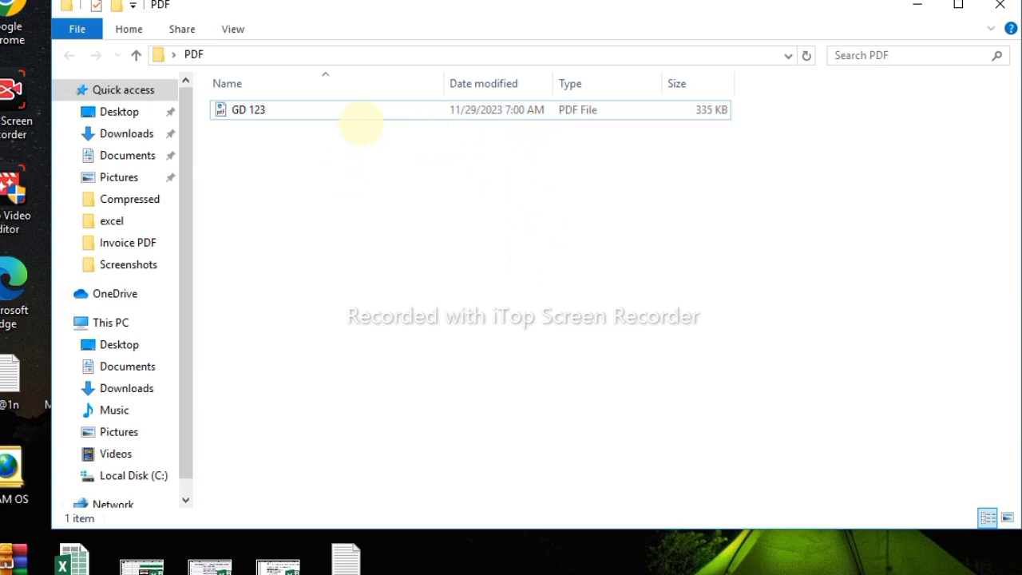
pyautogui.click(369, 110)
pyautogui.doubleClick(368, 111)
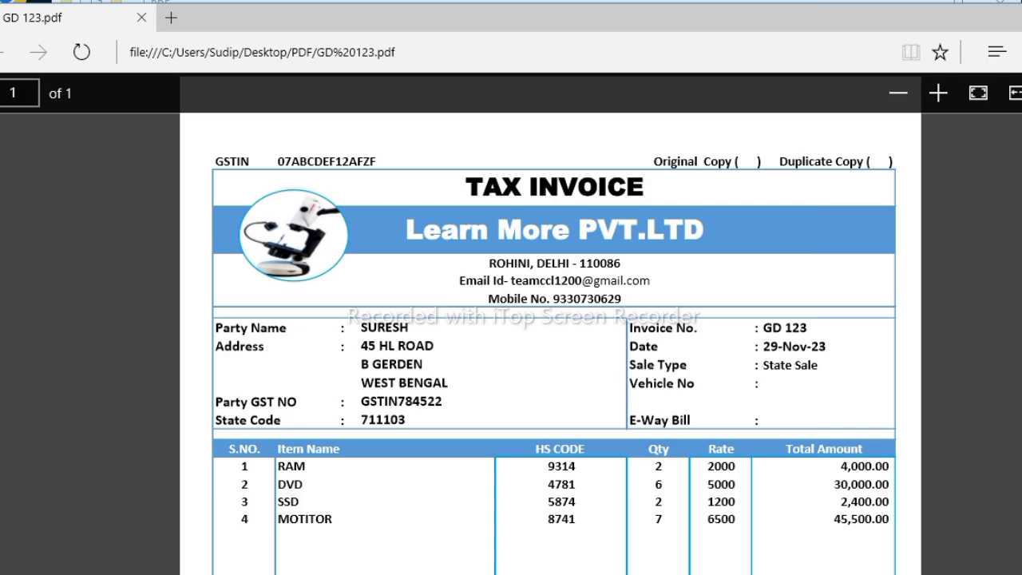
pyautogui.scroll(-4, 555, 343)
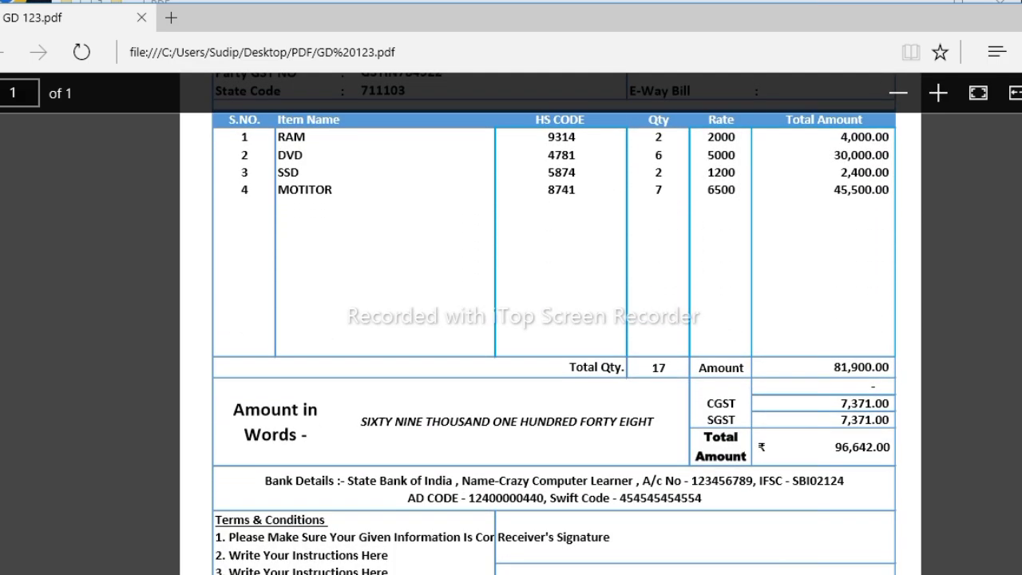